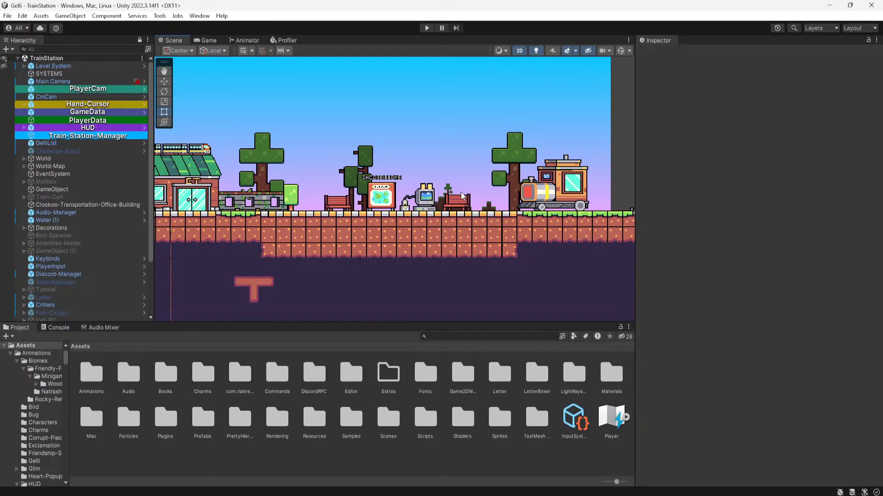
Examine the rabbit-eared computer beside the Choose Biome board in the train station scene
scroll(461, 196, "up", 8)
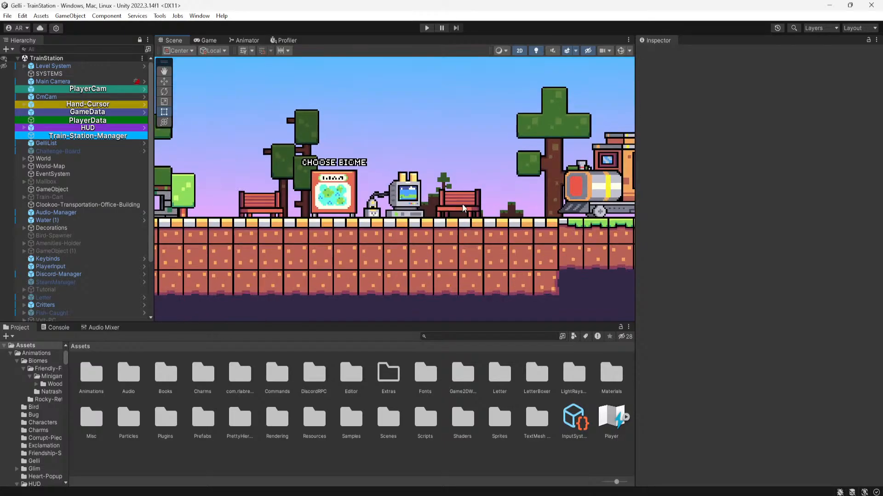
scroll(489, 202, "up", 5)
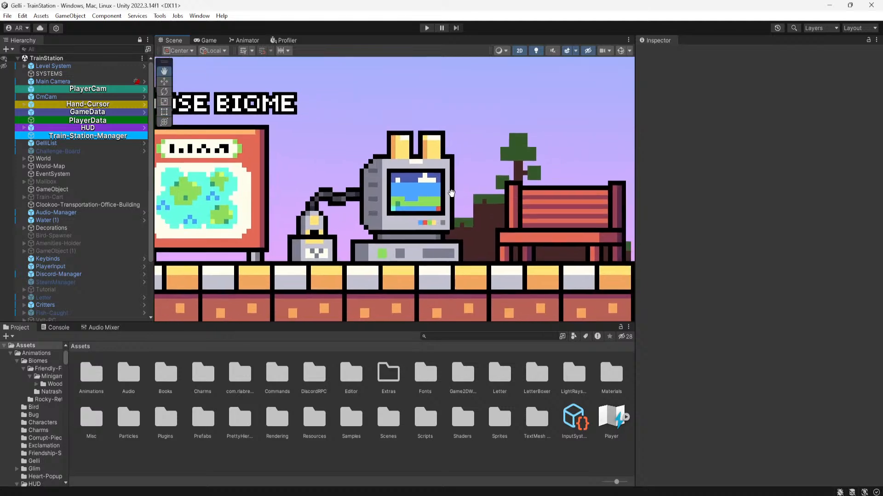
scroll(501, 193, "down", 4)
scroll(501, 193, "up", 3)
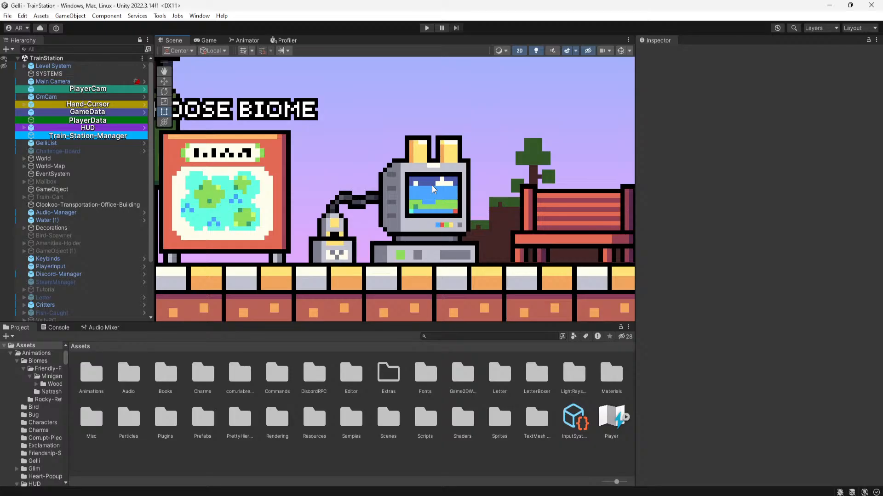
scroll(433, 189, "down", 8)
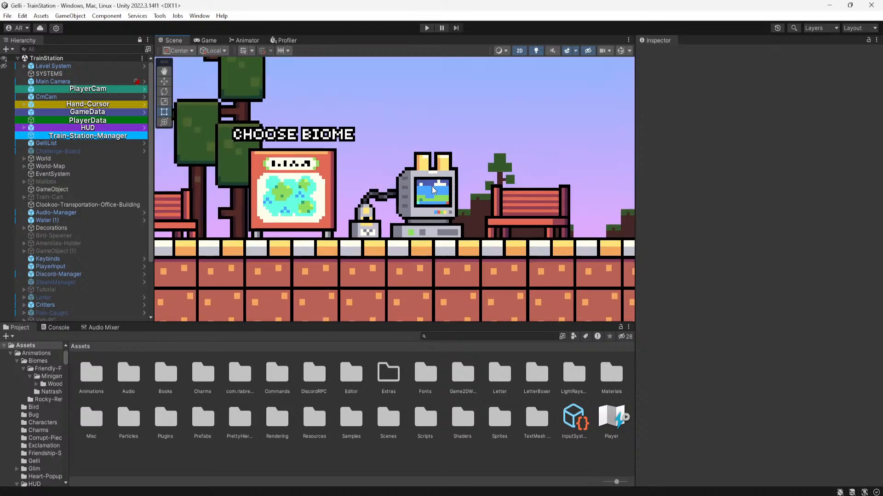
scroll(450, 206, "up", 6)
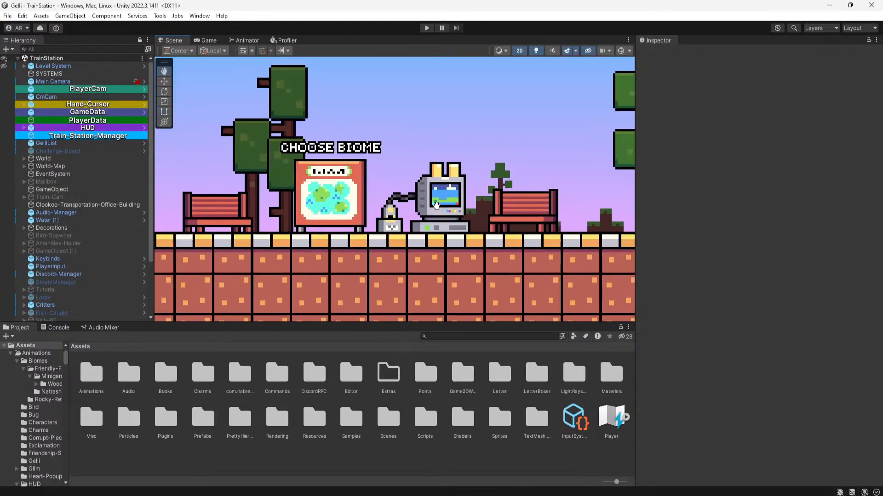
scroll(442, 213, "up", 3)
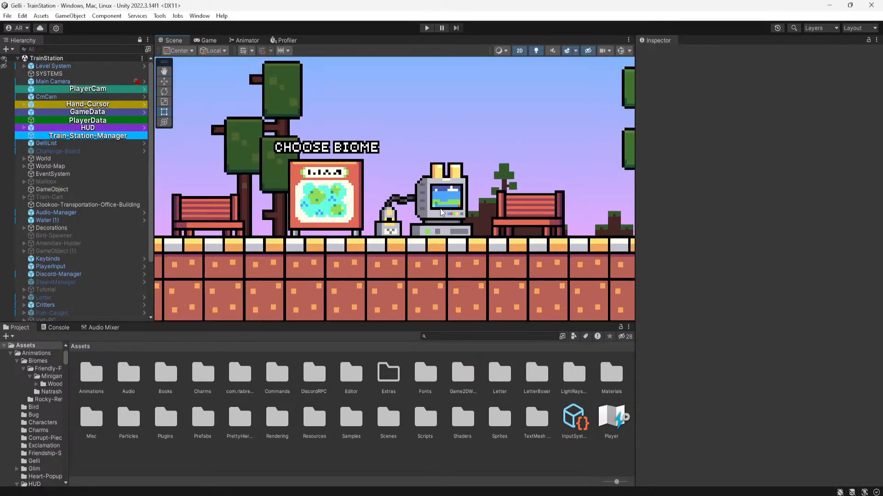
scroll(442, 213, "down", 3)
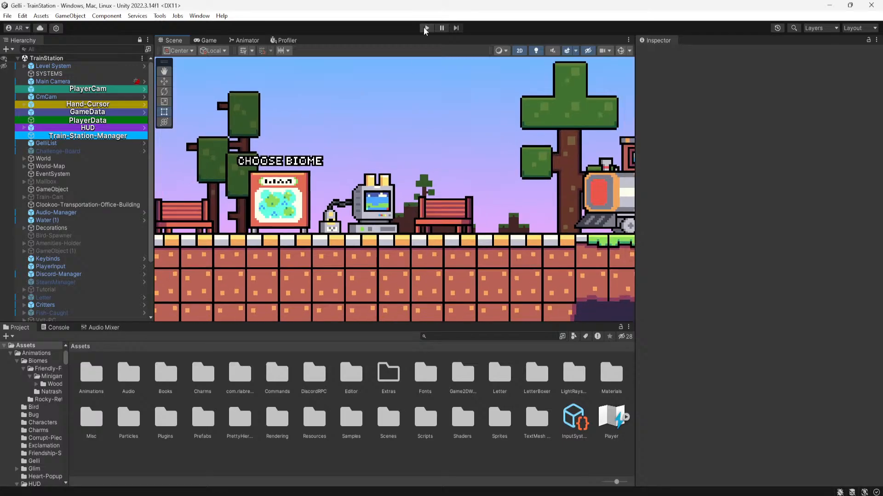
Run the game in Play mode and travel along the train station to the computer beside the Choose Biome board
left_click(427, 29)
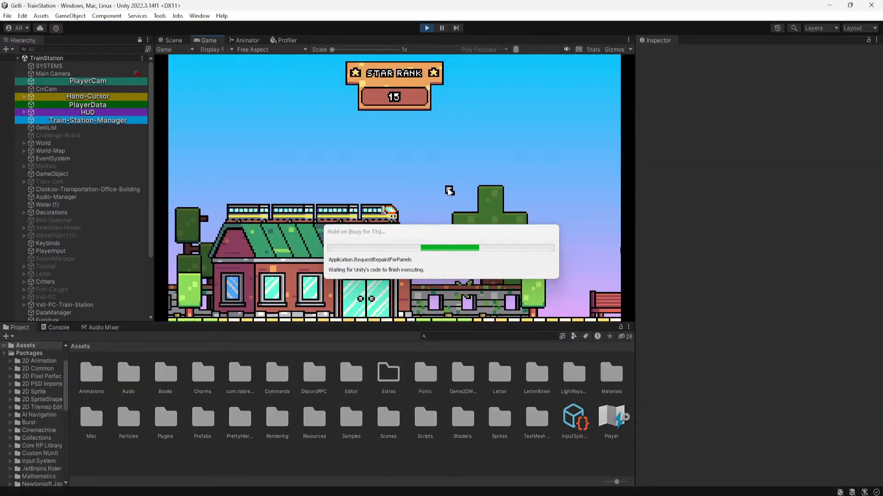
key("a")
key("s")
key("shift")
key("d")
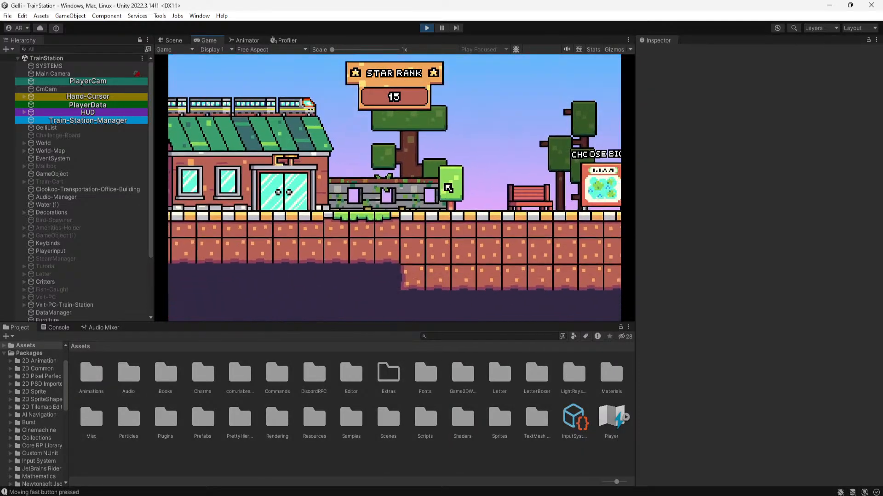
key("w")
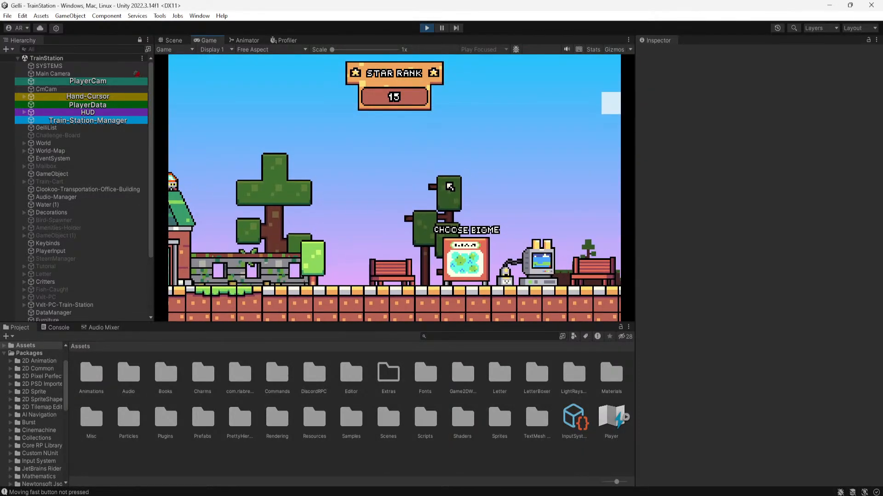
key("d")
key("s")
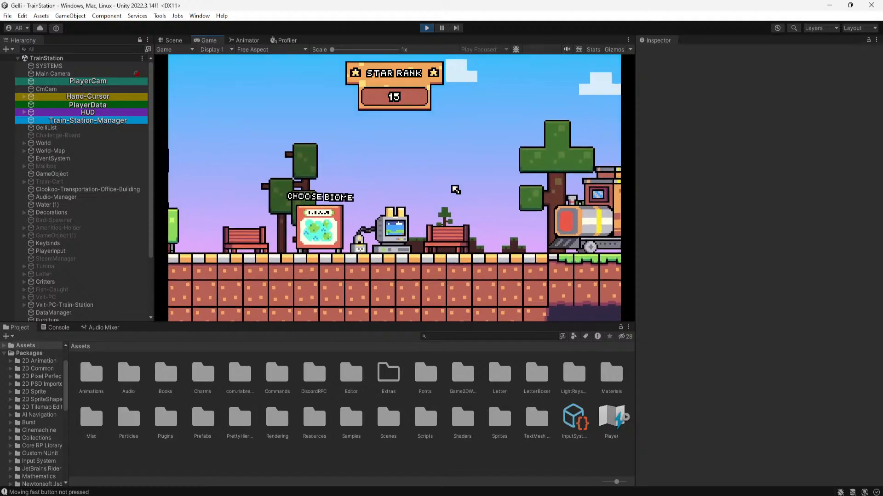
Open manual.txt on the station computer, page down to its end and return to the first page
left_click(415, 240)
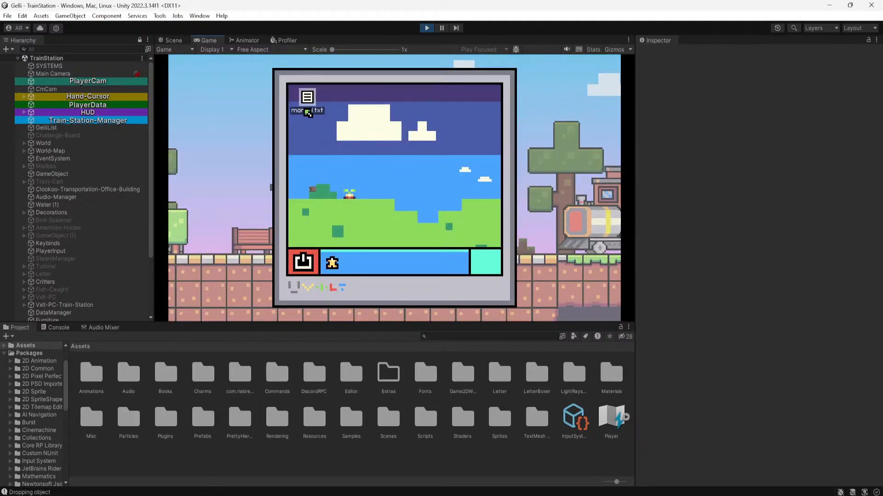
double_click(314, 99)
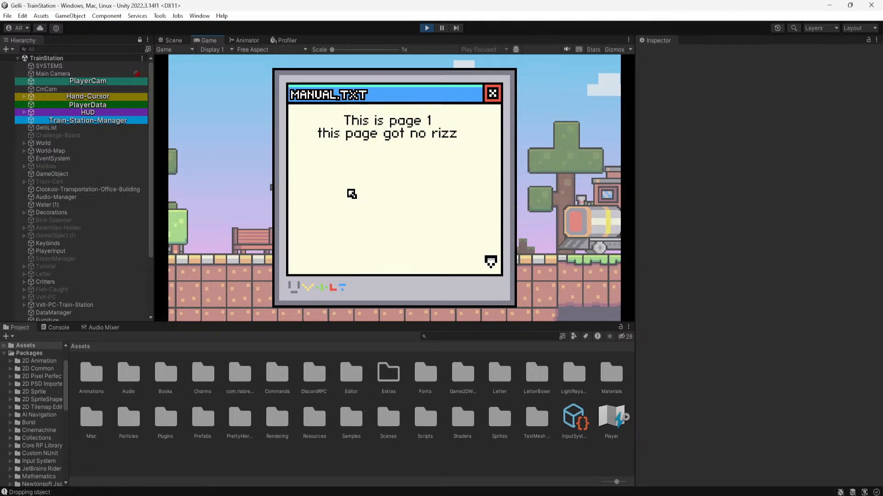
left_click(490, 261)
left_click(491, 262)
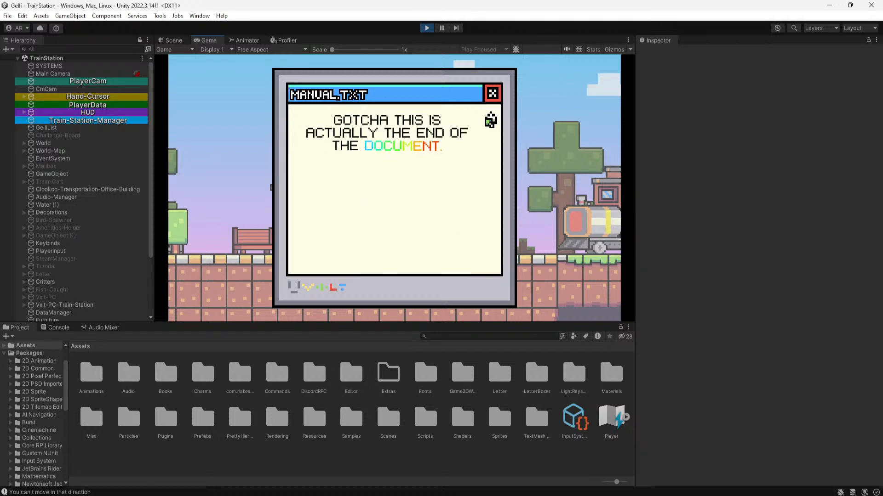
left_click(490, 120)
left_click(490, 120)
left_click(490, 120)
Page through manual.txt to the last page and back up again, and close the document
left_click(491, 261)
left_click(491, 261)
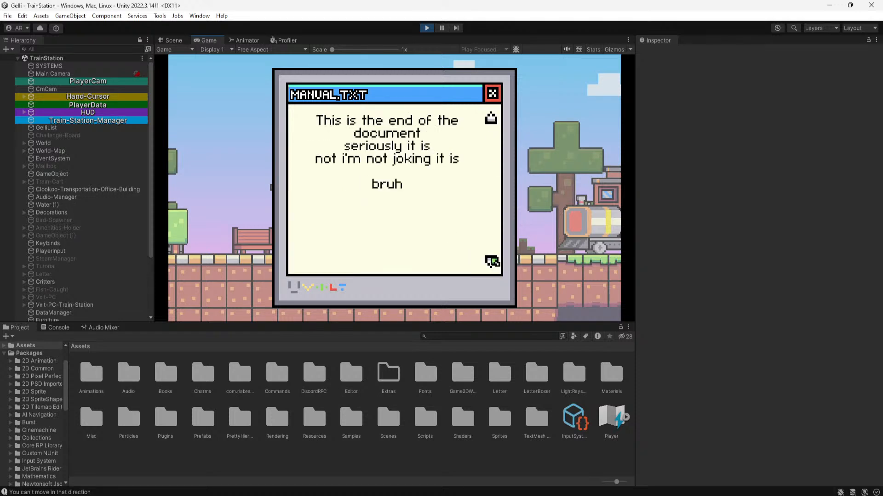
left_click(491, 262)
left_click(491, 119)
left_click(491, 119)
left_click(491, 119)
left_click(492, 94)
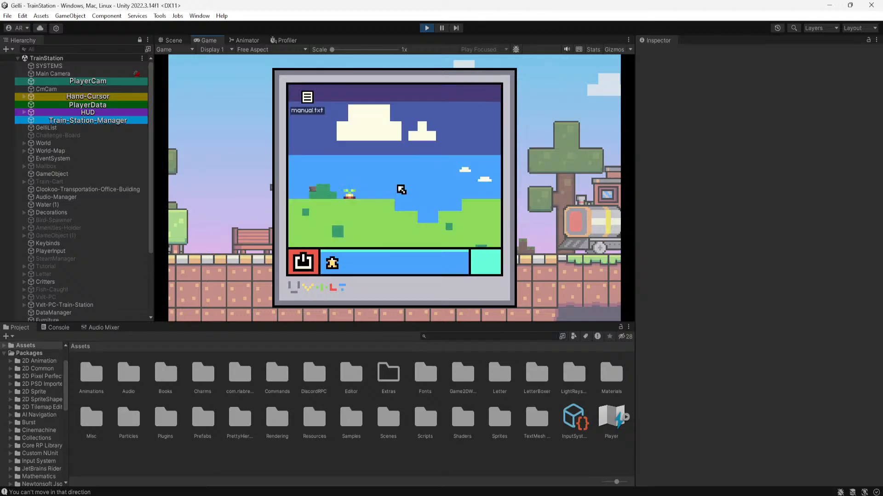
Reopen manual.txt from the in-game desktop, advance to its last page and close it from there
left_click(318, 103)
left_click(490, 261)
left_click(490, 261)
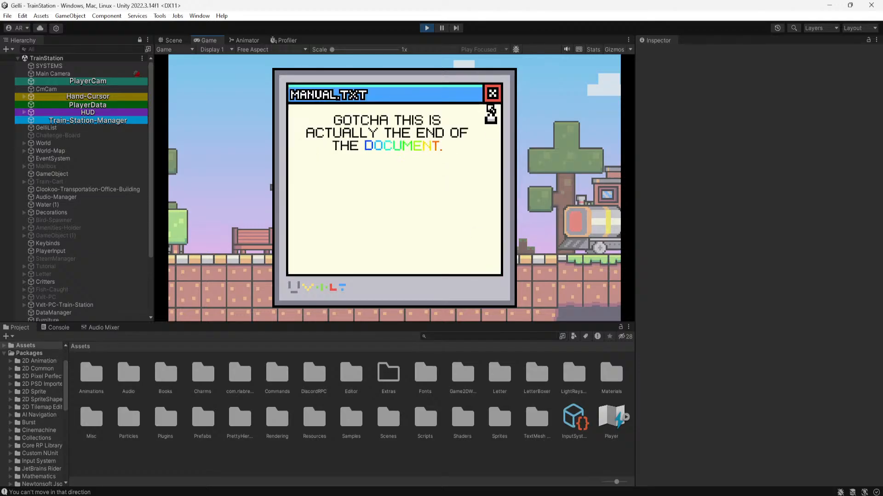
left_click(491, 94)
Open manual.txt once more, test both page arrows down to the end and back, and close the window
left_click(307, 98)
left_click(490, 261)
left_click(491, 261)
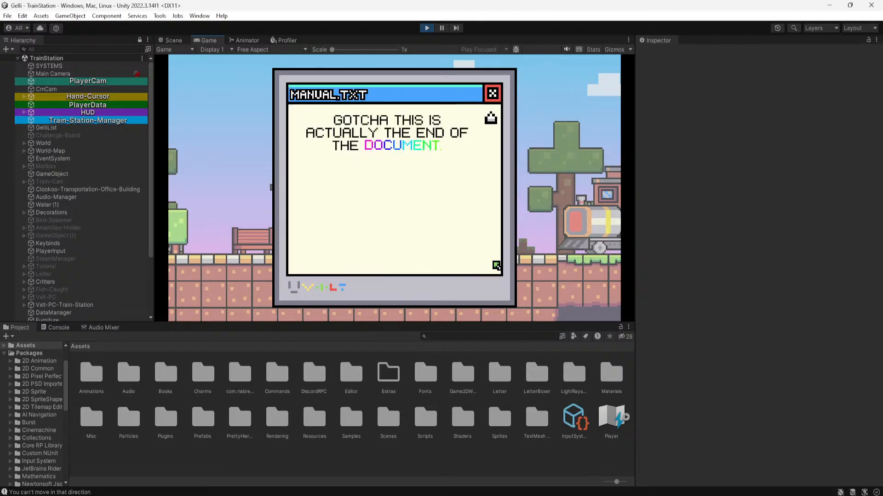
left_click(491, 122)
left_click(490, 122)
left_click(493, 94)
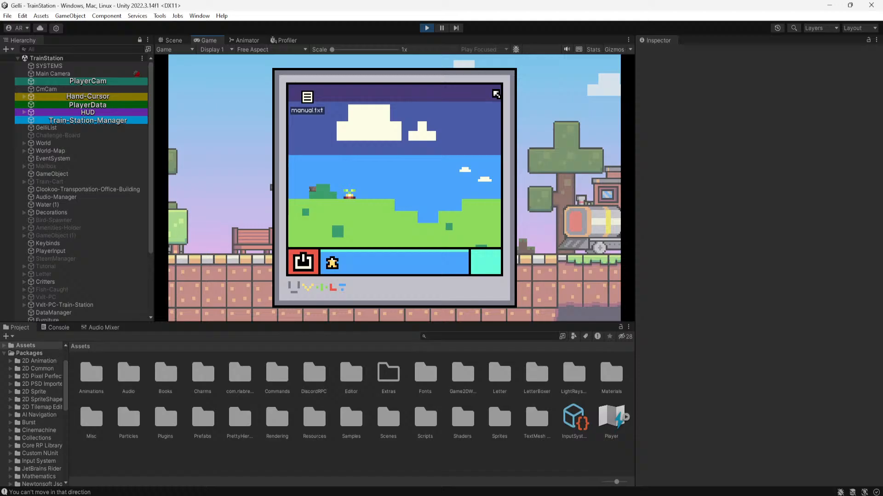
Try the star app on the in-game taskbar and end the Play mode test
left_click(331, 260)
key("Escape")
left_click(428, 28)
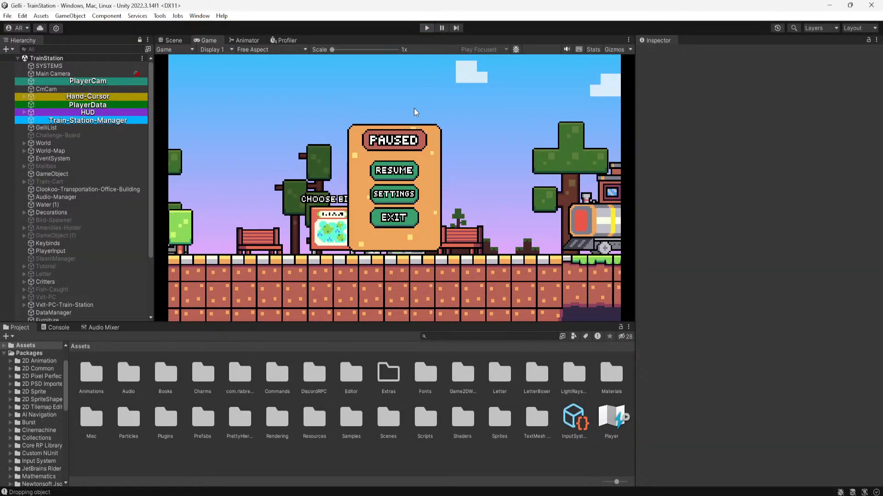
Select the computer in the scene to inspect its components, and expand Vxlt-PC-Train-Station in the object tree
scroll(304, 146, "up", 3)
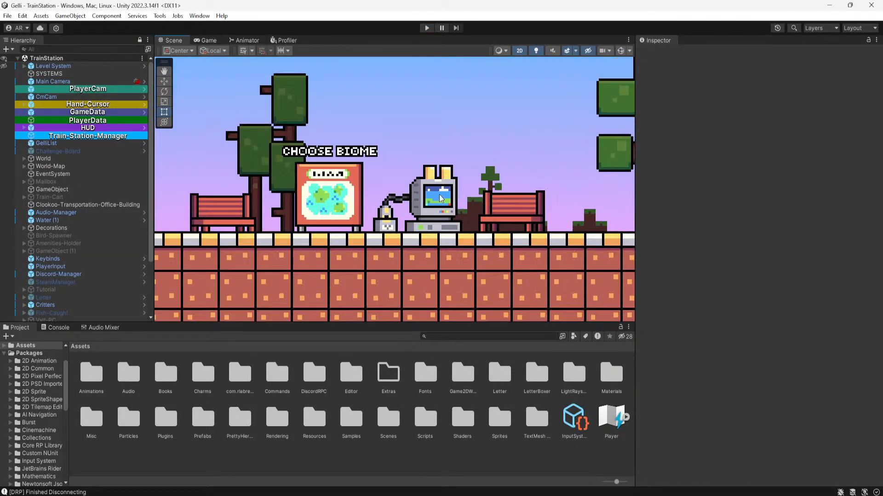
left_click(436, 185)
scroll(337, 143, "up", 2)
scroll(663, 201, "down", 1)
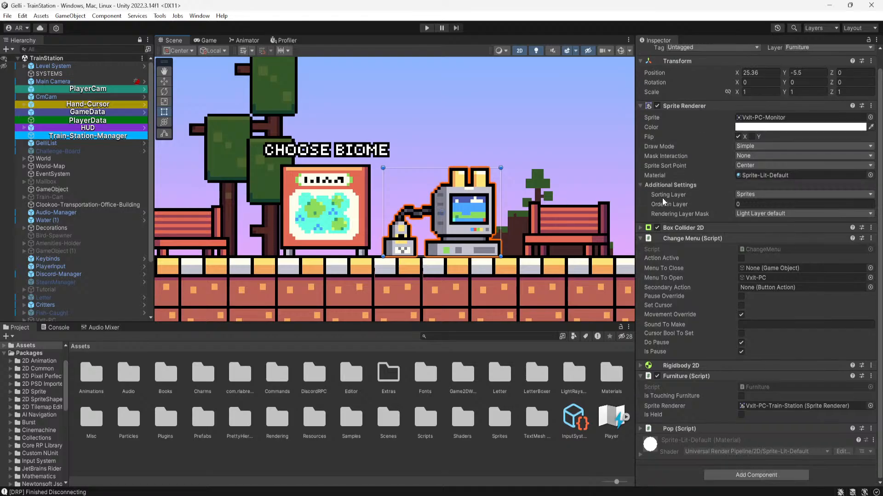
scroll(69, 221, "down", 3)
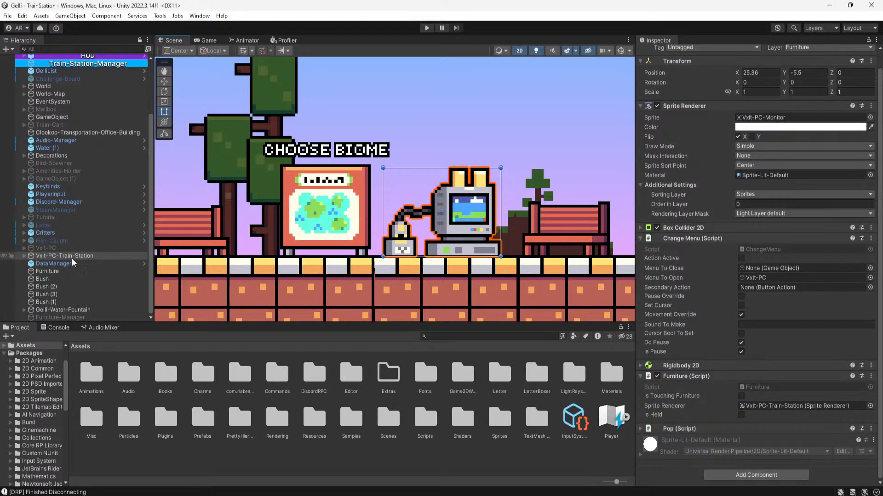
left_click(24, 256)
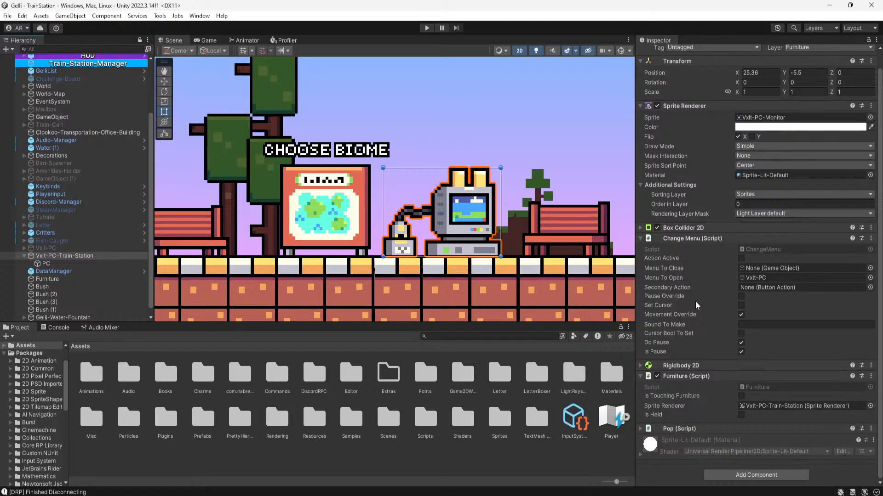
scroll(531, 289, "down", 2)
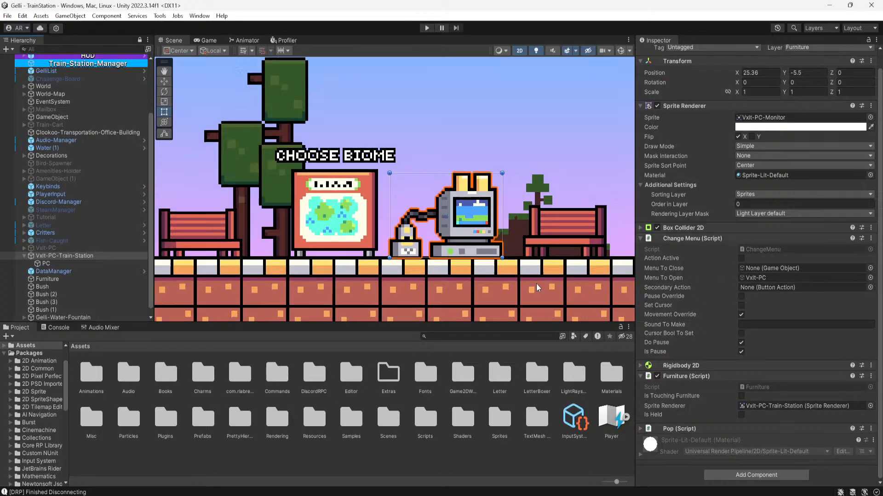
scroll(531, 290, "up", 2)
left_click_drag(531, 290, 582, 285)
middle_click_drag(560, 275, 549, 291)
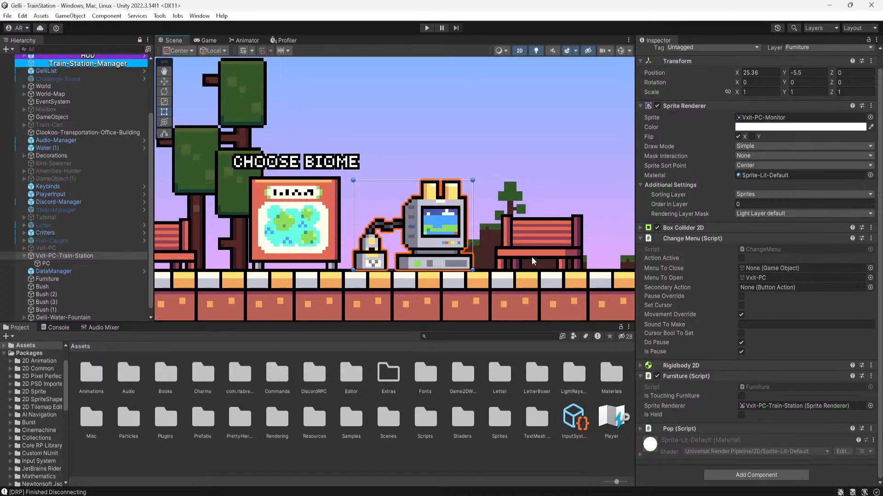
scroll(549, 294, "down", 2)
scroll(559, 289, "up", 3)
mouse_move(569, 285)
middle_mouse_down()
mouse_move(561, 287)
mouse_move(577, 288)
middle_mouse_up()
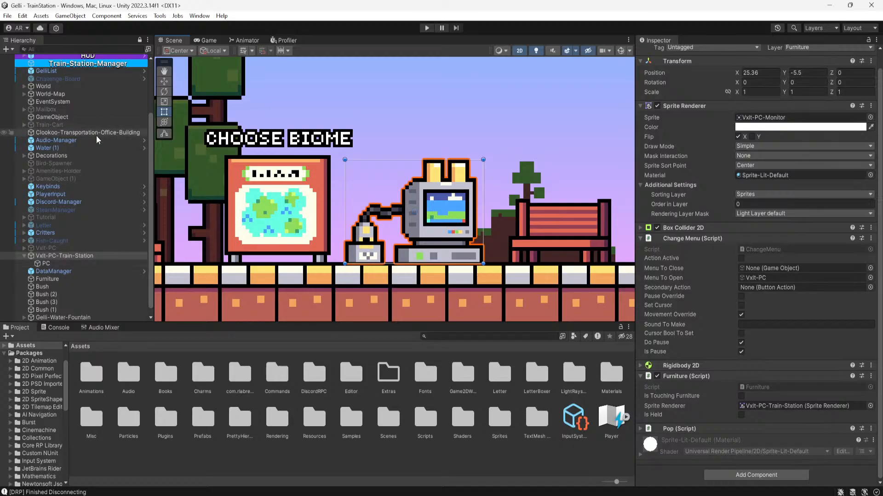
Expand the HUD object and select its Vxlt-PC menu, revealing the window objects under PC
scroll(37, 184, "up", 3)
left_click(25, 127)
scroll(32, 184, "down", 2)
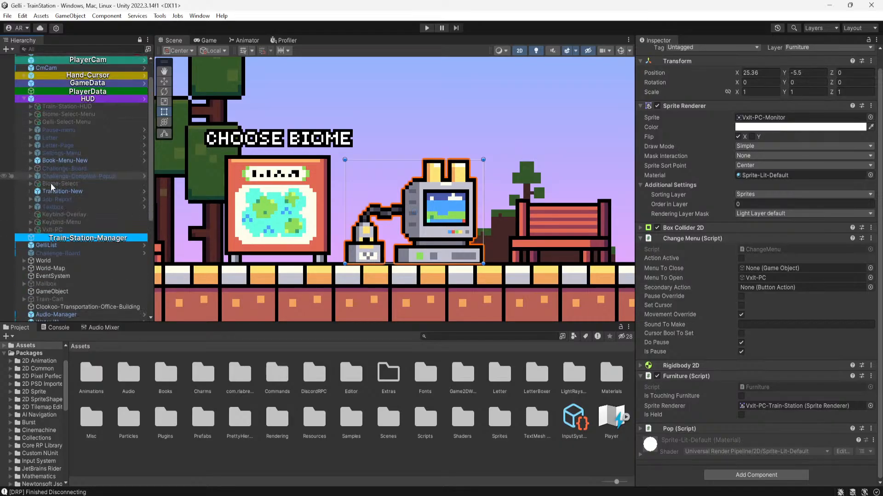
left_click(41, 230)
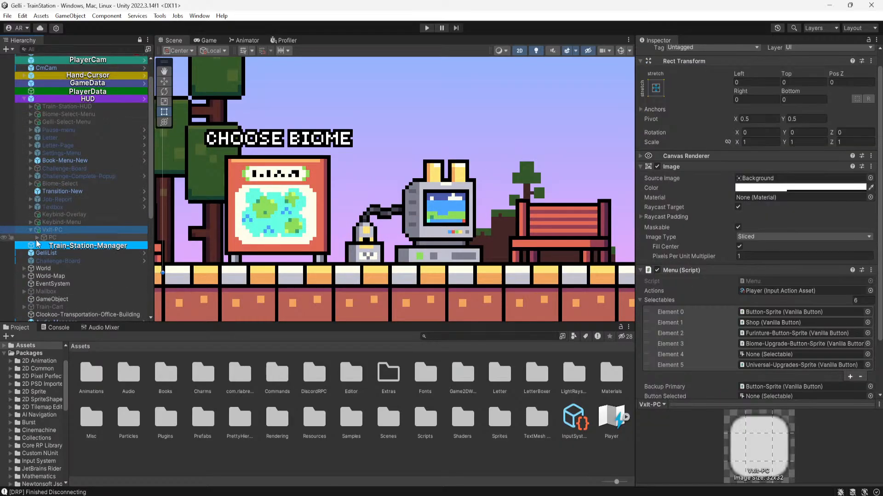
left_click(31, 230)
scroll(59, 247, "down", 4)
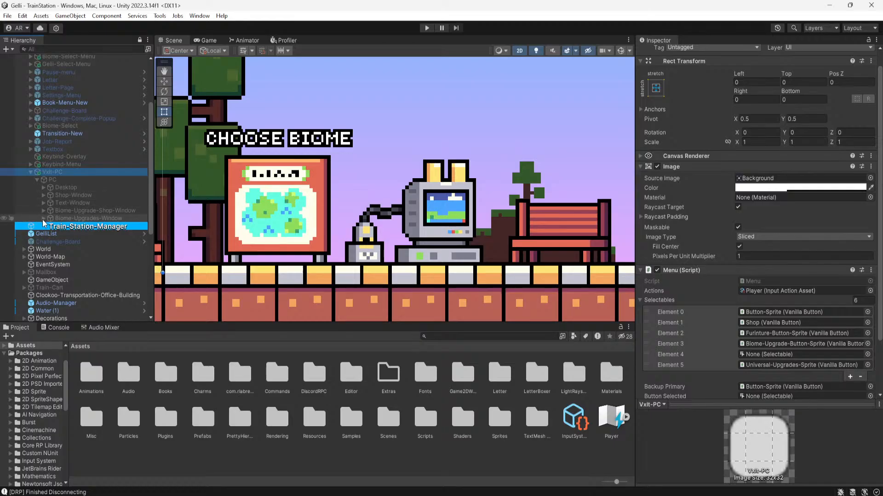
Expand the PC's Desktop object and inspect the Text-File button's components and children
left_click(44, 187)
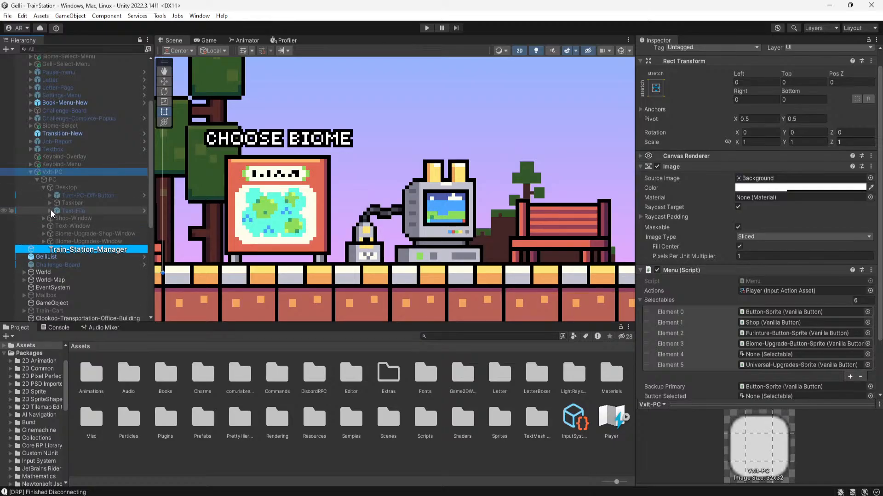
left_click(51, 211)
left_click(61, 212)
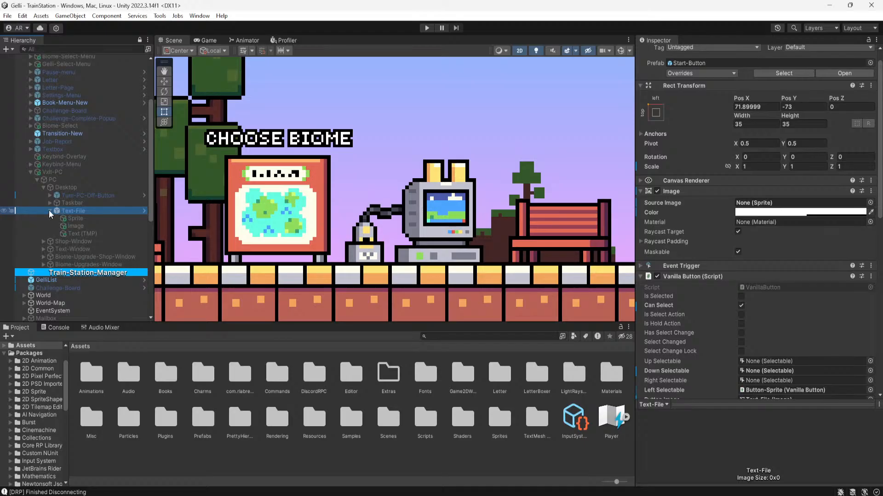
left_click(49, 211)
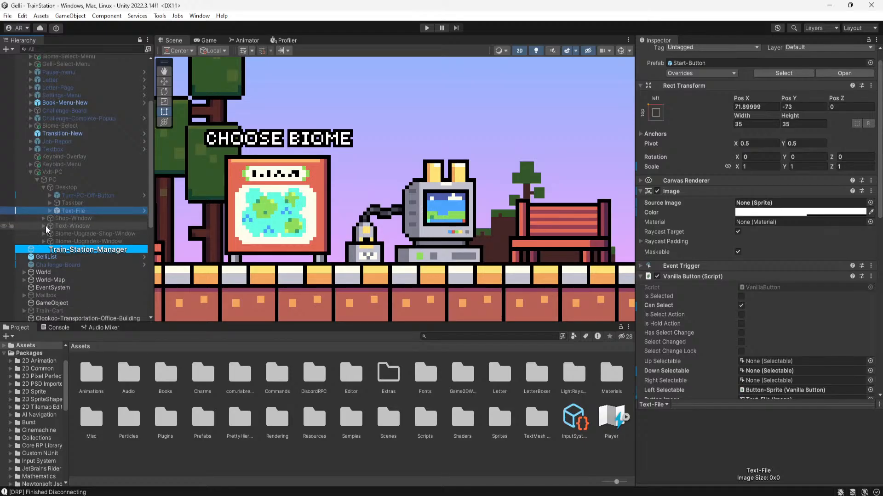
Select and expand Text-Window, and examine the Text To Set page entries in its Text App Window script
left_click(49, 226)
left_click(43, 226)
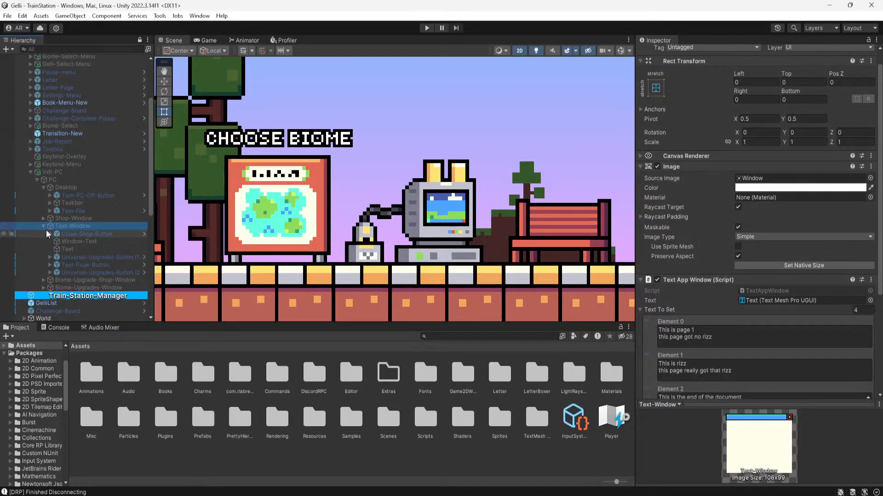
scroll(681, 281, "down", 6)
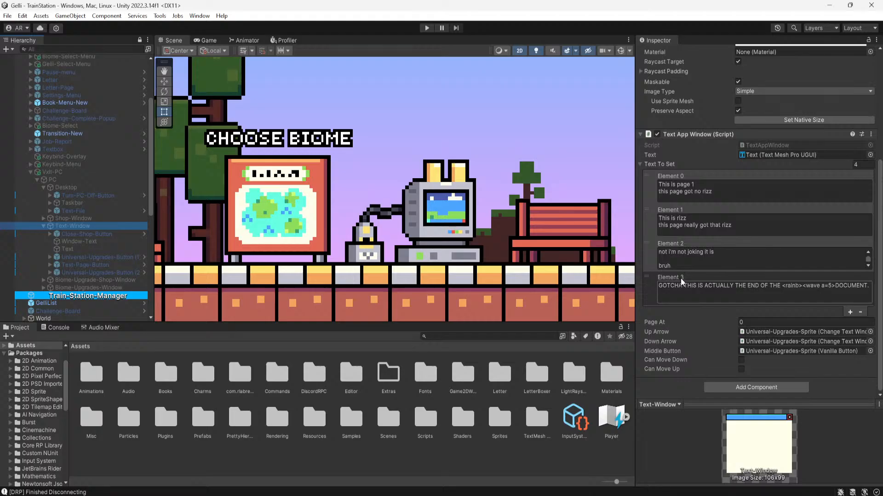
Select the Text-File button under Desktop and survey its attached components, collapsing and expanding individual sections
scroll(682, 282, "up", 3)
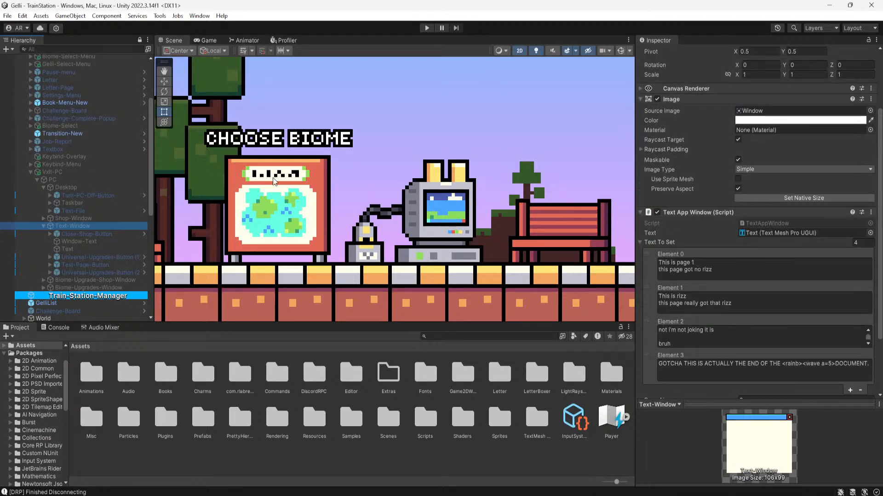
left_click(68, 211)
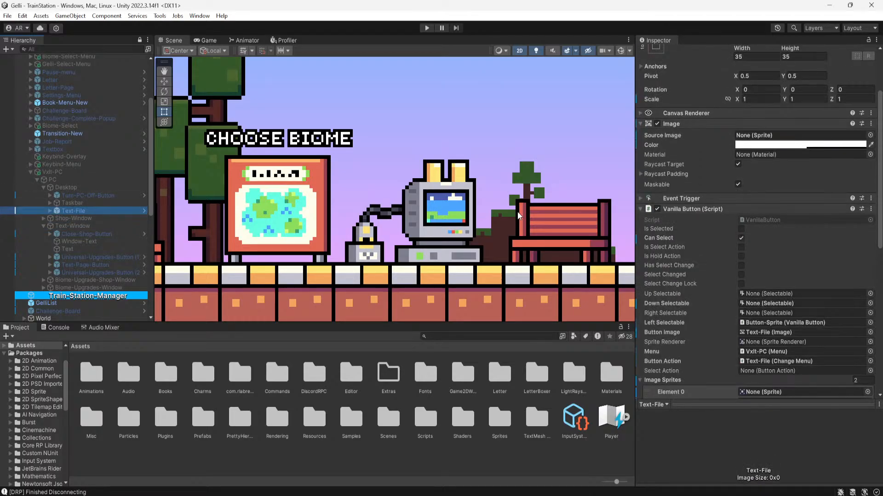
left_click(671, 210)
left_click(675, 220)
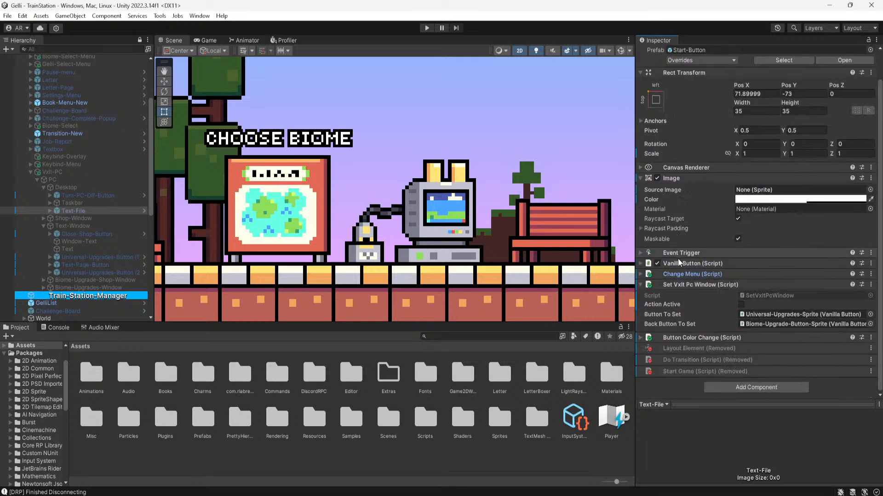
left_click(683, 338)
left_click(682, 338)
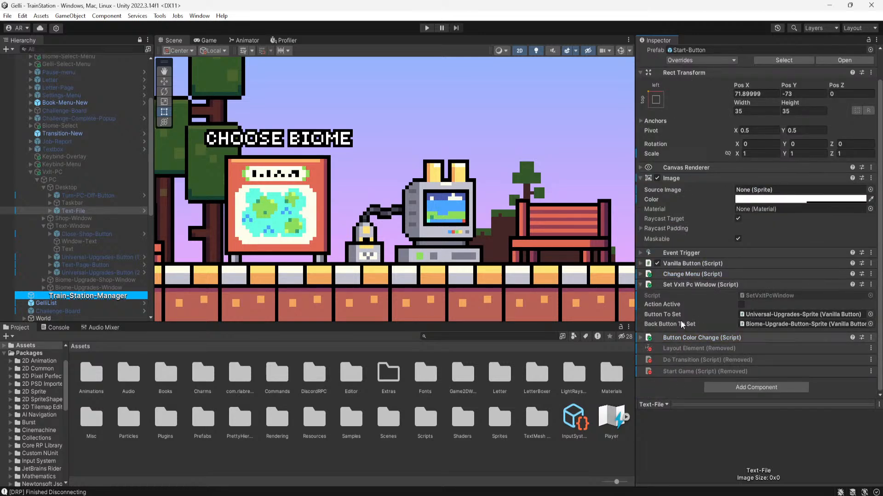
Examine the settings of Text-File's Vanilla Button script and expand its Change Menu script to check the menu references
left_click(681, 263)
scroll(685, 257, "down", 2)
scroll(685, 255, "down", 3)
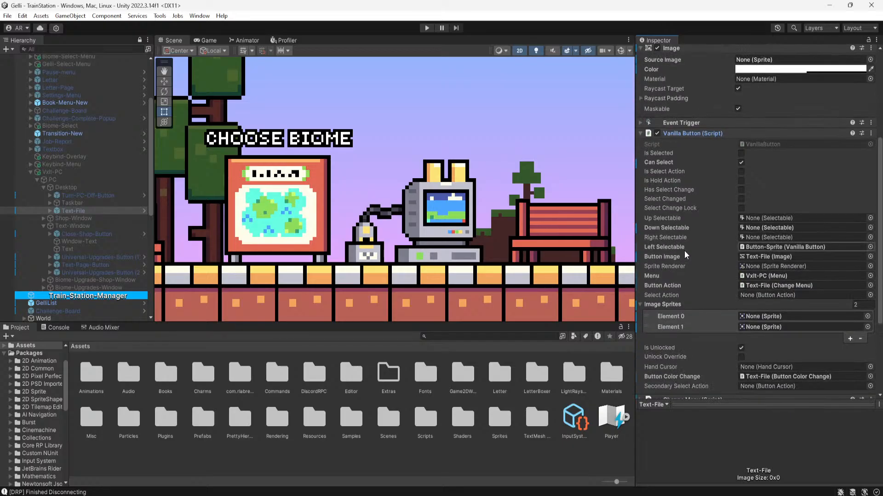
scroll(686, 255, "down", 3)
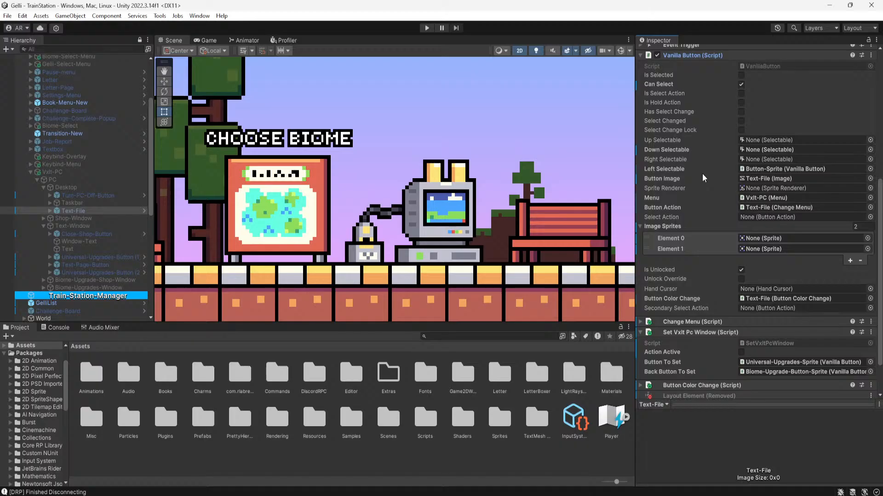
scroll(699, 193, "down", 2)
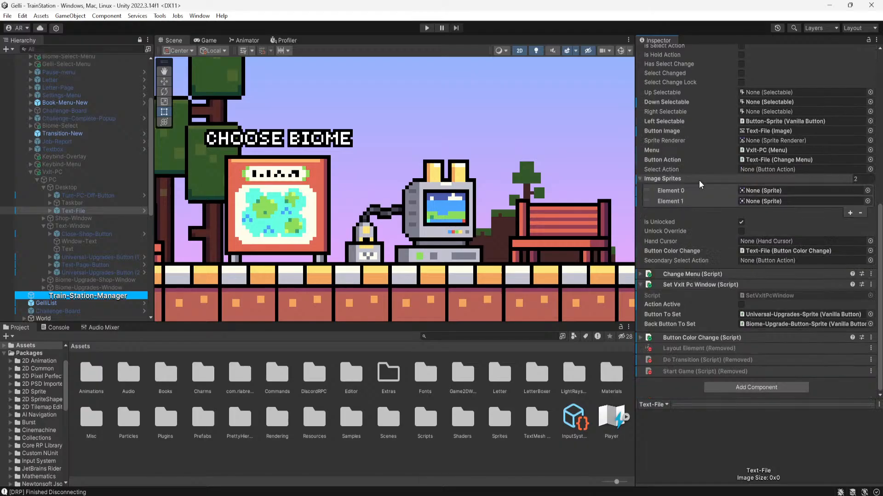
left_click(681, 272)
scroll(678, 275, "down", 2)
scroll(678, 275, "down", 3)
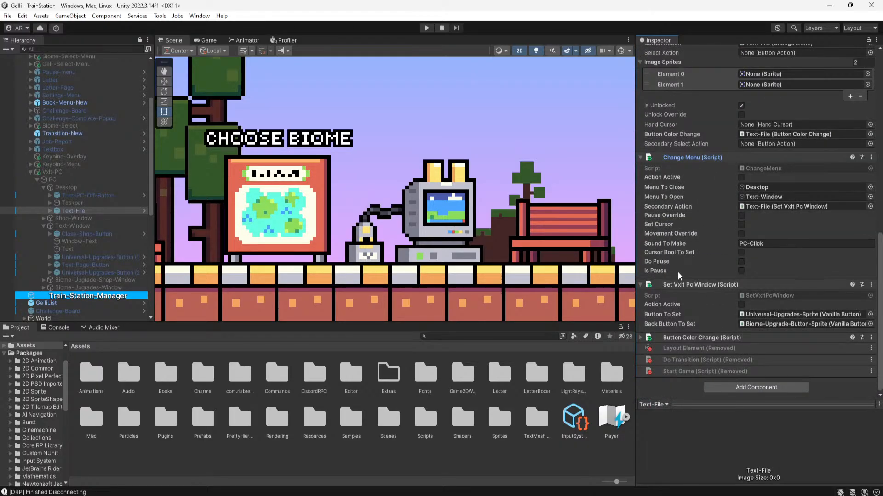
Open the SetVxltPcWindow script in Visual Studio from Text-File's Set Vxlt Pc Window component and review its Action method
left_click(752, 296)
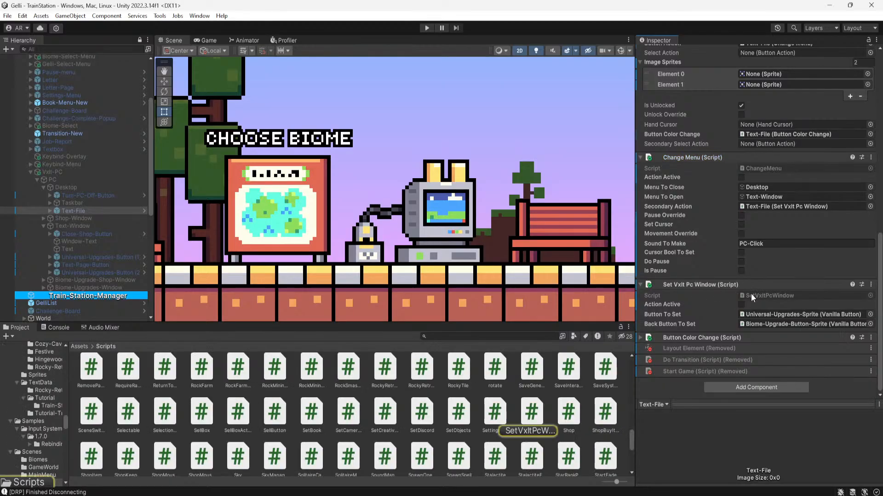
double_click(751, 296)
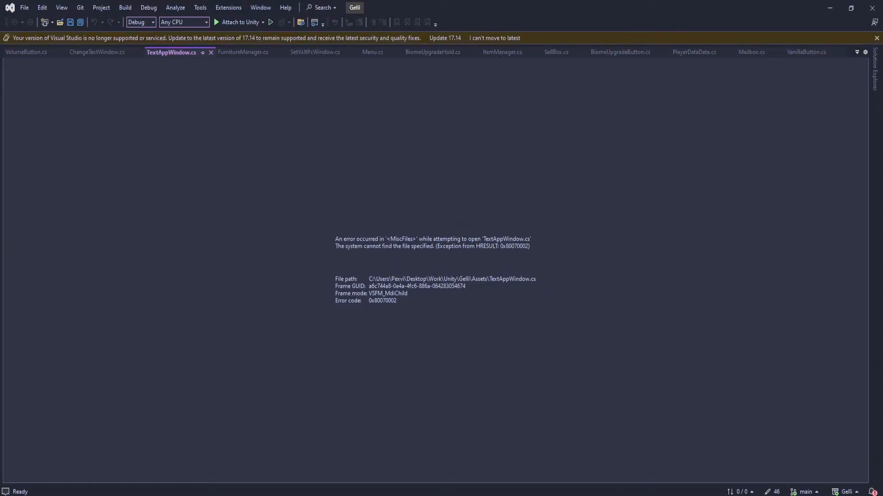
key("alt+Tab")
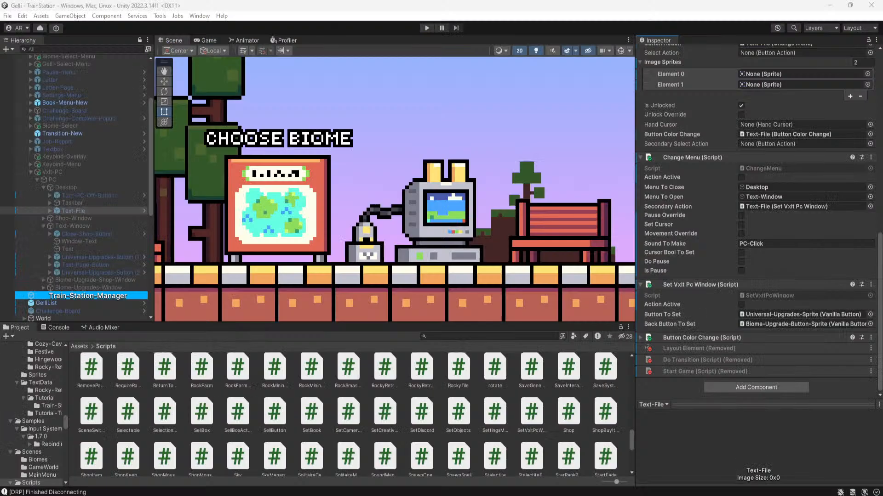
left_click(757, 296)
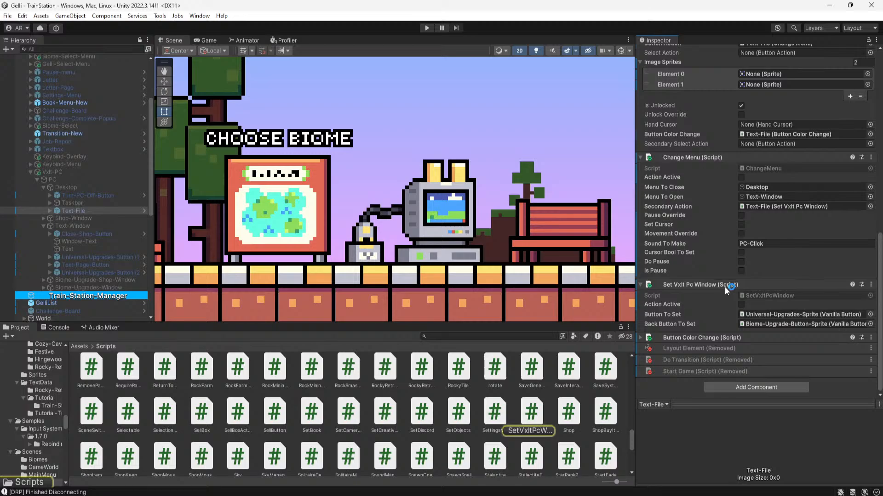
scroll(502, 254, "up", 2)
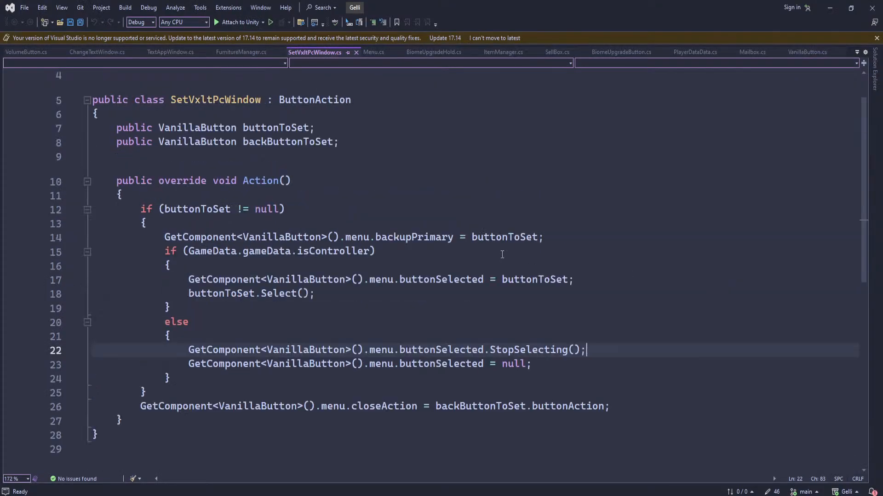
scroll(503, 256, "down", 3)
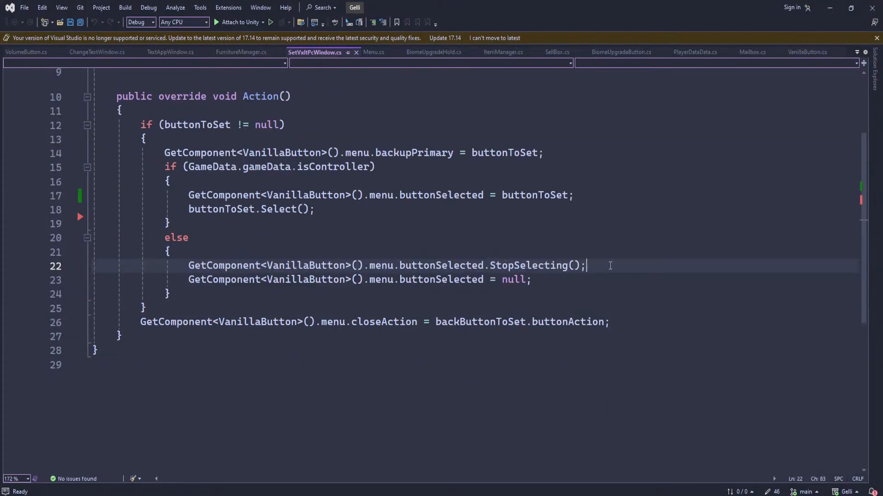
left_click(612, 247)
scroll(613, 247, "up", 3)
Declare a public ButtonAction field named secondaryAction below backButtonToSet in the SetVxltPcWindow class
left_click(433, 184)
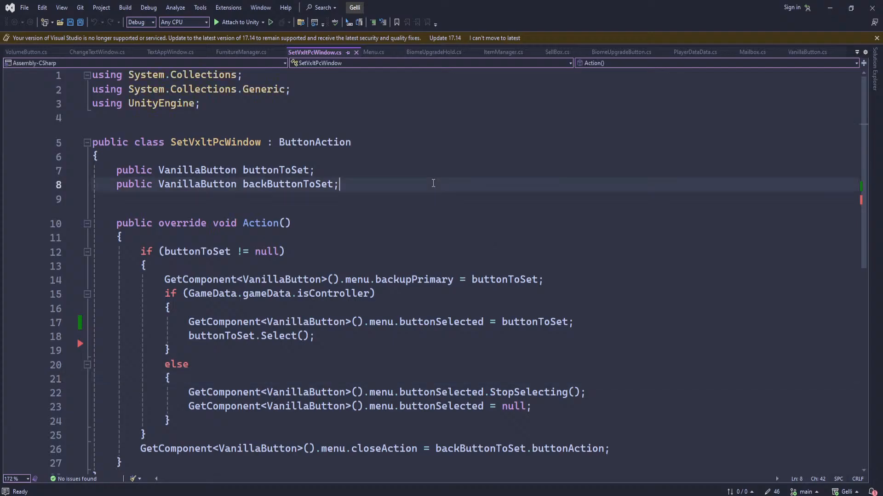
key("Return")
key("Return")
type("public buttona")
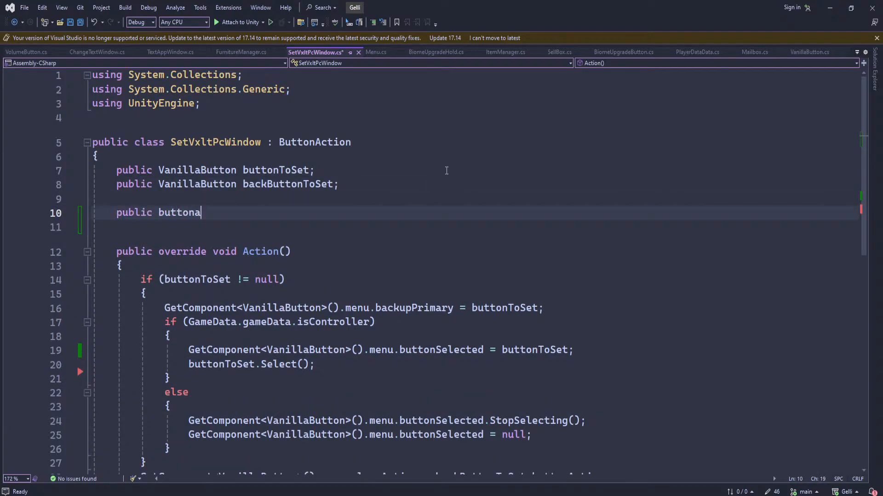
left_click(877, 38)
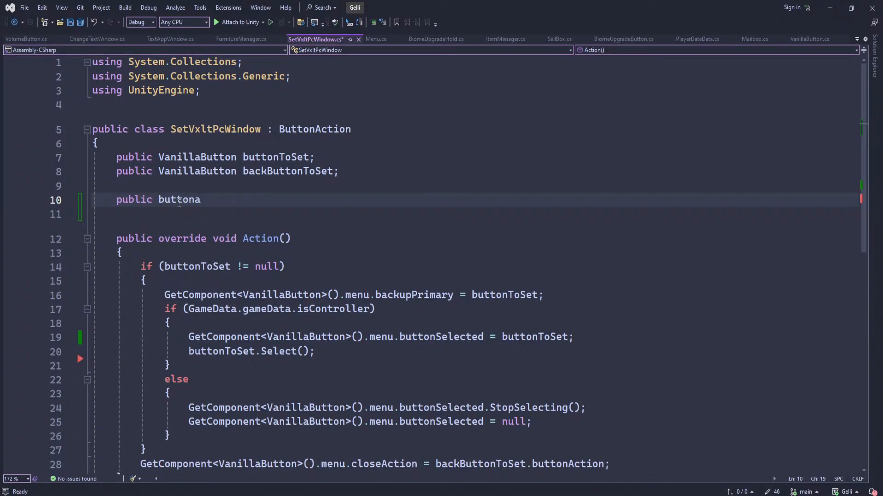
key("ctrl+space")
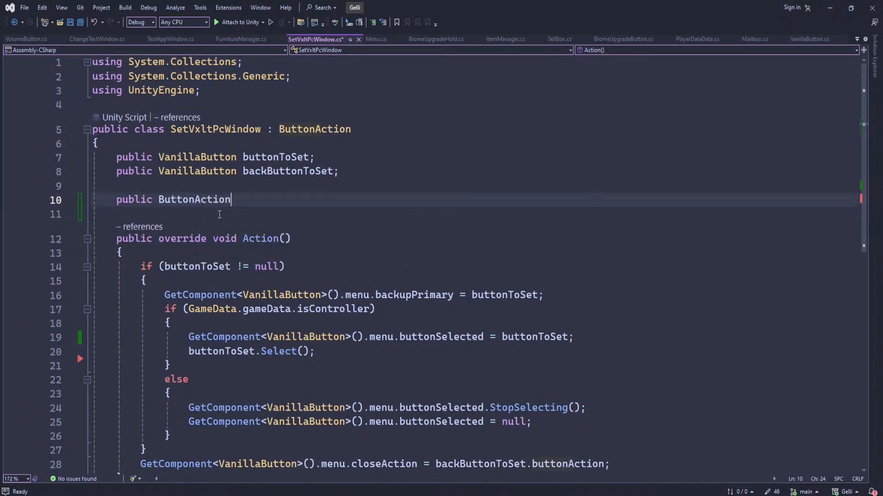
type("secondaryAti")
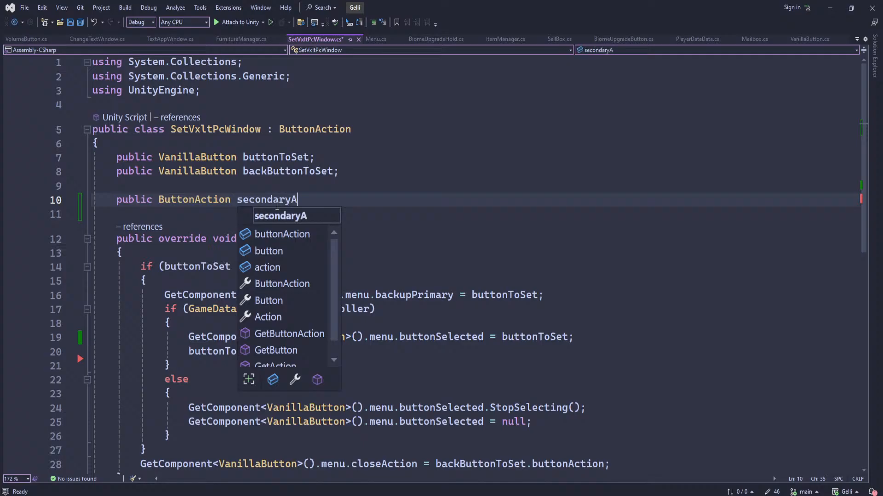
key("BackSpace")
key("BackSpace")
type("ction;")
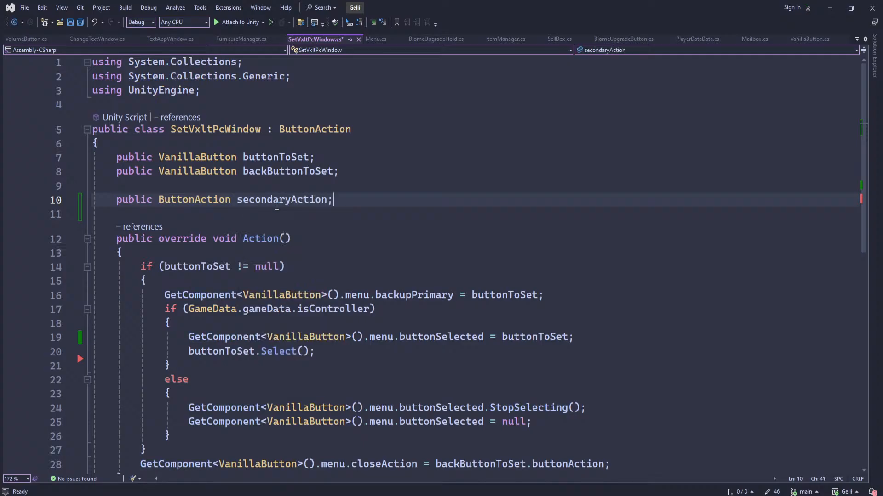
scroll(358, 201, "down", 2)
key("super+ctrl+s")
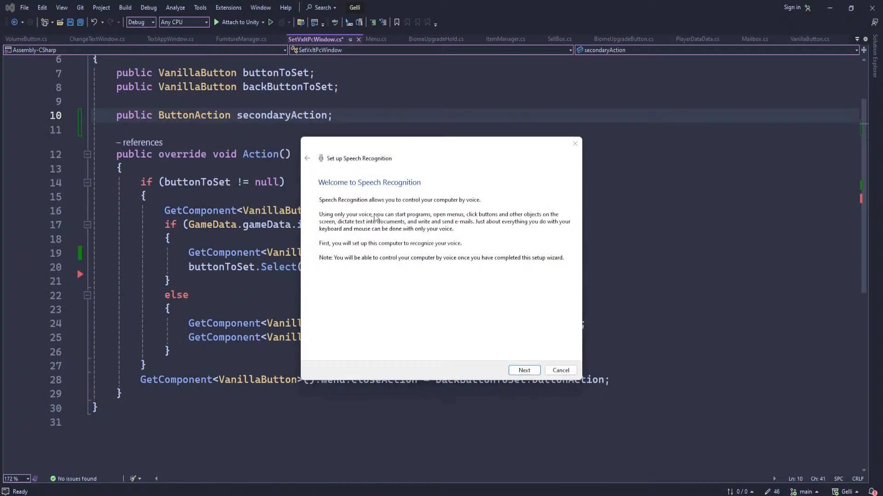
left_click(557, 369)
Add the condition if (secondaryAction != null) as the first statement inside the Action method
left_click(554, 210)
left_click(558, 191)
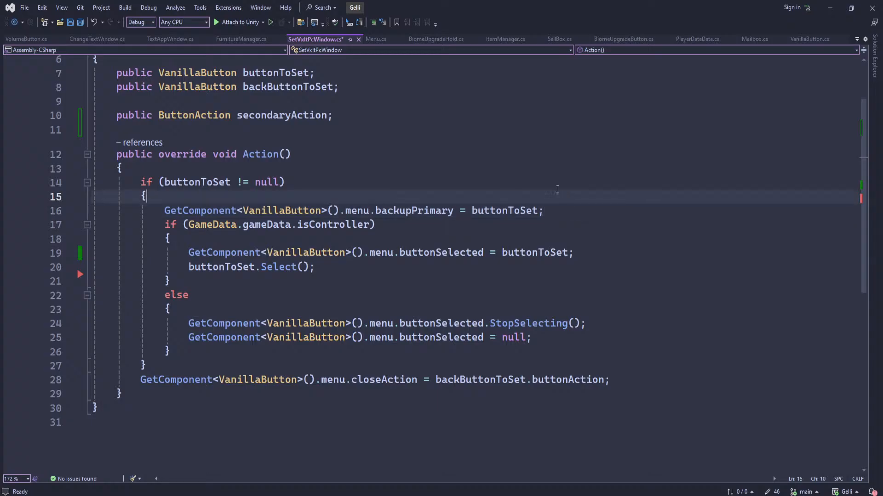
left_click(554, 172)
key("Return")
type("if")
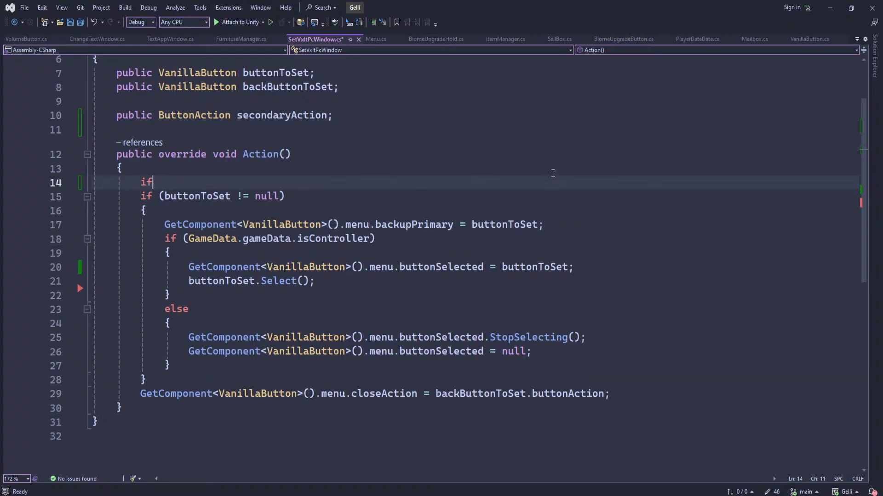
key("Return")
type("(secdonar")
key("ctrl+BackSpace")
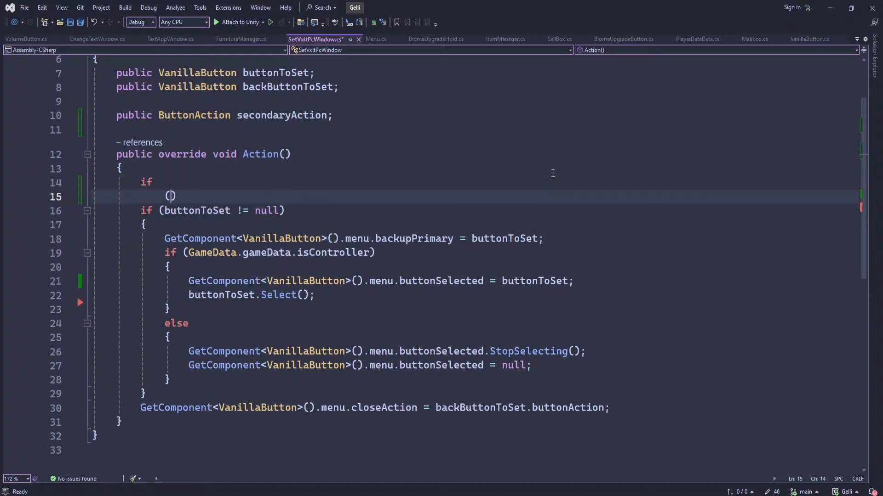
key("BackSpace")
key("BackSpace")
key("BackSpace")
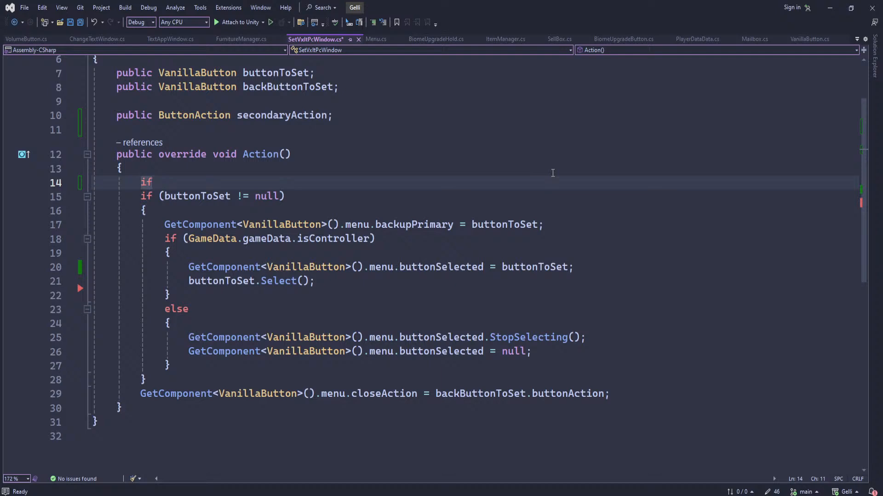
type("(secondaryt")
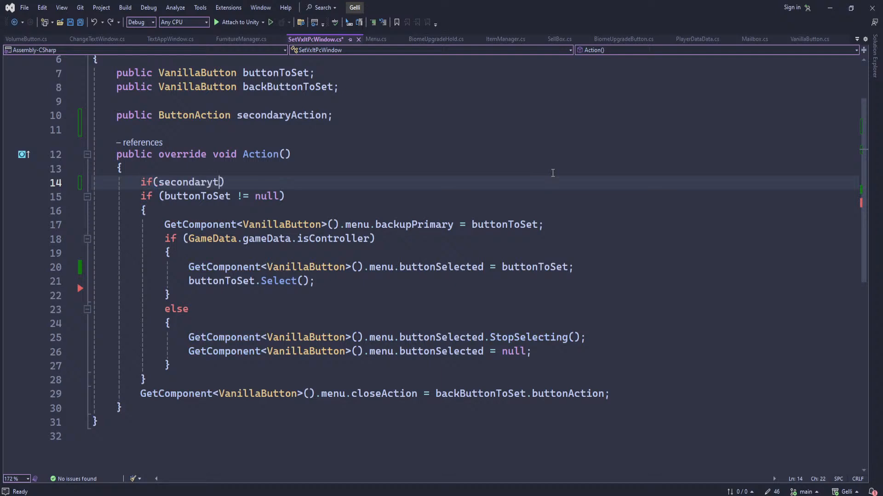
key("BackSpace")
key("BackSpace")
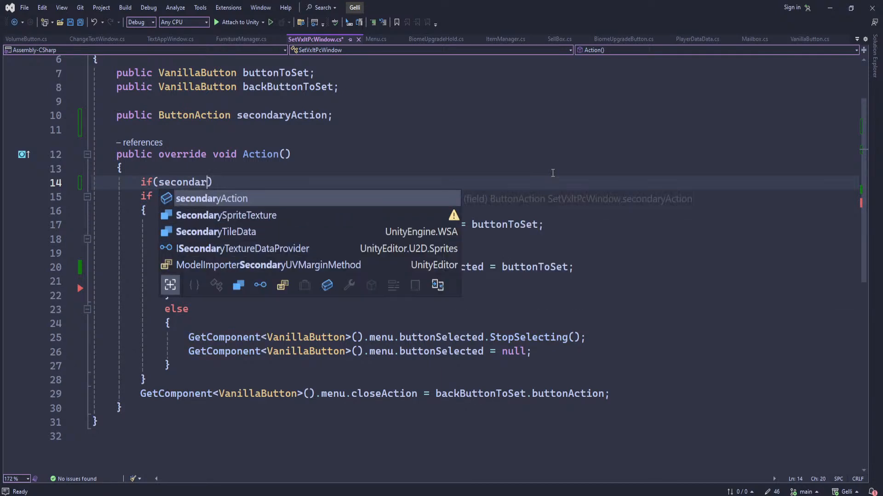
type("yAction != null")
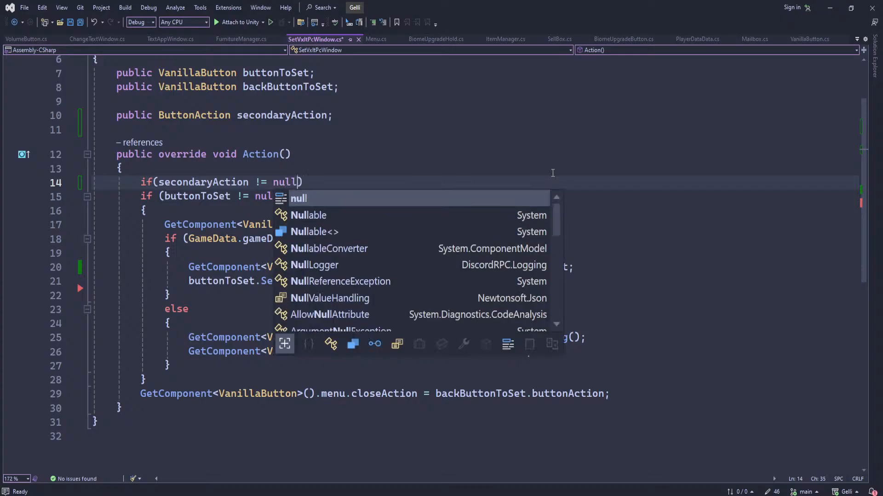
type(")")
Call secondaryAction.Action(); in the body of the secondaryAction null check and save the script
key("Return")
type("{")
key("Return")
type("secondaryAction.ac")
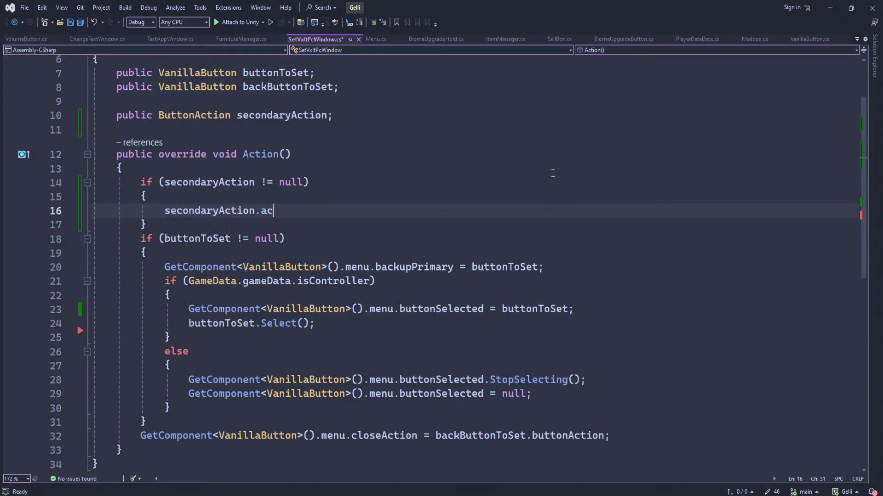
type("tion();")
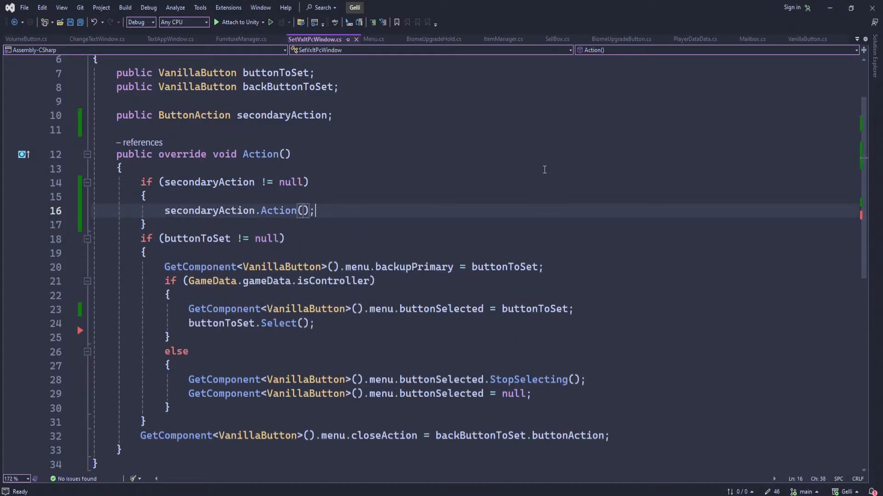
key("ctrl+s")
Switch to Unity and add a new script component named GivePcText to the Text-File object
key("alt+Tab")
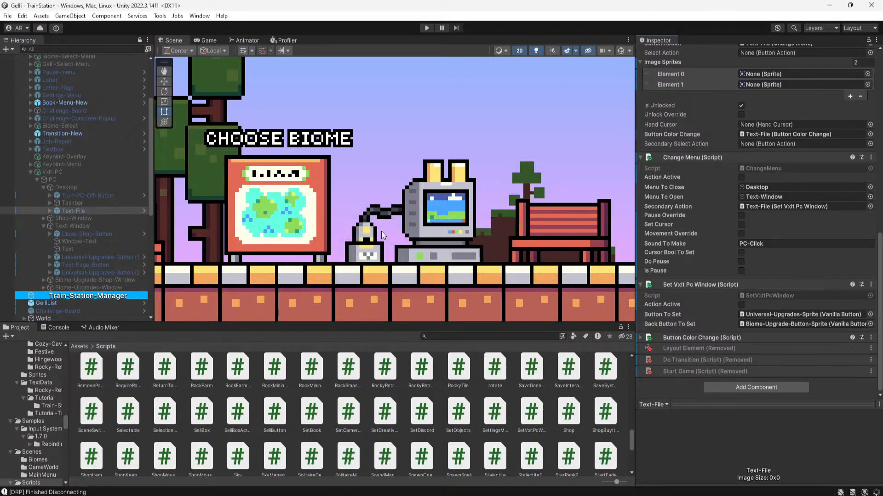
scroll(692, 288, "down", 15)
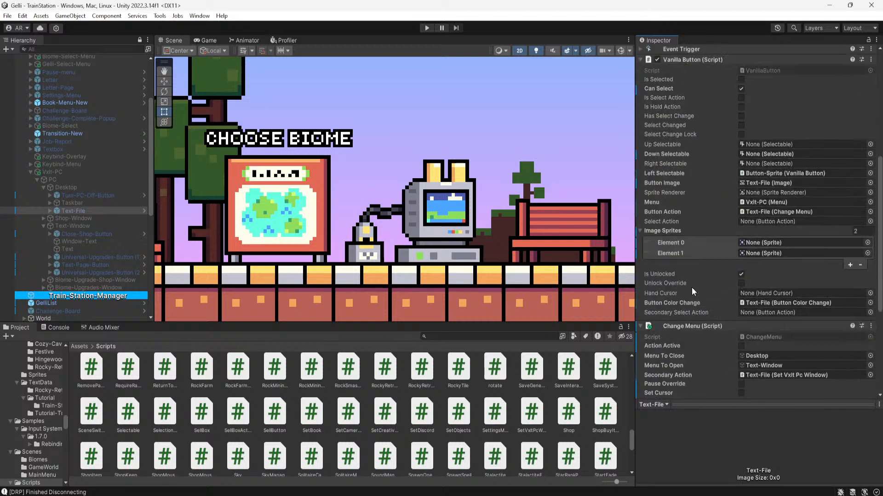
left_click(712, 385)
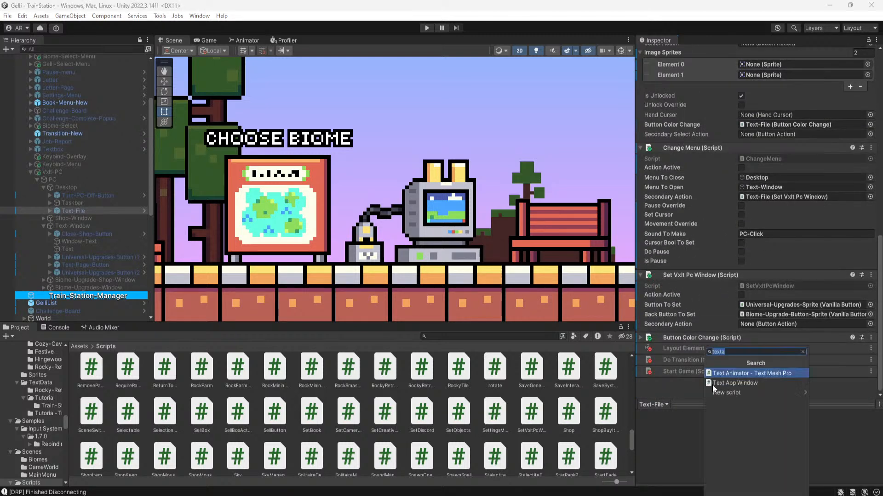
type("Give")
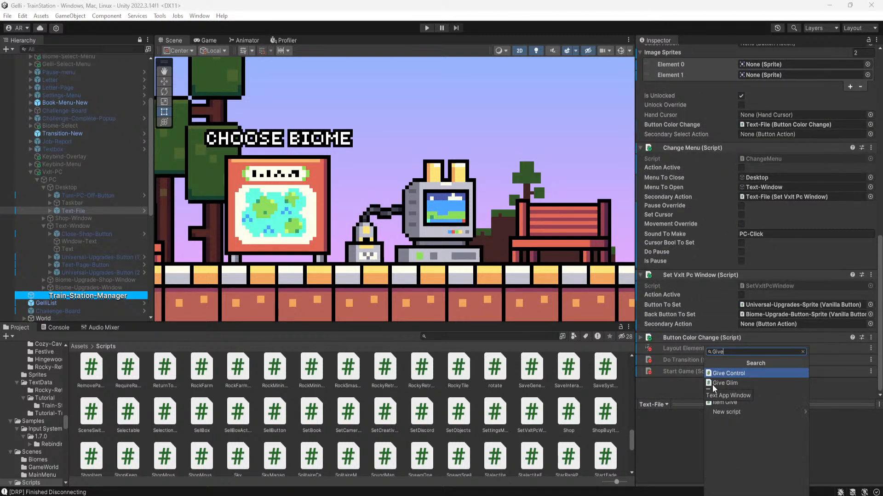
type("Pc")
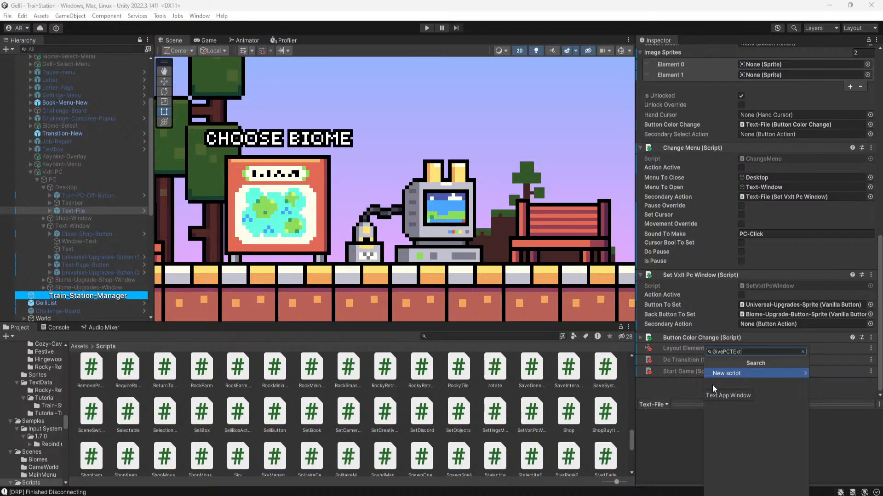
type("Text")
left_click(728, 377)
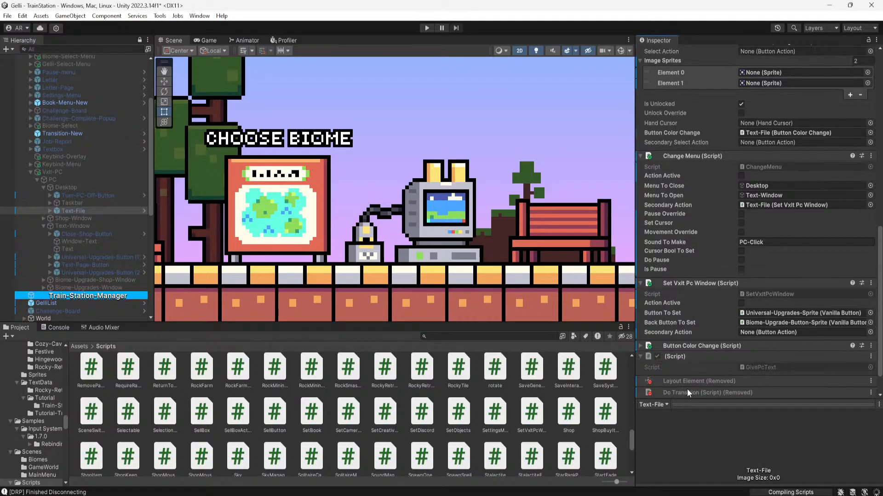
Open Text-File's new GivePcText script in Visual Studio
scroll(687, 389, "down", 3)
left_click(752, 334)
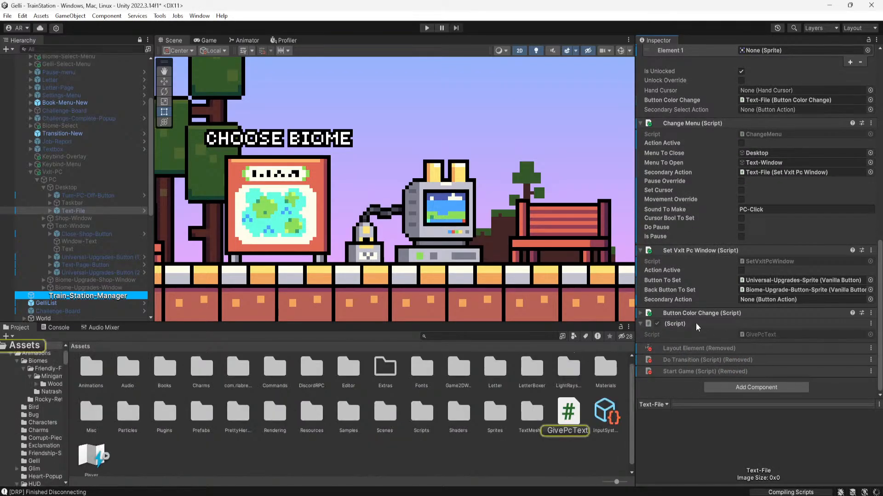
left_click(692, 306)
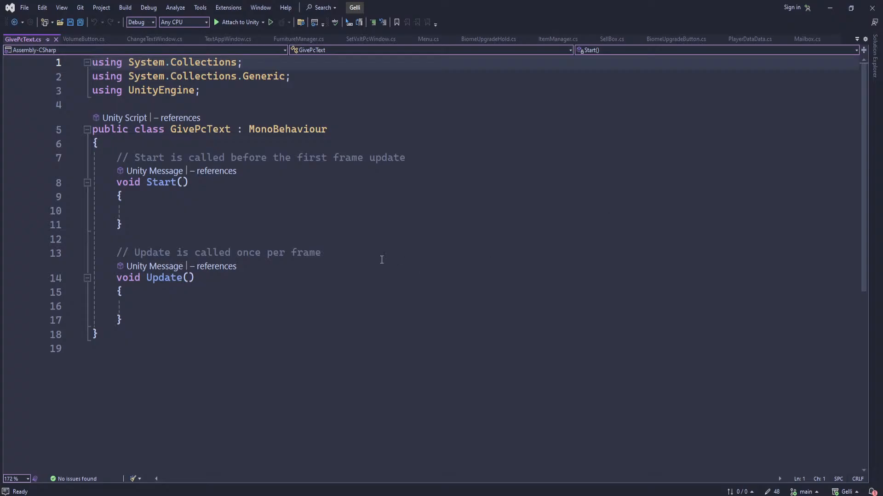
Delete the default Start and Update methods with their comments from the GivePcText class and save the script
left_click(278, 206)
left_click(266, 203)
left_click(269, 213)
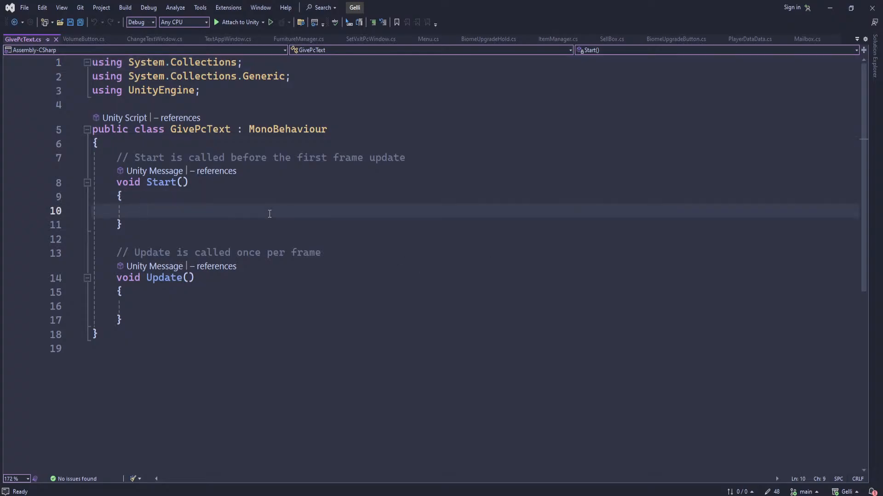
left_click(216, 201)
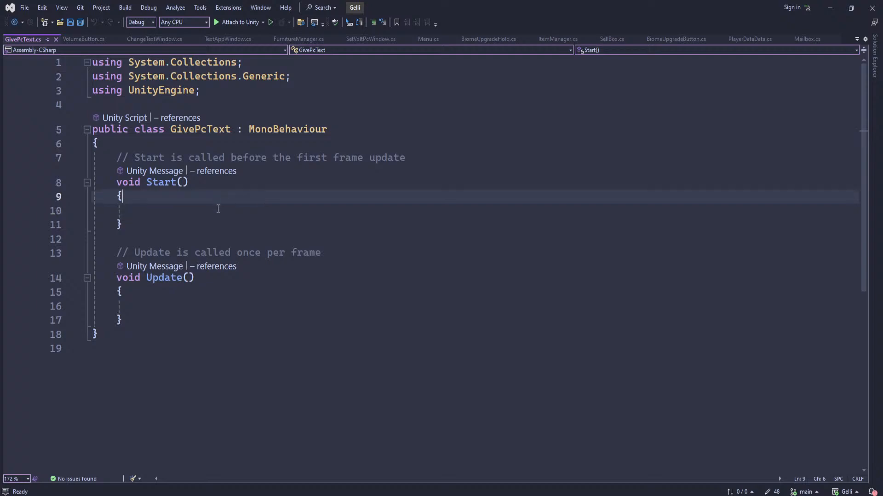
left_click(218, 213)
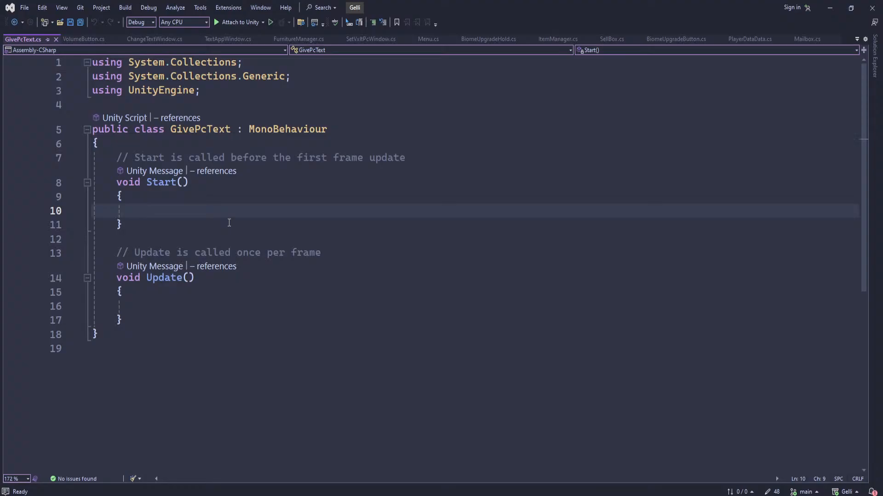
left_click_drag(154, 322, 236, 172)
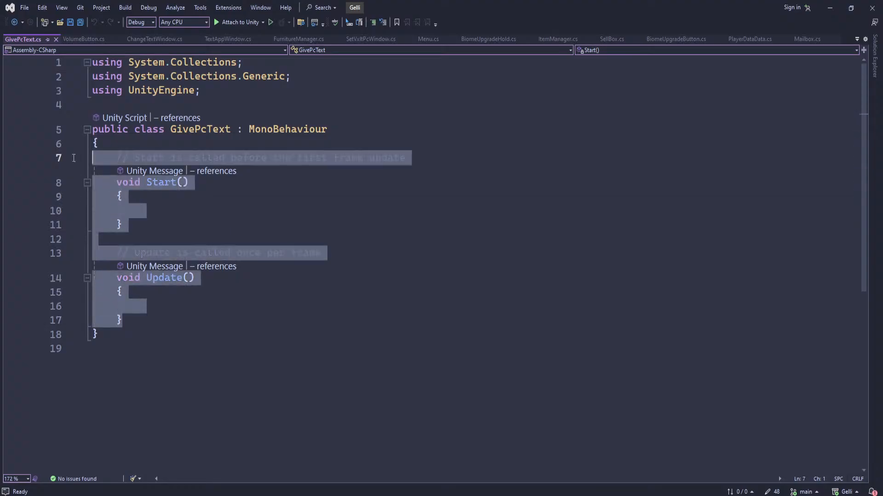
key("BackSpace")
key("ctrl+s")
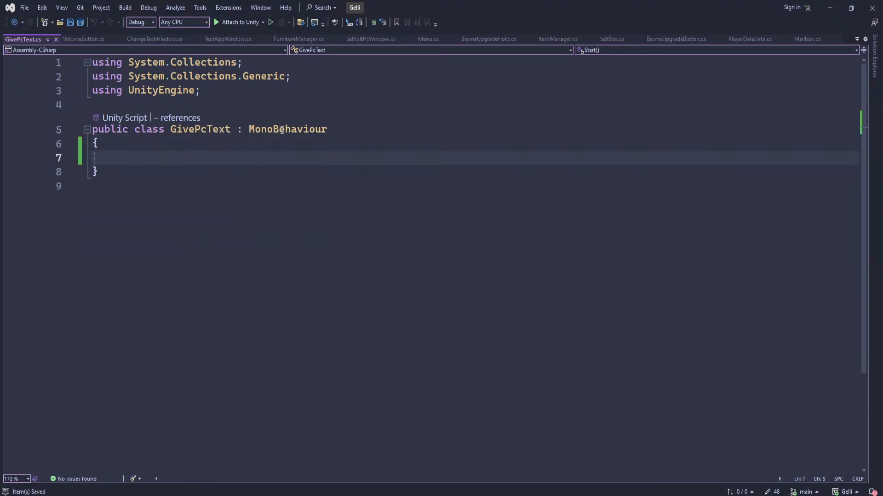
Make the GivePcText class inherit from ButtonAction instead of MonoBehaviour
double_click(281, 129)
type("button")
key("Tab")
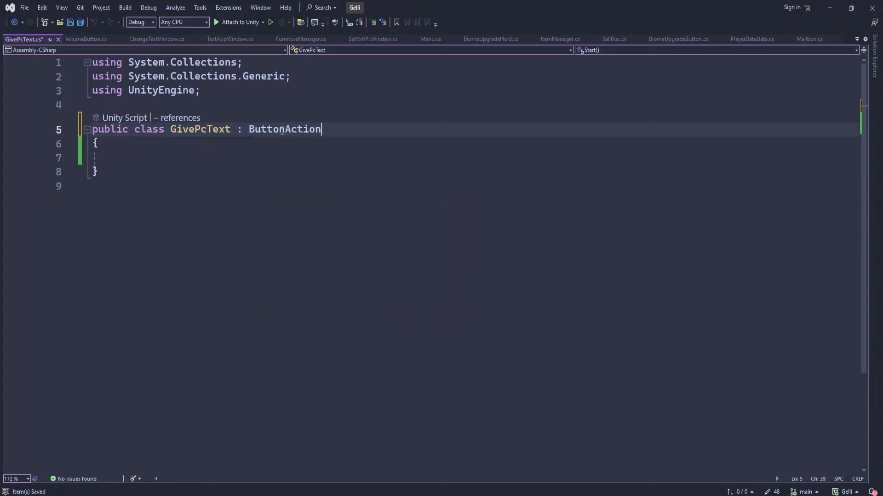
key("Down")
key("Down")
key("Down")
Add a public override void Action() method with an empty body to GivePcText, leaving space above it for fields, and save
left_click(202, 157)
key("Return")
key("Return")
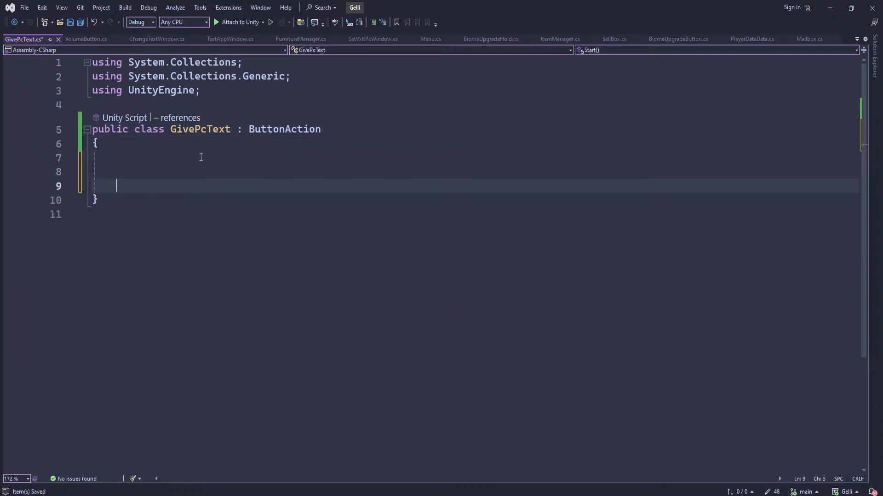
type("public override")
key("Tab")
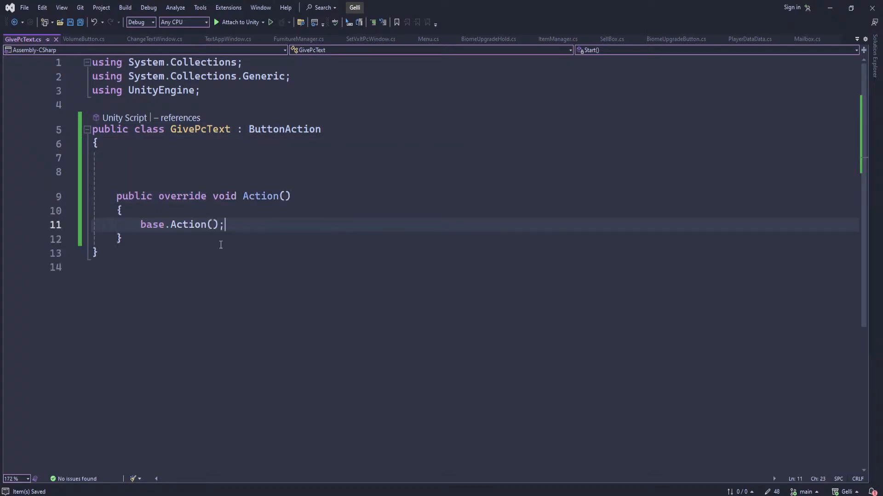
left_click_drag(225, 227, 34, 235)
key("BackSpace")
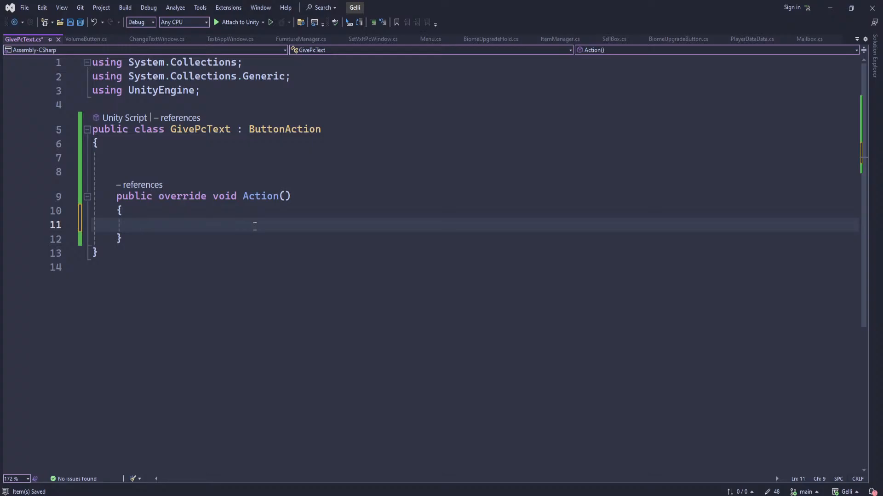
key("ctrl+s")
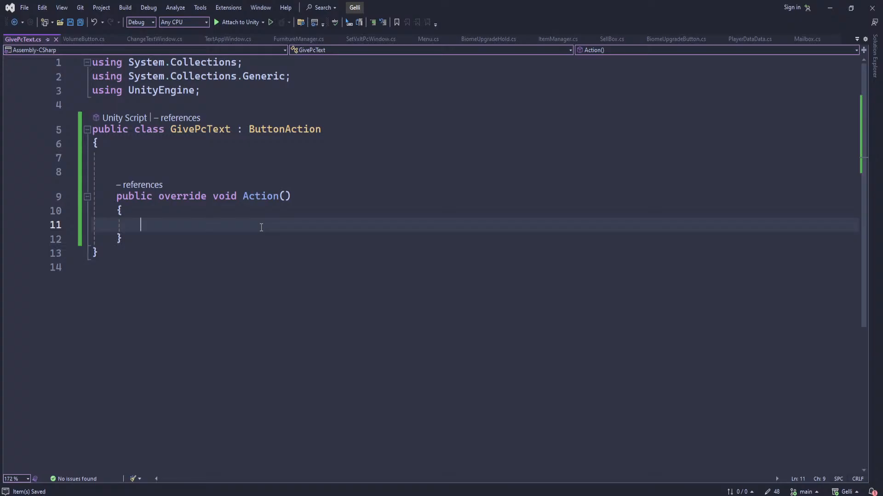
Begin a public field declaration at the start of the GivePcText class, and open and close ChangeTextWindow.cs
left_click(281, 154)
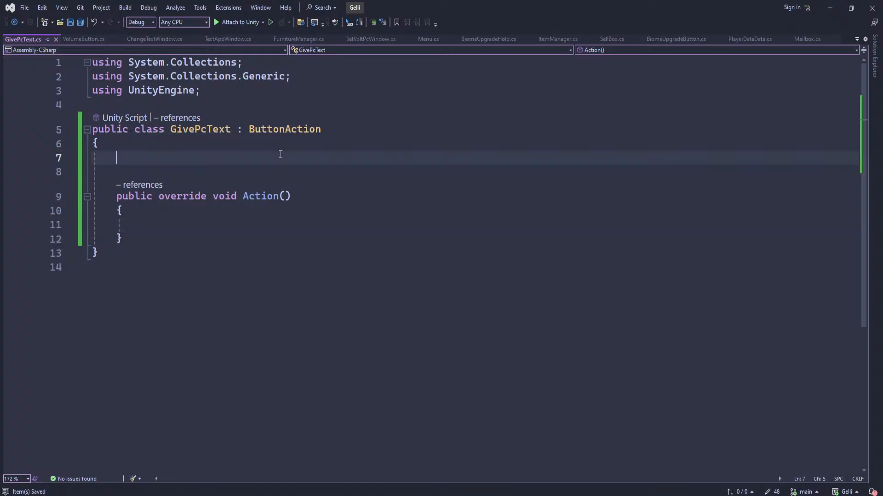
type("public change")
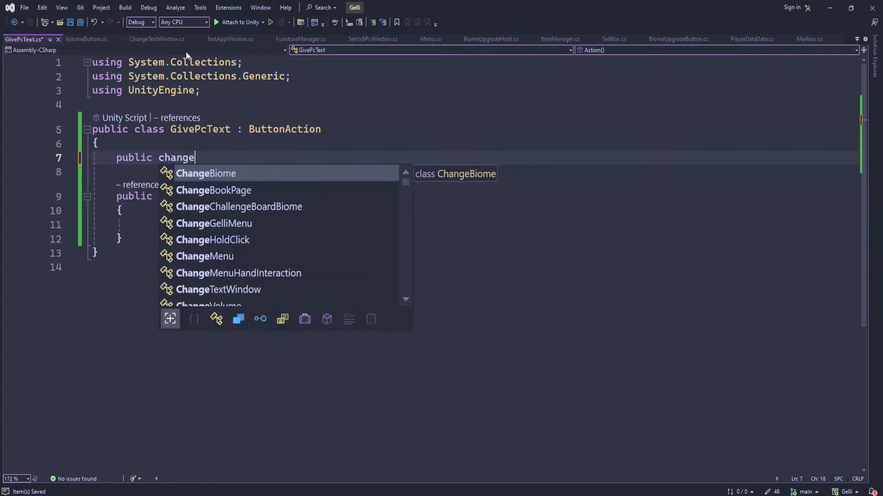
left_click(154, 39)
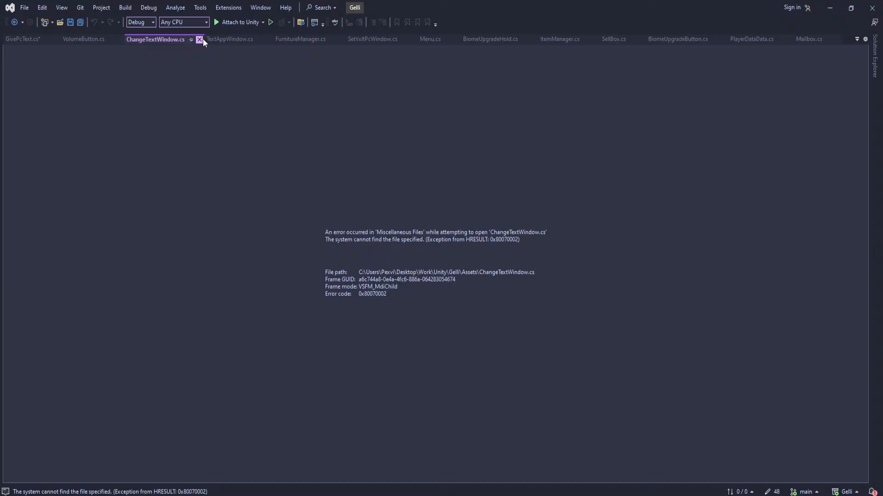
left_click(199, 39)
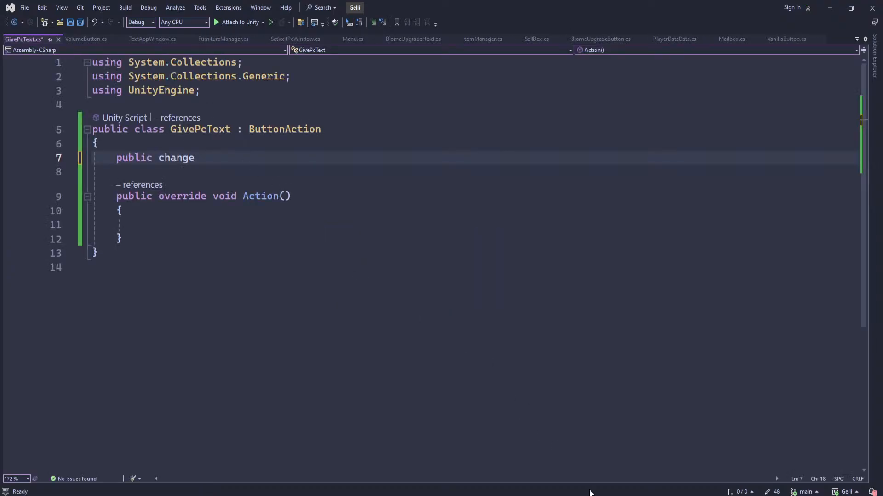
Check Text-Window's script component in Unity, return to Visual Studio and complete GivePcText's field declaration as public TextAppWindow textAppWindow;
key("alt+Tab")
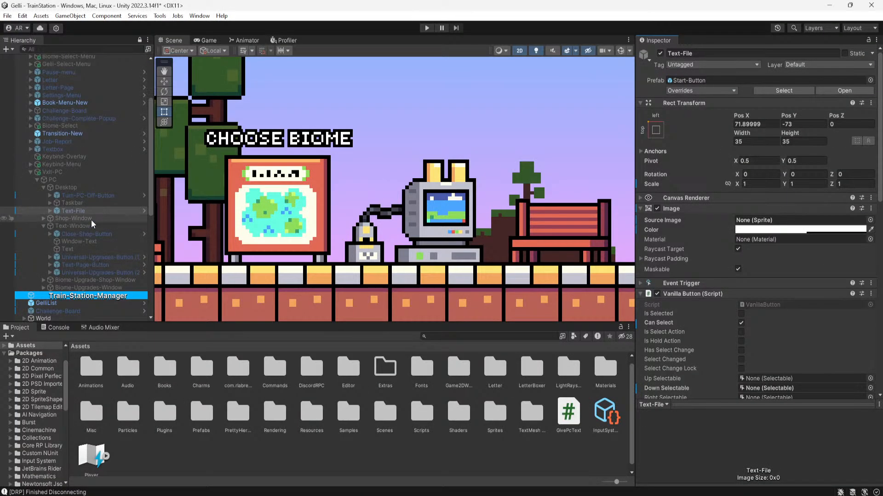
left_click(73, 225)
scroll(758, 220, "down", 5)
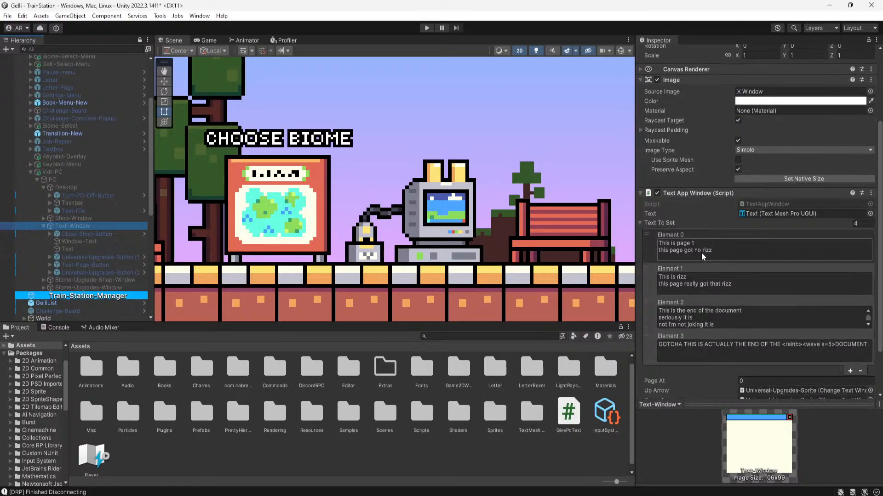
key("alt+Tab")
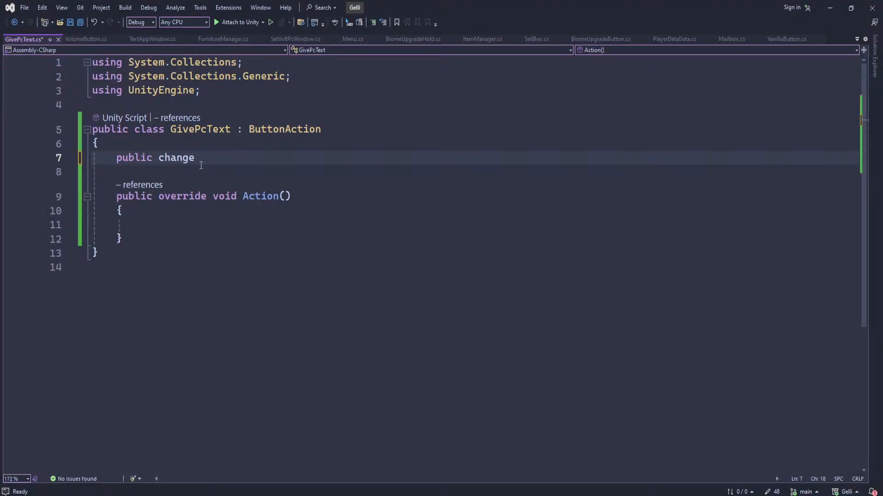
double_click(181, 159)
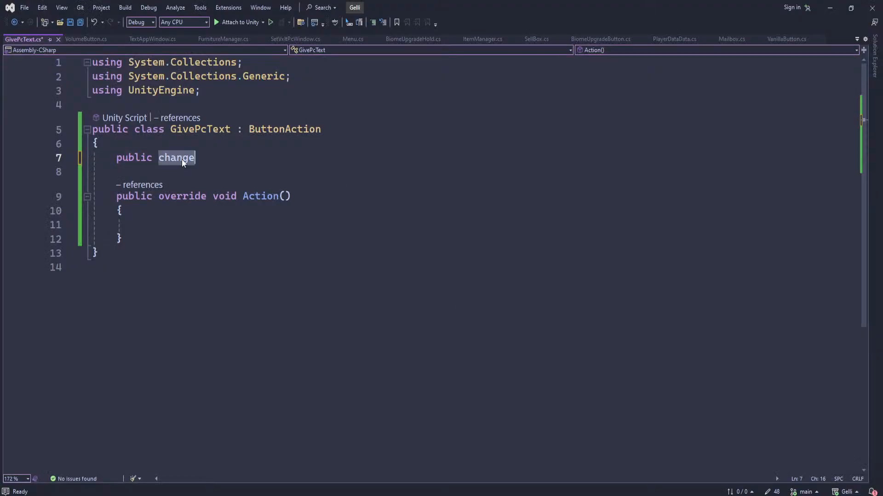
type("textapp")
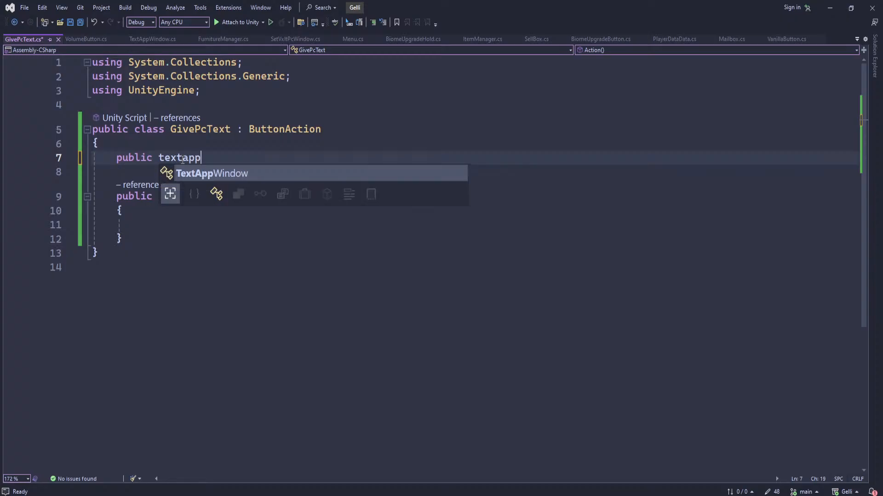
key("Tab")
key("ctrl+s")
type("textAppWindow;")
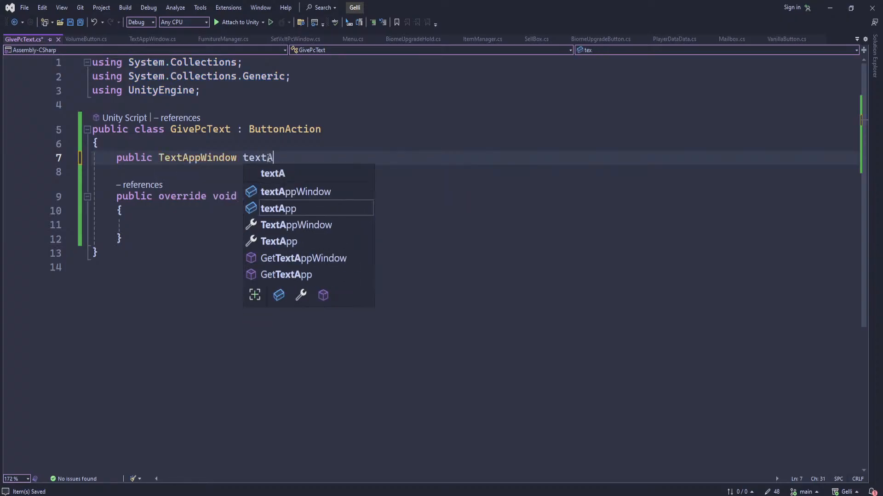
Declare a public List<string> field named textAppTextToSet below textAppWindow in the GivePcText class
left_click(216, 230)
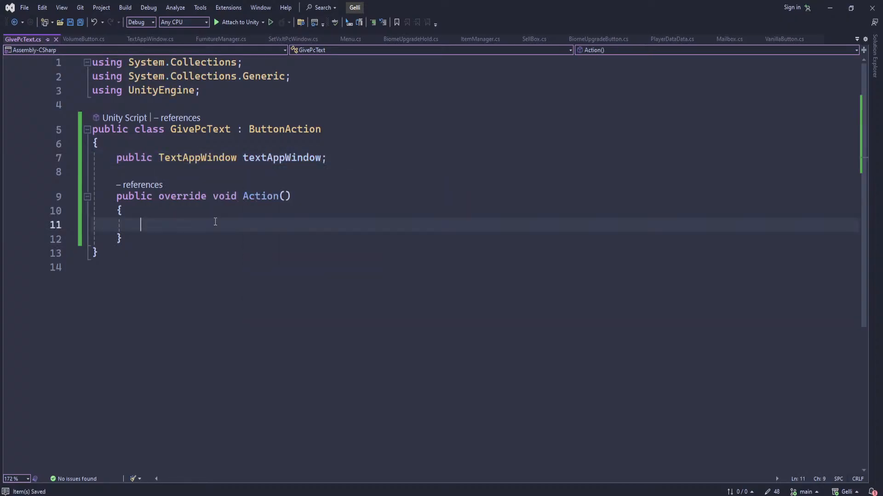
left_click(372, 151)
key("Return")
type("public List<>")
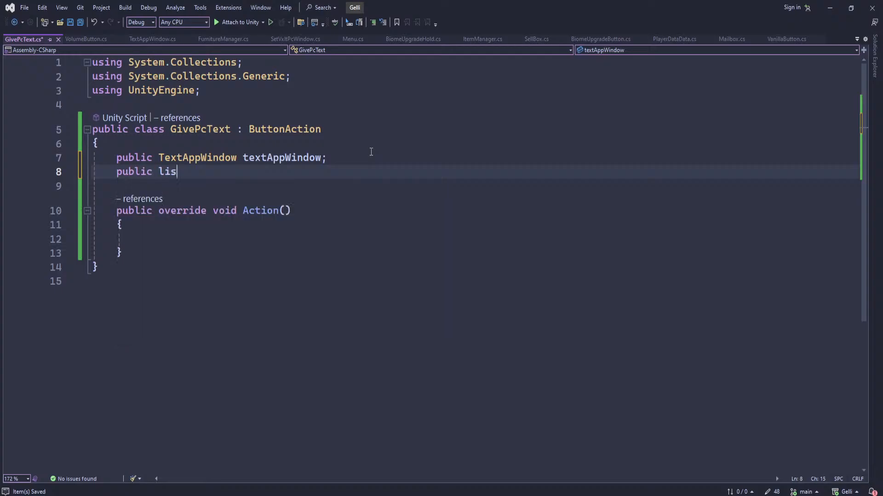
key("Left")
type("string")
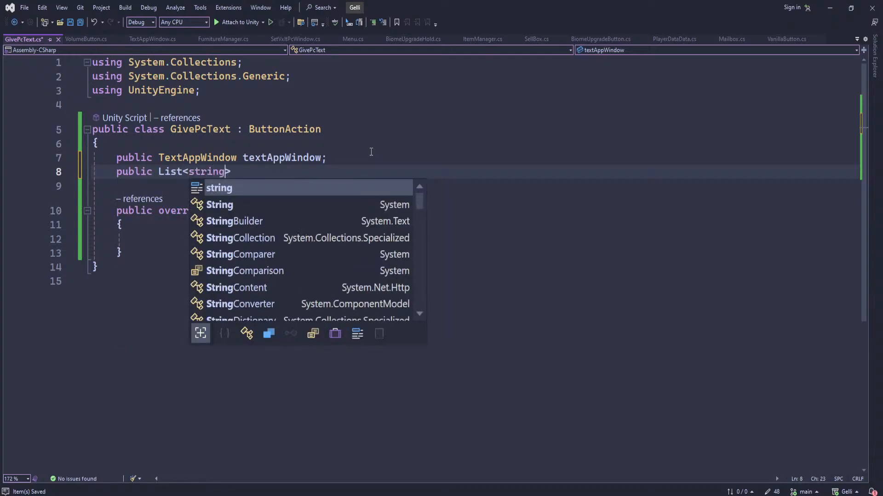
key("Right")
type("text")
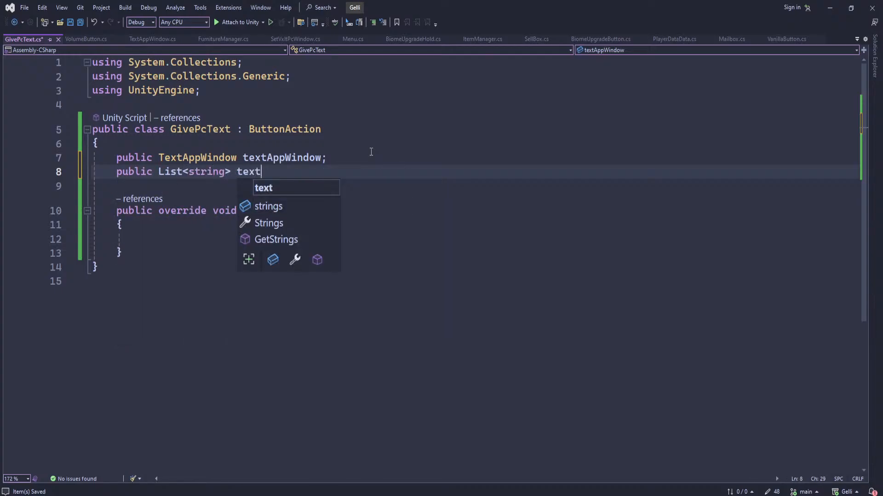
type("AppTextToSet;")
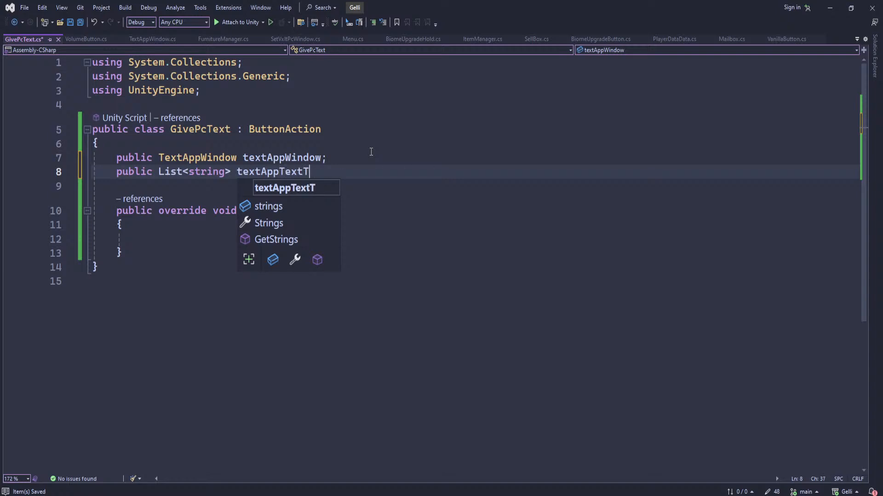
Add a [TextArea] attribute above textAppTextToSet, separated from the textAppWindow field by a blank line, and save the script
left_click(371, 152)
key("Return")
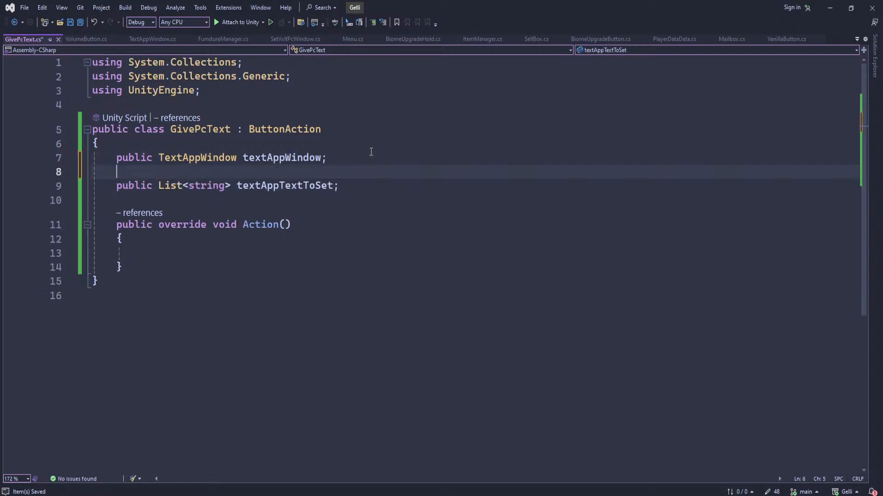
key("Return")
type("[")
type("texta")
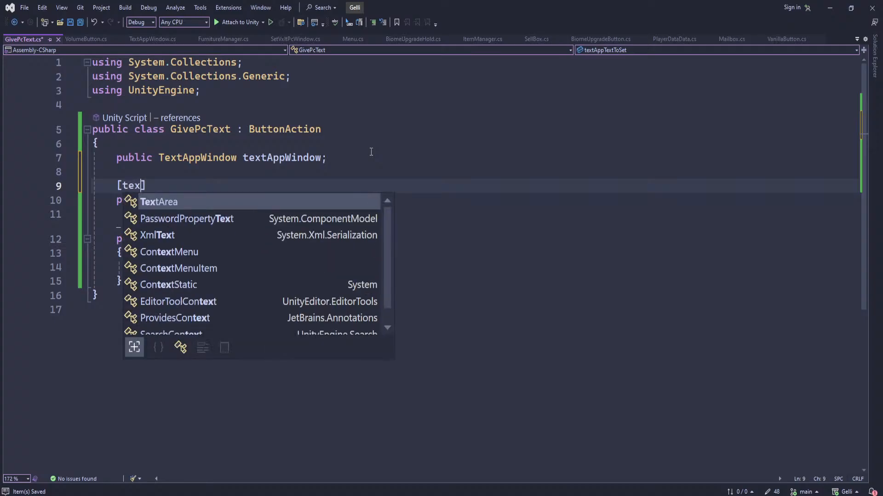
key("Tab")
left_click(363, 203)
key("ctrl+s")
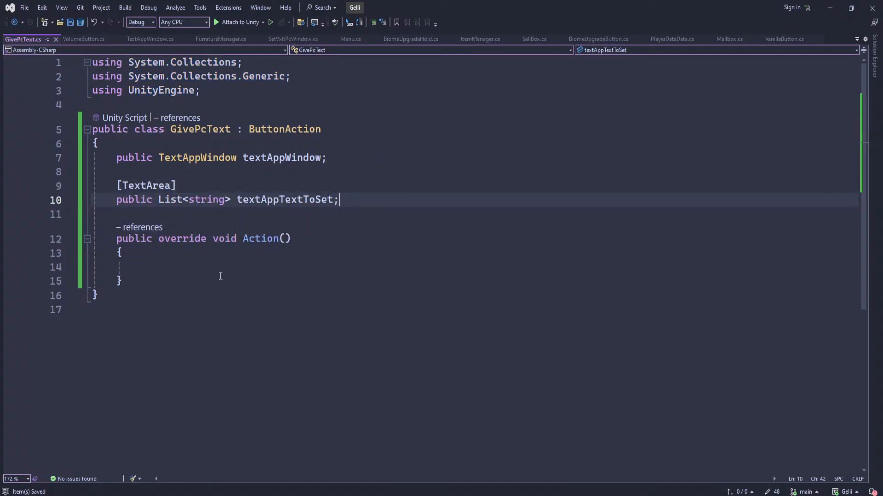
Fill the Action() body with textAppWindow.textToSet = textAppTextToSet; and save the script
left_click(220, 270)
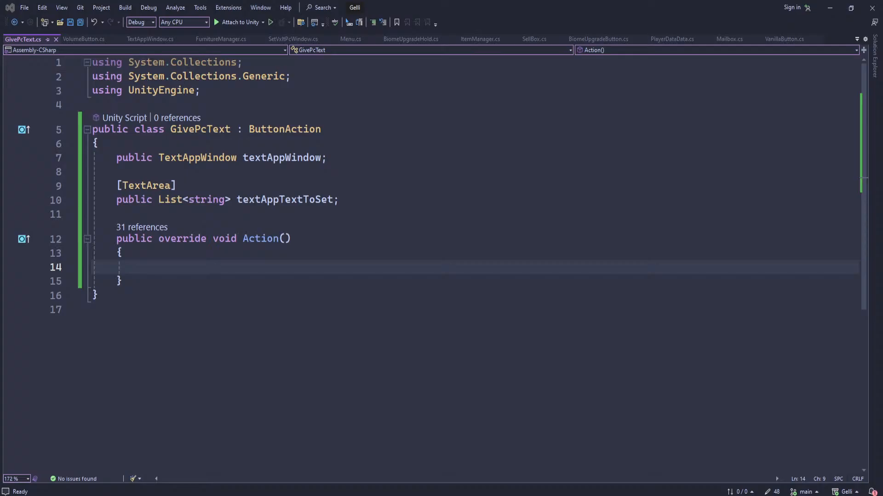
key("alt+Tab")
type("textAp")
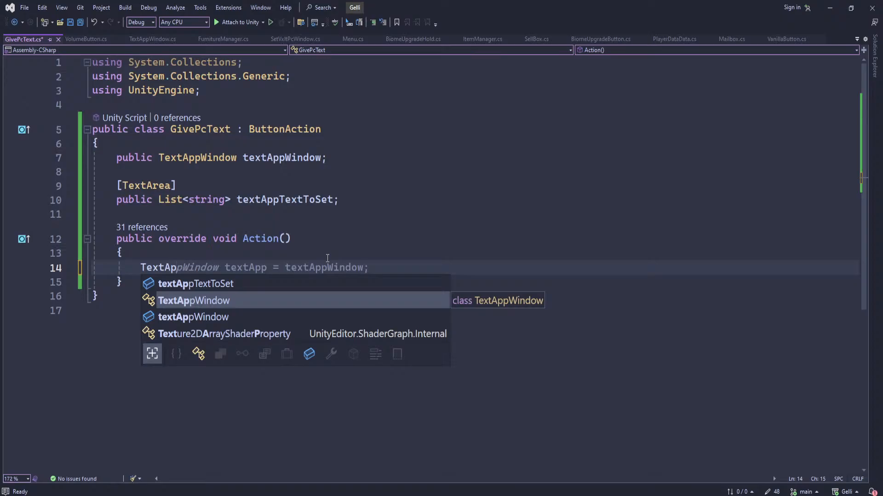
type("pWindow.")
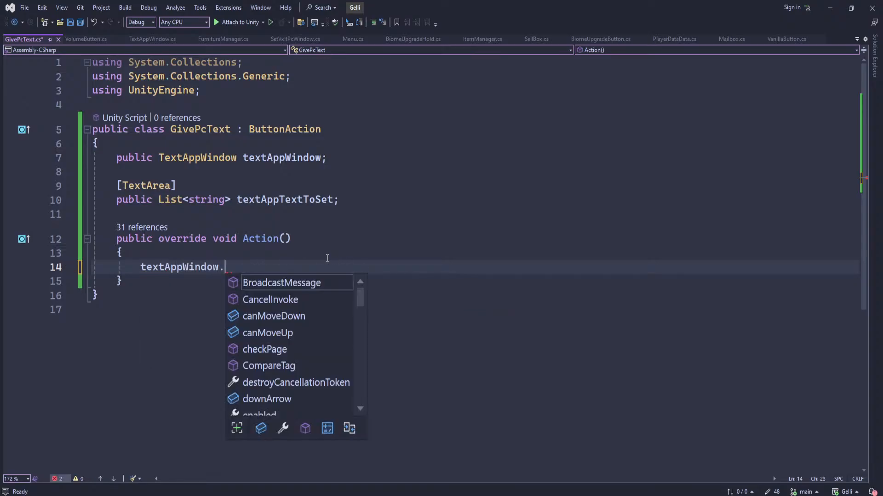
type("te")
key("Down")
type("=")
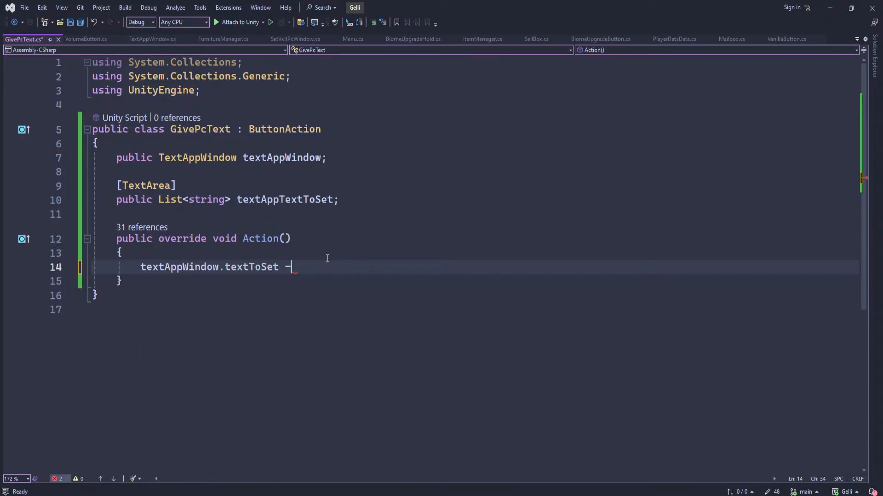
key("Tab")
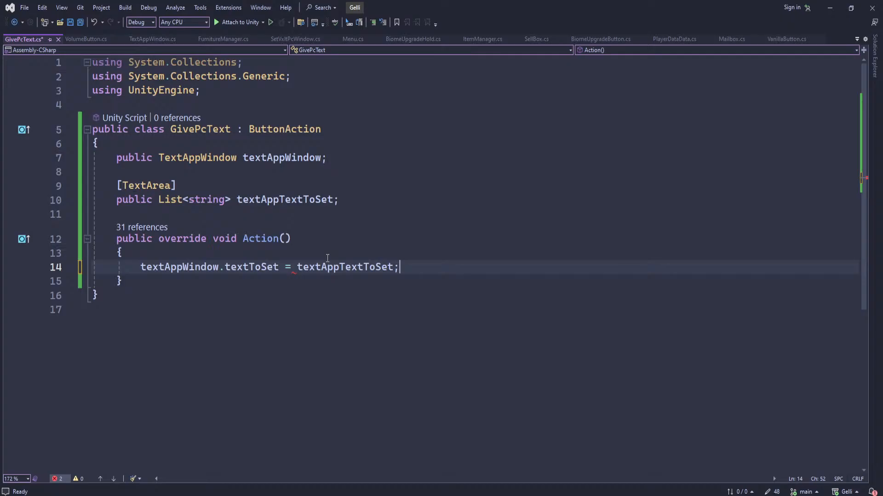
key("ctrl+s")
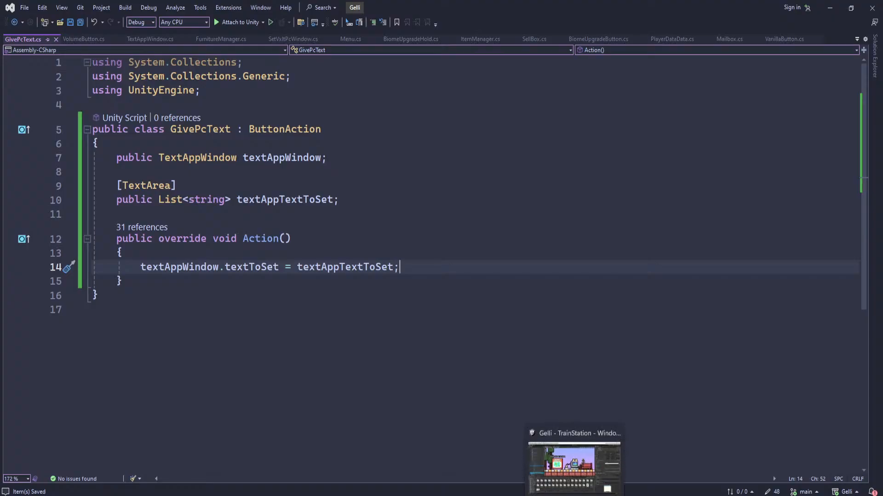
Switch to Unity and assign Text-Window as the Text App Window of the Text-File button's Give Pc Text component
left_click(548, 457)
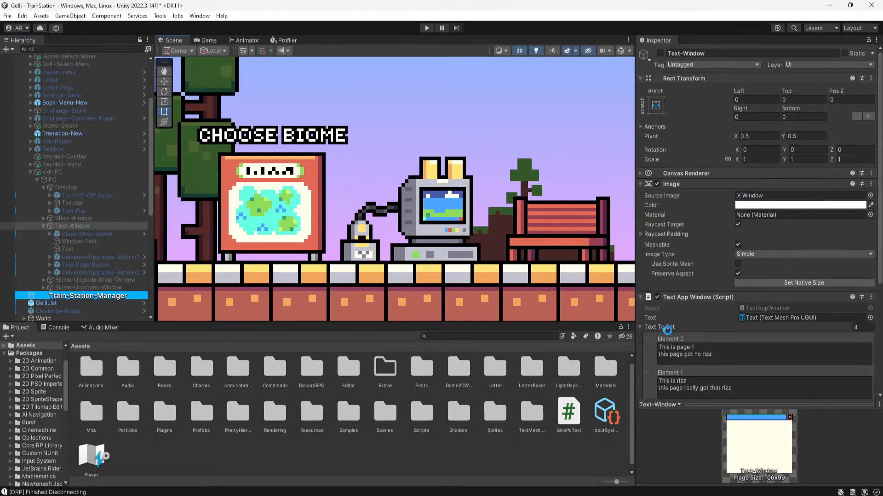
scroll(643, 325, "down", 3)
left_click(75, 179)
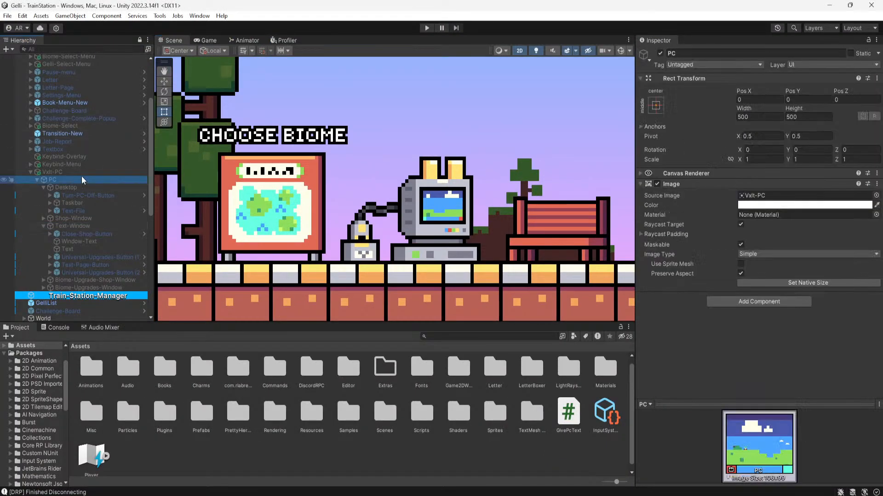
left_click(94, 210)
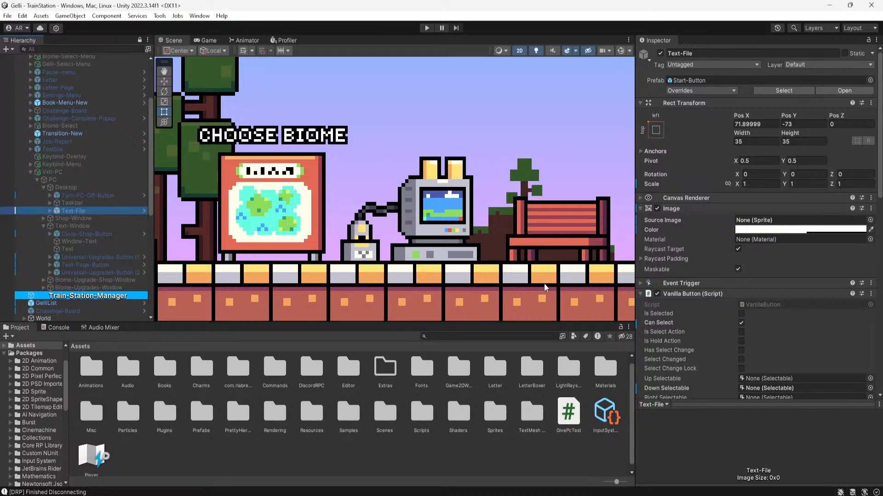
scroll(715, 289, "down", 10)
scroll(715, 288, "down", 5)
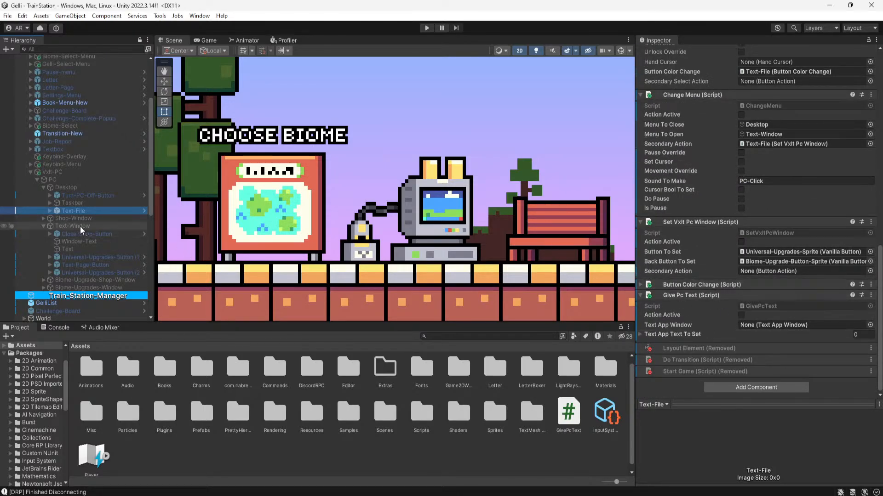
left_click_drag(79, 228, 781, 325)
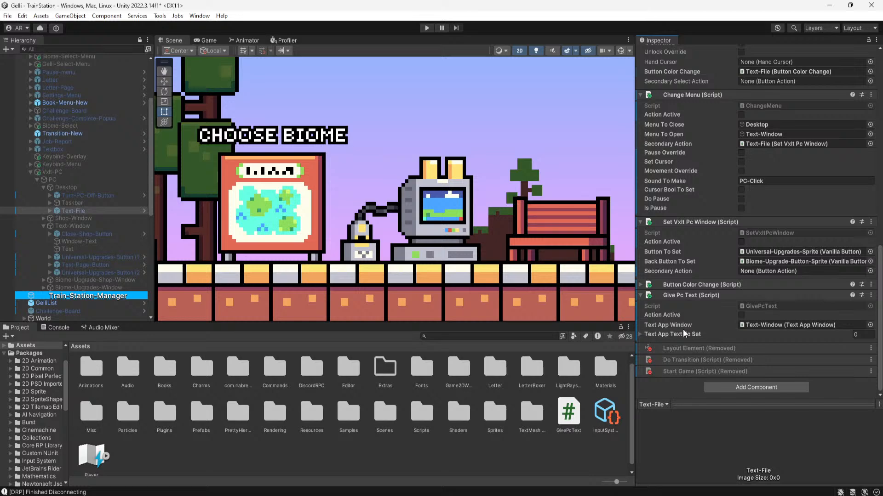
Add an element to Text App Text To Set and enter the headings "Employee Manual" and "Page 1" separated by a blank line
left_click(683, 333)
left_click(849, 335)
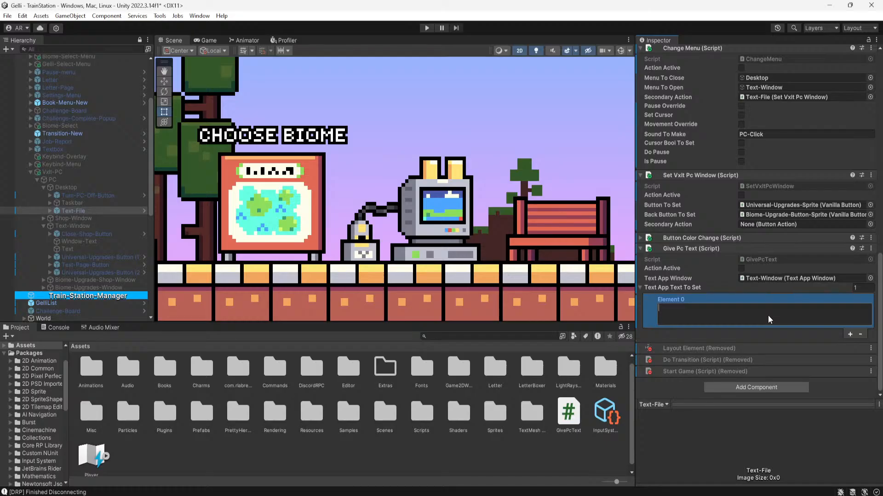
type("Employee Manual")
key("ctrl+a")
left_click(737, 310)
key("Return")
type("Page 1")
key("ctrl+a")
left_click(746, 322)
key("Return")
key("Return")
type("This manual is for")
key("BackSpace")
key("BackSpace")
key("BackSpace")
key("BackSpace")
key("BackSpace")
key("BackSpace")
key("BackSpace")
key("BackSpace")
key("BackSpace")
key("BackSpace")
key("BackSpace")
key("BackSpace")
key("BackSpace")
key("BackSpace")
key("BackSpace")
key("BackSpace")
key("BackSpace")
key("BackSpace")
type("One manu")
key("BackSpace")
key("BackSpace")
key("BackSpace")
key("BackSpace")
key("BackSpace")
key("BackSpace")
key("BackSpace")
key("BackSpace")
Enter "1x Manual is provided to every employee of Clookoo Transportation. In the case this file is lost or deleted" below the headings and save the scene
type("1x Manual sha")
key("BackSpace")
key("BackSpace")
key("BackSpace")
type("is provided to ever")
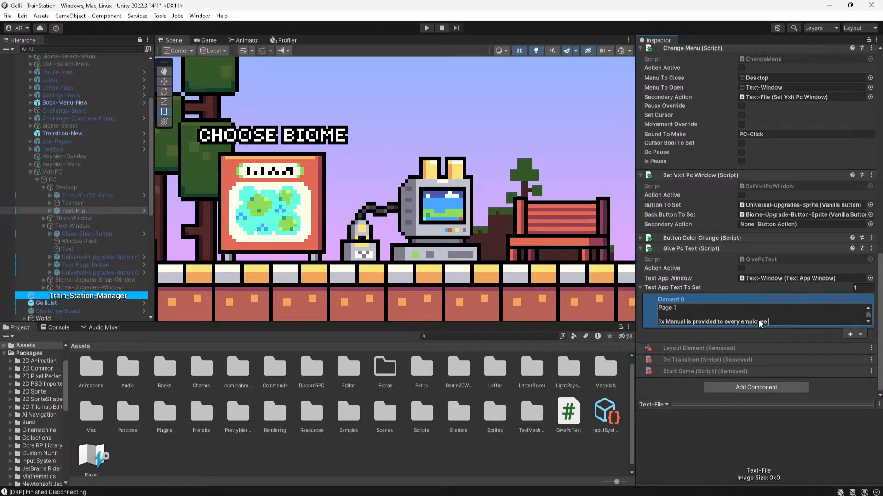
type("y employee of Clookoo Transportation. In the case this")
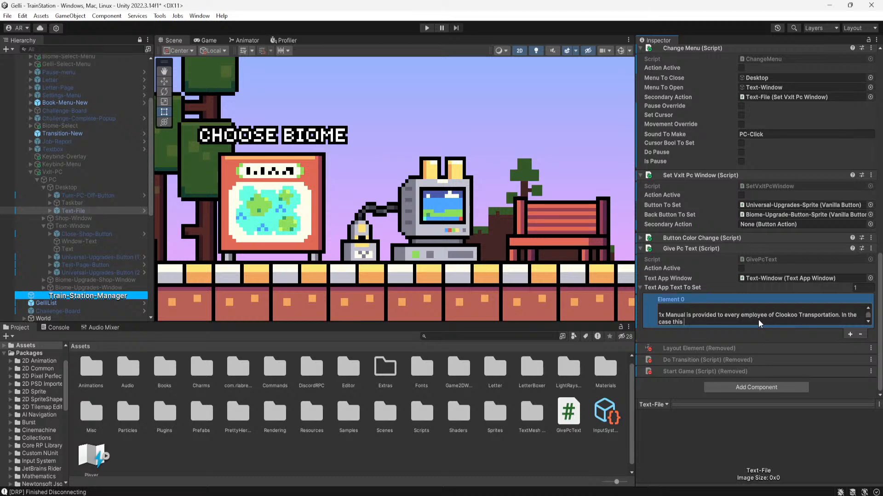
type(" file is lost or delete")
key("BackSpace")
left_click(602, 466)
scroll(532, 116, "down", 6)
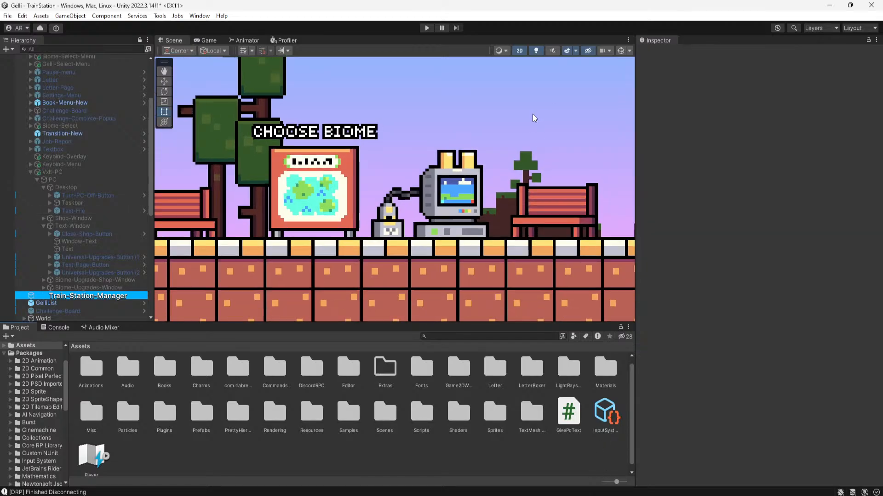
middle_click_drag(532, 117, 480, 140)
key("ctrl+s")
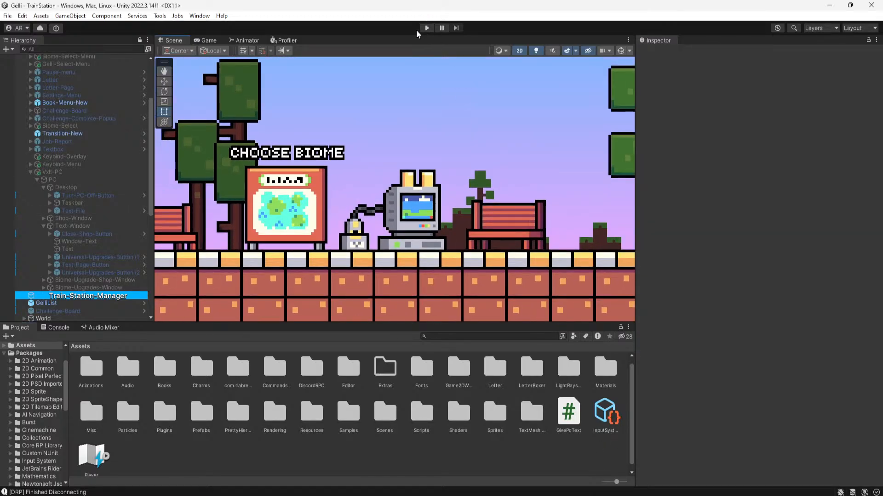
Run the game, open manual.txt on the in-game computer and page through the document to check its text
left_click(427, 28)
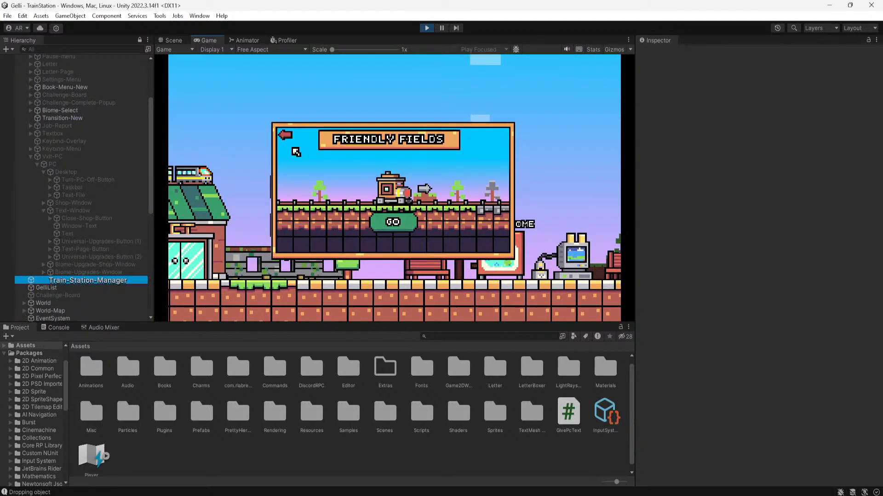
left_click(290, 139)
left_click(531, 256)
left_click(312, 118)
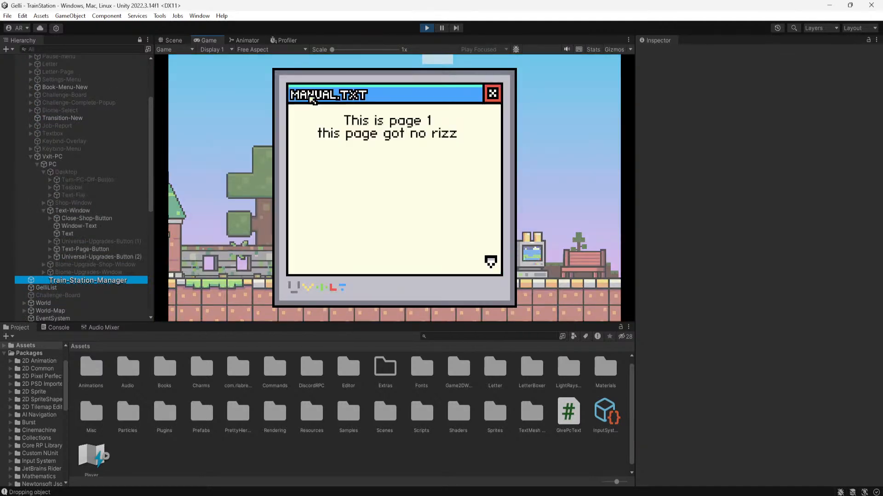
left_click(493, 261)
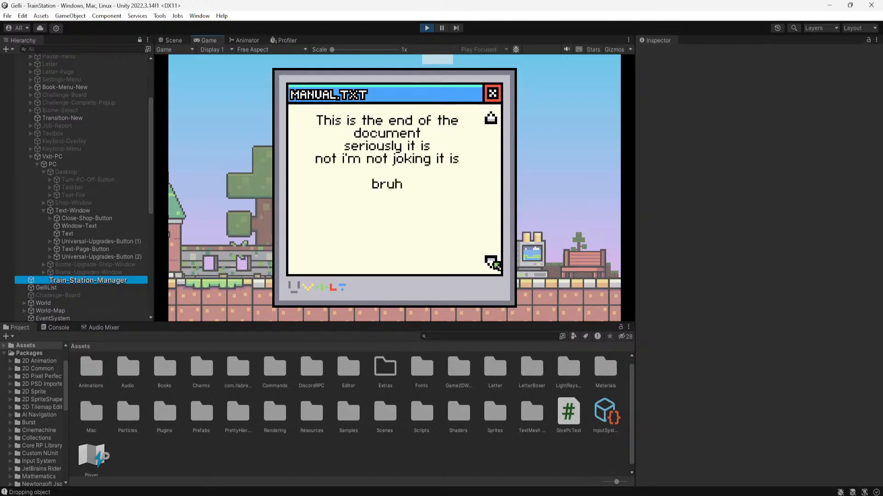
left_click(492, 258)
Close and reopen manual.txt to recheck its first page, leave the in-game computer and stop the game
left_click(492, 93)
left_click(314, 104)
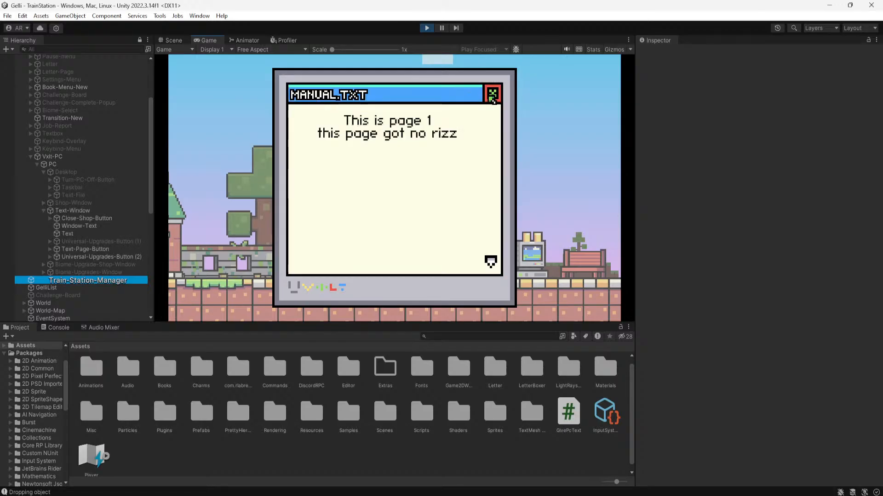
left_click(492, 94)
left_click(304, 261)
key("Escape")
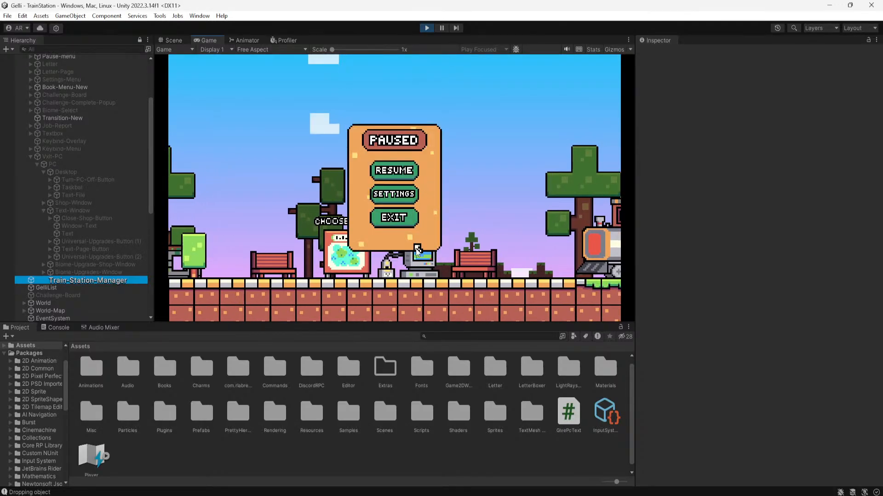
left_click(400, 171)
key("Escape")
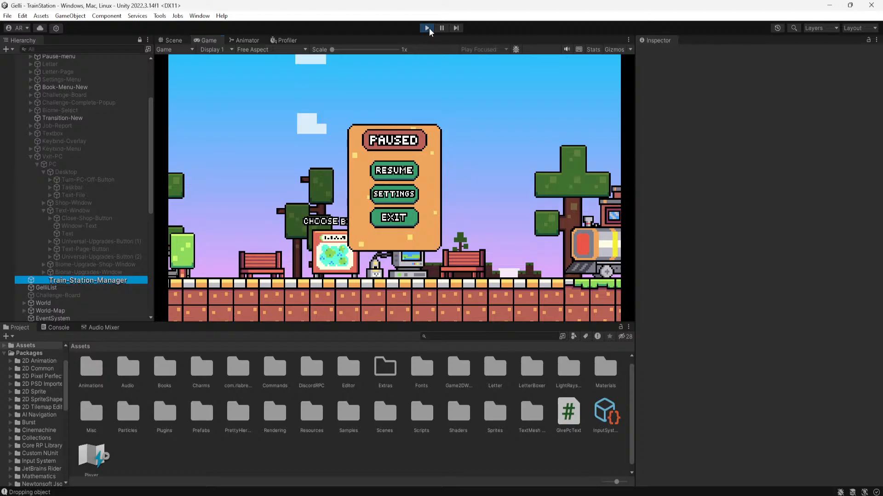
left_click(428, 28)
Set the Text-File button's Give Pc Text component as the Secondary Action of its Set Vxlt Pc Window component
left_click(87, 172)
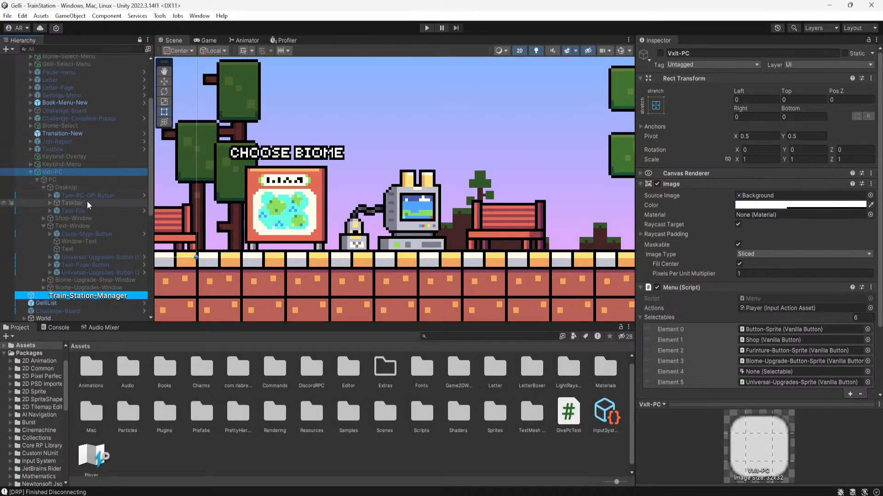
left_click(86, 211)
scroll(674, 271, "down", 10)
scroll(675, 270, "down", 3)
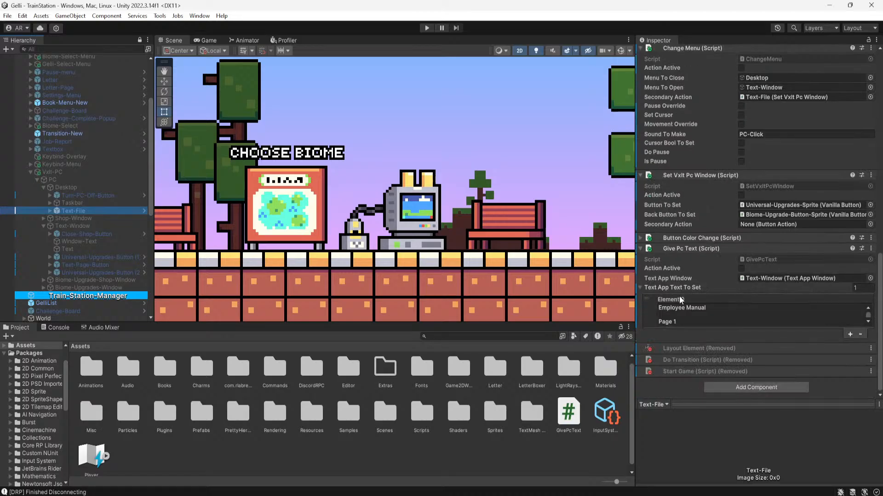
left_click_drag(691, 248, 802, 225)
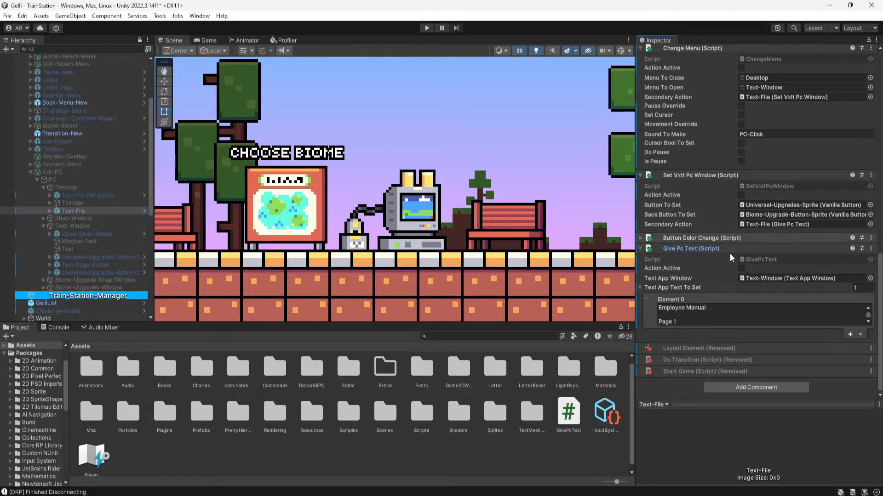
Clear the console and run the game again to check the text of manual.txt on the in-game computer
left_click(56, 328)
left_click(9, 336)
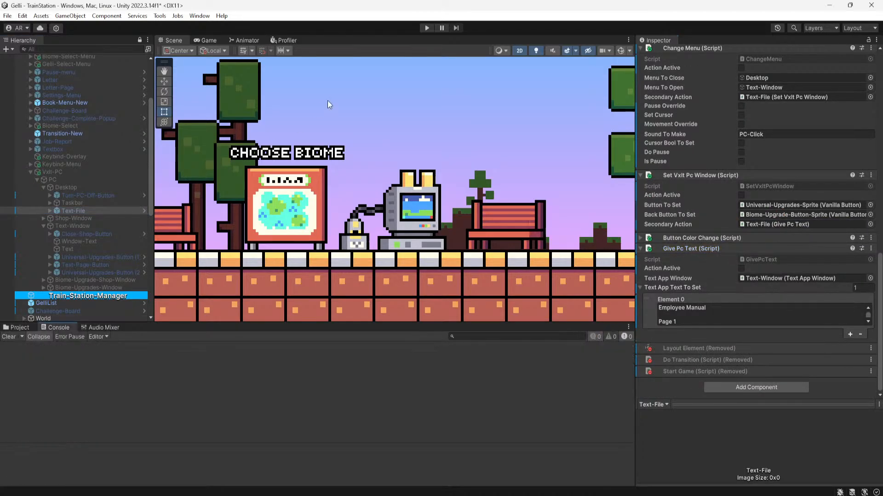
left_click(425, 27)
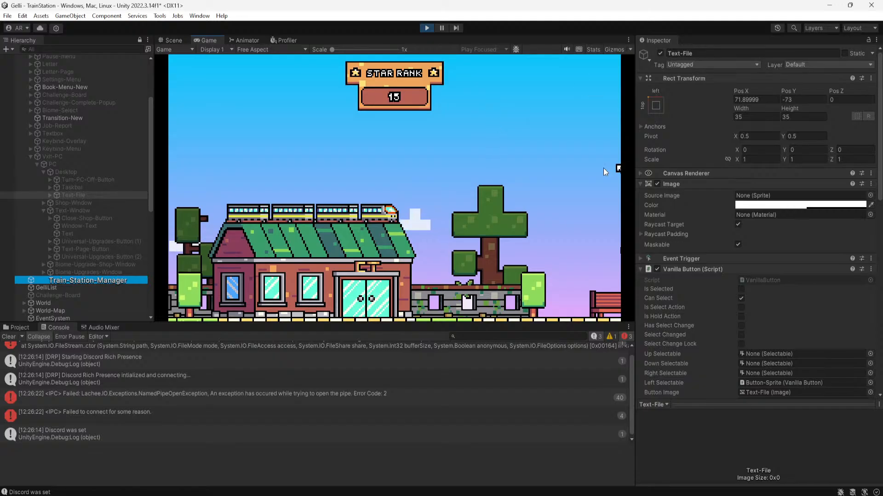
left_click(532, 172)
key("d")
key("s")
left_click(536, 239)
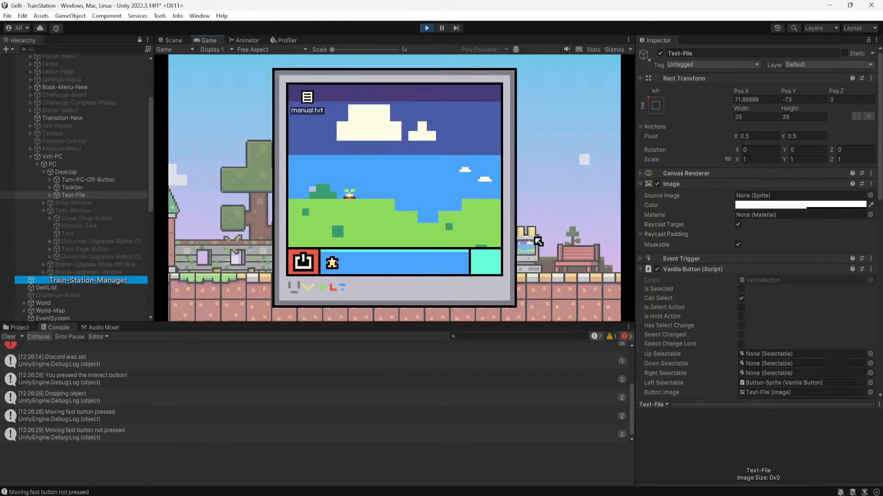
double_click(307, 97)
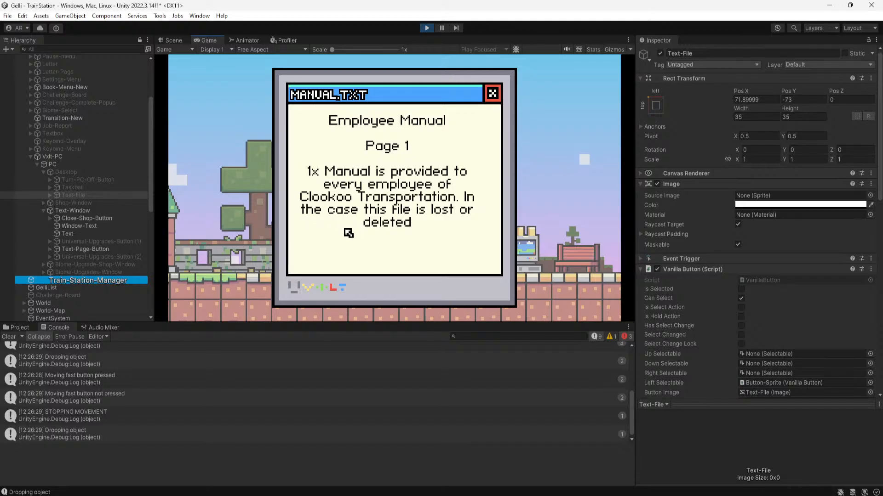
Close the manual and leave the in-game computer, stop the game and return to GivePcText.cs in Visual Studio
left_click(491, 95)
left_click(305, 262)
key("Escape")
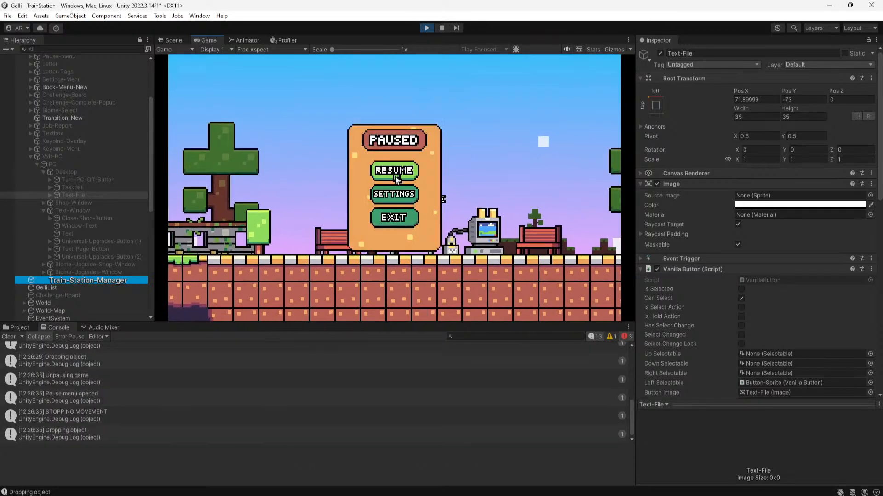
left_click(427, 27)
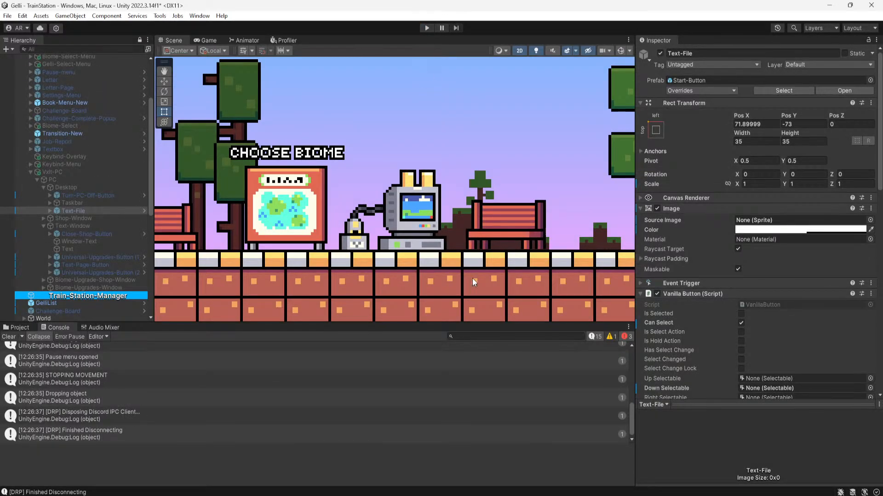
key("alt+Tab")
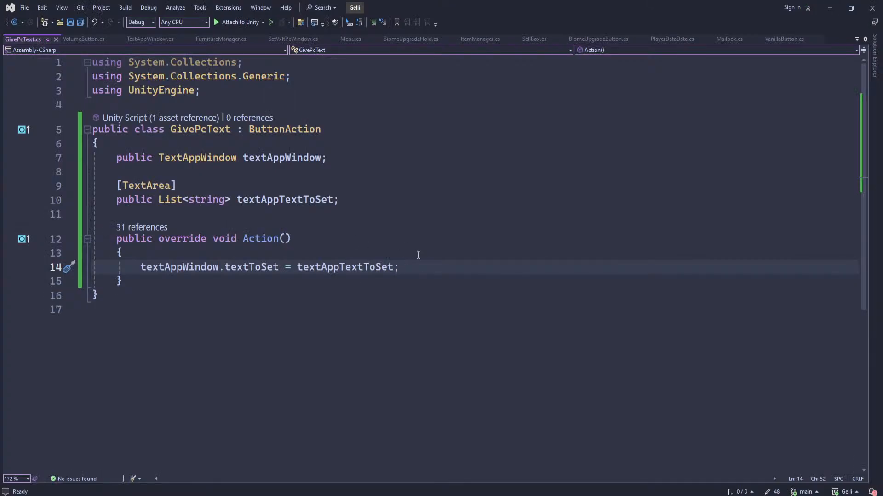
Switch to Unity and empty the Text To Set list of the Text-Window's Text App Window component by setting its size to 0
left_click(419, 253)
left_click(419, 267)
key("alt+Tab")
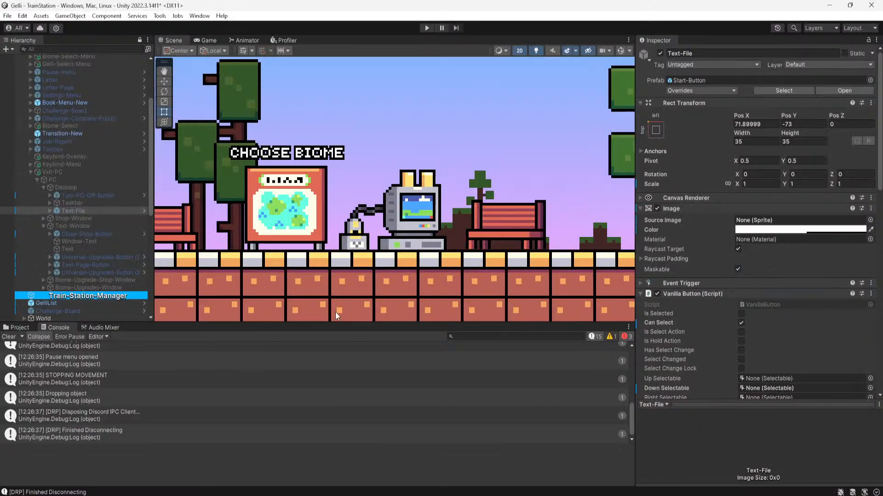
left_click(82, 180)
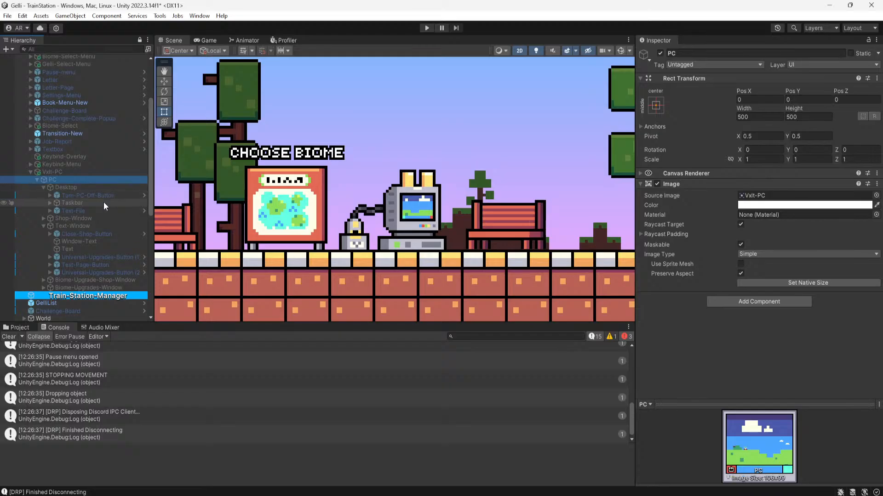
left_click(92, 226)
scroll(663, 239, "down", 5)
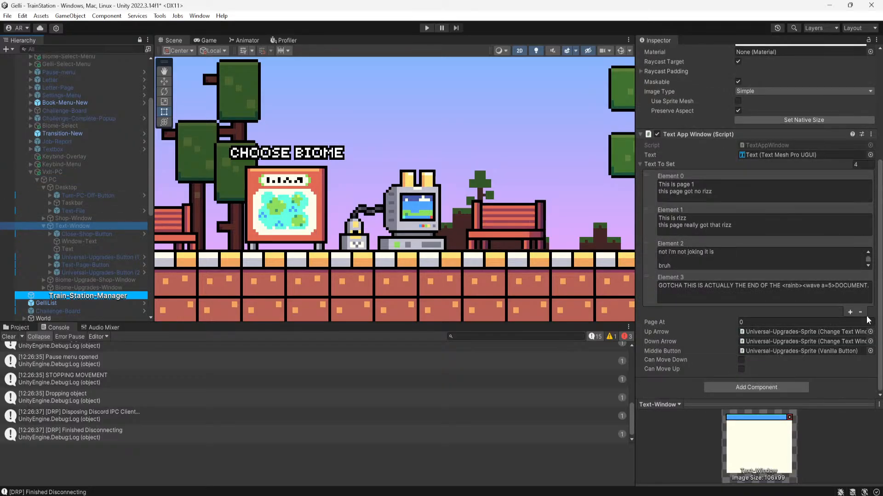
left_click(857, 163)
type("0")
key("Return")
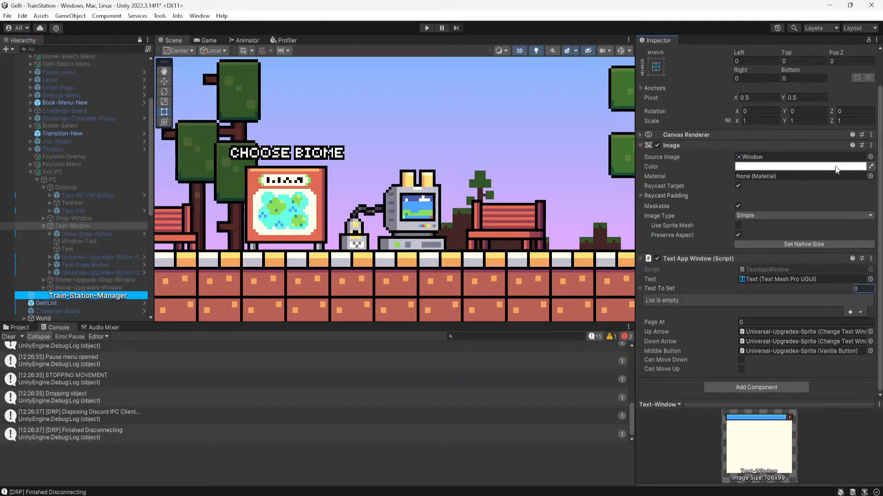
scroll(662, 276, "up", 2)
left_click(671, 282)
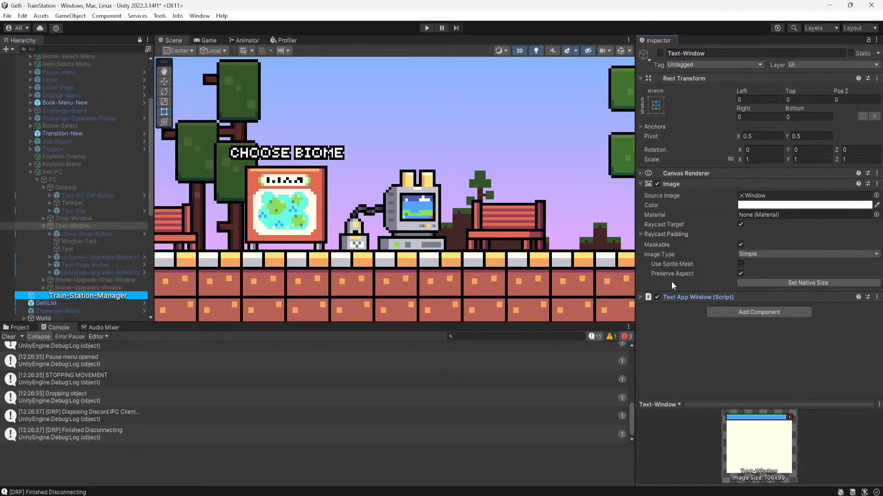
End Element 0 in the Text-File button's Give Pc Text component with "a backup will not be provided."
left_click(72, 211)
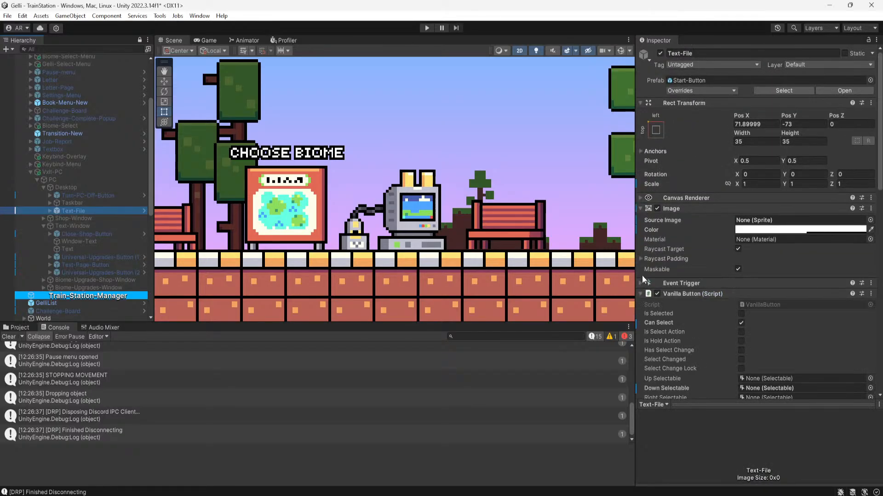
scroll(714, 296, "down", 10)
scroll(714, 294, "down", 8)
left_click(743, 316)
scroll(741, 316, "down", 3)
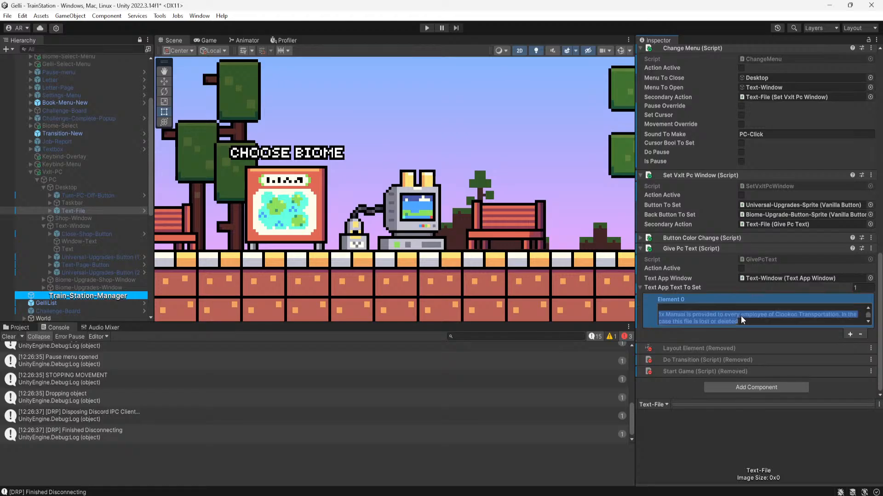
left_click(763, 320)
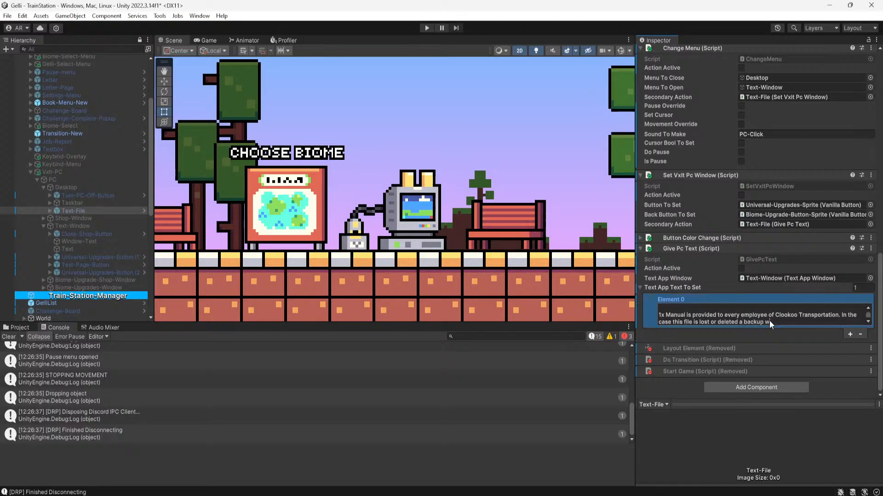
type("e provided.")
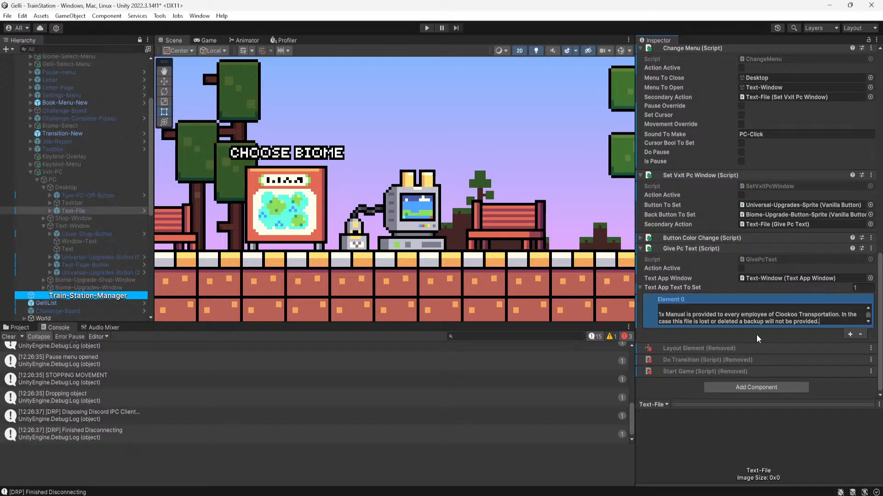
Add a second element to the Text App Text To Set list and select the text copied into it
left_click(849, 334)
left_click(724, 344)
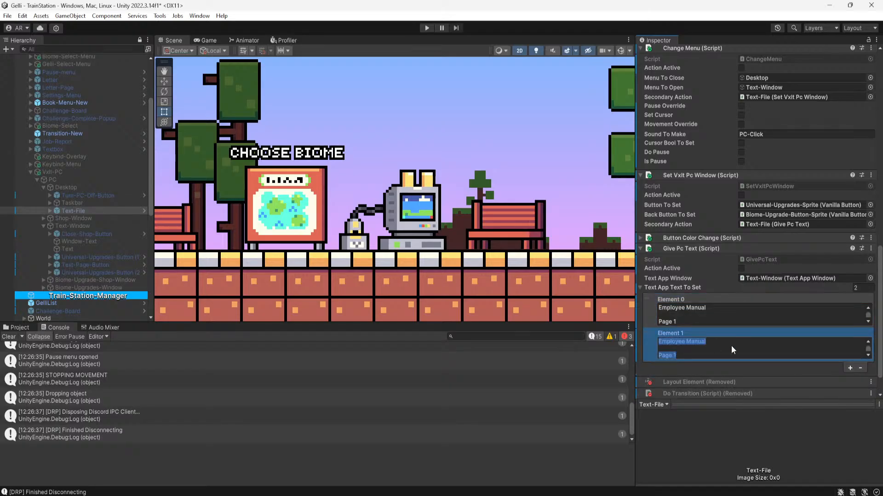
scroll(725, 347, "down", 3)
scroll(718, 348, "up", 3)
left_click(703, 352)
scroll(711, 349, "down", 5)
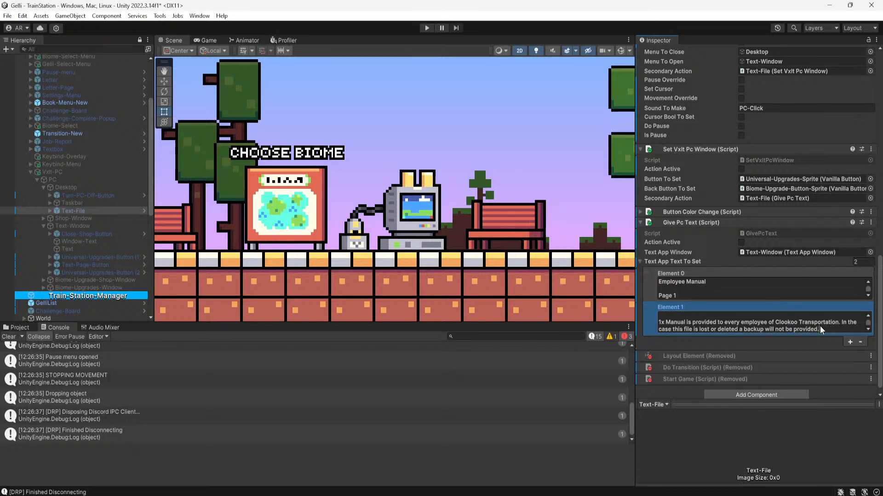
left_click_drag(820, 327, 650, 306)
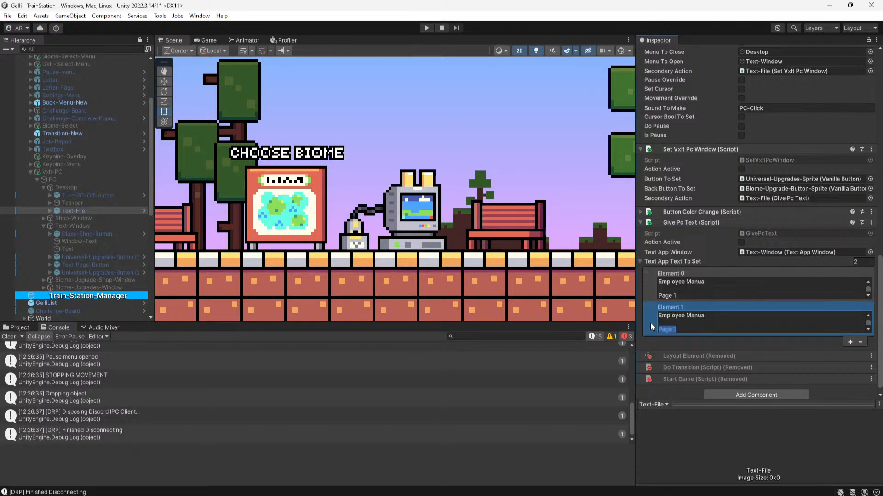
type("Page 1 (cont)")
key("BackSpace")
key("BackSpace")
key("BackSpace")
key("BackSpace")
key("BackSpace")
key("BackSpace")
key("BackSpace")
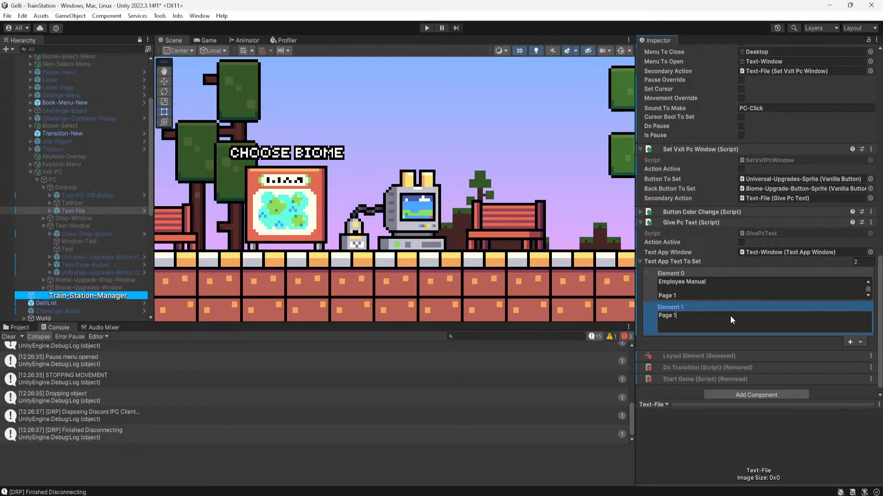
type(".5")
key("BackSpace")
key("BackSpace")
key("BackSpace")
key("BackSpace")
key("BackSpace")
key("BackSpace")
key("BackSpace")
key("BackSpace")
key("BackSpace")
Write the heading lines "Employee Manual" and "Page 2" in Element 1, followed by a blank line
type("Emplyo")
key("BackSpace")
key("BackSpace")
type("oyee Manu")
double_click(673, 296)
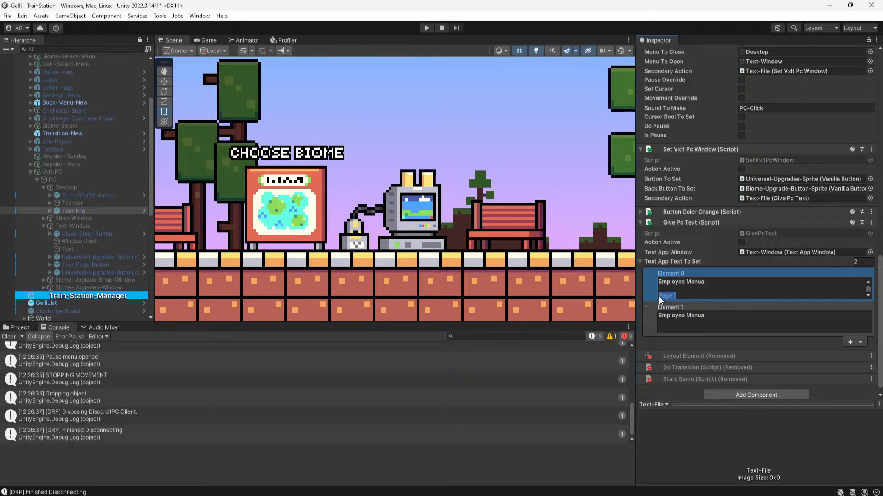
left_click(751, 316)
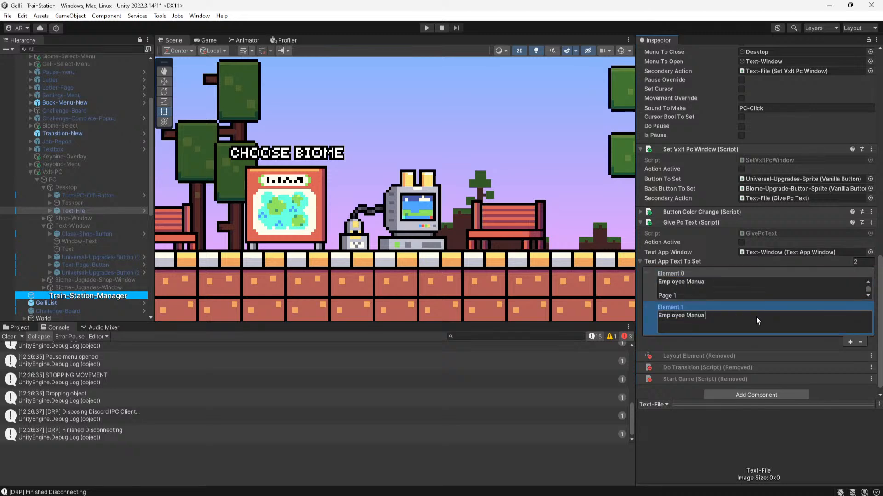
type("Page 2")
key("Return")
key("Return")
Begin the page 2 text with "This manual serves the purpose of training and informing. If employee does"
type("This manual s")
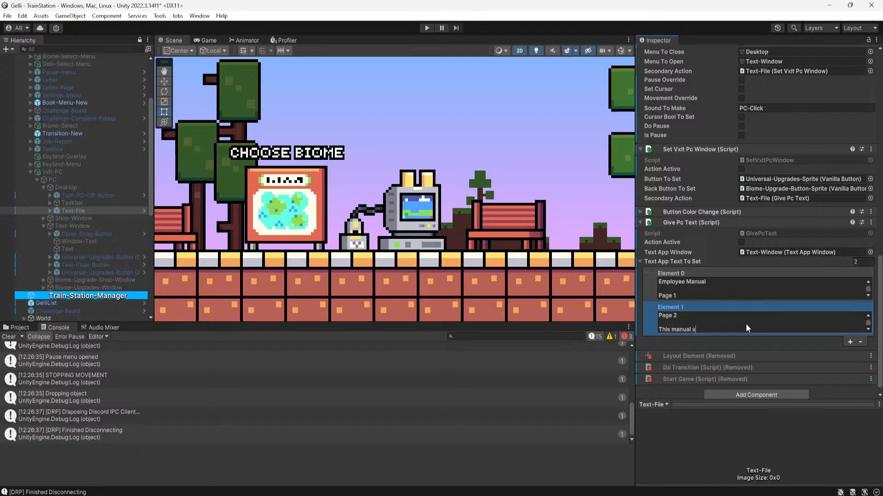
type("erves the purpose of training and informing")
type(". If employee does")
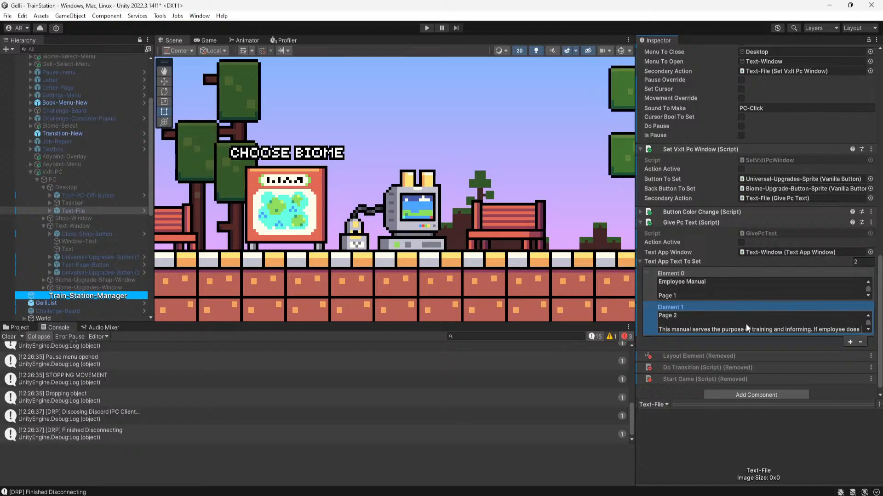
Continue the page 2 text with "not learn from manual it is not the fault of Clookoo Transportation"
type(" not learn from manual it is not the fau")
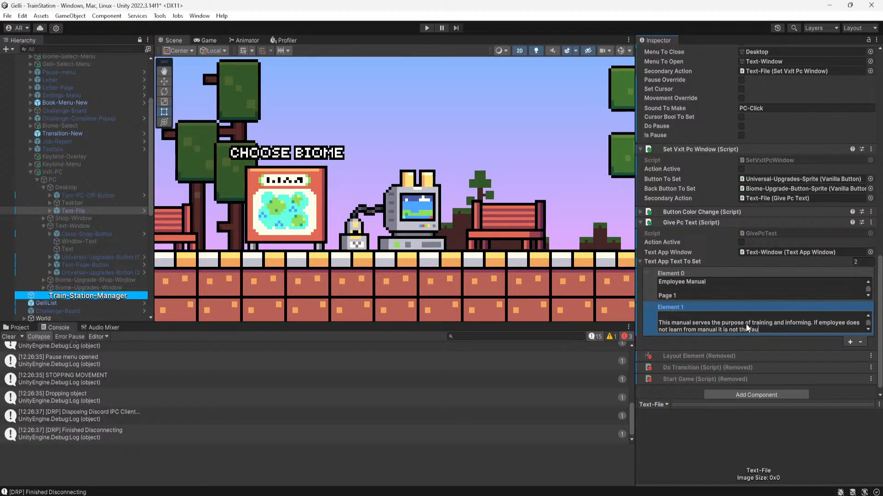
type("lt of Clookoo ")
type("Transportation, ")
type("but in")
key("BackSpace")
key("BackSpace")
key("BackSpace")
key("BackSpace")
key("BackSpace")
key("BackSpace")
key("BackSpace")
key("BackSpace")
key("BackSpace")
type(",")
key("BackSpace")
key("BackSpace")
type(".")
key("BackSpace")
End the page 2 text with ", it is the fault of the employee for not learning at the correct rate for the company."
type(", it is ")
type("the fault of the emp")
type("loyee for not learn")
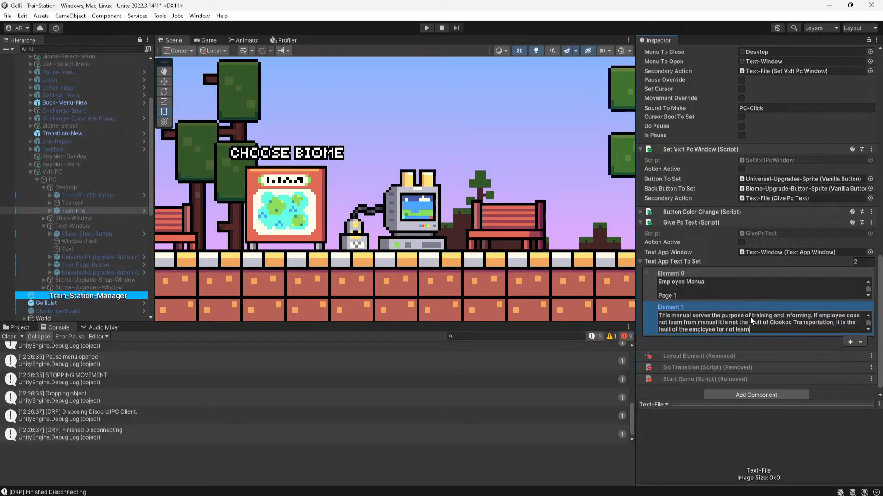
type("ing at an")
type(" orrect rate for the company.")
Add a third element and replace its copied text with the heading "Employee Manual" and "Page 3", followed by a blank line
key("ctrl+a")
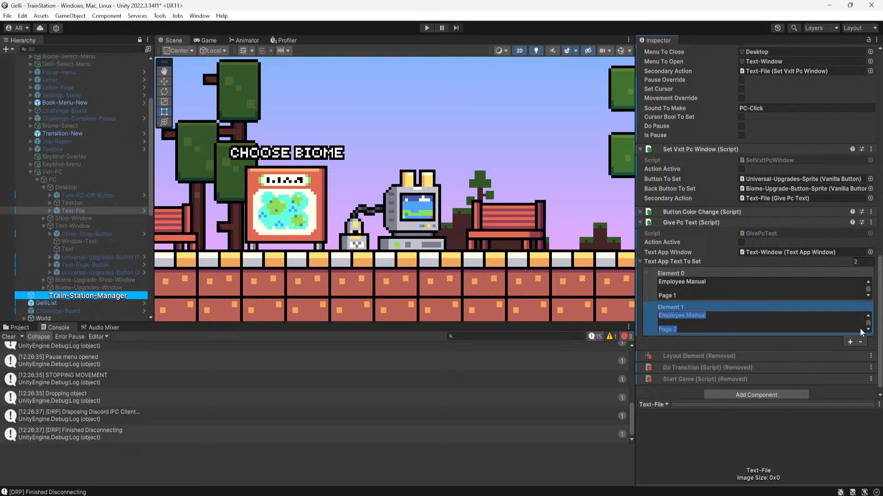
left_click(804, 326)
left_click_drag(697, 326, 634, 308)
left_click(850, 342)
left_click(710, 365)
left_click(709, 365)
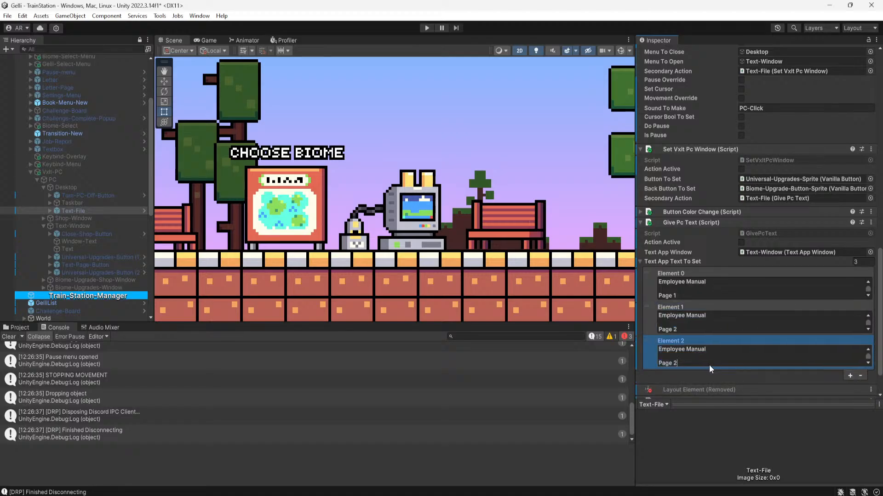
key("ctrl+a")
key("ctrl+v")
scroll(717, 359, "down", 2)
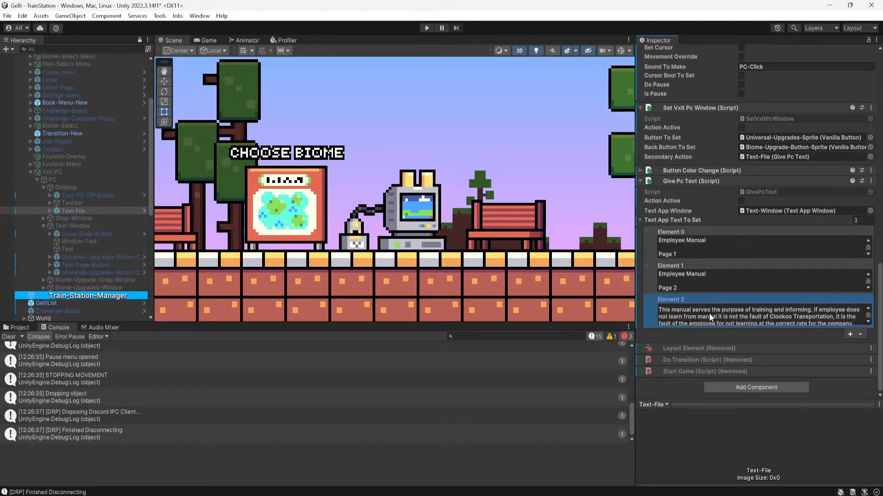
key("ctrl+a")
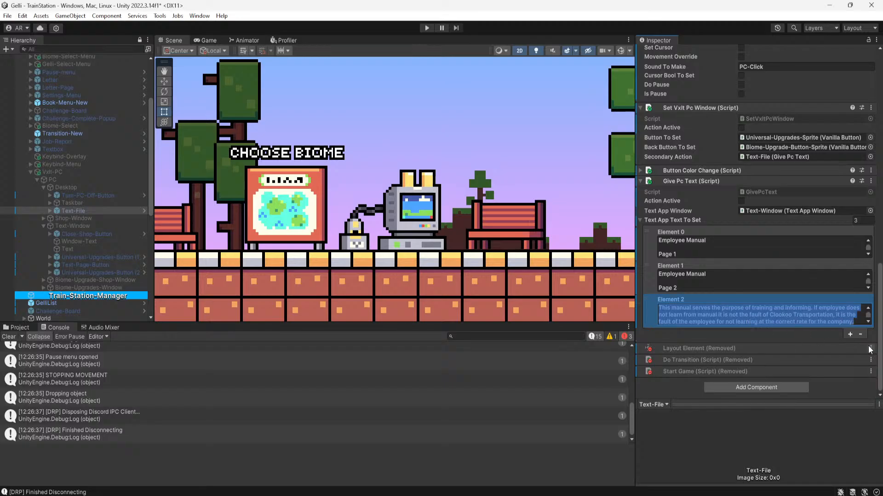
type("Employee Manual  Page 3")
key("BackSpace")
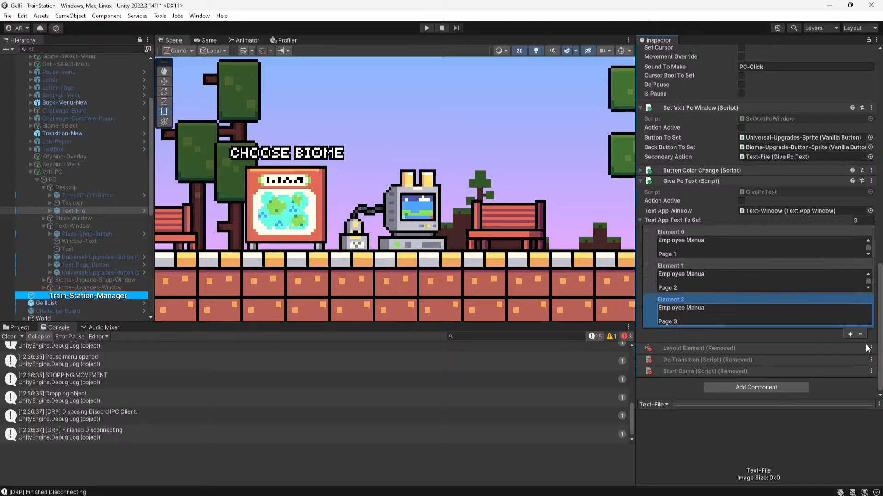
key("Return")
key("Return")
type("Part")
key("BackSpace")
key("BackSpace")
key("BackSpace")
key("BackSpace")
type("Table of")
key("BackSpace")
key("BackSpace")
key("BackSpace")
key("BackSpace")
key("BackSpace")
key("BackSpace")
key("BackSpace")
key("BackSpace")
type("Part")
key("BackSpace")
key("BackSpace")
key("BackSpace")
key("BackSpace")
Write "Section 1" and "VxLT PC" beneath the page 3 heading
type("Section 1")
type("VxLT PC")
Add a fourth element, change its page number to "Page 4" and delete the section text copied beneath it
left_click(850, 334)
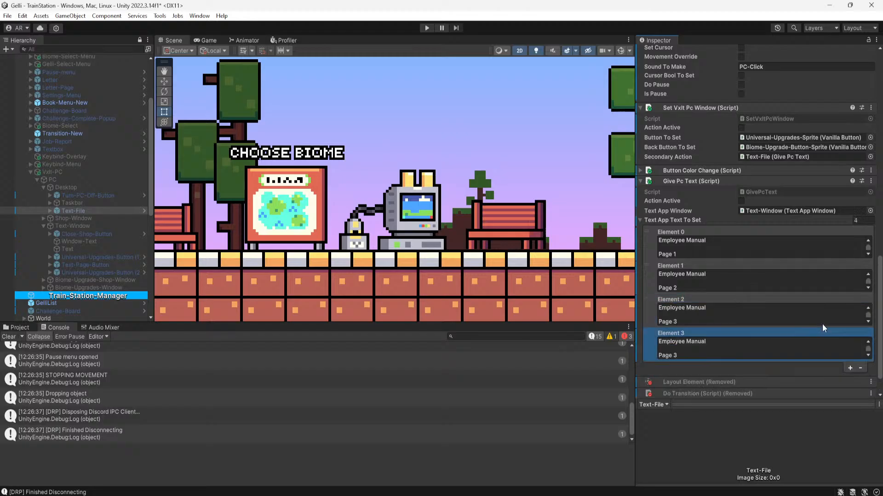
left_click(702, 354)
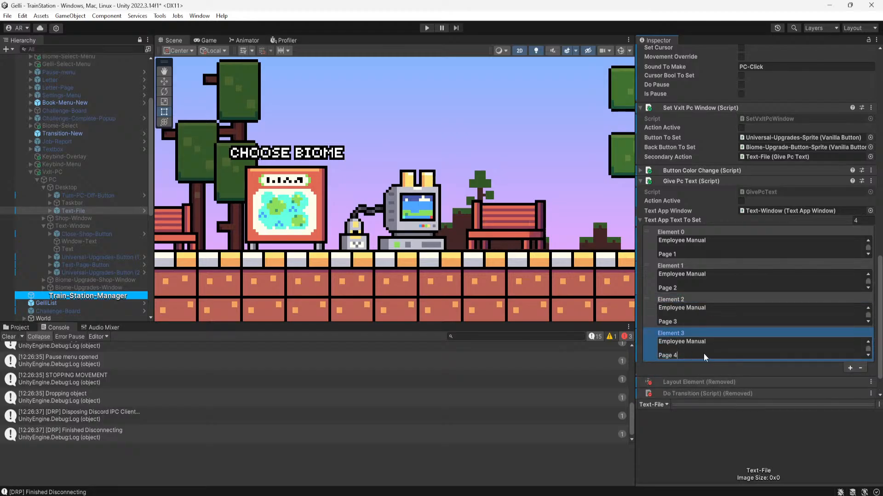
key("BackSpace")
type("4")
scroll(703, 352, "down", 3)
left_click_drag(711, 320, 645, 317)
key("BackSpace")
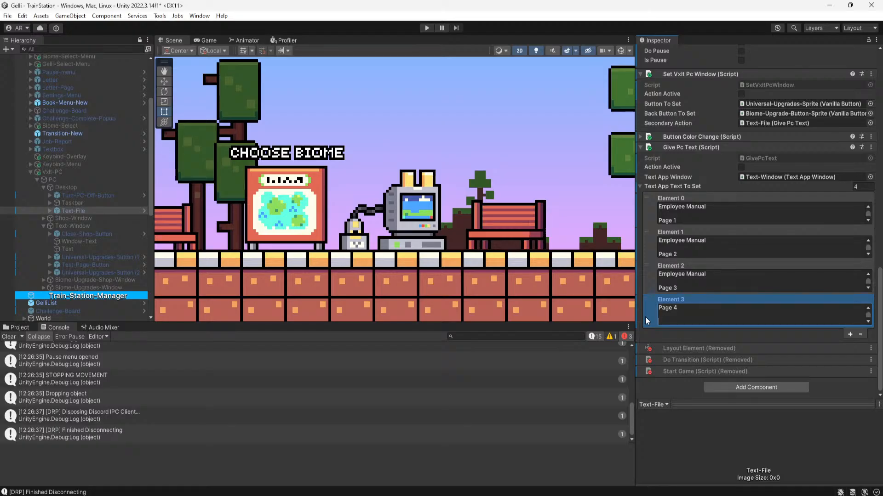
Begin the page 4 text with "The VxLT PC is a state of the art personal computer with capabilities of assisting the"
type("The Vx")
type("LT PC is a state of the art e")
key("BackSpace")
type("personal computer with ")
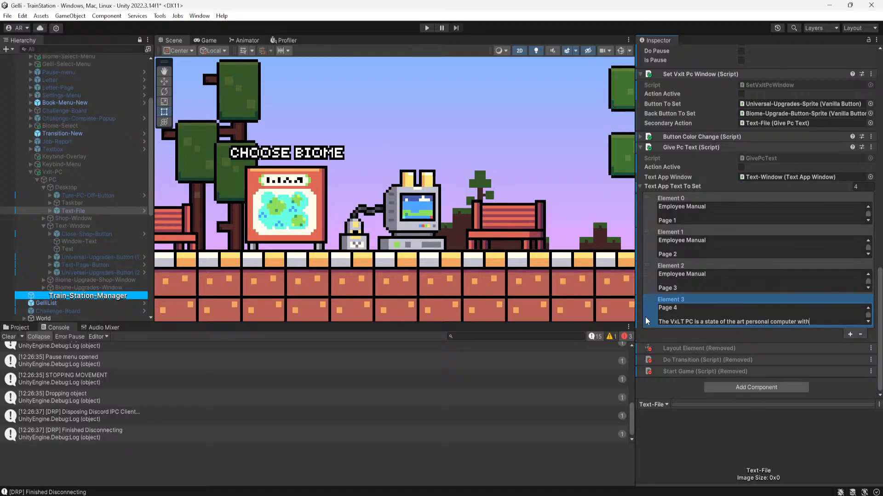
type("capabilities of assisting the ")
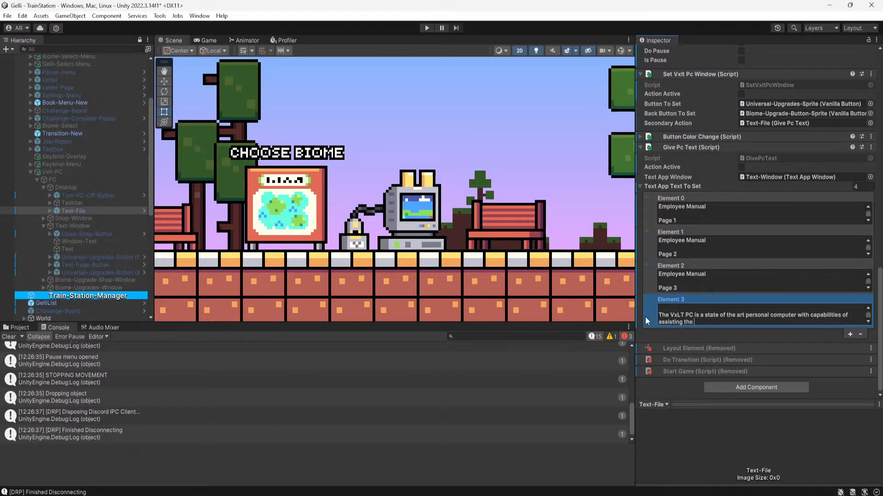
Finish the page 4 text with "productivity of employees. Each employee should be trained to operate the system efficiently."
type("productivity of employees. Each employ")
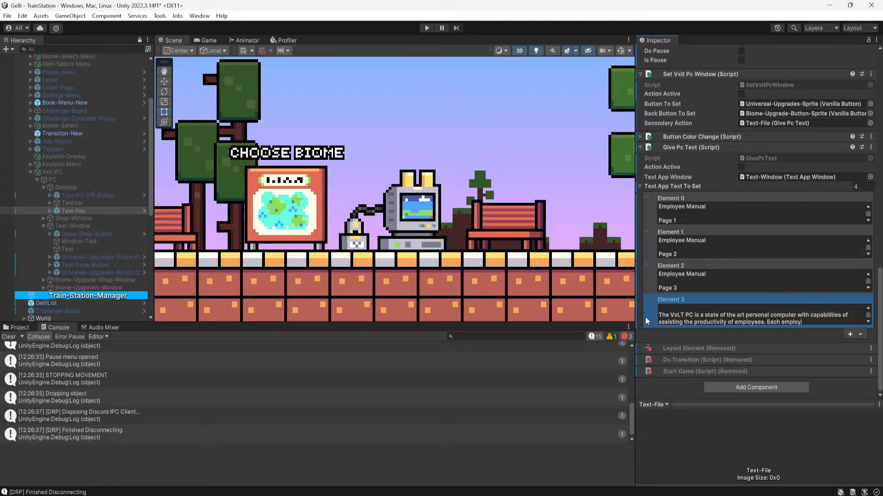
type("ee should be trainie")
key("BackSpace")
key("BackSpace")
type("ed to operate the system ")
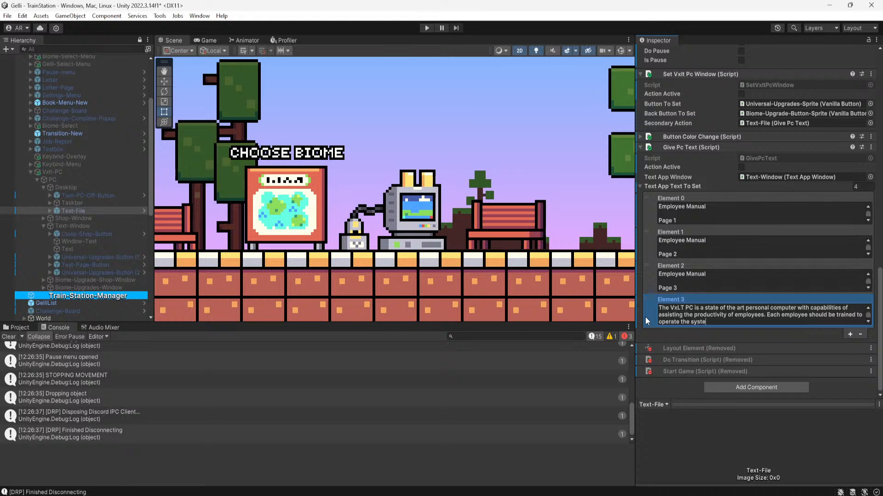
type("efficiently.")
Run the game, open manual.txt on the in-game computer and turn to page 2 to check how its text fits
middle_click_drag(570, 158, 617, 162)
left_click(427, 28)
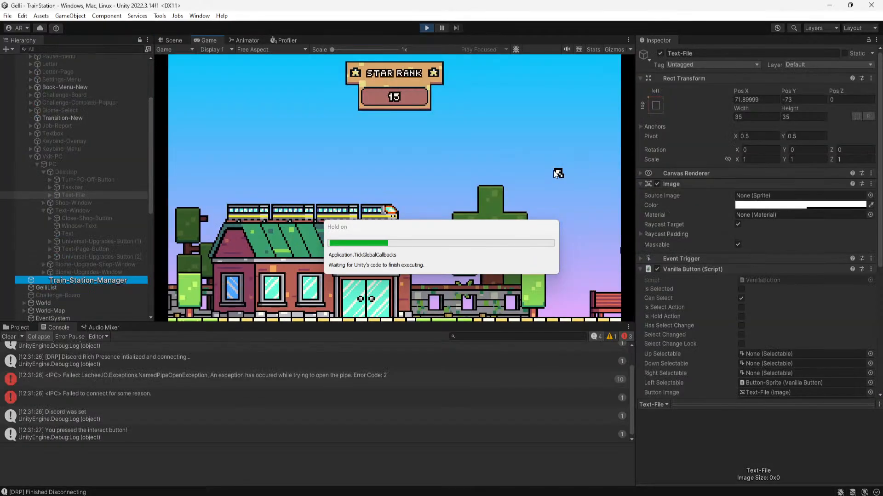
key("e")
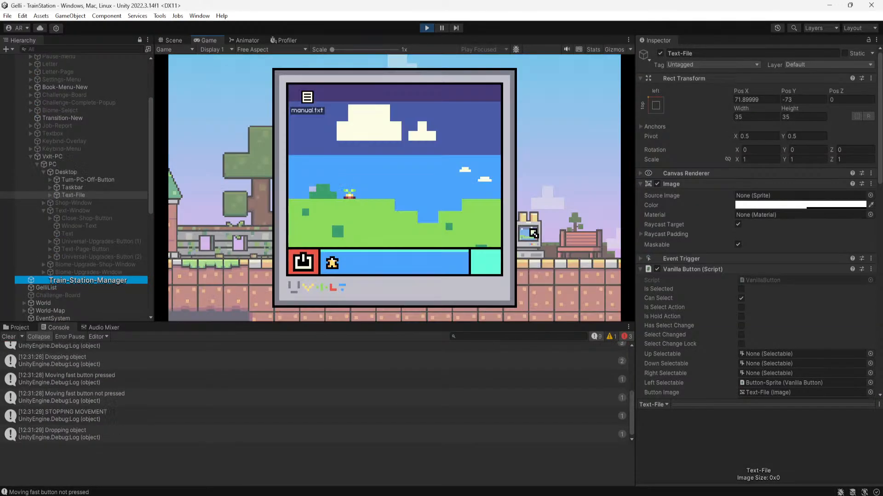
left_click(312, 99)
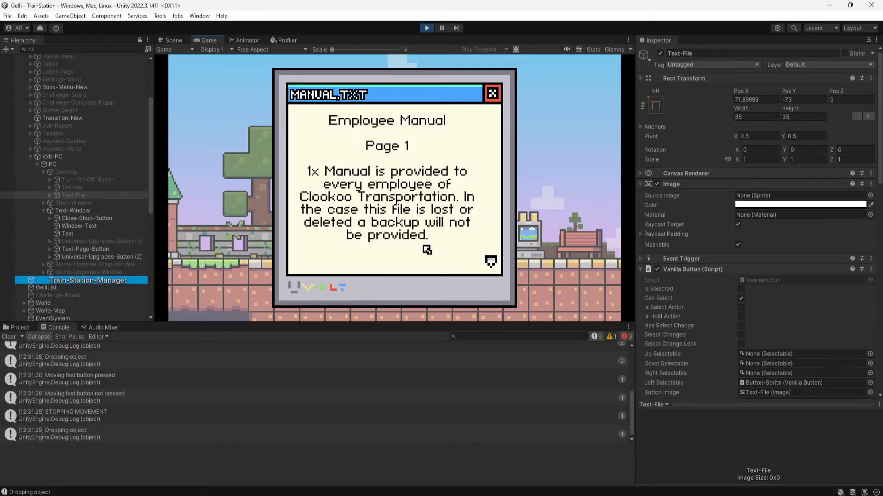
left_click(492, 262)
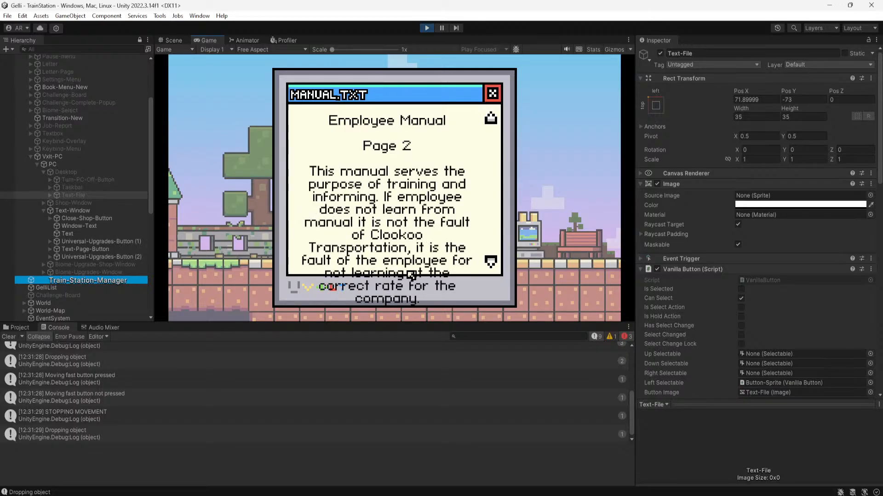
Read pages 3 and 4 of manual.txt to check how their text fits, return to page 1 and end the game test
left_click(488, 261)
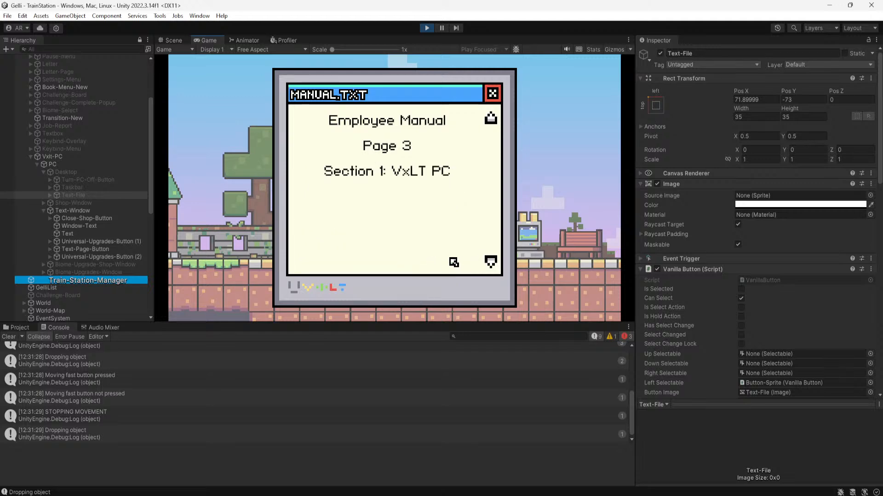
left_click(495, 261)
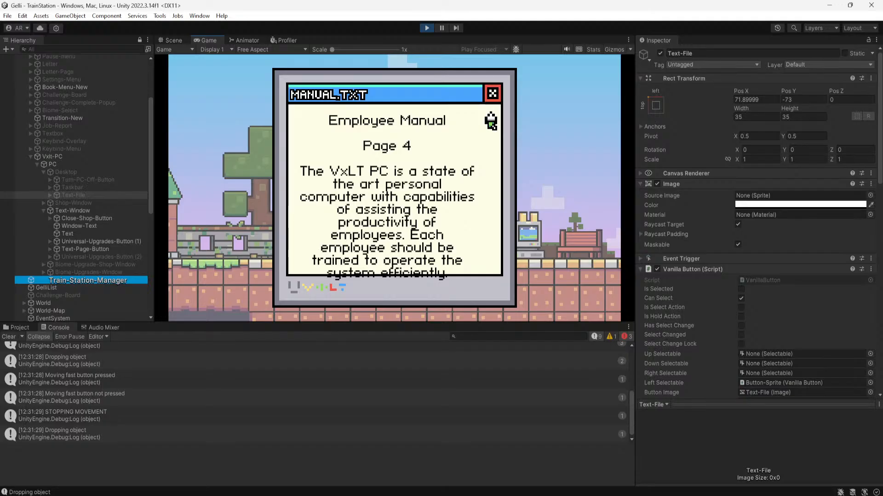
left_click(489, 123)
left_click(490, 122)
left_click(489, 123)
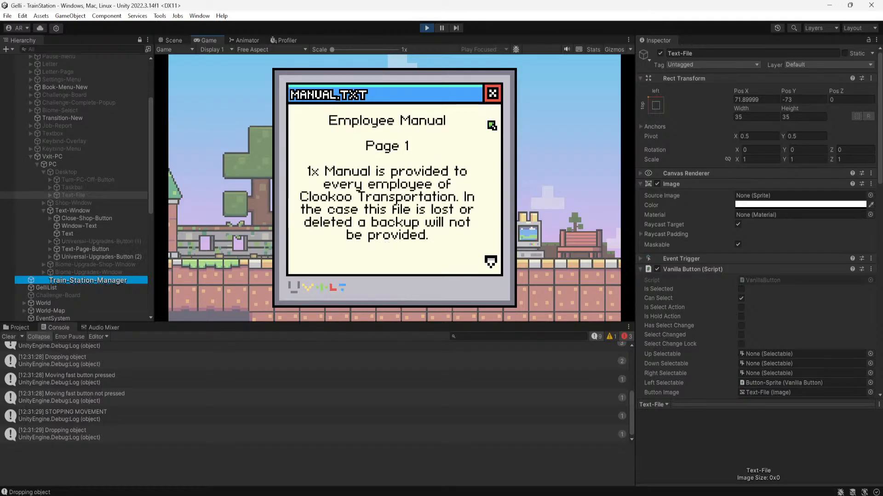
left_click(492, 93)
left_click(306, 263)
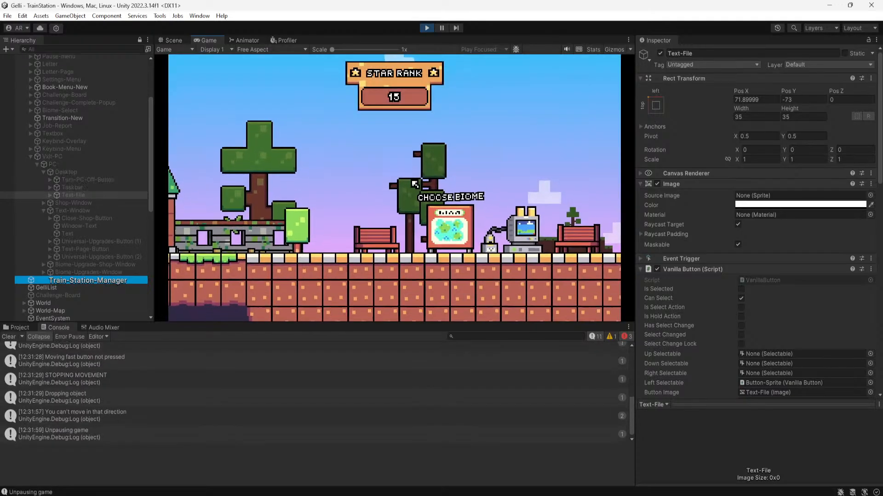
key("Escape")
left_click(427, 28)
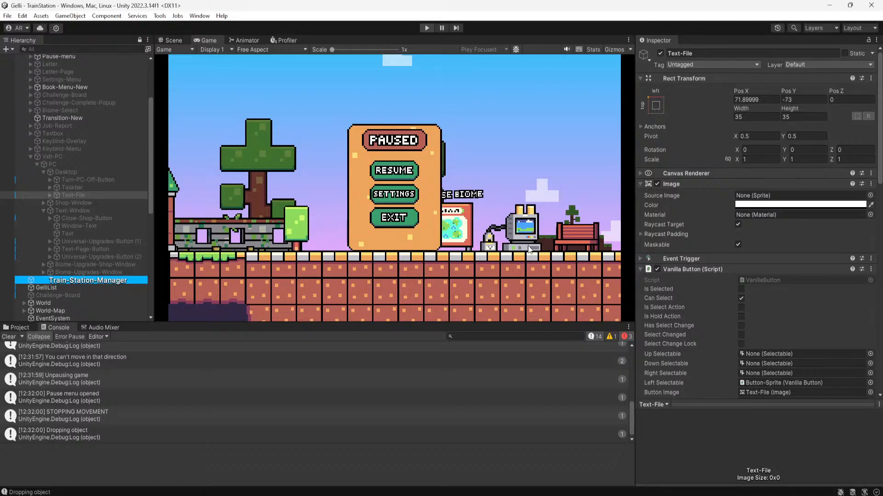
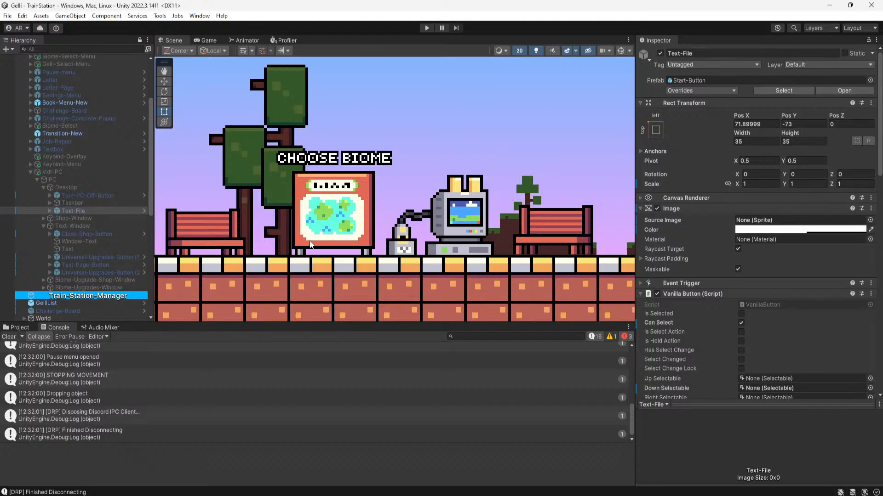
On Text-File, shorten the page 2 text so it ends with "it is not the fault of Clookoo Transportation."
left_click(128, 196)
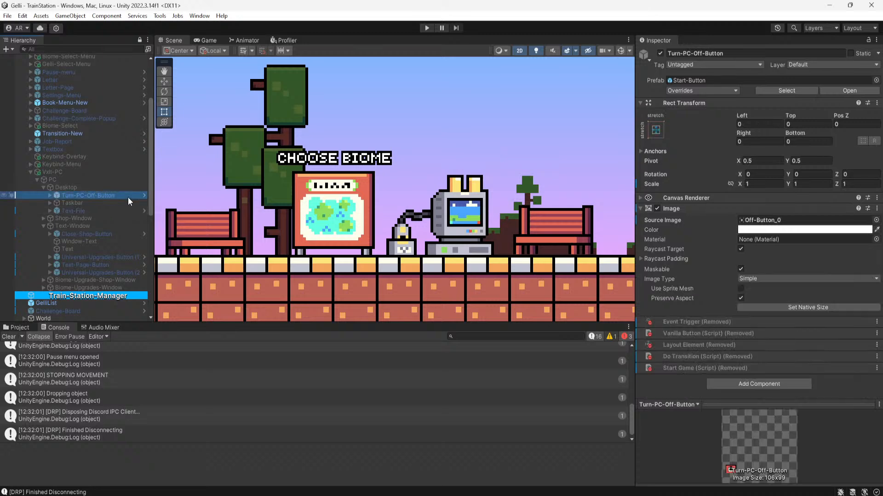
left_click(115, 203)
left_click(115, 211)
scroll(699, 239, "down", 5)
scroll(697, 236, "down", 15)
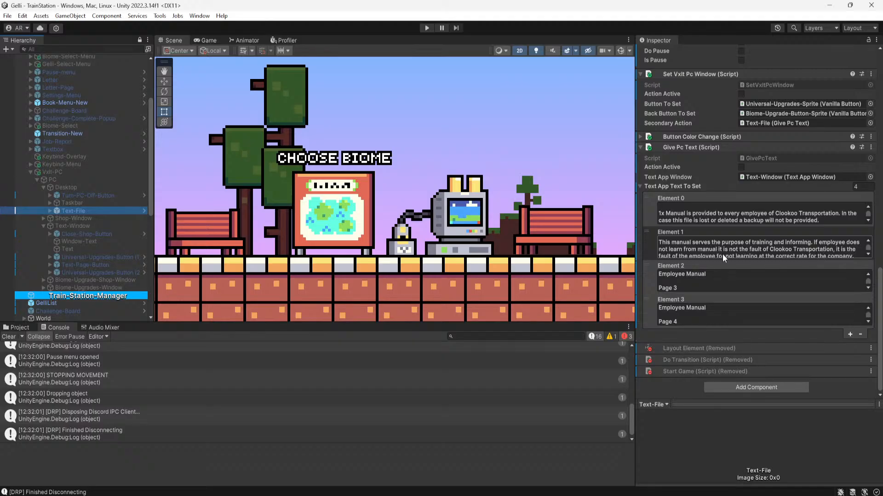
scroll(733, 250, "down", 1)
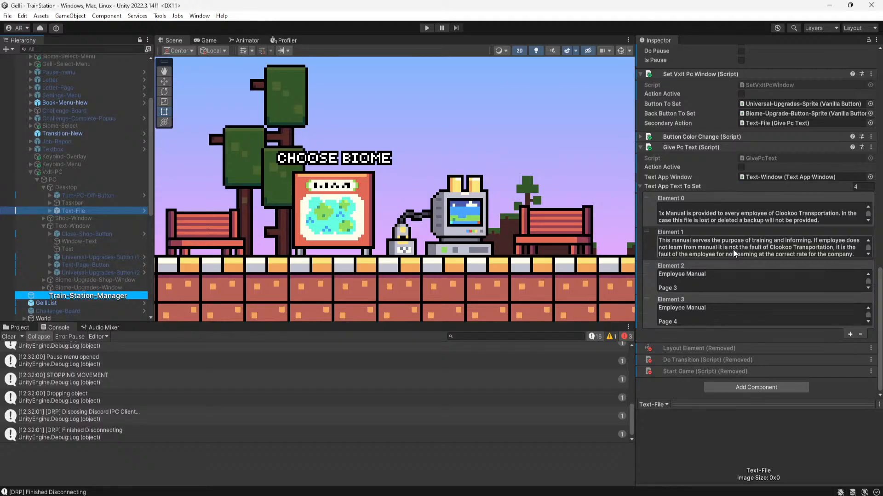
left_click_drag(859, 255, 837, 249)
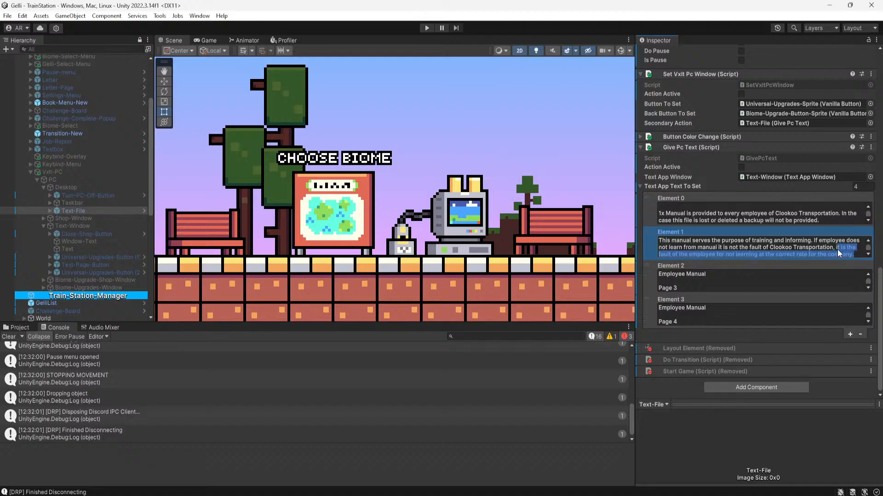
key("BackSpace")
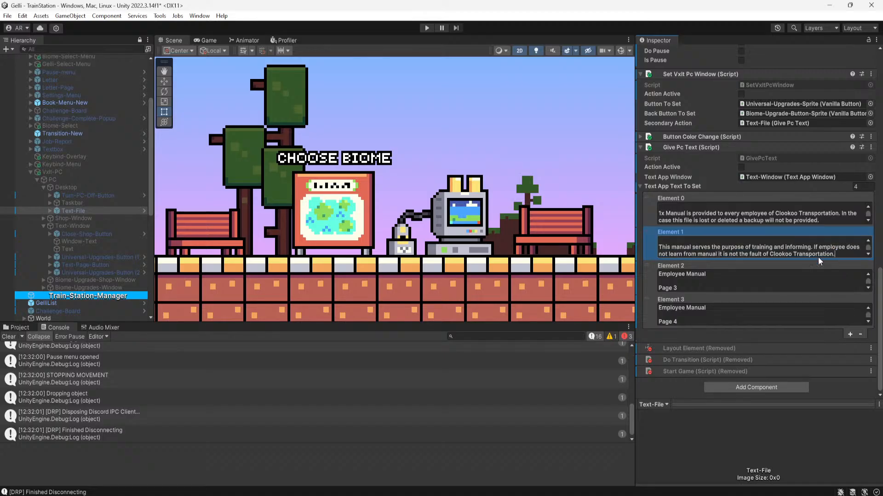
Cut the sentence "Each employee should be trained to operate the system efficiently." from the end of the page 4 text
scroll(728, 280, "down", 2)
scroll(718, 313, "down", 3)
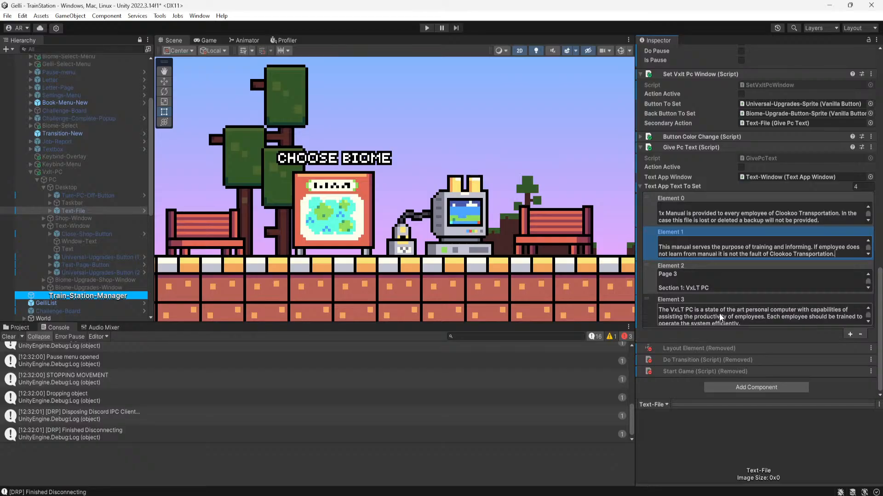
scroll(720, 316, "down", 1)
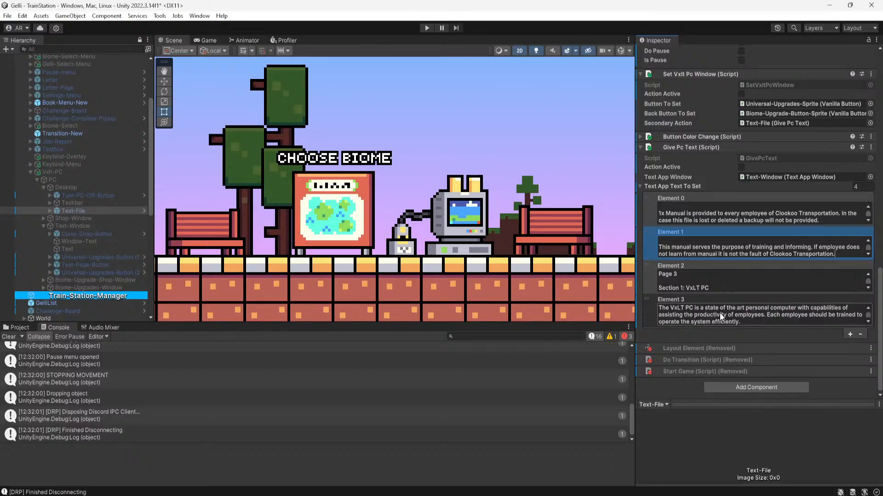
left_click(751, 318)
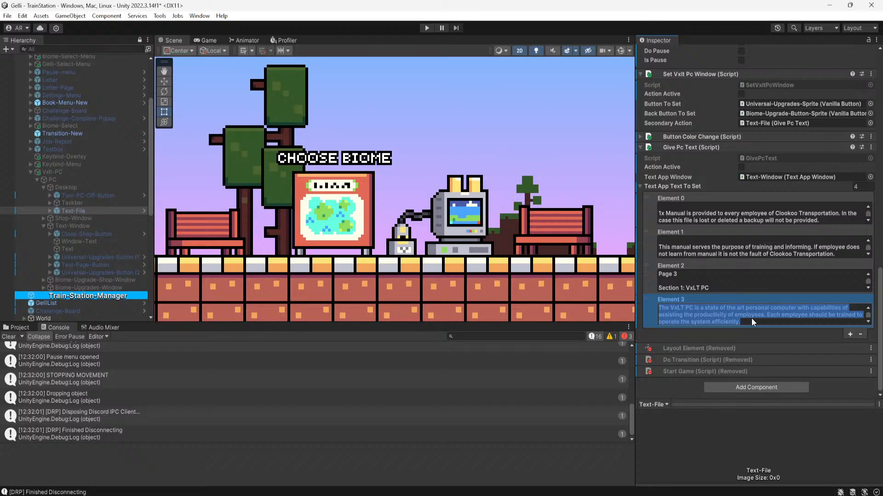
left_click(751, 319)
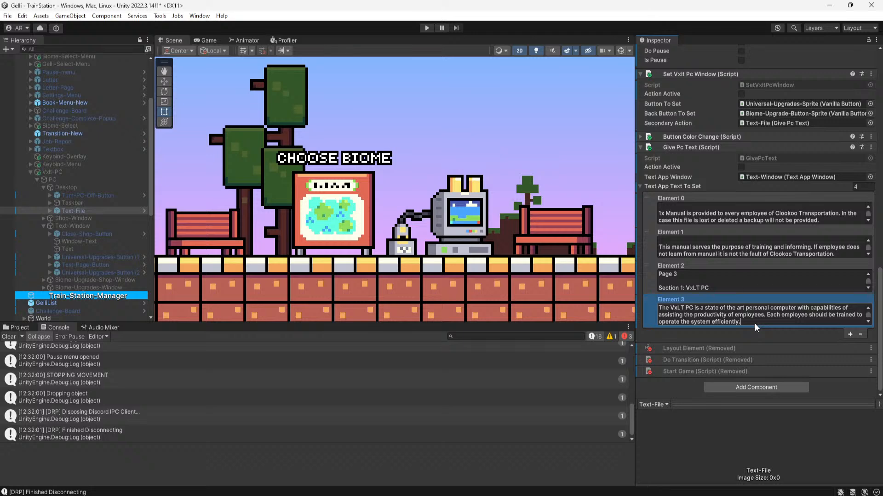
mouse_move(754, 324)
left_mouse_down()
mouse_move(713, 317)
mouse_move(766, 317)
left_mouse_up()
key("ctrl+c")
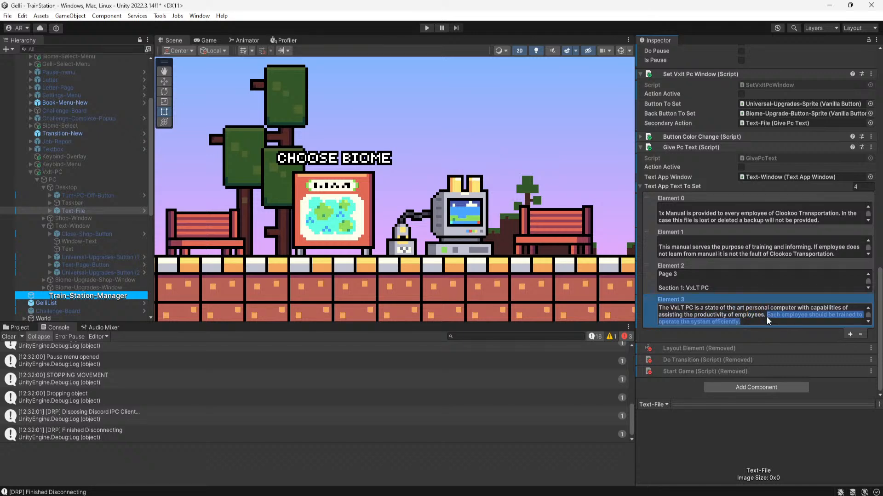
key("BackSpace")
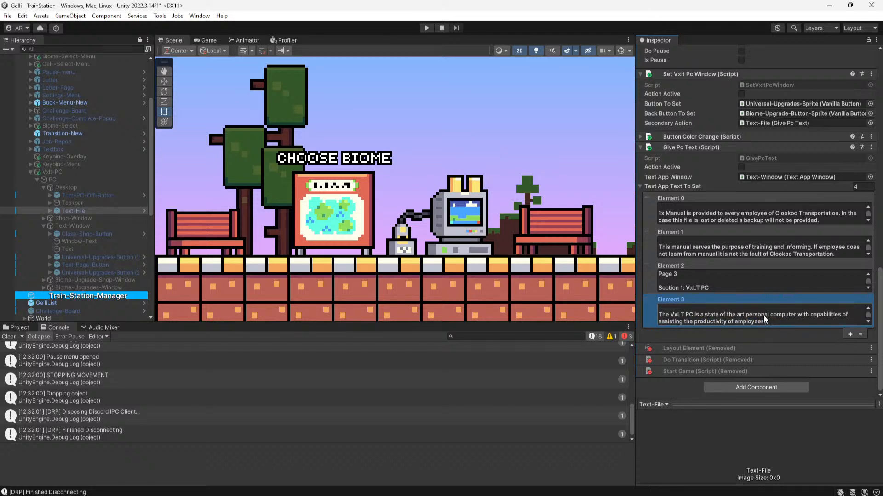
scroll(762, 315, "up", 3)
scroll(763, 318, "down", 1)
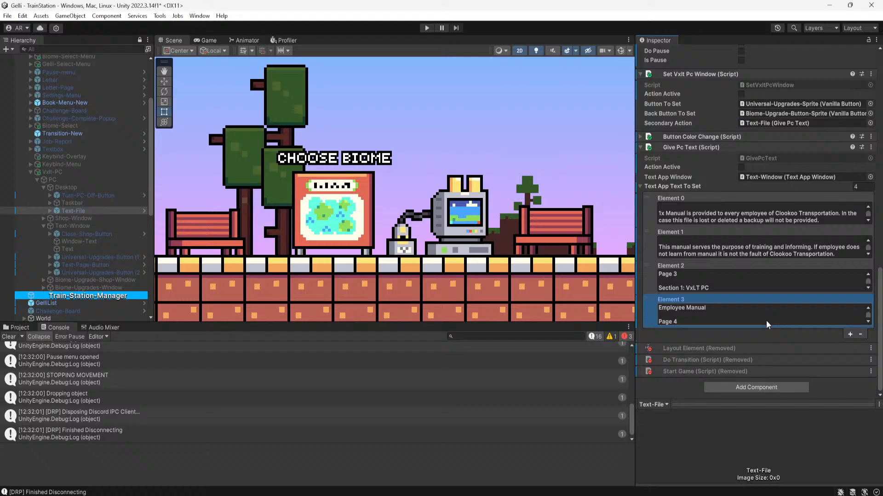
Add a fifth text element and change its page number to "Page 5"
left_click(849, 335)
left_click(697, 357)
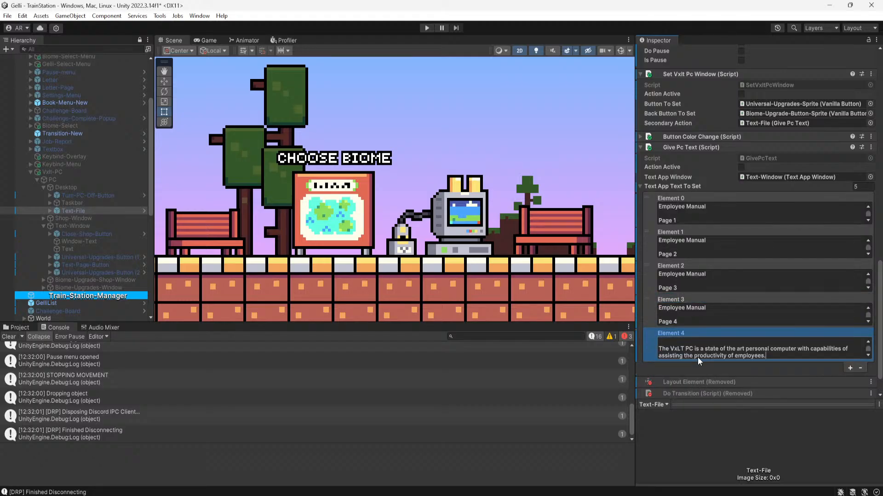
key("BackSpace")
type("5")
scroll(690, 354, "up", 3)
key("BackSpace")
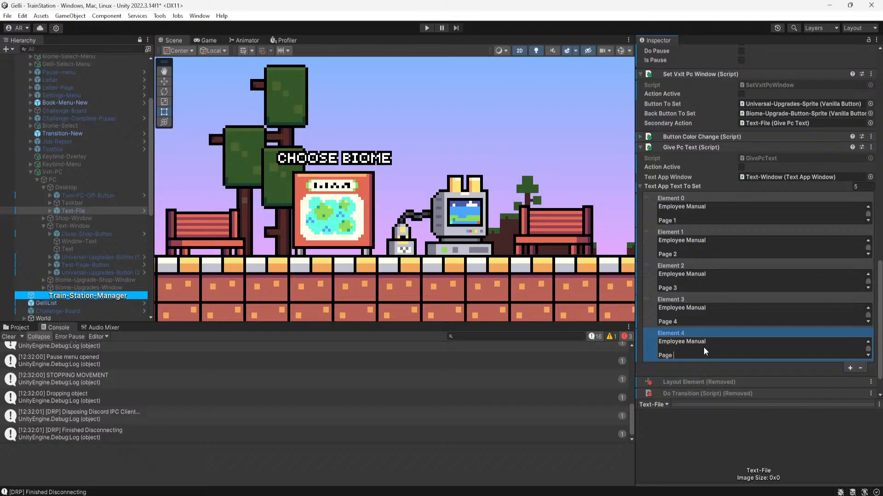
type("5")
Replace the page 5 body text with the cut sentence "Each employee should be trained to operate the system efficiently."
scroll(705, 351, "down", 3)
left_click(773, 353)
key("BackSpace")
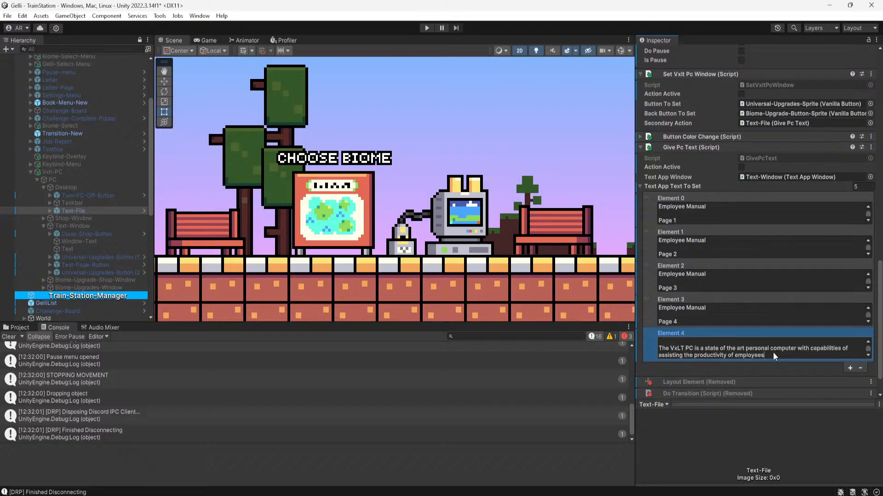
left_click_drag(773, 352, 653, 347)
key("ctrl+v")
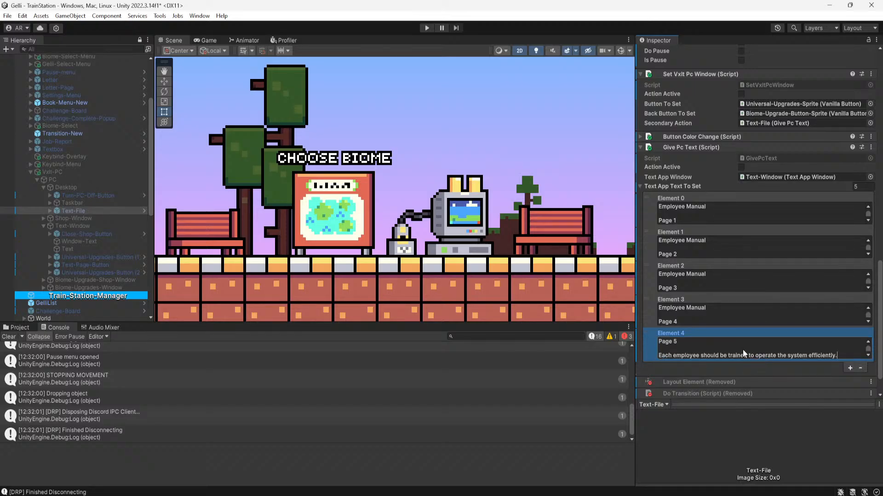
Add a sixth text element and change its page number to "Page 6"
scroll(738, 350, "down", 1)
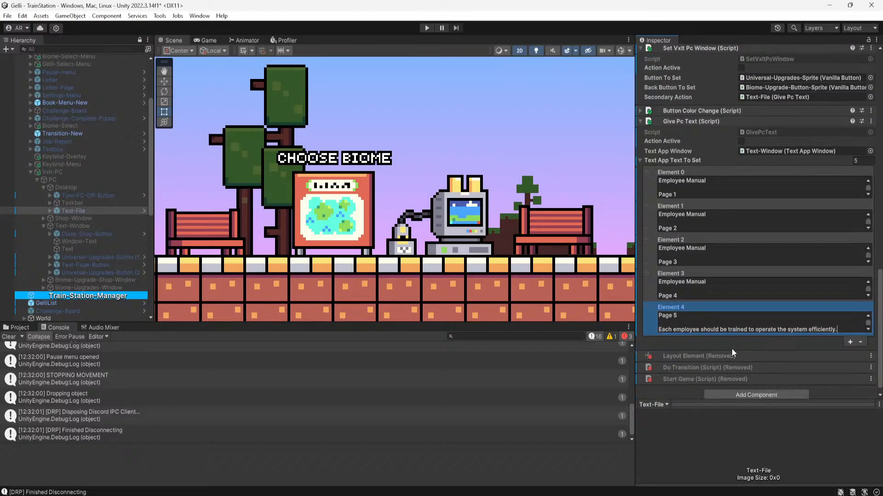
left_click(850, 342)
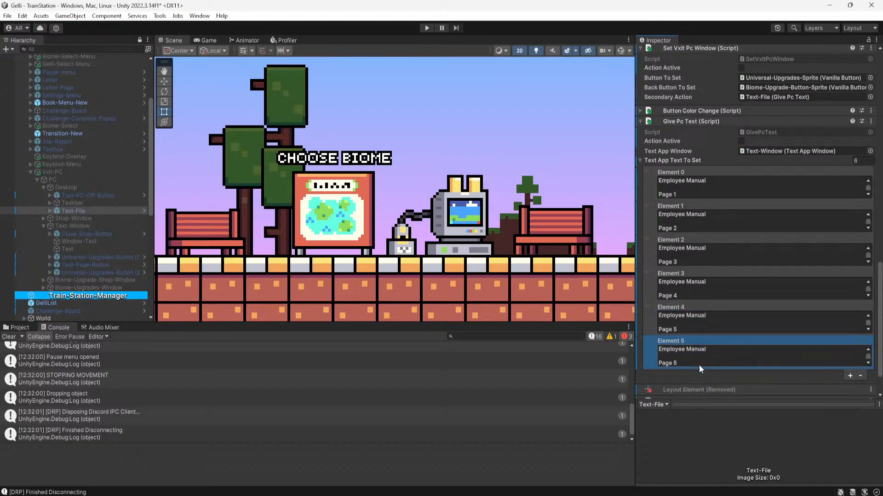
left_click(708, 359)
key("BackSpace")
type("6")
scroll(712, 354, "down", 1)
scroll(714, 353, "down", 1)
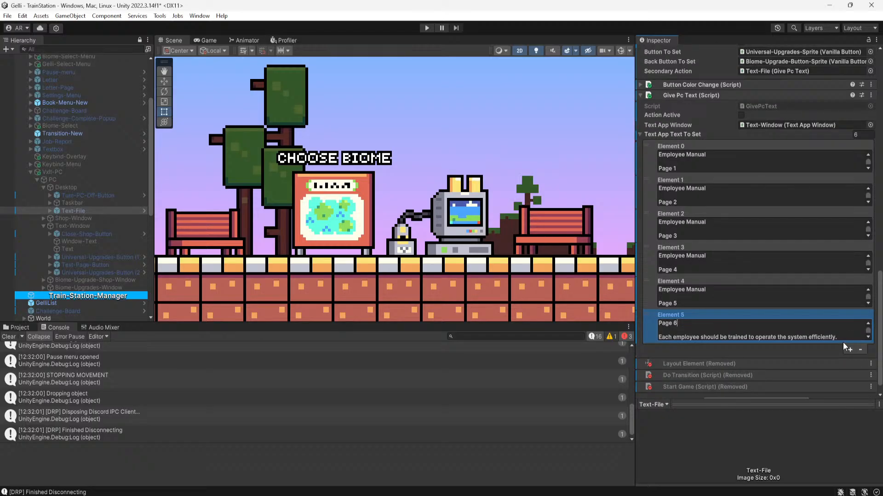
Replace the page 6 body text with "Get comfortable with the layout of the "desktop" section of the PC."
left_click_drag(840, 338, 666, 341)
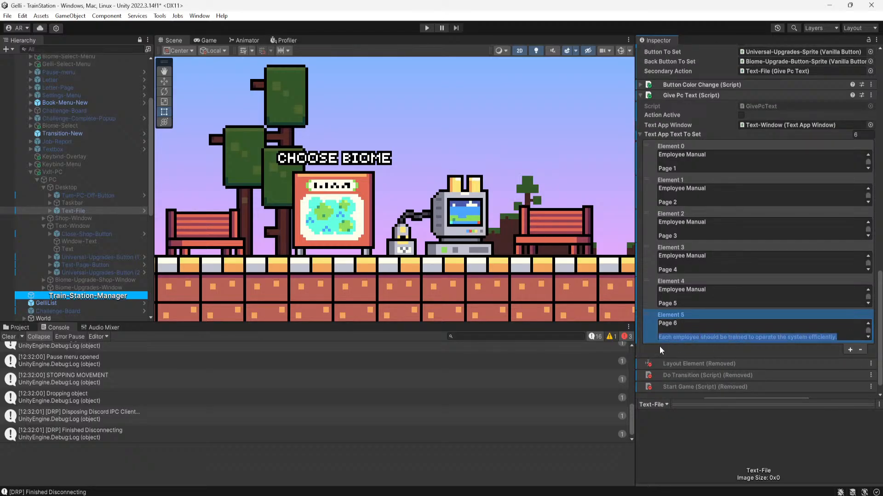
type("Get comofor")
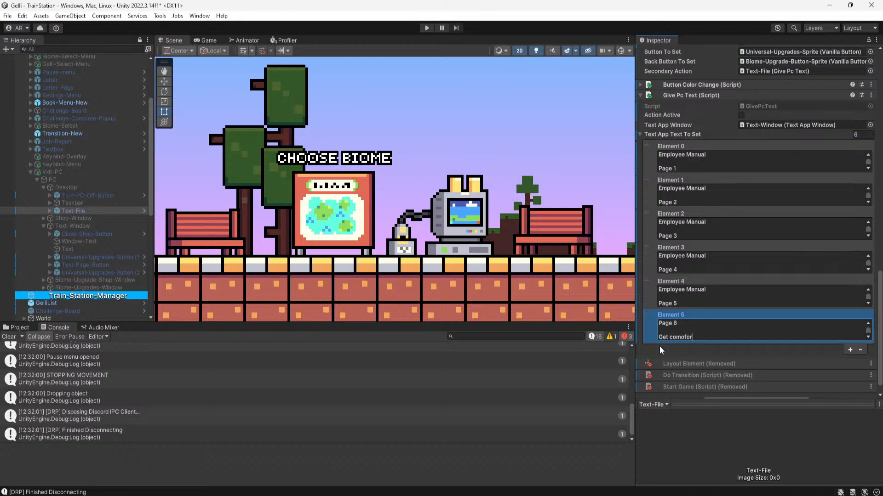
type("table with the layout of the \"desktop\" ")
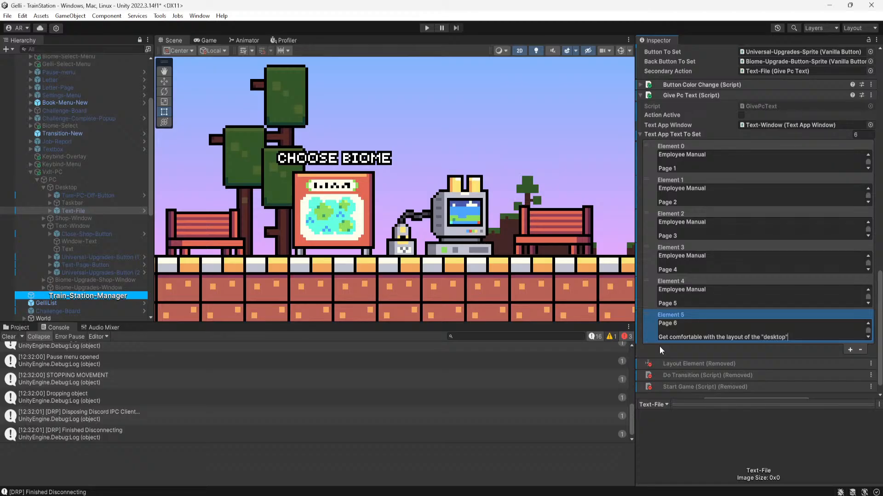
type("me")
key("BackSpace")
key("BackSpace")
type("section fo the")
key("BackSpace")
key("BackSpace")
key("BackSpace")
key("BackSpace")
key("BackSpace")
key("BackSpace")
type("of the PC.")
Add a seventh text element, number it "Page 7" and replace its copied body text with "Shop"
left_click(851, 348)
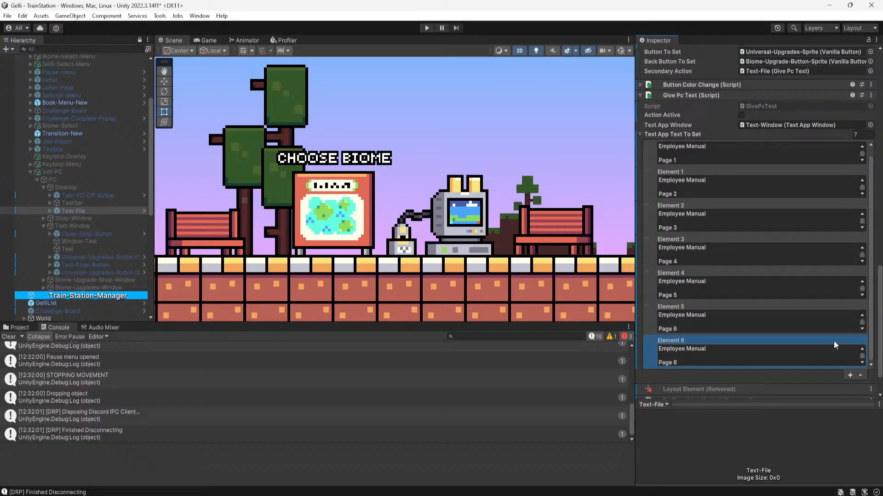
left_click(700, 361)
key("BackSpace")
type("7")
scroll(705, 363, "down", 2)
left_click(840, 336)
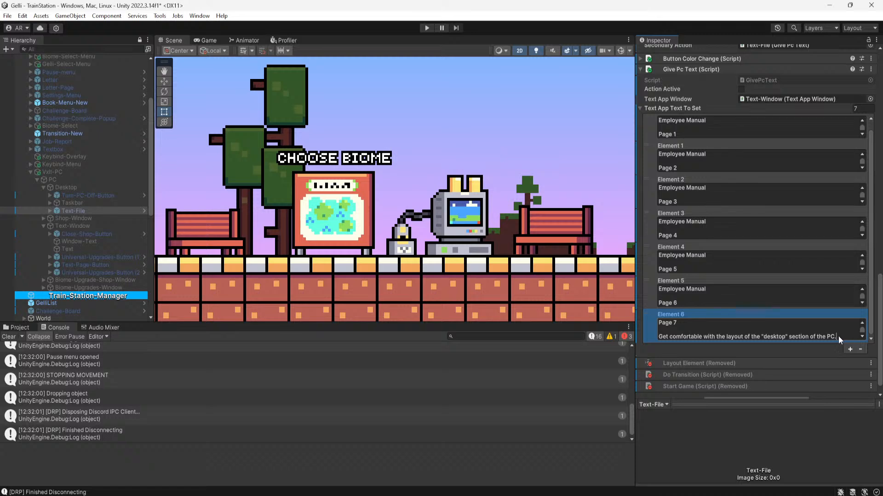
left_click_drag(838, 336, 667, 339)
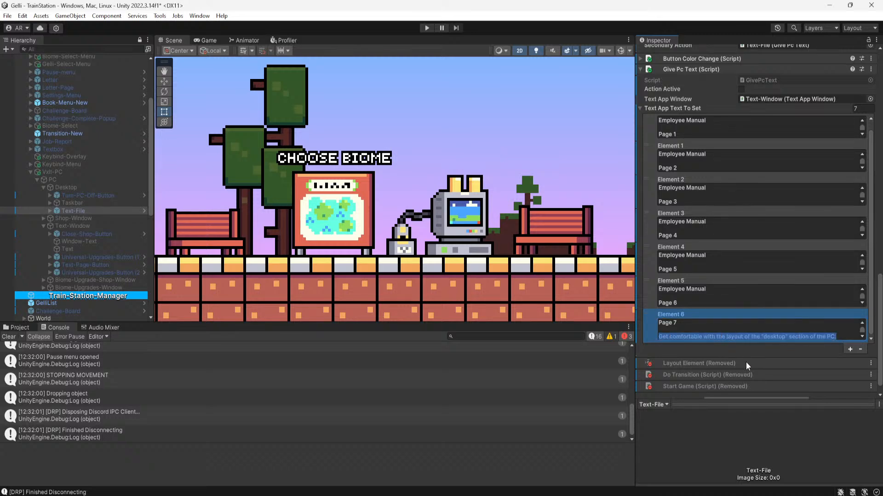
type("Shop")
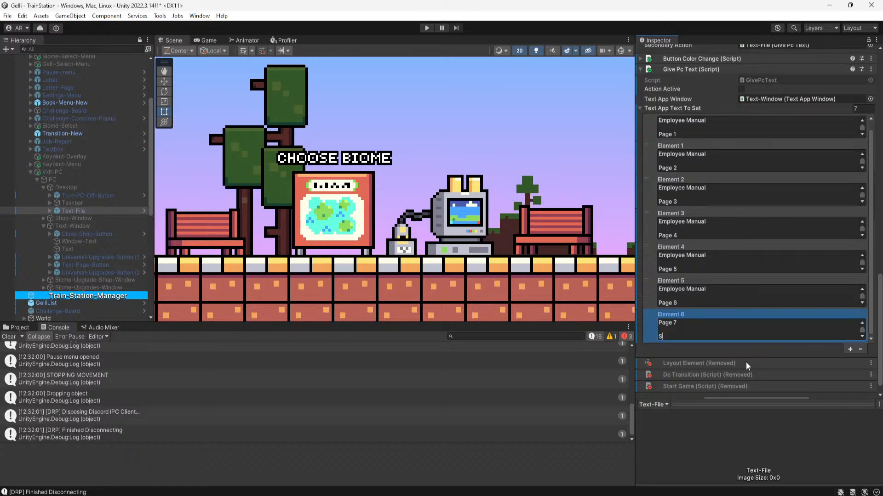
Add an eighth text element, change its page number to "Page 8" and delete the copied "Shop" text
left_click(849, 349)
left_click(696, 323)
type("Employee Manual  Page 7")
scroll(698, 333, "down", 2)
key("BackSpace")
key("BackSpace")
key("BackSpace")
key("BackSpace")
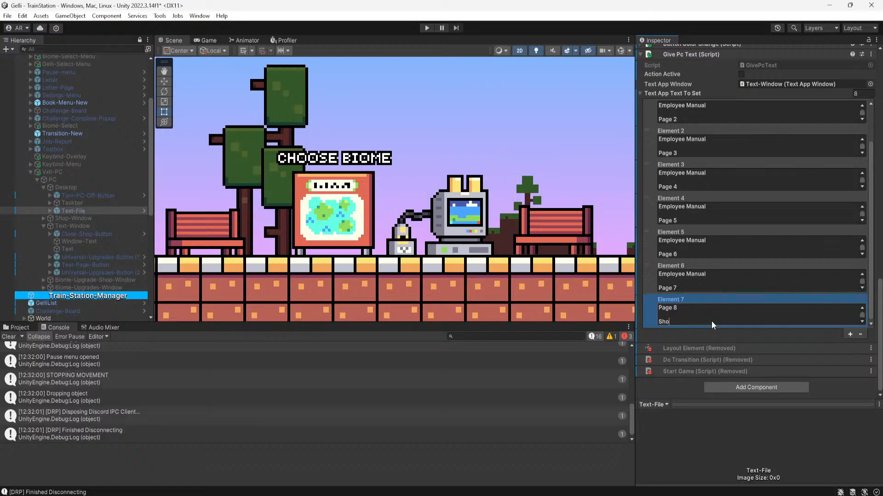
Write the page 8 body text "The shop is where you can purchase upgrades and additional amenities for the station."
type("The shop is where you can purchase upgrades and a")
type("tion")
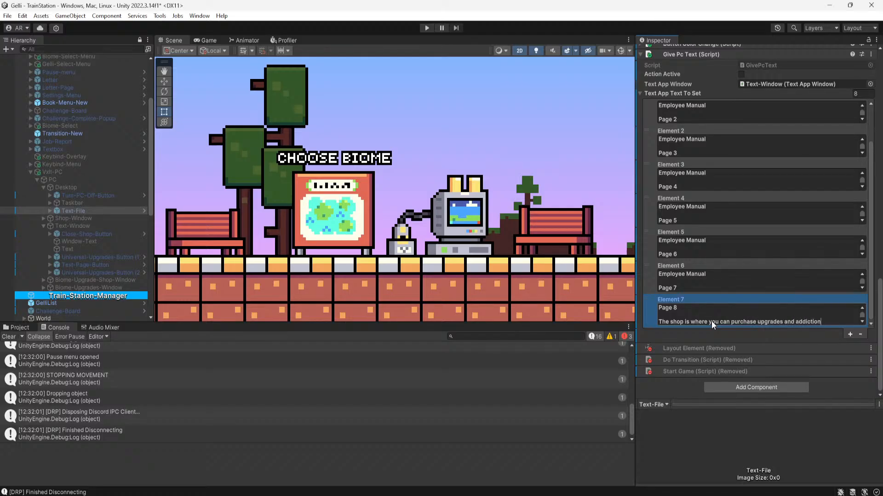
key("BackSpace")
key("BackSpace")
key("BackSpace")
key("BackSpace")
type("tionaly")
key("BackSpace")
key("BackSpace")
key("BackSpace")
key("BackSpace")
key("BackSpace")
key("BackSpace")
key("BackSpace")
type("ion al amenities for the tras")
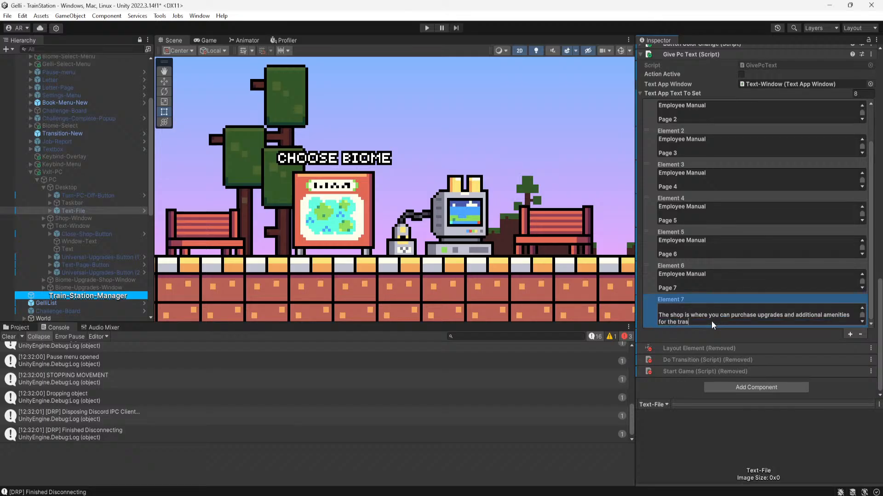
type("tio")
key("BackSpace")
key("BackSpace")
key("BackSpace")
key("BackSpace")
key("BackSpace")
key("BackSpace")
key("BackSpace")
type("sd")
Add a ninth text element and change its page number to "Page 9"
left_click(849, 334)
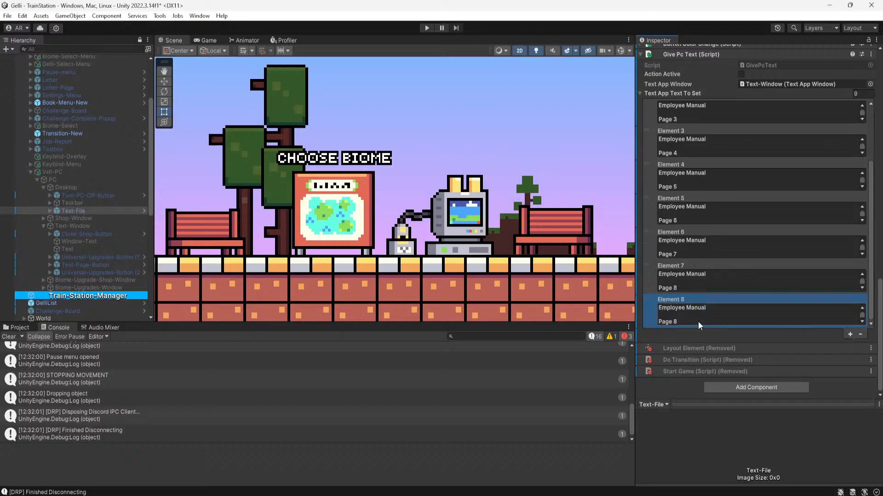
left_click(699, 322)
key("BackSpace")
type("9")
Replace the copied page 9 body text with "Clookoo Transportation is not liable for any misuse of the shop."
scroll(705, 318, "down", 3)
left_click_drag(718, 320, 664, 314)
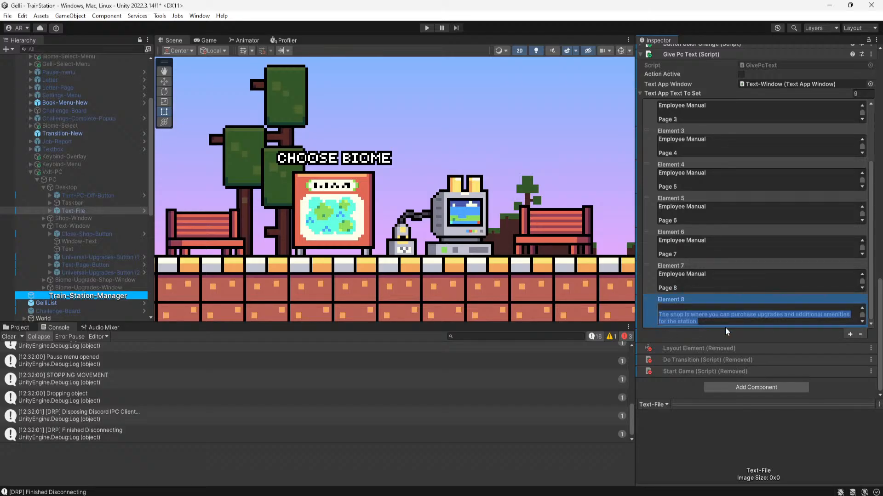
type("Clookoo ")
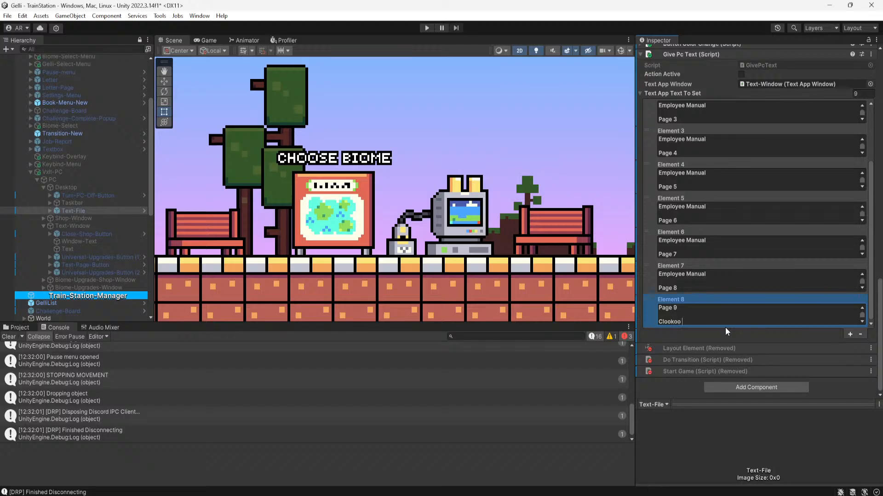
type("Transportation is not liable for any misuse of th")
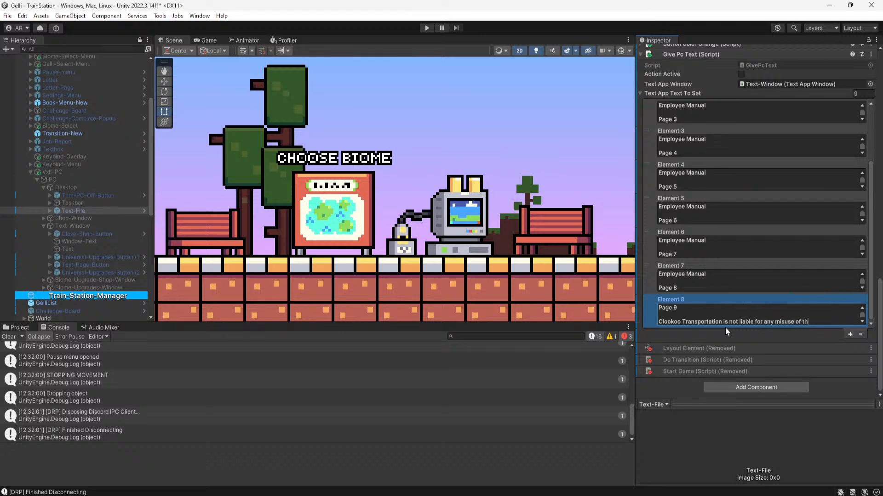
type("e shop.")
Clear the console and add a tenth text element to the manual
left_click(8, 337)
left_click(849, 334)
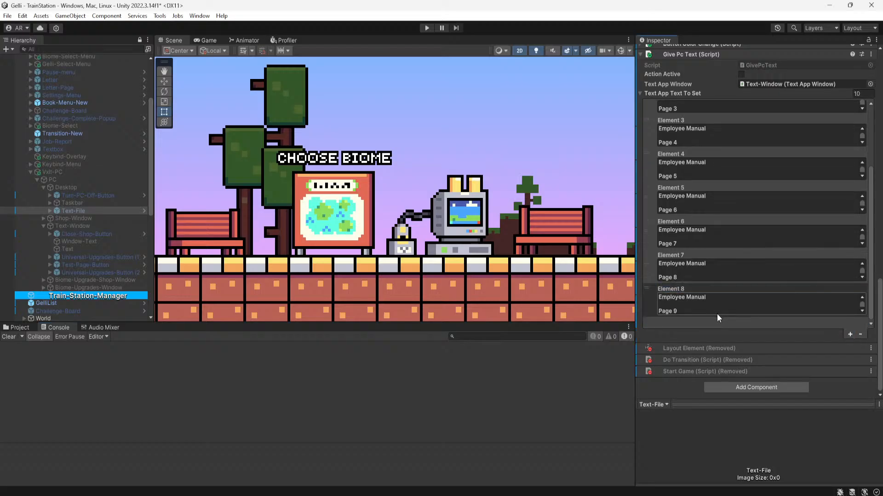
left_click(712, 313)
key("BackSpace")
type("10")
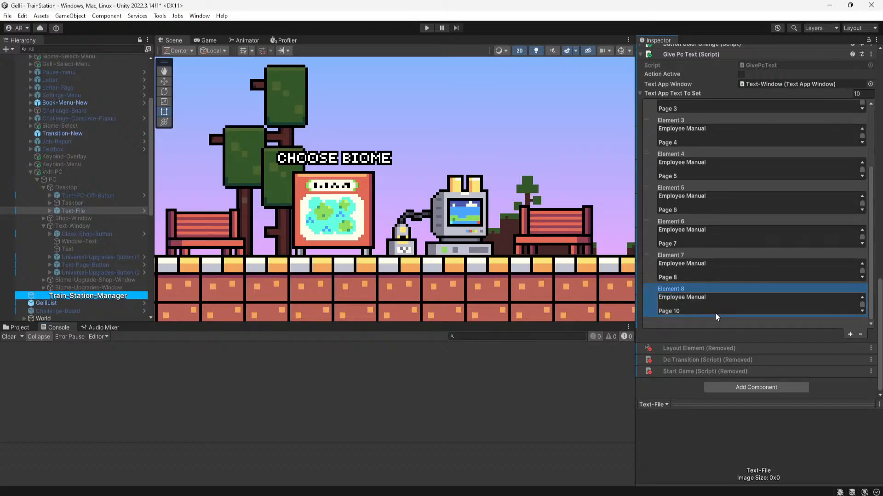
scroll(716, 313, "down", 1)
left_click_drag(835, 313, 656, 313)
key("ctrl+c")
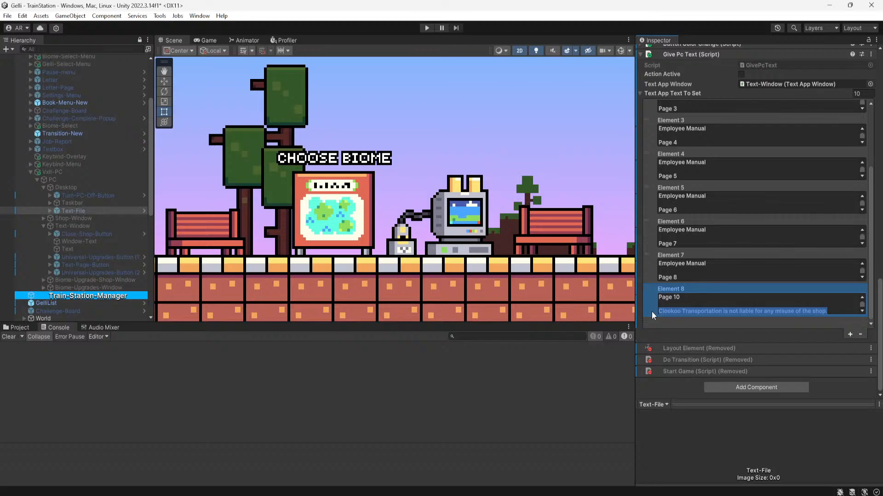
type("Clook")
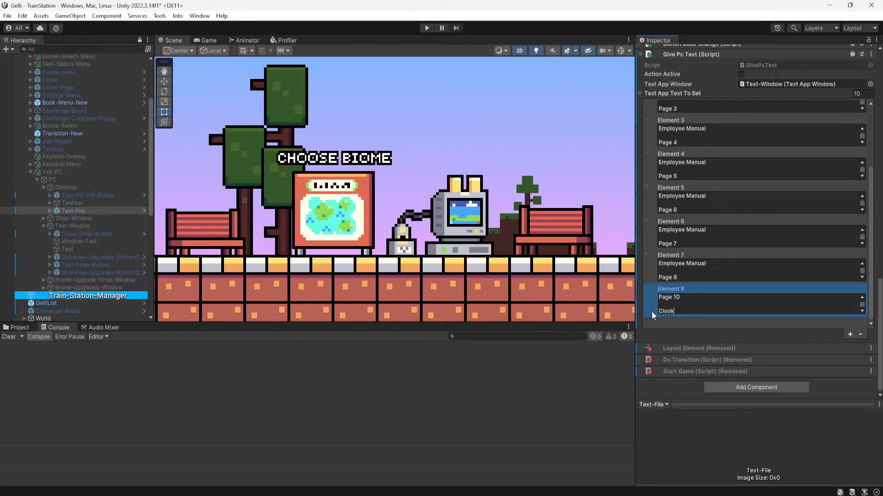
type("oo")
key("ctrl+v")
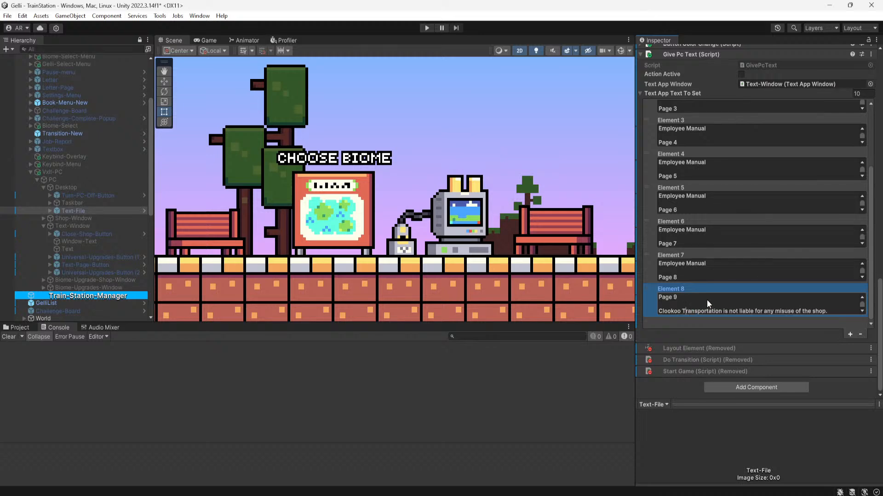
left_click(850, 335)
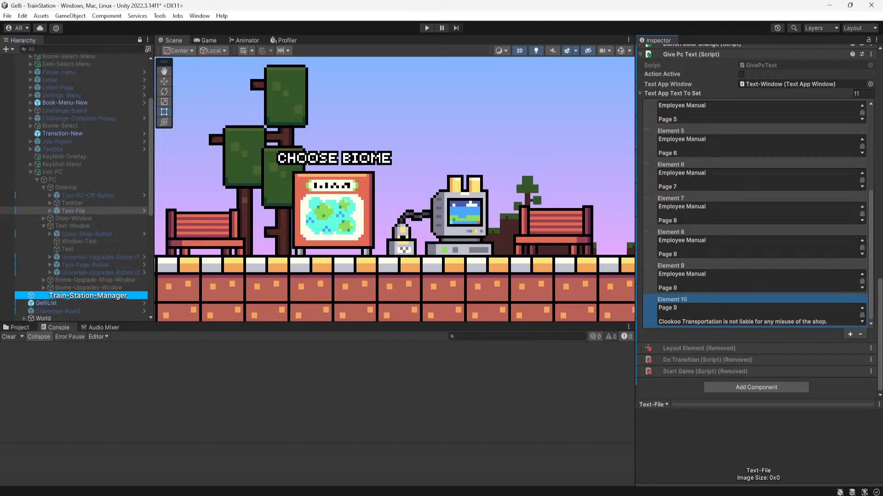
left_click(858, 334)
Number Element 9 "Page 10" and change its body text to "Clookoo Transportation is not liable for any misuse of upgrades."
left_click(715, 318)
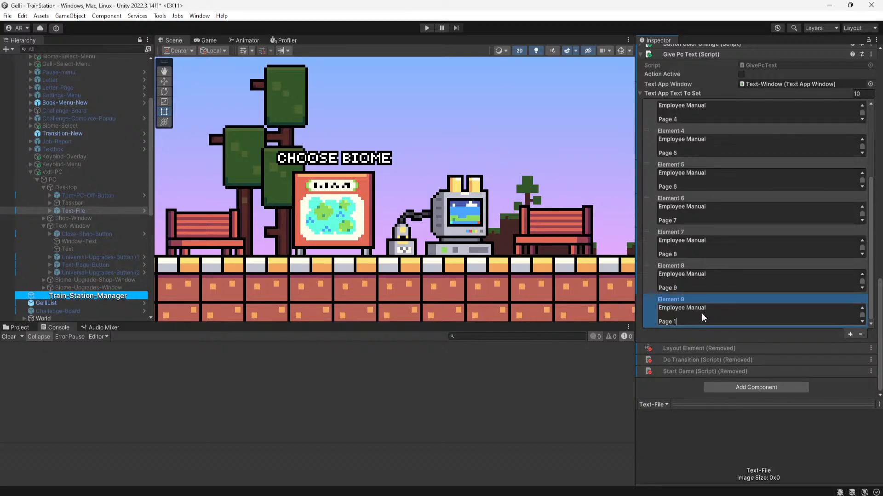
type("10")
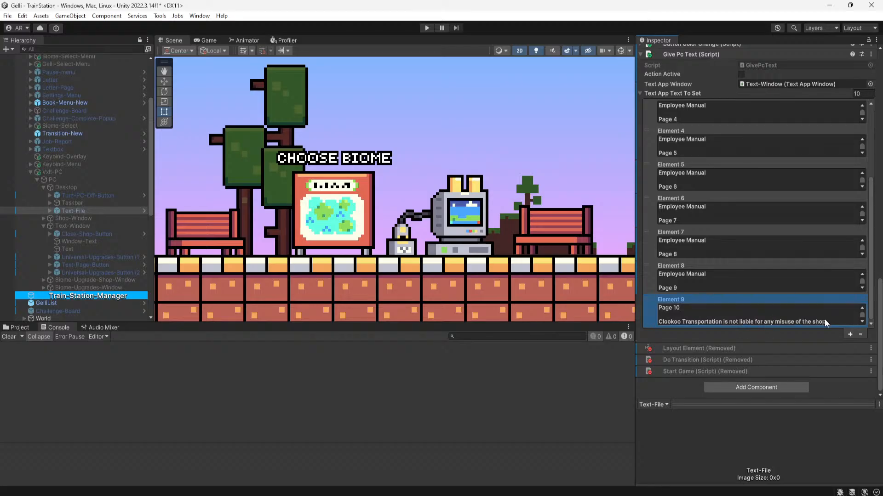
left_click_drag(828, 321, 663, 323)
type("upgrades.")
Add an eleventh element, number Element 9 "Page 11" and replace its body with "Employees are encouraged to use upgrades to their benefit and improving efficiency."
left_click(848, 333)
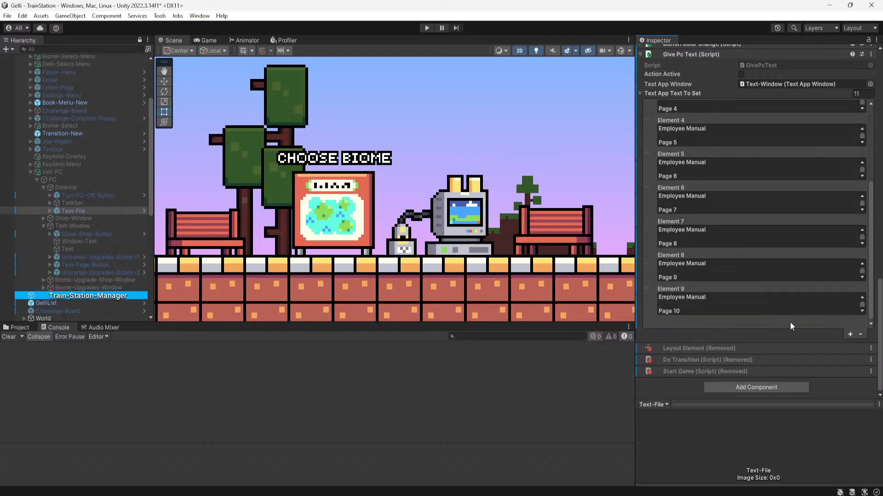
left_click(684, 297)
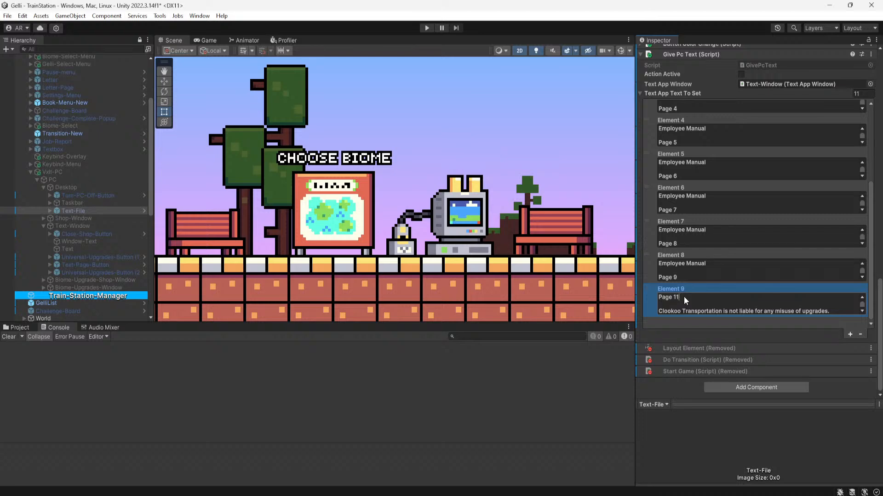
left_click_drag(826, 311, 712, 317)
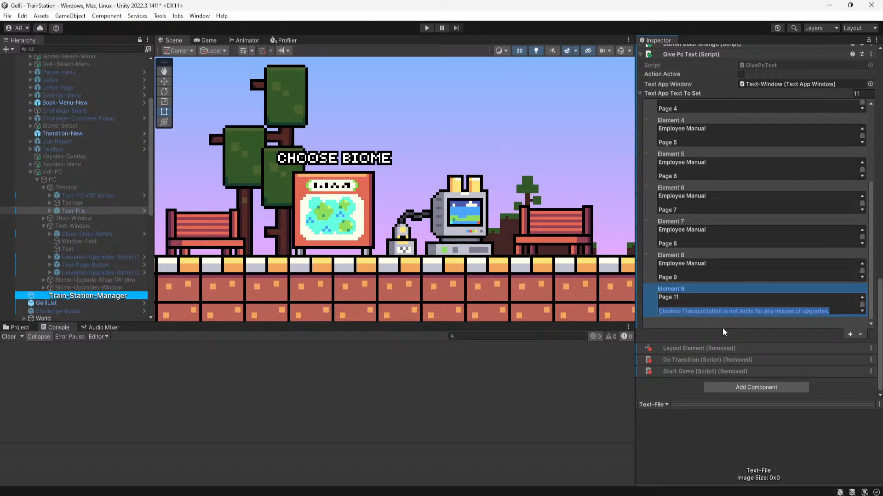
type("Emp")
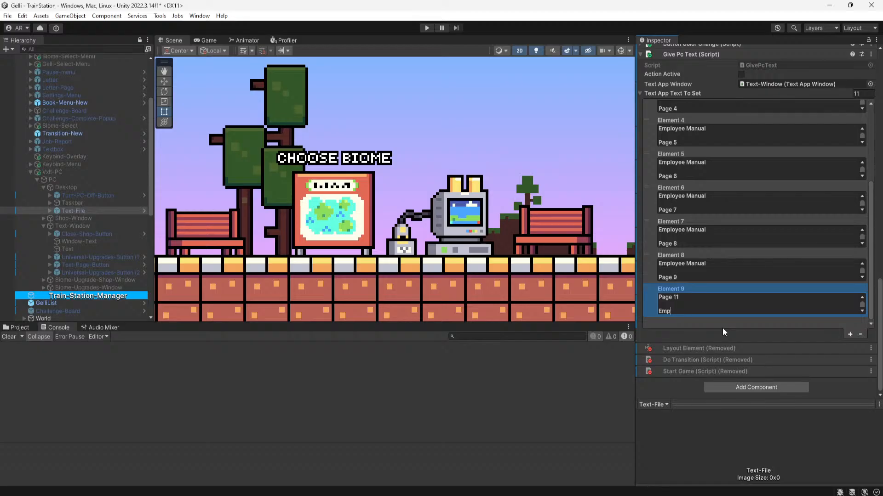
type("loyees are encouraged to use upgrades to their ben")
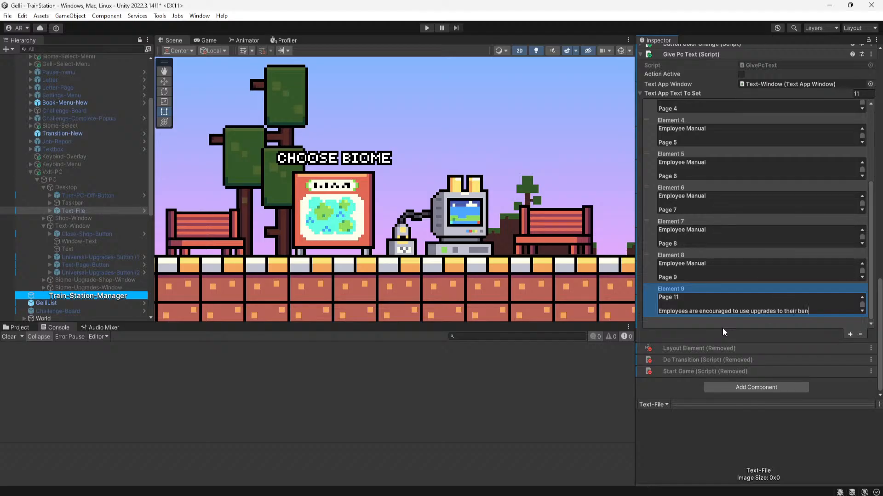
type("efit and improving efficiency.")
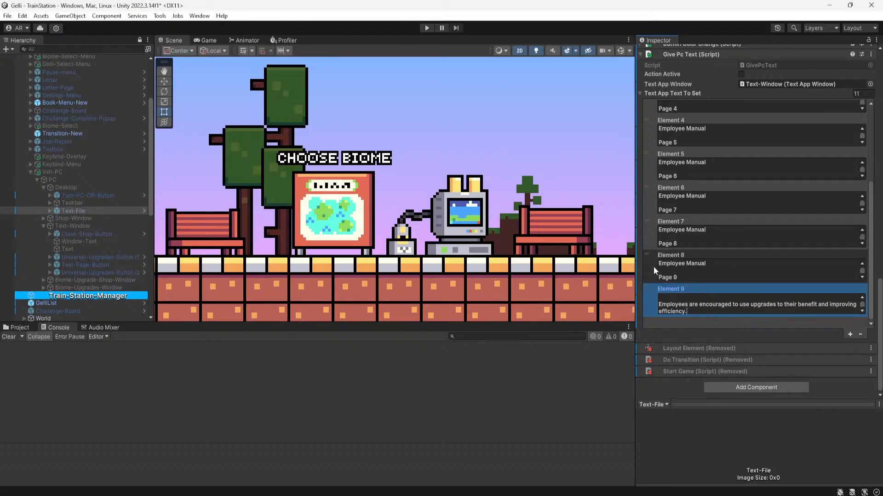
Move Element 8 to the end of the text list, then number Element 9 "Page 9" and Element 10 "Page 10"
left_click_drag(655, 254, 655, 291)
left_click(684, 278)
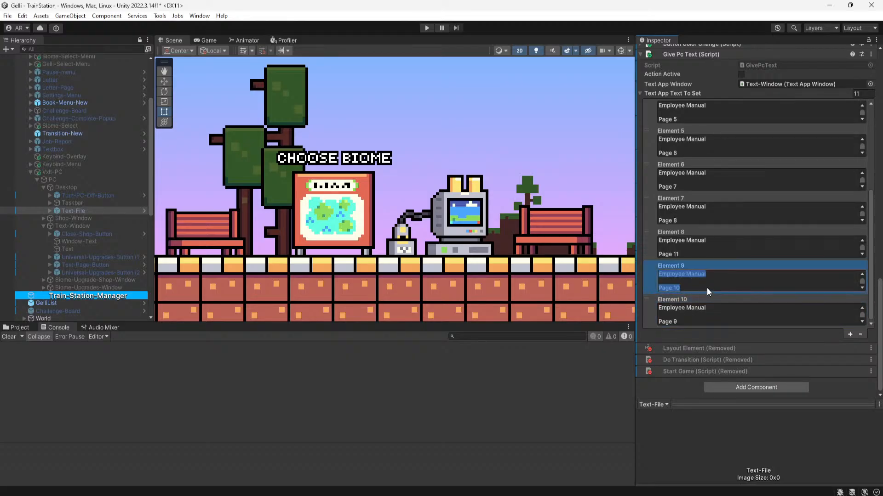
left_click(702, 289)
key("BackSpace")
type("9")
key("Left")
key("BackSpace")
left_click(693, 322)
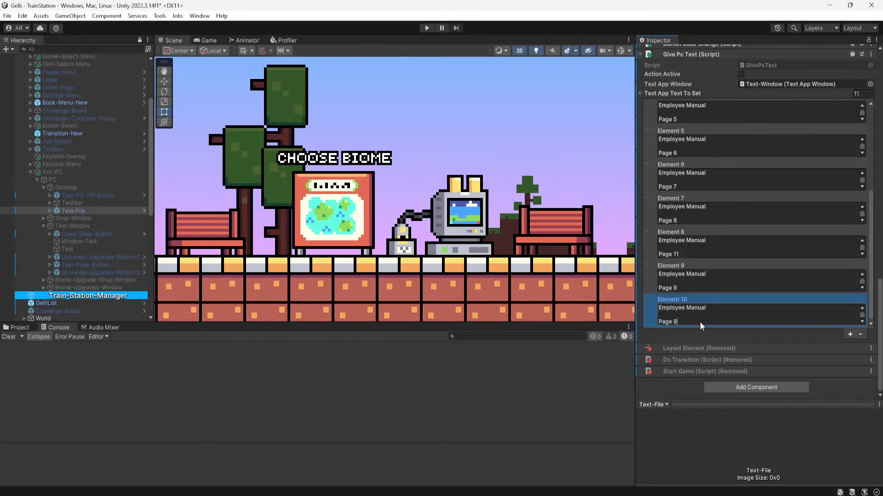
key("BackSpace")
type("10")
left_click(566, 354)
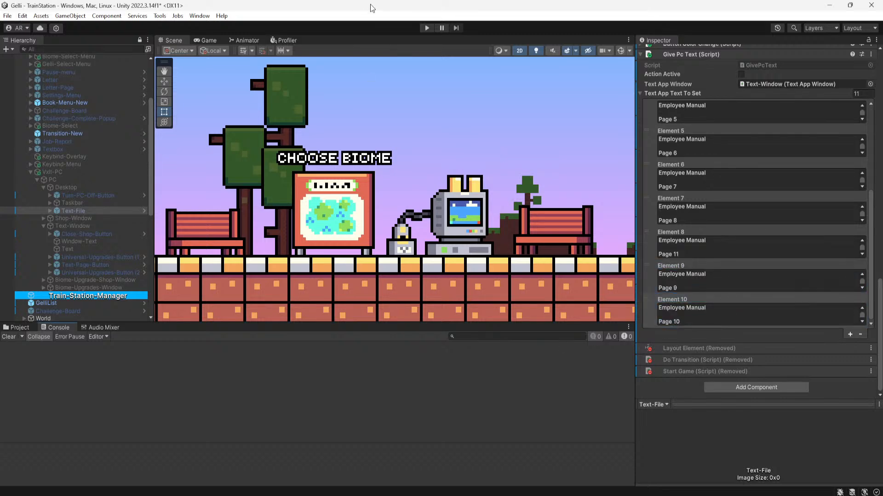
Move the "Page 11" element to the end of the text list and clear the console
left_click(425, 27)
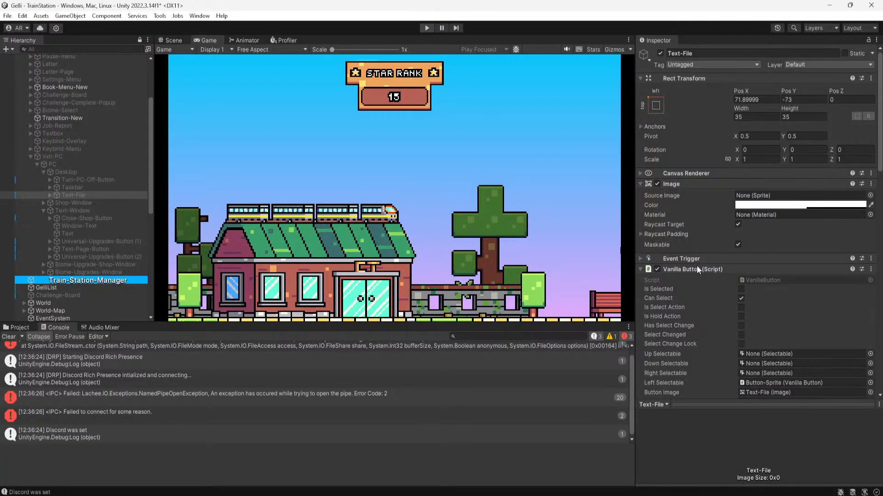
scroll(696, 267, "down", 15)
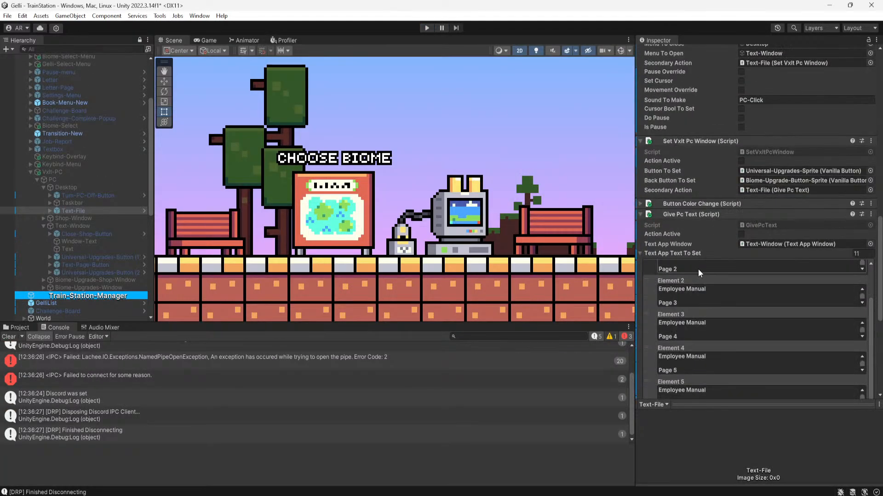
scroll(683, 310, "down", 10)
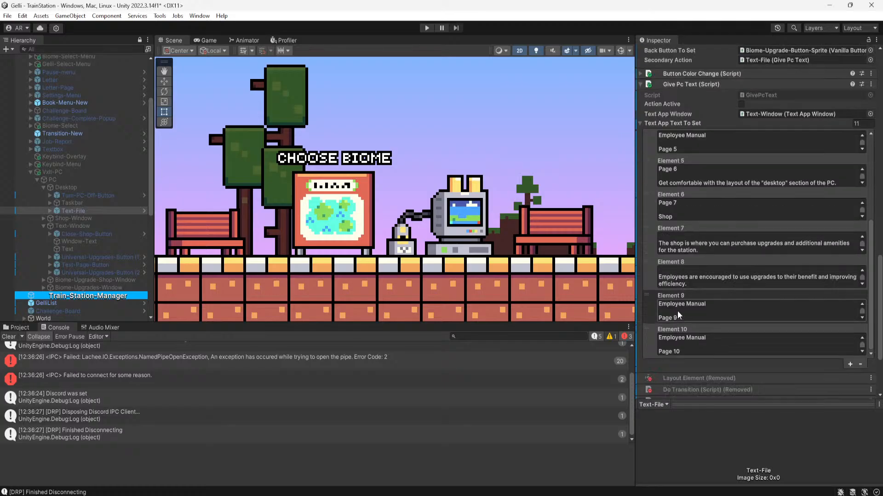
scroll(664, 298, "up", 2)
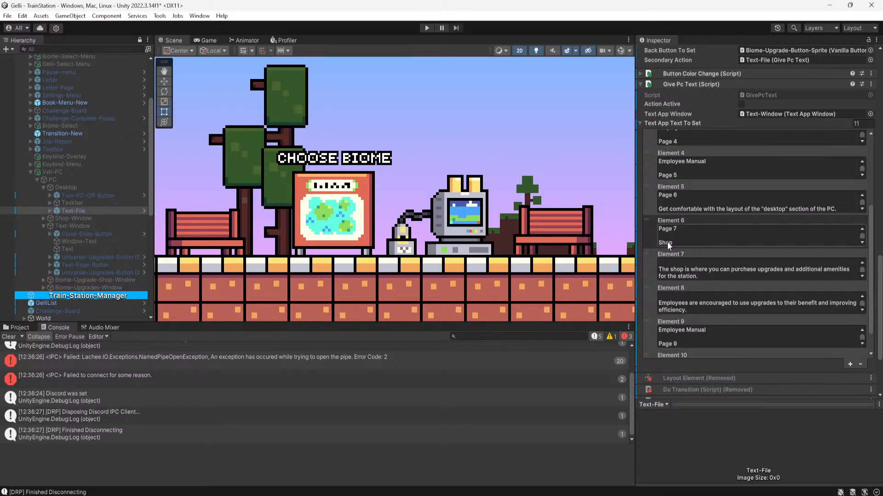
scroll(681, 265, "up", 3)
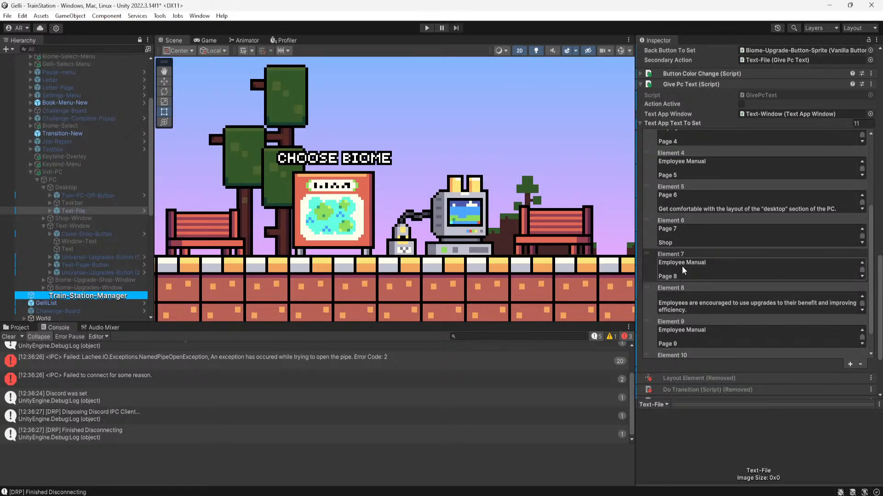
scroll(683, 300, "up", 3)
left_click_drag(643, 289, 655, 339)
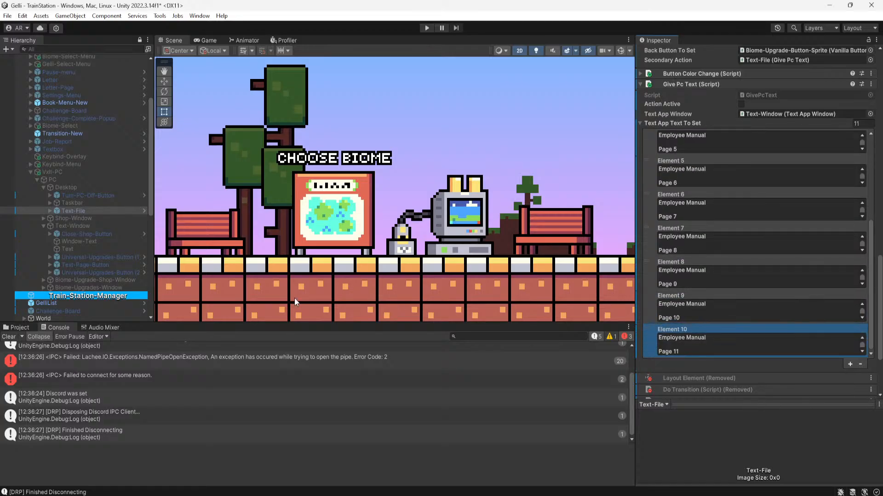
left_click(9, 337)
Play-test the game, open manual.txt on the in-game computer and read the manual through page 5
middle_click_drag(367, 138, 360, 142)
scroll(360, 143, "down", 1)
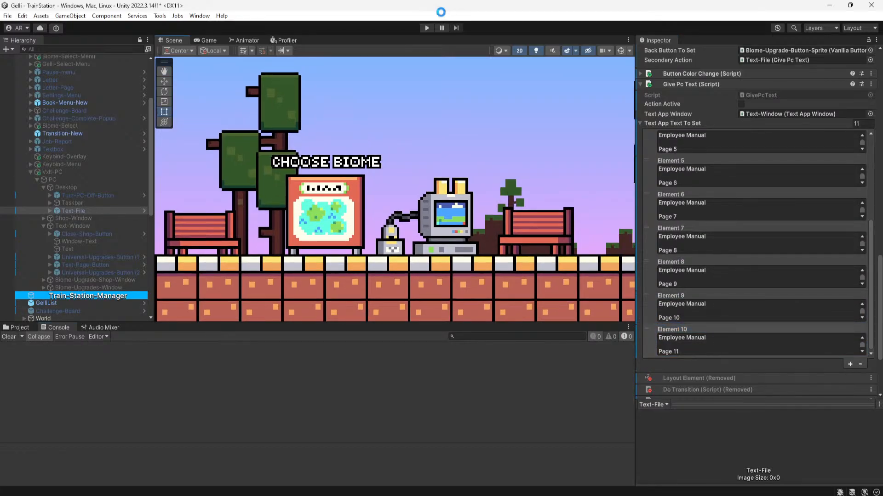
left_click(426, 28)
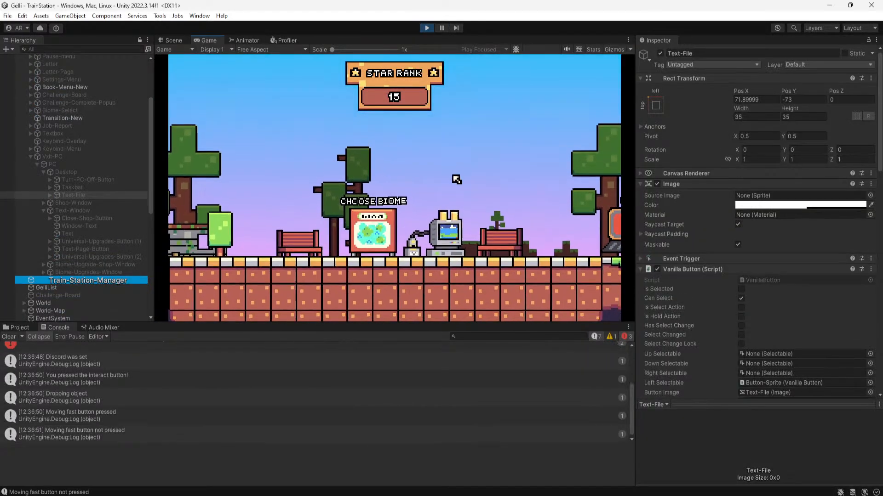
left_click(307, 99)
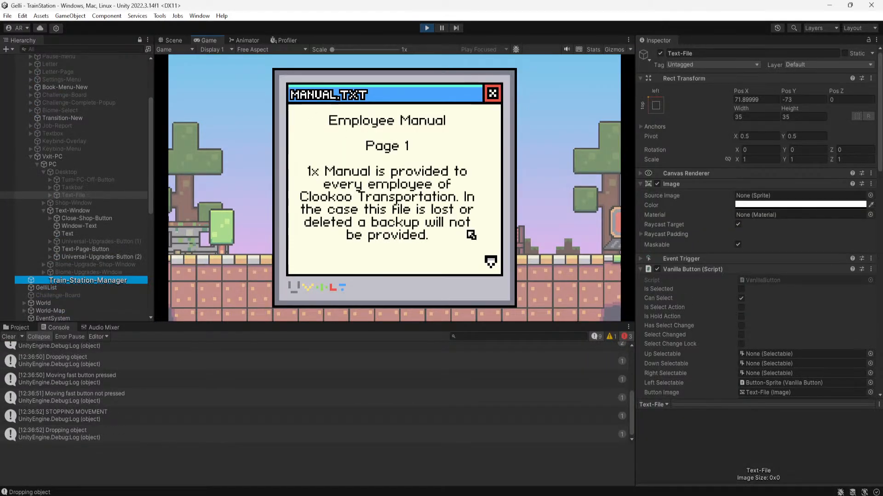
left_click(492, 262)
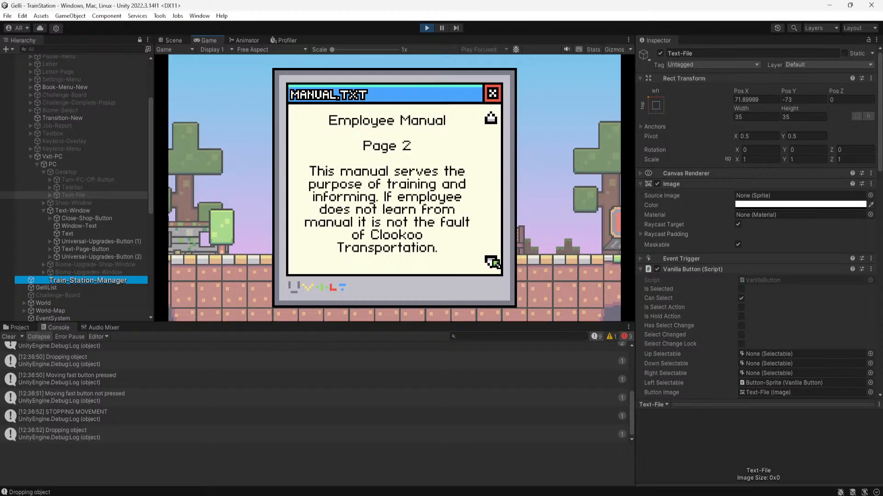
left_click(492, 263)
left_click(489, 123)
left_click(489, 264)
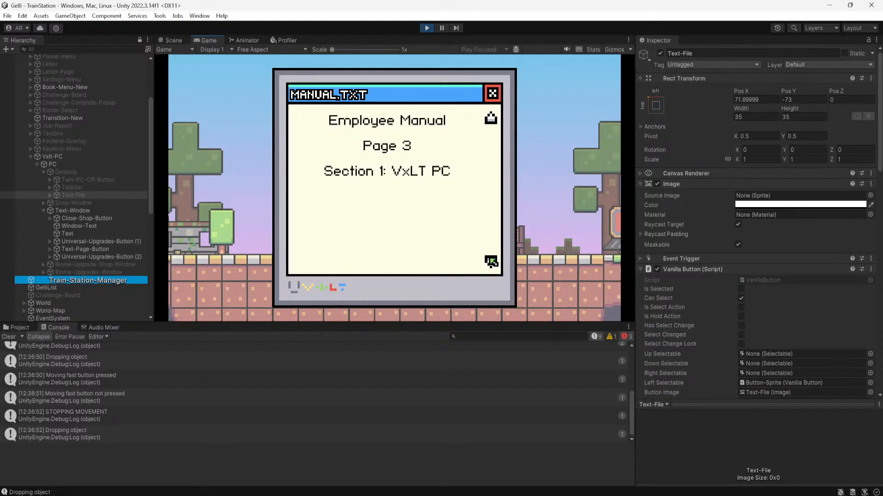
left_click(491, 263)
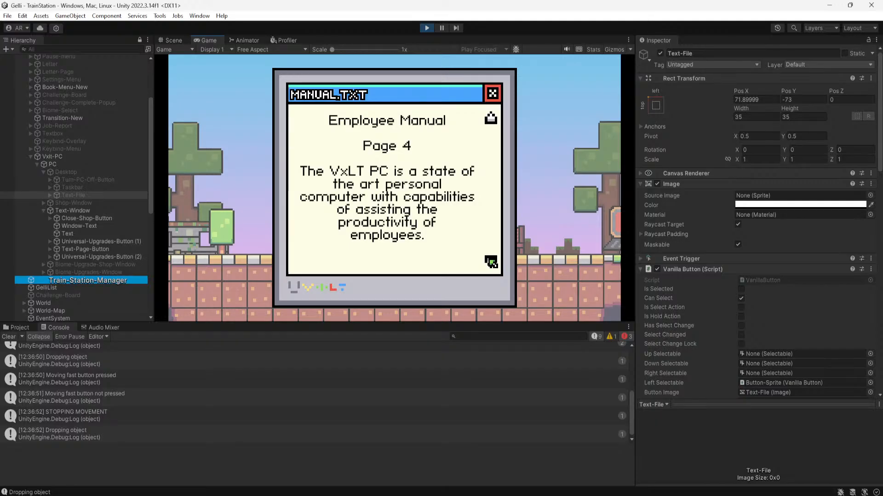
left_click(491, 262)
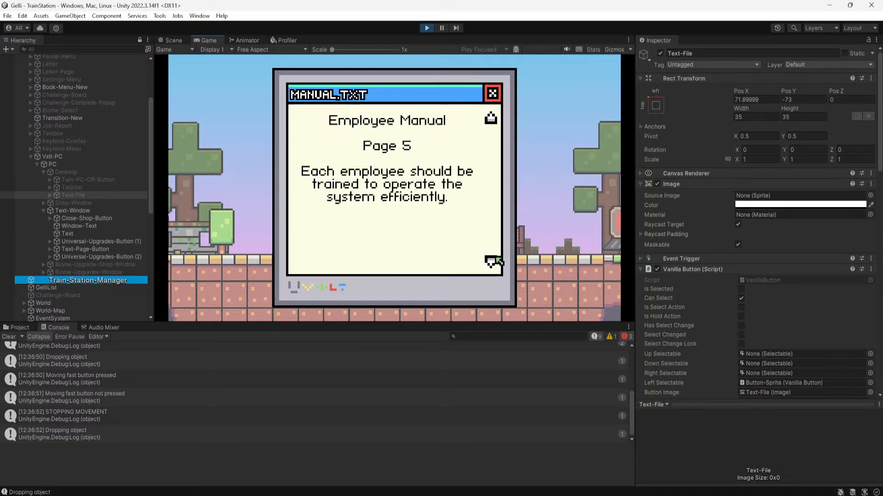
Continue through the Employee Manual from page 6 to page 11, checking the text and its order
left_click(491, 263)
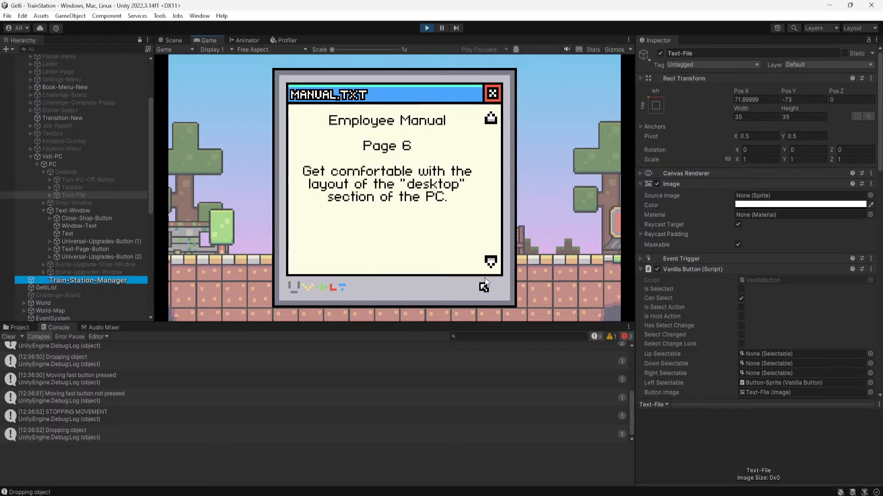
left_click(490, 262)
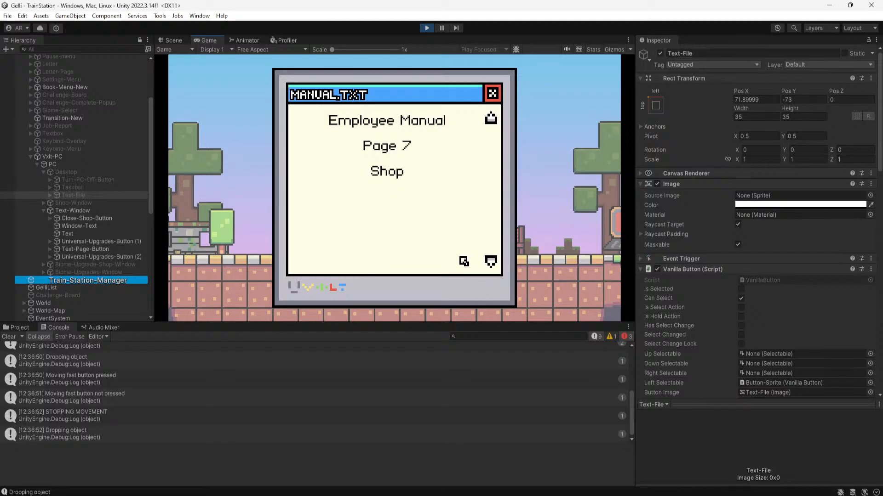
left_click(490, 262)
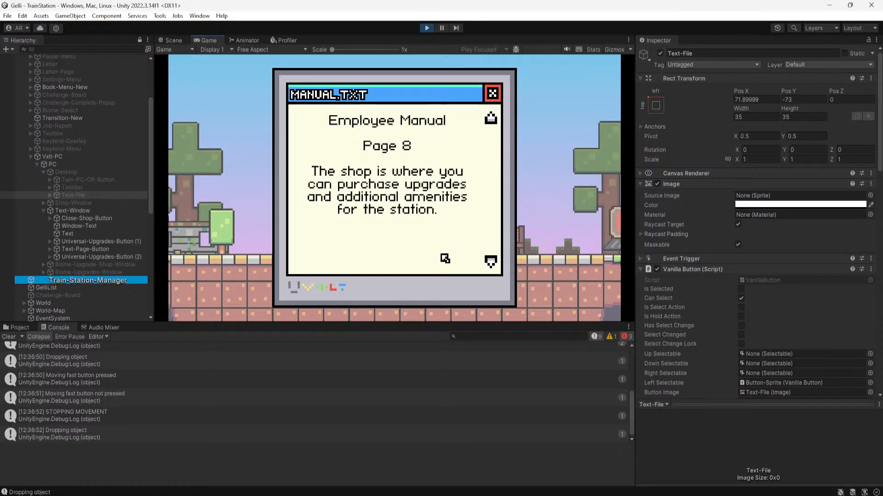
left_click(491, 262)
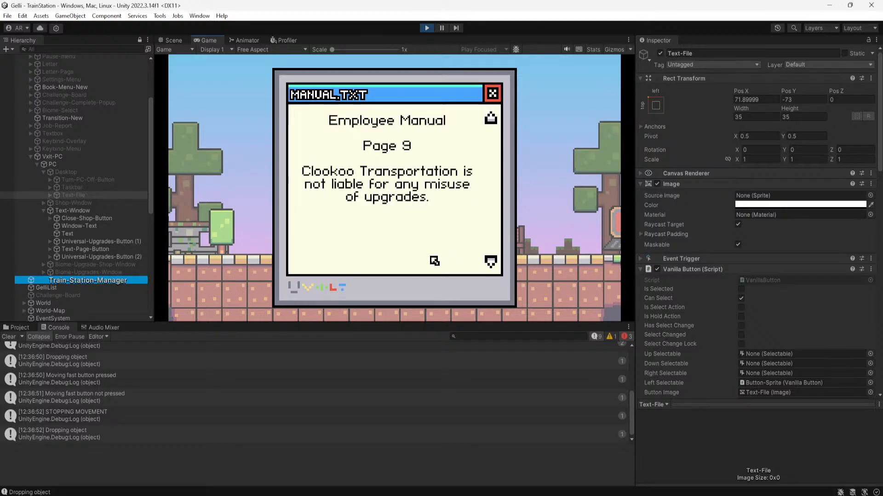
left_click(497, 261)
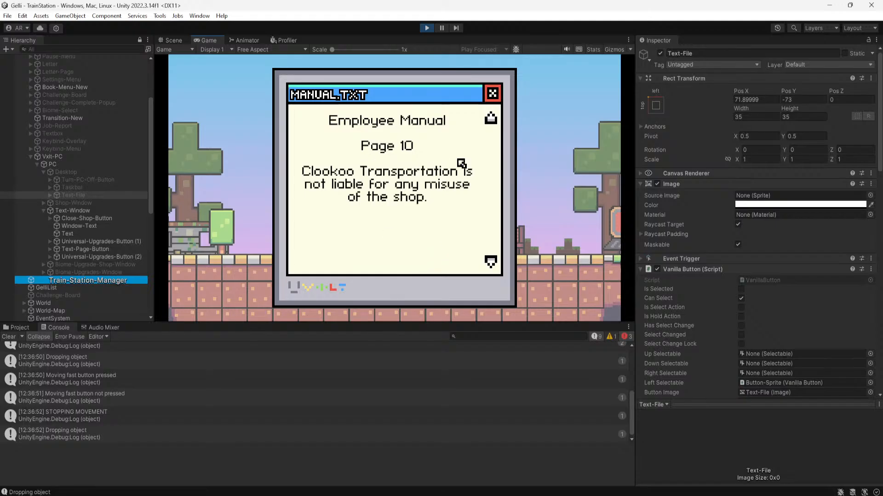
left_click(494, 262)
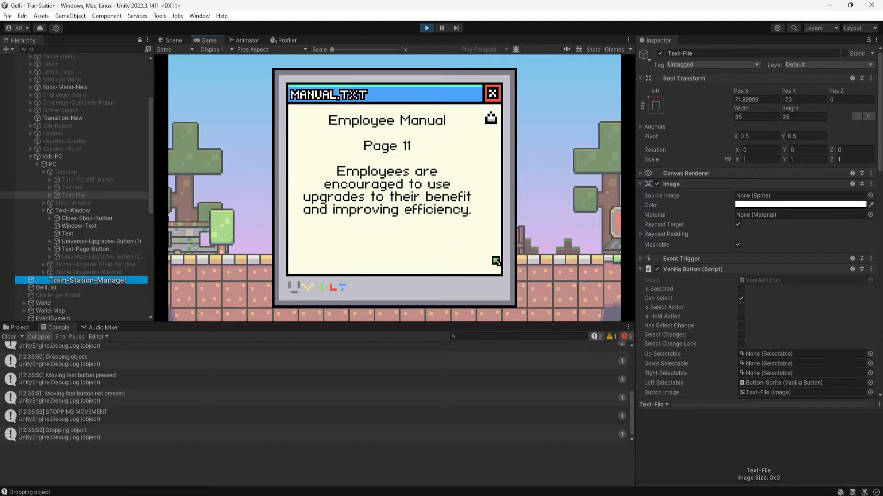
Close the manual, switch off the in-game computer and end the play test
left_click(491, 118)
left_click(492, 94)
left_click(310, 259)
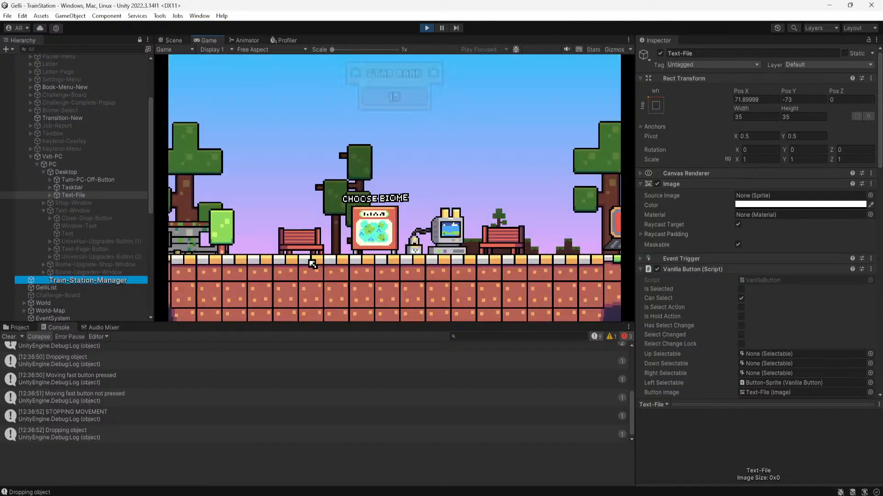
left_click(430, 29)
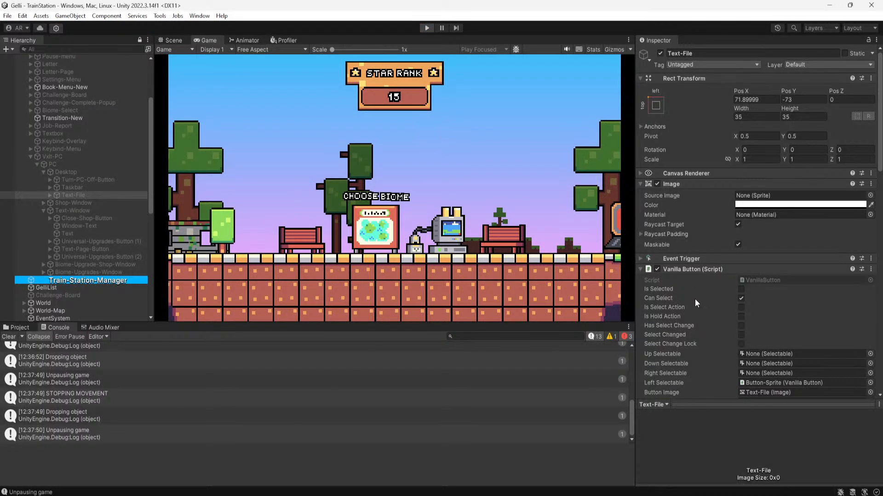
In the Text App Text To Set list, move the last element above the "Page 10" element and renumber it "Page 10"
scroll(695, 302, "down", 12)
scroll(696, 301, "up", 5)
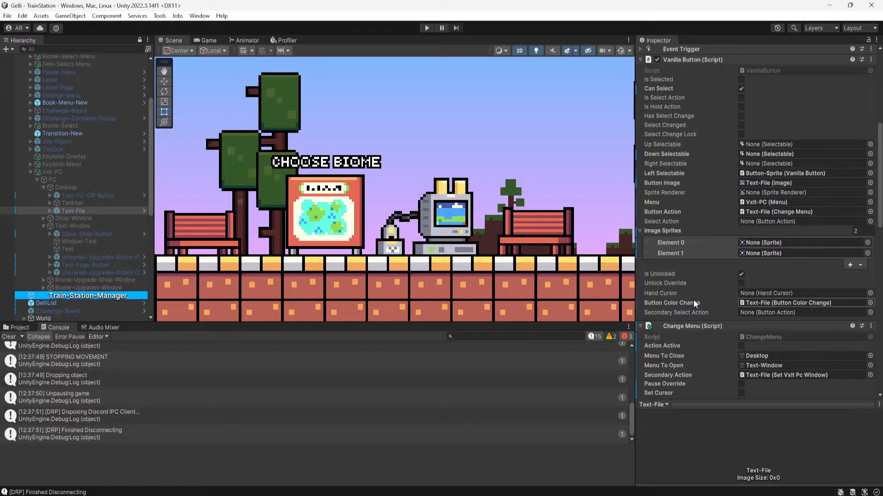
scroll(688, 271, "down", 10)
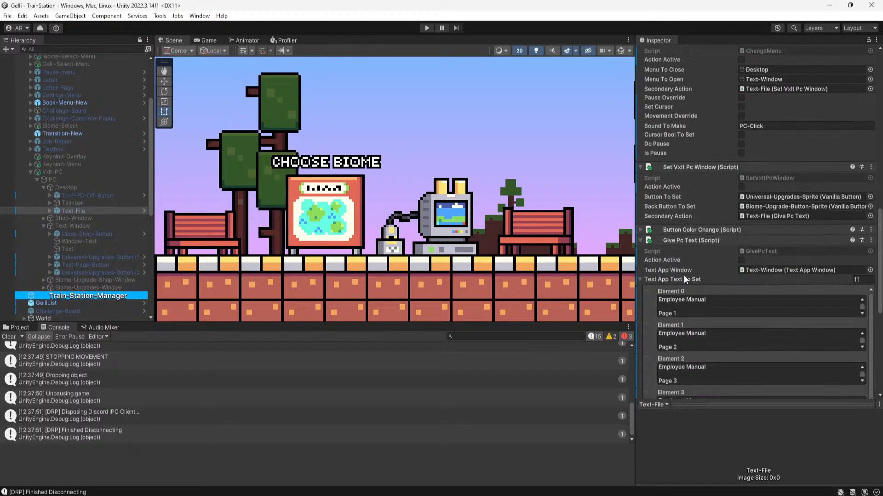
scroll(682, 276, "down", 8)
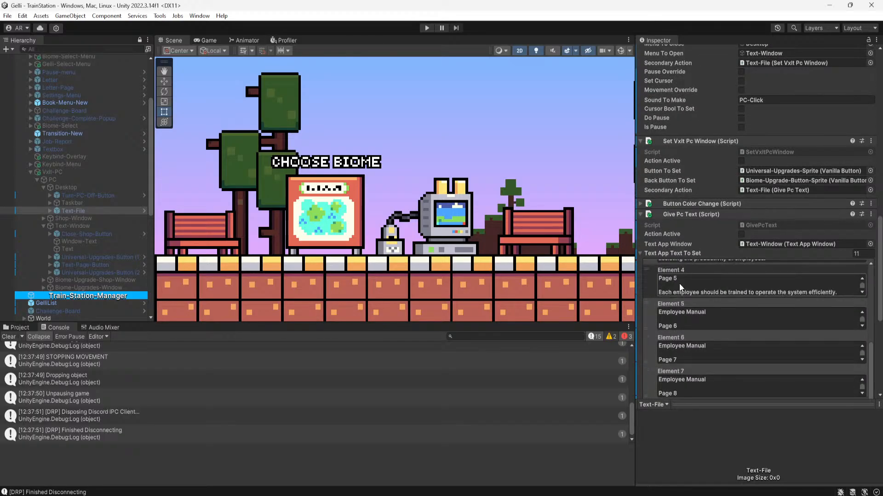
scroll(680, 283, "down", 10)
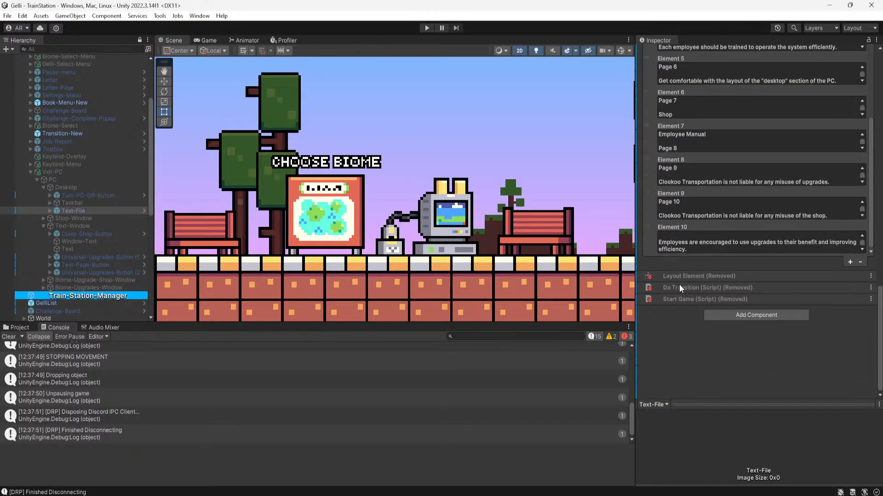
scroll(674, 362, "up", 4)
scroll(673, 245, "down", 2)
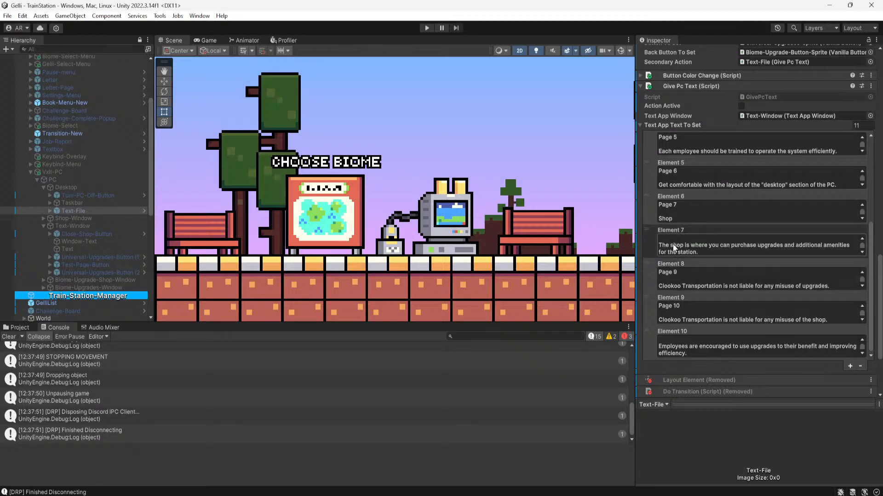
scroll(672, 276, "down", 3)
scroll(674, 400, "up", 4)
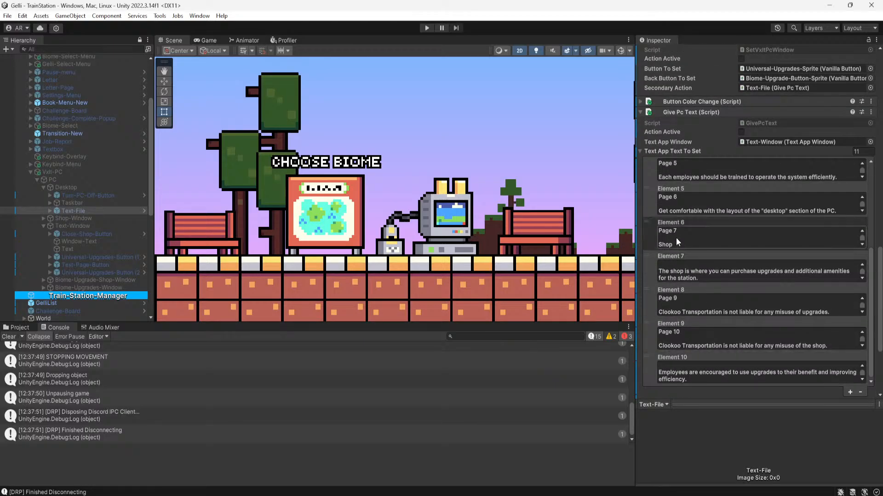
scroll(676, 231, "down", 2)
scroll(673, 322, "up", 2)
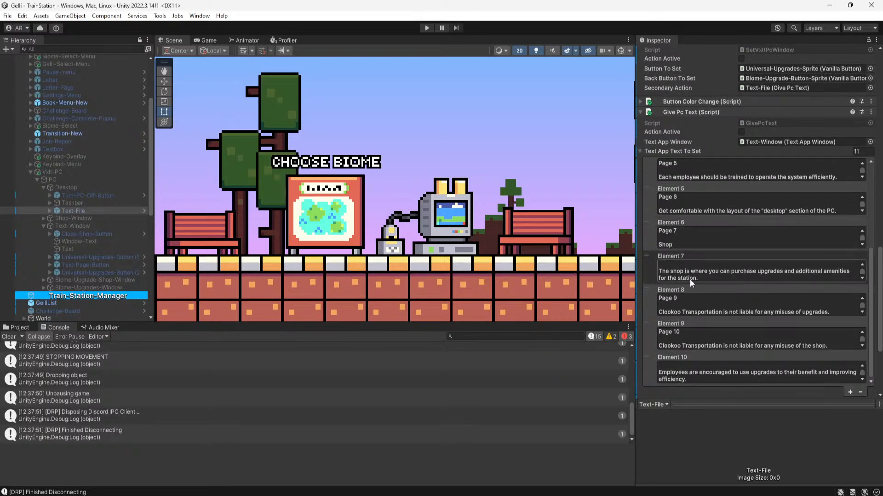
scroll(690, 279, "down", 1)
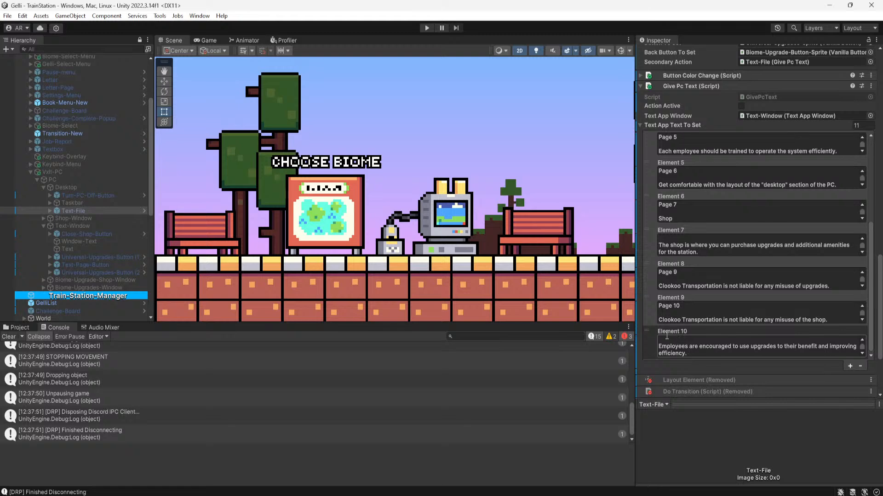
left_click_drag(648, 332, 648, 302)
left_click(688, 289)
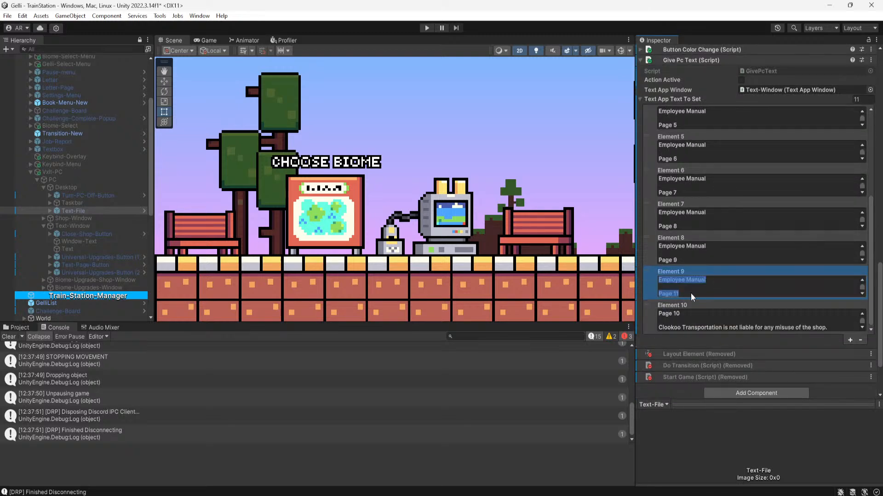
type("0")
Renumber Element 10, the page about misuse of the shop, as "Page 11"
left_click(699, 311)
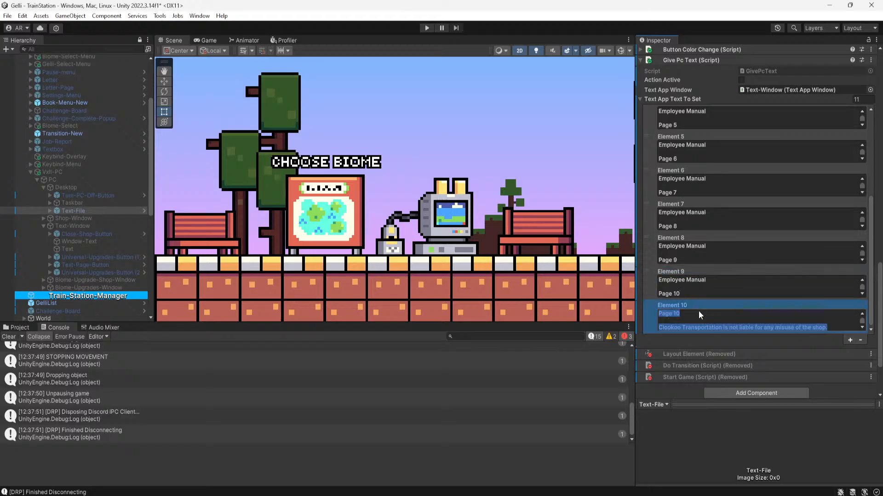
key("ctrl+a")
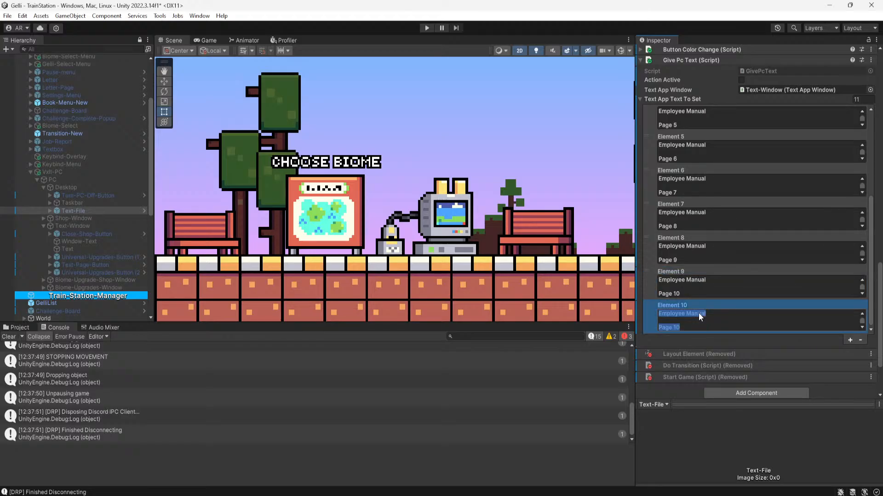
left_click(691, 330)
type("Clookoo Transportation is not liable for any misuse of the shop.")
left_click(674, 354)
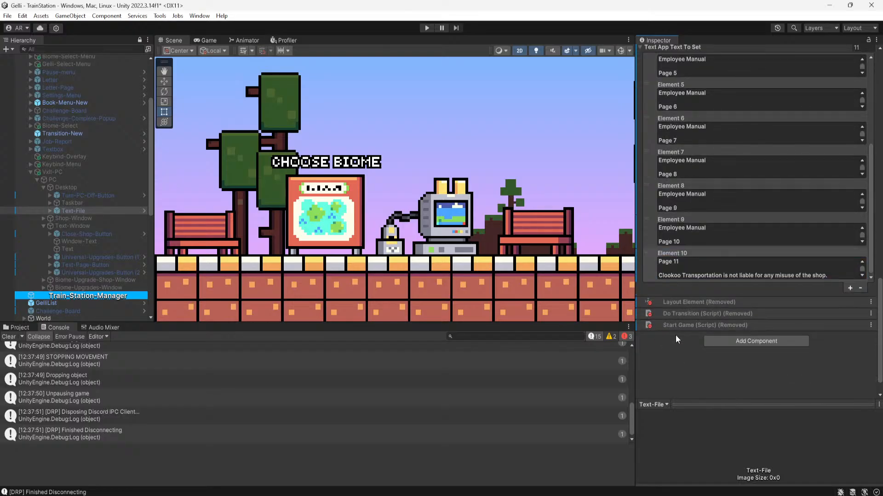
Collapse the Text App Text To Set list and clear the console
scroll(674, 339, "up", 10)
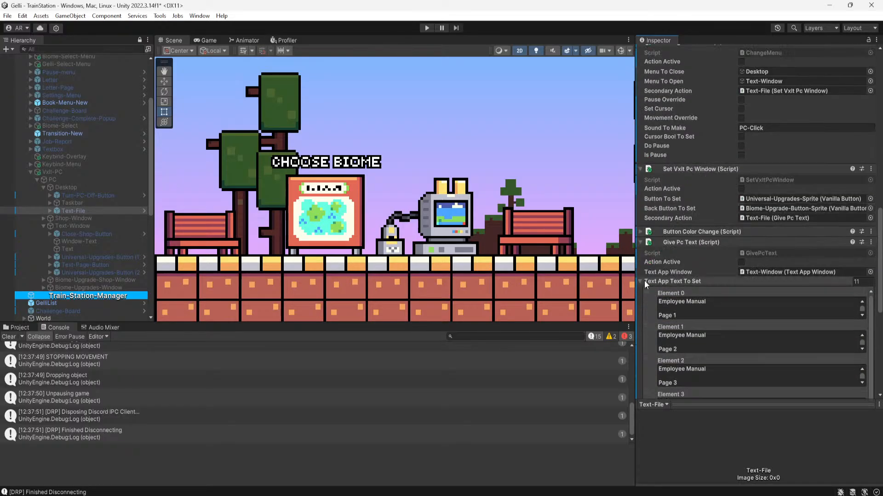
left_click(641, 281)
scroll(487, 156, "down", 2)
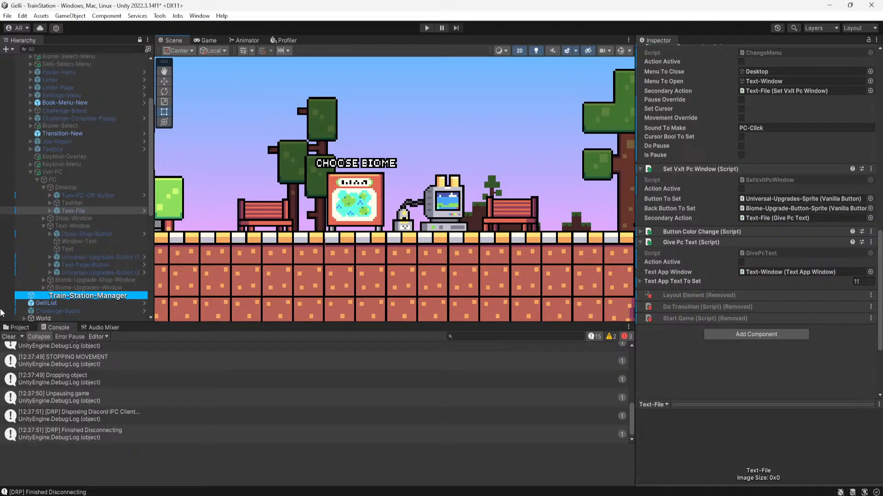
left_click(9, 337)
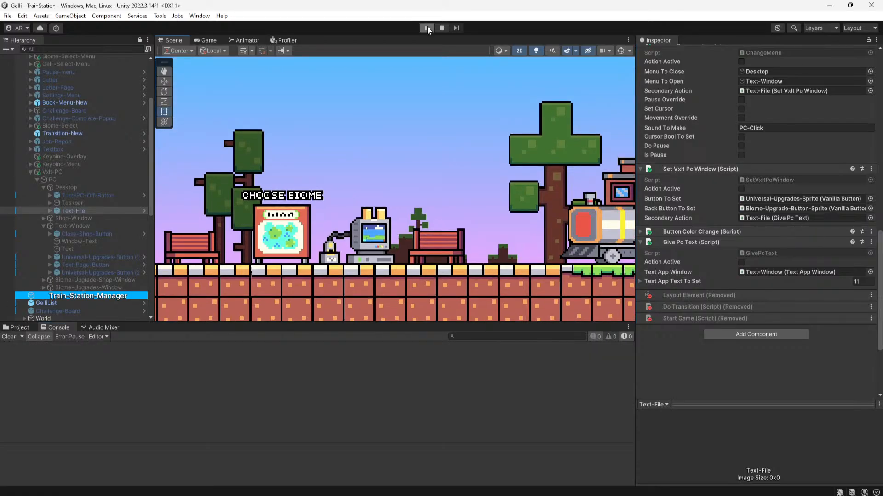
Play-test the game again, open manual.txt on the in-game computer and advance quickly to page 8
left_click(427, 28)
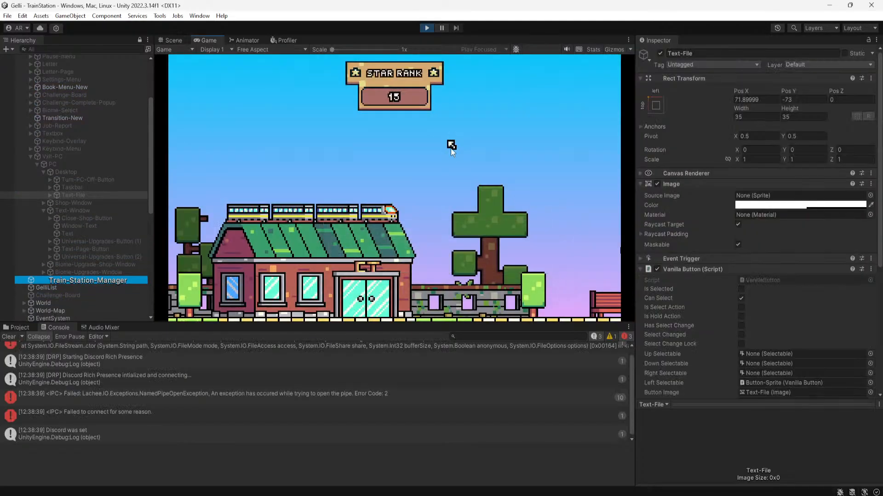
key("e")
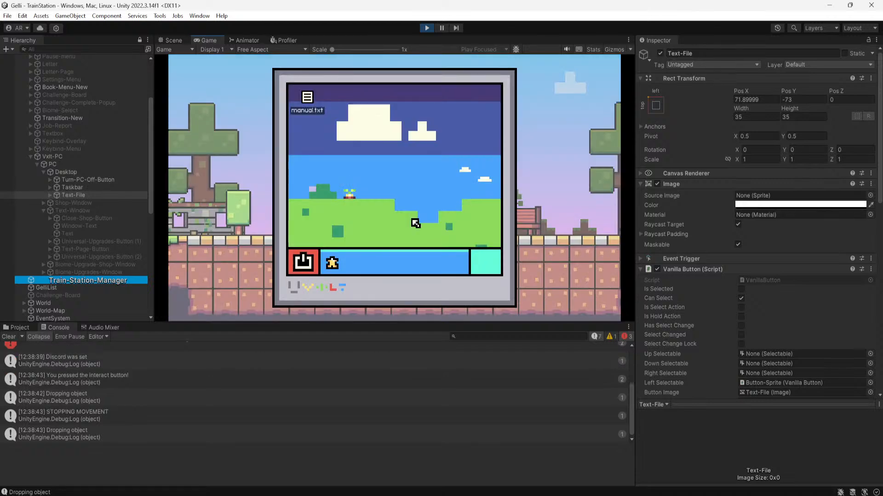
left_click(305, 94)
left_click(491, 260)
left_click(490, 259)
left_click(490, 259)
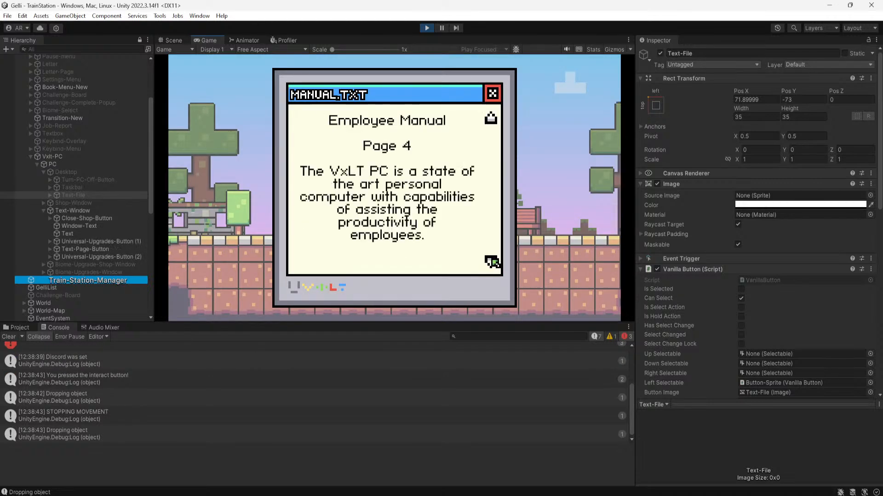
left_click(490, 259)
left_click(490, 260)
left_click(490, 260)
left_click(491, 260)
Page back through manual.txt, close it and shut down the in-game computer
left_click(491, 120)
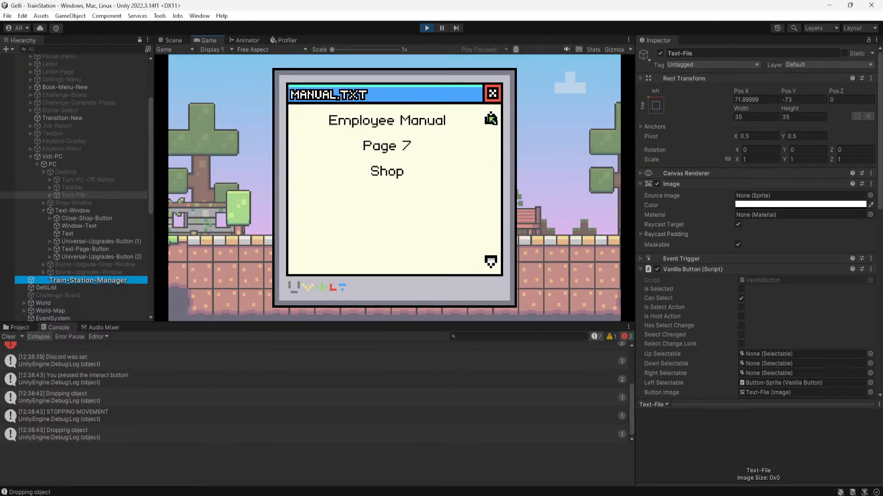
left_click(491, 119)
left_click(491, 119)
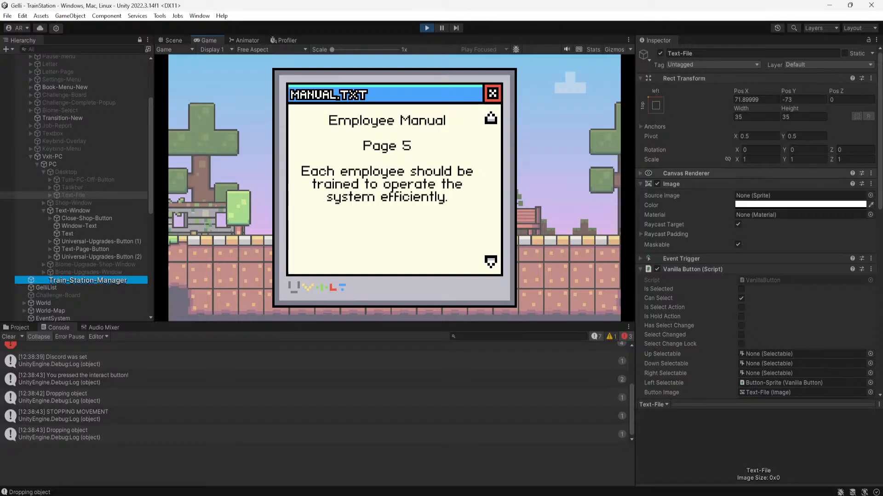
left_click(492, 95)
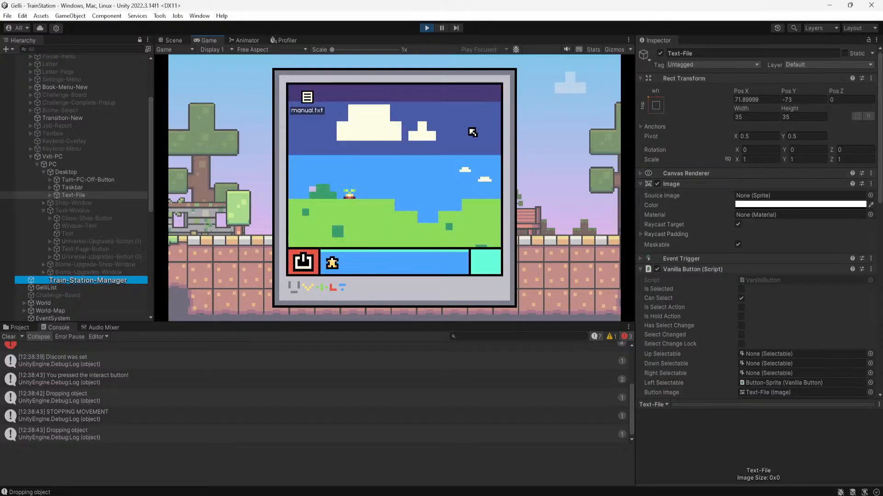
left_click(304, 260)
Pause the game, view its Settings screen and leave it again
key("Escape")
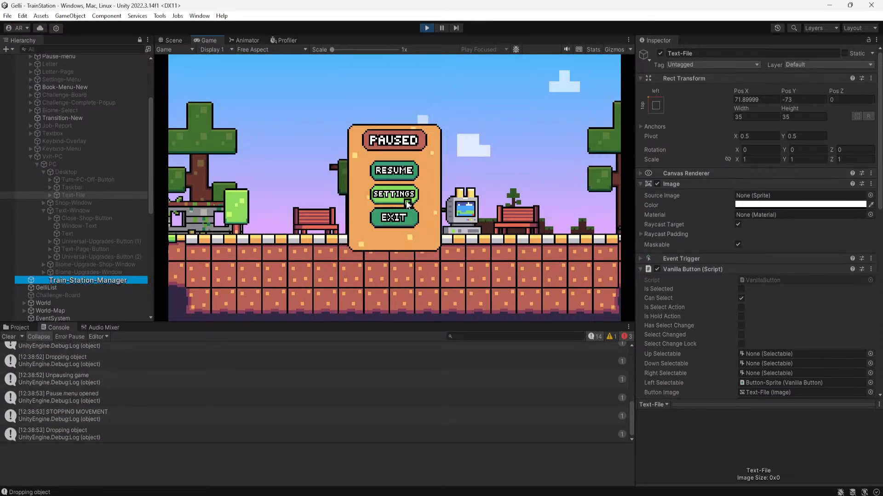
left_click(394, 194)
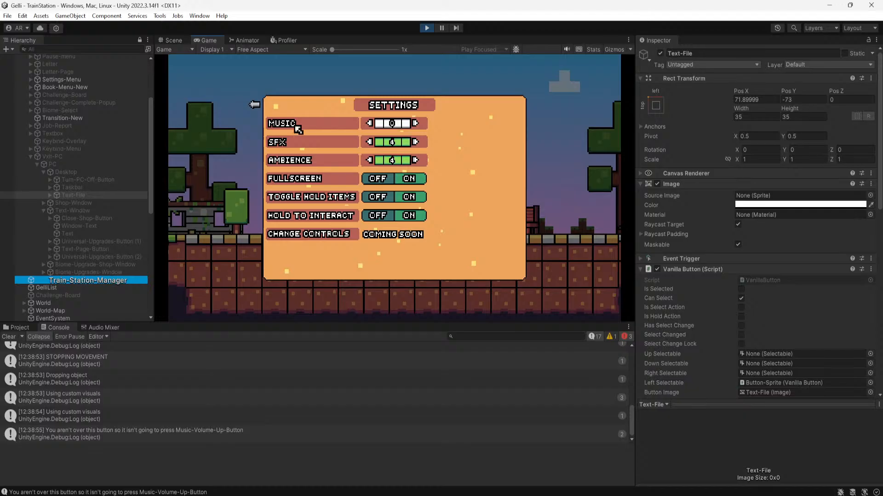
left_click(255, 105)
Reopen manual.txt on the in-game computer and advance through the pages to page 11
left_click(459, 209)
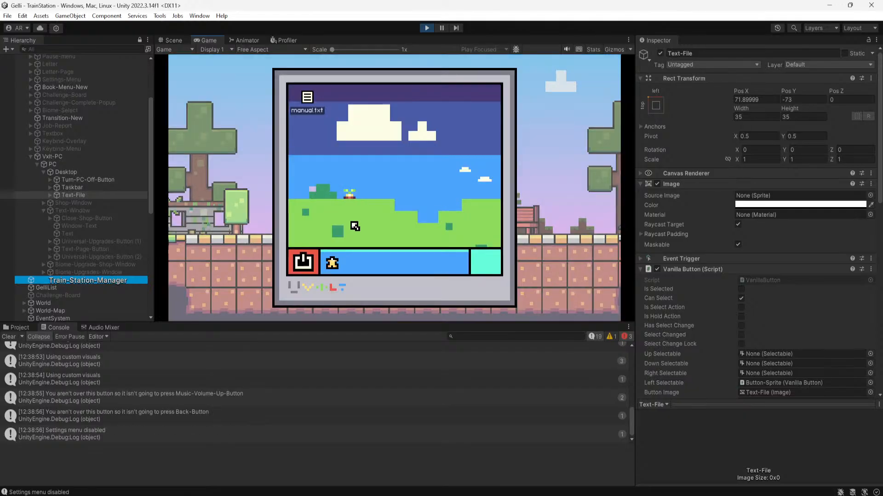
left_click(317, 98)
left_click(492, 264)
left_click(492, 264)
left_click(492, 264)
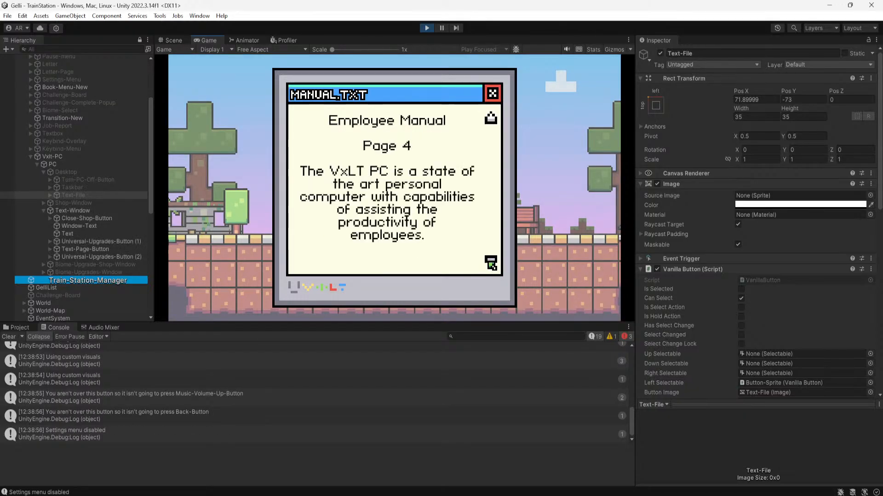
left_click(492, 264)
left_click(492, 264)
left_click(491, 264)
left_click(492, 264)
left_click(491, 264)
left_click(491, 262)
left_click(490, 262)
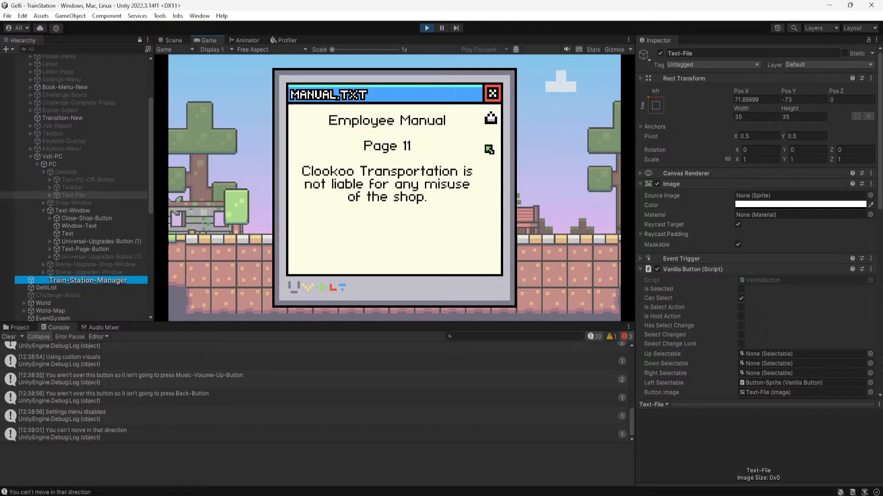
Flip between pages 10 and 11 of the manual and page back to compare their order and text
left_click(492, 119)
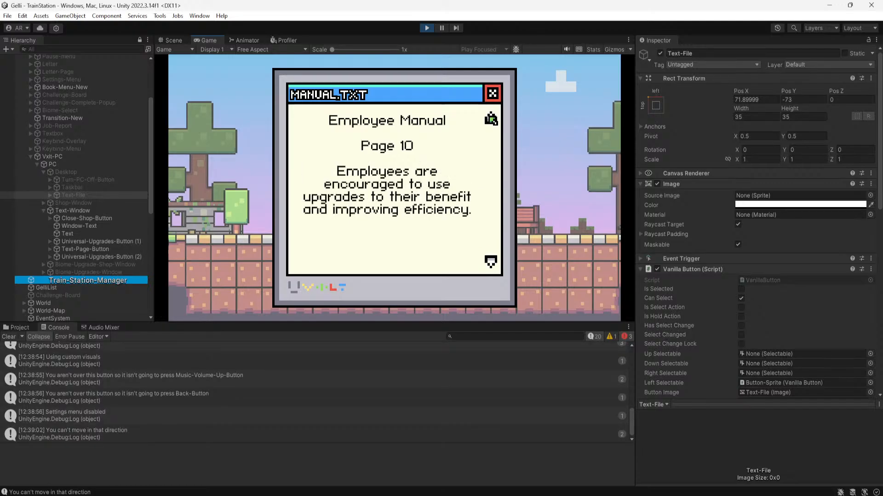
left_click(492, 263)
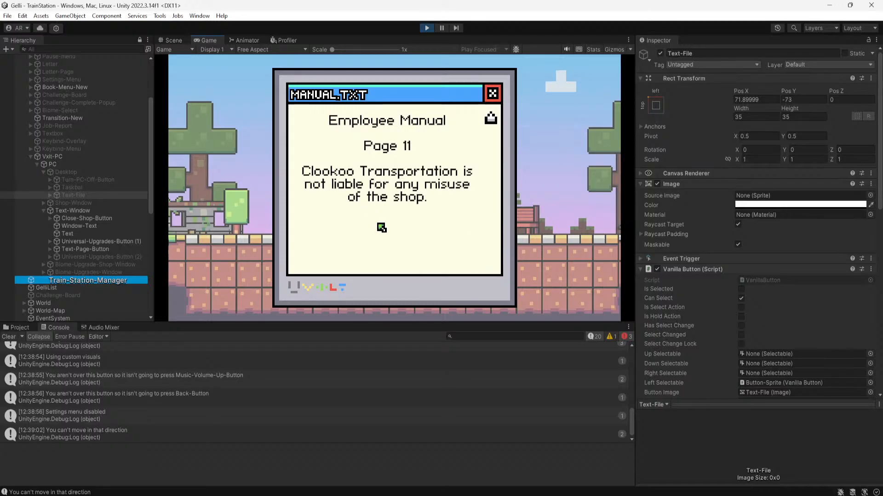
left_click(491, 118)
left_click(491, 119)
Close manual.txt, leave the in-game computer and end the play-test
left_click(492, 93)
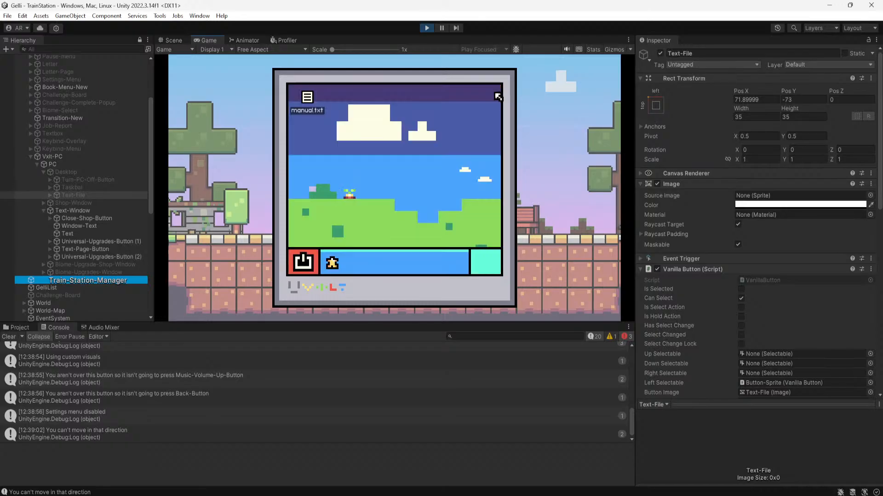
key("Escape")
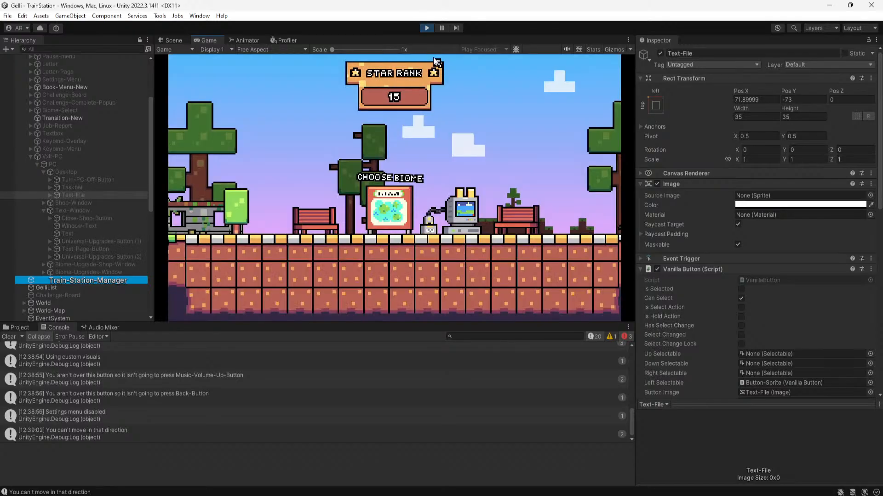
left_click(426, 28)
In Text-File's Text App Text To Set list, move Element 8, the page about misuse of upgrades, to the end
scroll(667, 307, "down", 15)
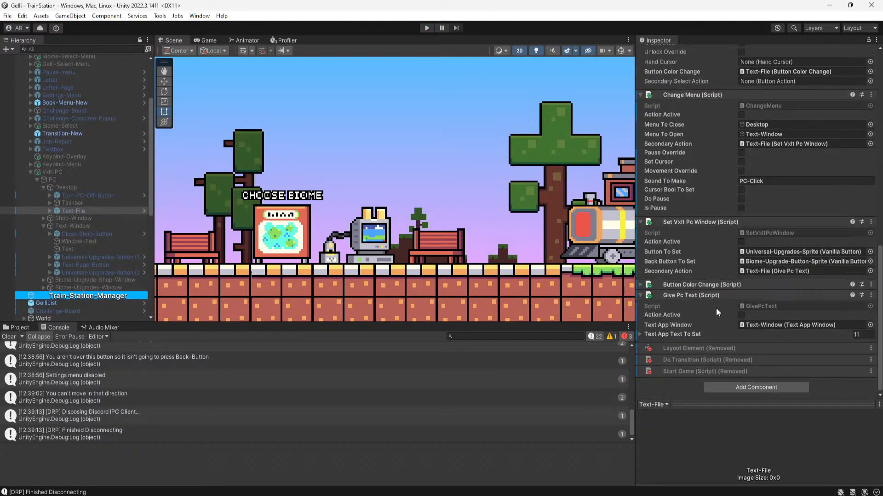
left_click(662, 335)
scroll(652, 349, "down", 2)
scroll(650, 347, "down", 7)
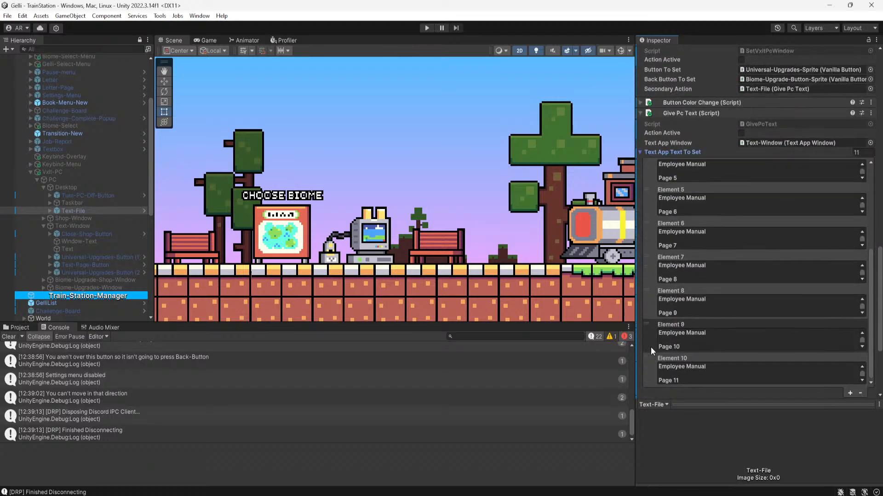
scroll(693, 255, "down", 1)
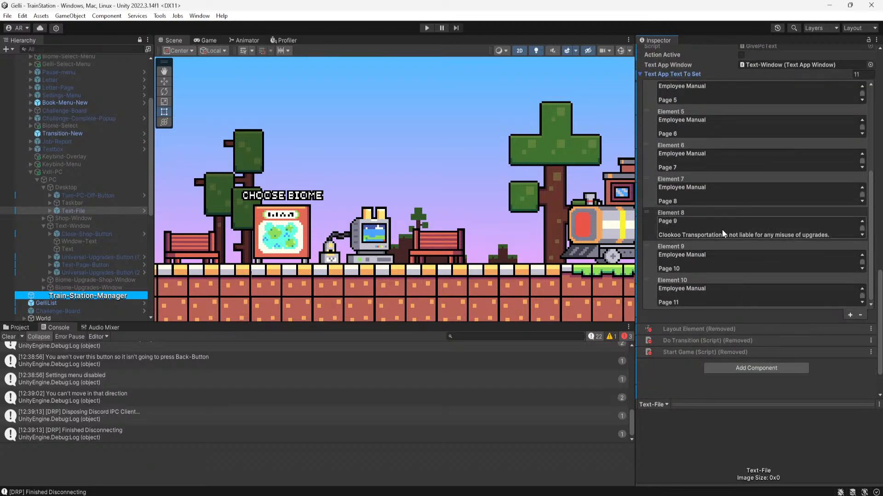
left_click_drag(647, 211, 663, 285)
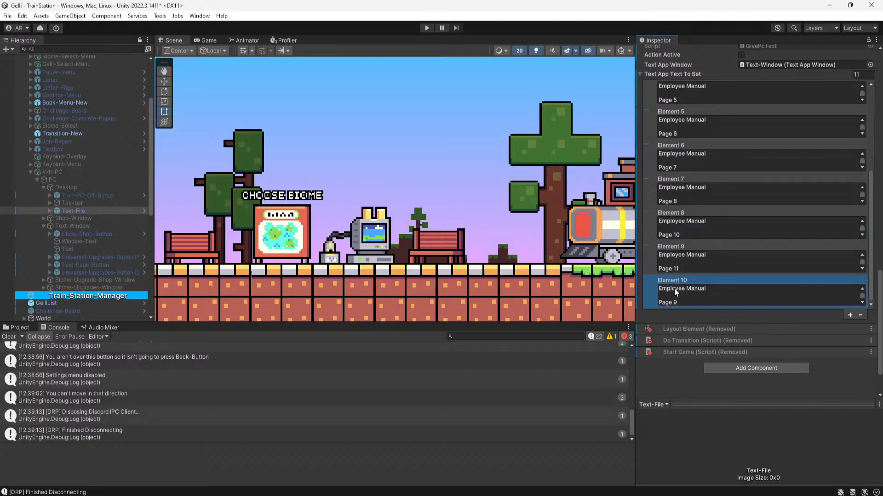
Renumber the last element, the page about misuse of upgrades, as "Page 11"
scroll(689, 290, "down", 1)
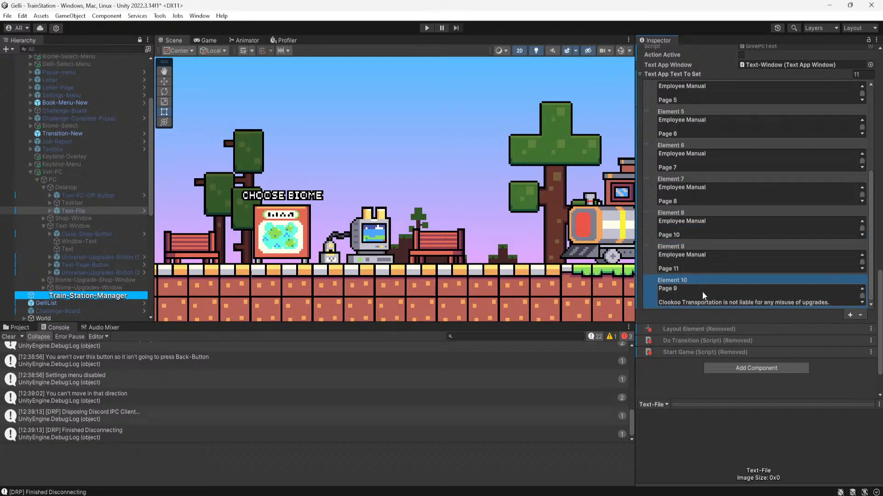
scroll(702, 292, "up", 1)
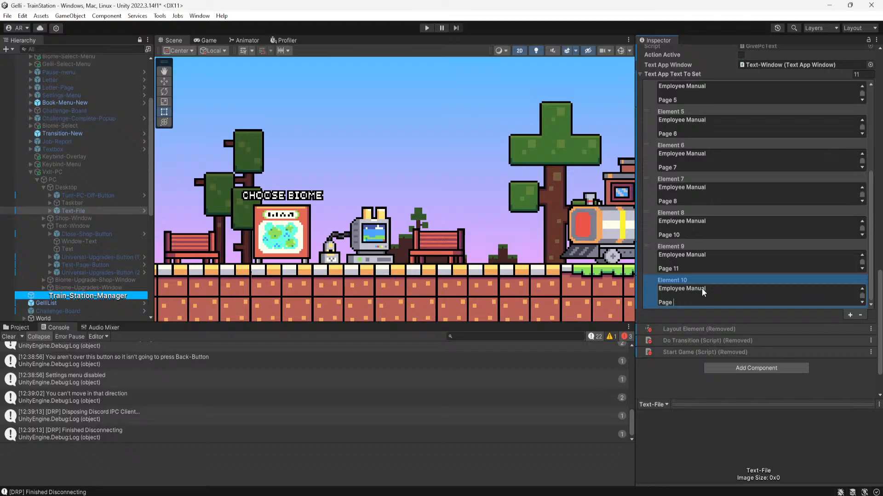
scroll(701, 257, "down", 1)
type("11")
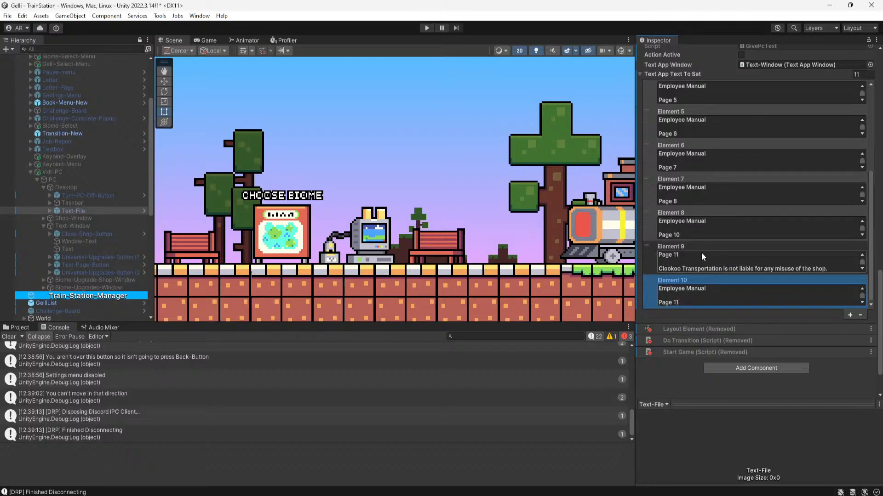
Move the page about misuse of the shop above the "Page 10" element and renumber it "Page 9"
left_click_drag(653, 246, 649, 216)
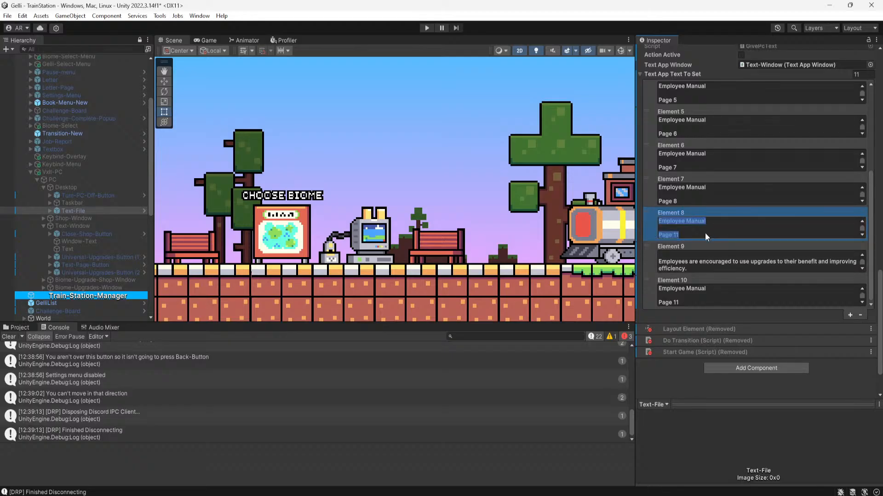
scroll(705, 233, "down", 1)
left_click(710, 222)
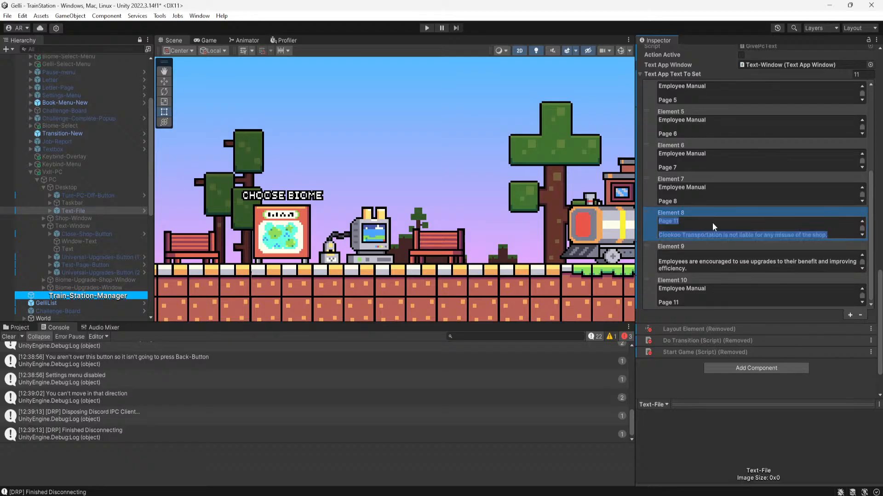
type("Employee Manual  Page 10")
key("BackSpace")
key("BackSpace")
type("9")
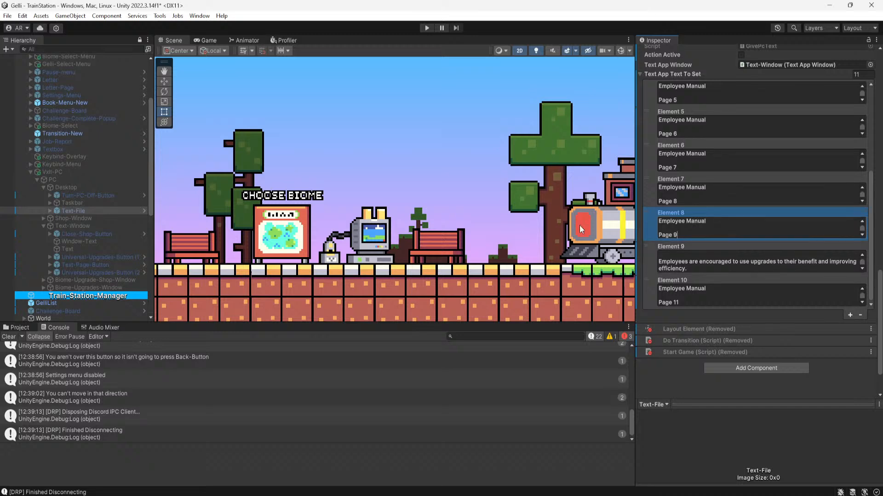
Play-test the game again, move to the in-game computer and open manual.txt
left_click(427, 29)
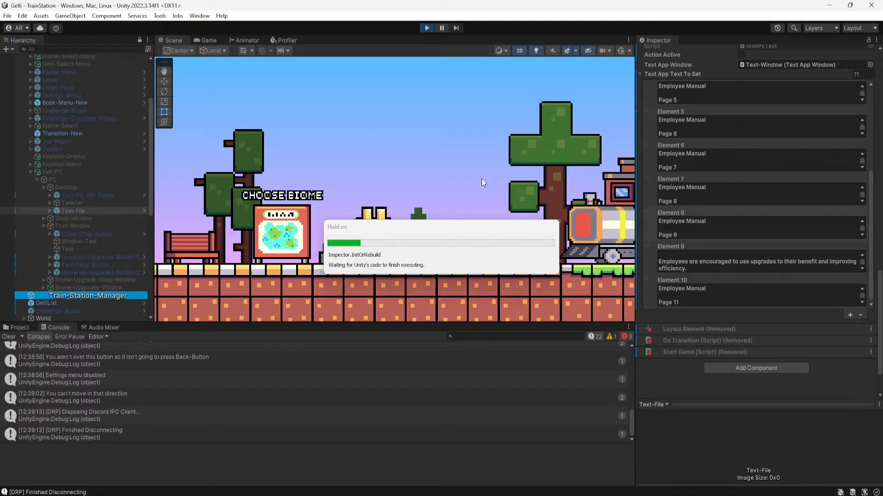
key("shift+d")
key("shift+s")
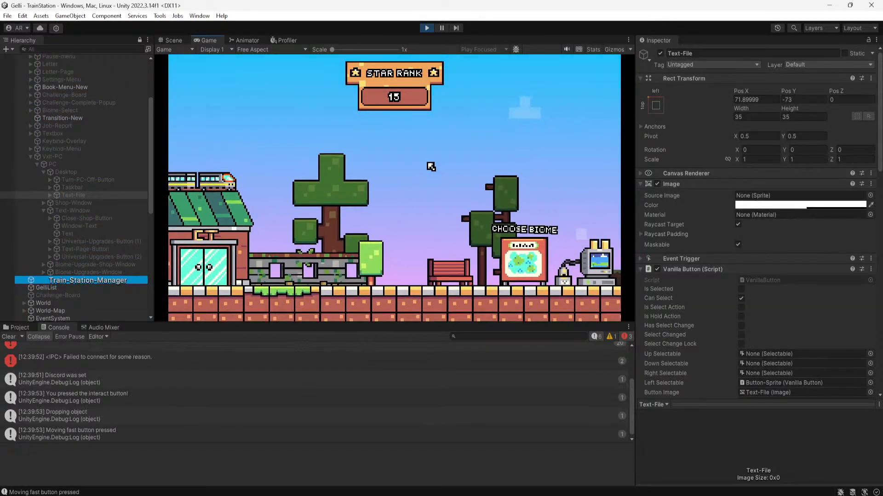
left_click(419, 217)
double_click(294, 94)
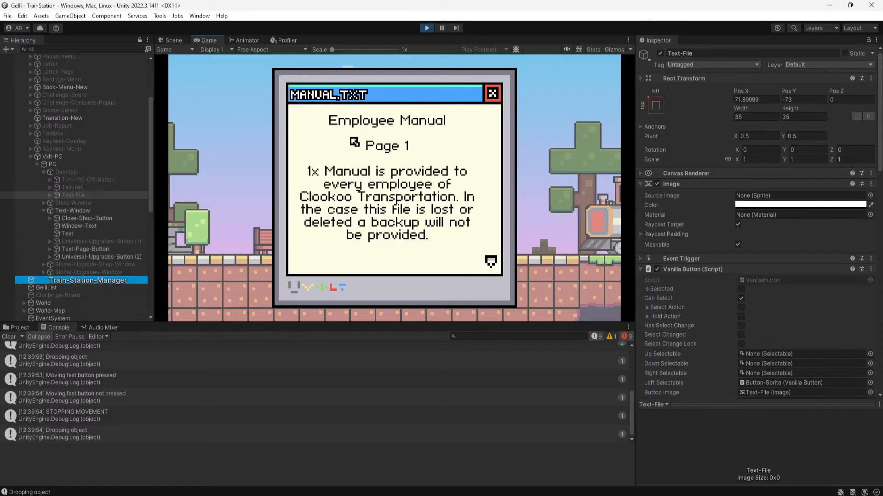
Read through the manual from page 1 to page 11, then close it and turn off the in-game computer
left_click(491, 261)
left_click(491, 262)
left_click(490, 261)
left_click(491, 262)
left_click(490, 261)
left_click(491, 262)
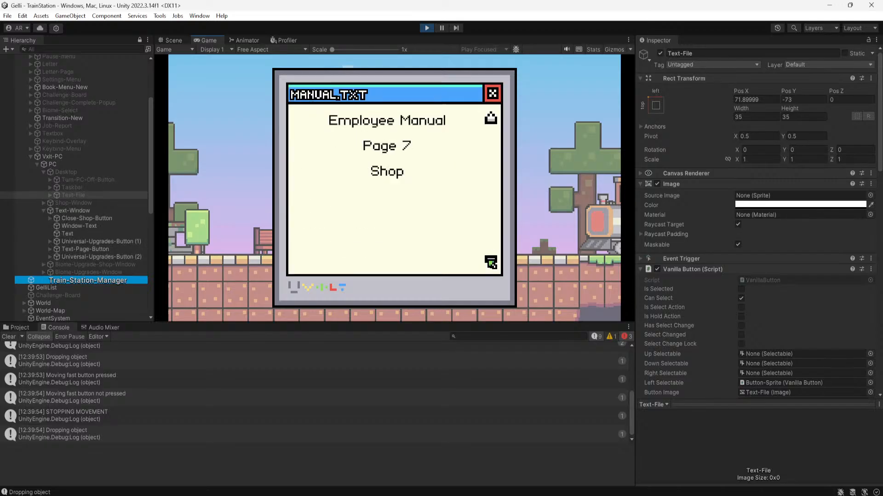
left_click(490, 261)
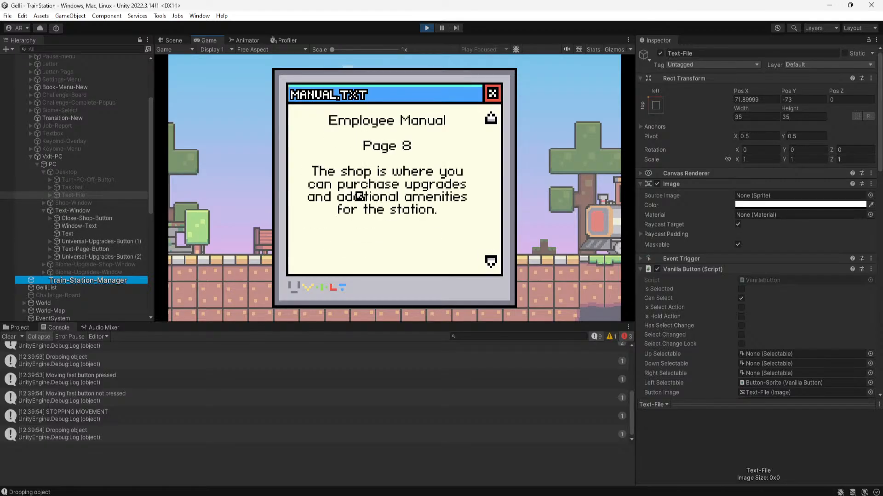
left_click(490, 263)
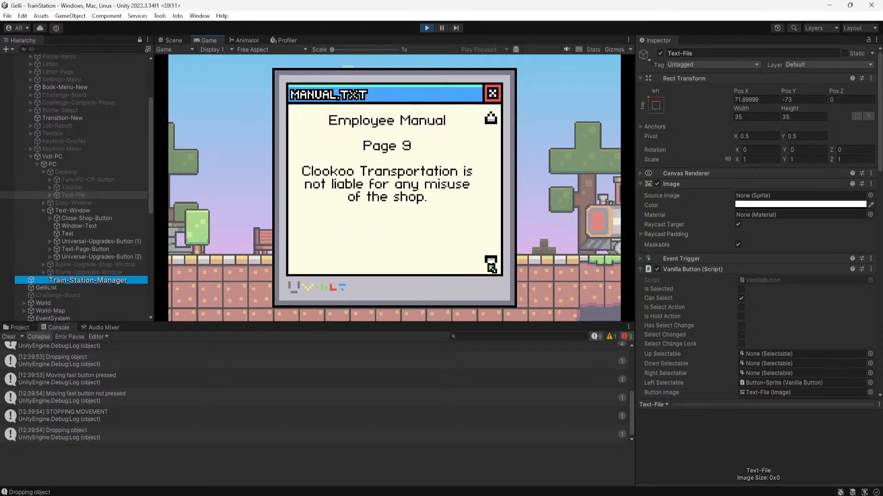
left_click(490, 265)
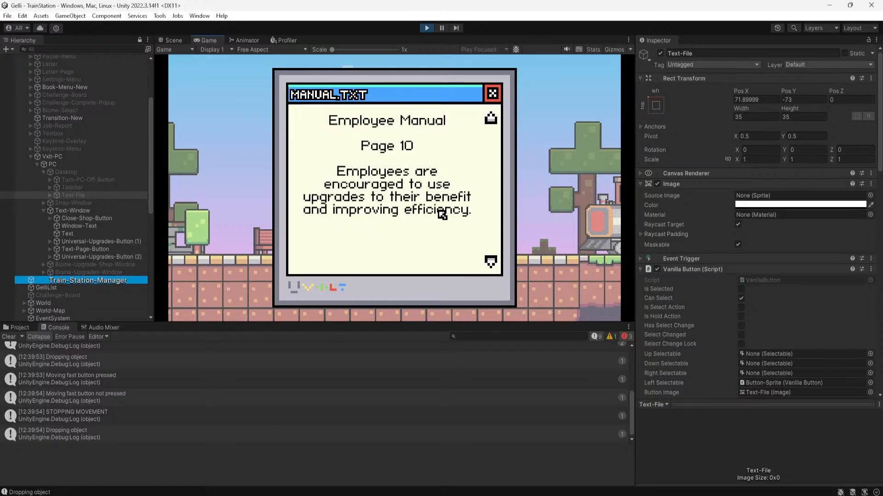
left_click(492, 261)
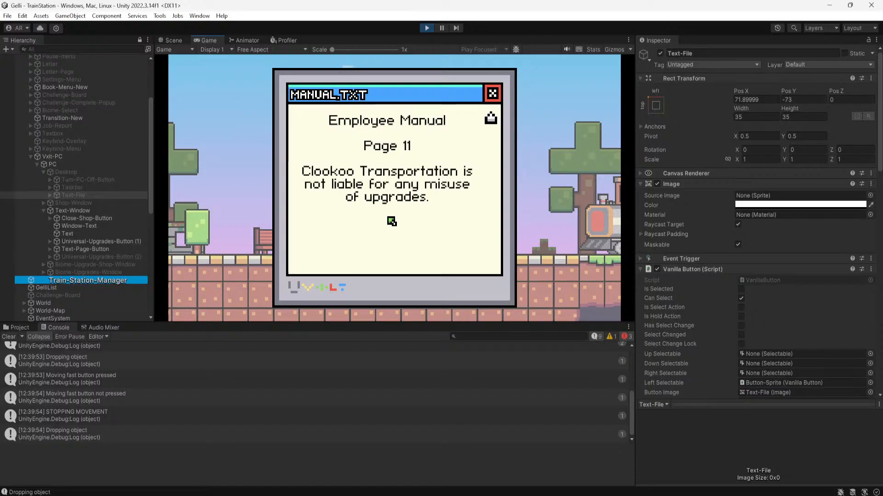
left_click(492, 93)
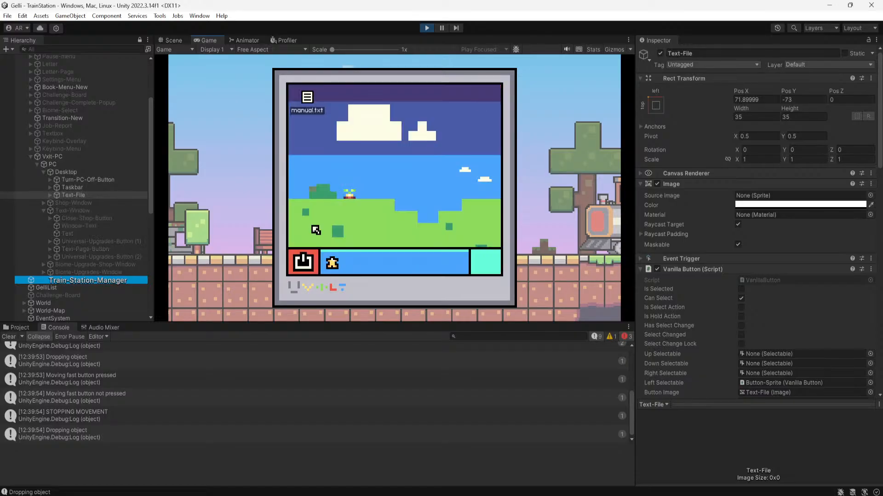
left_click(302, 262)
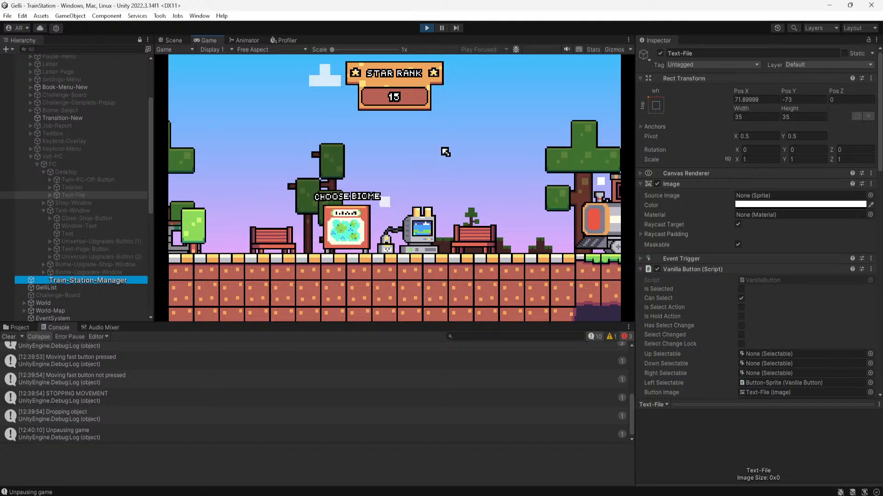
Move around the station, reopen the in-game computer, then open and close the star app on its taskbar
key("shift+d")
key("shift+a")
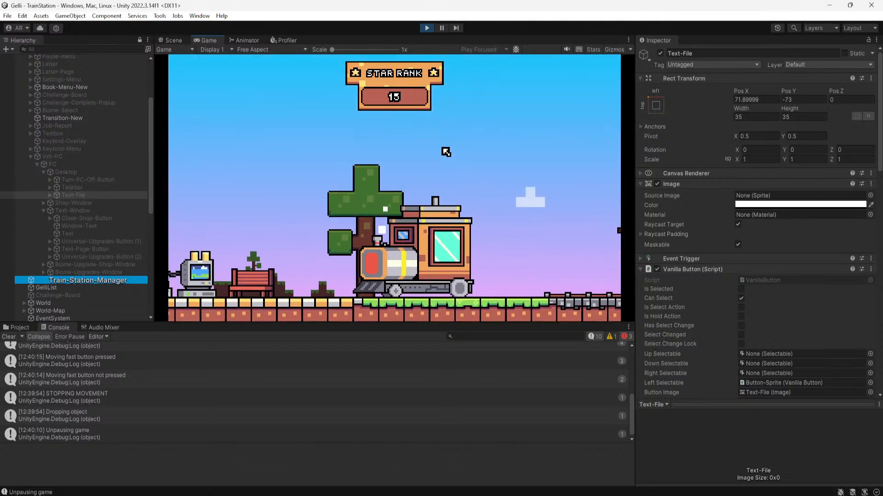
key("d")
left_click(485, 236)
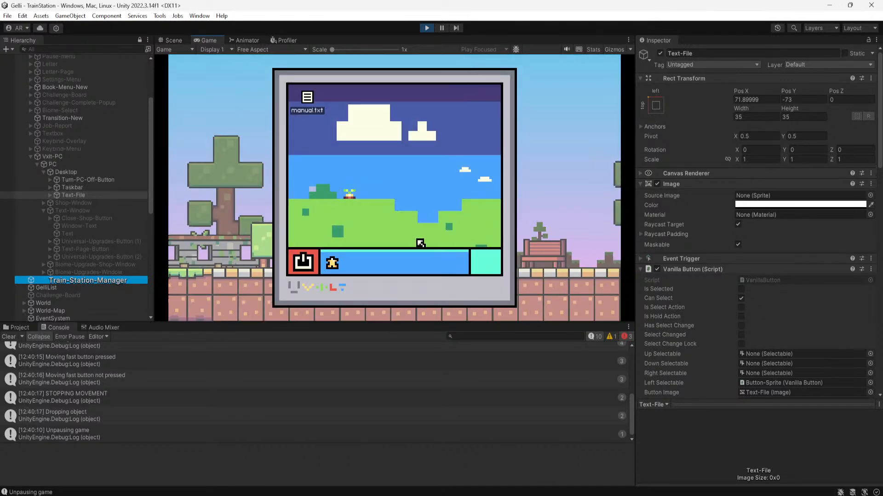
left_click(325, 260)
left_click(491, 94)
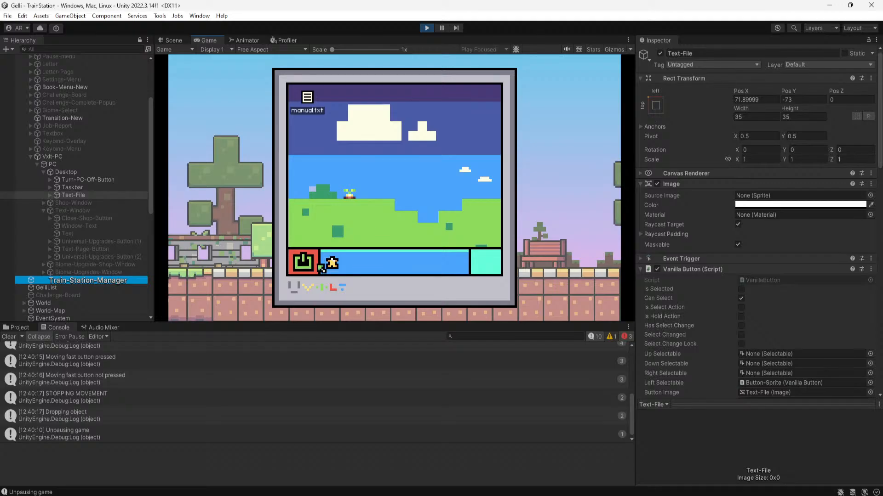
Reopen the star app, go to the biome selection, view the first biome's upgrades, back out and close the app
left_click(330, 261)
left_click(347, 216)
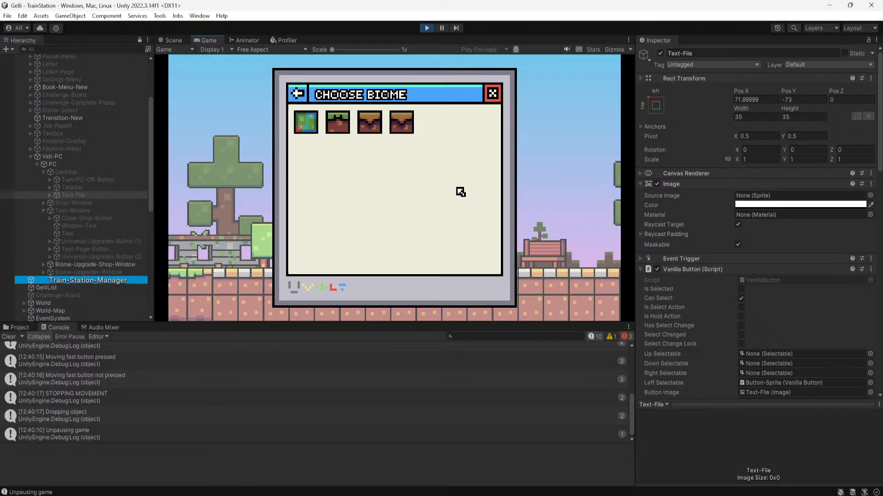
left_click(309, 129)
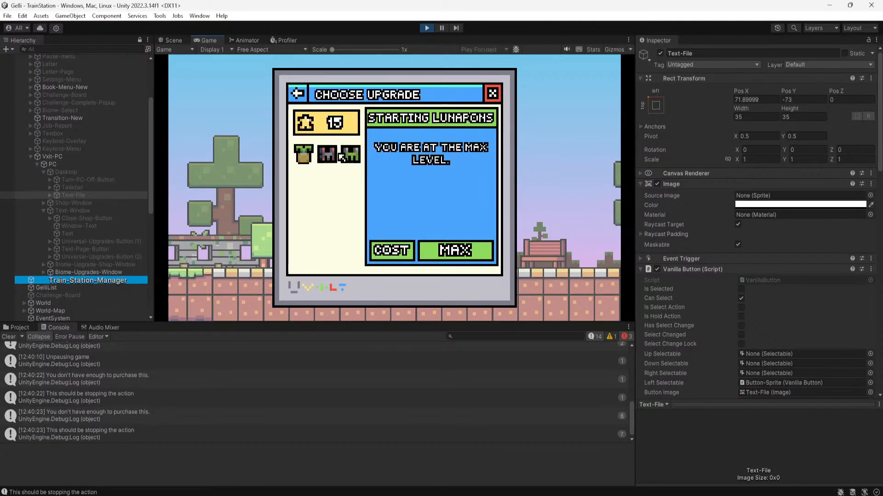
left_click(298, 94)
left_click(298, 94)
left_click(491, 95)
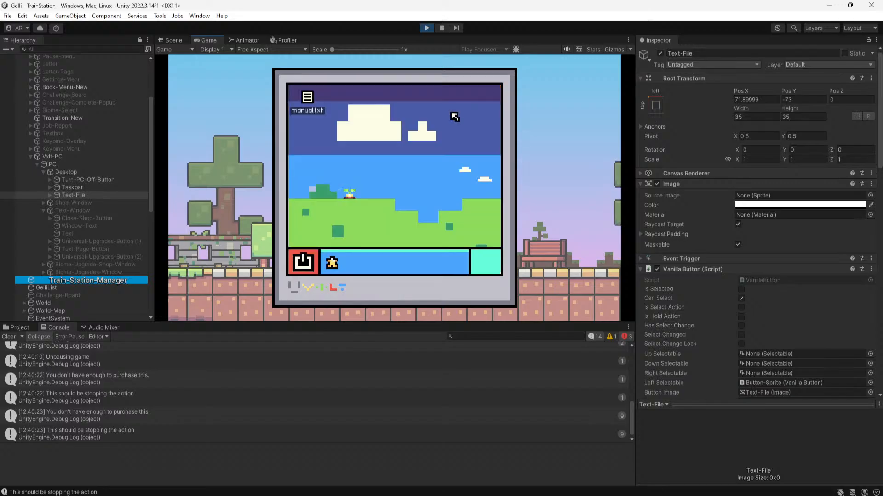
Turn off the in-game computer, pause the game and stop the play-test
left_click(302, 261)
key("Escape")
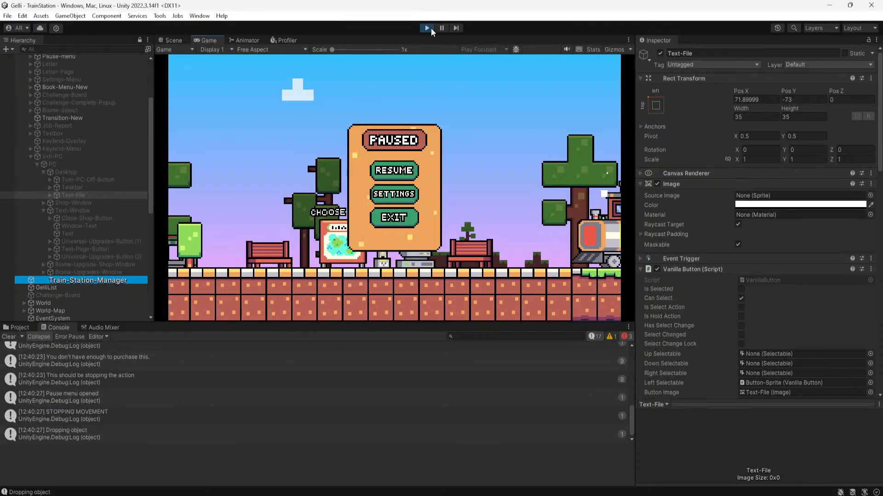
left_click(430, 28)
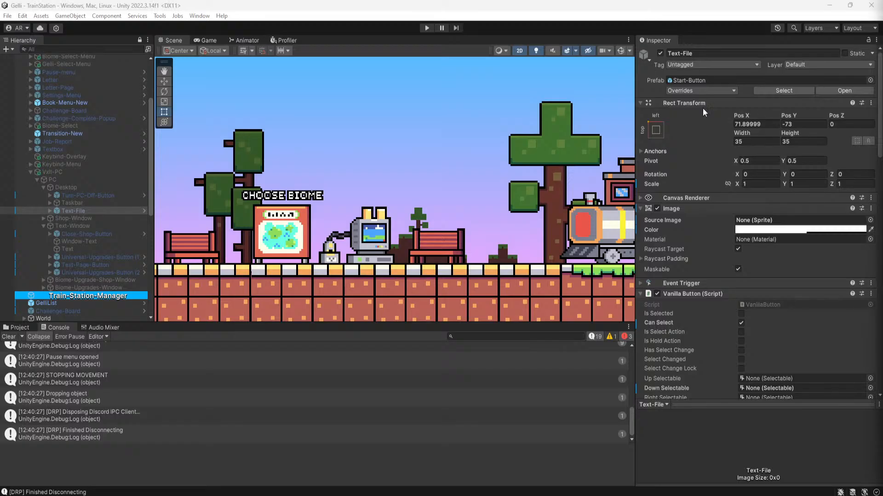
scroll(107, 201, "up", 3)
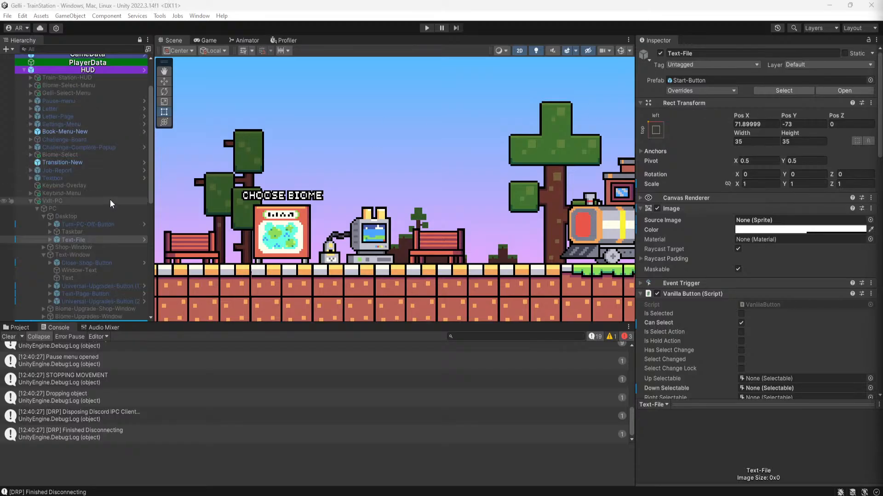
scroll(111, 199, "down", 3)
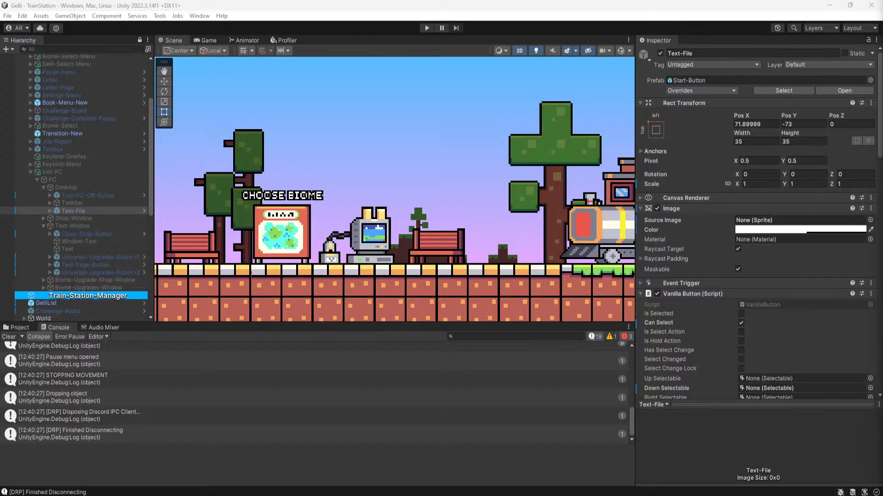
scroll(528, 120, "down", 8)
middle_click_drag(487, 134, 391, 170)
scroll(467, 157, "up", 2)
scroll(381, 174, "up", 3)
Move the GivePcText script from the Assets root into the Scripts folder
left_click(17, 327)
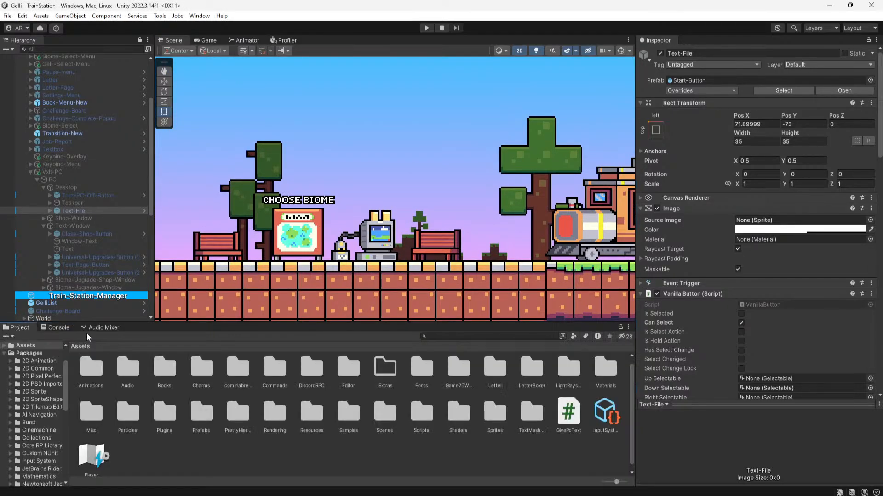
left_click(288, 457)
left_click_drag(569, 413, 422, 412)
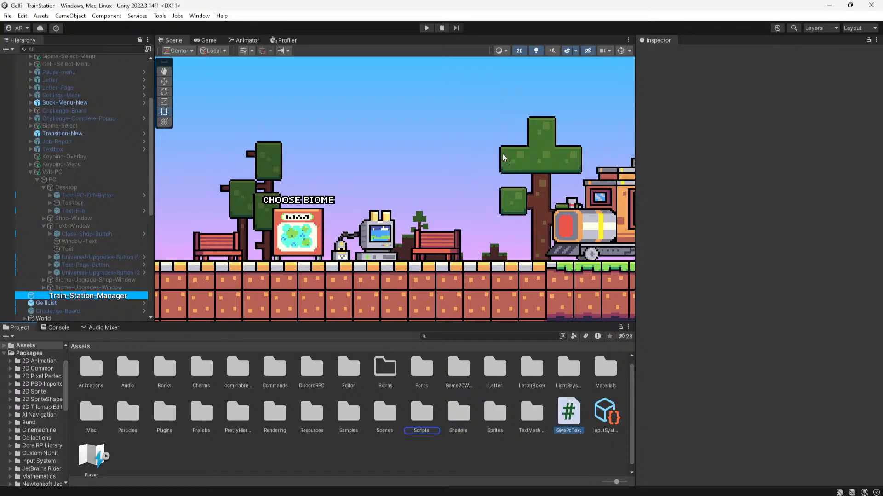
scroll(423, 175, "down", 2)
scroll(423, 175, "up", 2)
scroll(420, 176, "down", 3)
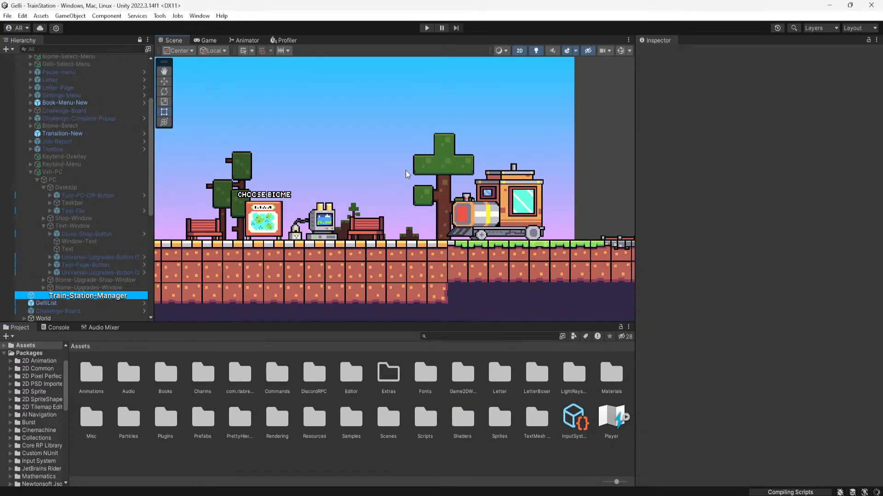
scroll(88, 145, "up", 3)
scroll(55, 193, "down", 2)
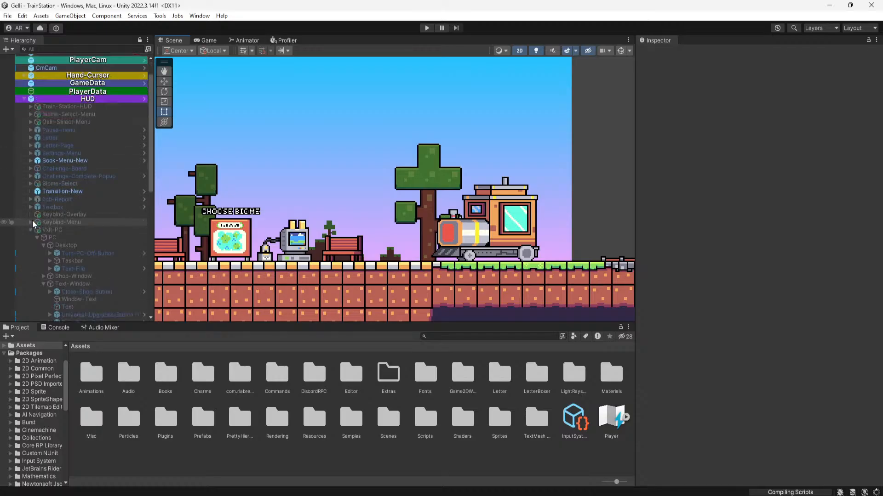
Collapse the Vxlt-PC, HUD and Vxlt-PC-Train-Station objects in the scene hierarchy
left_click(42, 218)
left_click(38, 209)
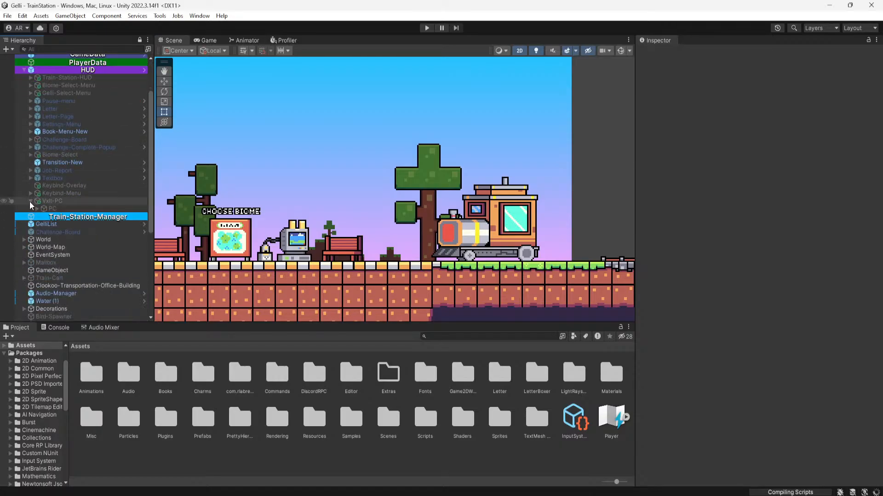
left_click(31, 201)
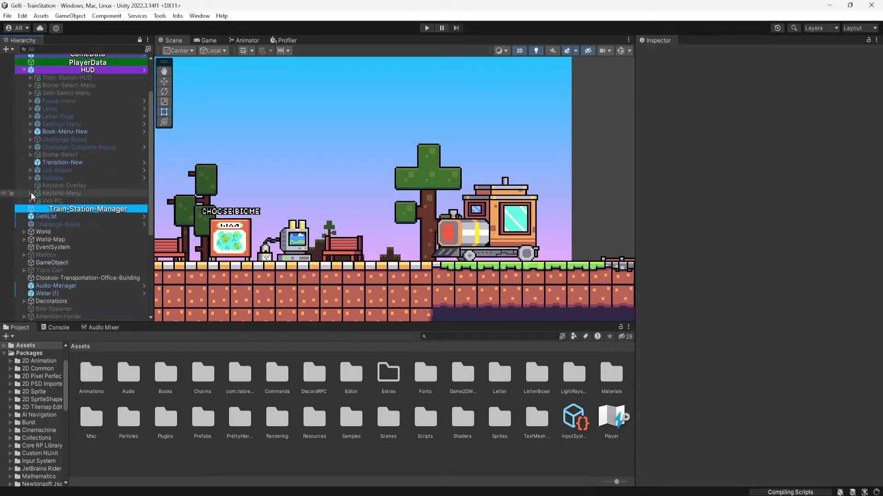
left_click(24, 70)
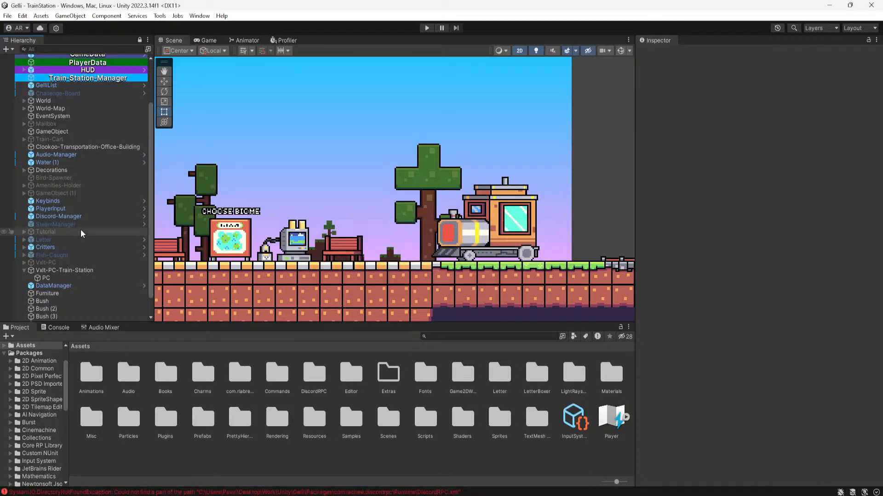
left_click(23, 270)
Clear the console messages and return to the project's Assets folder
left_click(54, 327)
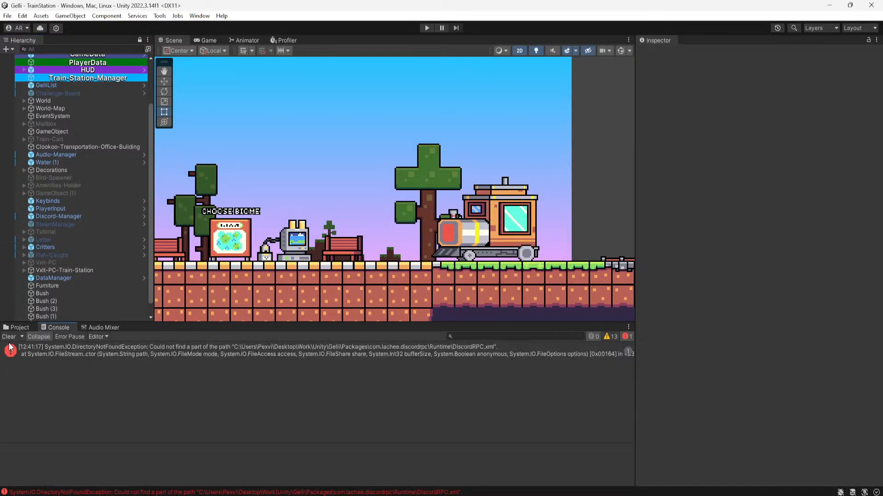
left_click(10, 336)
left_click(16, 327)
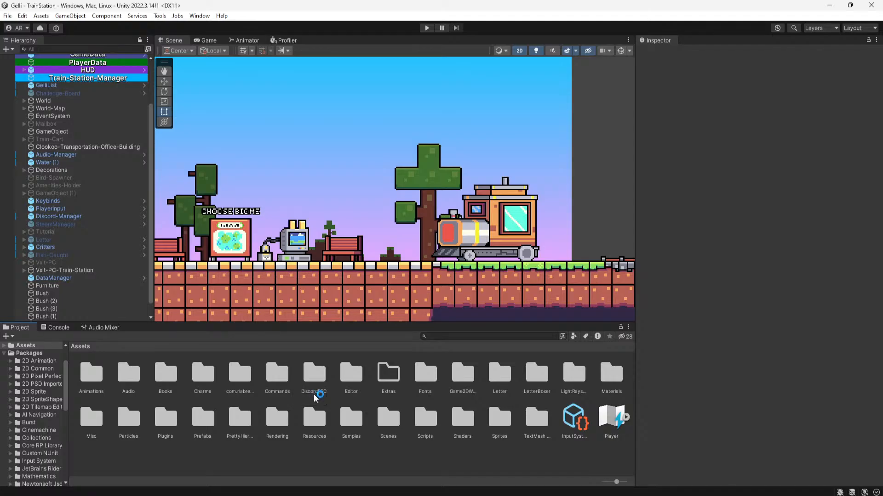
scroll(384, 189, "up", 5)
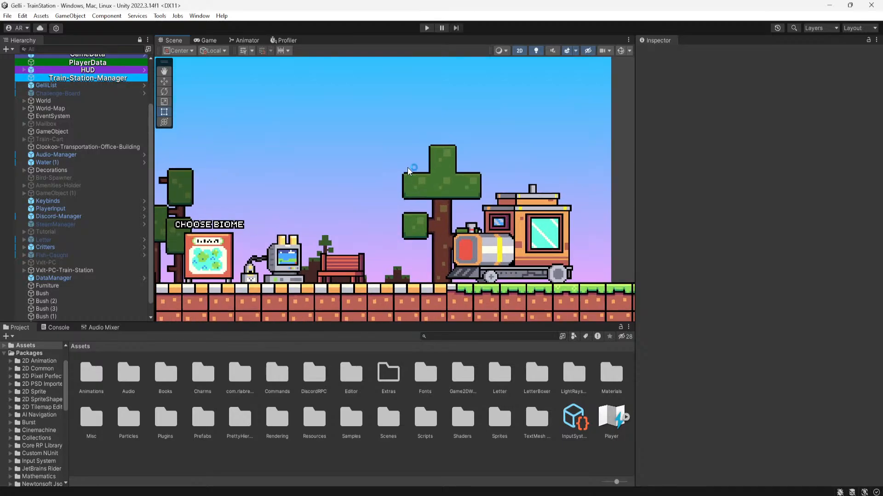
scroll(393, 180, "down", 3)
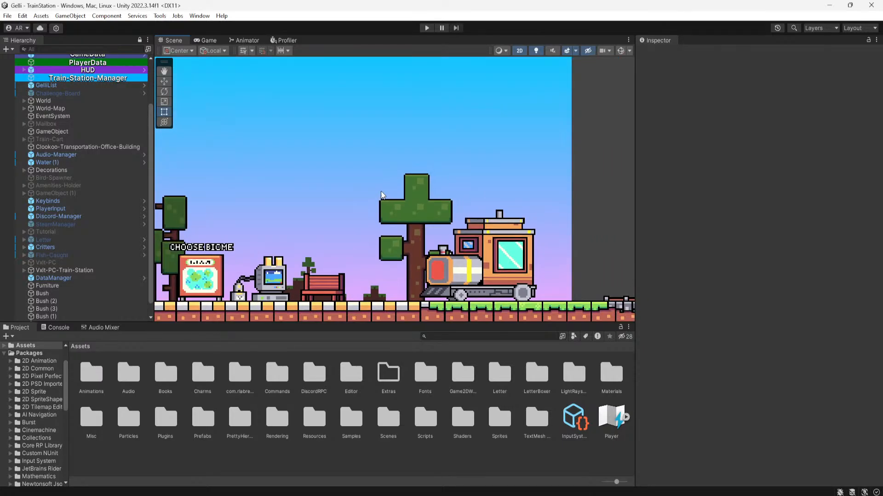
left_click(58, 327)
left_click(17, 328)
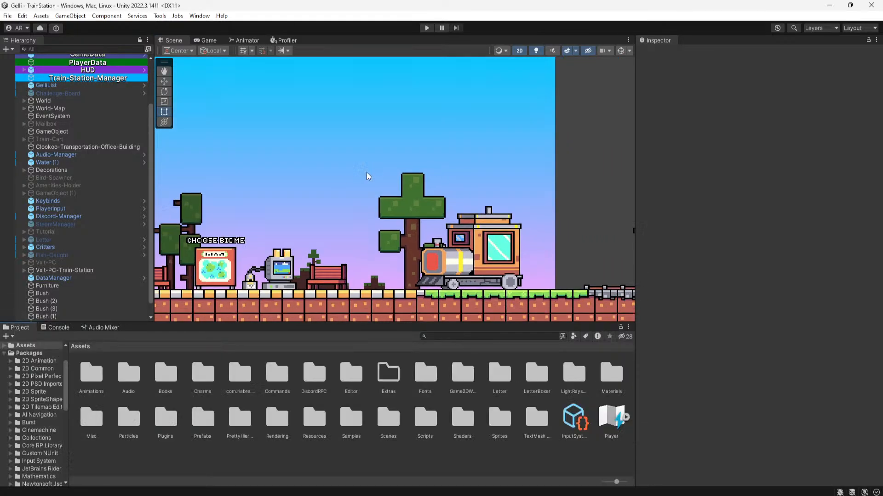
scroll(365, 178, "down", 3)
scroll(353, 180, "up", 3)
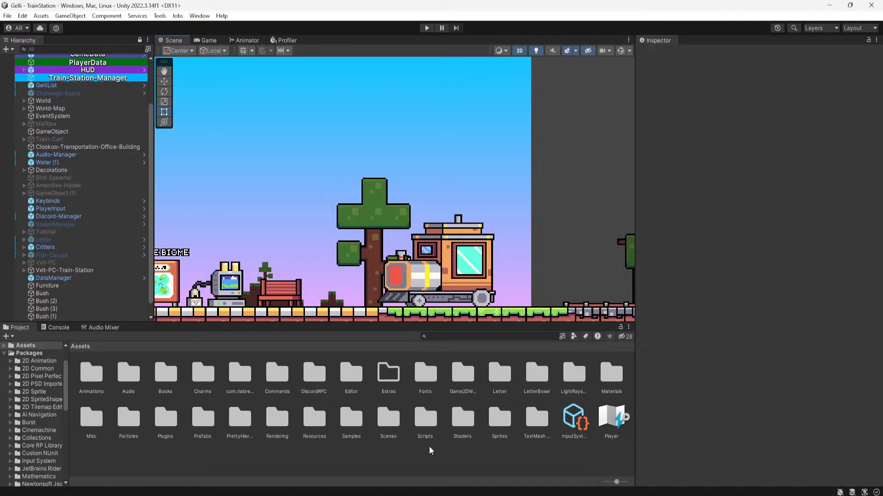
Expand the HUD object in the scene hierarchy and select it to view its child menus and components
scroll(83, 208, "up", 3)
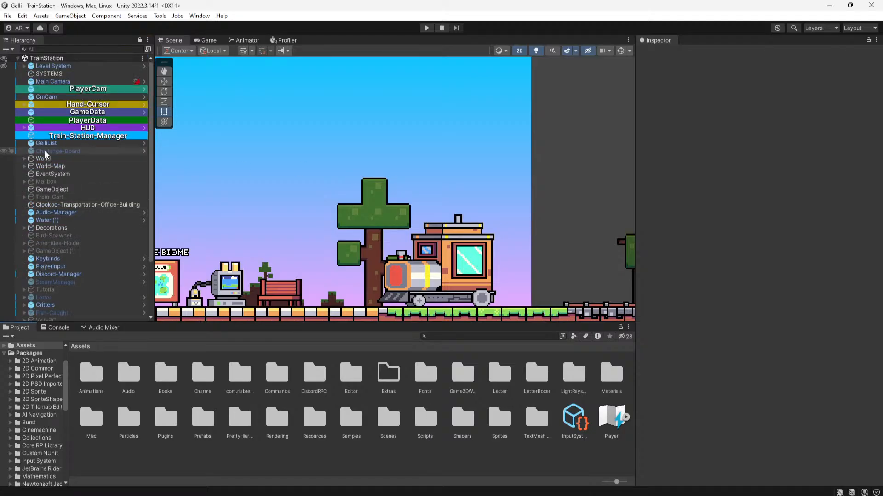
left_click(24, 128)
scroll(84, 195, "down", 3)
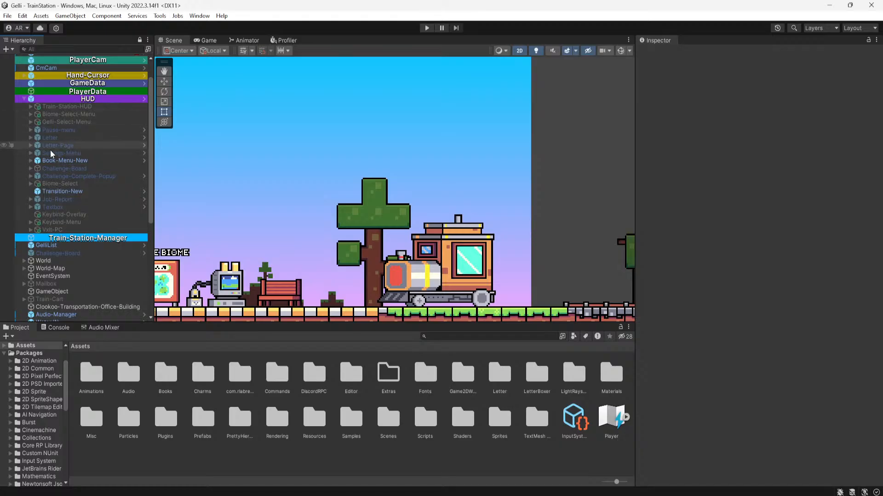
scroll(69, 166, "up", 3)
left_click(61, 130)
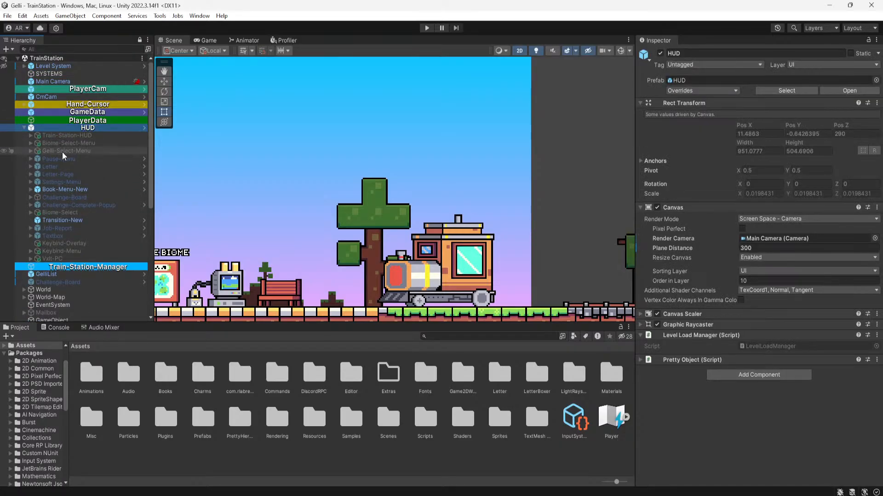
Select Vxlt-PC under the HUD, examine its Menu script's settings, and collapse that component
scroll(67, 193, "down", 3)
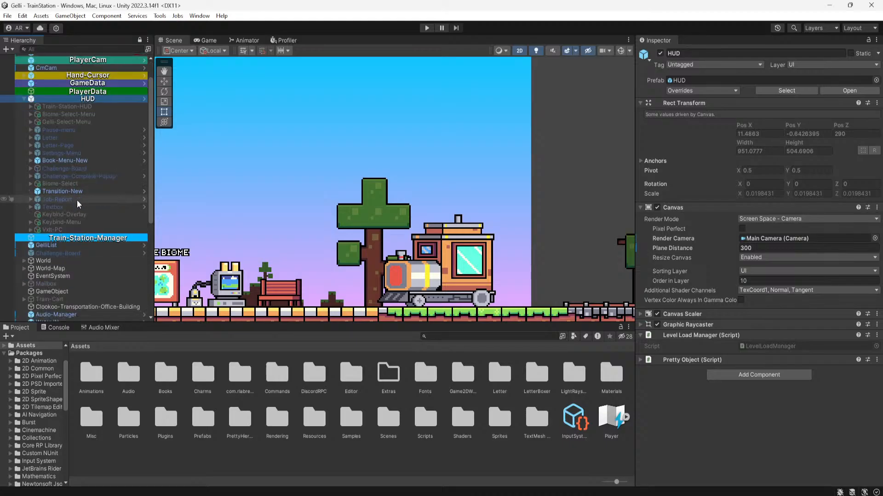
left_click(68, 228)
scroll(699, 235, "down", 3)
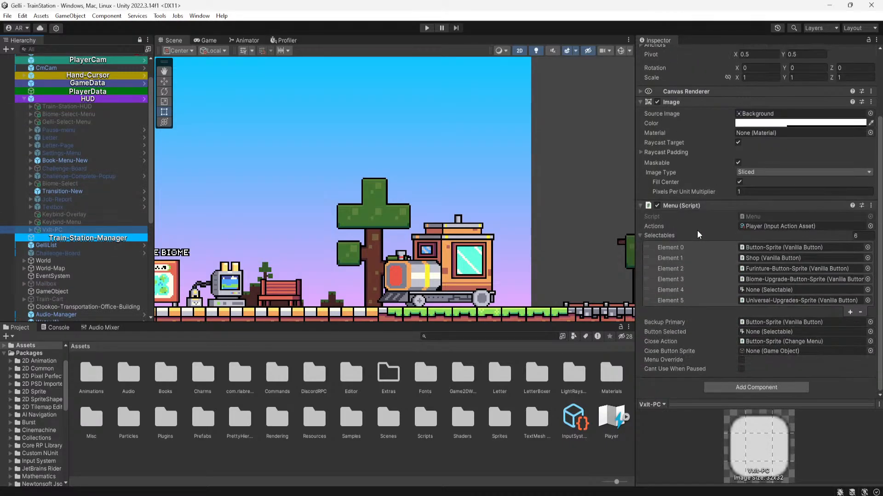
left_click(690, 206)
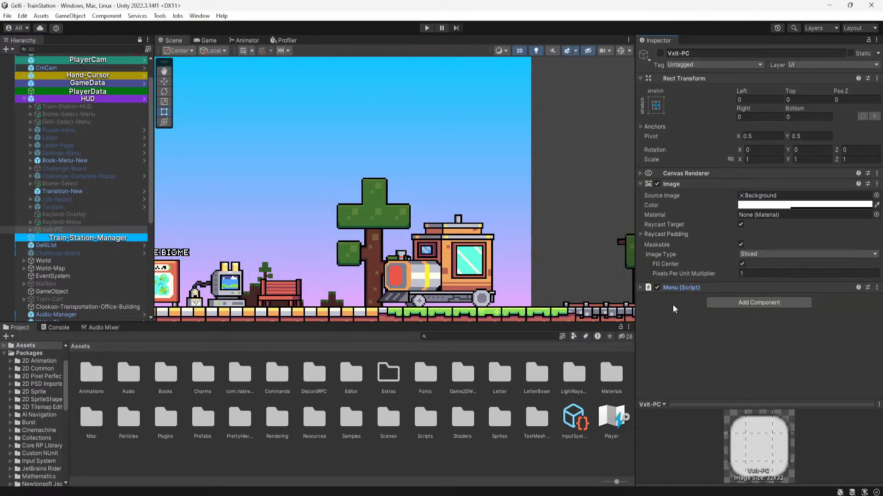
left_click(31, 229)
scroll(41, 224, "down", 3)
key("Left")
scroll(46, 218, "up", 6)
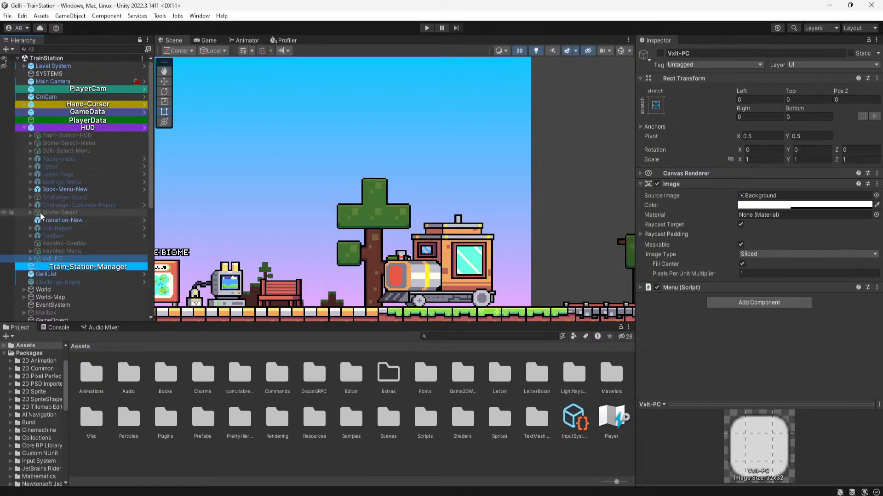
Expand Vxlt-PC down through PC and Text-Window to reveal the child of Close-Shop-Button
left_click(30, 259)
scroll(35, 257, "down", 3)
left_click(38, 209)
scroll(42, 209, "down", 2)
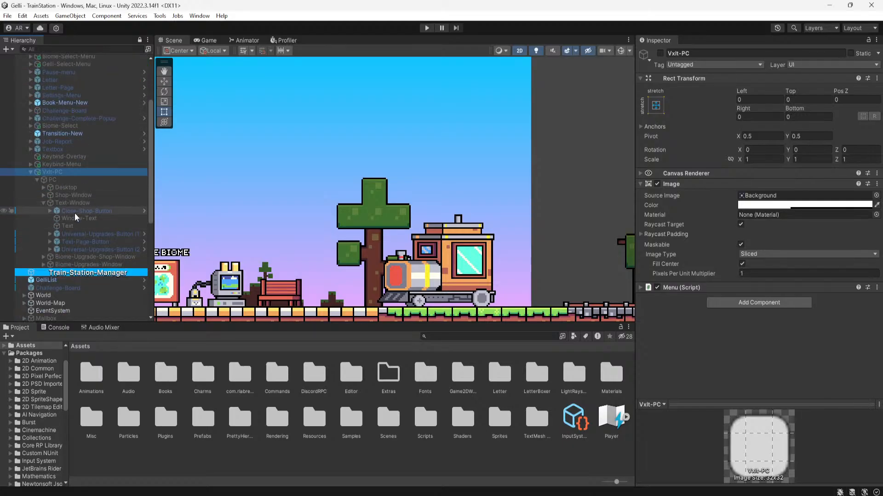
left_click(49, 211)
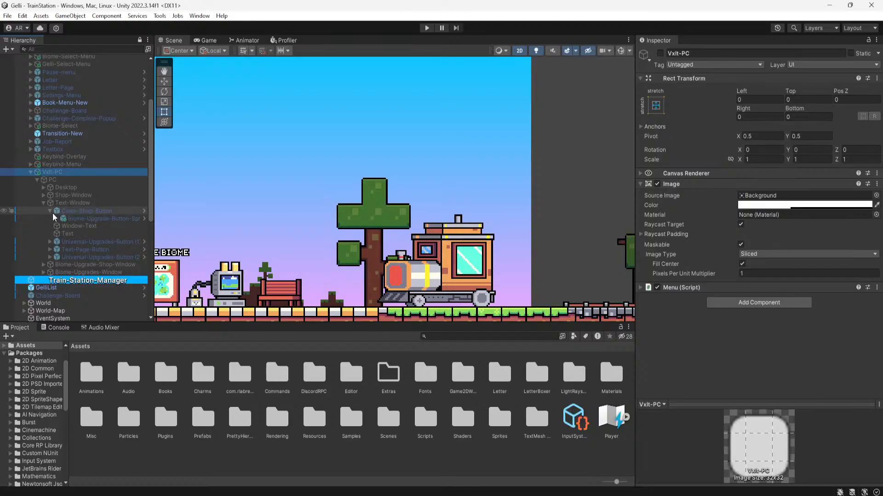
Select Universal-Upgrades-Sprite under Universal-Upgrades-Button (1) in Text-Window and examine its Vanilla Button and Change Text Window scripts
left_click(74, 243)
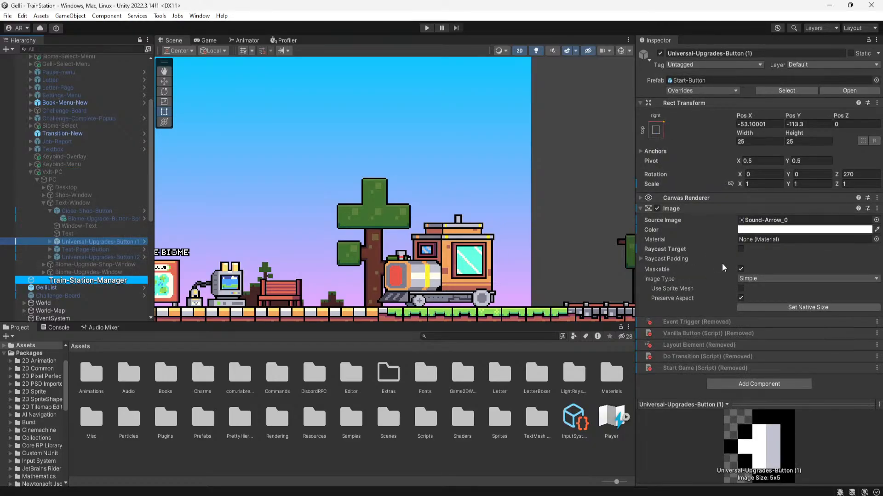
left_click(50, 242)
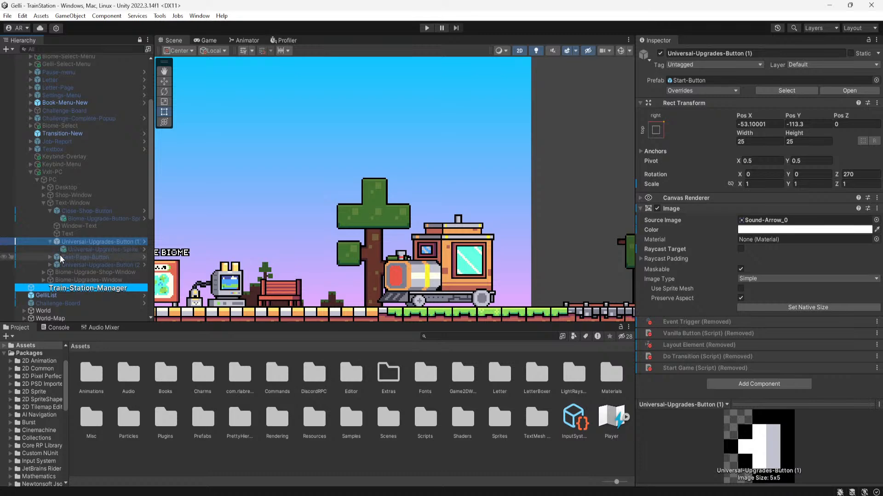
left_click(65, 249)
scroll(678, 262, "down", 10)
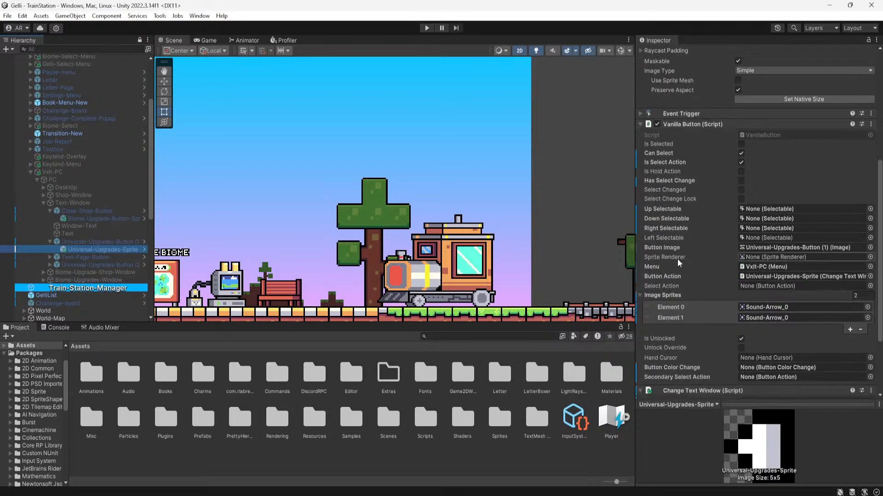
scroll(695, 287, "down", 2)
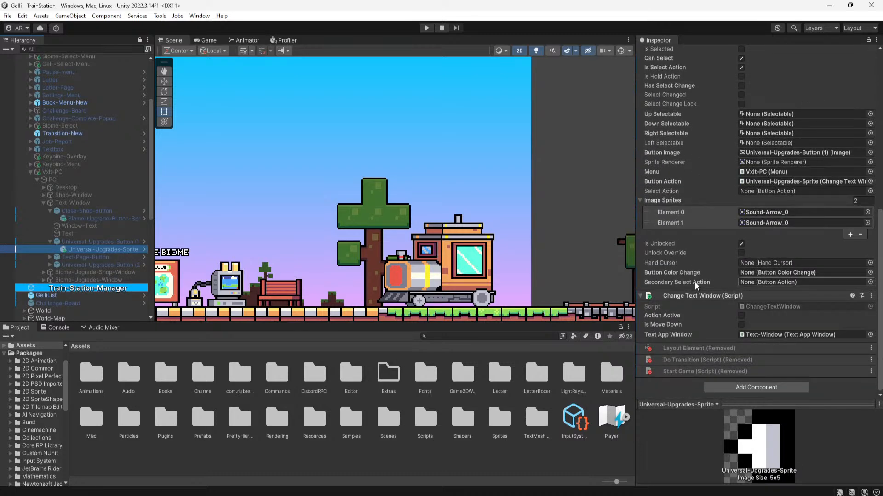
scroll(696, 286, "up", 5)
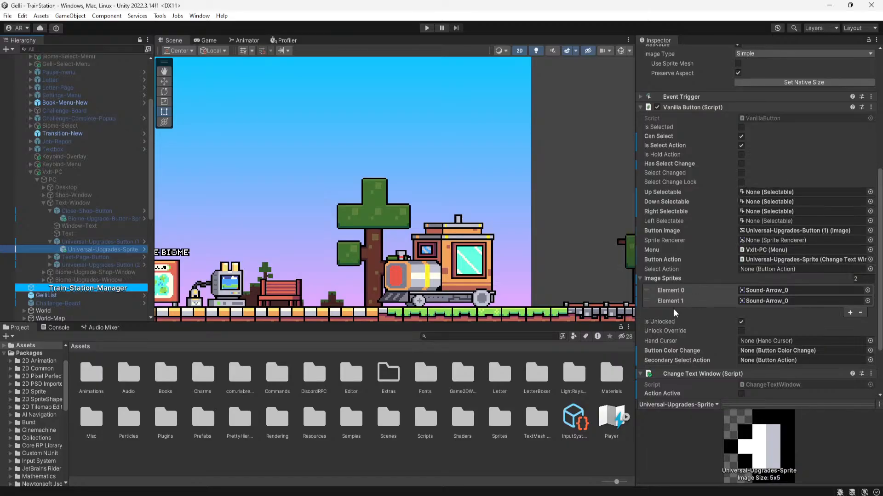
scroll(676, 317, "down", 2)
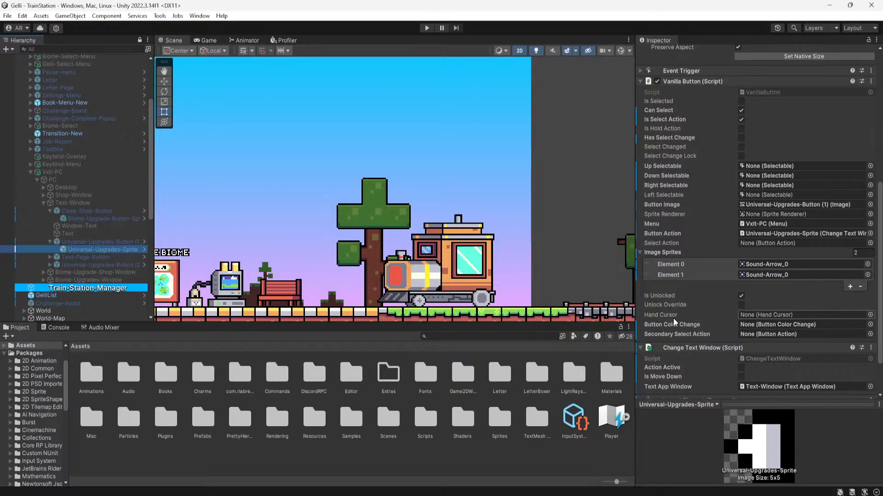
scroll(675, 322, "down", 2)
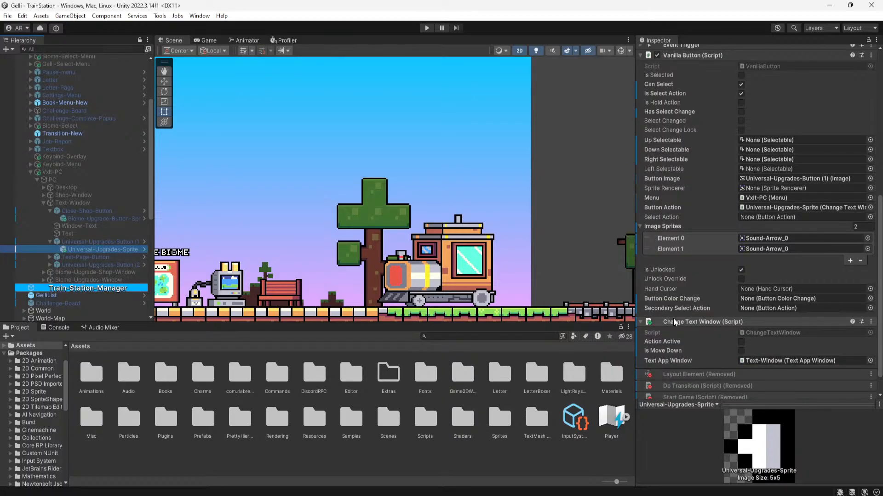
scroll(675, 321, "down", 2)
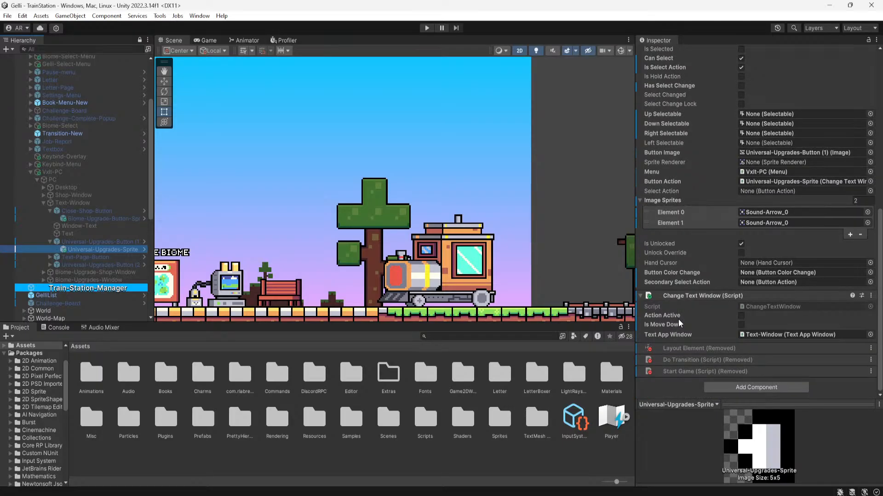
Open the ChangeTextWindow script in Visual Studio and read it, followed by SetVxltPcWindow.cs
left_click(750, 307)
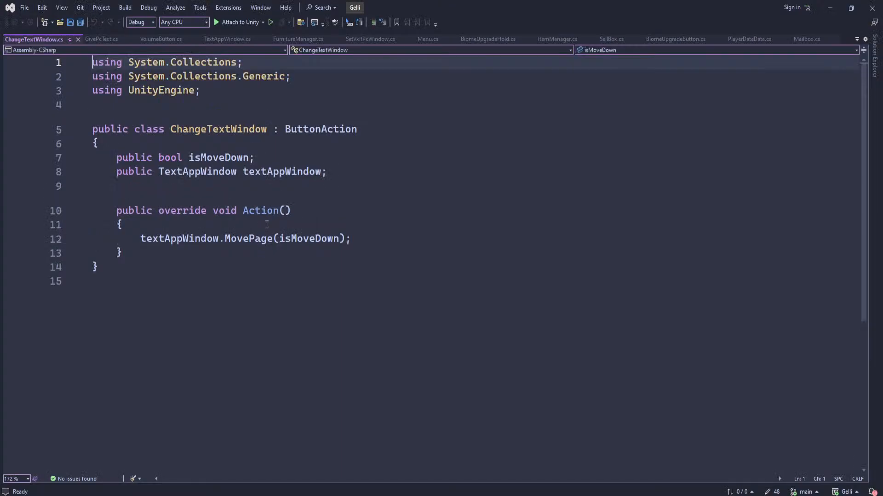
left_click(409, 240)
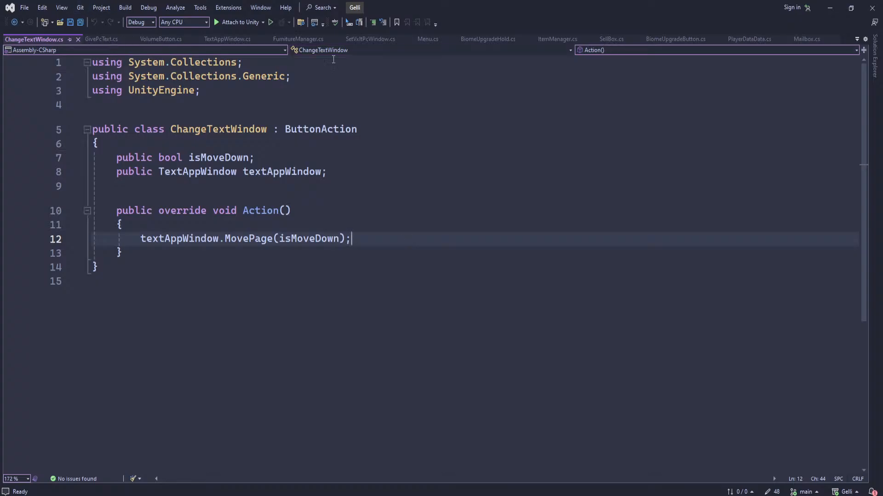
left_click(372, 40)
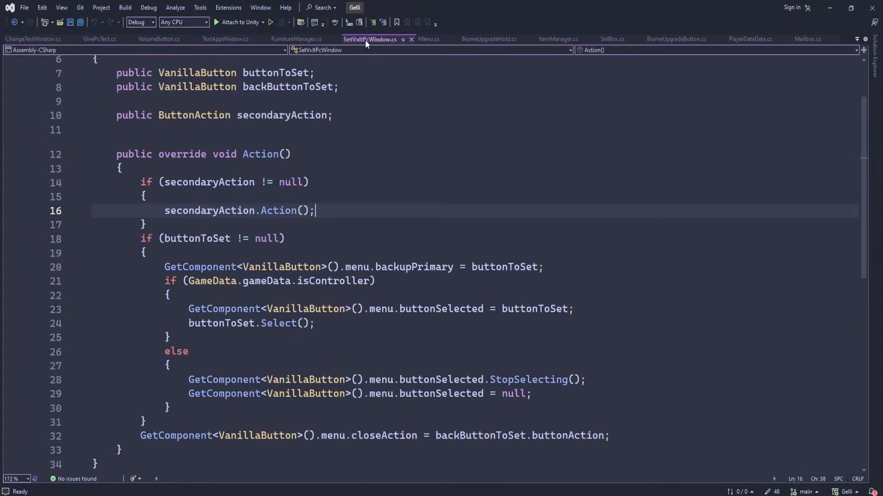
scroll(365, 208, "down", 1)
scroll(365, 208, "up", 3)
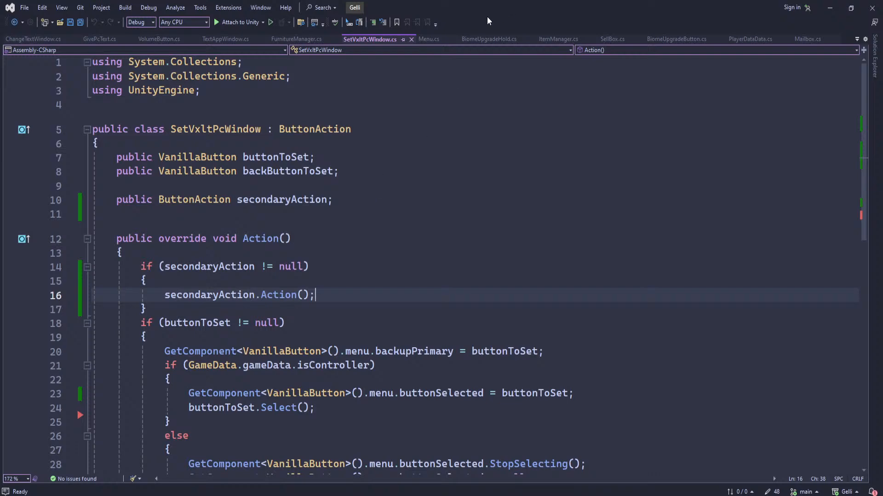
Read through BiomeUpgradeHold.cs, highlighting the "Menu-Back" PlaySound line in its Action method
left_click(482, 39)
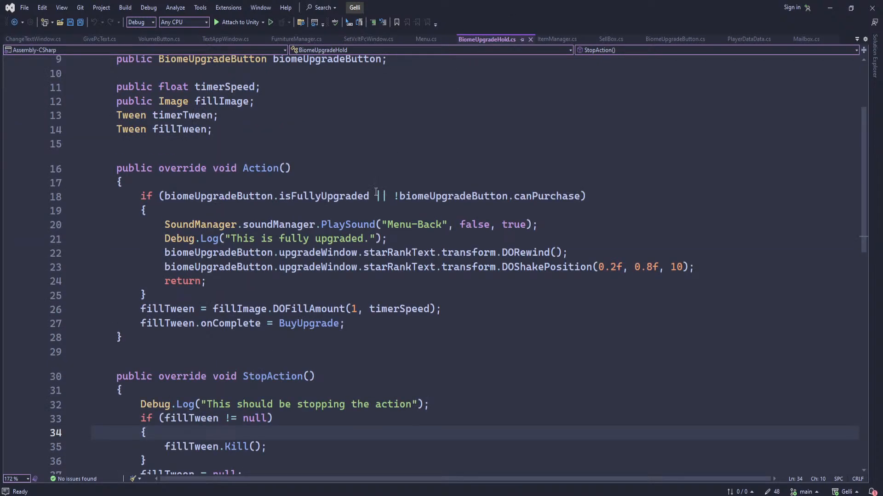
left_click_drag(557, 225, 171, 225)
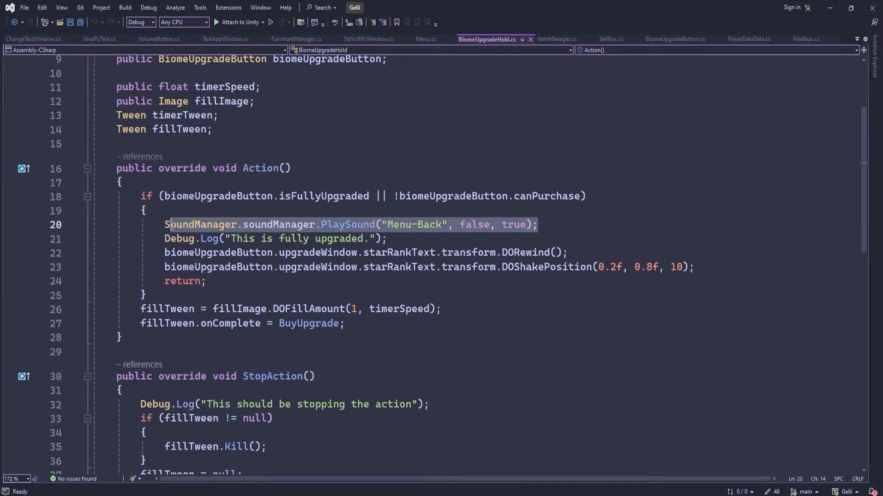
left_click(467, 295)
scroll(473, 292, "down", 5)
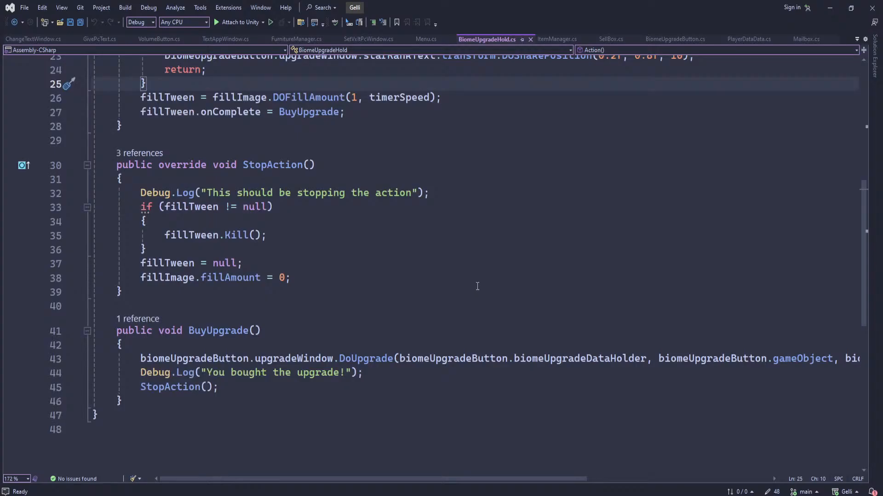
scroll(477, 286, "up", 7)
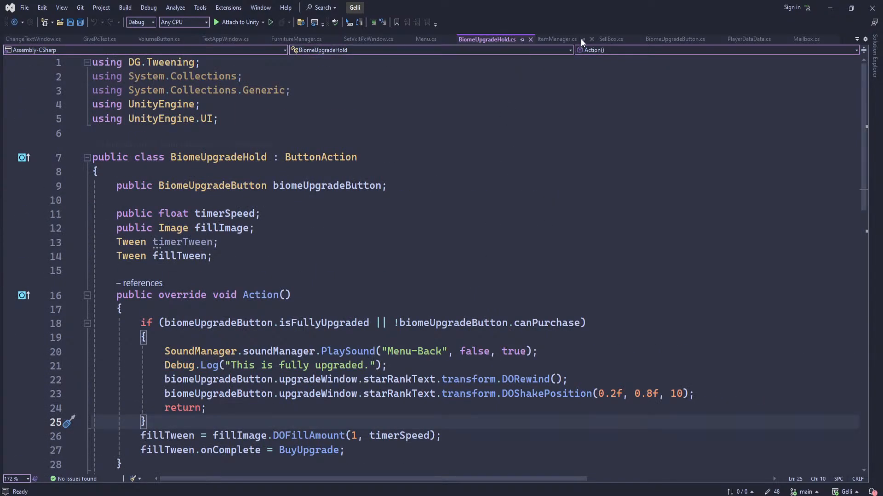
Read through BiomeUpgradeButton.cs from its fields to the SetBiomeUpgradeData method
left_click(667, 39)
scroll(435, 179, "down", 4)
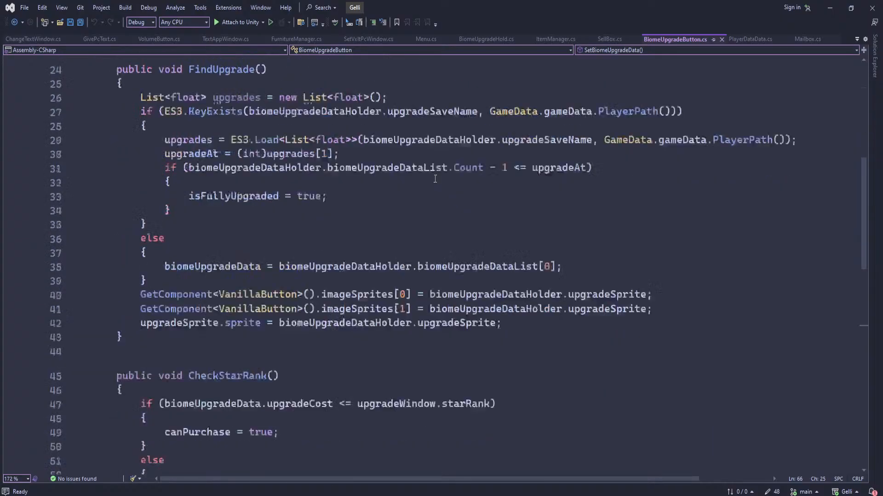
scroll(434, 179, "down", 11)
scroll(434, 178, "up", 2)
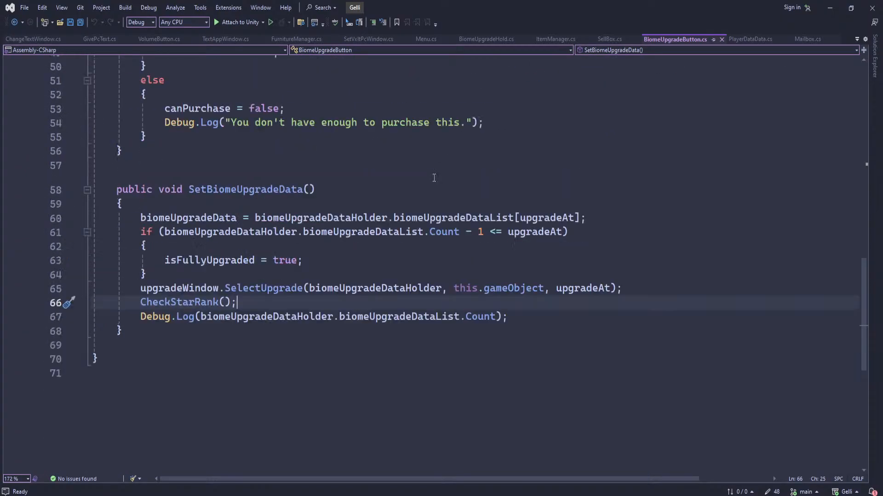
scroll(434, 178, "up", 6)
scroll(434, 178, "up", 10)
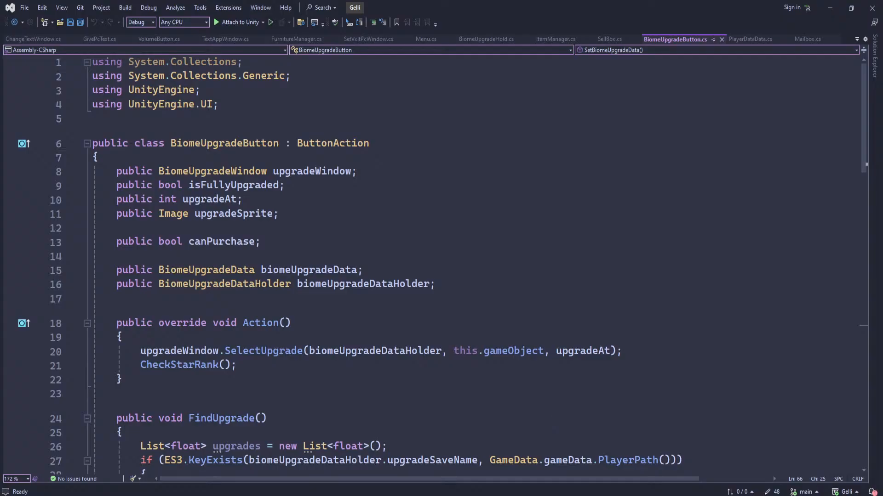
Switch back to Unity and expand Biome-Upgrades-Window under Vxlt-PC to view its children
key("alt+Tab")
scroll(39, 199, "down", 2)
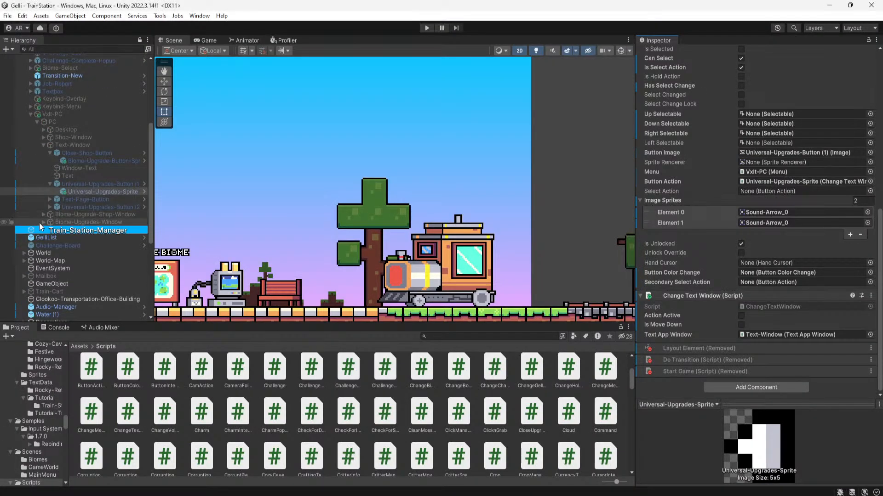
left_click(43, 222)
scroll(68, 211, "down", 2)
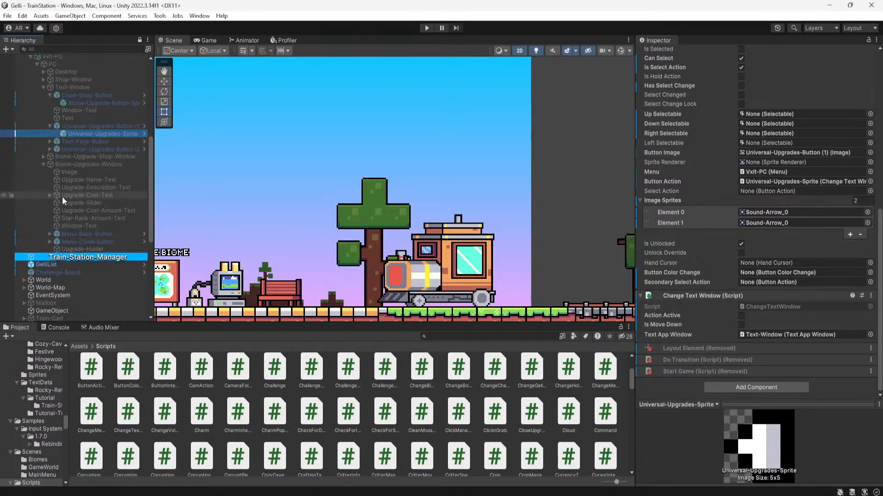
Select Biome-Upgrades-Window and open its BiomeUpgradeWindow script in Visual Studio to read the OnEnable, OnDisable and SetAllUpgrades methods
left_click(59, 164)
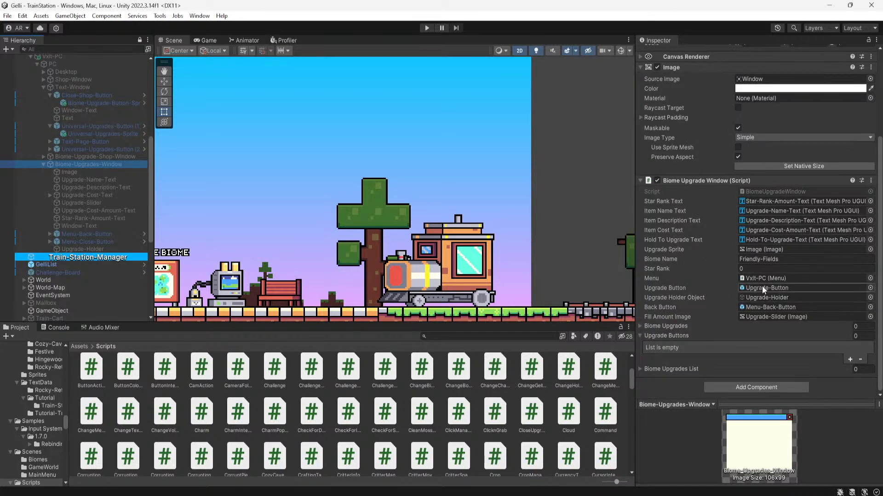
left_click(766, 192)
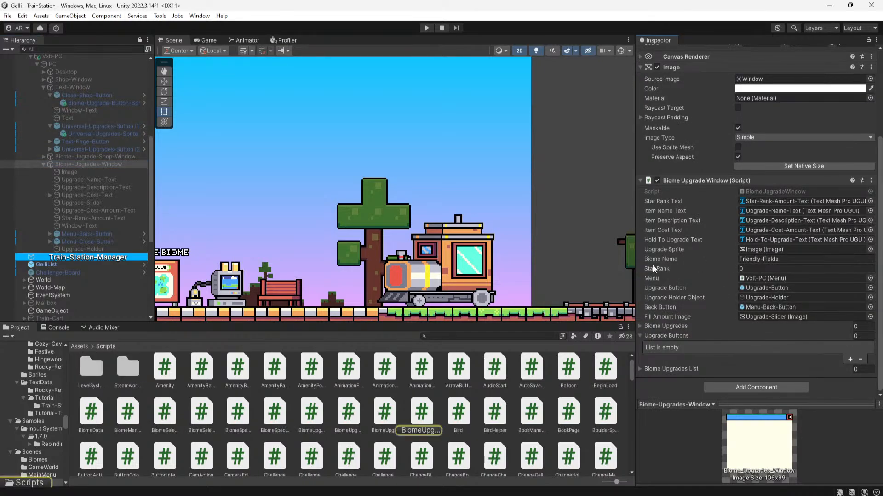
scroll(505, 311, "down", 5)
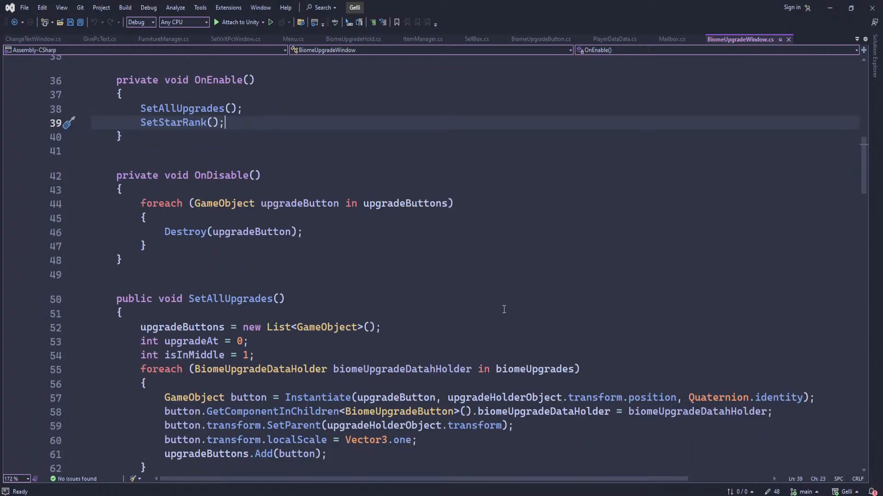
Read through the rest of BiomeUpgradeWindow.cs and search the entire solution for "sound"
scroll(505, 312, "down", 20)
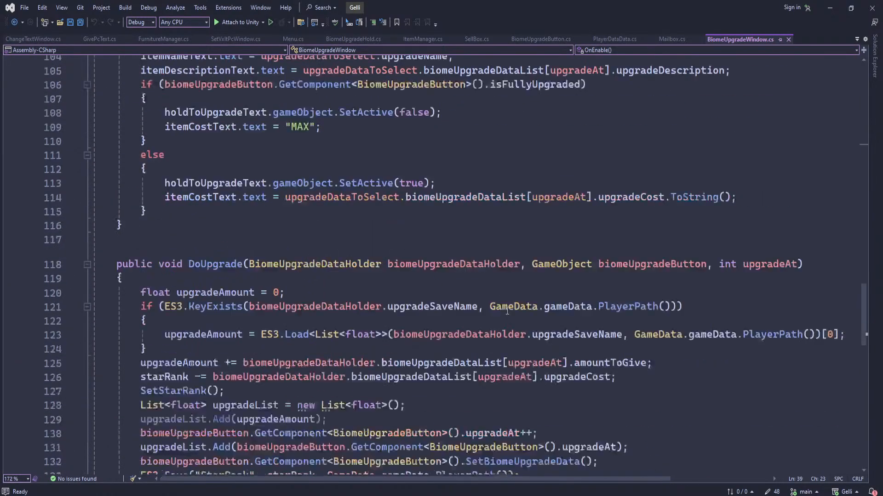
scroll(507, 312, "down", 8)
left_click(536, 314)
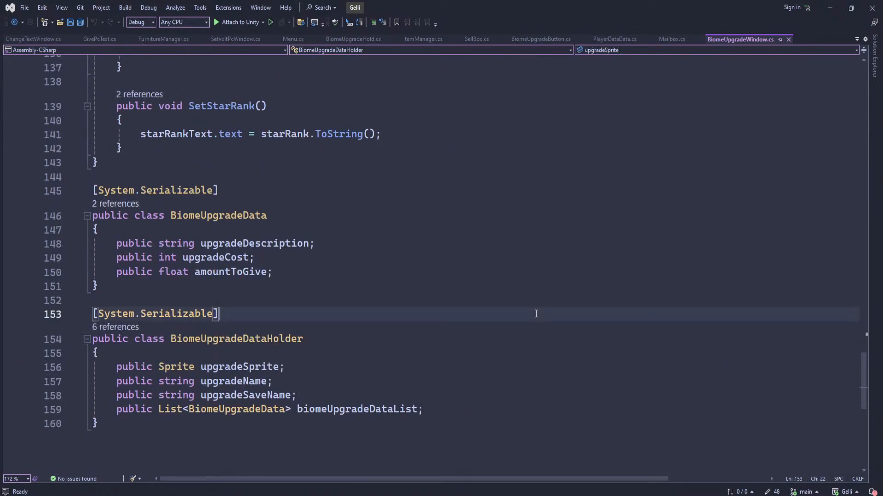
key("ctrl+f")
type("sou")
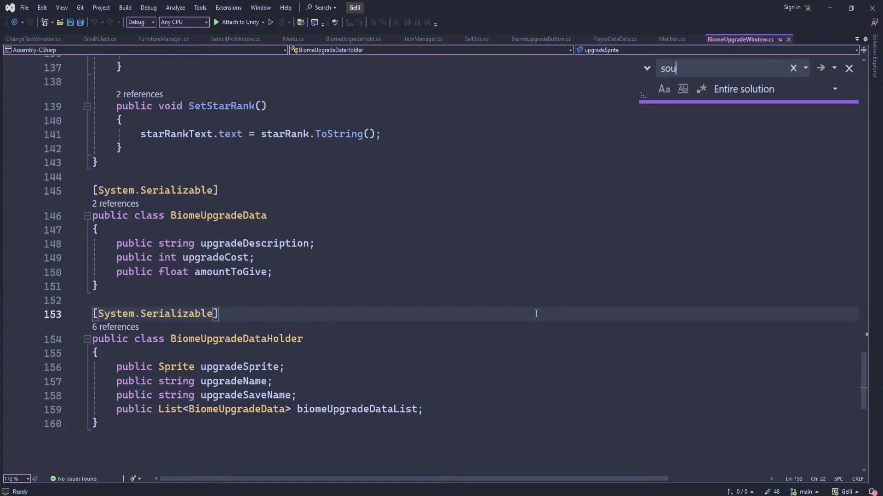
key("BackSpace")
key("BackSpace")
type("ound")
scroll(536, 314, "up", 9)
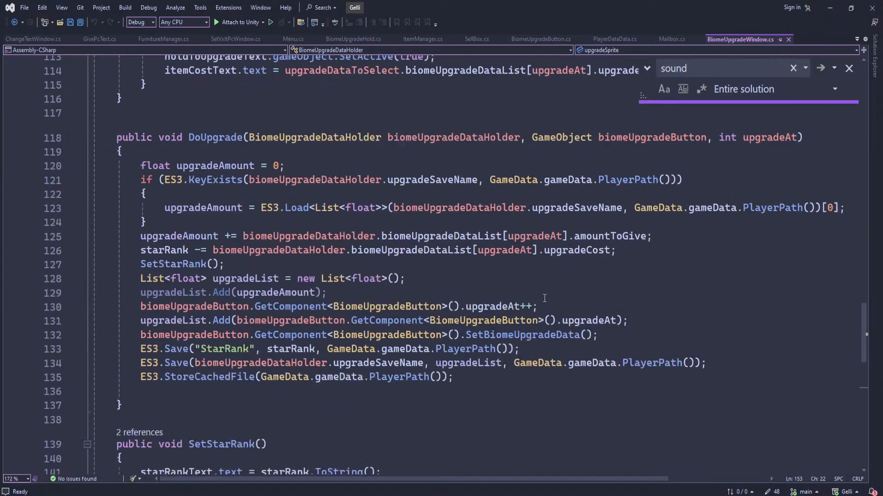
key("Escape")
Switch back to Unity and inspect Biome-Upgrade-Shop-Window, Shop-Window, Text-Window and Desktop under Vxlt-PC, locating Desktop's PcWindow script in the project
key("alt+Tab")
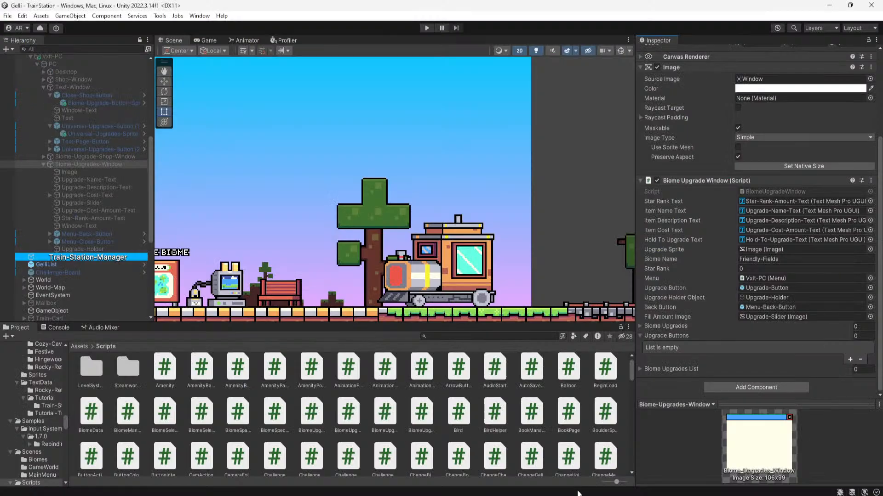
left_click(96, 156)
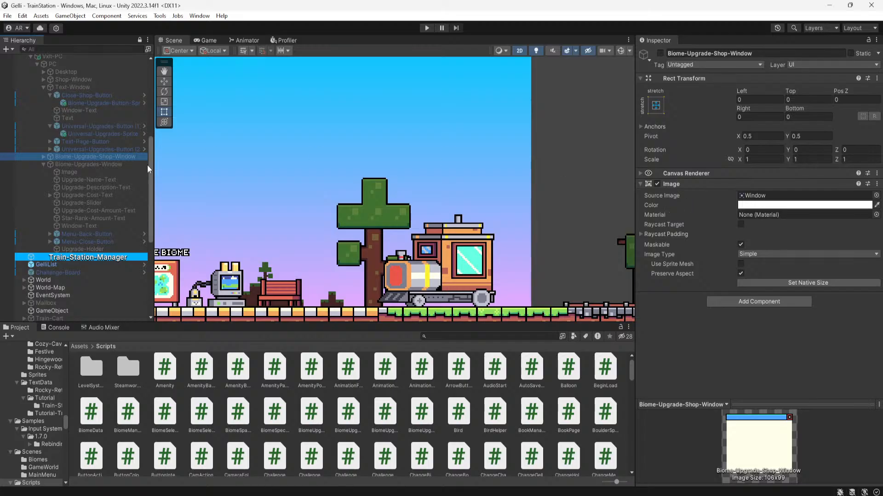
scroll(40, 158, "up", 4)
left_click(59, 166)
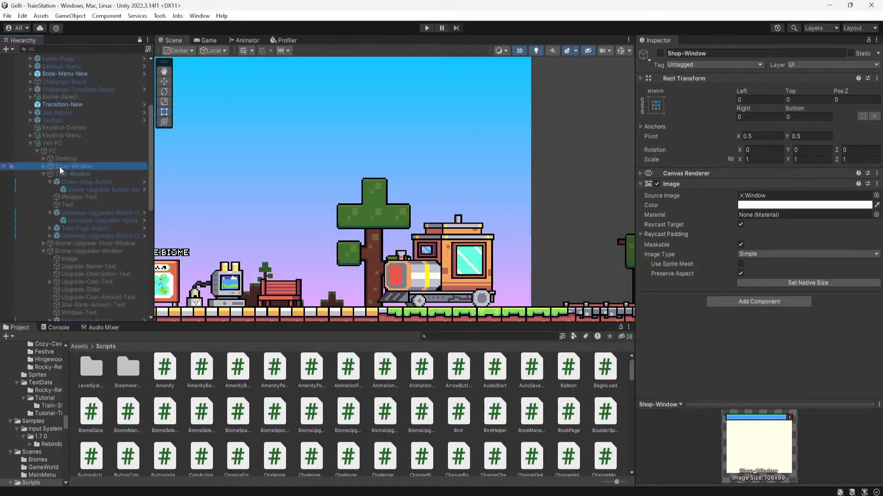
left_click(67, 173)
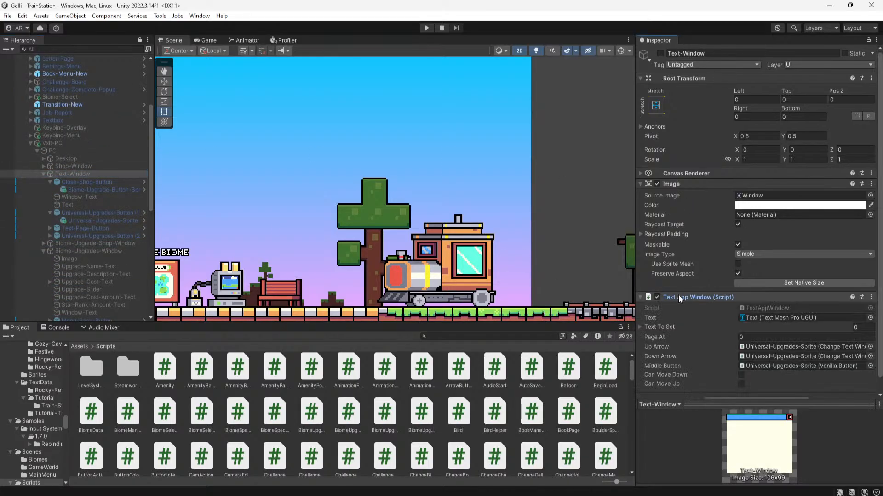
left_click(109, 158)
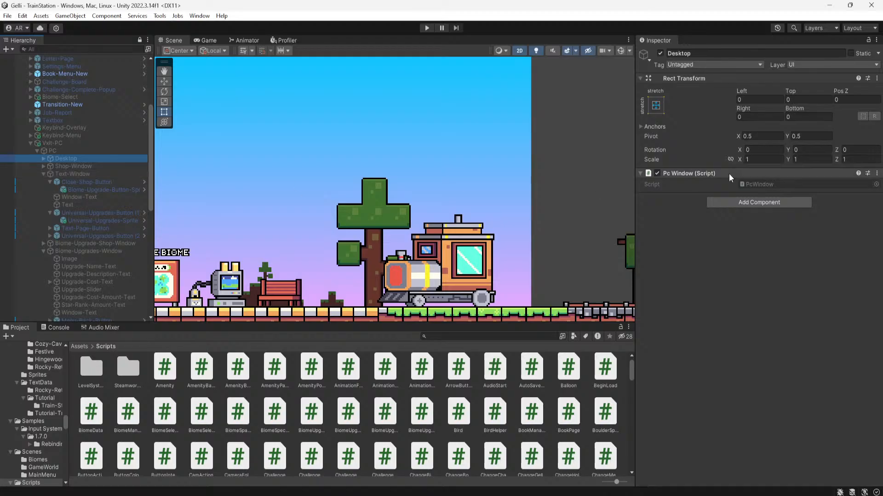
left_click(747, 184)
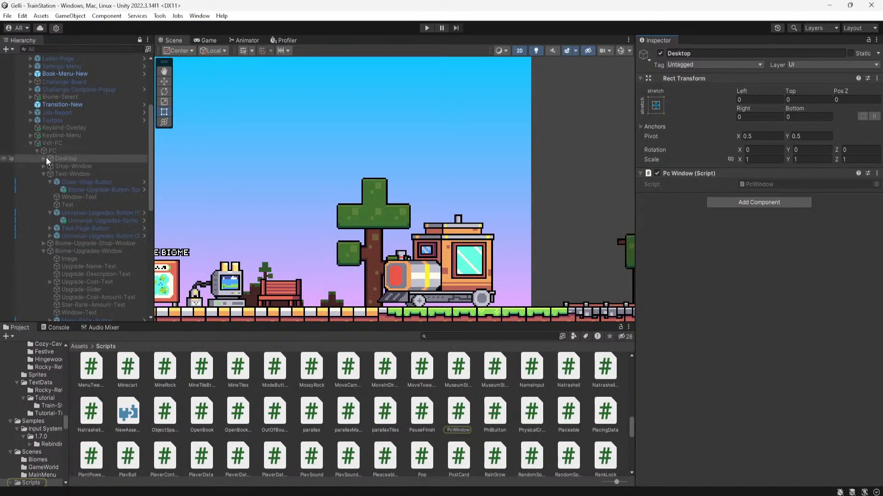
Expand Shop-Window and its Upgrade-Shop-Button, and examine the script components on the child Biome-Upgrade-Button-Sprite
left_click(42, 159)
left_click(44, 174)
left_click(44, 174)
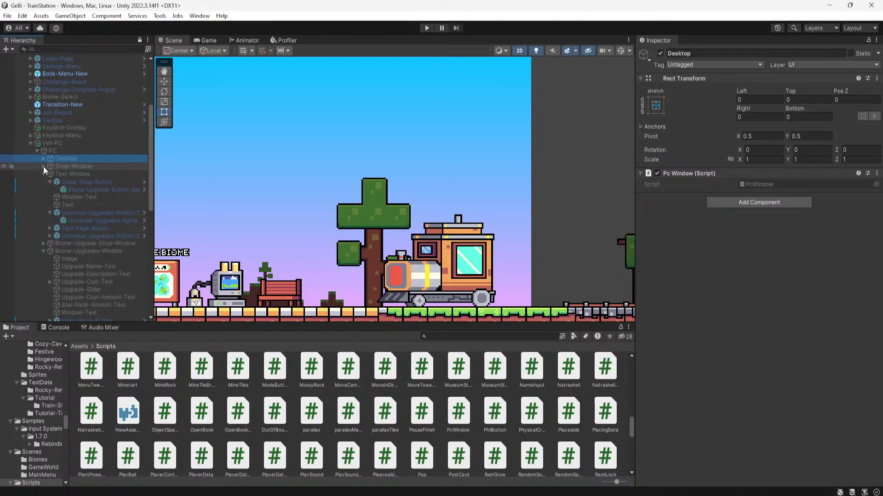
left_click(43, 167)
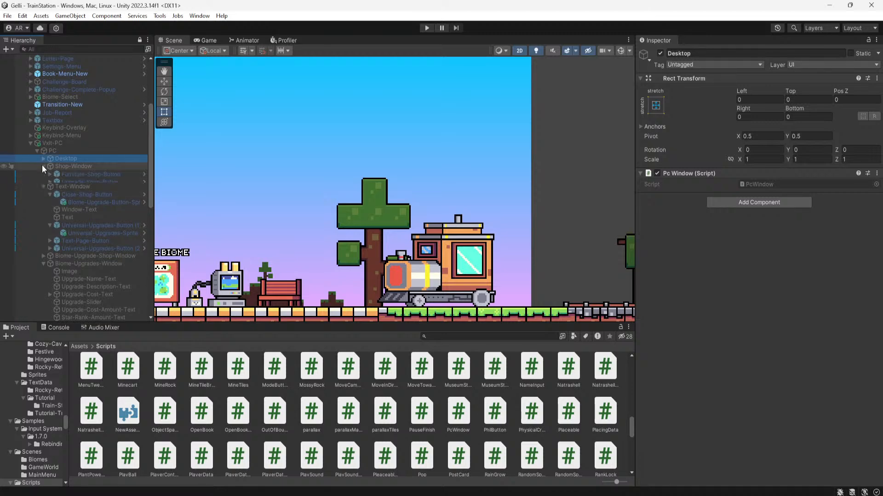
left_click(67, 182)
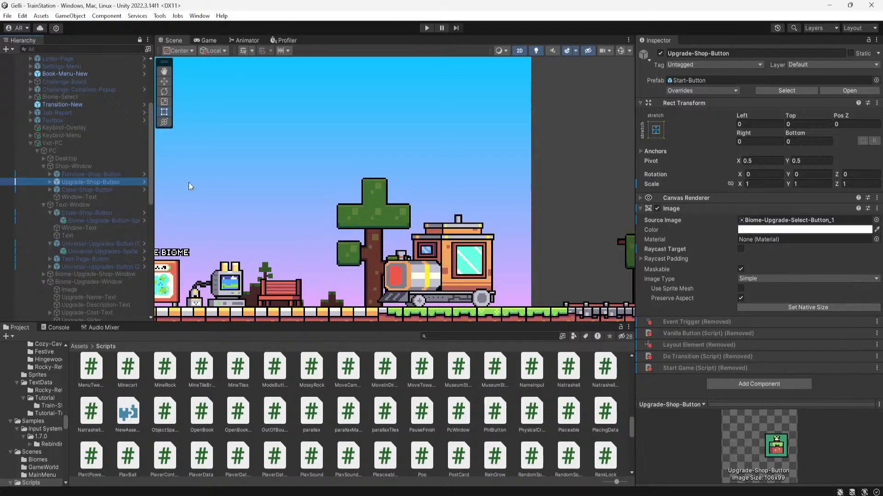
left_click(50, 183)
left_click(71, 190)
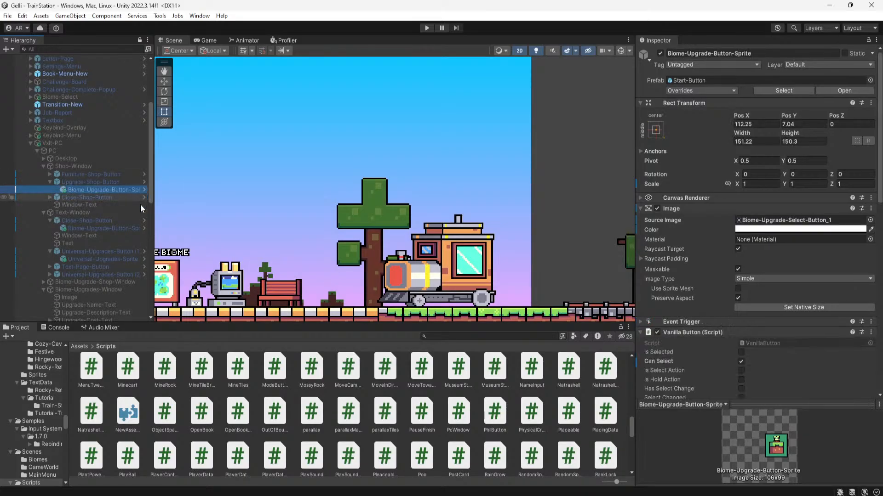
scroll(676, 270, "down", 10)
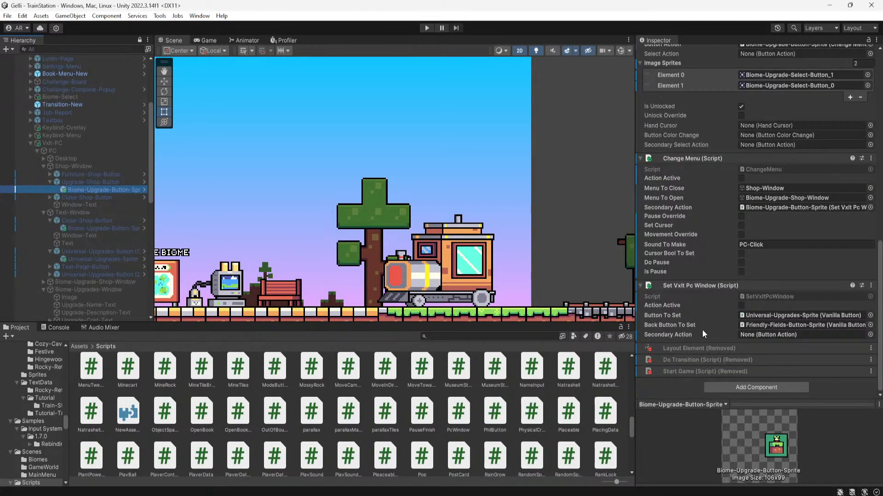
Open the sprite's SetVxltPcWindow script in Visual Studio and read its Action method
double_click(749, 297)
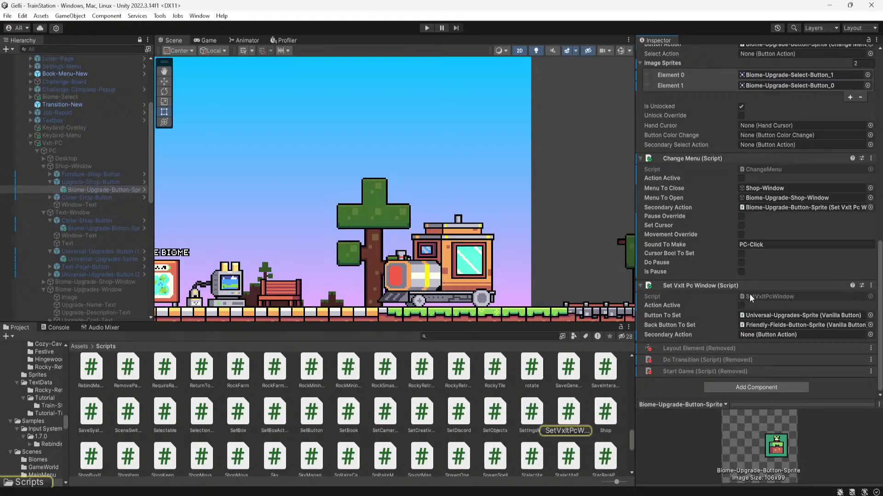
scroll(517, 262, "down", 5)
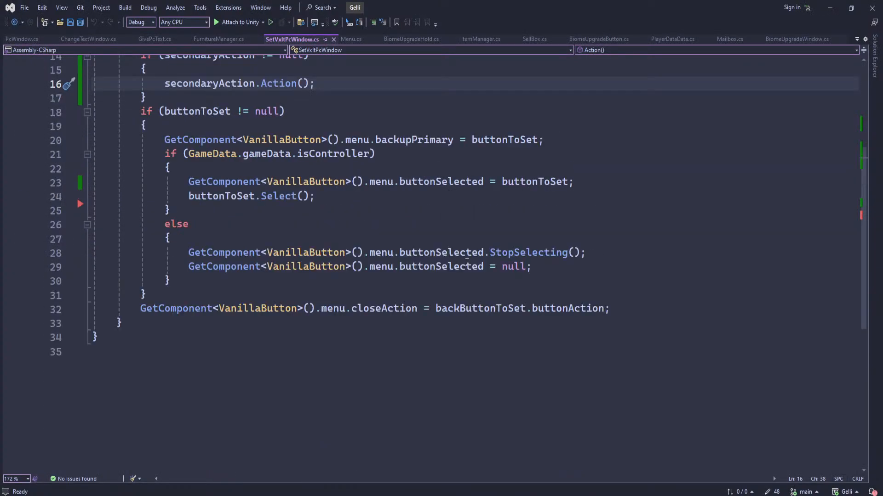
scroll(467, 262, "up", 2)
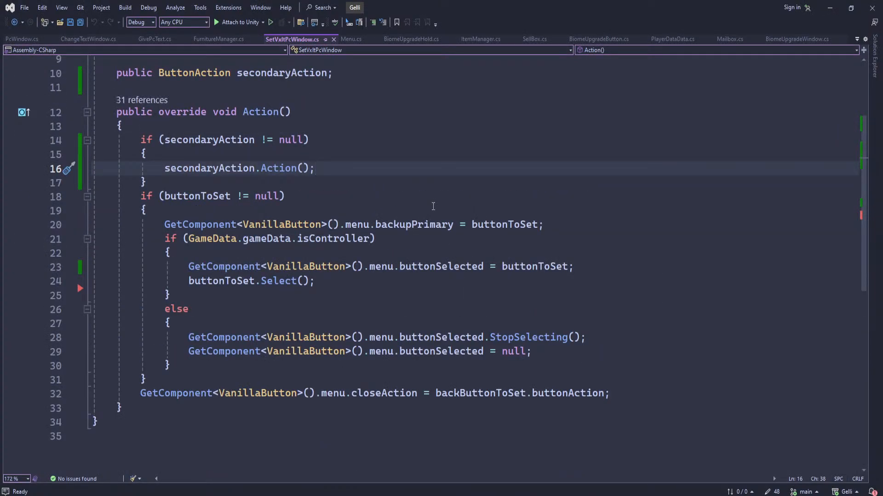
scroll(386, 236, "up", 3)
Return to Unity, locate the sprite's VanillaButton script, and view its SetButton method in Visual Studio
key("alt+Tab")
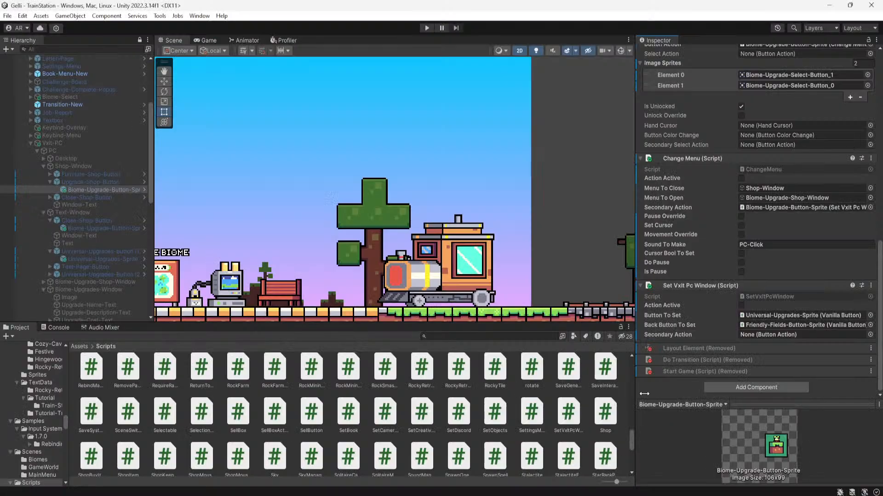
scroll(710, 225, "up", 8)
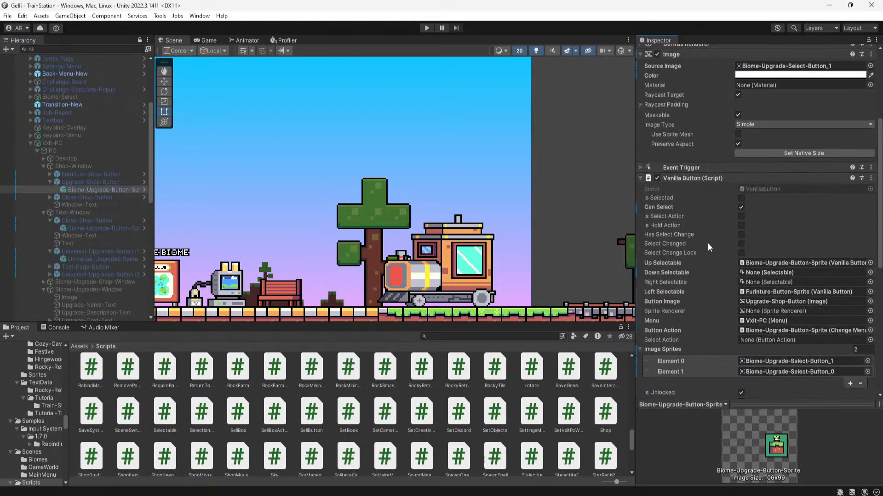
left_click(752, 190)
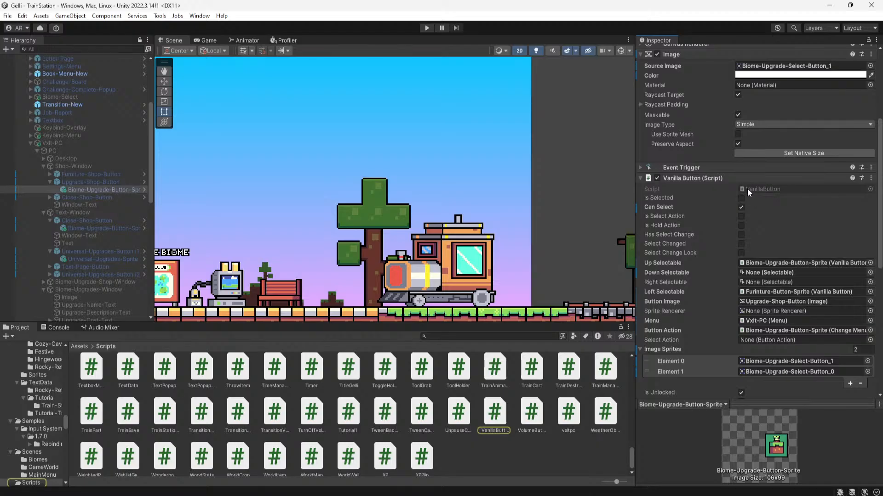
key("alt+Tab")
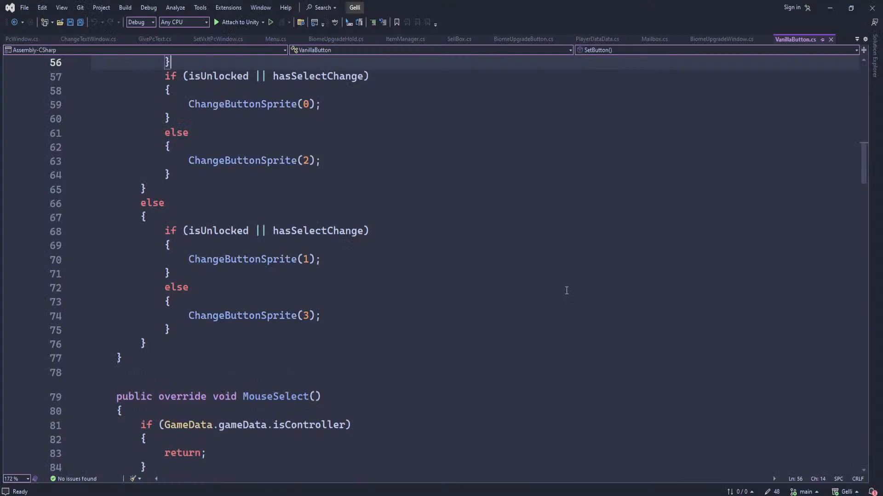
scroll(567, 291, "up", 7)
key("ctrl+d")
type("aso")
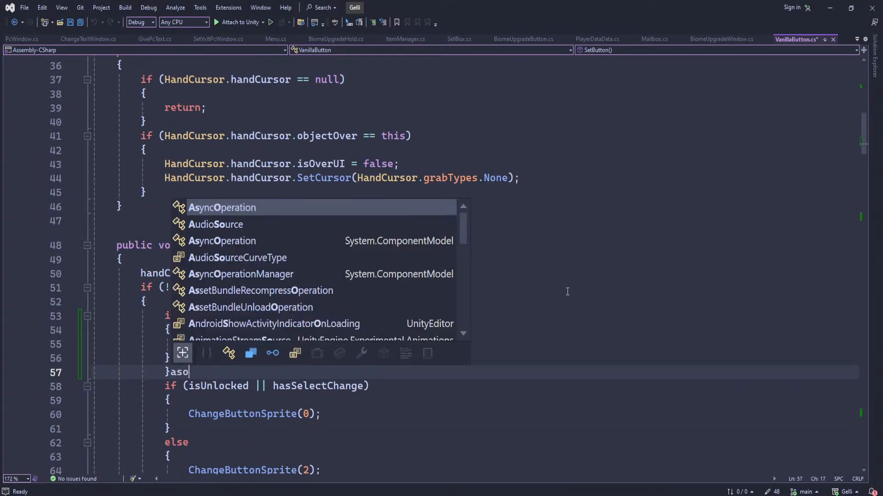
key("BackSpace")
key("BackSpace")
key("BackSpace")
type("s")
key("BackSpace")
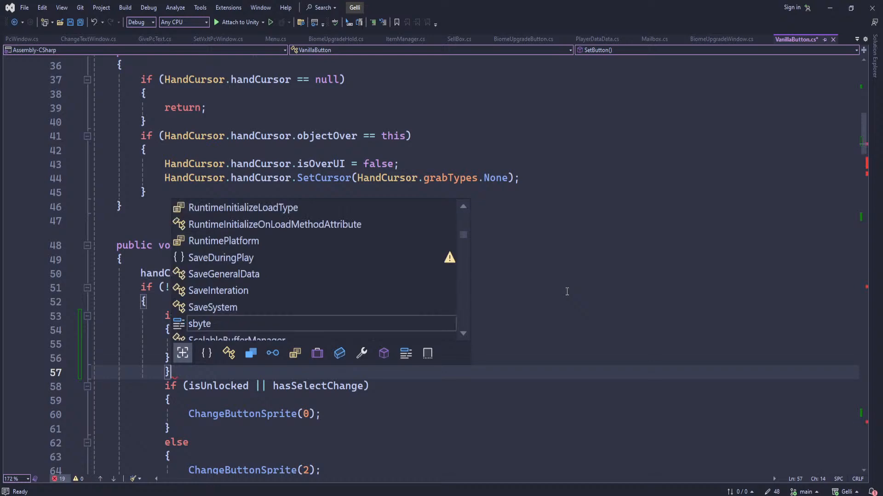
Search for "sound" from VanillaButton.cs, scan the SetButton method, and close the search
left_click(650, 183)
key("ctrl+f")
type("sound")
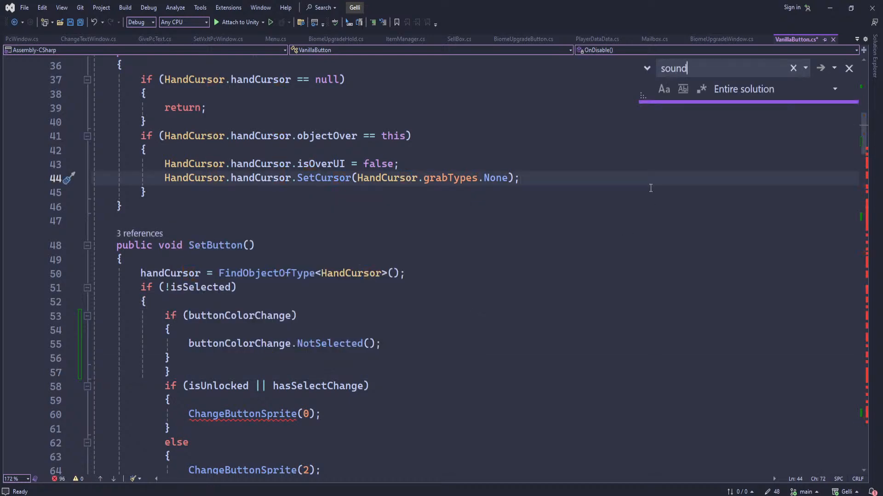
scroll(656, 187, "down", 7)
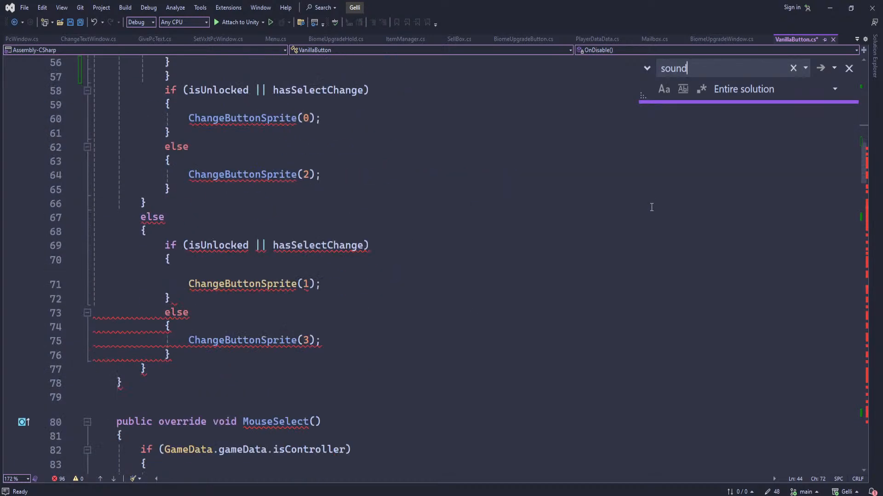
scroll(650, 205, "up", 3)
left_click(849, 68)
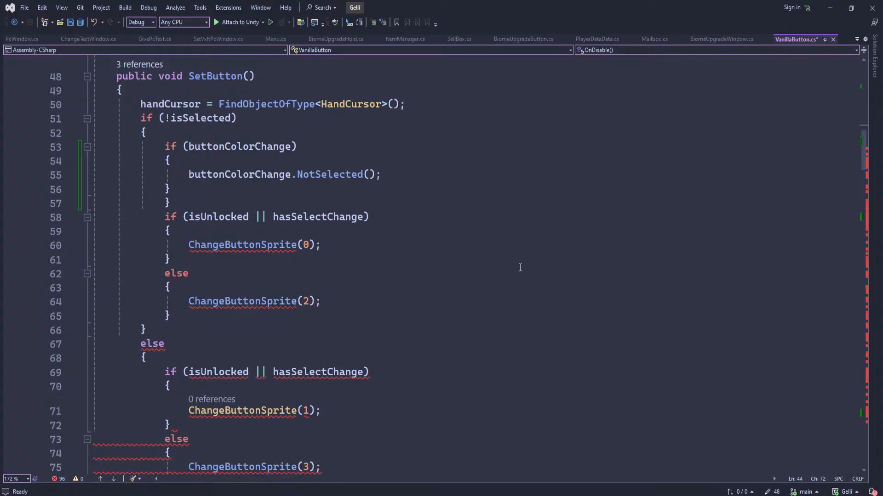
Undo the stray "aso" text and the duplicated closing brace in VanillaButton.cs's SetButton method
left_click(519, 202)
type("aso")
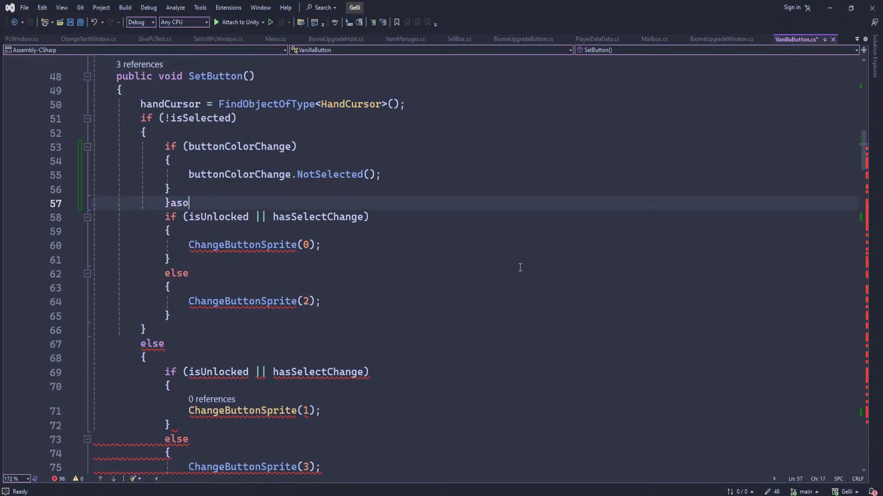
key("ctrl+z")
key("ctrl+z")
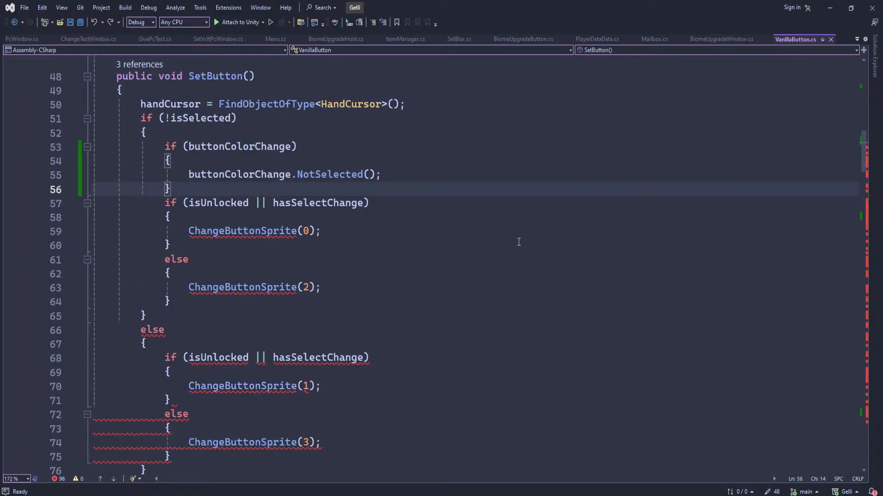
key("ctrl+z")
Reopen the "sound" search and scan VanillaButton.cs from its button selection code back up to PushButton
key("ctrl+f")
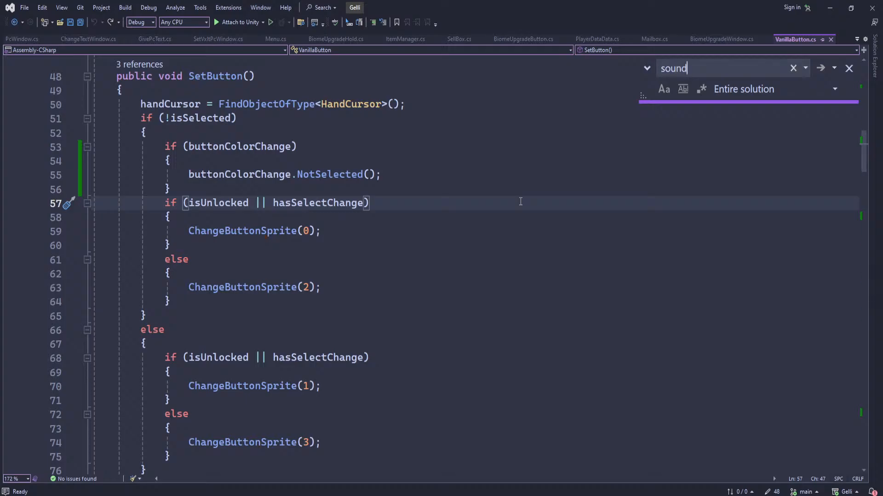
scroll(532, 222, "down", 8)
scroll(532, 222, "down", 14)
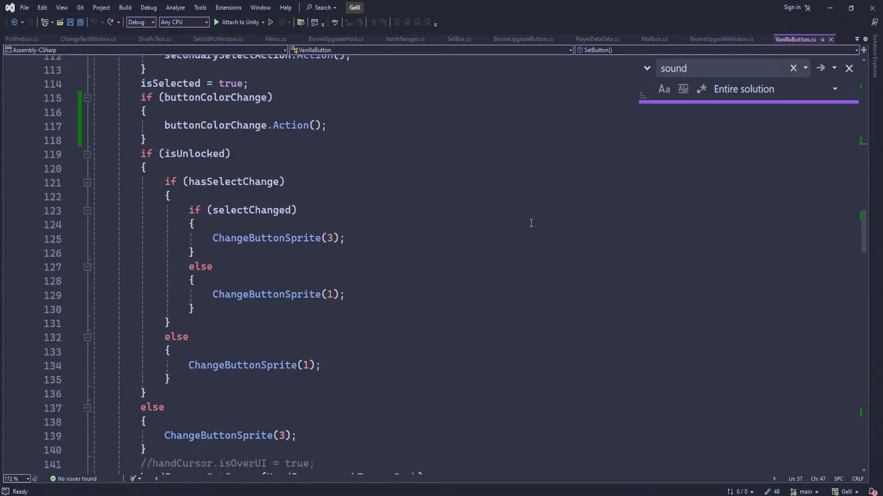
scroll(532, 222, "up", 20)
scroll(531, 222, "up", 8)
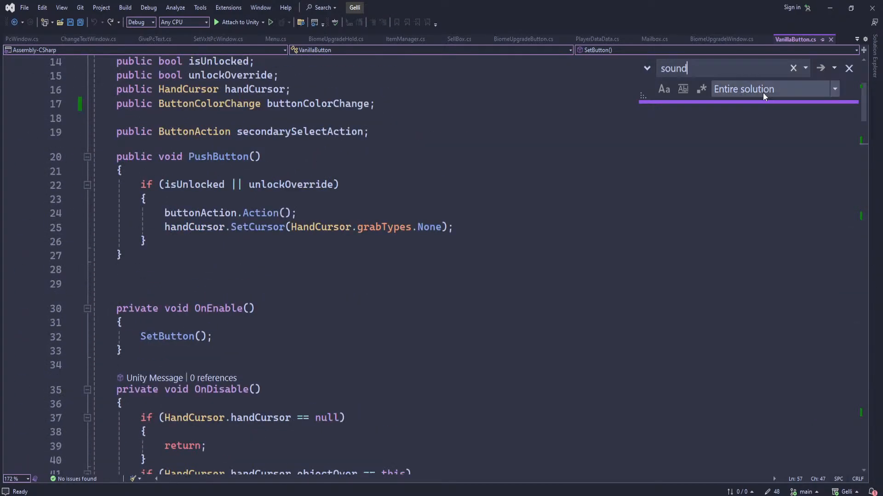
Jump to the next "sound" match in the entire solution and read the surrounding Action, StopAction and BuyUpgrade methods
left_click(820, 67)
scroll(525, 266, "down", 2)
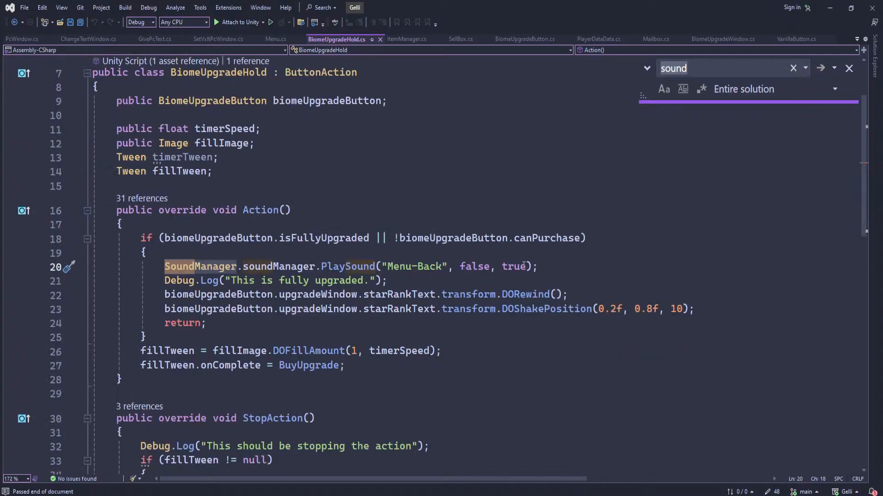
left_click(540, 266)
scroll(540, 266, "down", 8)
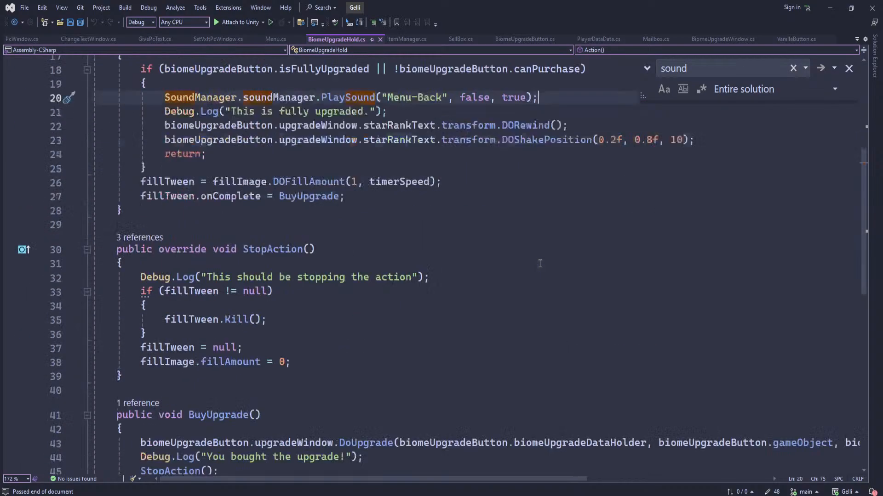
scroll(545, 260, "up", 8)
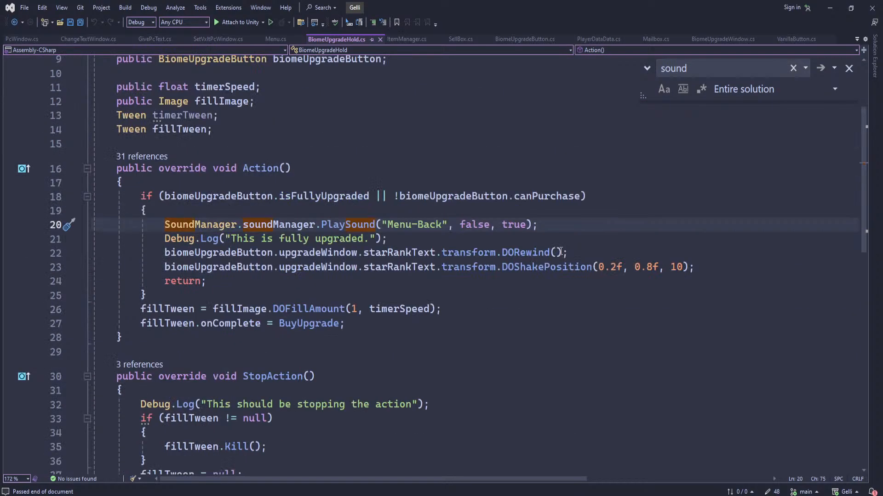
Close the "sound" search, switch to Unity and inspect the components of the HUD and GameData objects
left_click(848, 69)
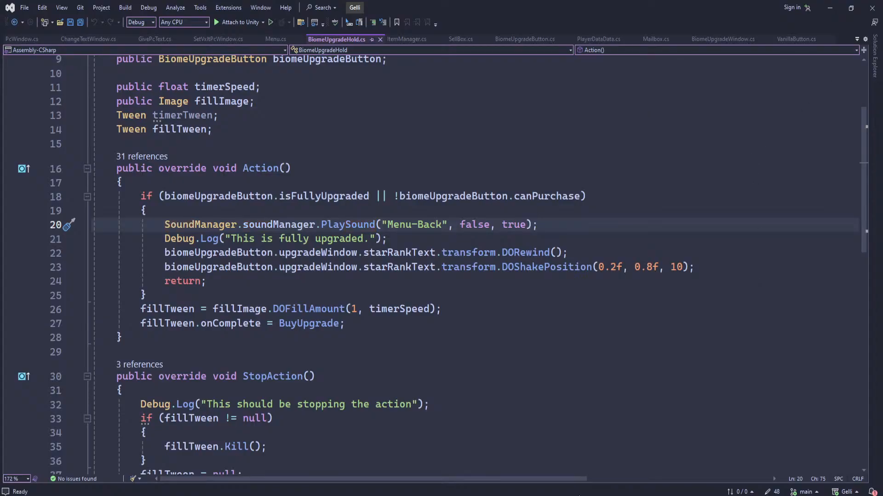
key("alt+Tab")
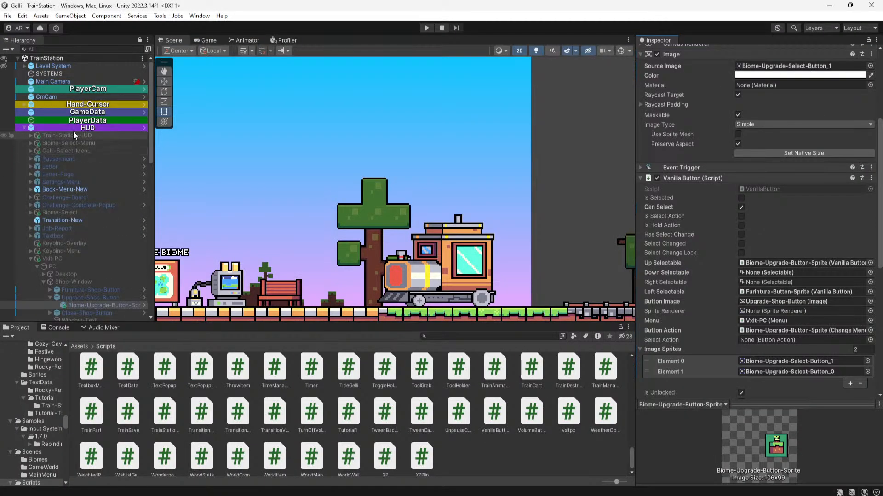
left_click(73, 129)
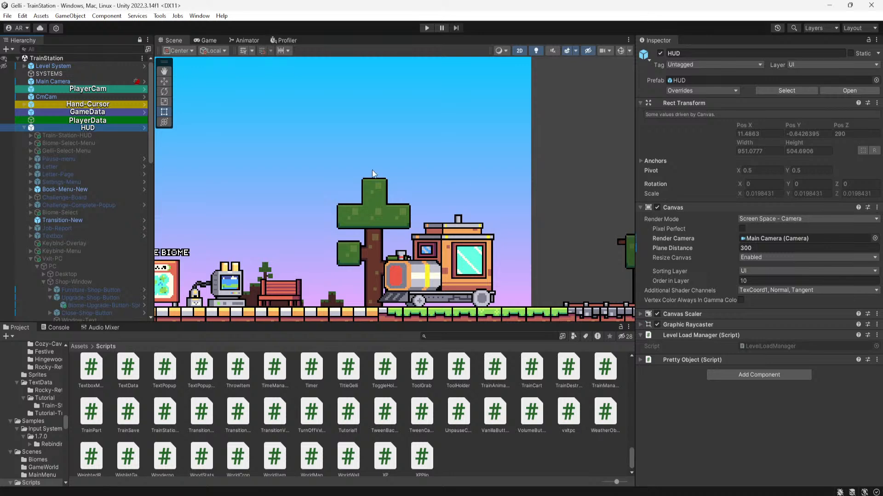
left_click(63, 118)
left_click(63, 113)
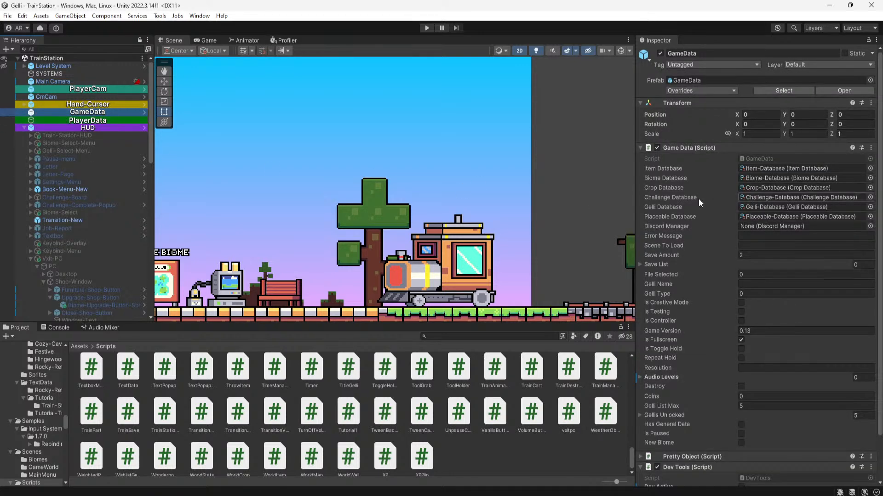
left_click(670, 148)
left_click(671, 169)
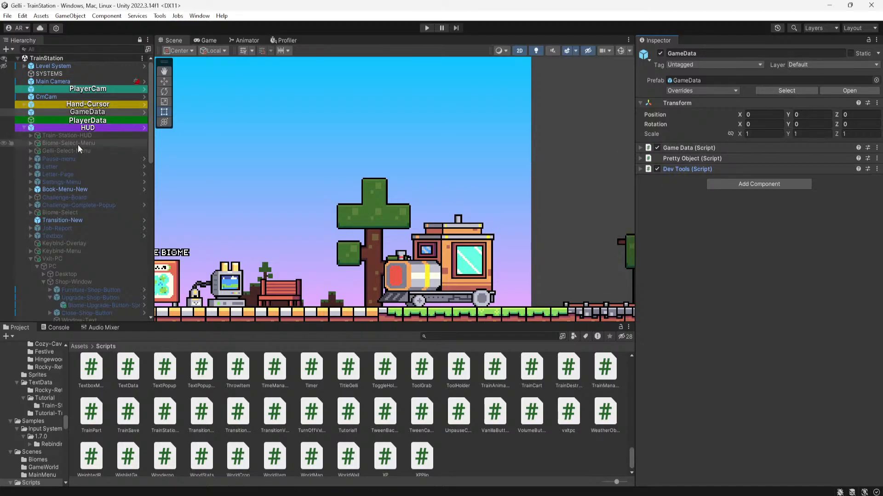
Collapse the HUD group and look through the TrainStation scene's objects for the audio manager
left_click(25, 128)
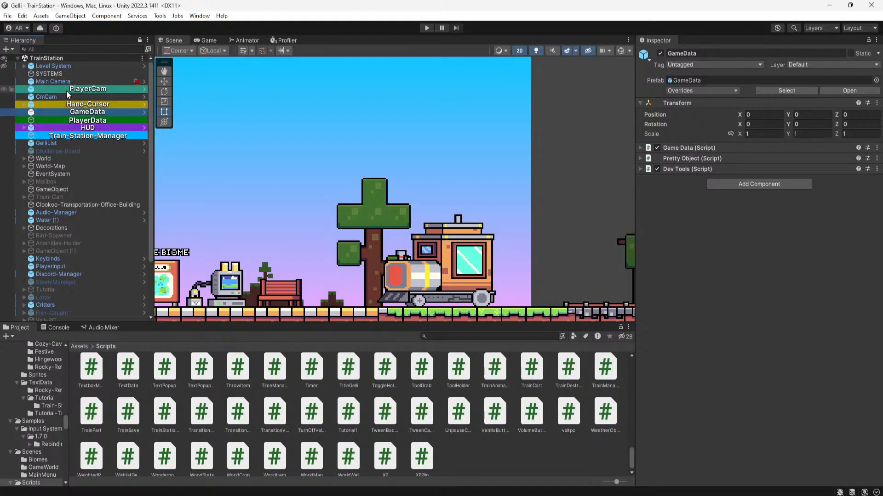
left_click(24, 128)
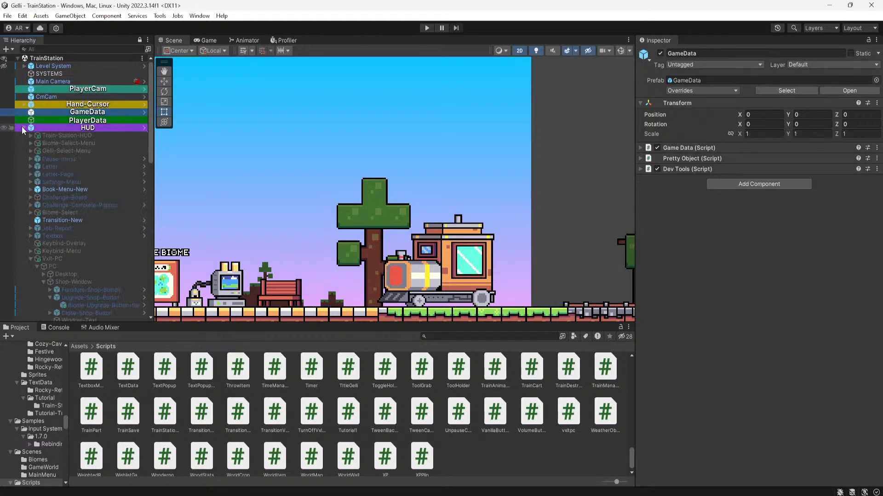
scroll(55, 149, "down", 6)
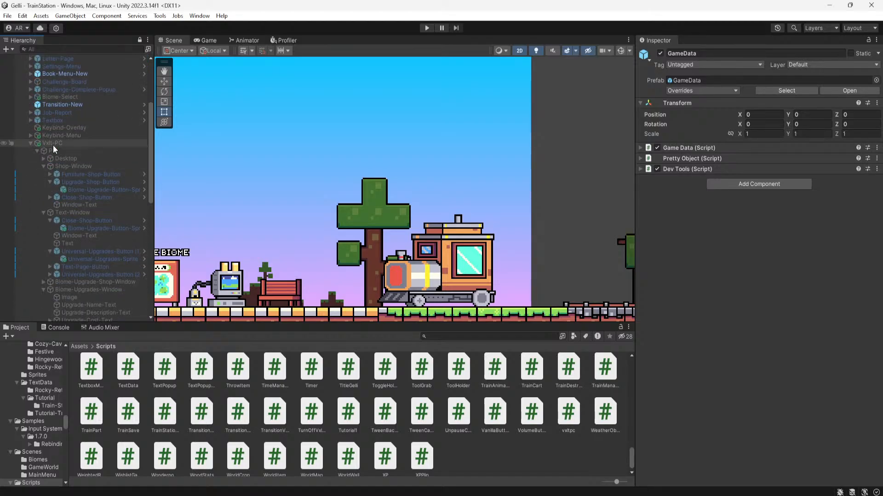
scroll(53, 145, "up", 6)
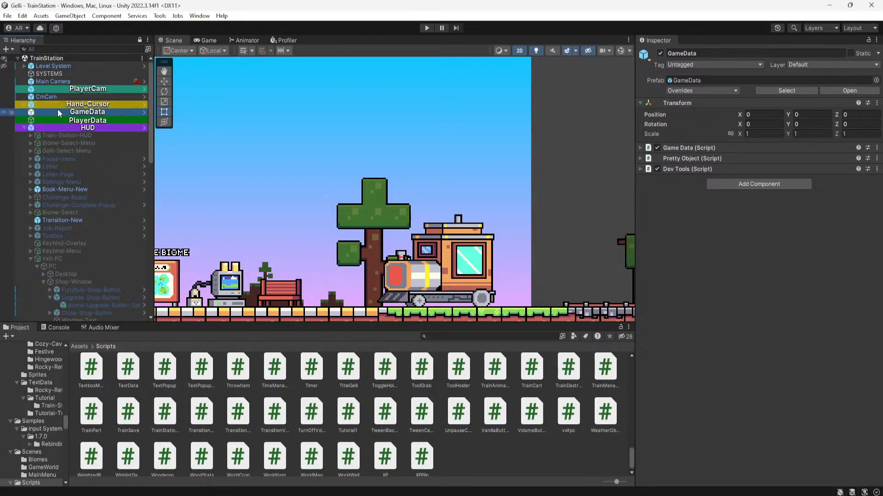
left_click(24, 127)
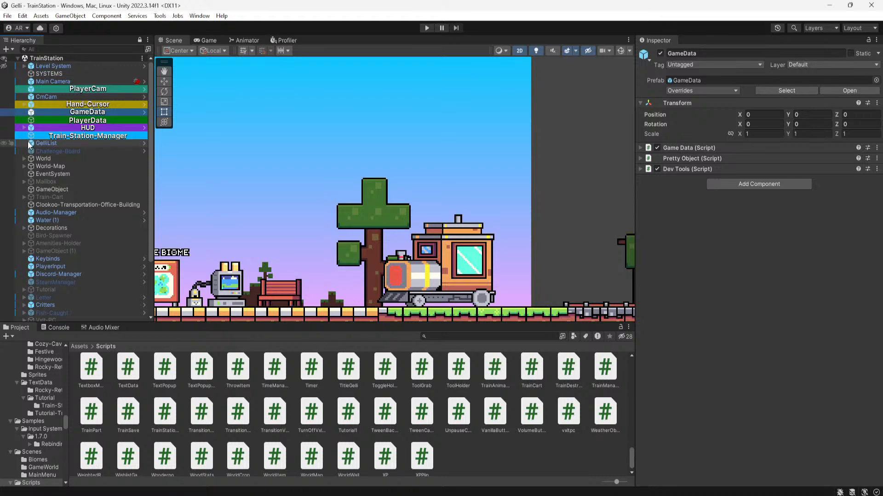
scroll(37, 154, "down", 3)
scroll(43, 160, "up", 3)
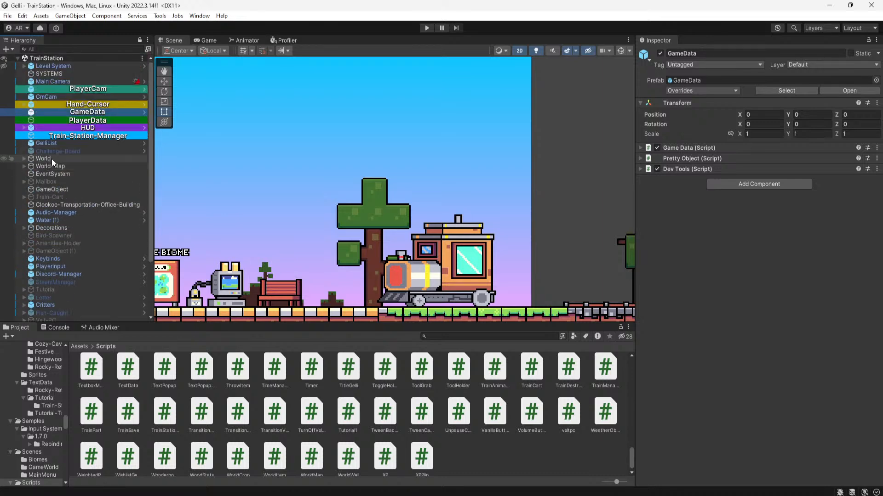
Copy the audio name PC-Click from the Audio Clips List of Audio-Manager's Sound Manager, collapsing the Lunapon-Machine-Click entry
left_click(49, 213)
scroll(676, 206, "down", 1)
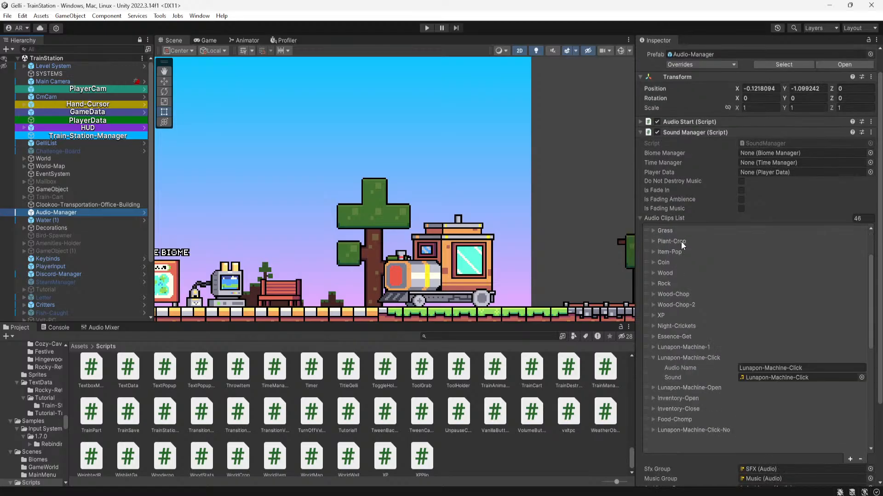
scroll(680, 242, "down", 3)
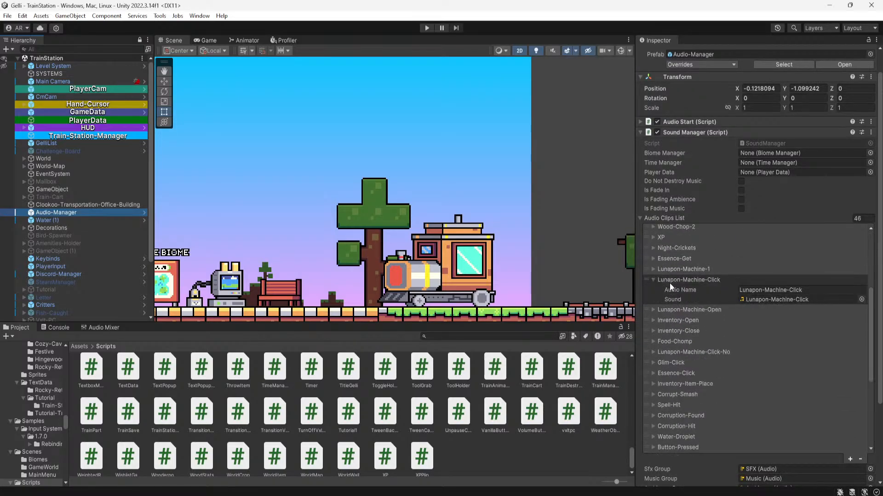
left_click(669, 280)
scroll(670, 281, "down", 5)
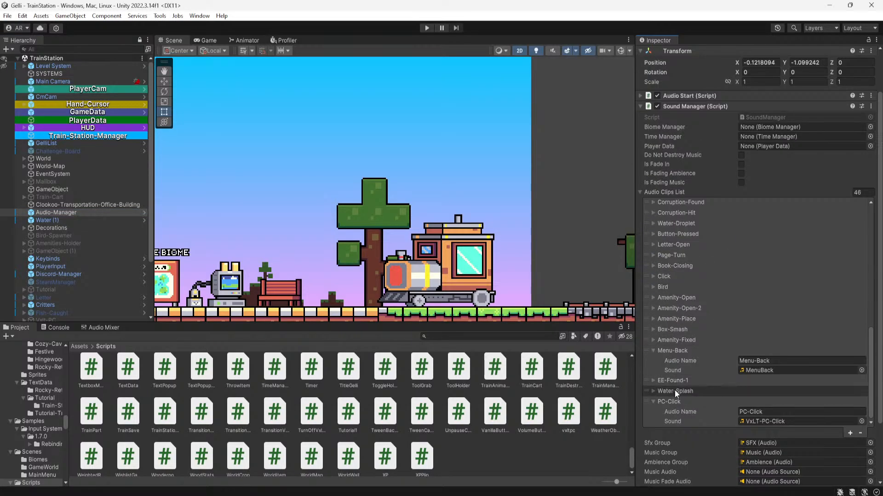
left_click(778, 412)
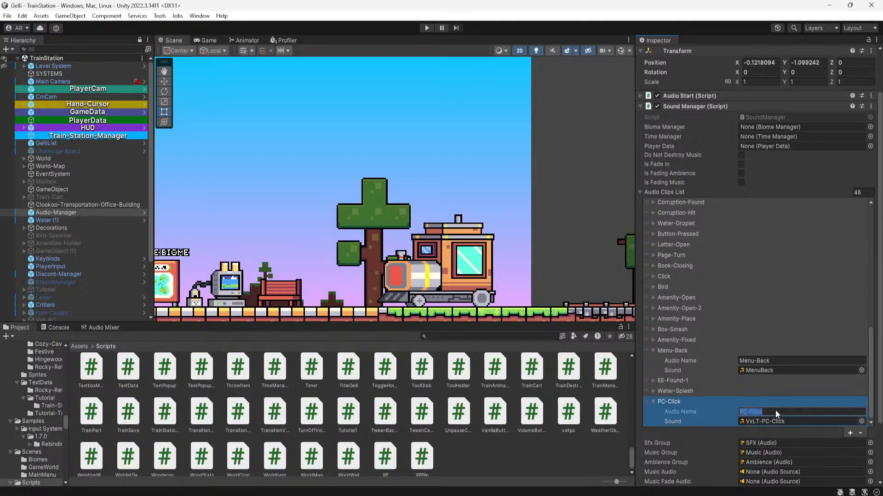
Switch to Visual Studio and open ChangeTextWindow.cs at the opening brace of its Action method
key("alt+Tab")
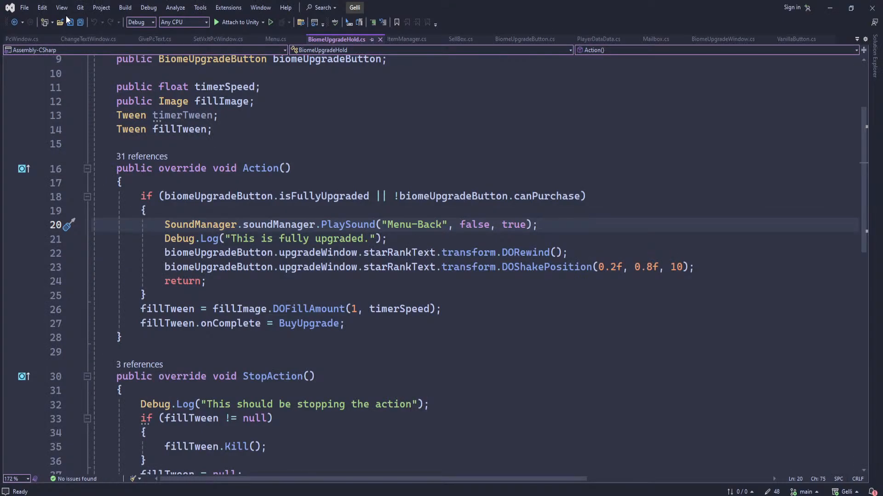
left_click(77, 38)
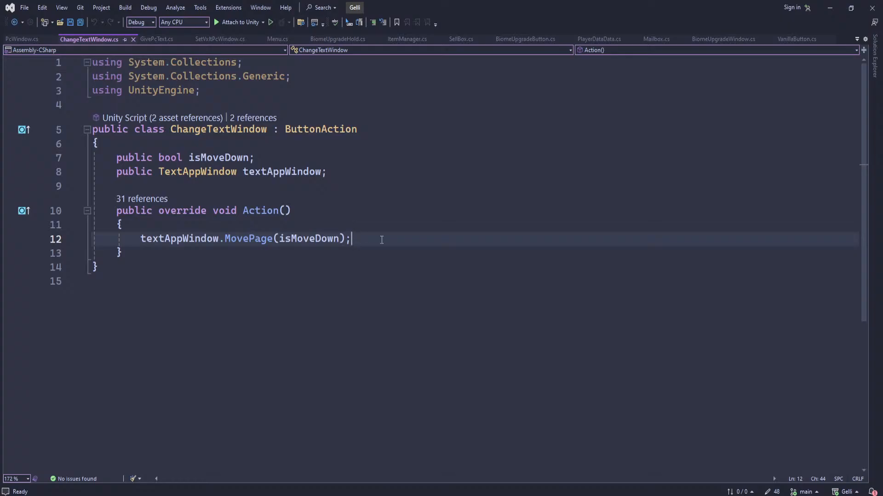
key("Up")
key("Down")
key("Up")
key("Down")
key("Up")
key("Down")
key("Up")
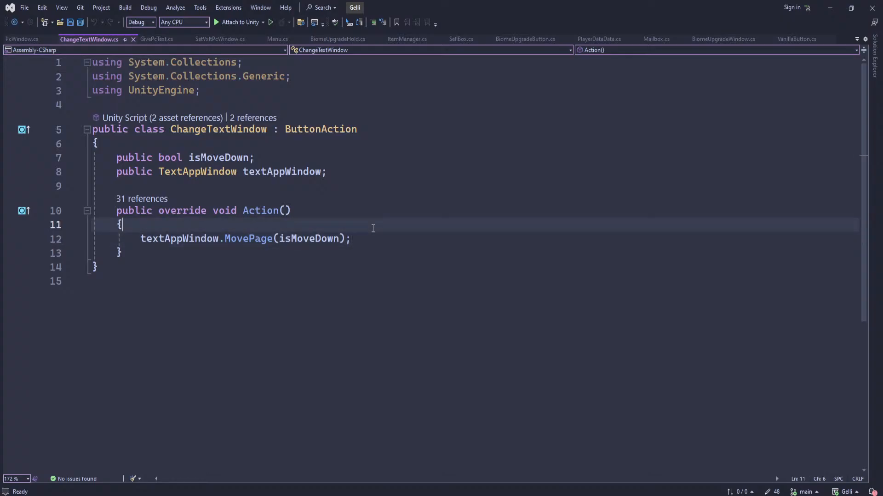
key("Return")
type("PC - Click")
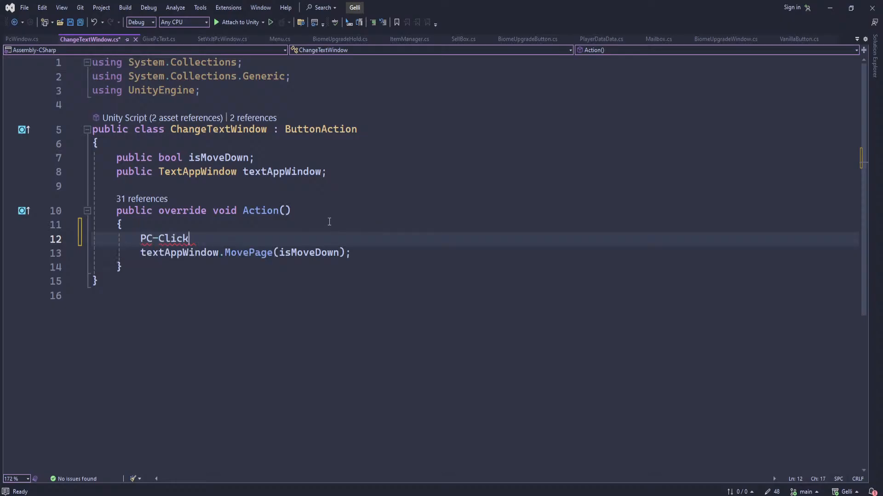
left_click_drag(216, 238, 66, 234)
key("BackSpace")
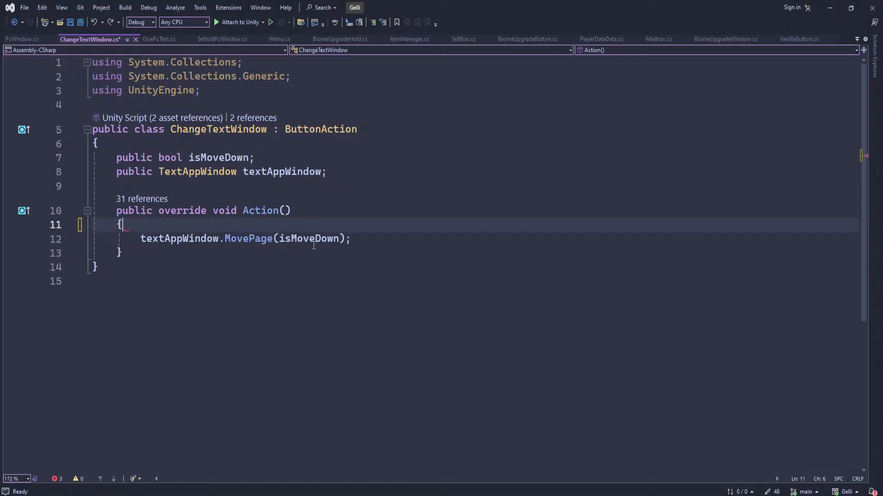
Add SoundManager.soundManager.PlaySound("PC-Click", false, true); as the first line of ChangeTextWindow's Action method and save the script
key("Return")
type("sound.pl")
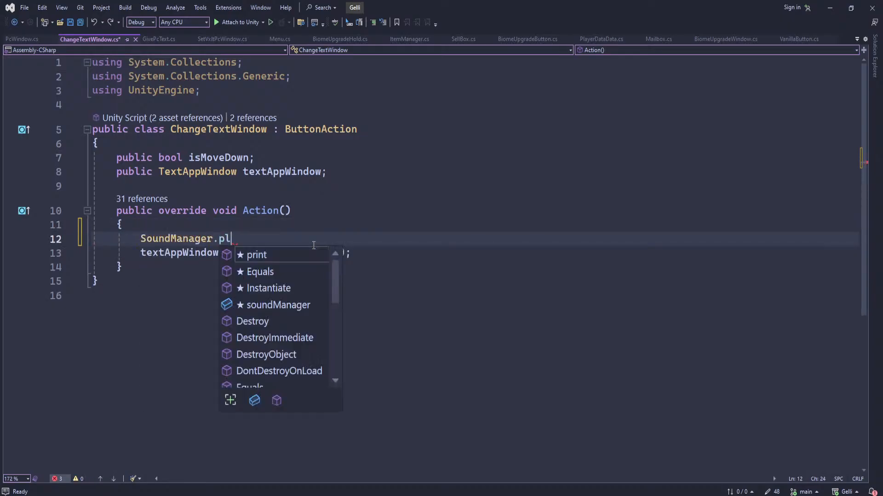
key("BackSpace")
key("BackSpace")
type("sou.plays")
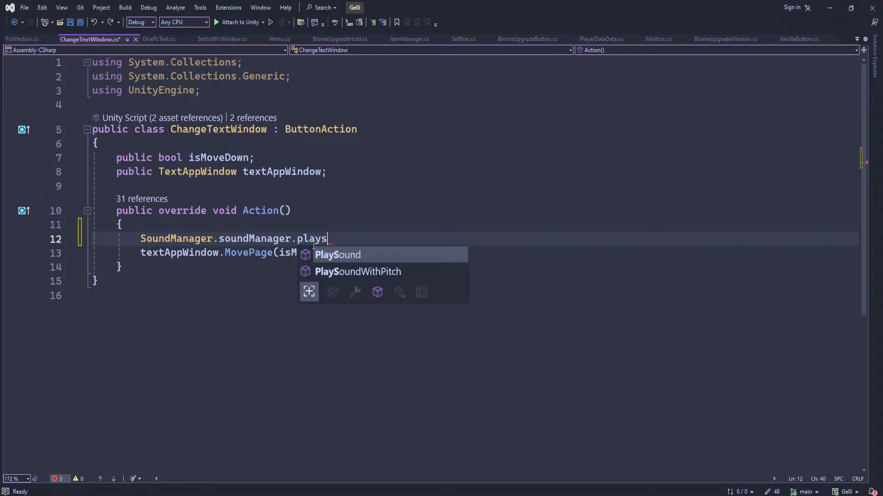
key("Tab")
type("()")
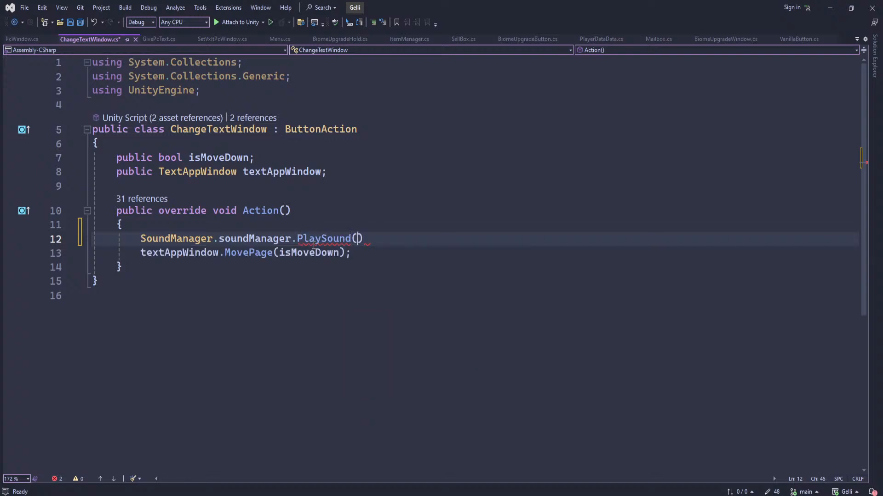
type("\"PC-Click")
type(", false, t")
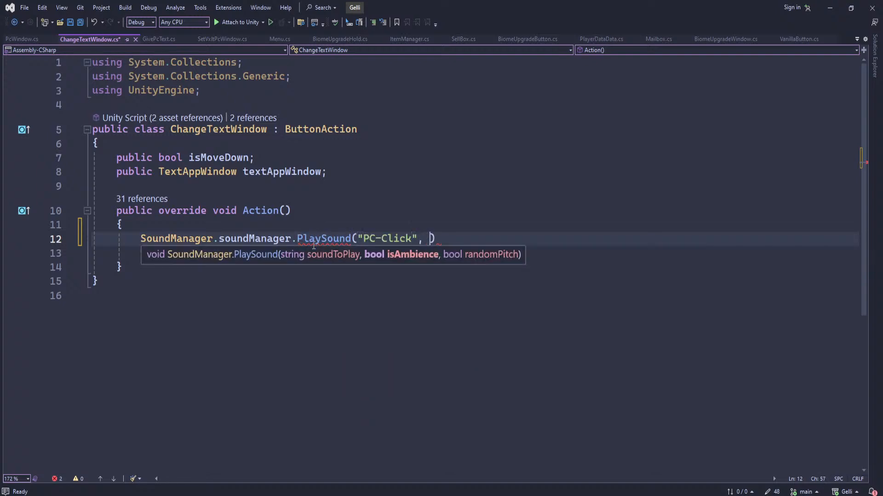
type("rue")
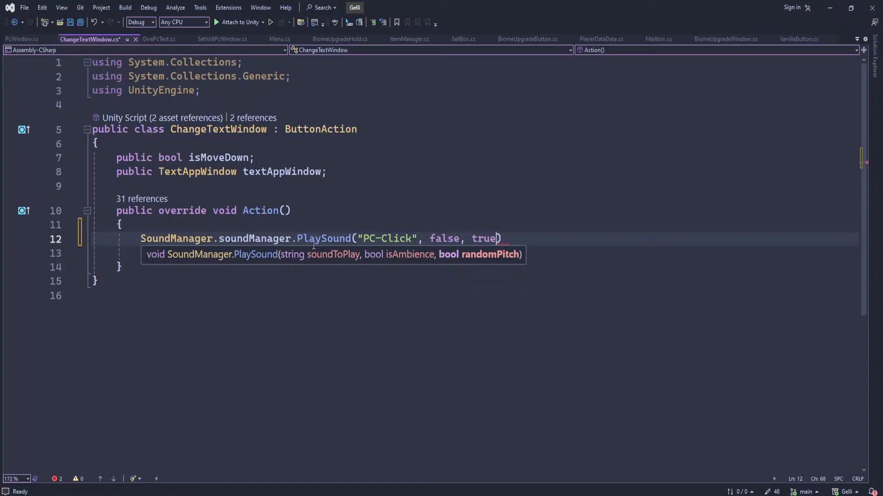
type(";")
key("ctrl+s")
Switch to Unity, collapse the Sound Manager's Audio Clips List and clear the console
key("alt+Tab")
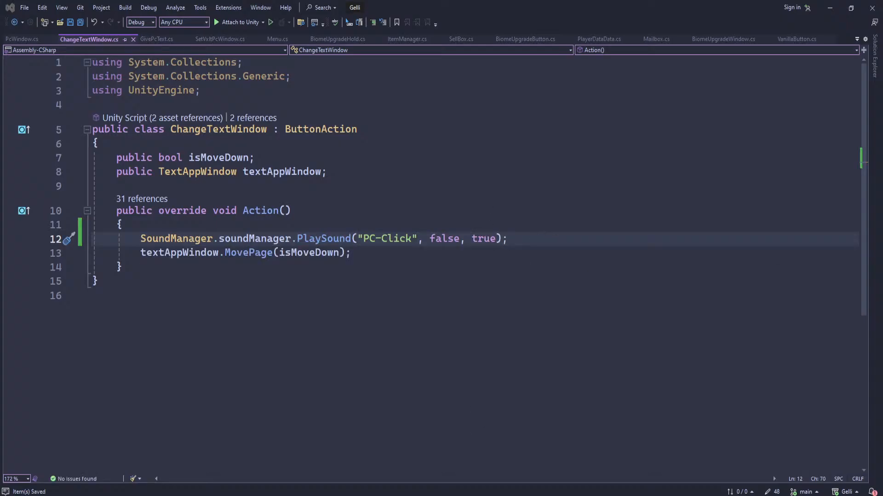
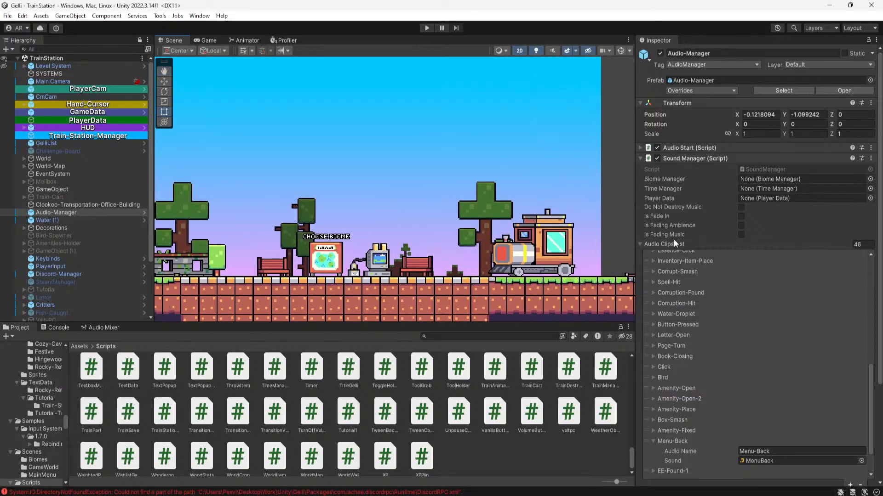
left_click(666, 244)
left_click(54, 328)
left_click(18, 327)
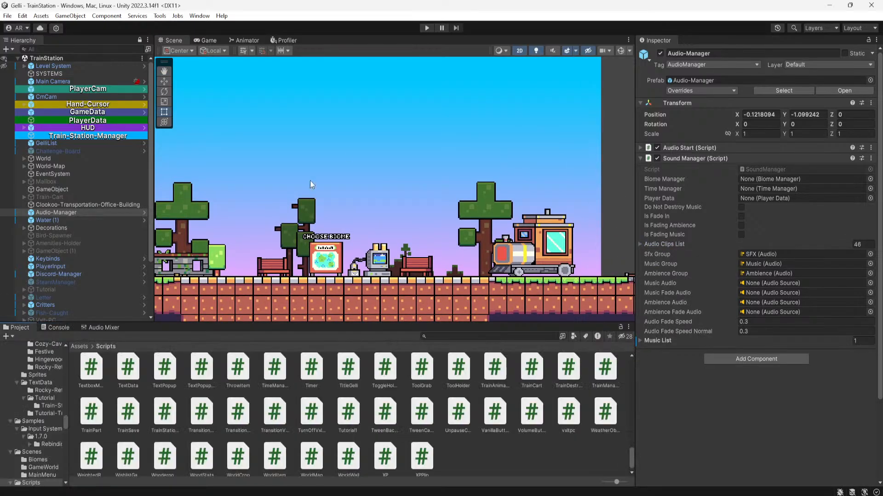
Run the TrainStation scene in play mode and open the VxLT PC at the station
middle_click_drag(354, 150, 444, 131)
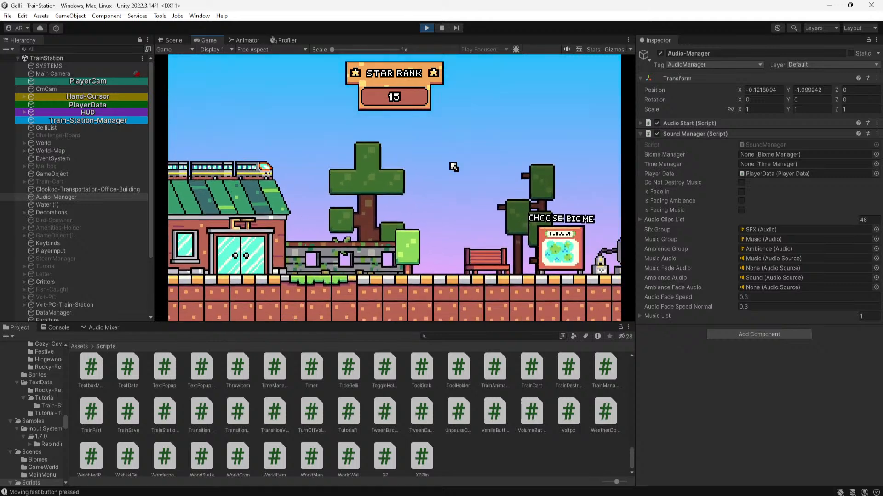
key("shift+d")
left_click(410, 240)
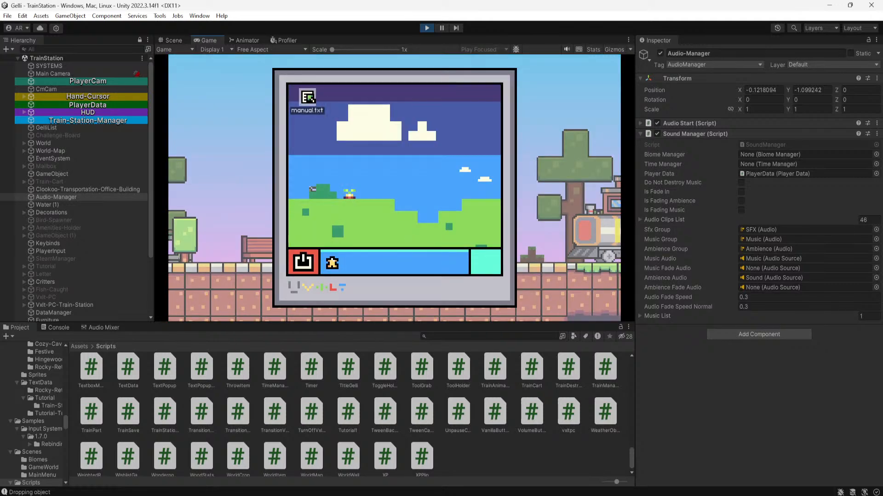
Test the page sound by opening manual.txt on the in-game PC, paging forward and back to page 1, and closing it
double_click(308, 98)
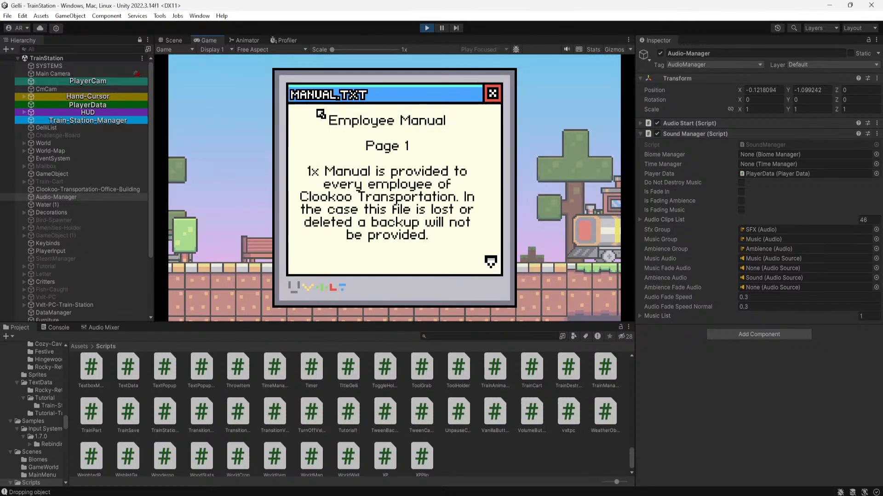
left_click(490, 262)
left_click(490, 262)
left_click(493, 124)
left_click(493, 124)
left_click(493, 124)
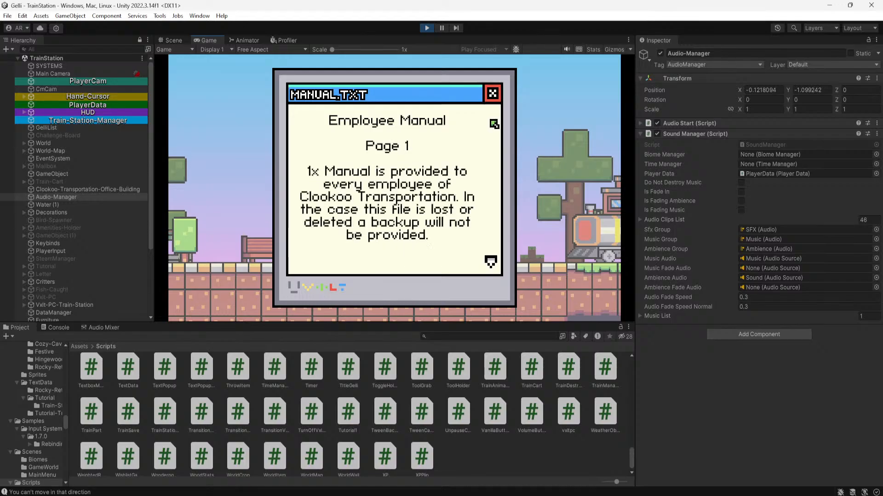
left_click(492, 93)
Reopen manual.txt, page forward to page 7 and back again to test the click sound, and close the manual
double_click(307, 98)
left_click(491, 262)
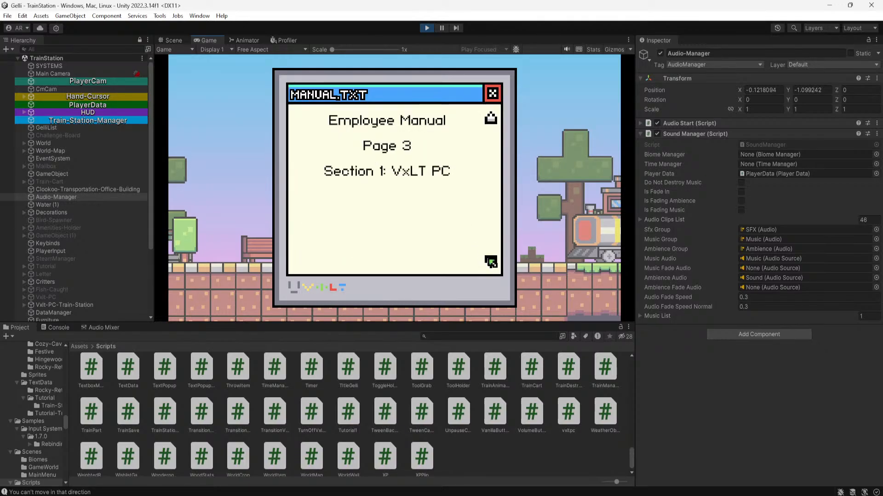
left_click(491, 262)
left_click(491, 262)
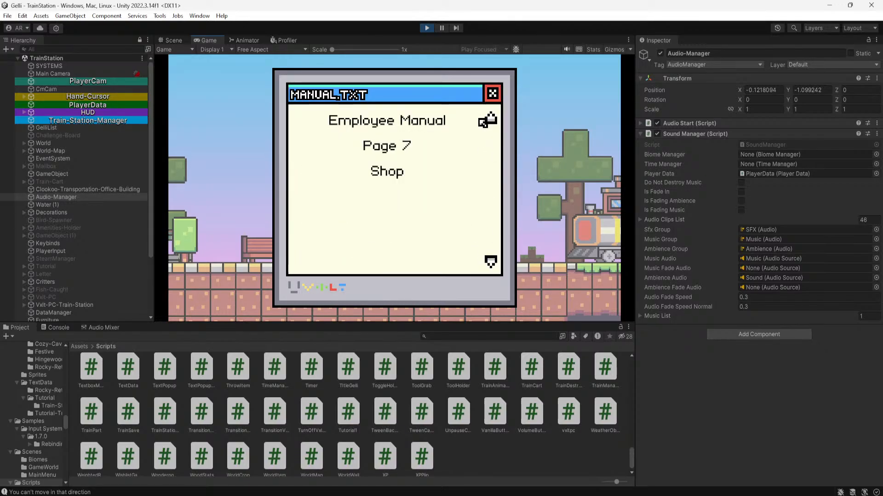
left_click(491, 121)
left_click(491, 121)
left_click(492, 93)
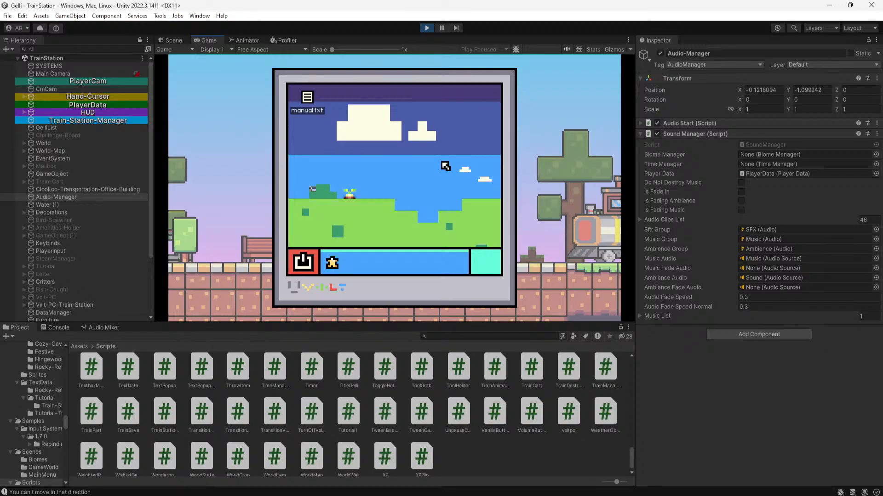
Shut down the in-game PC, dismiss the Friendly Fields travel screen, and reopen the PC's shop app
left_click(294, 264)
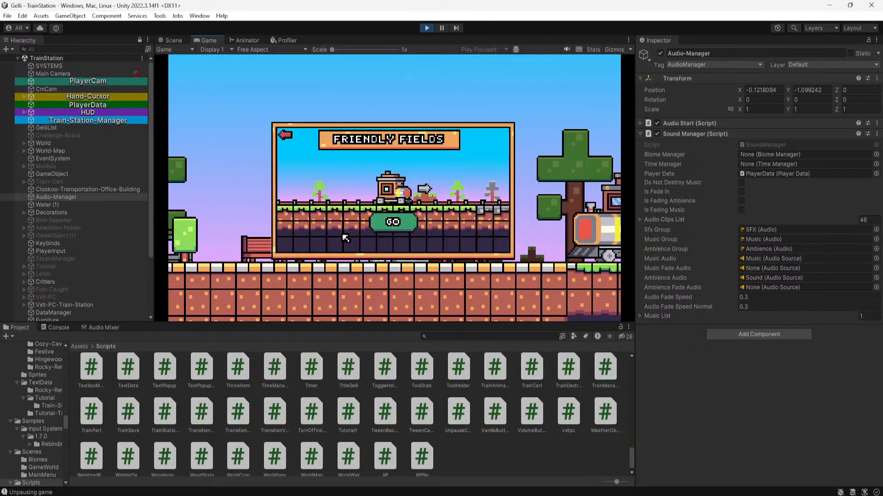
key("Escape")
left_click(410, 234)
left_click(337, 261)
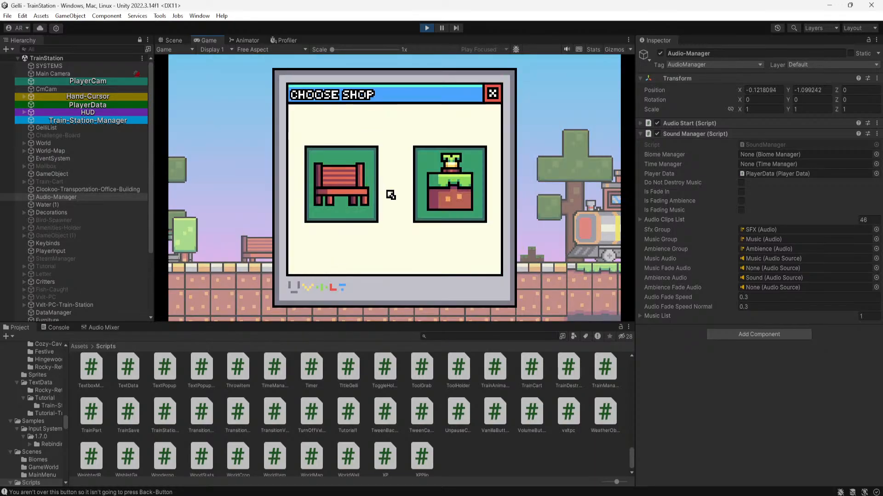
Test the biome shop by selecting the first biome and returning to Choose Shop, and leave the PC and play mode
left_click(449, 189)
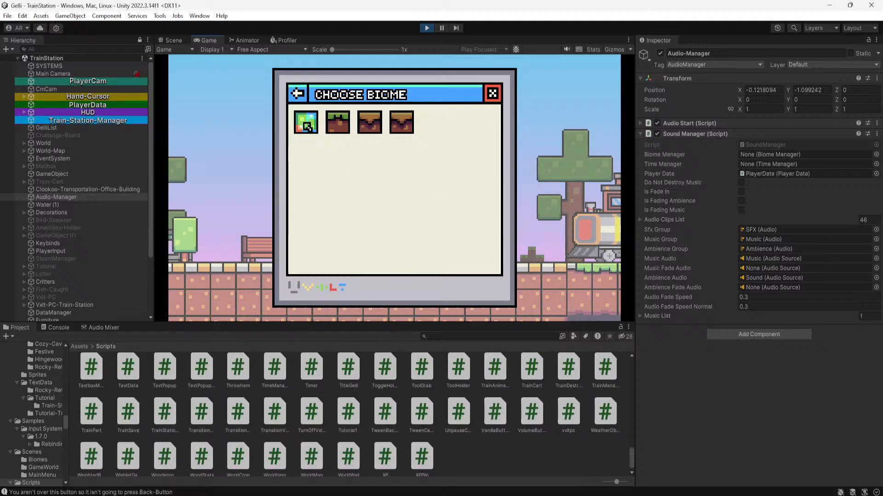
left_click(305, 124)
left_click(298, 94)
left_click(298, 94)
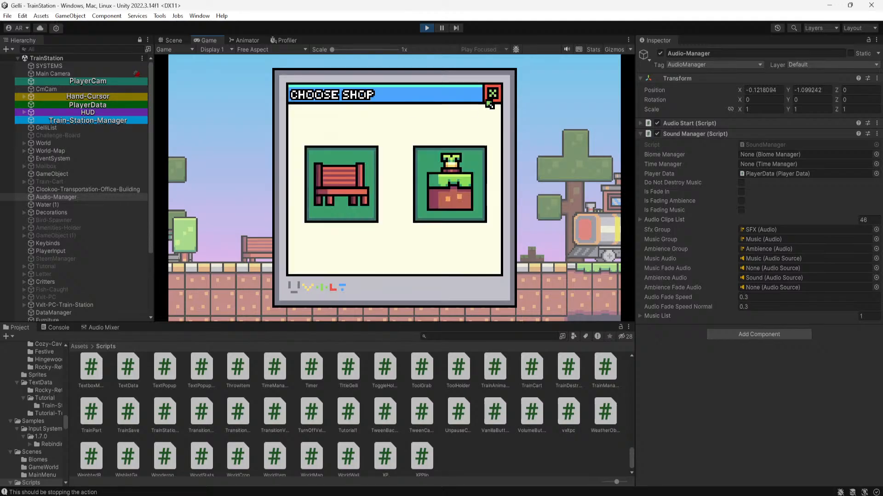
left_click(492, 95)
key("Escape")
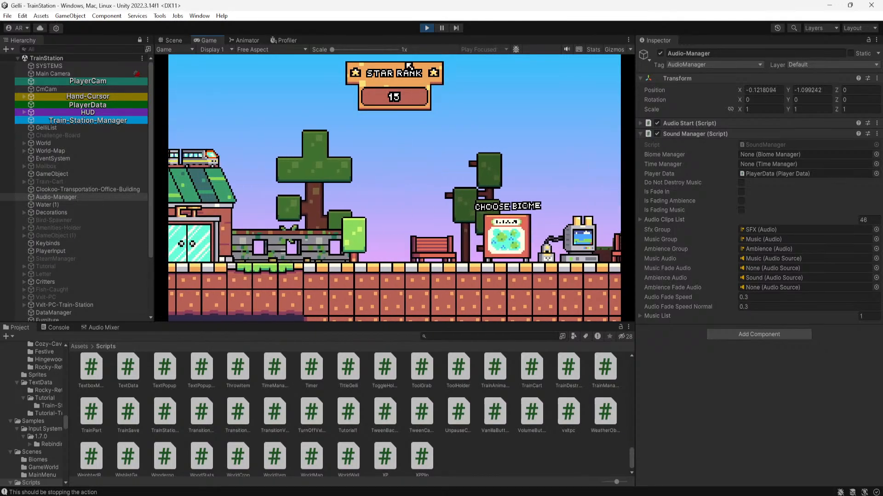
left_click(427, 28)
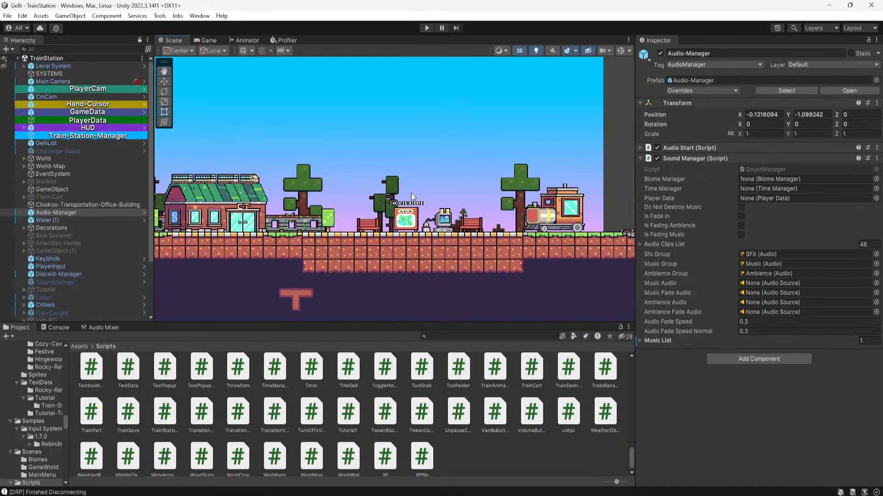
Open the Hingewood-Heights scene from the Assets/Scenes/Biomes folder
left_click(79, 346)
left_click(62, 327)
left_click(13, 337)
left_click(19, 329)
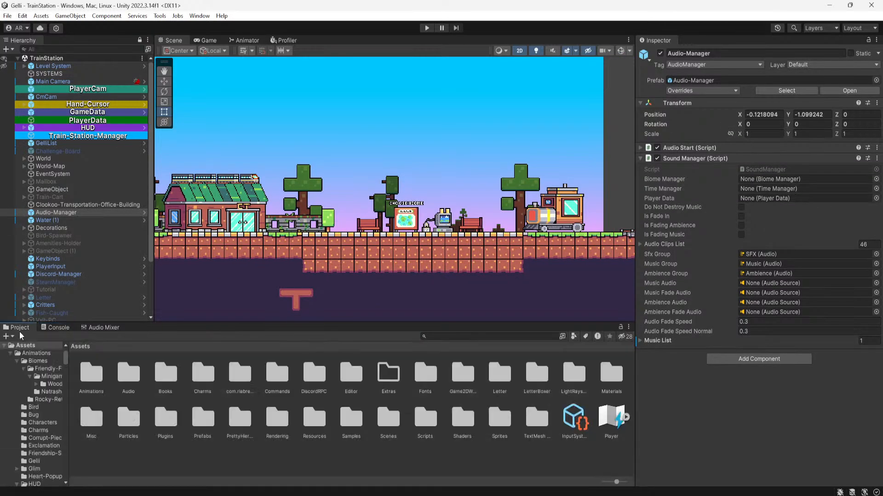
left_click(490, 441)
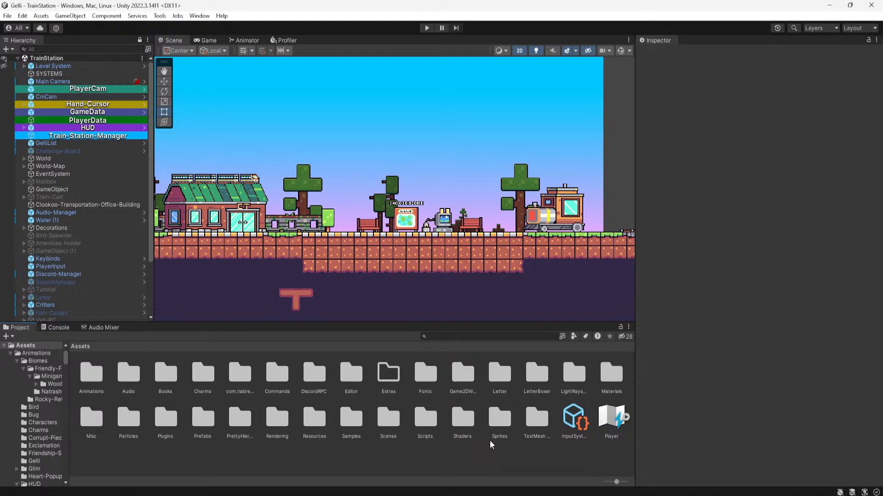
left_click(394, 420)
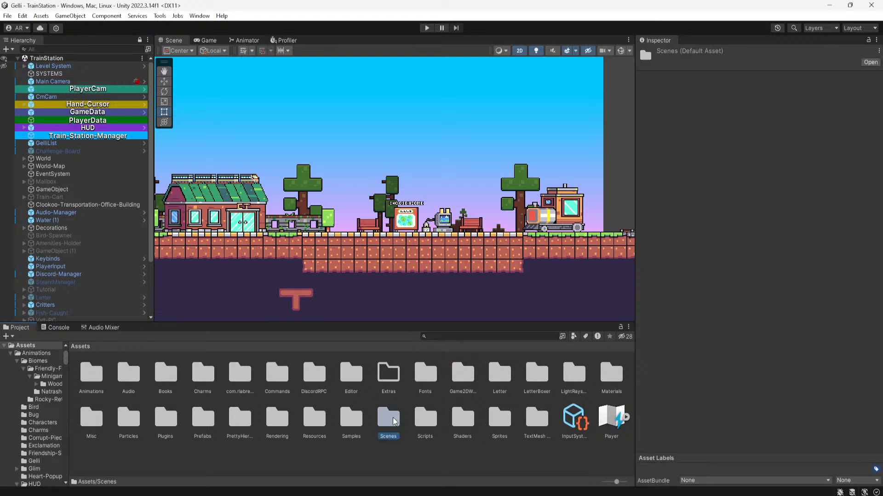
double_click(393, 420)
double_click(101, 377)
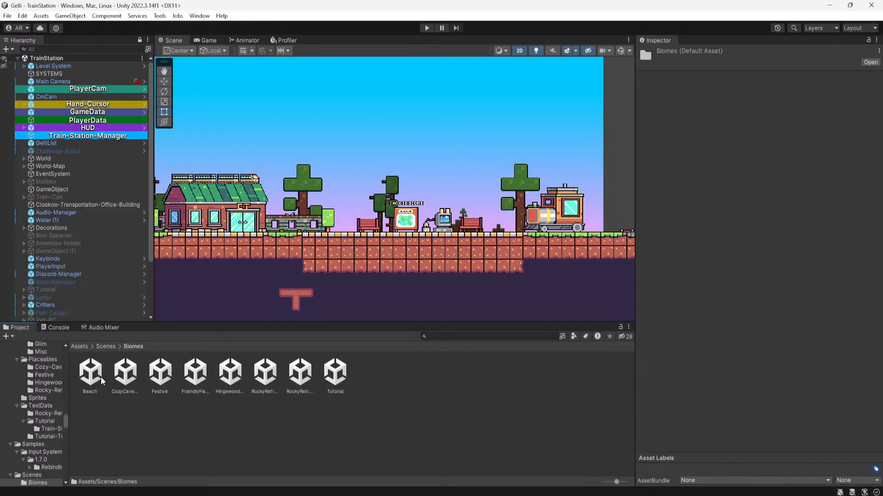
left_click(212, 427)
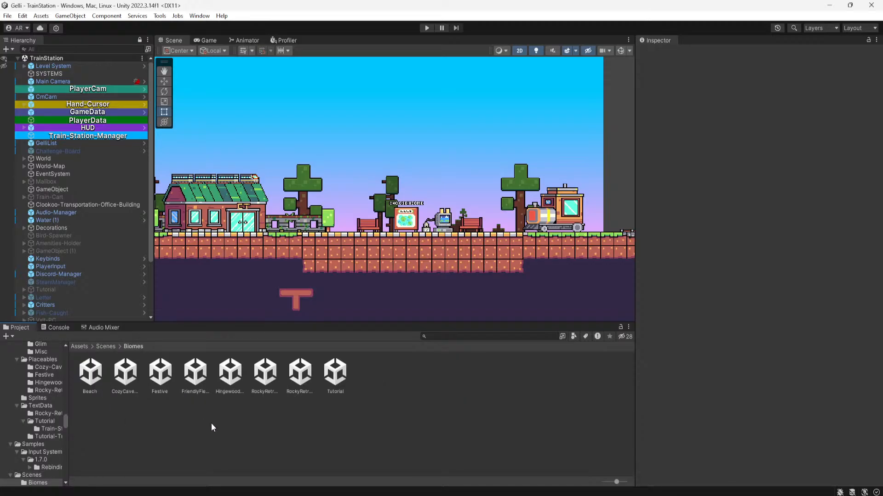
double_click(228, 372)
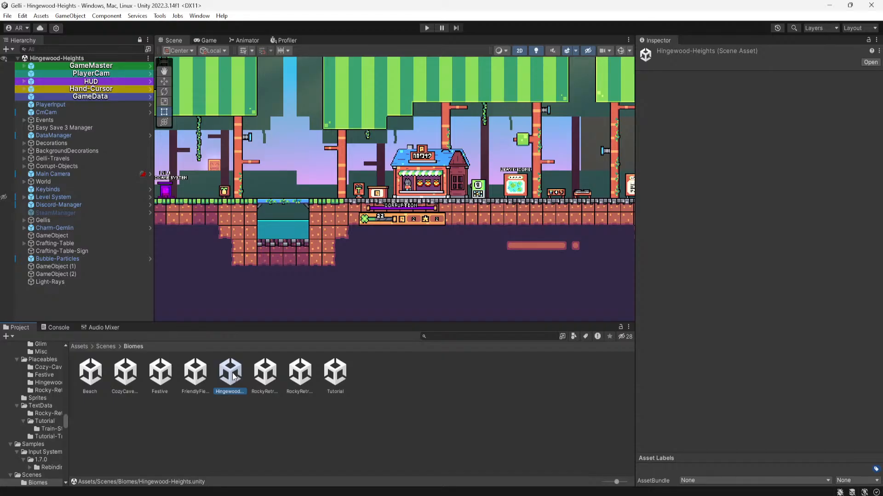
Examine the Hingewood-Heights scene around the pond and shop, and return the project browser to the Assets root
scroll(414, 247, "down", 9)
middle_click_drag(405, 230, 425, 219)
scroll(489, 216, "up", 3)
scroll(425, 220, "up", 5)
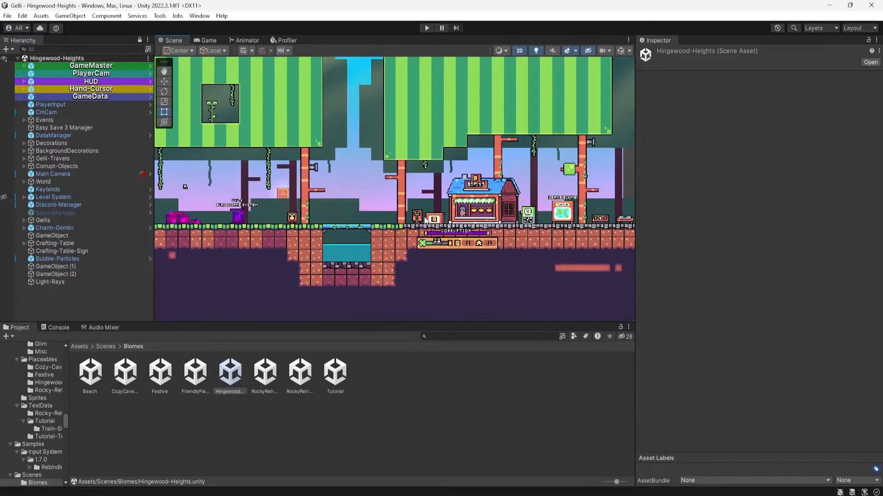
scroll(426, 220, "up", 1)
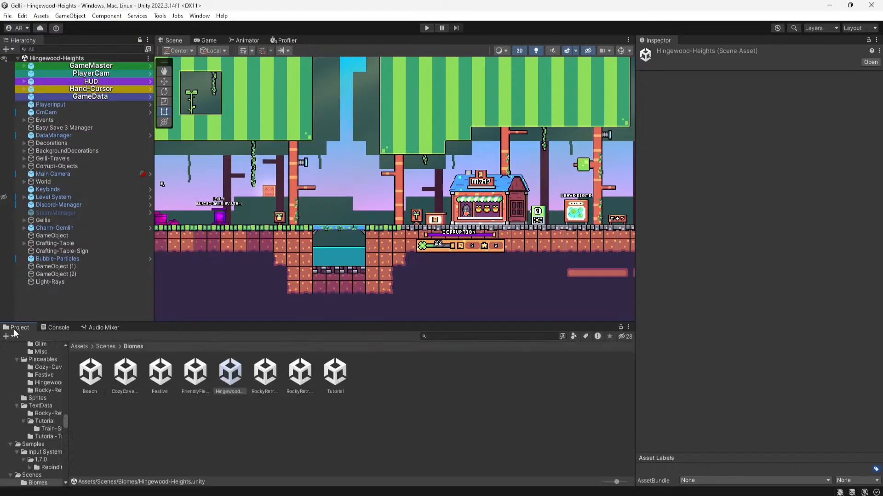
left_click(79, 347)
left_click(438, 456)
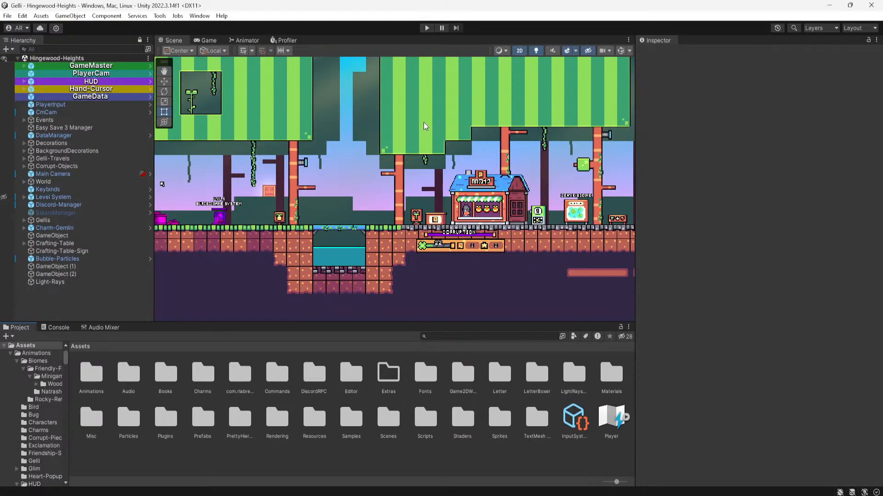
middle_click_drag(412, 125, 385, 121)
scroll(384, 121, "up", 2)
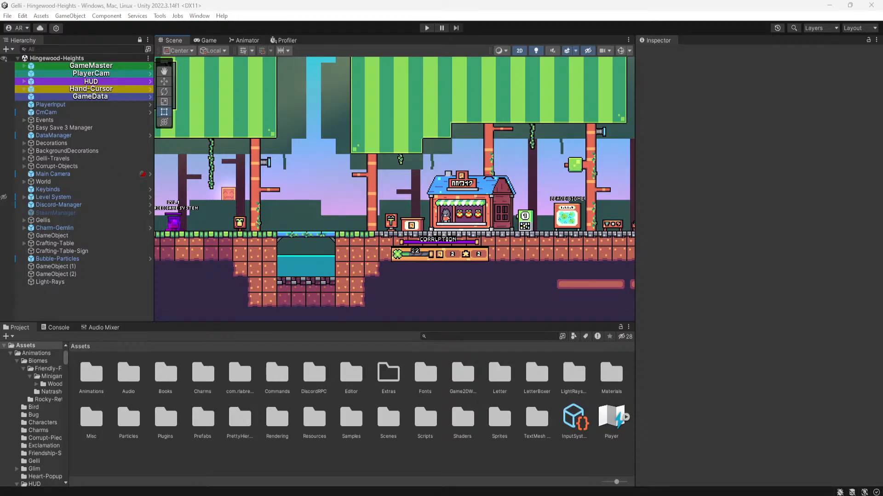
scroll(544, 154, "down", 3)
middle_click_drag(545, 154, 571, 162)
scroll(572, 148, "up", 2)
scroll(573, 164, "up", 1)
Run the Hingewood-Heights scene in play mode and explore the biome on both sides of the shop
left_click(426, 28)
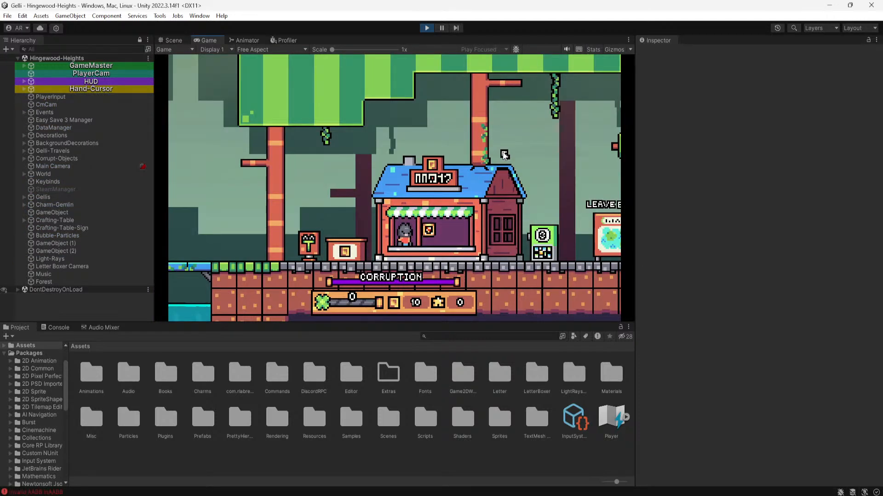
scroll(505, 156, "down", 3)
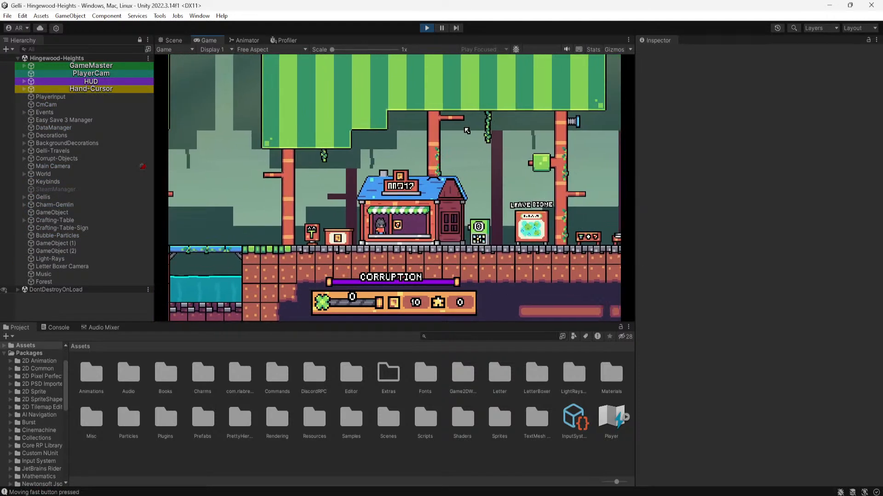
key("d")
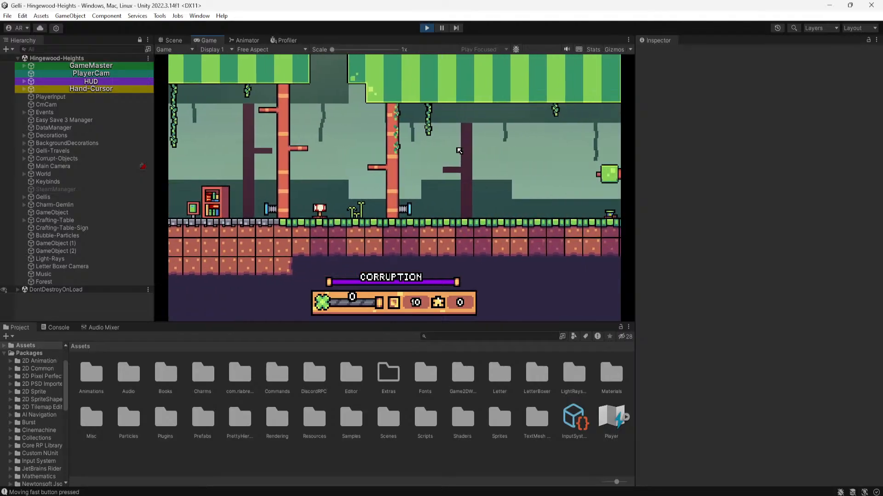
key("a")
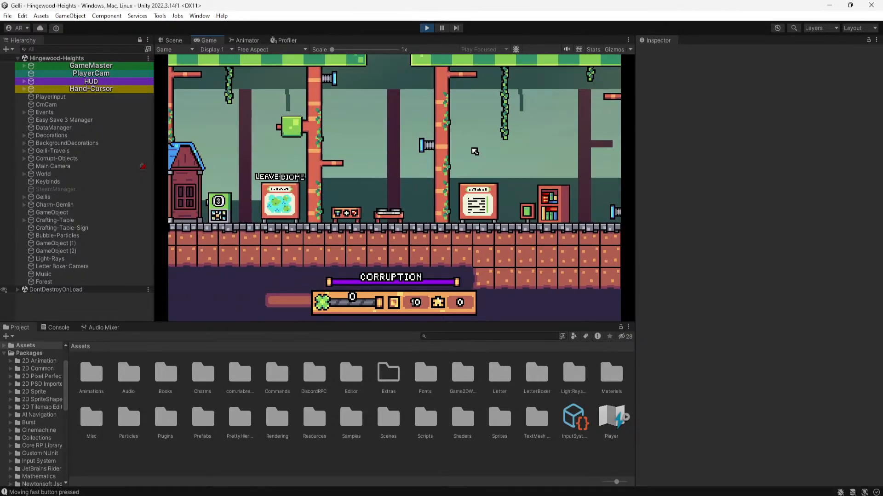
scroll(460, 159, "up", 5)
scroll(419, 189, "down", 5)
key("a")
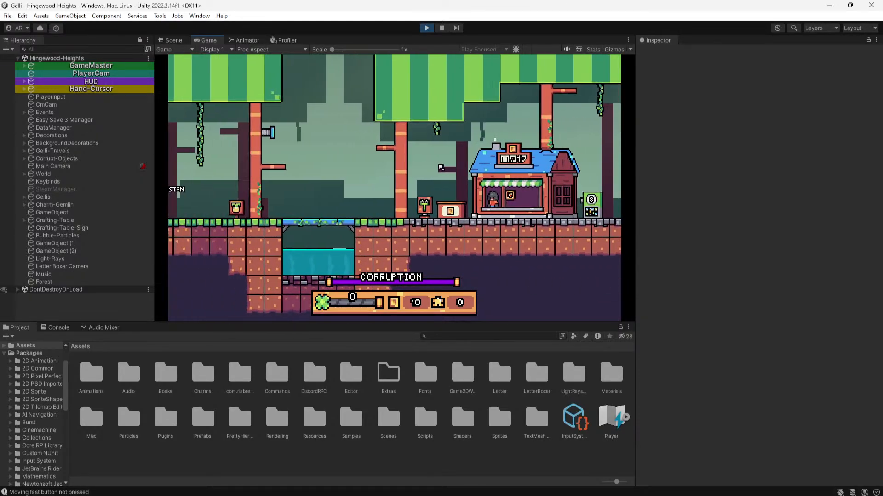
Buy red mushroom seeds at the in-game shop and plant them beside the Buried Game System
key("d")
left_click(427, 206)
key("a")
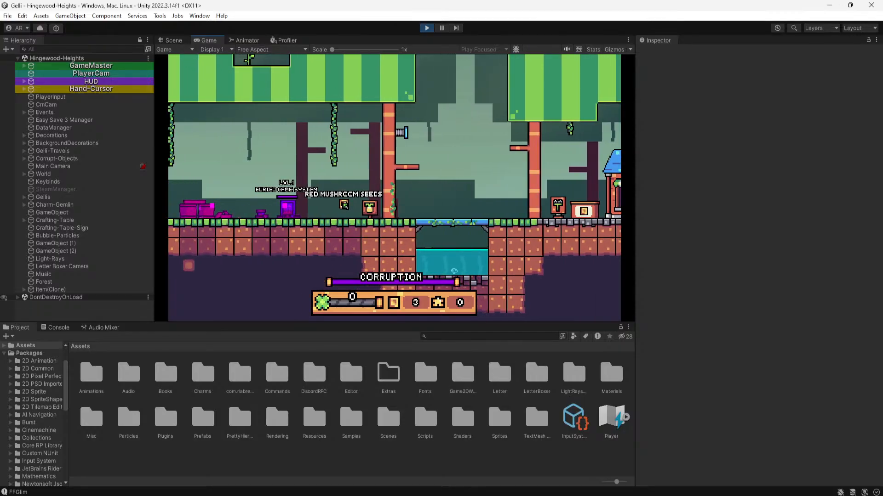
left_click(344, 205)
scroll(363, 206, "up", 2)
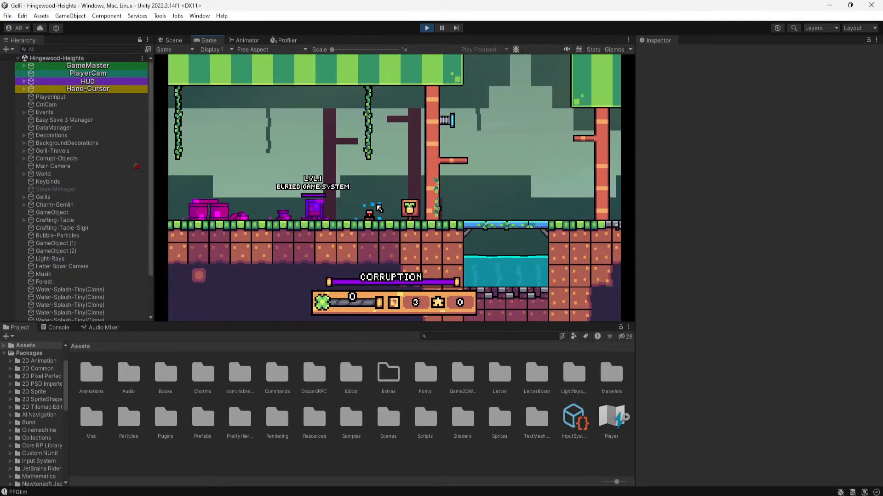
Grow and harvest the planted red mushroom and sell it at the shop
left_click(378, 209)
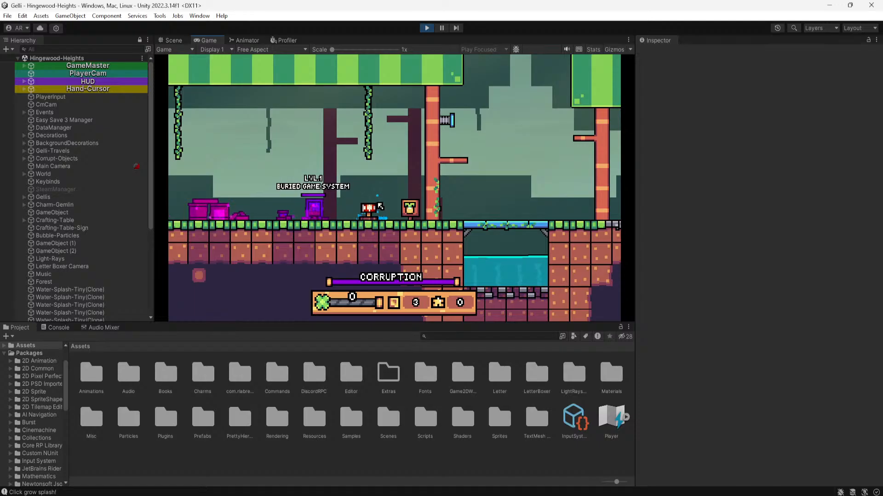
left_click(378, 206)
key("d")
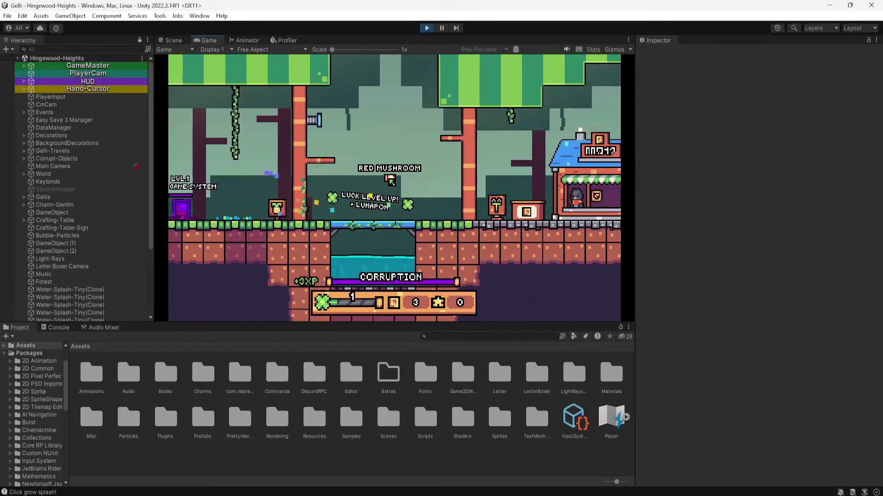
left_click(399, 184)
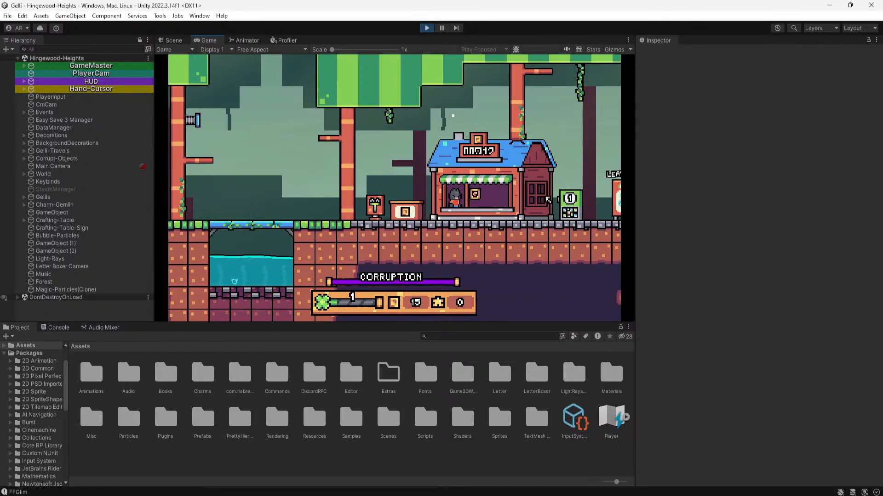
Buy another pack of red mushroom seeds, and grow a second mushroom to sell at the shop
left_click(476, 197)
key("a")
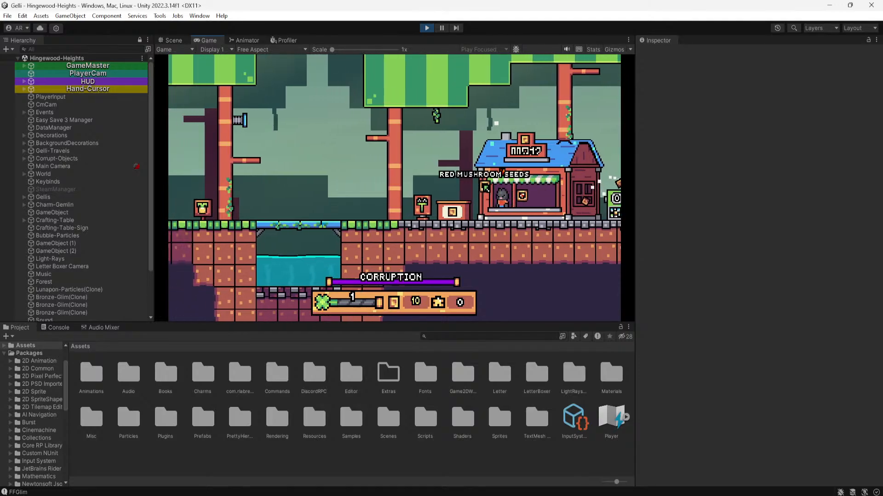
left_click(314, 208)
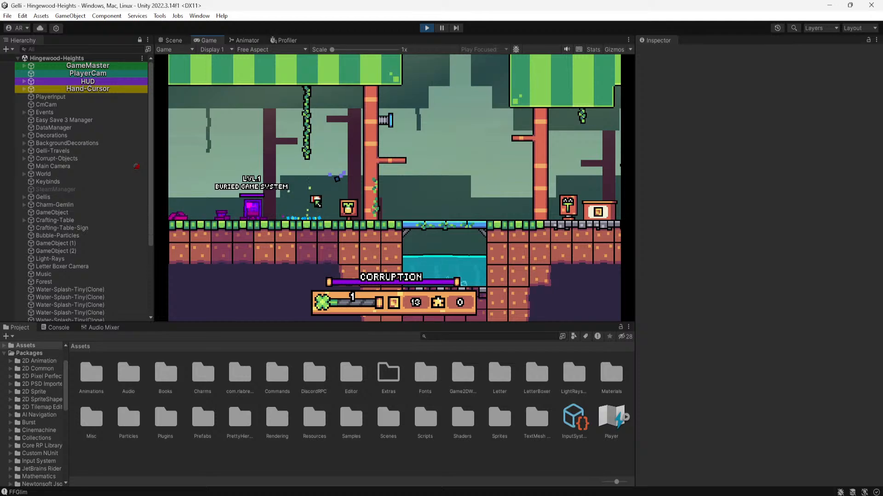
left_click(317, 201)
key("d")
key("d")
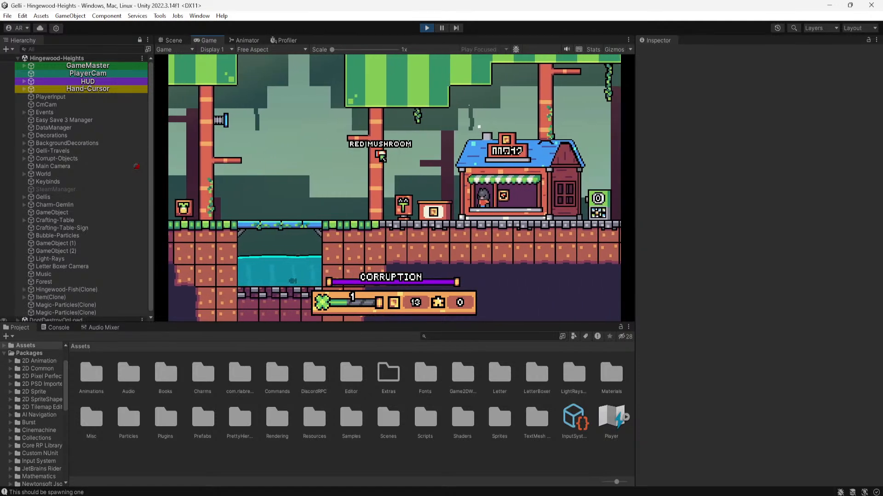
left_click(369, 189)
Catch the fish in the pond, and harvest another red mushroom to carry to the storage box near the Leave Biome board
left_click(263, 278)
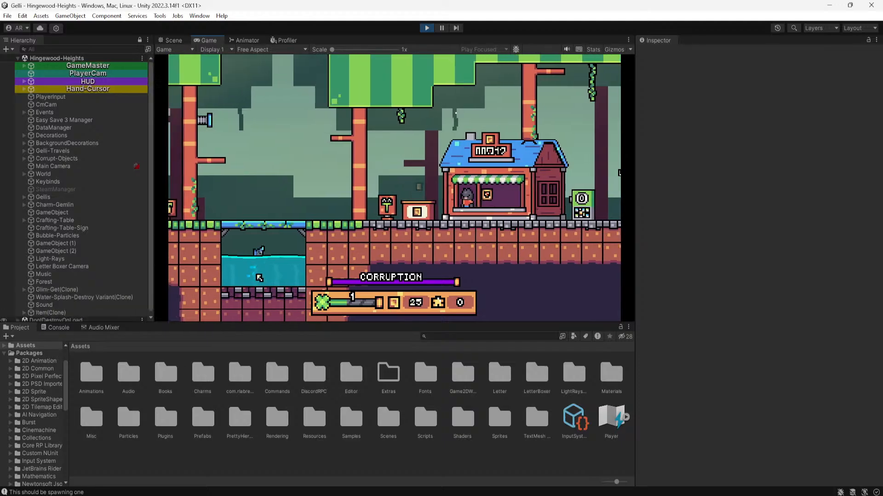
left_click(373, 193)
left_click(439, 195)
key("a")
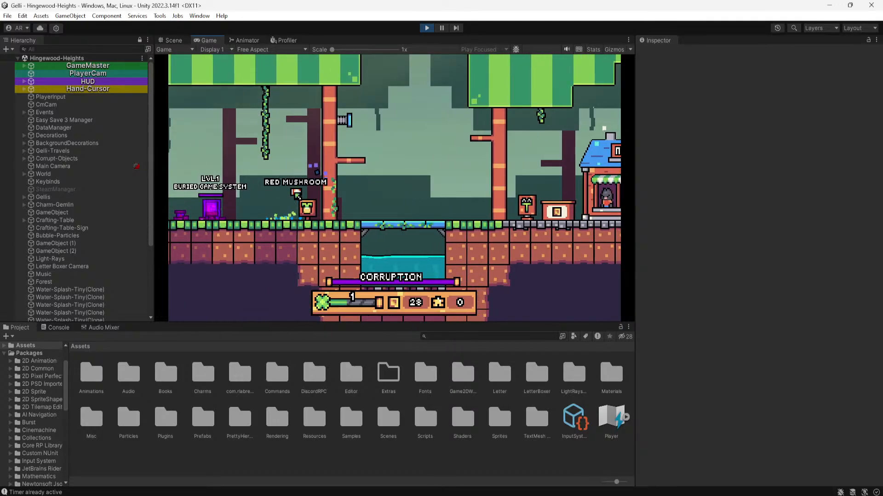
key("d")
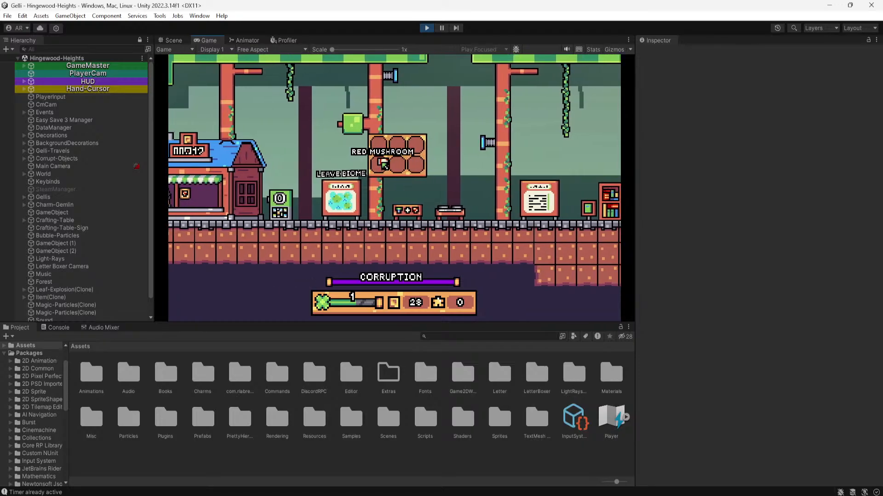
Get the canister from the grassy area beyond the bookshelf and carry it back to the tables beside the Leave Biome board
key("d")
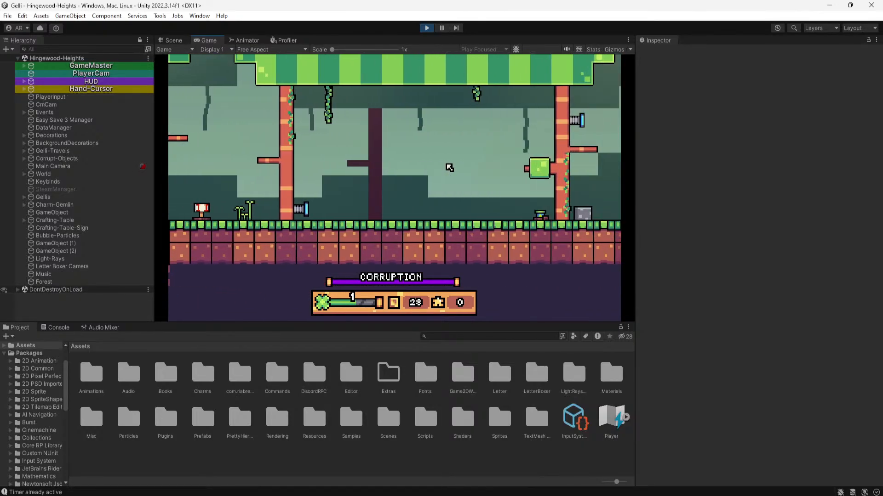
left_click_drag(465, 221, 462, 167)
key("a")
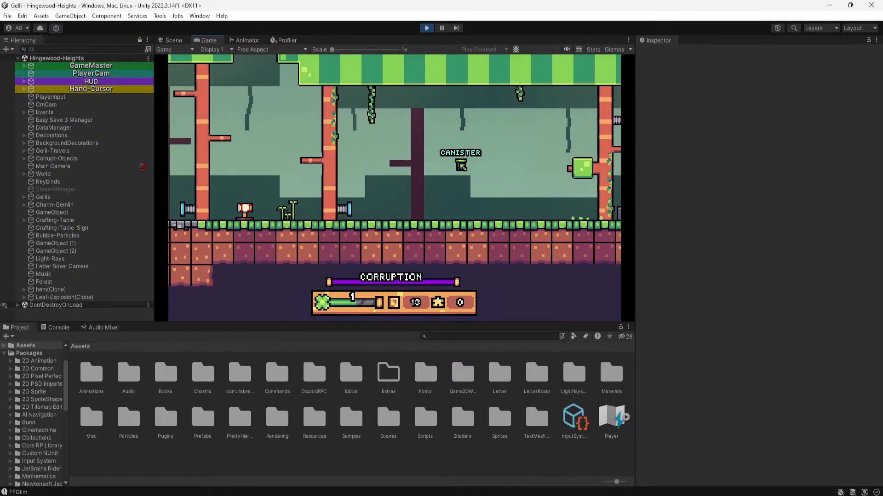
key("a")
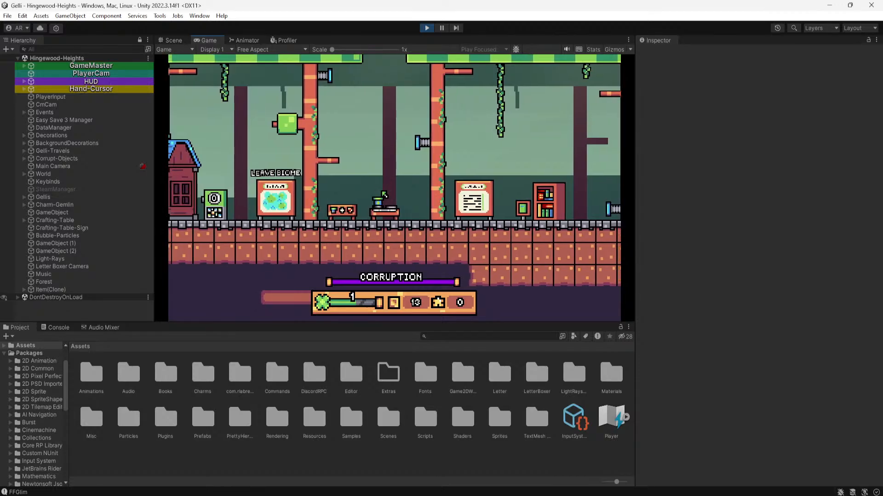
Craft blue screw seeds at the table beside the Leave Biome board and plant them in the grass near the pond
mouse_move(384, 195)
left_mouse_down()
mouse_move(392, 186)
mouse_move(388, 200)
left_mouse_up()
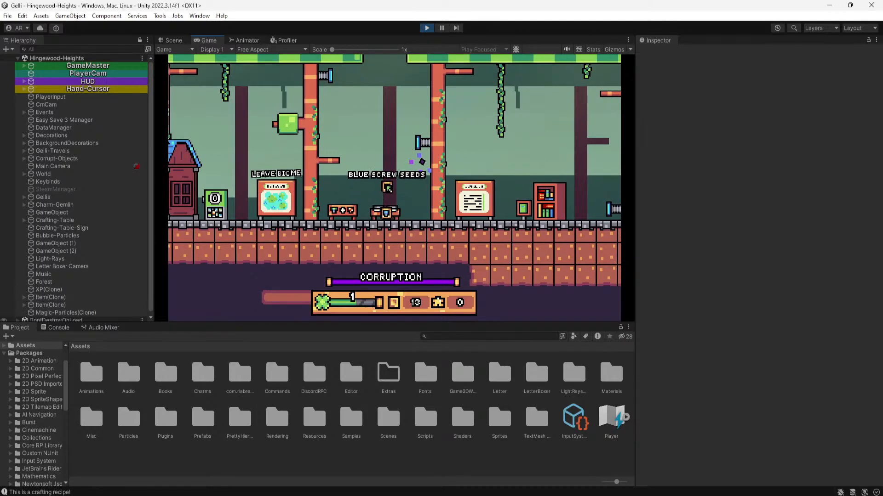
left_click(387, 188)
key("a")
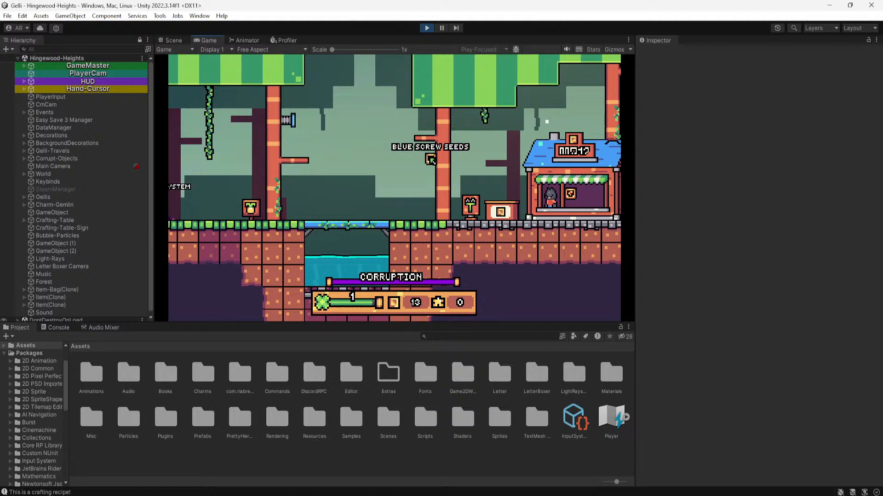
left_click(279, 210)
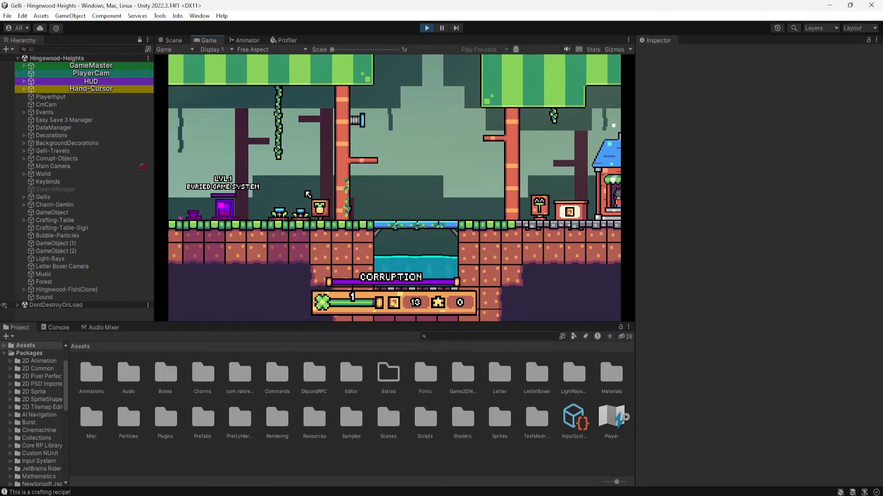
Harvest the red-and-white plant and the sprouts in the grass beyond the bookshelf, collecting the drops in the item bag
key("d")
key("d")
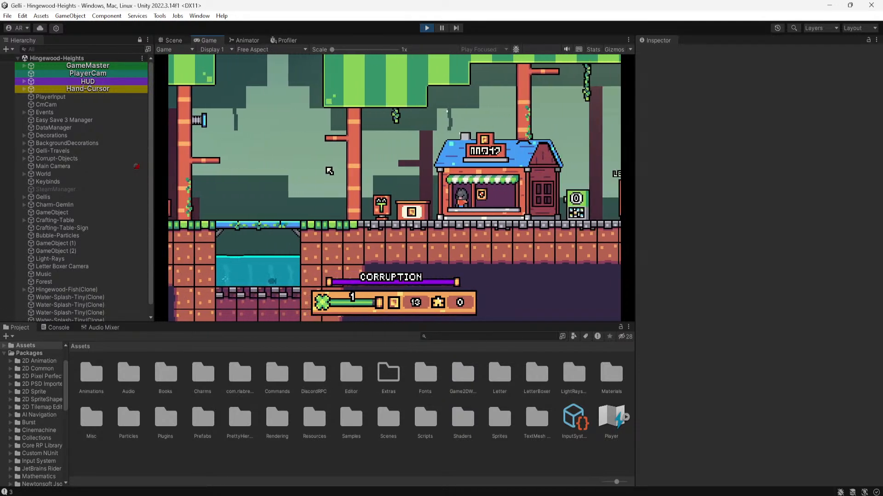
key("d")
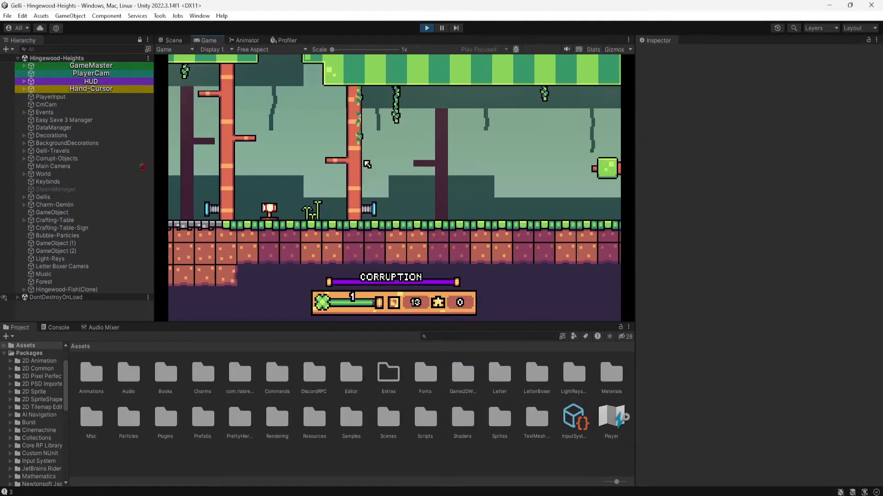
key("d")
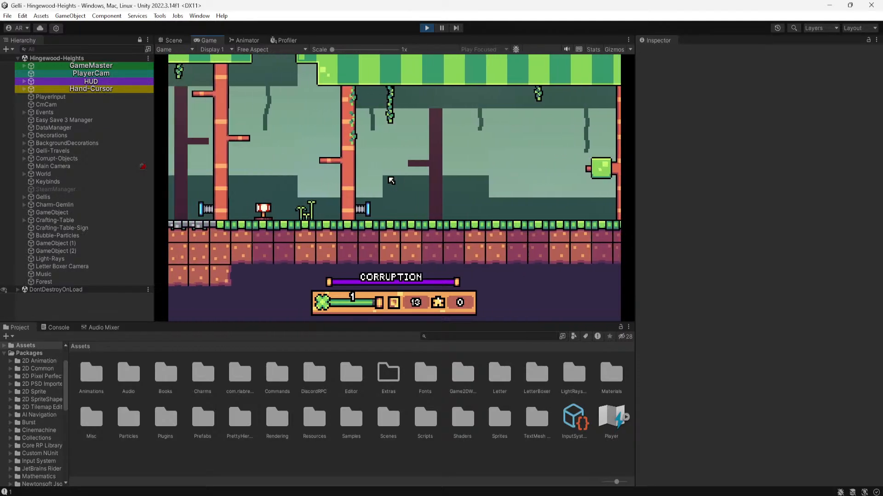
key("a")
left_click(360, 205)
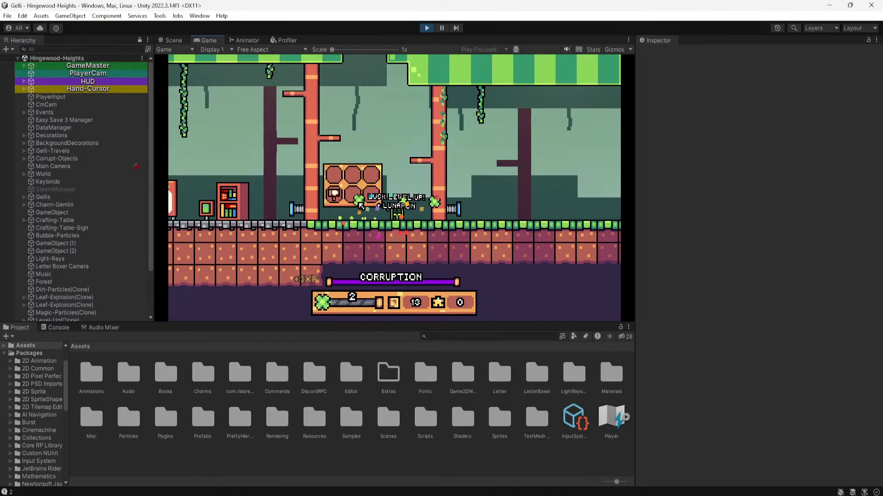
left_click(391, 209)
left_click(389, 208)
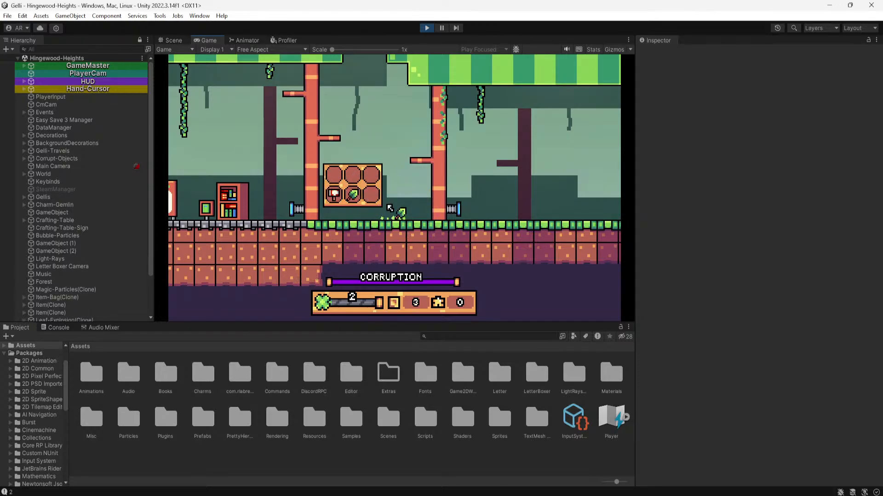
Clear the moss off the stone block at the foot of the tree farther along the grass
key("d")
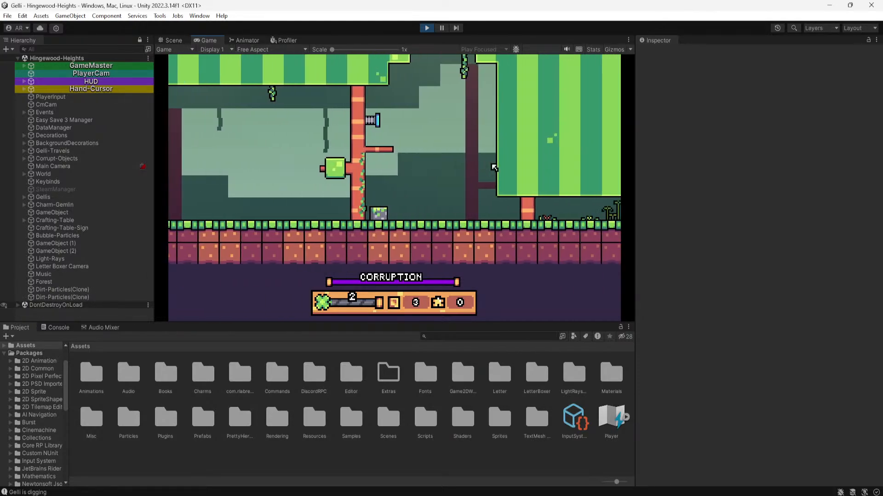
left_click(380, 212)
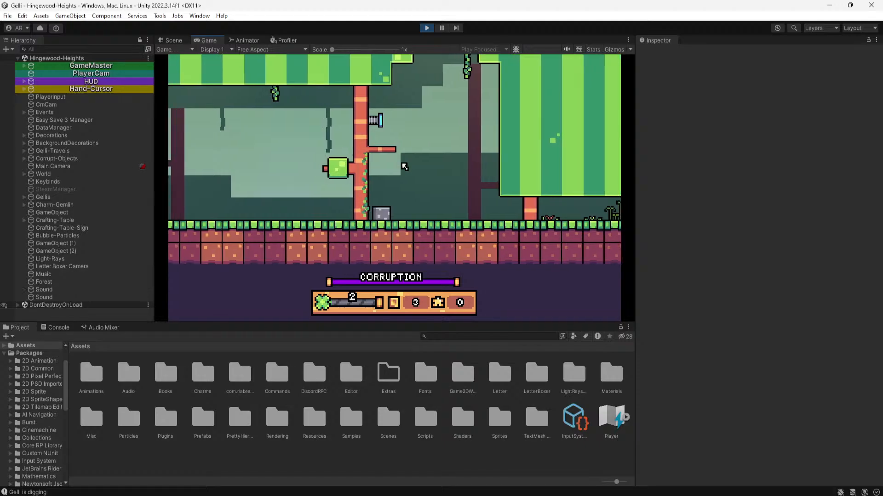
key("a")
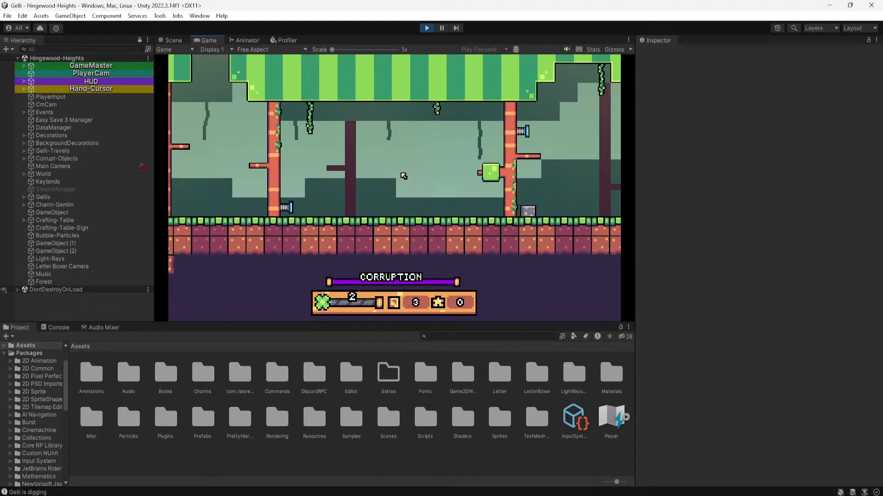
key("d")
scroll(404, 176, "up", 1)
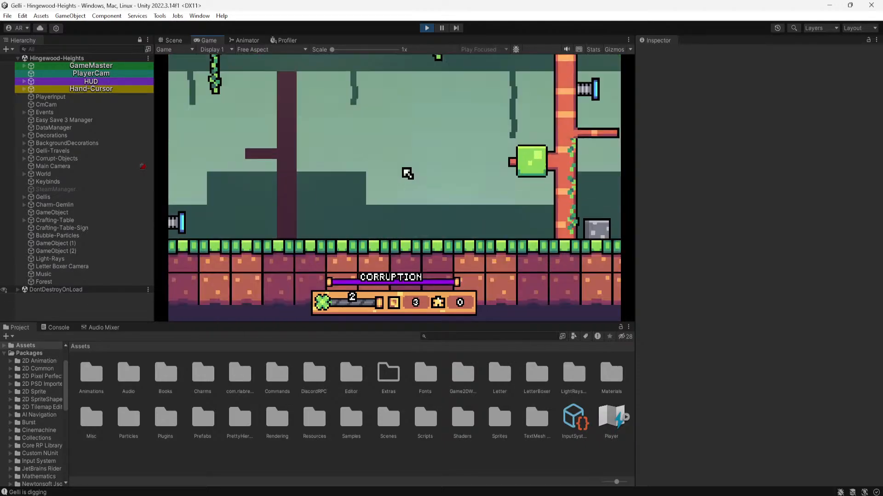
scroll(403, 176, "down", 1)
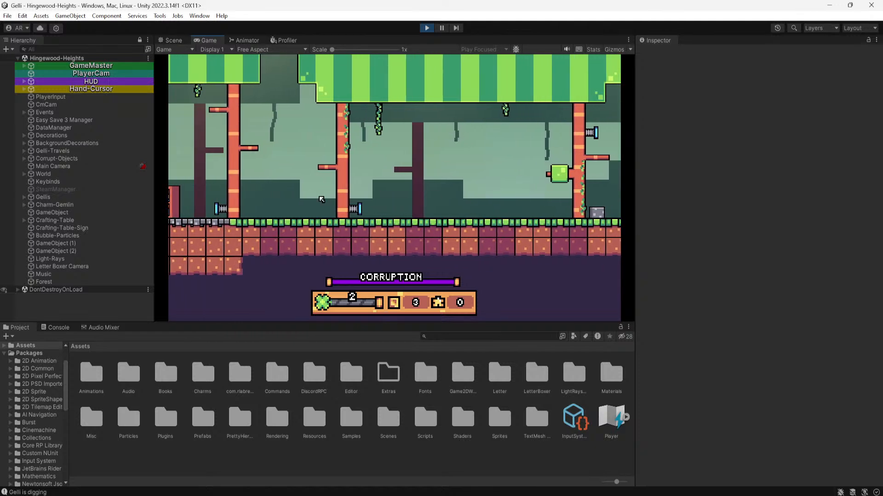
Return to the pond and break the algae ball in the water, collecting its drops in the item bag
key("a")
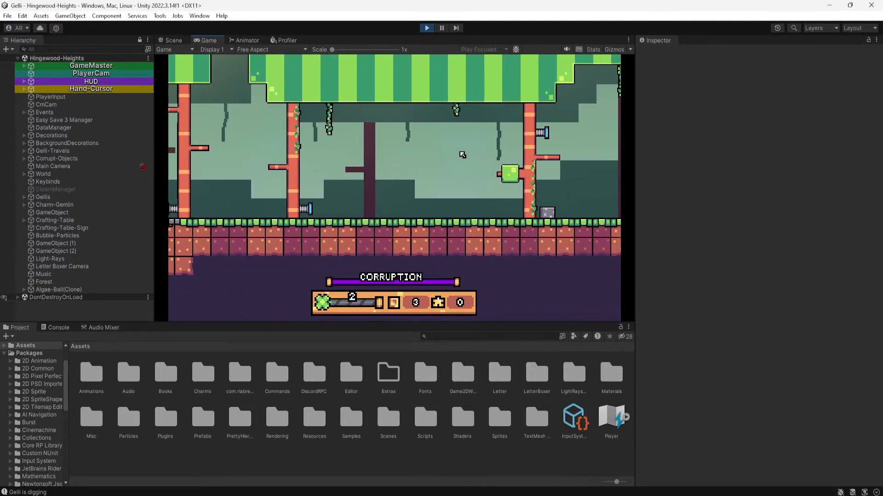
key("d")
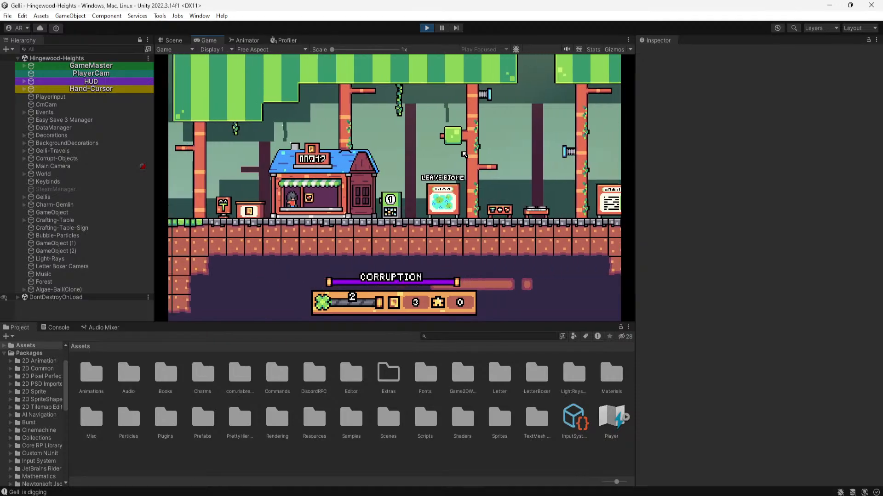
key("a")
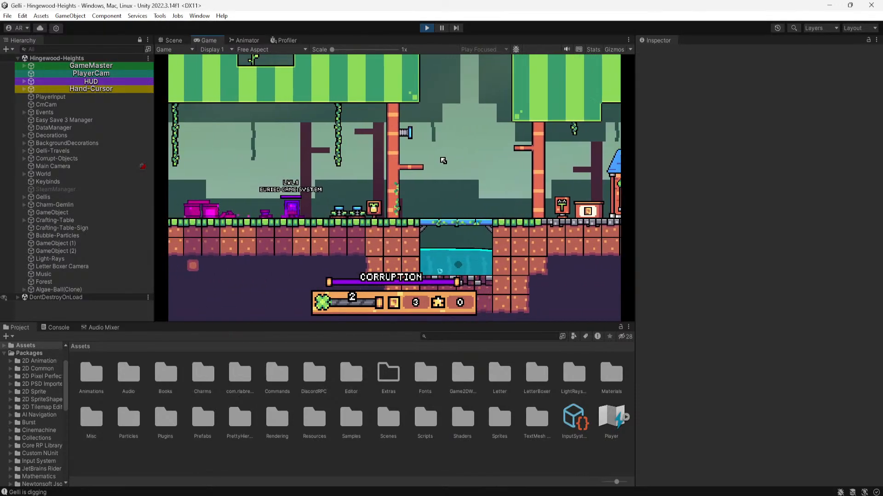
key("d")
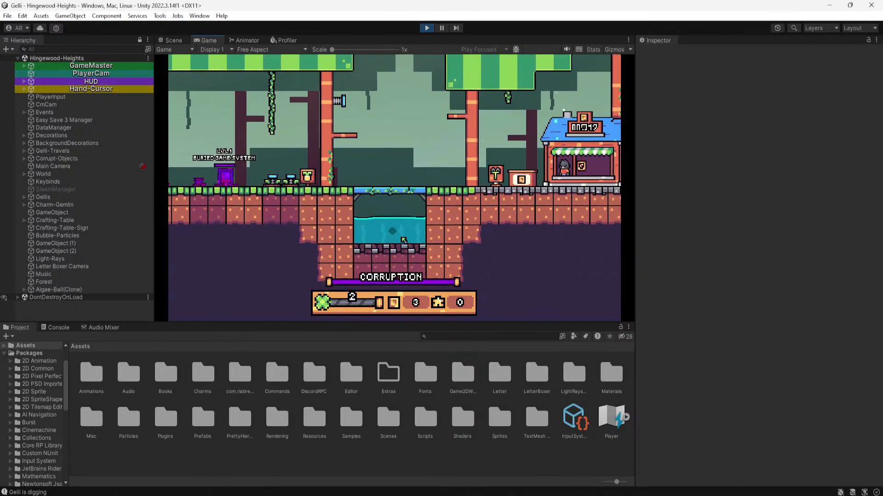
left_click(394, 217)
right_click(390, 162)
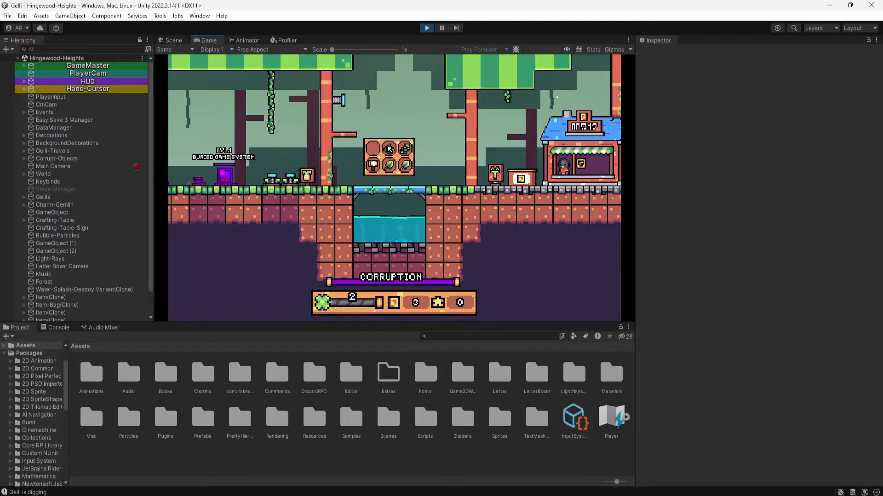
Empty the item bag over the selling table beside the shop to sell the collected items
right_click(480, 142)
right_click(480, 141)
right_click(521, 137)
left_click_drag(520, 118, 520, 157)
right_click(521, 138)
key("w")
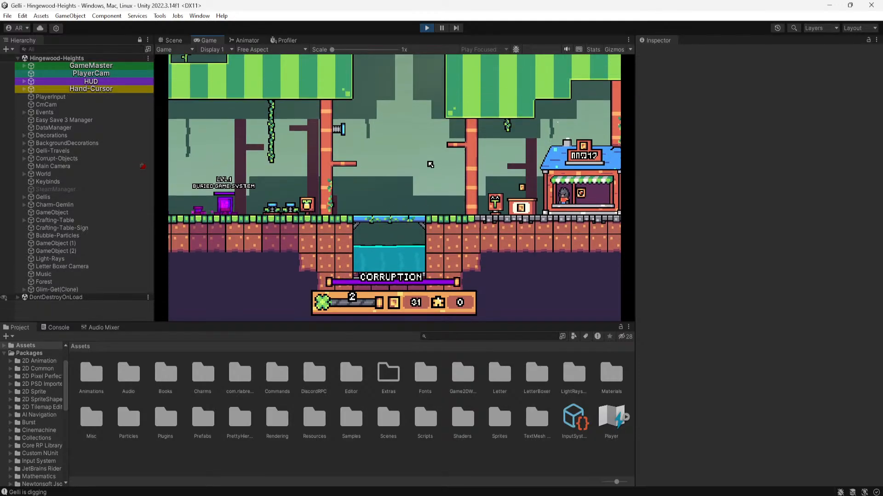
Draw a prize from the Lunapon machine beside the shop and carry the red mushroom seeds towards the selling table
key("d")
scroll(388, 195, "up", 3)
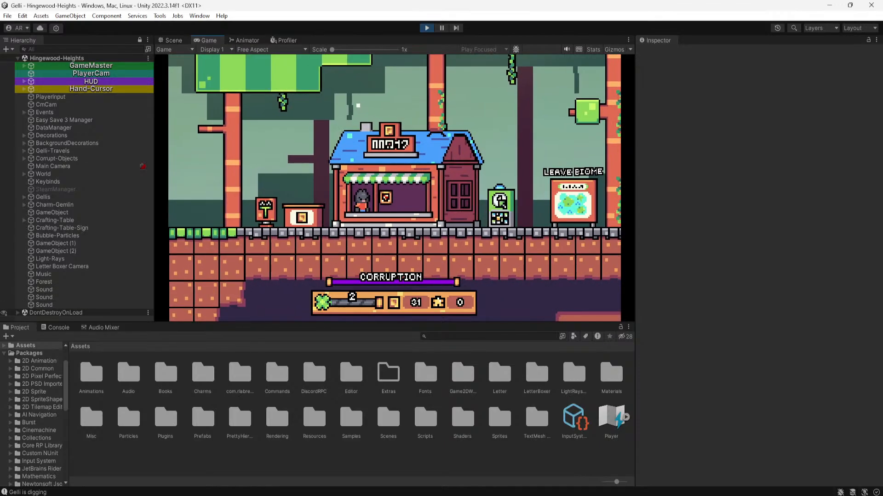
left_click_drag(498, 170, 248, 212)
scroll(502, 155, "down", 2)
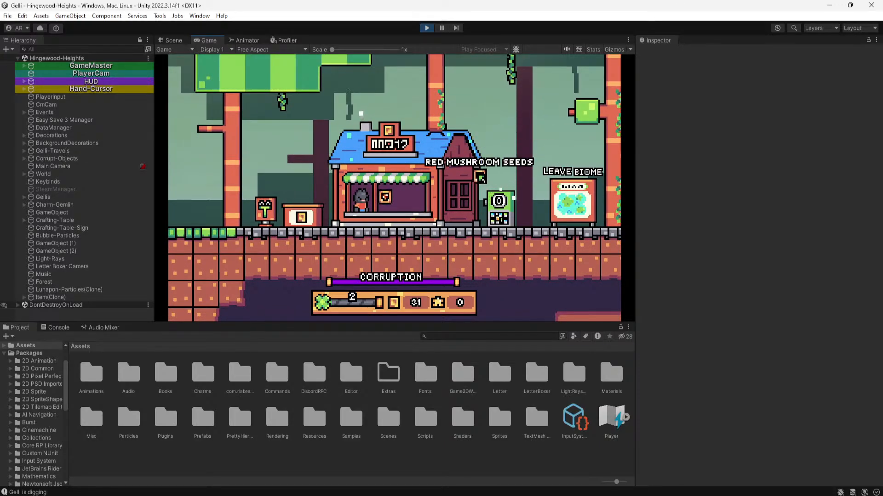
Walk from the shop past the bookshelf to the stone block, and stop the play test
key("a")
key("d")
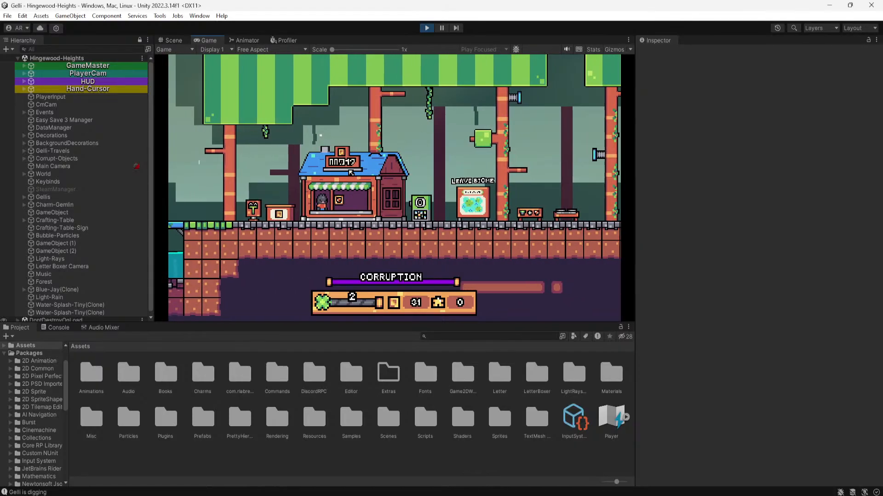
key("d")
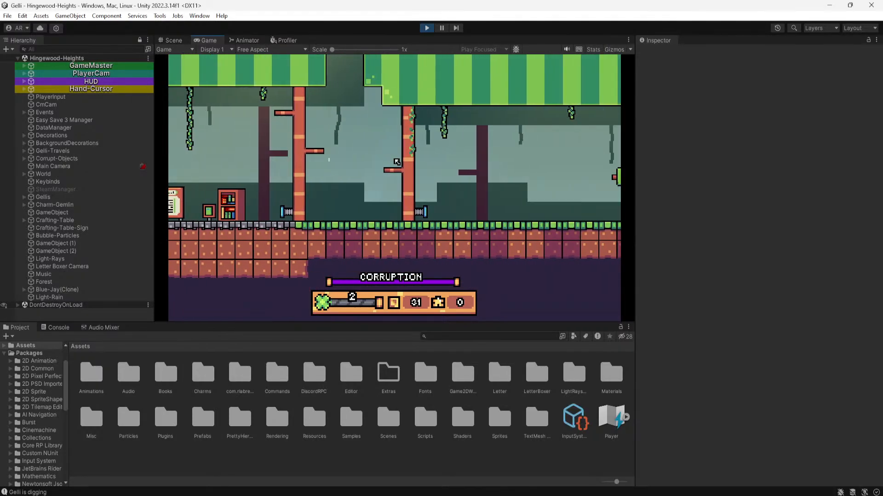
key("d")
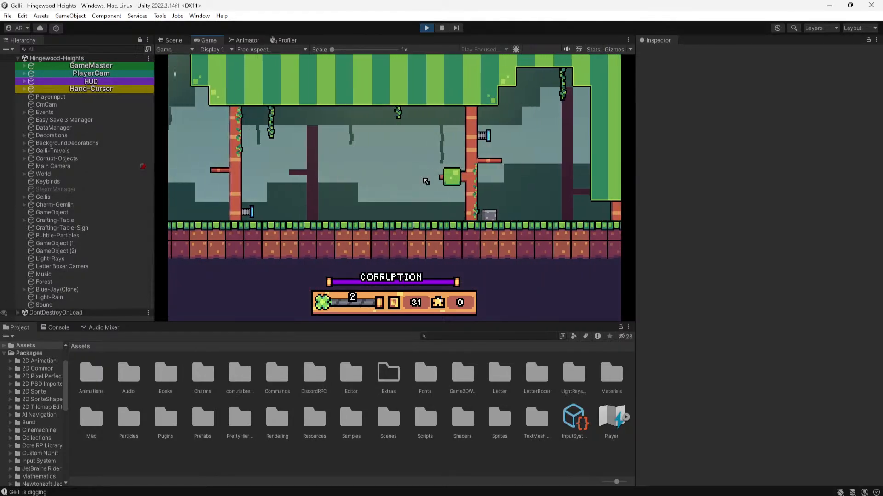
left_click(426, 28)
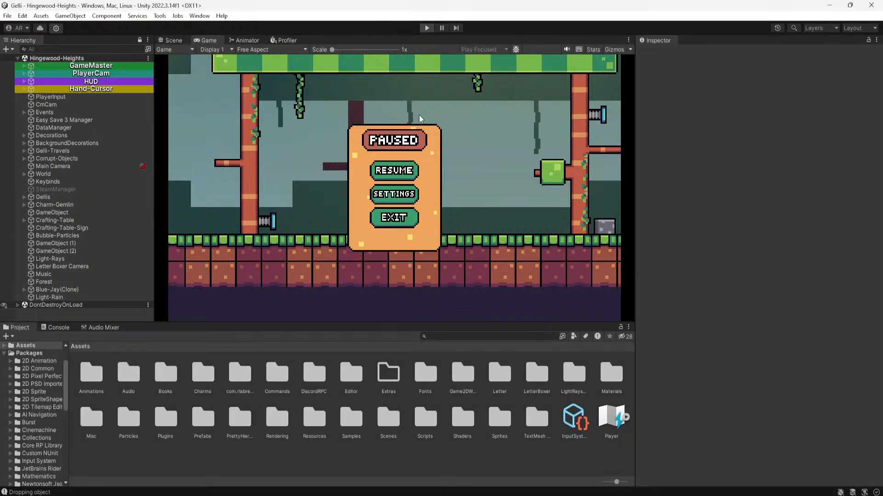
Select the Lunapon-Machine next to the shop in the scene
scroll(409, 159, "down", 6)
middle_click_drag(513, 161, 401, 164)
scroll(416, 176, "up", 5)
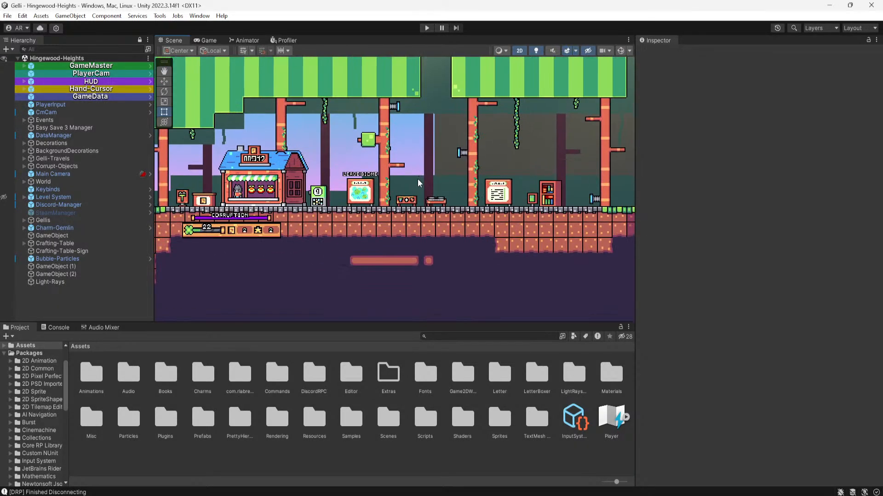
middle_click_drag(355, 198, 426, 203)
scroll(425, 202, "up", 2)
scroll(414, 207, "up", 2)
left_click(373, 203)
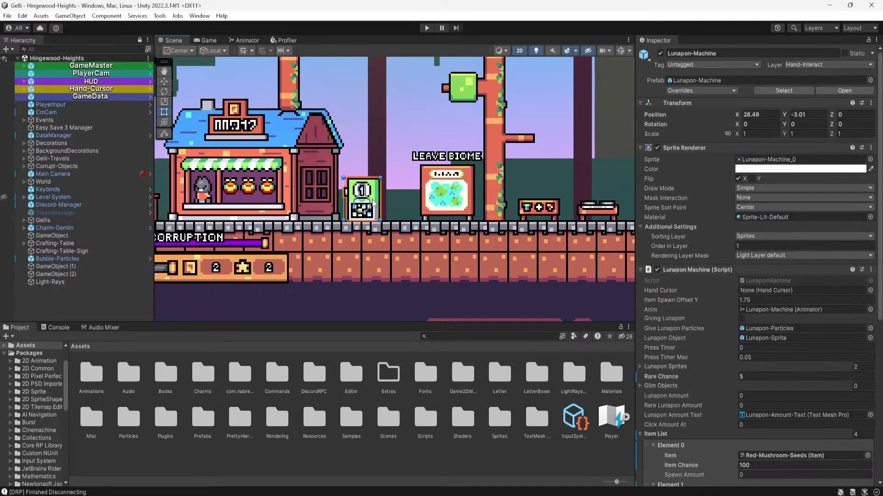
Replace the item of Element 3 in the Lunapon machine's Item List with Canister
scroll(691, 244, "down", 5)
scroll(691, 253, "down", 4)
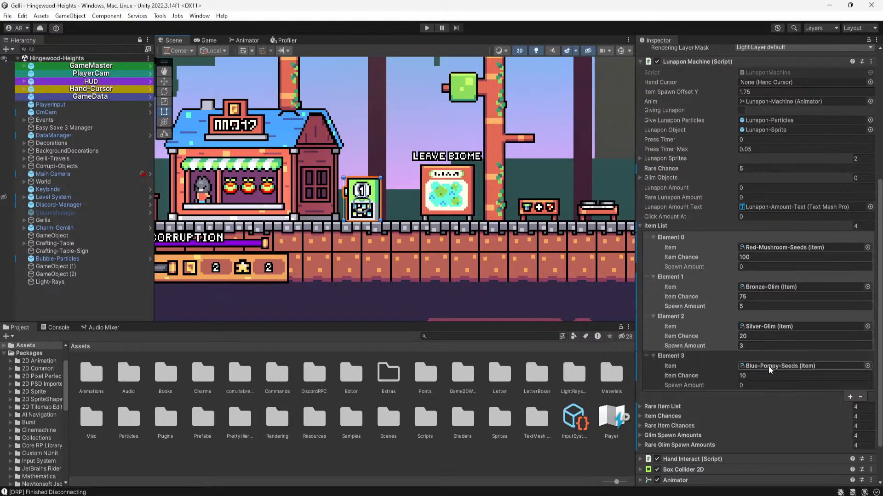
left_click(867, 366)
type("c")
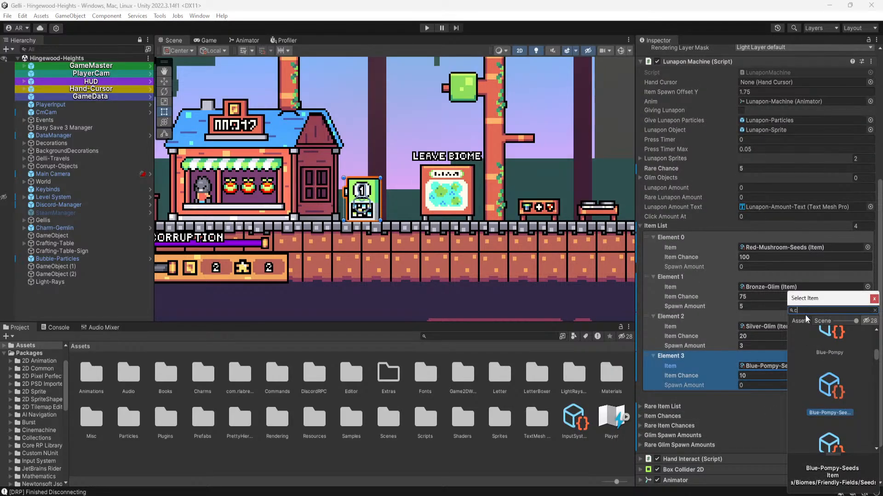
type("aniste")
double_click(838, 414)
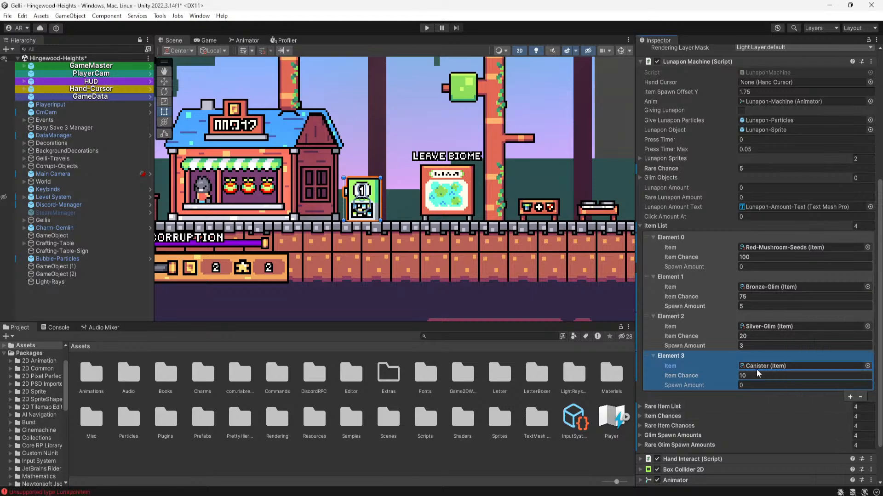
Edit the Canister entry's Item Chance in the Lunapon machine's Item List, and deselect the machine
scroll(714, 322, "down", 1)
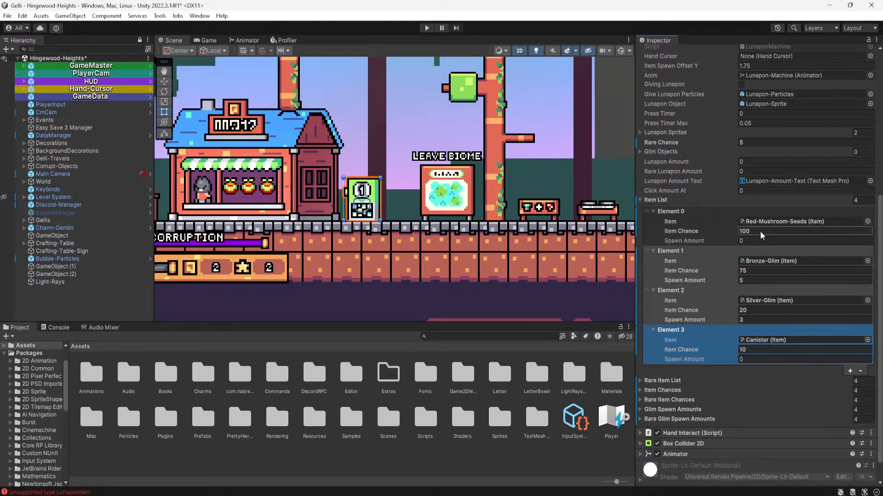
left_click(761, 351)
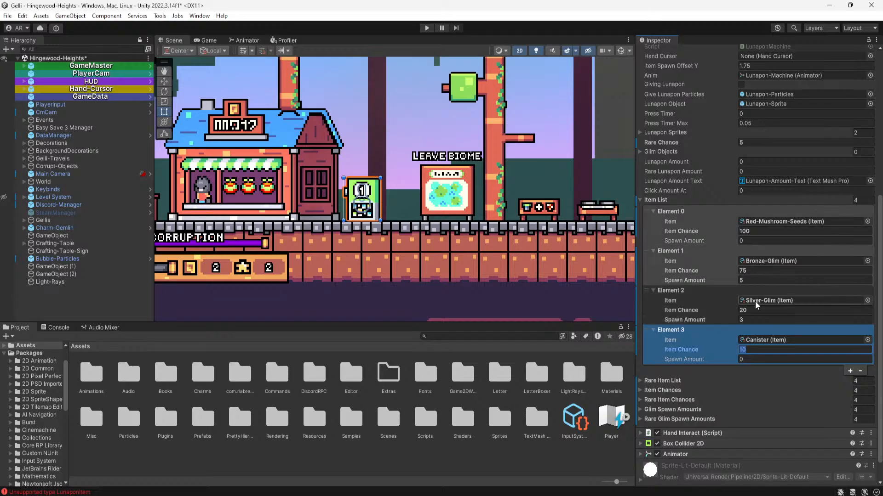
left_click(757, 230)
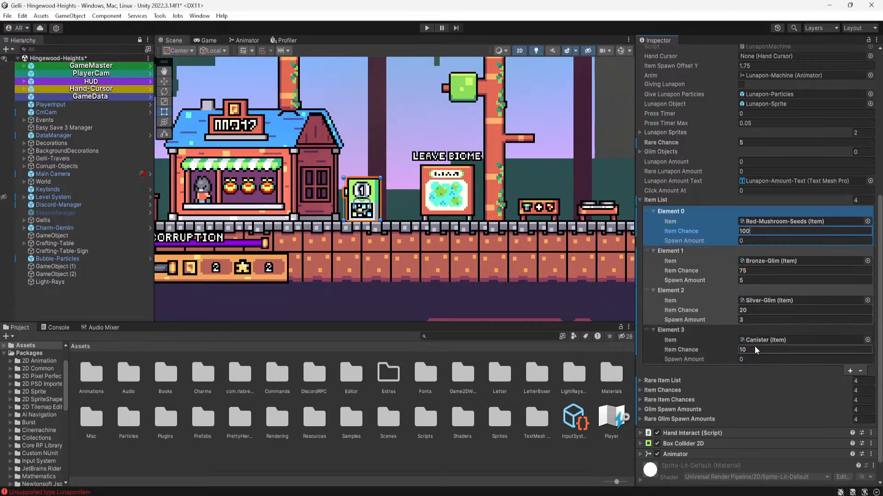
left_click(775, 352)
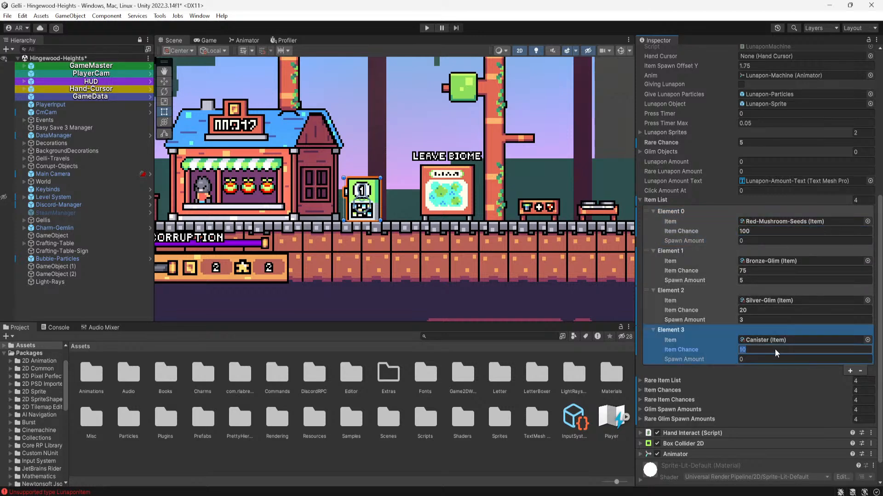
key("BackSpace")
left_click(521, 453)
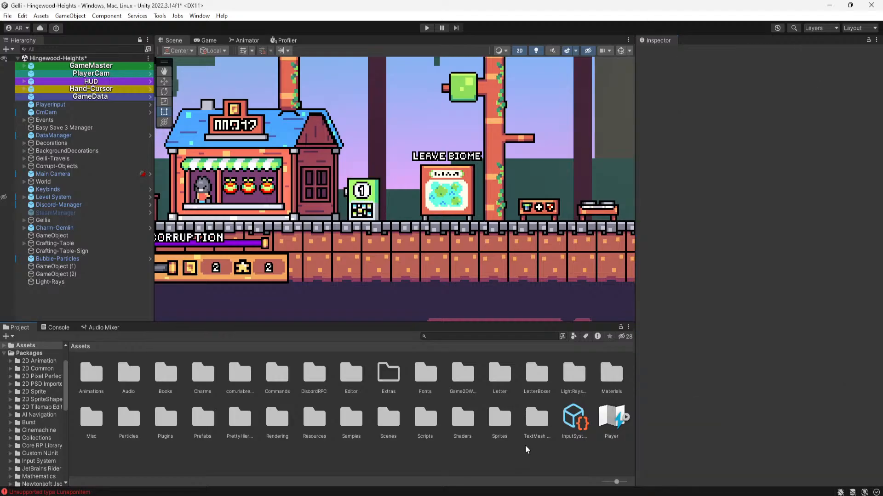
Save the scene and clear the messages logged in the console, returning to the project assets
scroll(499, 192, "down", 2)
scroll(524, 156, "down", 3)
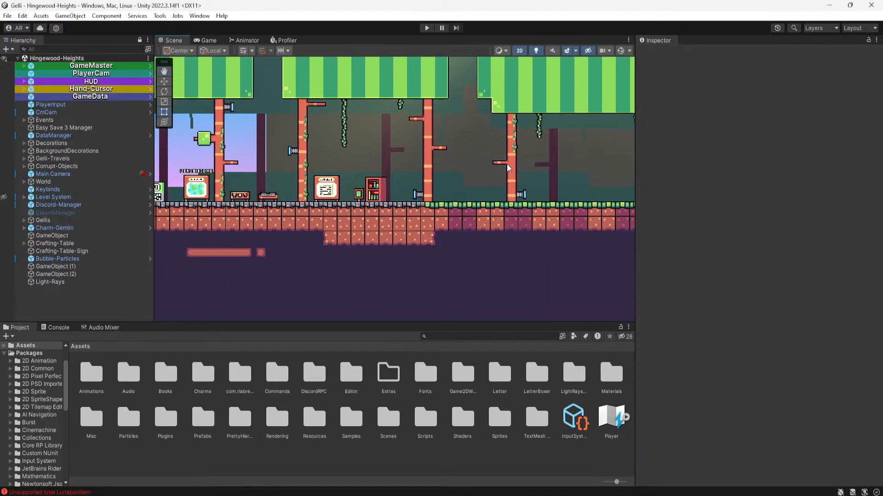
left_click_drag(521, 178, 475, 197)
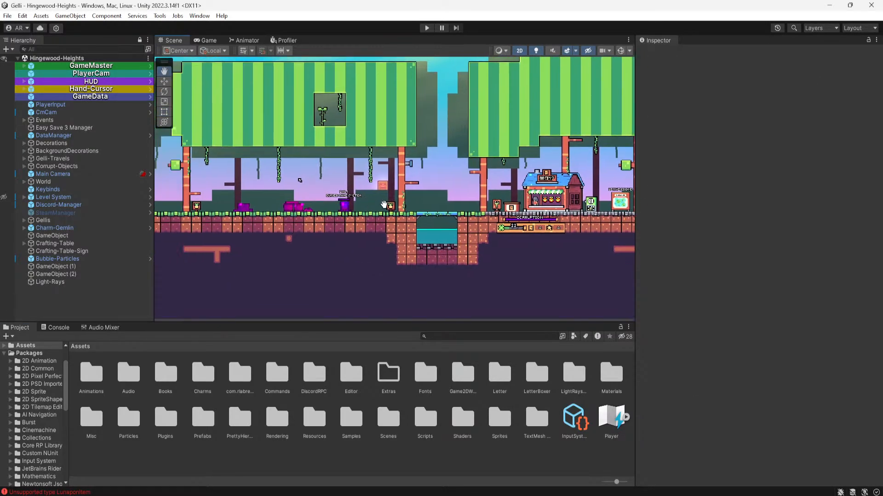
scroll(475, 197, "up", 2)
key("t")
left_click(56, 327)
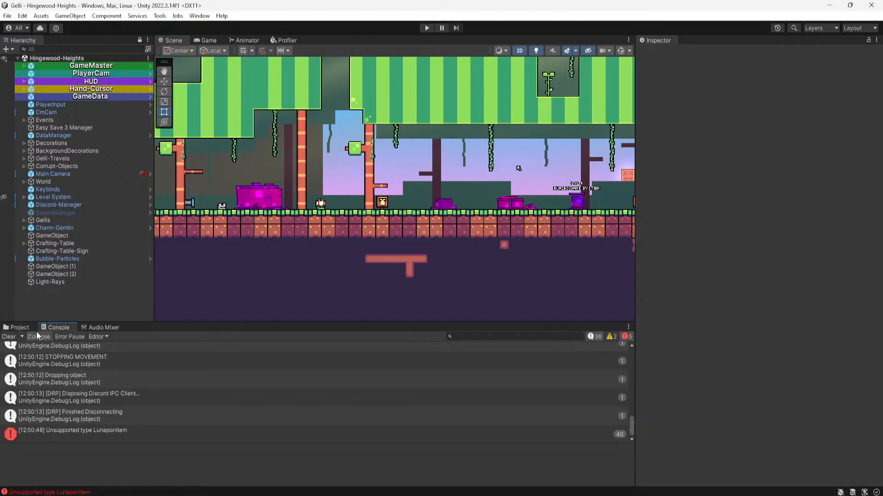
left_click(18, 328)
Select the RandomSpawn object under World in the scene's object tree and expand its children
middle_click_drag(625, 207, 320, 205)
left_click(50, 282)
left_click(45, 302)
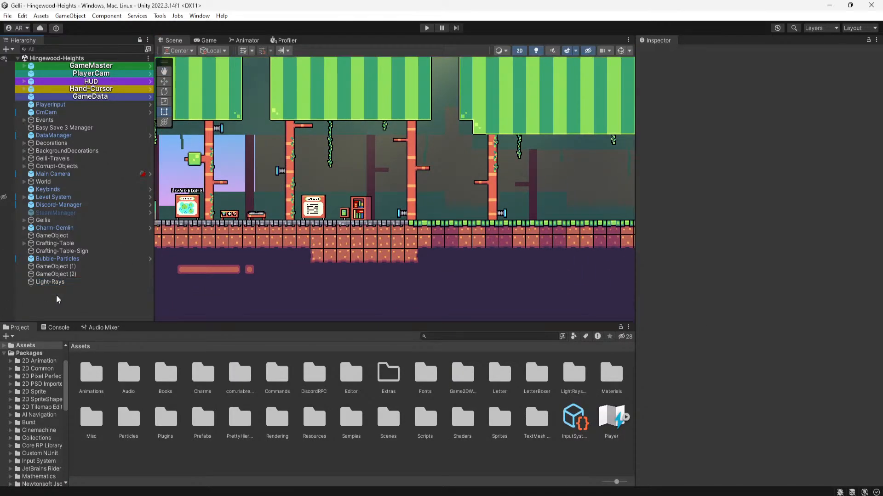
left_click(25, 182)
scroll(26, 186, "down", 3)
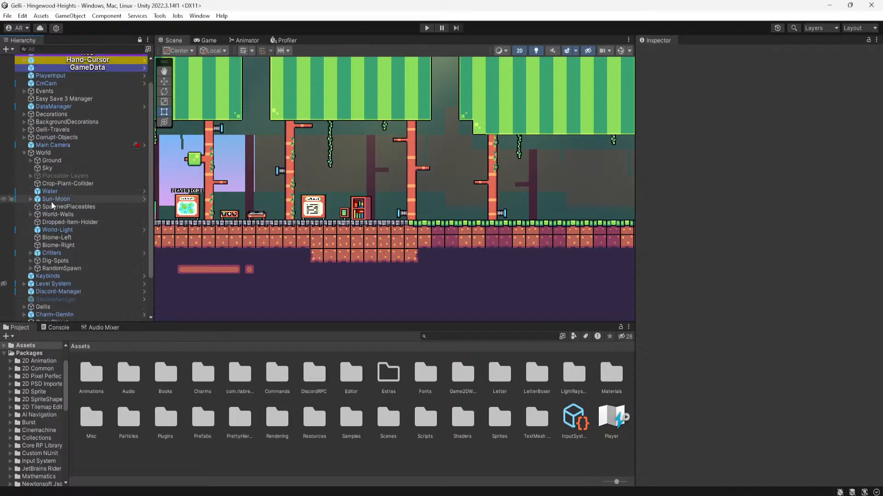
left_click(31, 271)
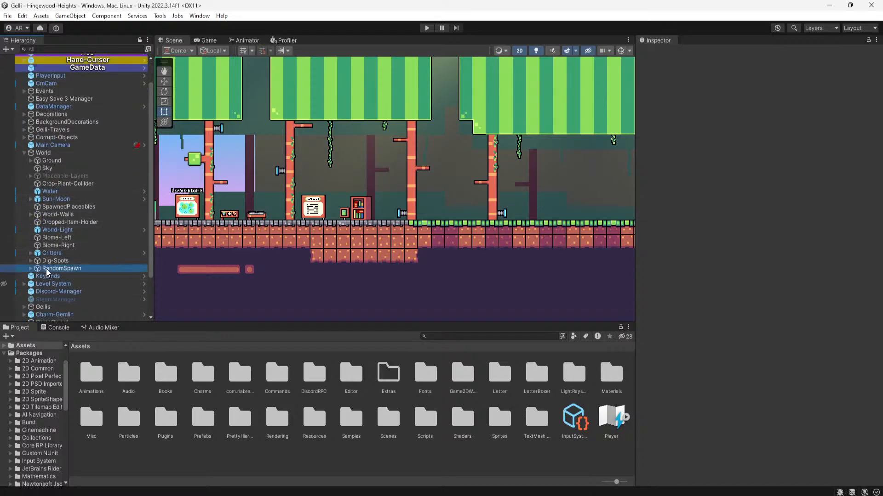
left_click(30, 269)
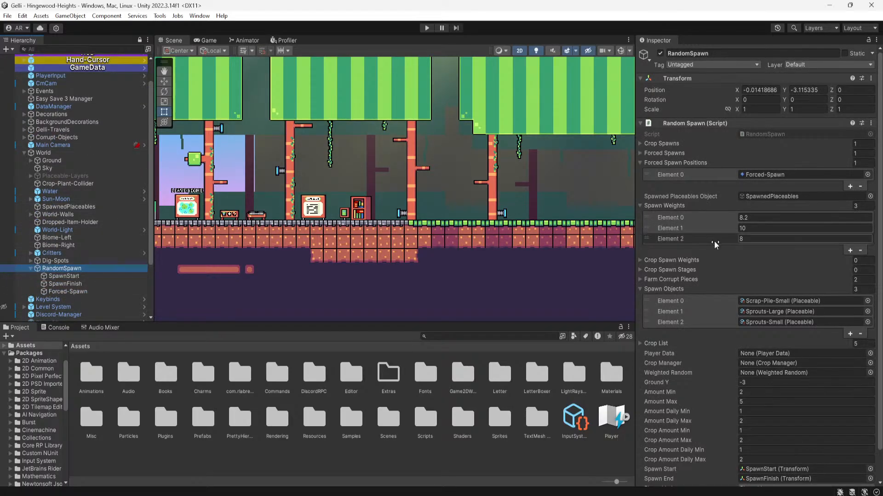
Locate the Scrap-Pile-Small placeable used in RandomSpawn's Spawn Objects, and trace it to its prefab
left_click(752, 302)
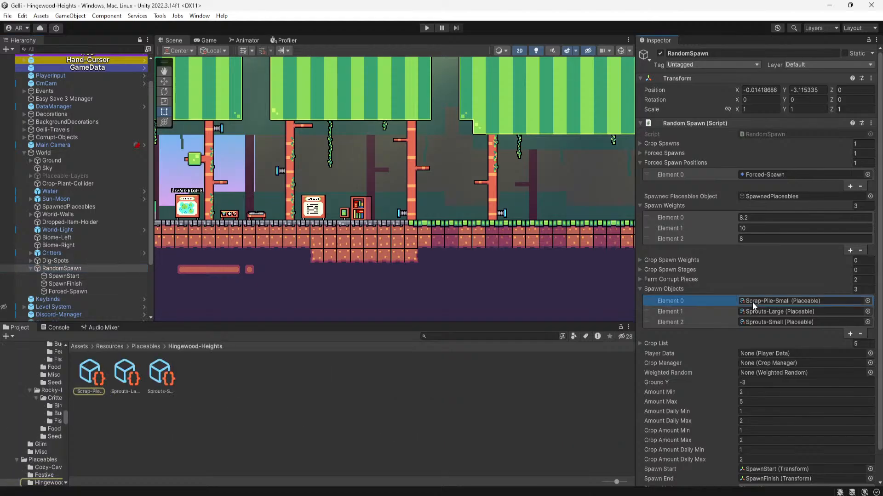
middle_click_drag(502, 242, 348, 253)
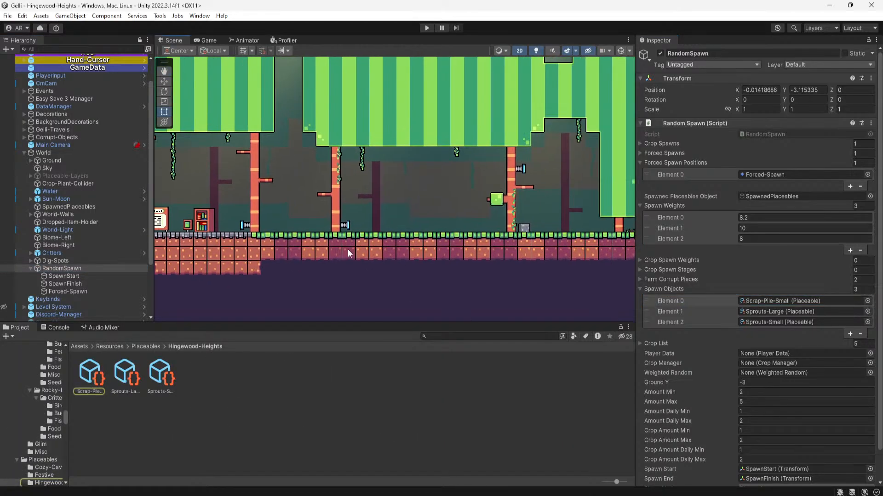
left_click(87, 375)
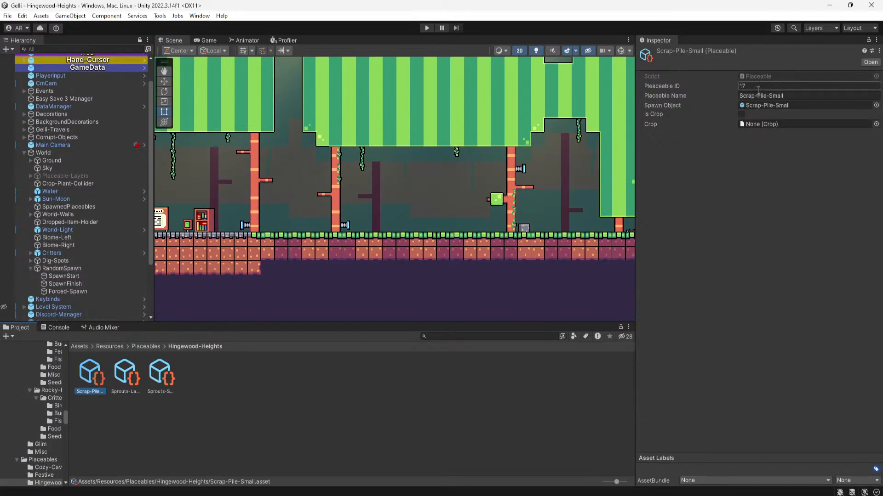
left_click(758, 105)
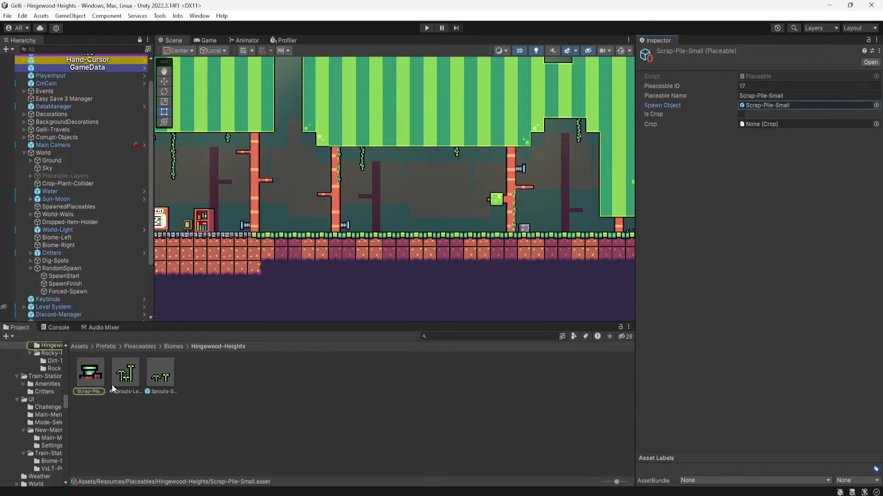
Reselect RandomSpawn and look over the ground from the shop to the stone block in the scene
scroll(102, 288, "down", 3)
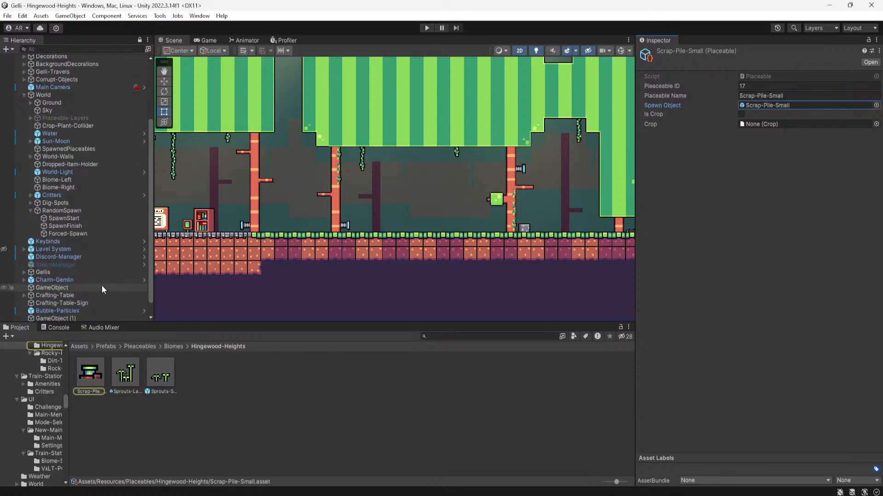
left_click(95, 211)
scroll(440, 239, "up", 2)
scroll(429, 235, "down", 7)
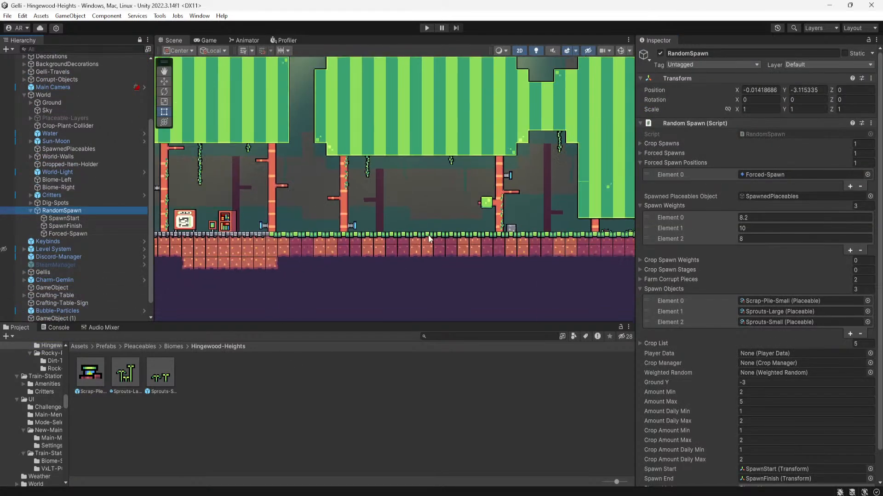
middle_click_drag(400, 234, 395, 231)
scroll(406, 215, "up", 5)
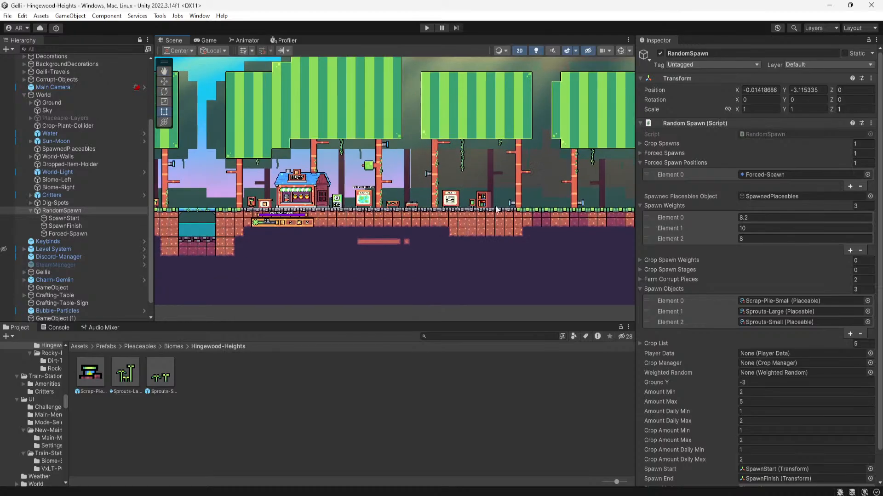
scroll(406, 216, "up", 3)
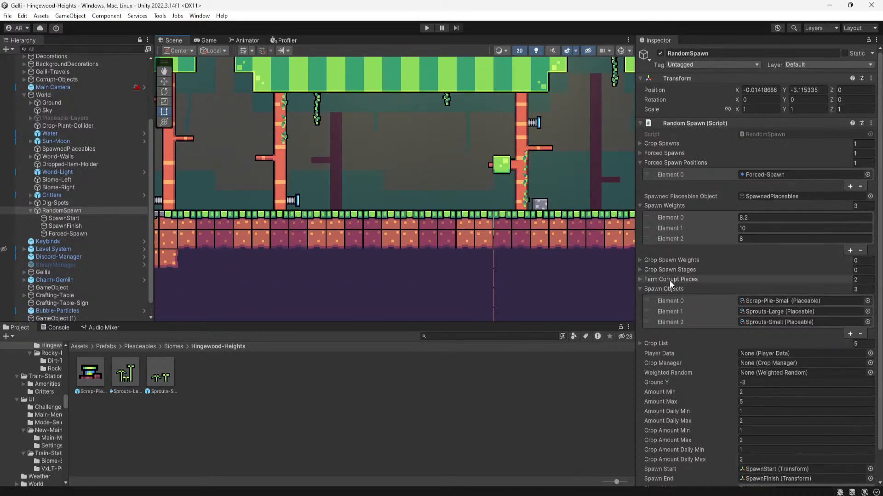
Examine RandomSpawn's Crop List, Farm Corrupt Pieces, Crop Spawn Stages and Crop Spawn Weights lists
scroll(668, 280, "down", 2)
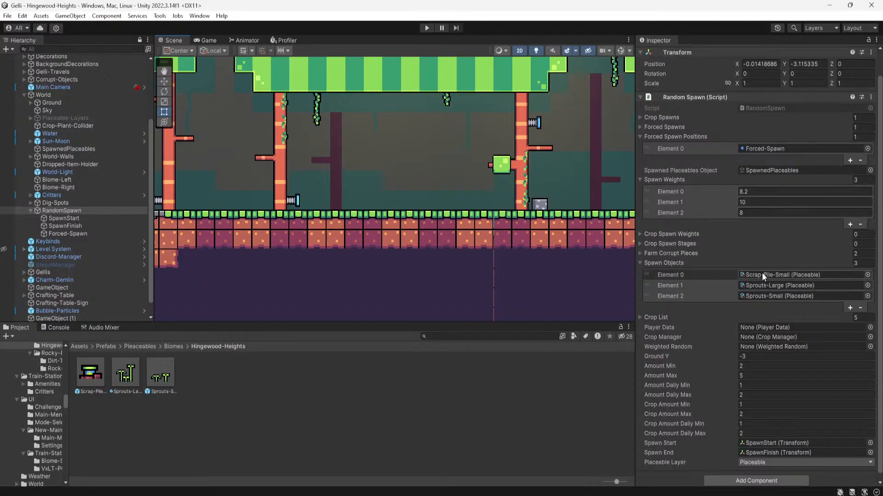
left_click(661, 317)
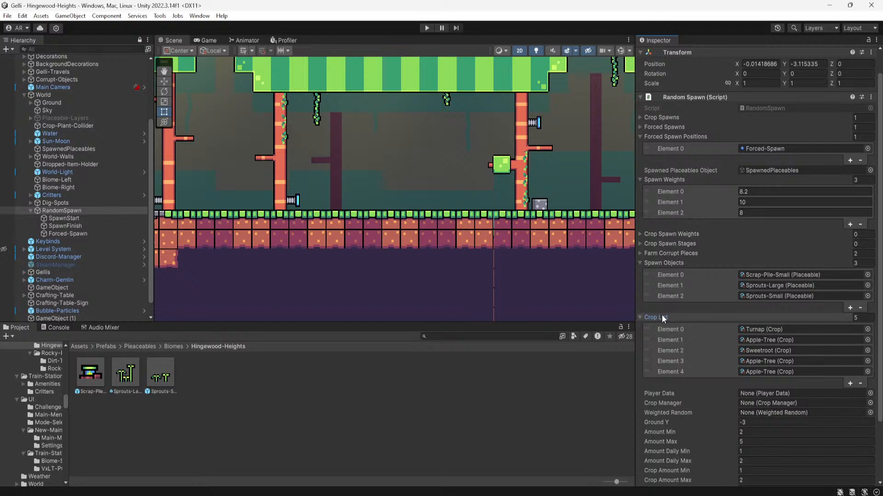
left_click(662, 316)
left_click(653, 253)
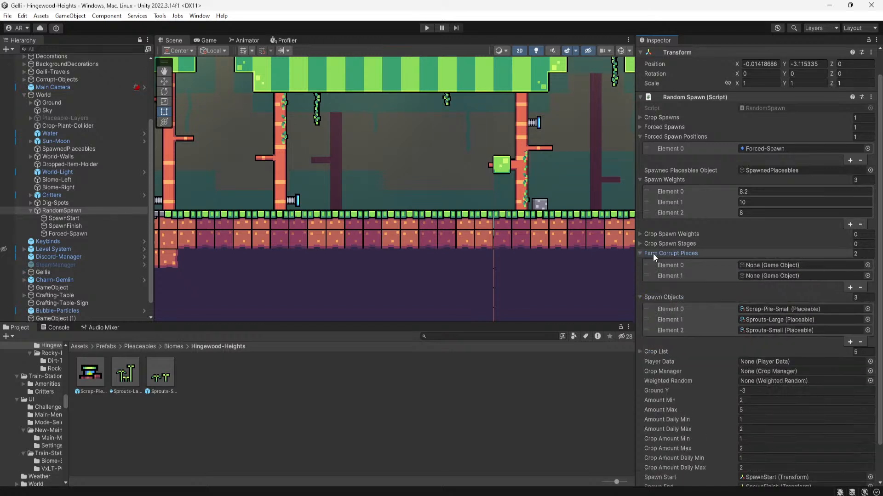
left_click(653, 253)
left_click(656, 243)
left_click(656, 242)
left_click(656, 236)
left_click(656, 236)
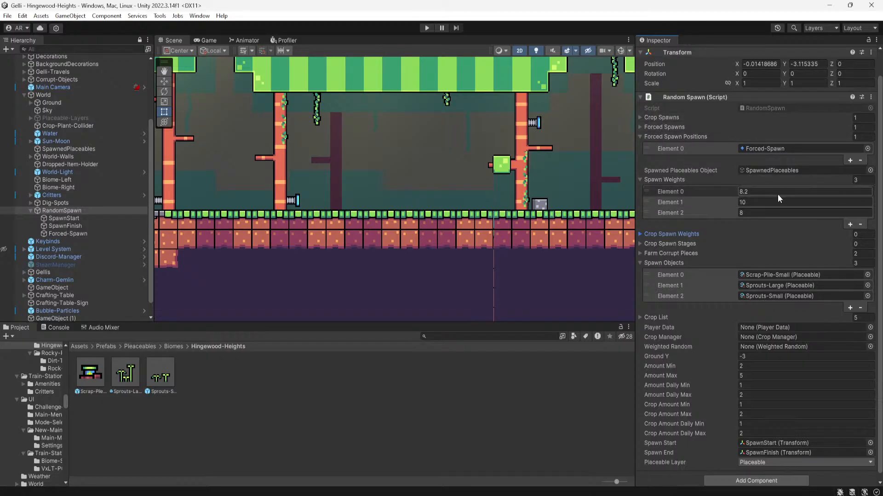
Set Element 0 of RandomSpawn's Spawn Weights to 9.2, then save the scene with nothing selected
left_click(754, 192)
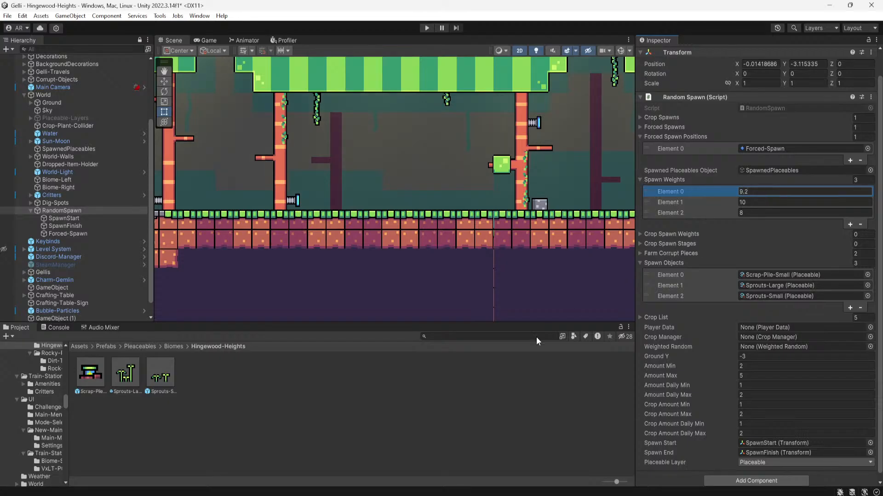
left_click(521, 402)
scroll(482, 193, "down", 5)
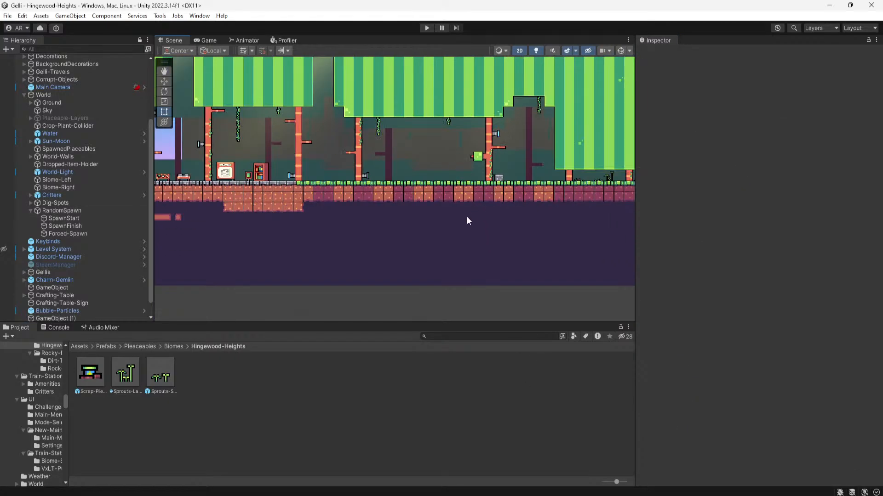
Start a play test of the Hingewood-Heights scene
left_click(433, 495)
left_click(487, 465)
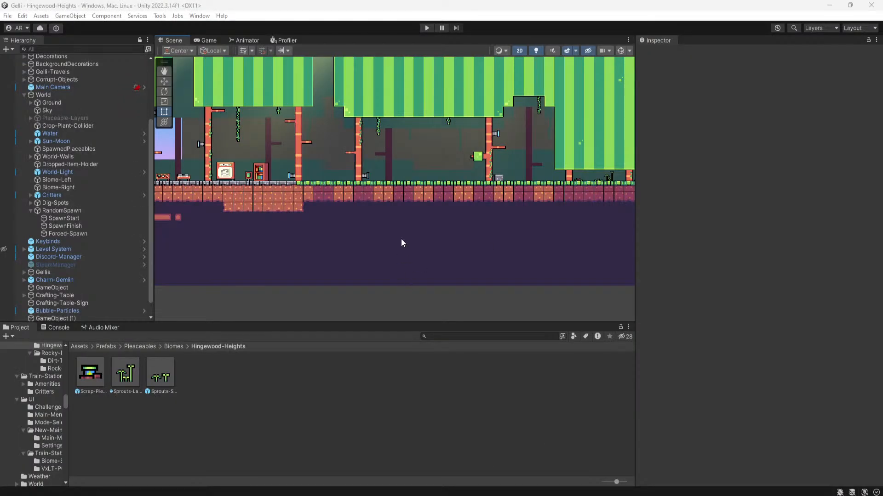
middle_click_drag(400, 239, 507, 230)
left_click(426, 29)
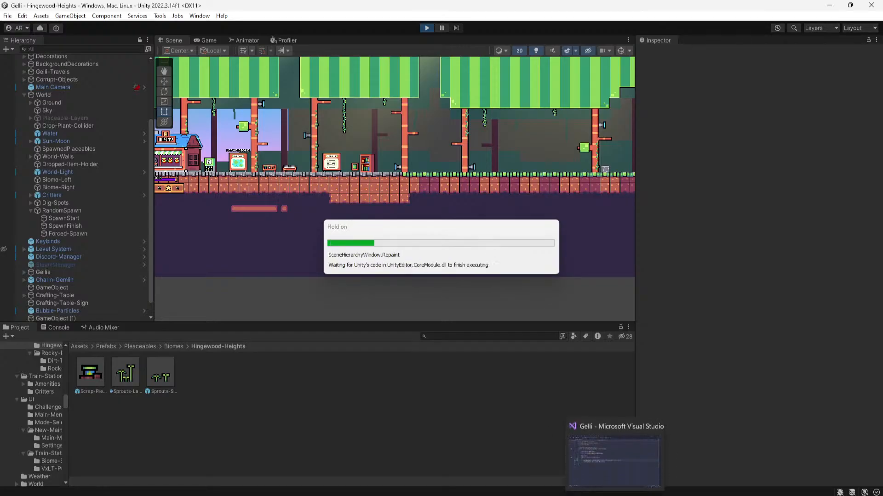
left_click(570, 495)
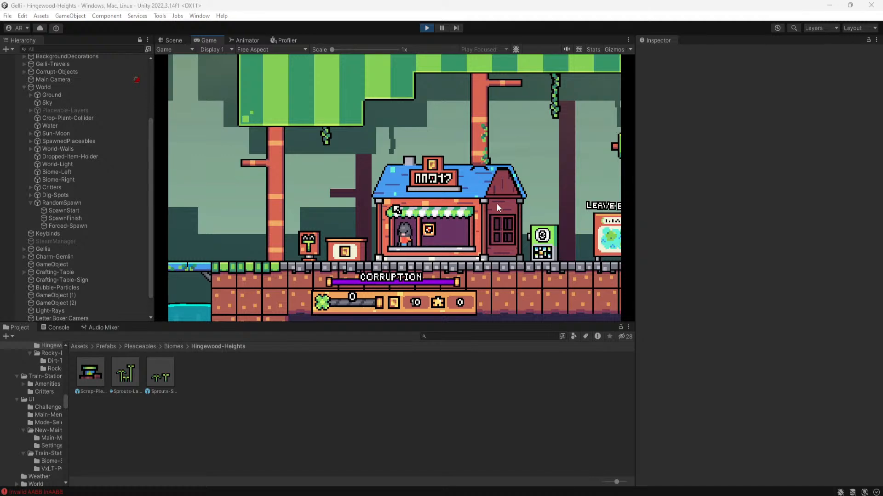
Run from the shop past the bookshelf to the stone block to check the spawned objects, and stop the play test
scroll(496, 205, "down", 3)
key("shift+d")
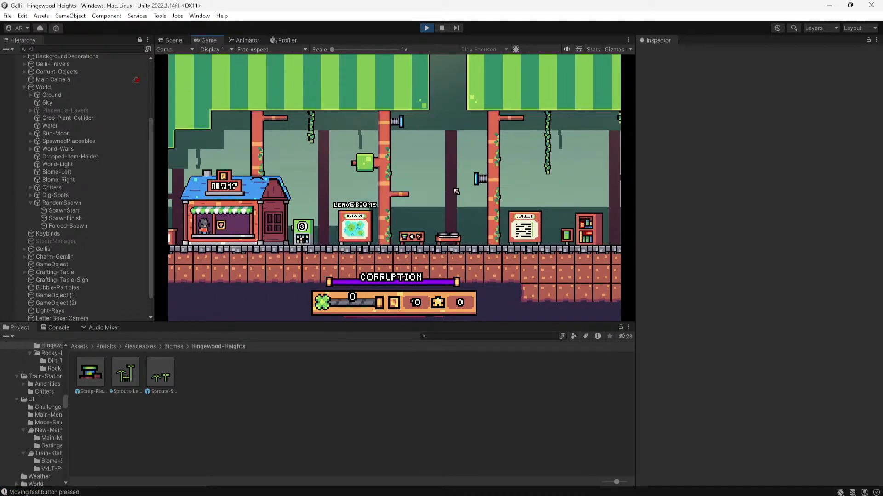
key("shift+d")
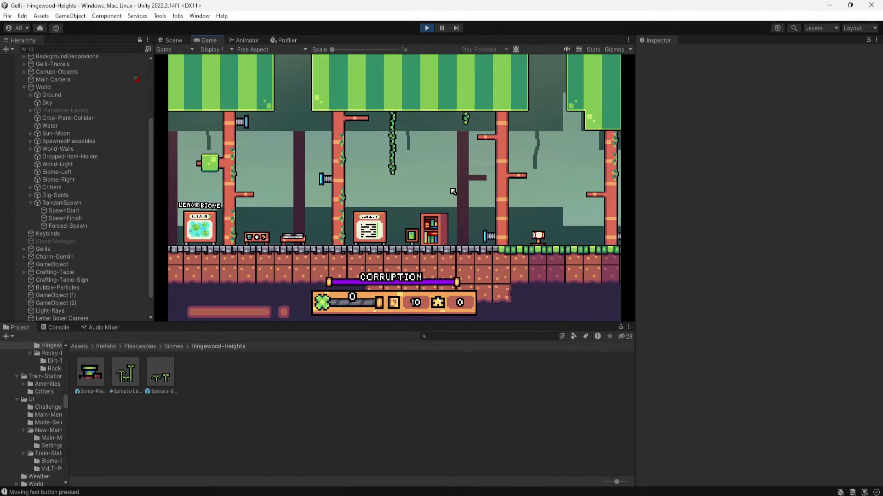
key("a")
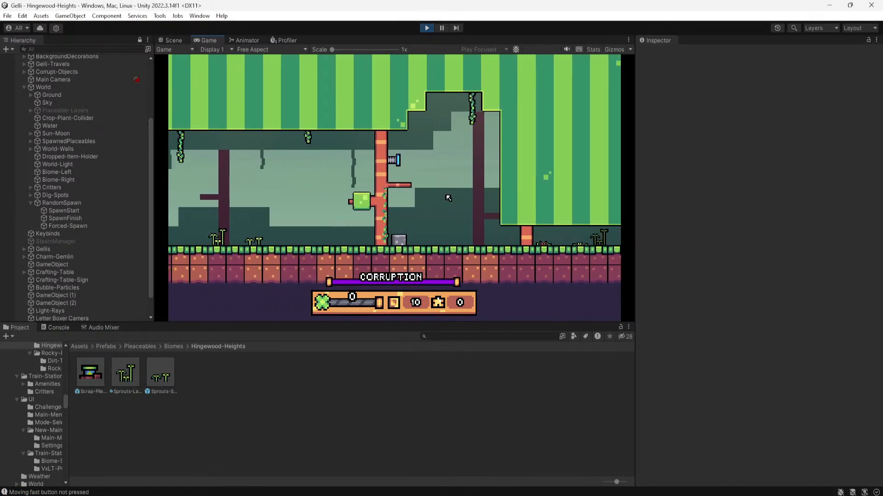
left_click(426, 28)
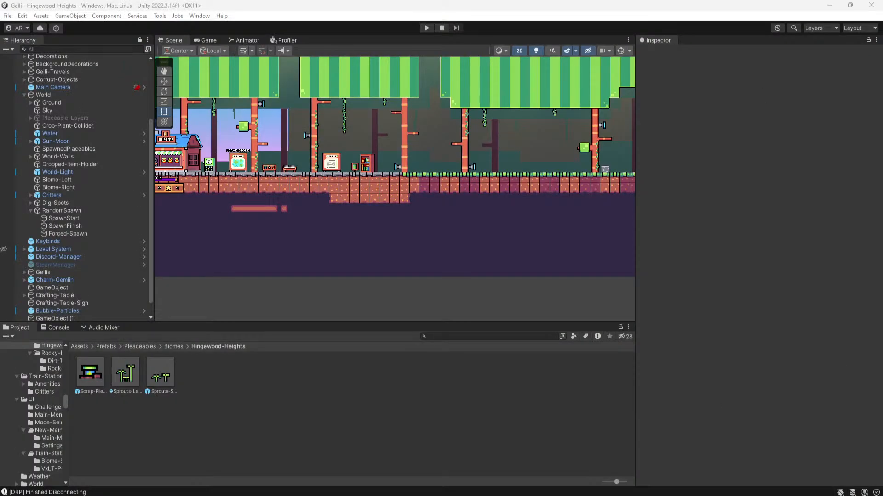
Play-test the scene again, checking the spawned objects between the bookshelf and the stone block, and stop the test
left_click(427, 28)
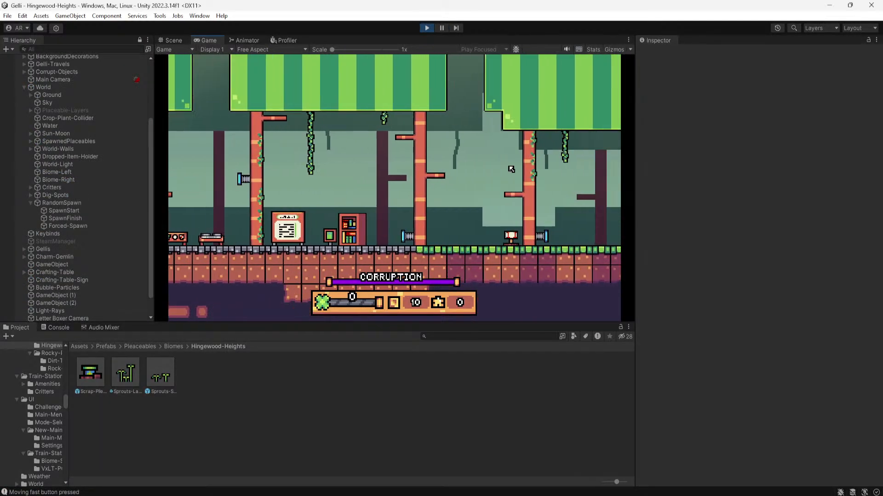
key("a")
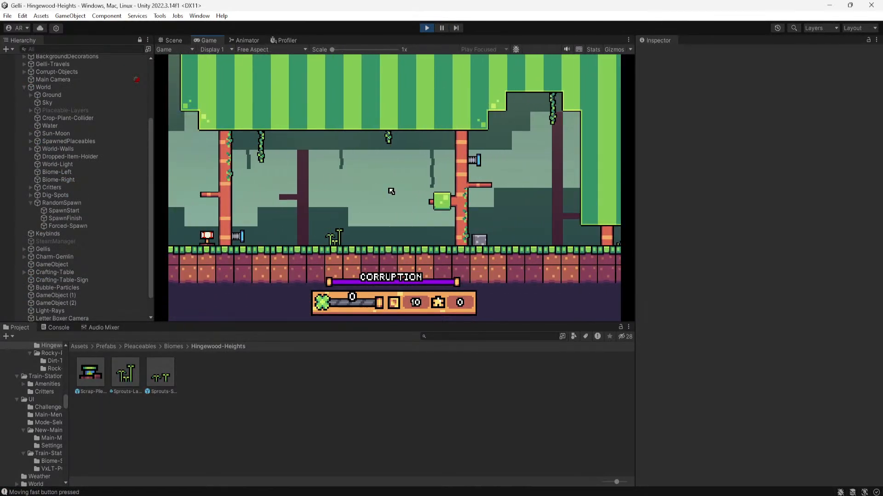
key("Escape")
left_click(424, 32)
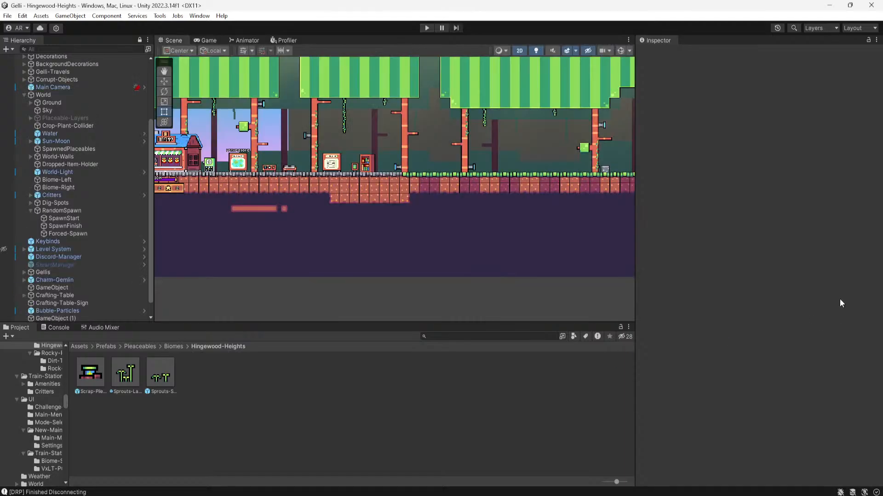
Start another play test and move from the shop to the stone block and back towards the Leave Biome sign
left_click(426, 28)
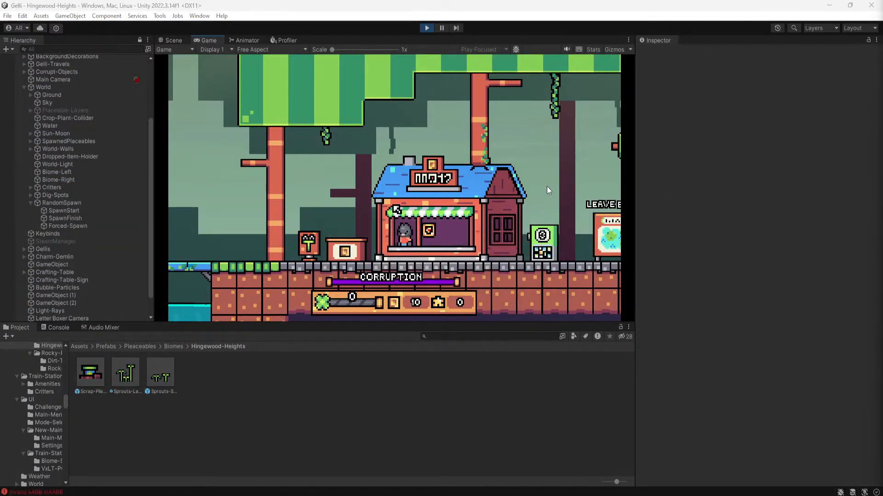
key("d")
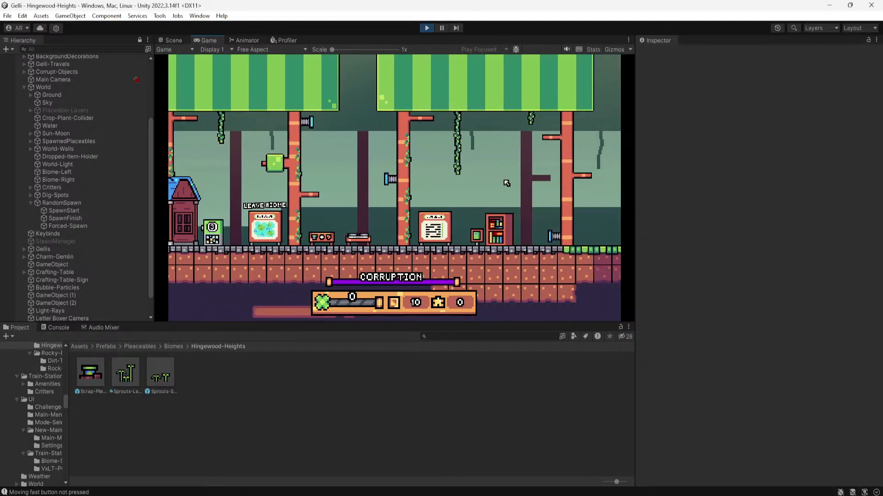
key("d")
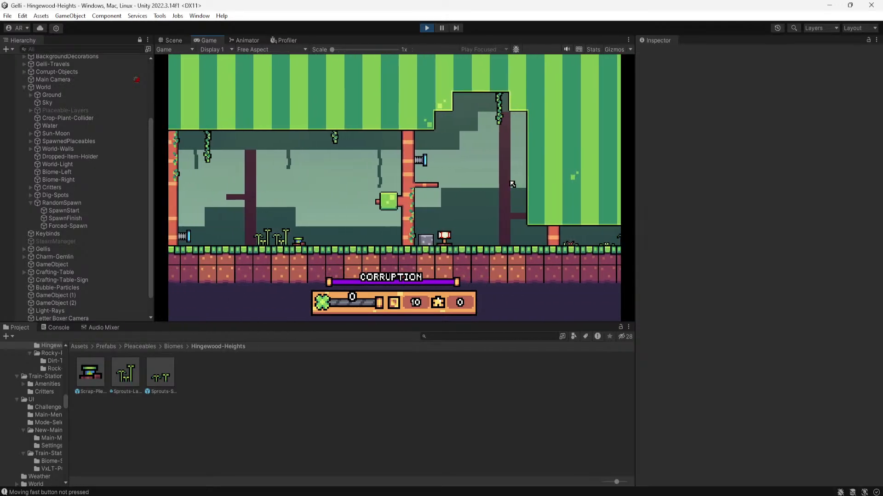
key("a")
scroll(341, 240, "up", 2)
scroll(342, 240, "down", 2)
key("a")
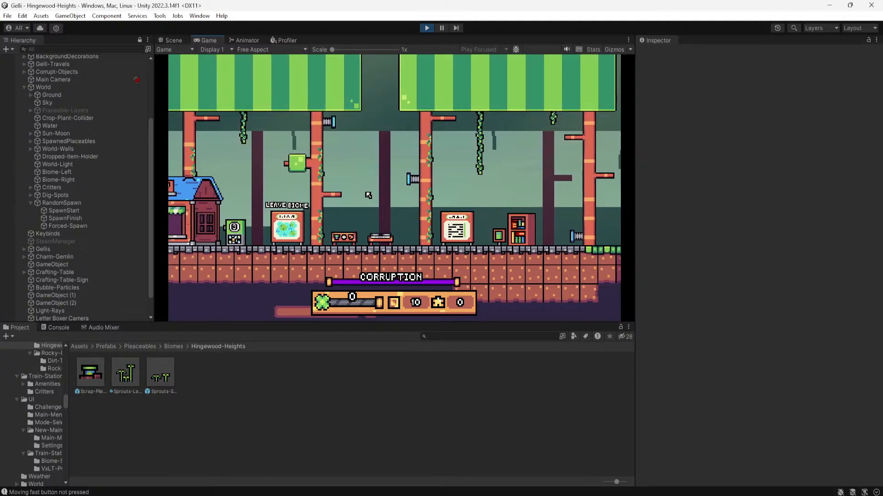
Stop the running play test, run another brief one around the shop, and stop that one as well
key("Escape")
left_click(427, 28)
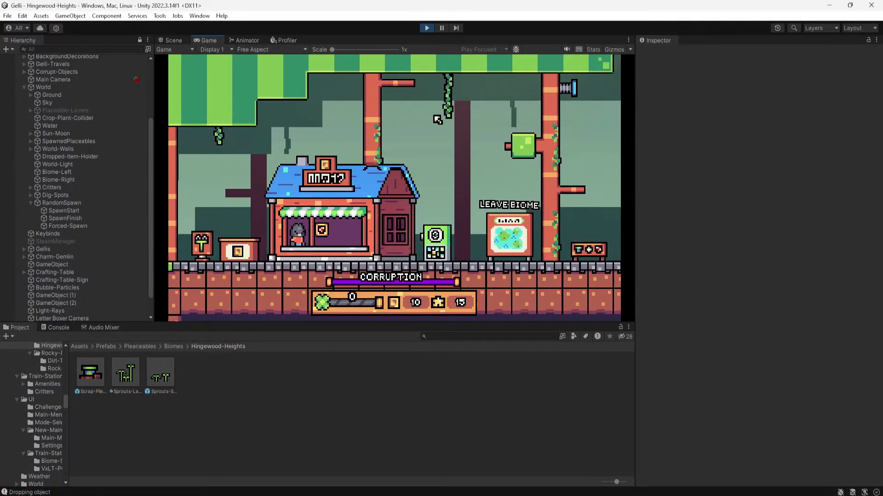
key("Escape")
left_click(426, 28)
Start a play test, dispense the drops from the machine beside the shop, and sell a drop at the shop
mouse_move(432, 492)
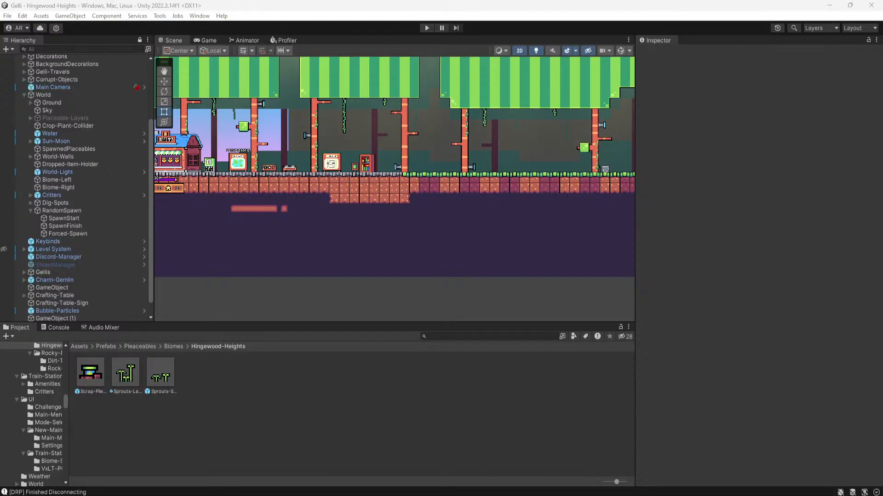
left_click(427, 27)
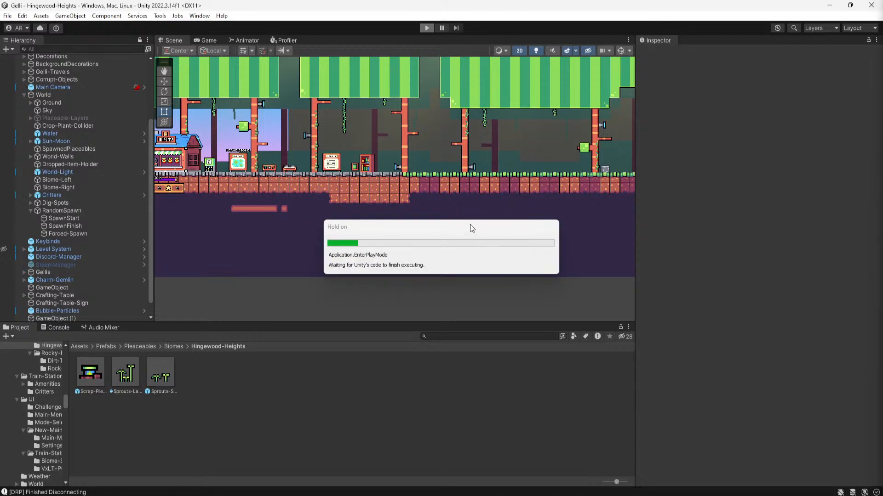
key("d")
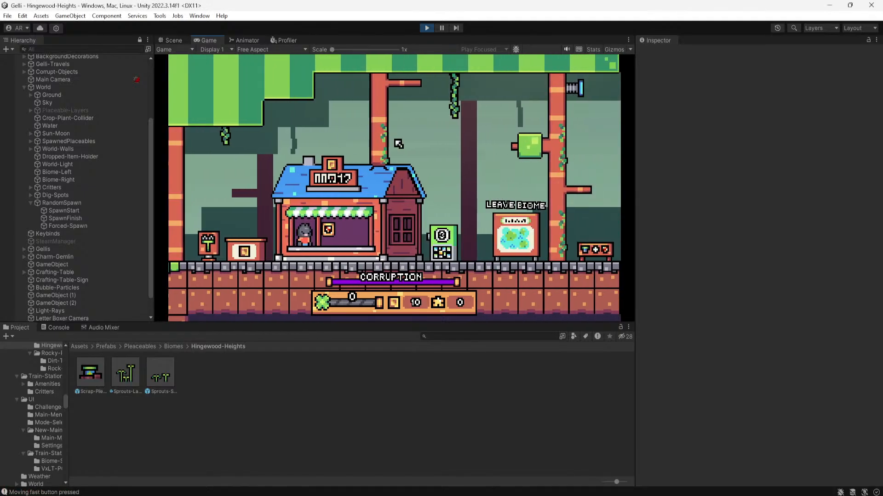
left_click(371, 238)
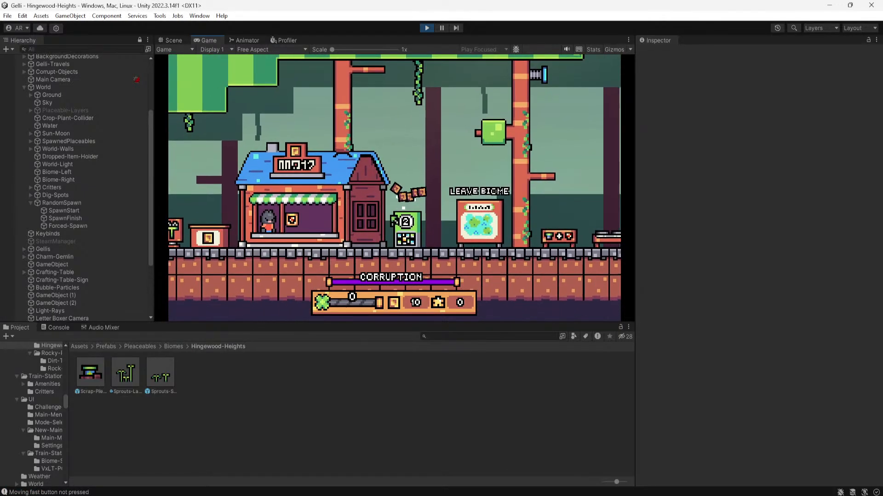
left_click(404, 224)
left_click(406, 224)
left_click(406, 223)
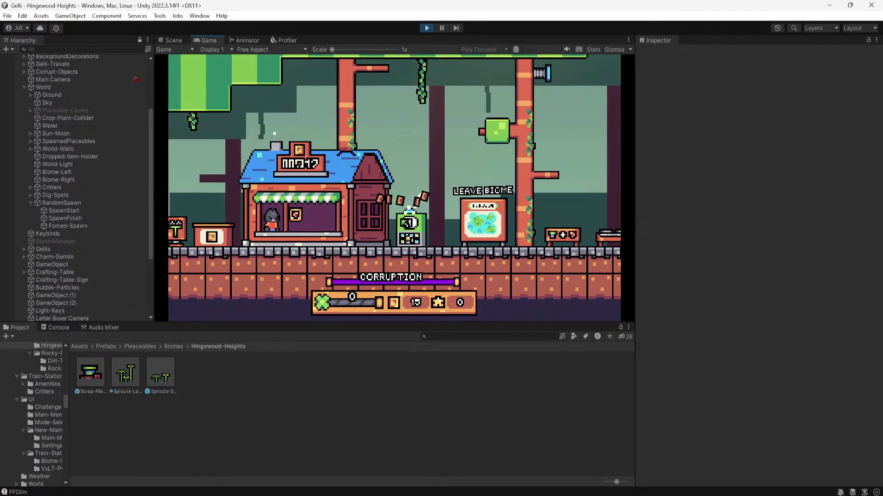
left_click_drag(409, 198, 281, 223)
Run past the bookshelf to the stone block to check the spawned sprouts and scrap pile, and stop the play test
key("a")
key("d")
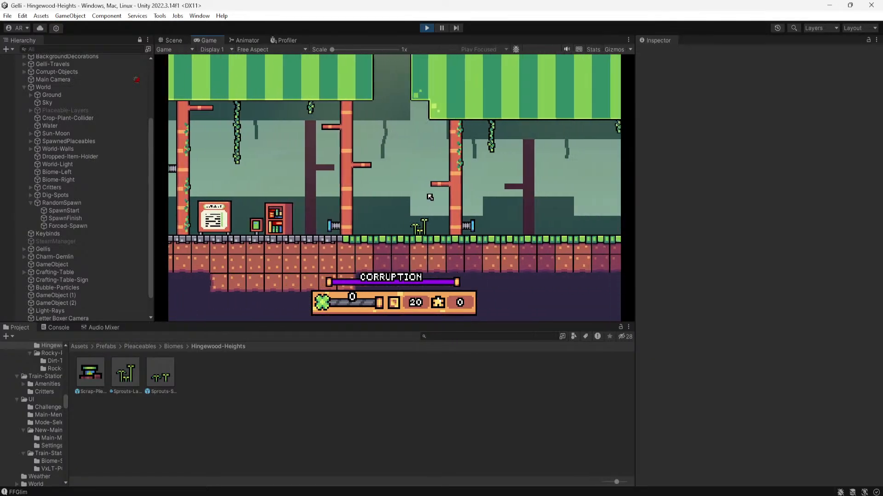
key("a")
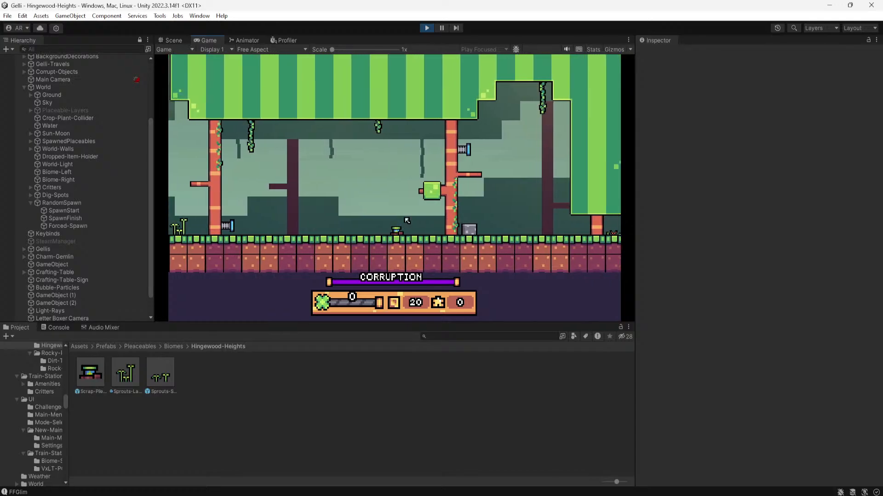
key("Escape")
key("ctrl+p")
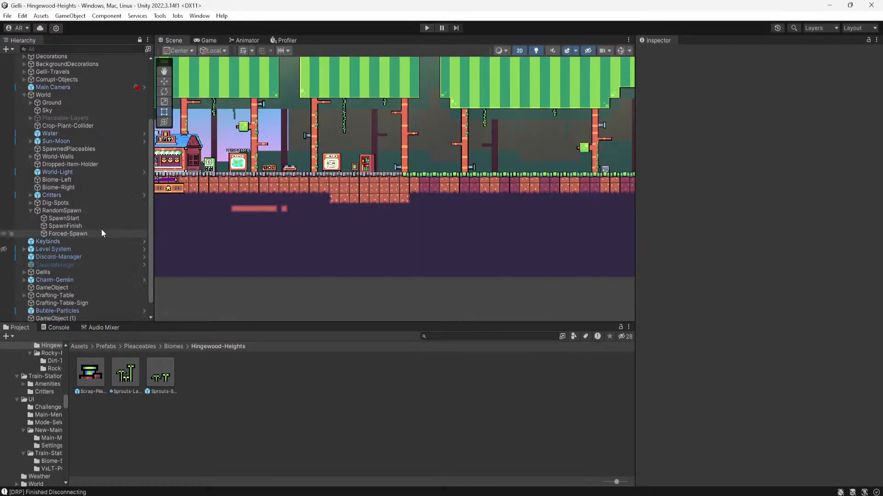
Set the RandomSpawn object's Amount Min to 3 and Amount Max to 8
left_click(109, 213)
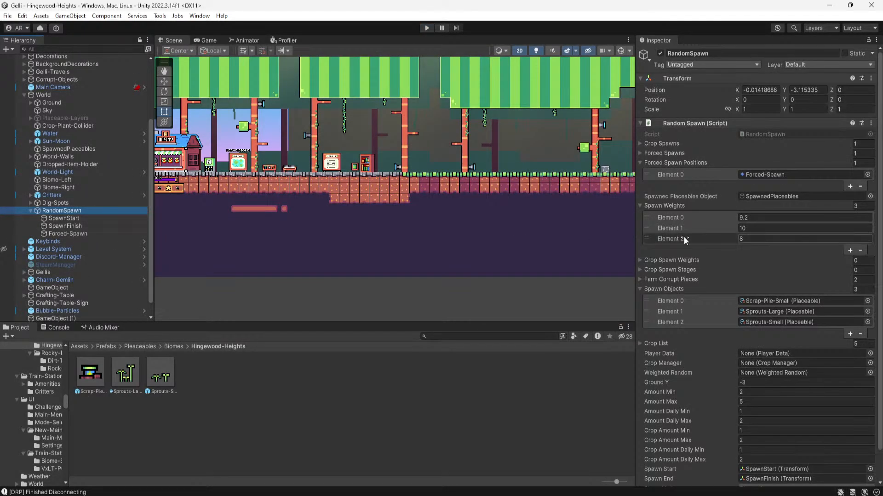
scroll(685, 238, "down", 3)
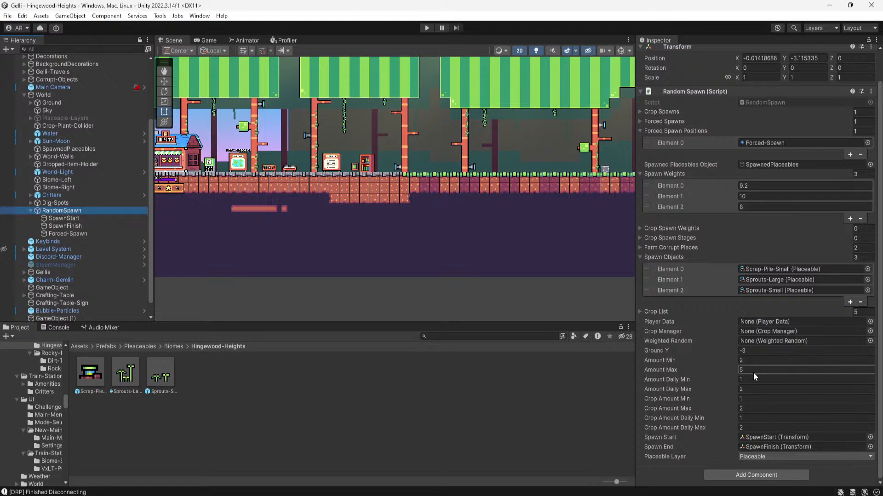
left_click(752, 362)
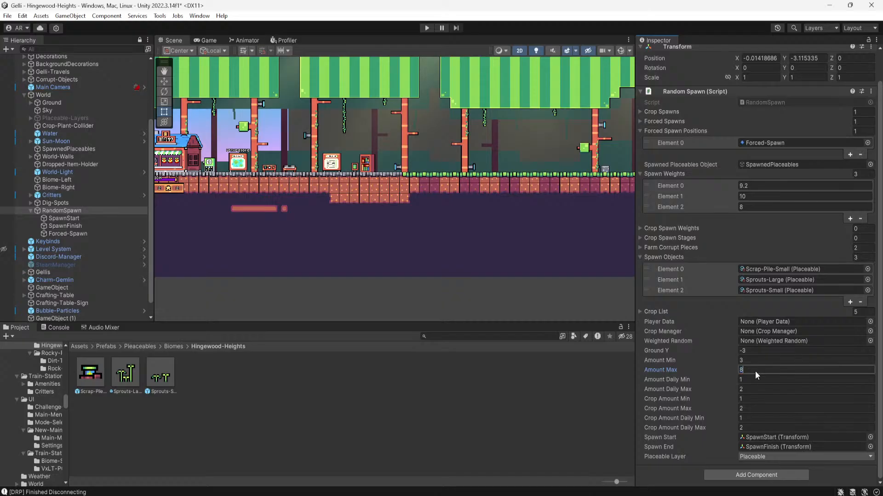
left_click(567, 418)
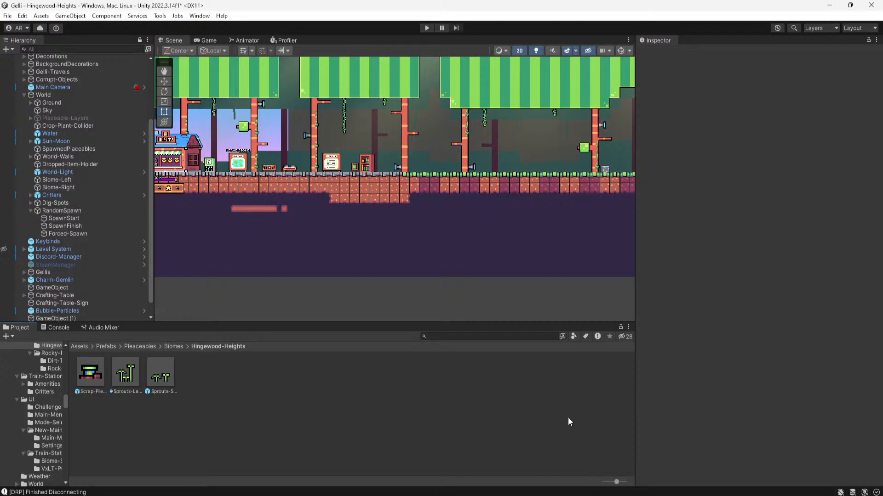
Play-test the scene twice with the new spawn amounts, stopping each test after moving around the shop and pond
left_click(427, 28)
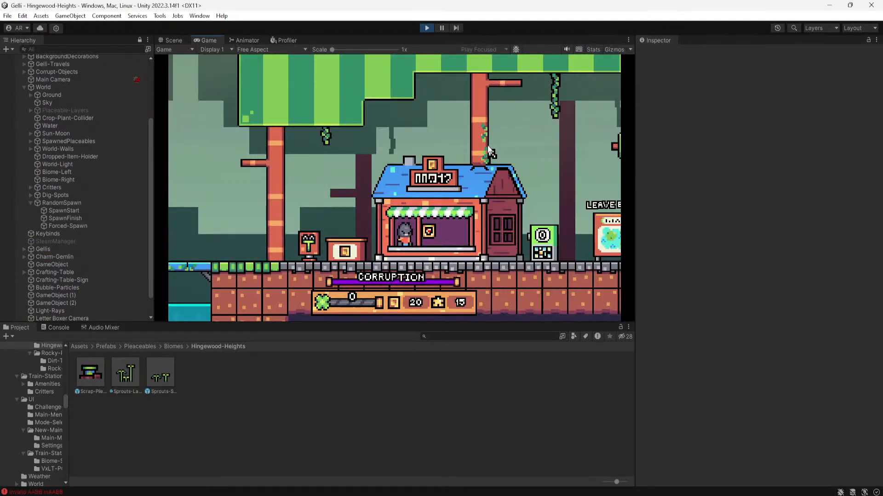
key("Escape")
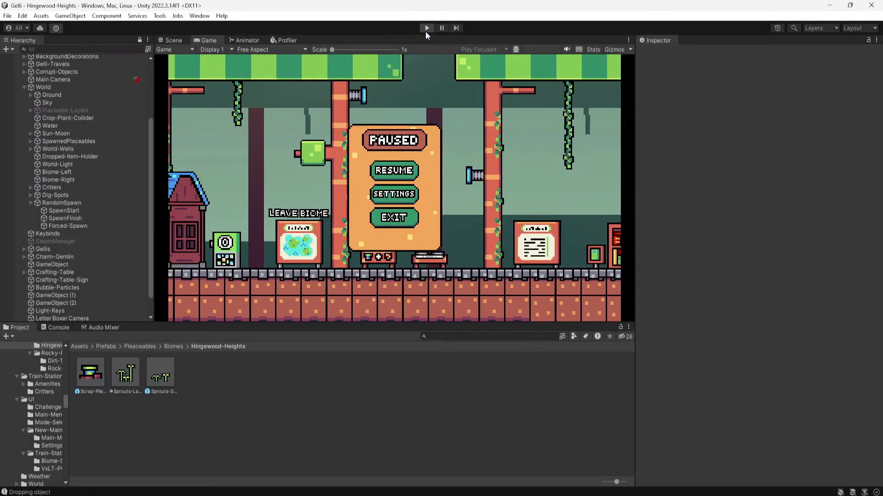
left_click(426, 28)
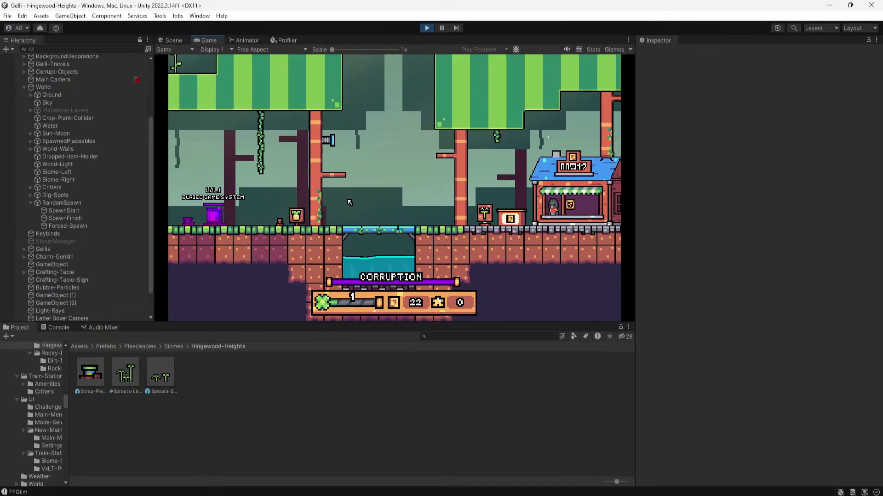
key("Escape")
left_click(427, 28)
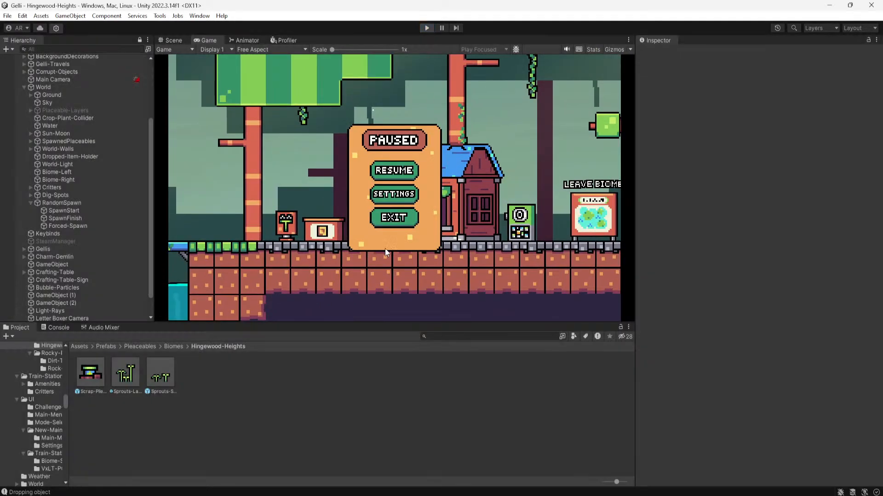
Examine the pond and shop areas of the scene, the project's root Assets folder and the upper part of the scene hierarchy
scroll(351, 186, "down", 5)
scroll(358, 195, "up", 4)
middle_click_drag(220, 180, 420, 210)
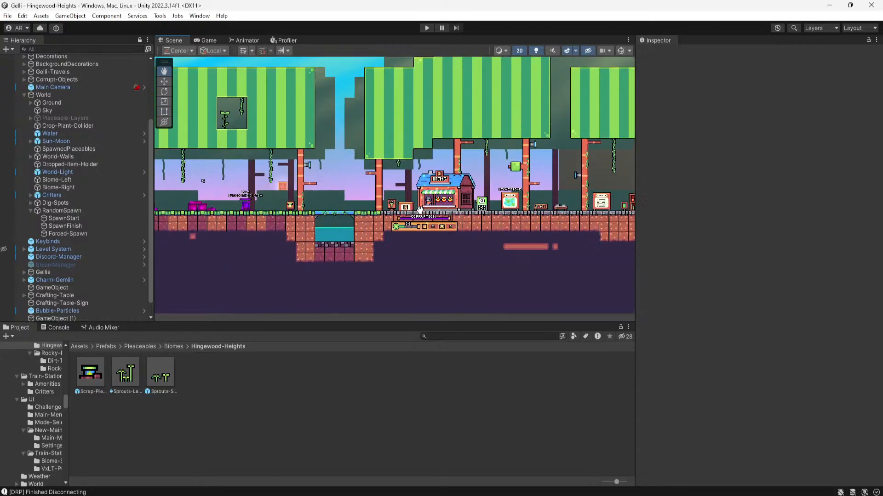
scroll(420, 210, "up", 3)
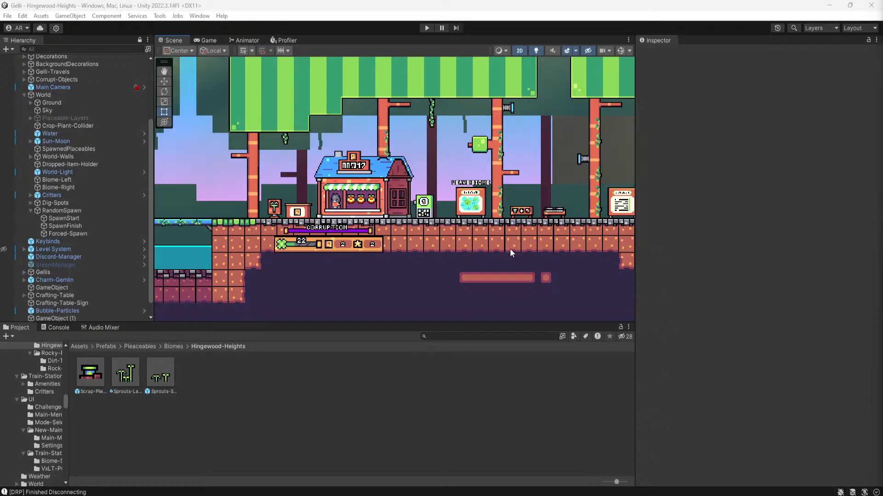
left_click(85, 346)
scroll(341, 179, "down", 5)
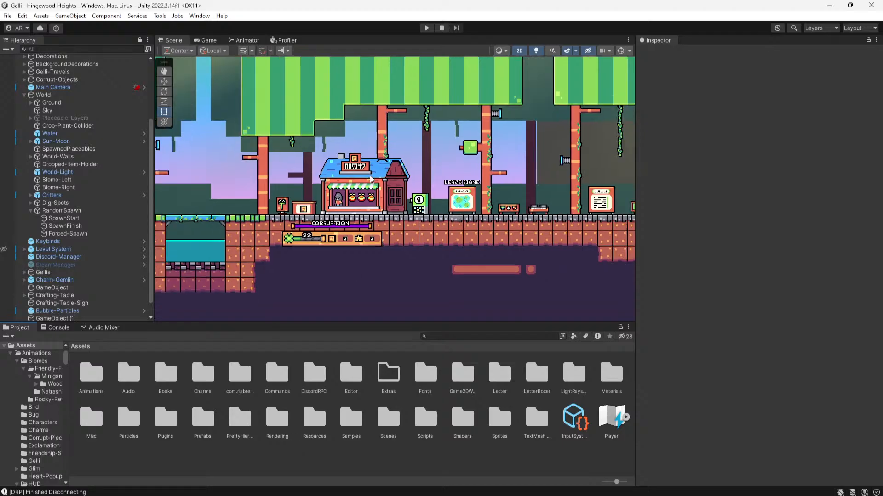
middle_click_drag(341, 186, 684, 155)
scroll(461, 196, "up", 7)
scroll(416, 198, "up", 4)
scroll(469, 207, "up", 5)
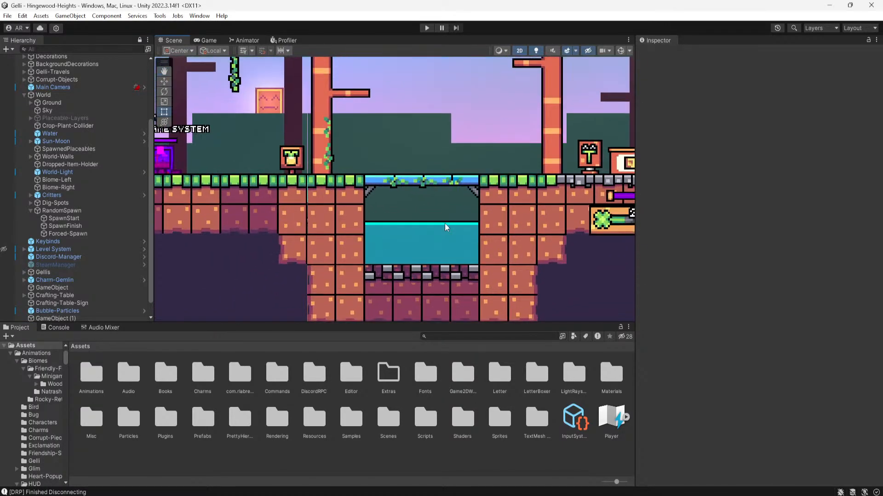
scroll(87, 257, "down", 1)
scroll(88, 257, "up", 6)
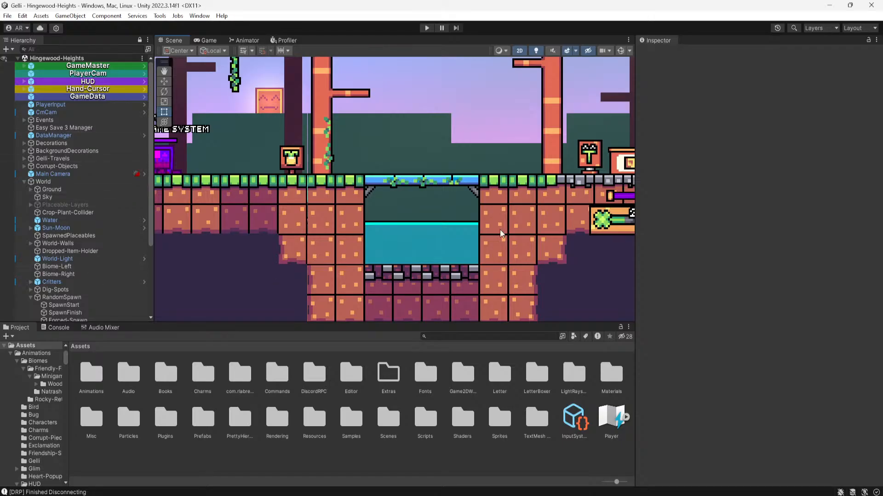
scroll(549, 210, "down", 9)
middle_click_drag(538, 195, 414, 215)
Start a play test, check the spawned objects past the bookshelf, and return to sell a red mushroom at the shop
left_click(427, 28)
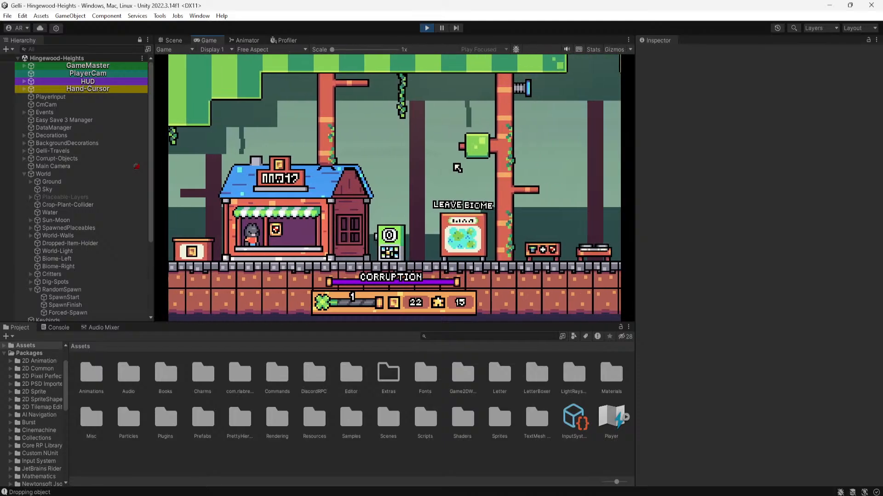
key("shift+d")
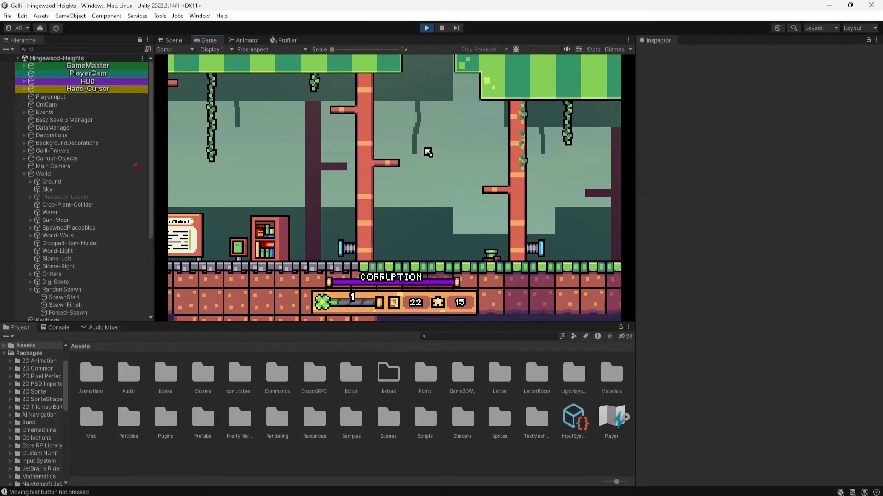
key("a")
scroll(432, 187, "down", 1)
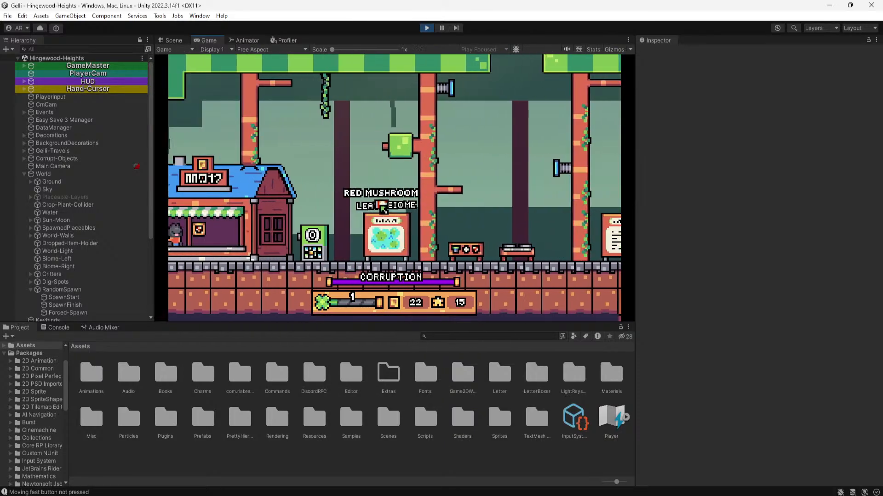
key("d")
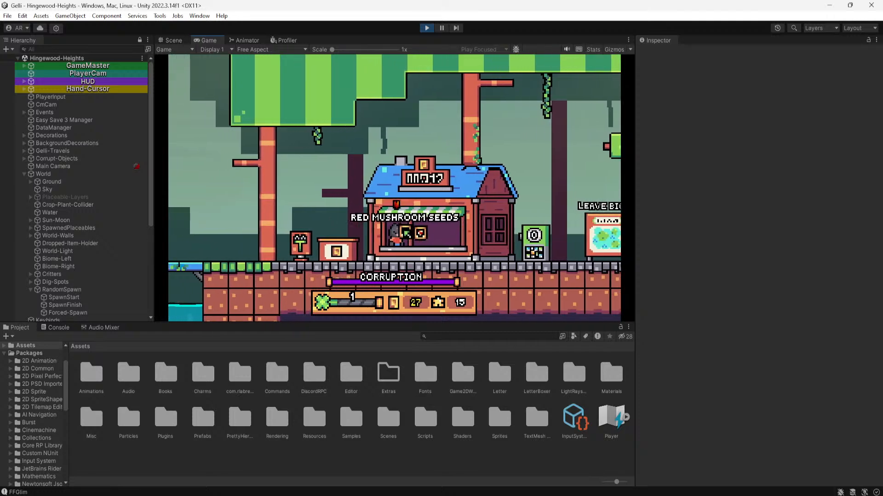
key("d")
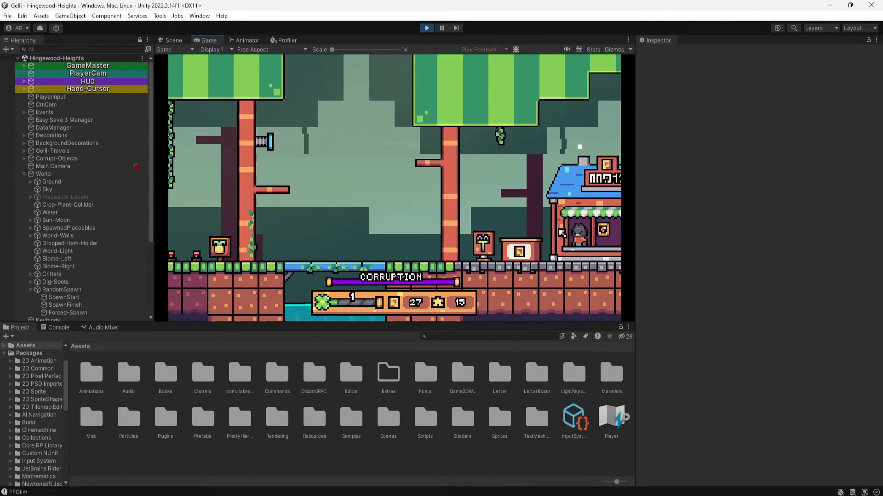
Move between the crop plot by the pond and the shop, and buy red mushroom seeds there
left_click(480, 246)
key("a")
left_click(206, 253)
key("d")
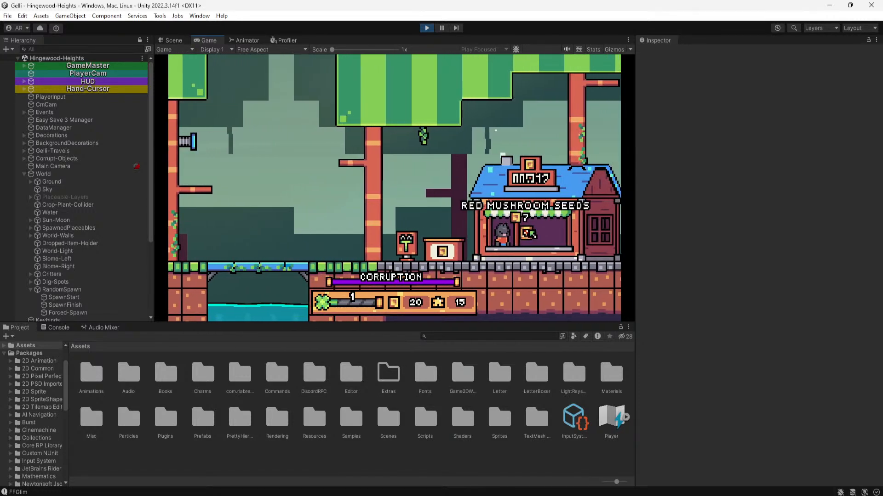
left_click(523, 221)
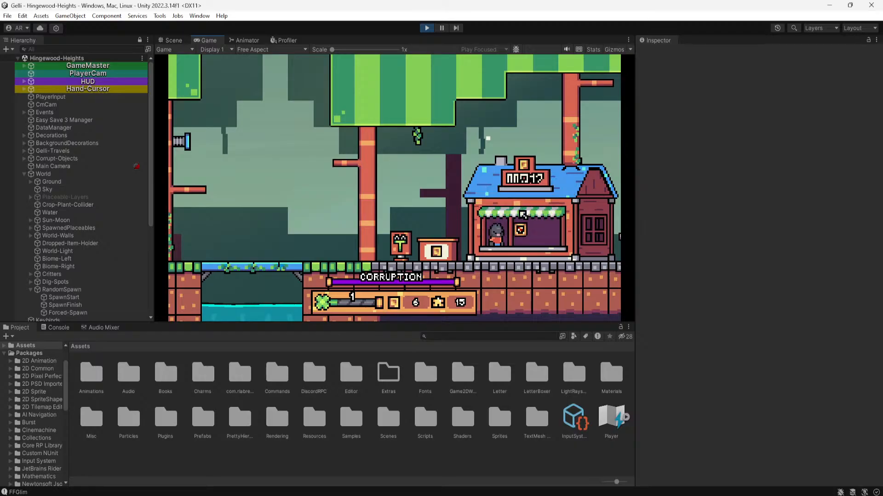
Plant another red mushroom seed between the Buried Game System and the crop sign, and water the row of sprouts
key("d")
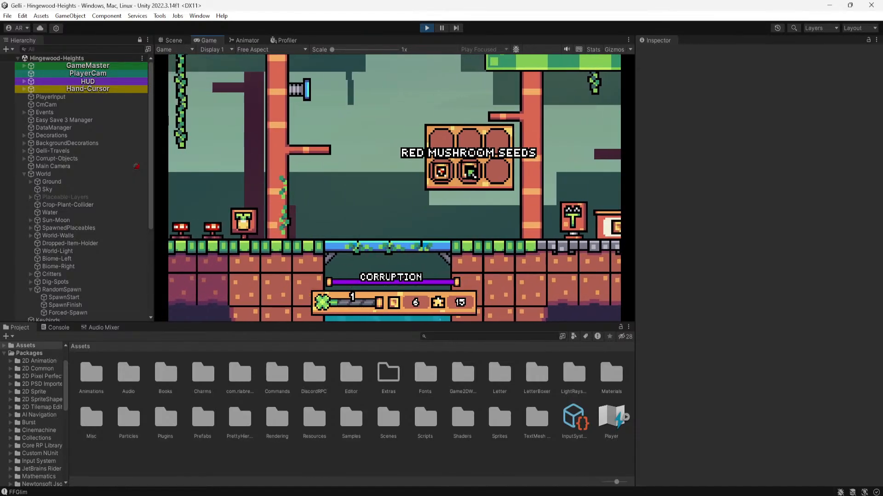
scroll(393, 195, "up", 3)
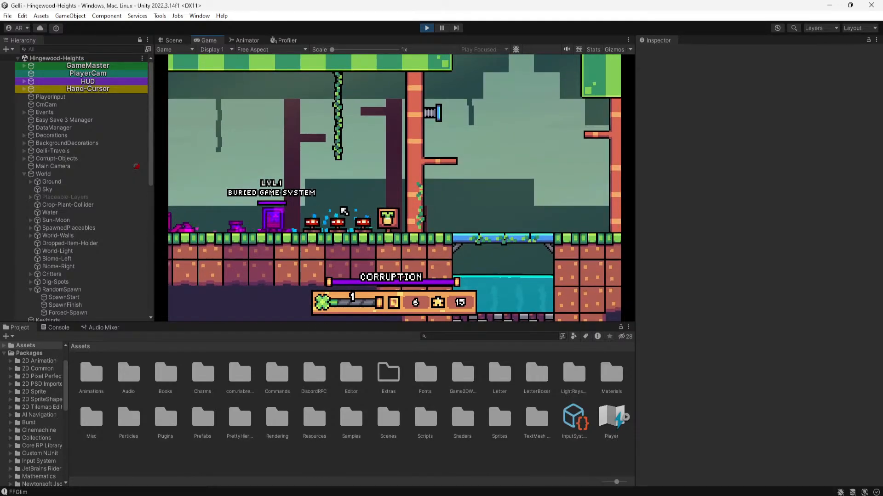
left_click(343, 211)
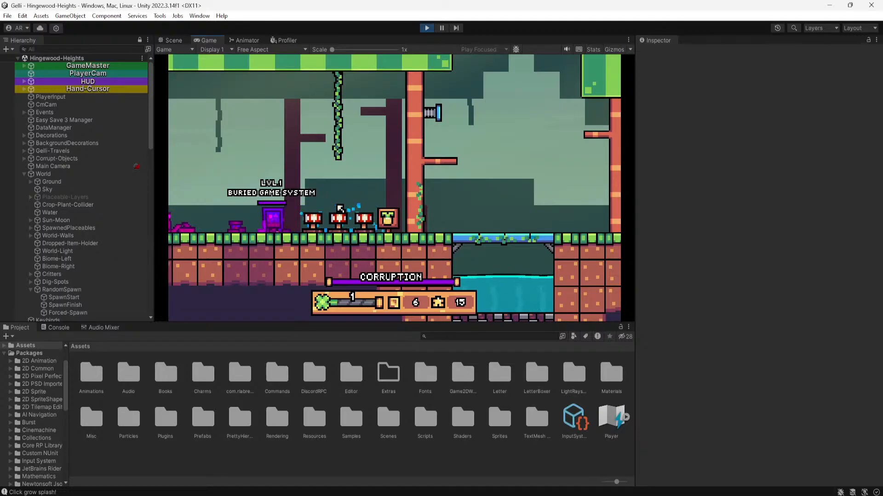
Harvest the grown red mushrooms and replant red mushroom seeds in the same plot
left_click(364, 220)
left_click(314, 225)
left_click(338, 191)
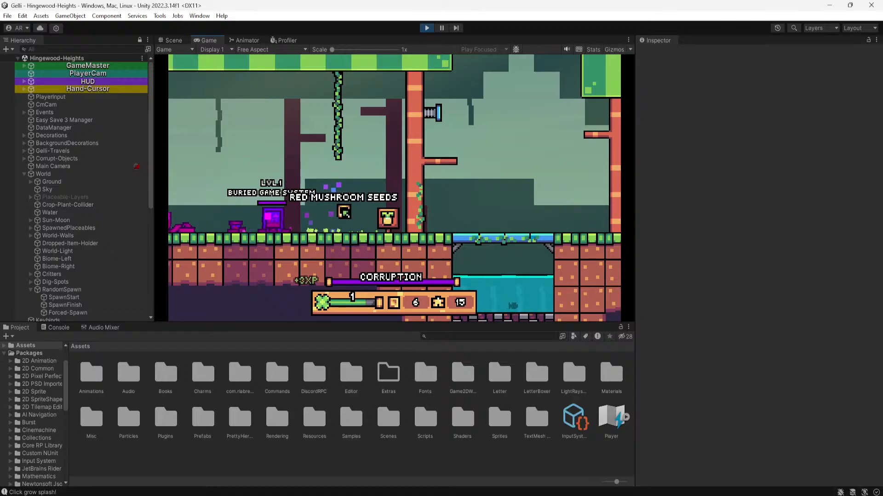
left_click(361, 221)
left_click(339, 200)
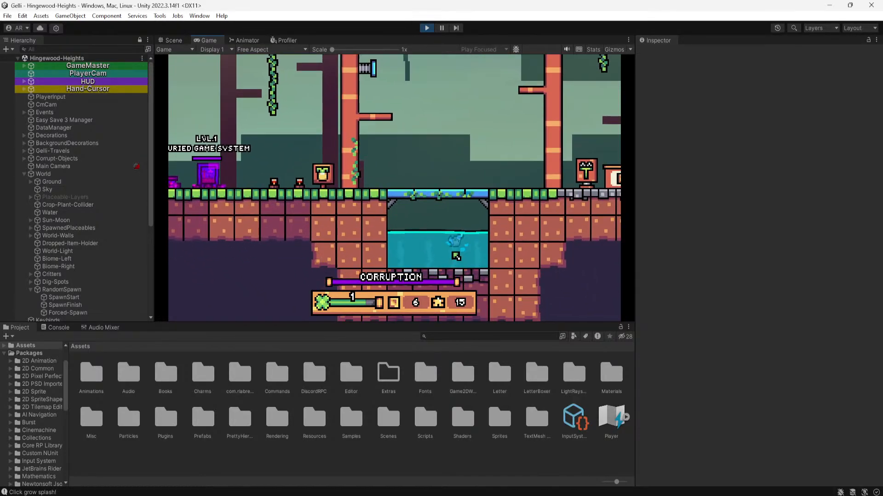
Draw water from the pond beside the mushroom plot, and stop the play test
left_click_drag(455, 254, 393, 244)
key("Escape")
left_click(427, 27)
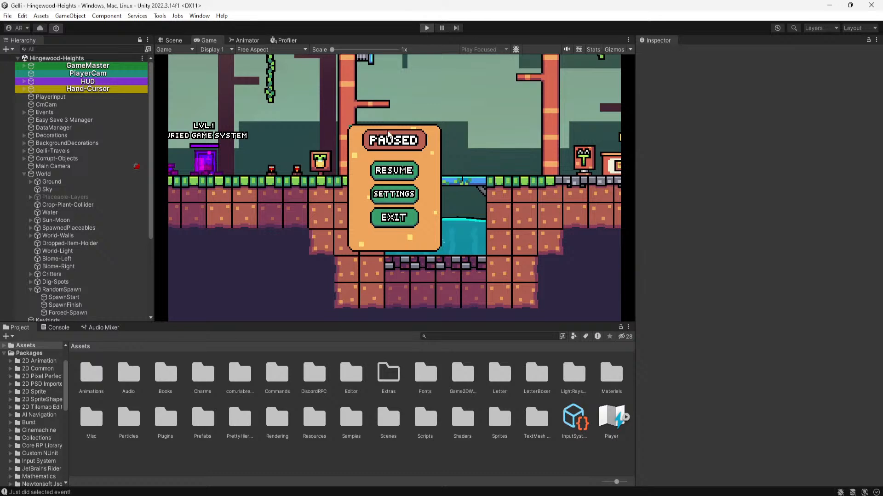
Select Fish-Spawn-Spot under the Critters group's Fish-Spawns and bring up its critter spawn list
scroll(360, 214, "up", 5)
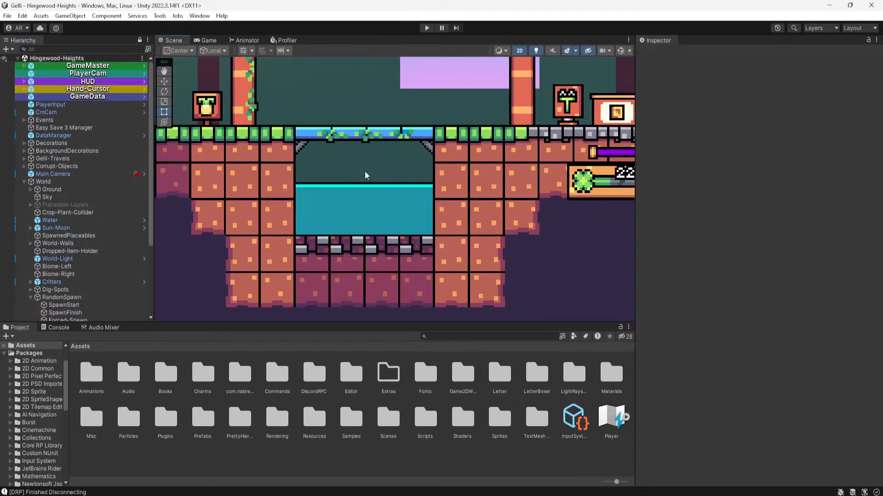
scroll(73, 196, "down", 5)
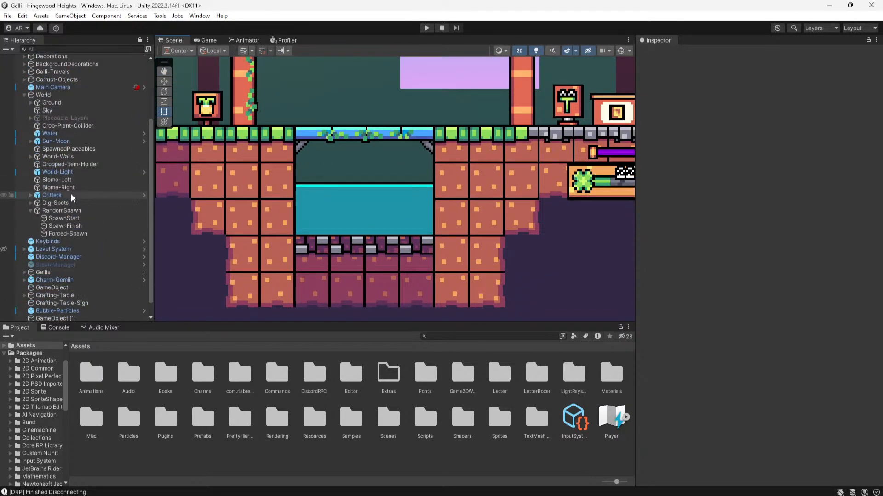
left_click(35, 197)
left_click(30, 196)
left_click(38, 218)
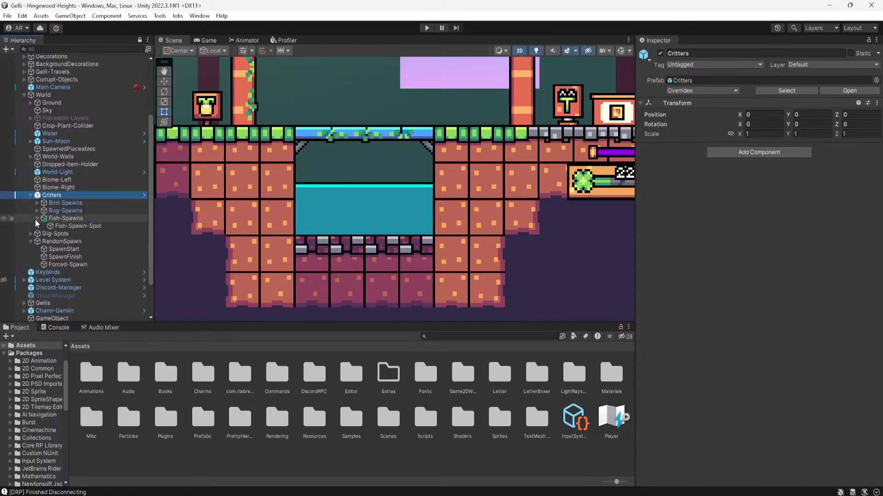
left_click(59, 218)
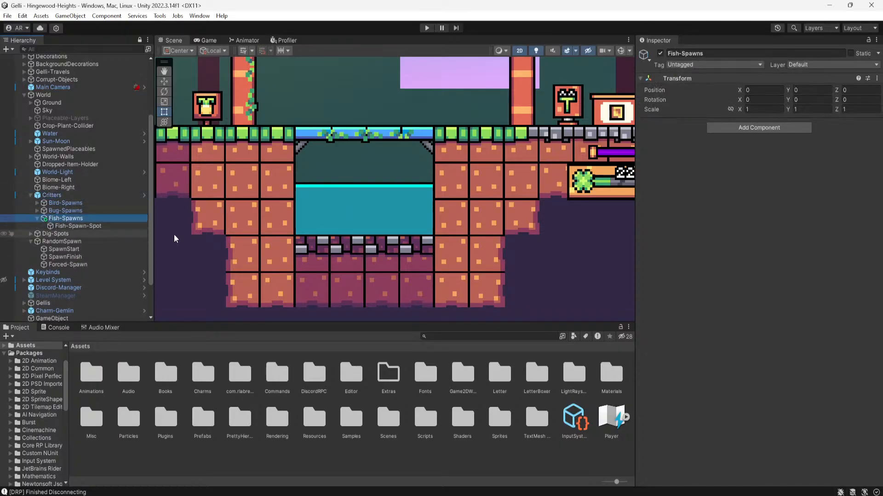
left_click(88, 226)
scroll(691, 271, "down", 2)
scroll(690, 272, "down", 2)
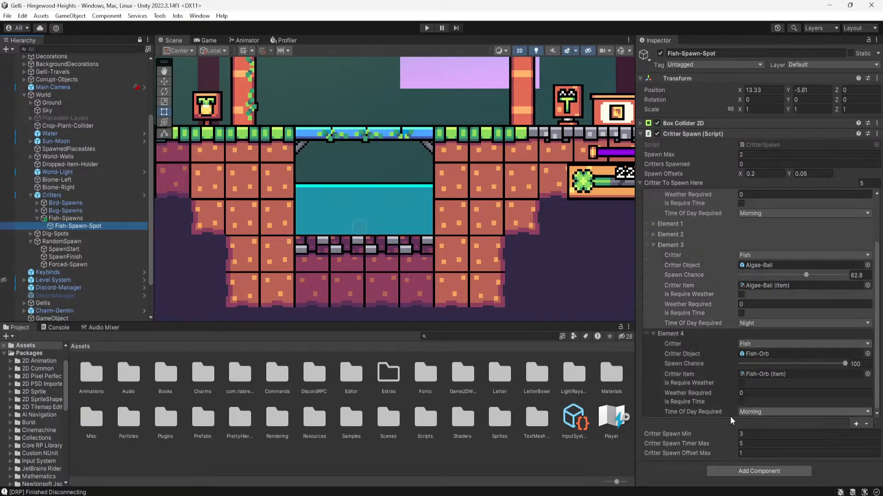
Review the Critter To Spawn Here entries, expanding Elements 1 and 2 to examine their critters and spawn chances
left_click(854, 424)
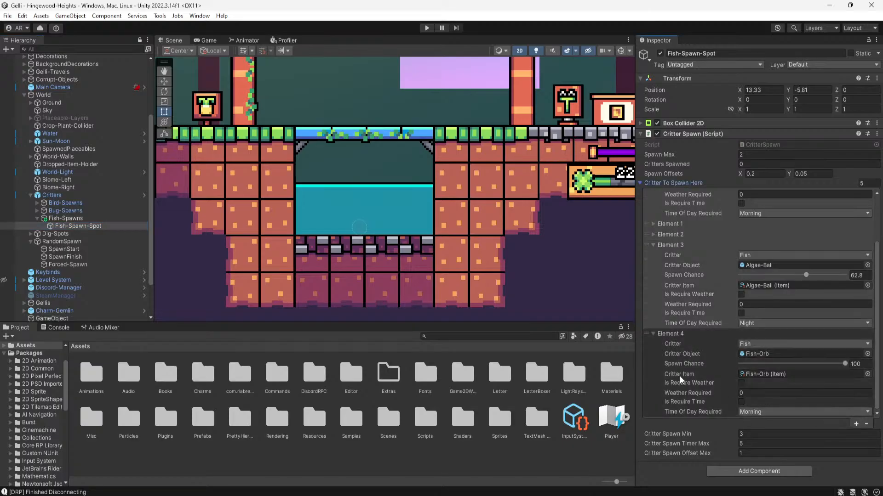
left_click(662, 335)
left_click(667, 393)
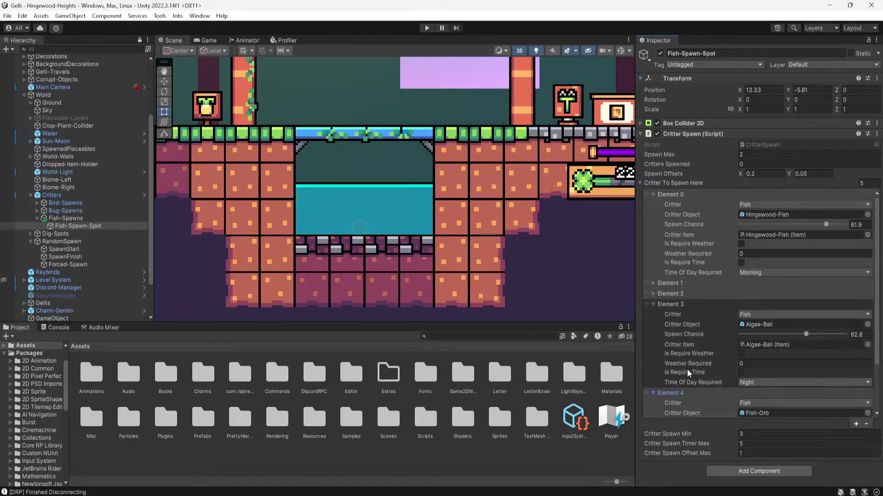
scroll(678, 363, "down", 2)
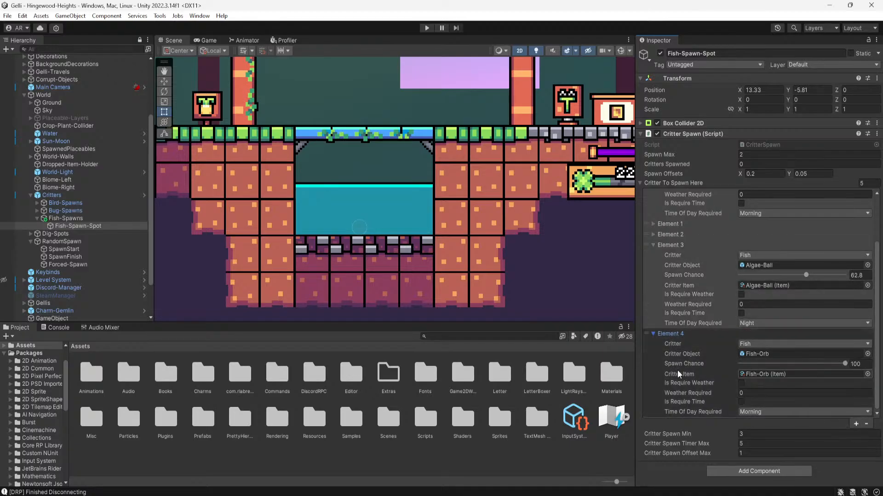
scroll(680, 374, "up", 2)
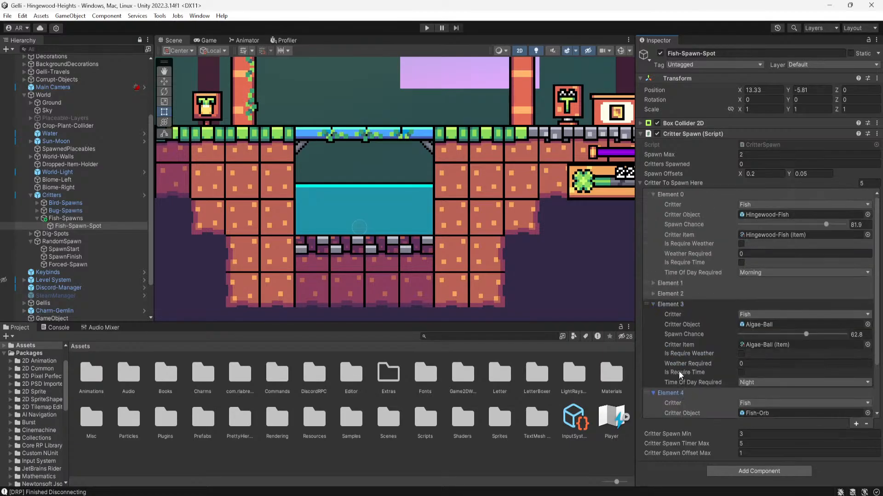
left_click(665, 295)
left_click(665, 286)
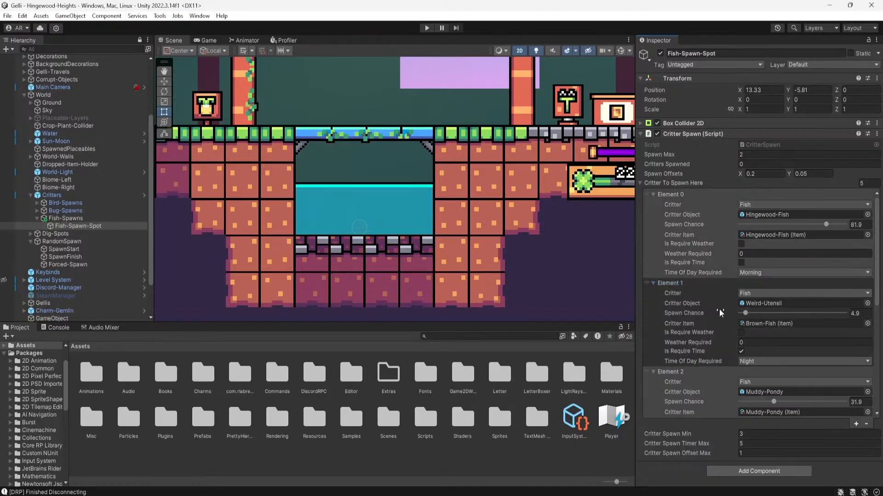
Try deleting the Weird-Utensil and Muddy-Pondy entries from the critter spawn list directly, and undo the deletions
right_click(666, 283)
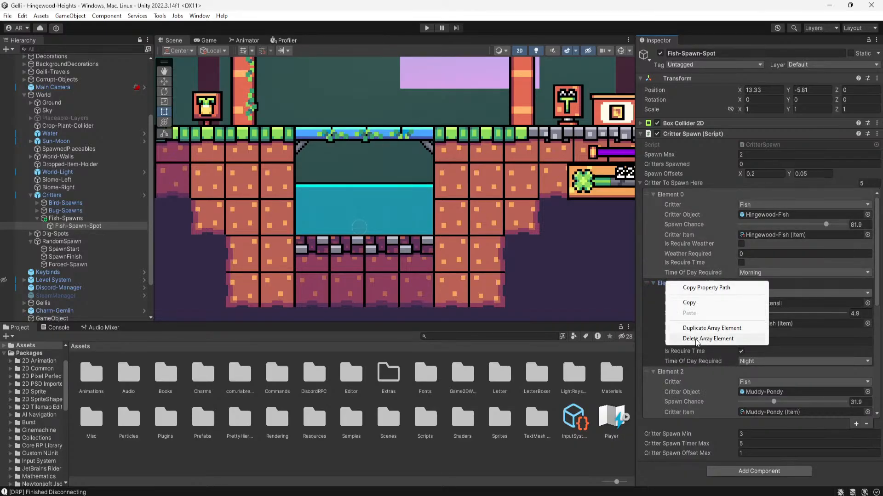
left_click(697, 341)
right_click(670, 285)
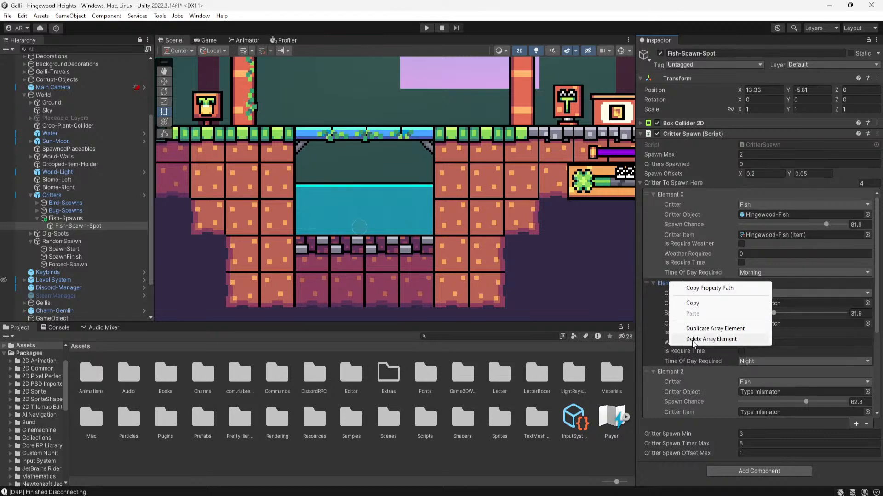
left_click(694, 341)
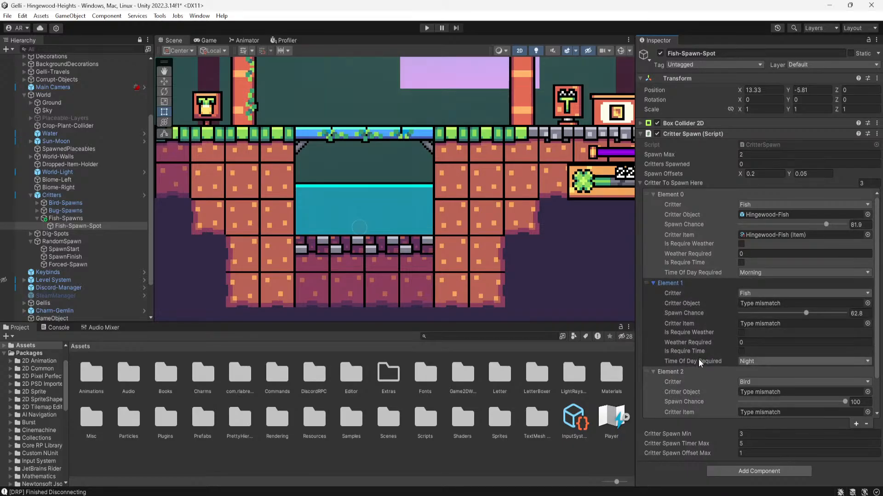
key("ctrl+z")
key("ctrl+z")
key("ctrl+z")
key("ctrl+z")
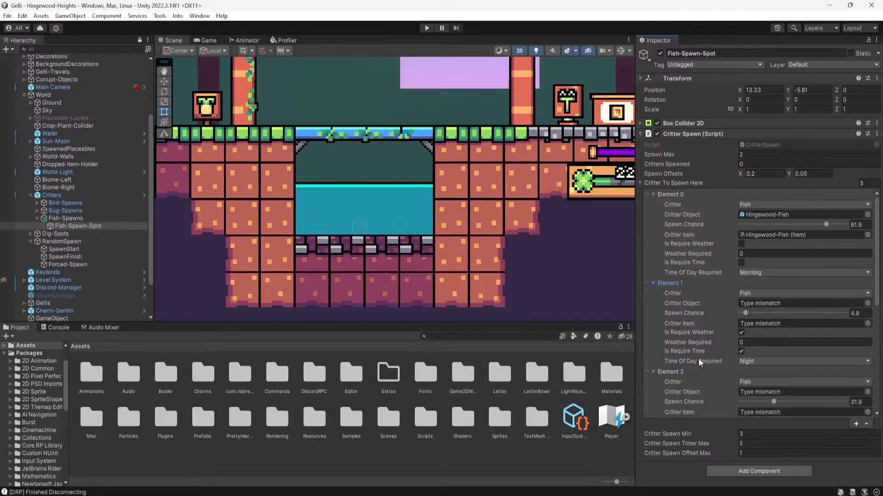
key("ctrl+z")
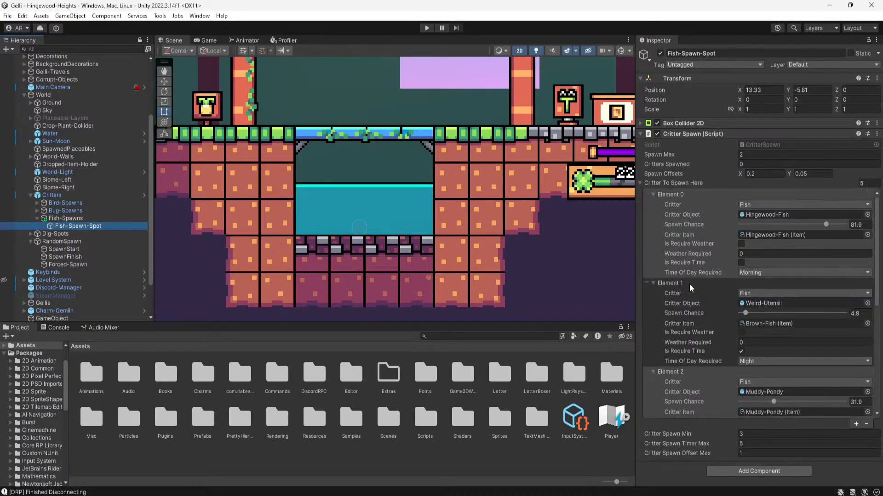
Move the Weird-Utensil entry to the end of the critter spawn list and remove it, and place the Algae-Ball entry last
left_click_drag(655, 290, 691, 324)
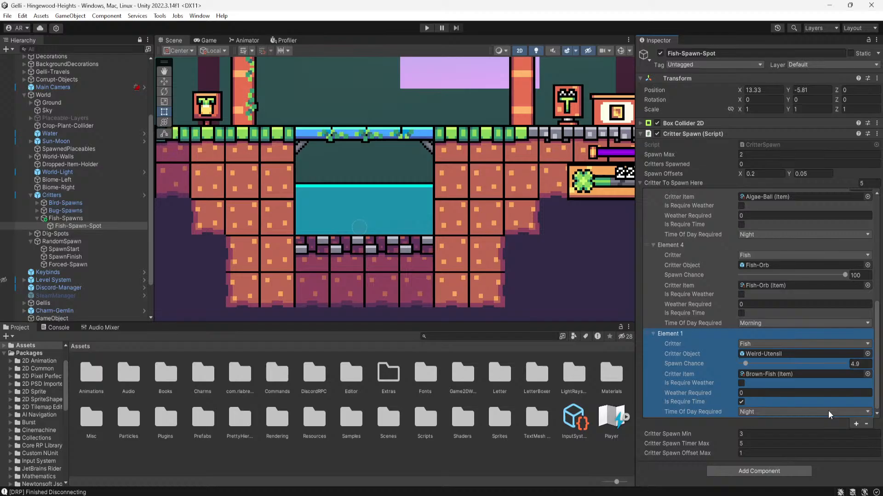
left_click(866, 424)
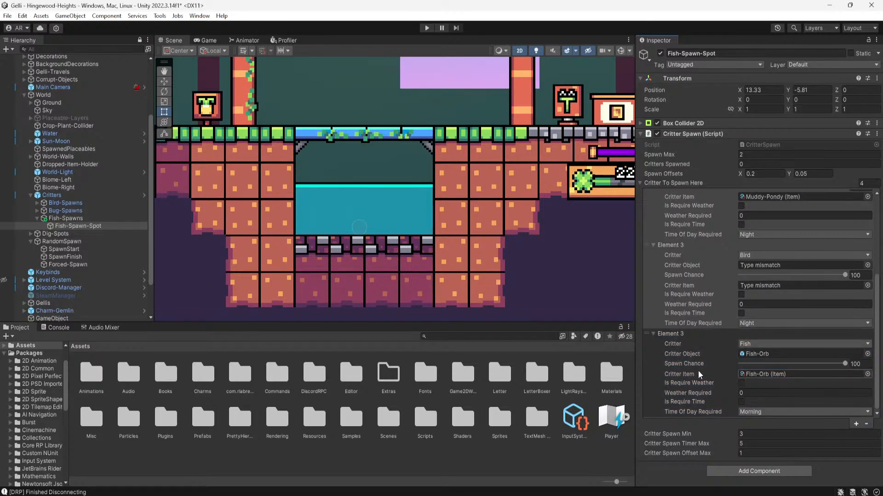
scroll(702, 376, "up", 2)
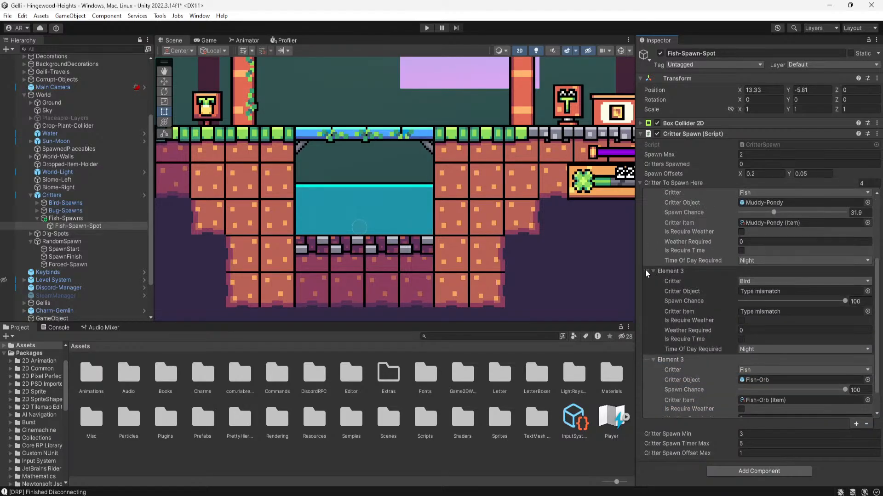
left_click_drag(656, 275, 681, 448)
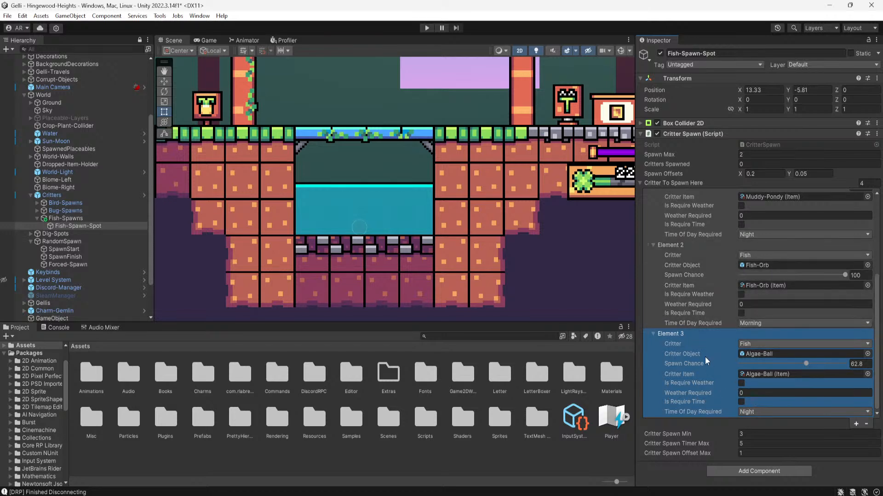
Set the Fish-Orb entry's spawn chance to 21.5 in the critter spawn list
scroll(727, 361, "up", 3)
scroll(721, 356, "up", 2)
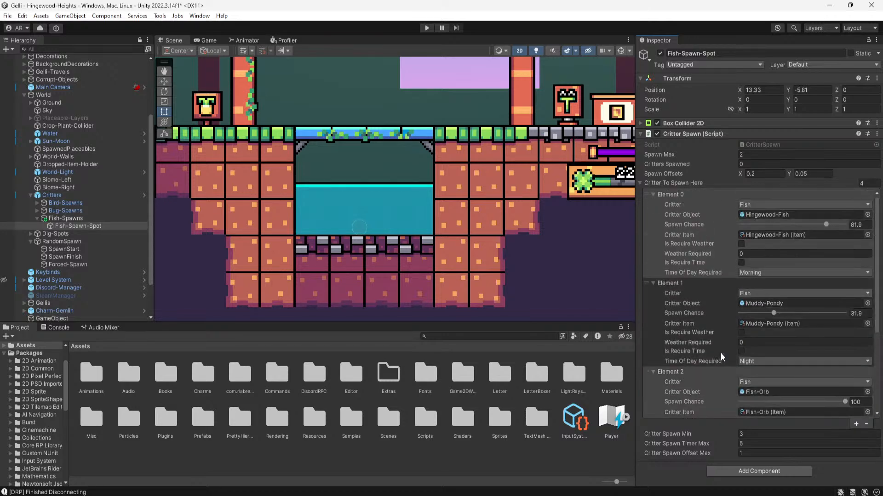
scroll(721, 357, "down", 2)
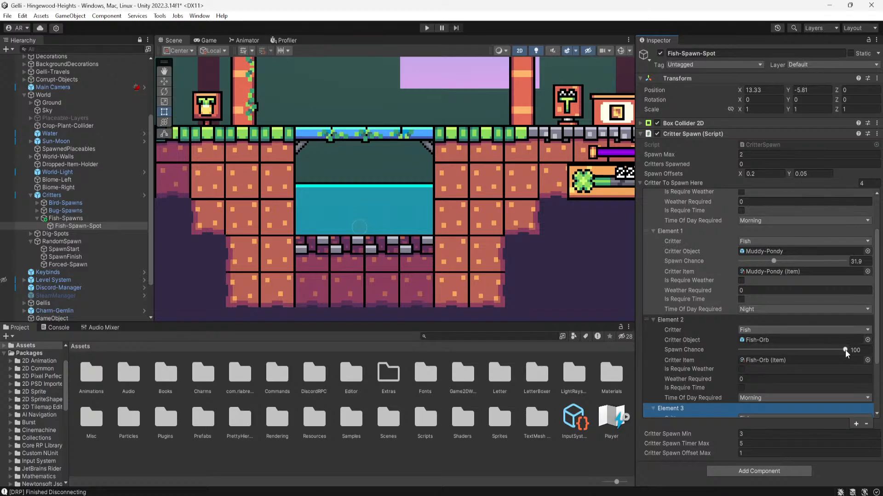
left_click_drag(845, 351, 763, 356)
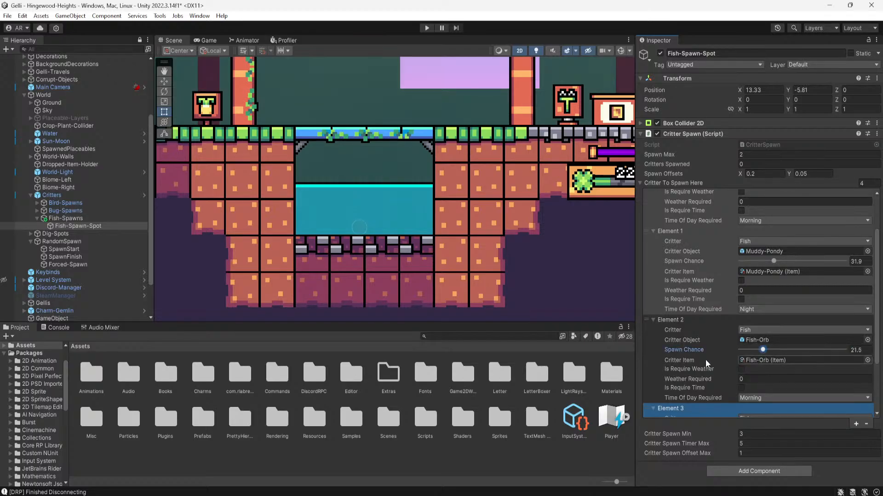
Move the Muddy-Pondy entry to the end of the critter spawn list and remove it
scroll(708, 364, "up", 1)
scroll(712, 363, "up", 1)
left_click_drag(672, 296, 664, 392)
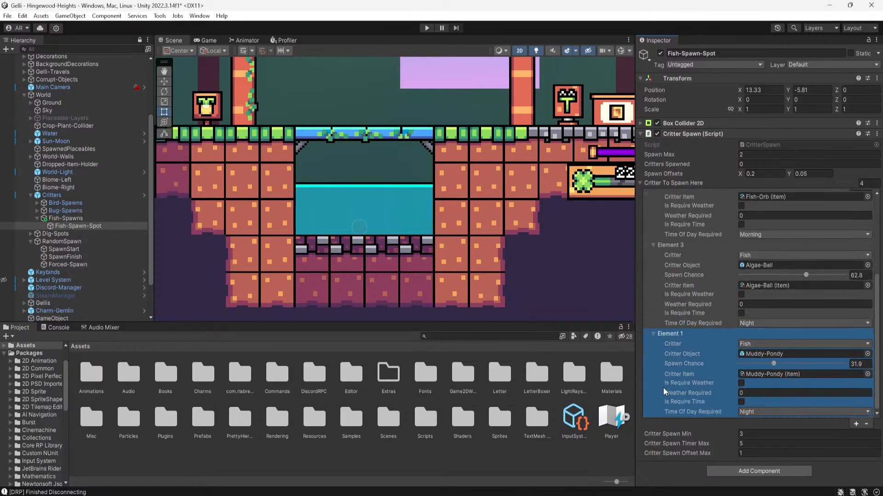
left_click(867, 424)
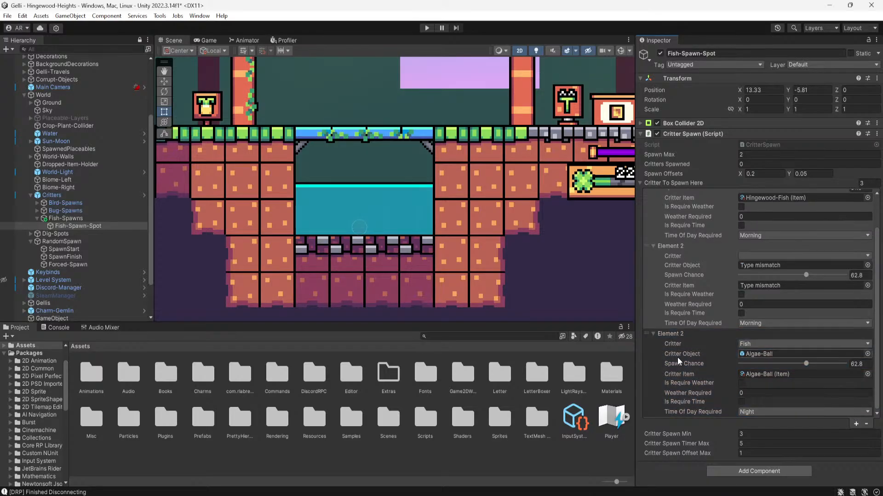
mouse_move(648, 249)
left_mouse_down()
mouse_move(645, 340)
mouse_move(647, 251)
left_mouse_up()
scroll(685, 298, "up", 3)
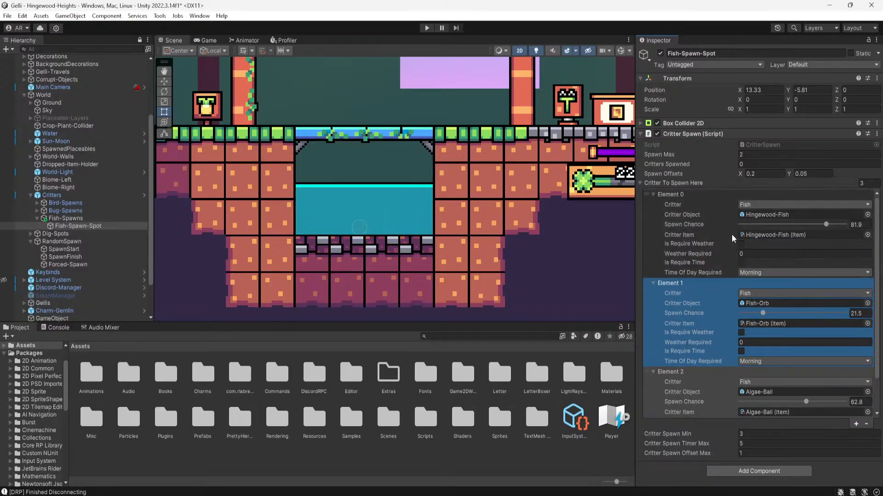
Add a fourth entry to the critter spawn list and locate its Algae-Ball prefab in the project
scroll(686, 302, "down", 2)
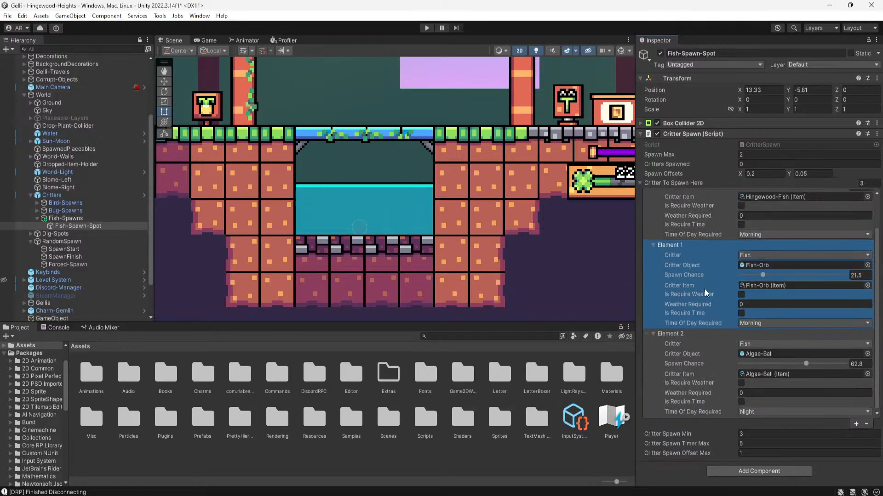
left_click(855, 424)
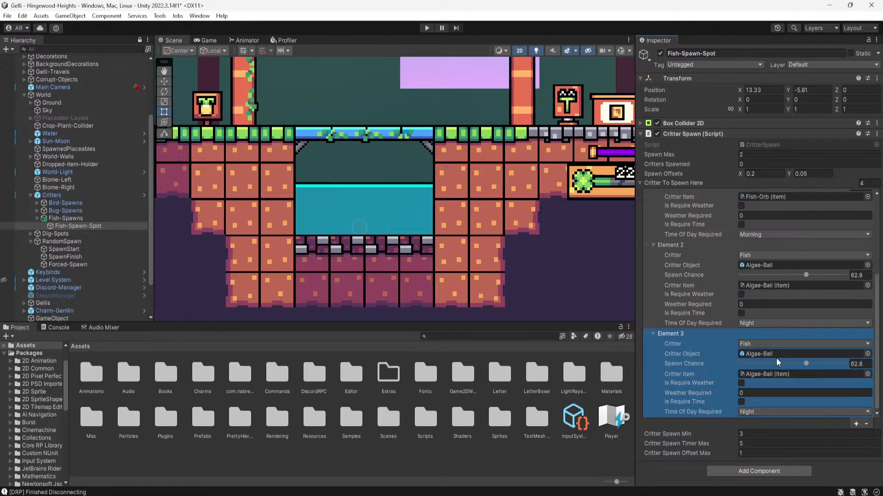
left_click(859, 354)
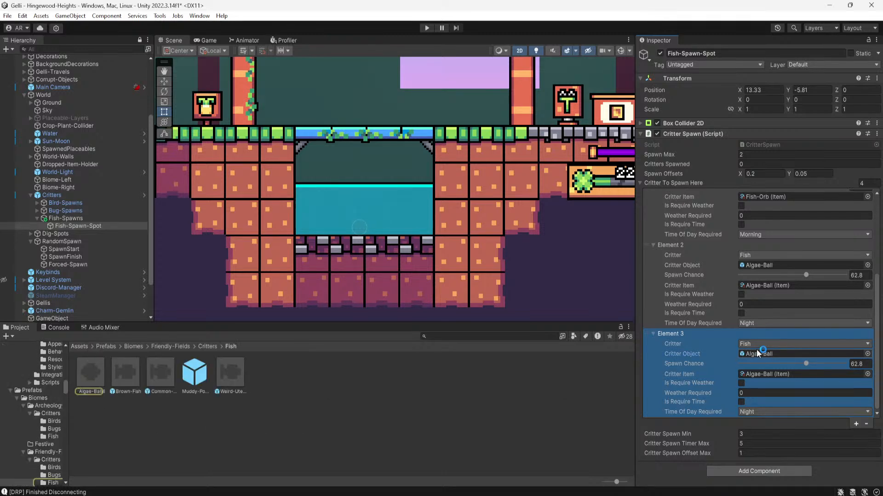
left_click(277, 401)
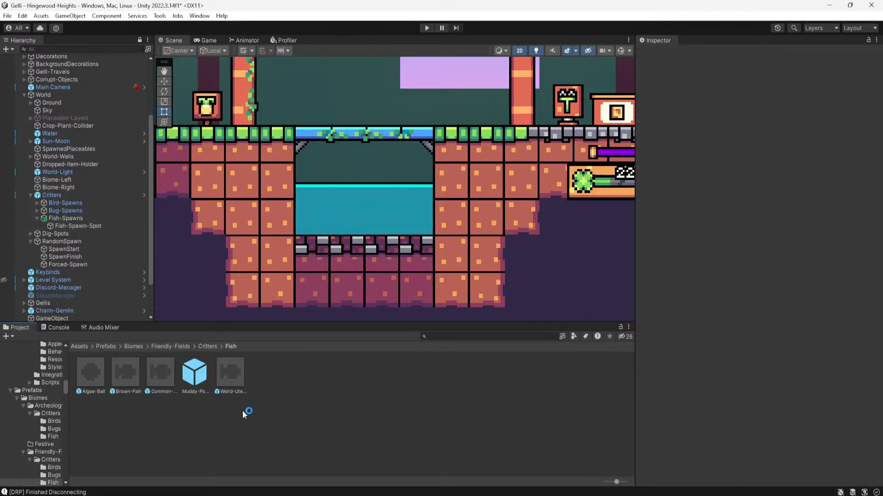
Find the Hingewood-Heights fish critter prefabs in the project, place a Fish-Orb in the scene above the pond, and frame it
left_click(154, 347)
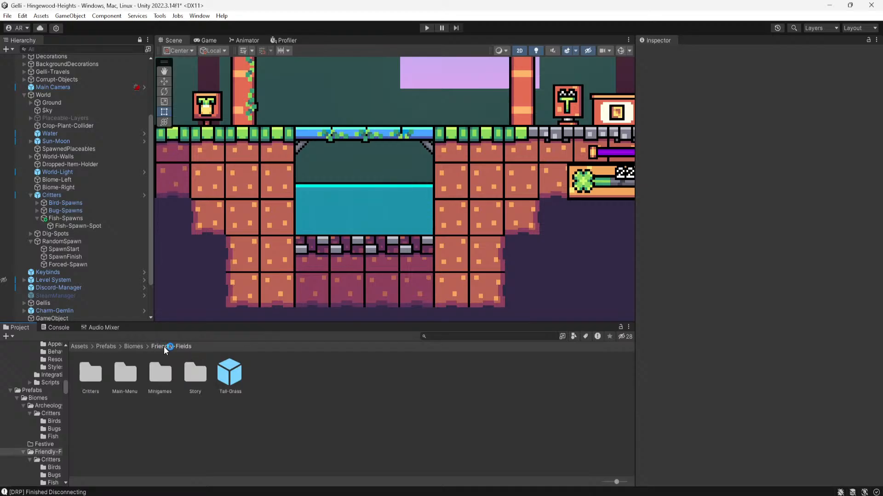
double_click(91, 376)
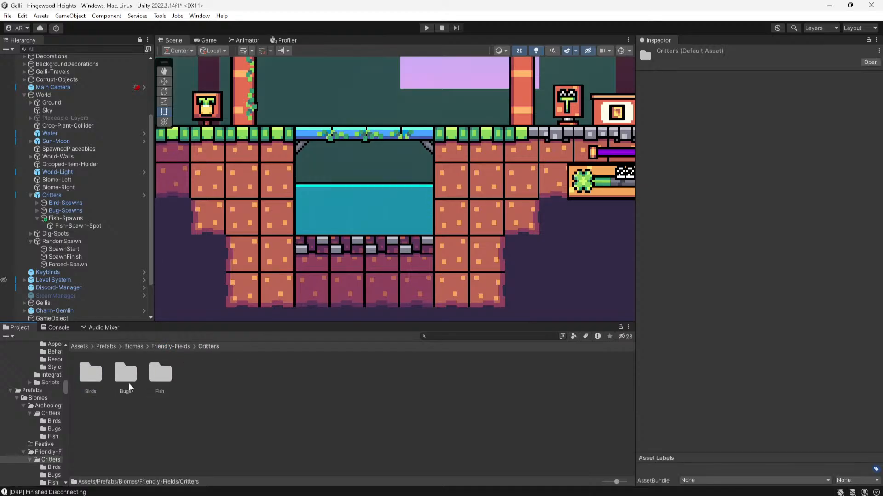
double_click(150, 374)
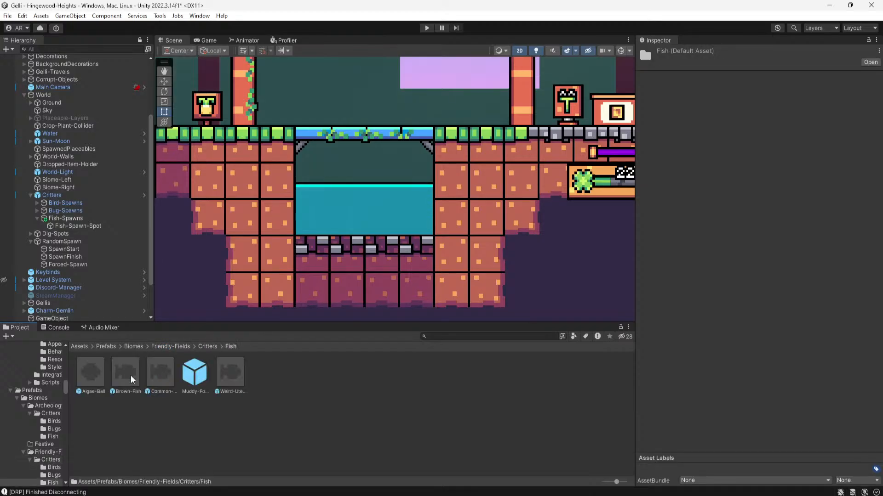
left_click(133, 346)
double_click(191, 376)
double_click(87, 376)
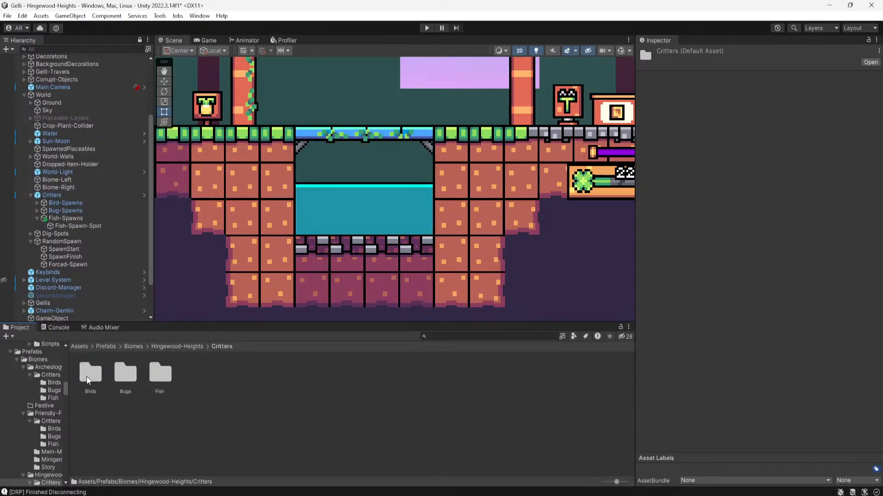
double_click(161, 373)
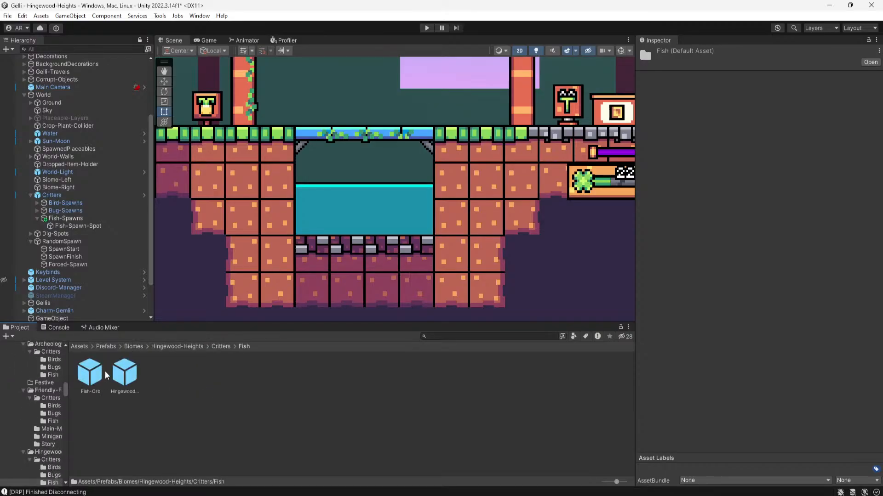
left_click_drag(105, 376, 362, 103)
key("f")
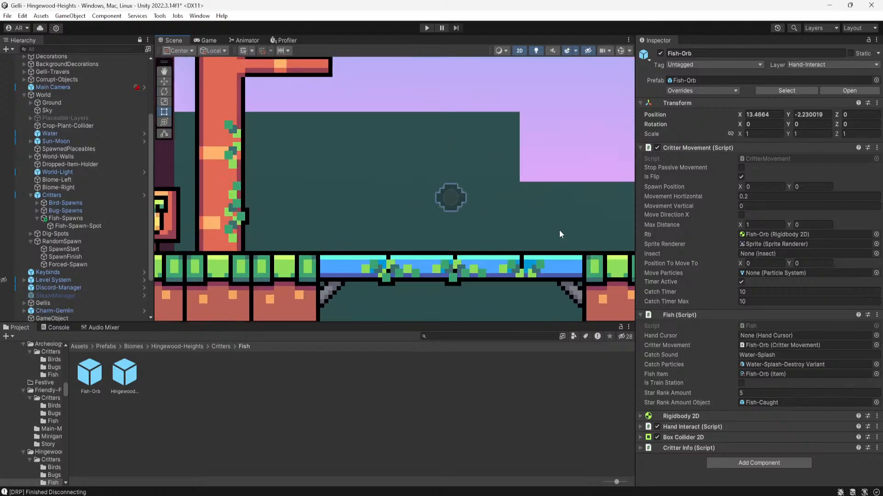
Rename the scene's Fish-Orb as Canister and save it as an original prefab in the Hingewood-Heights fish critter folder
scroll(74, 272, "down", 3)
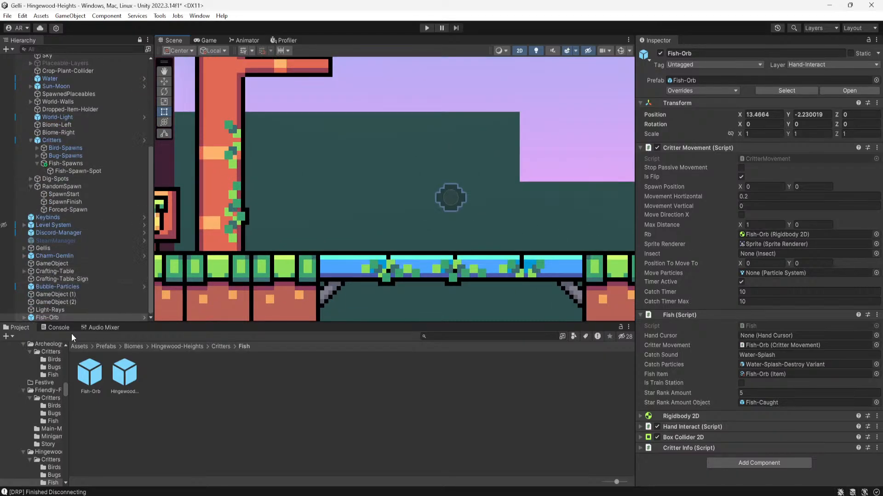
right_click(51, 317)
left_click(89, 155)
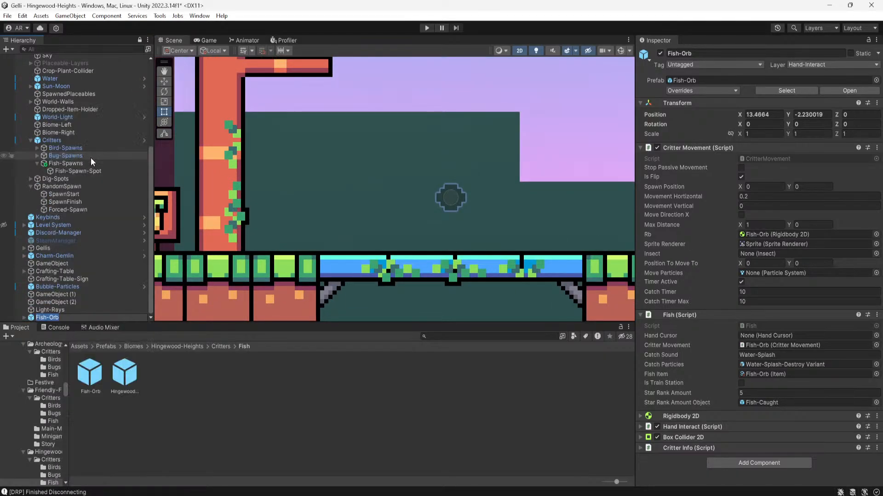
type("Canister")
key("Return")
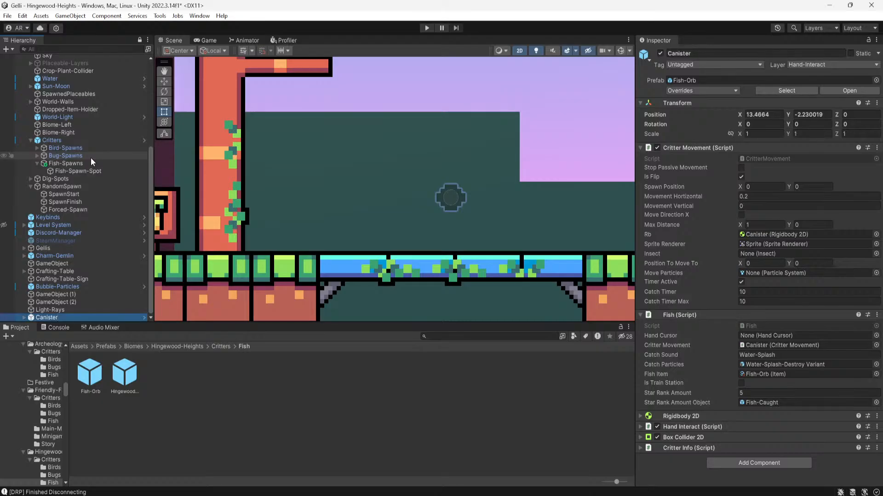
left_click_drag(42, 318, 298, 360)
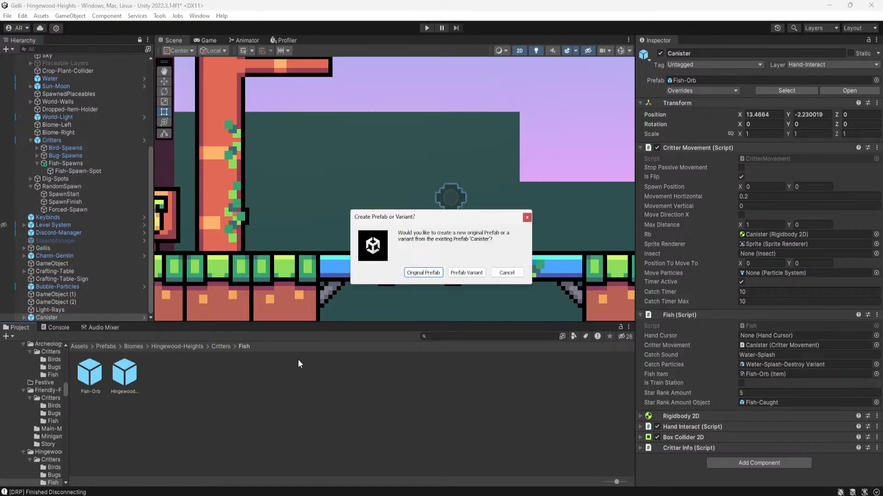
left_click(423, 273)
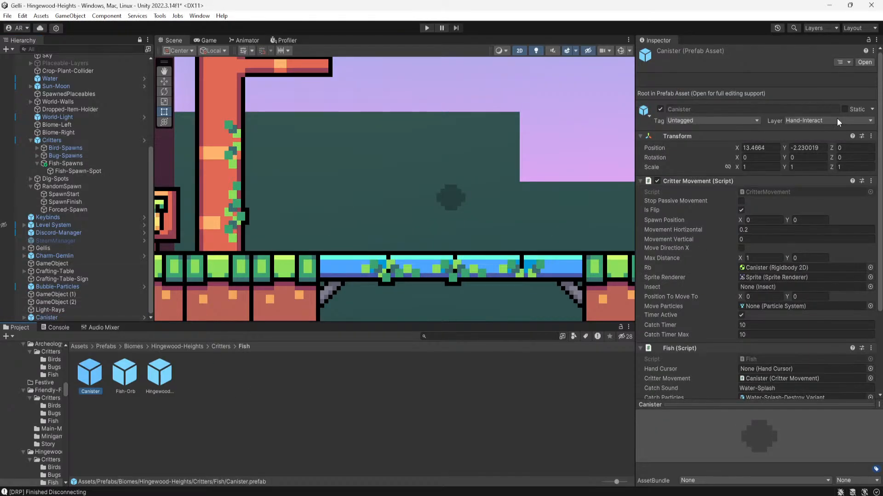
Open the new Canister prefab for editing and assign the Canister item as its Fish Item
left_click(863, 63)
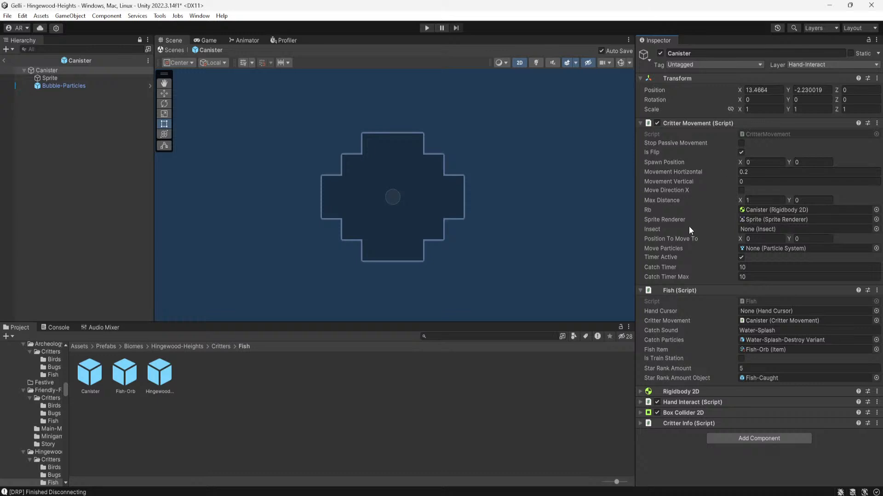
left_click(876, 349)
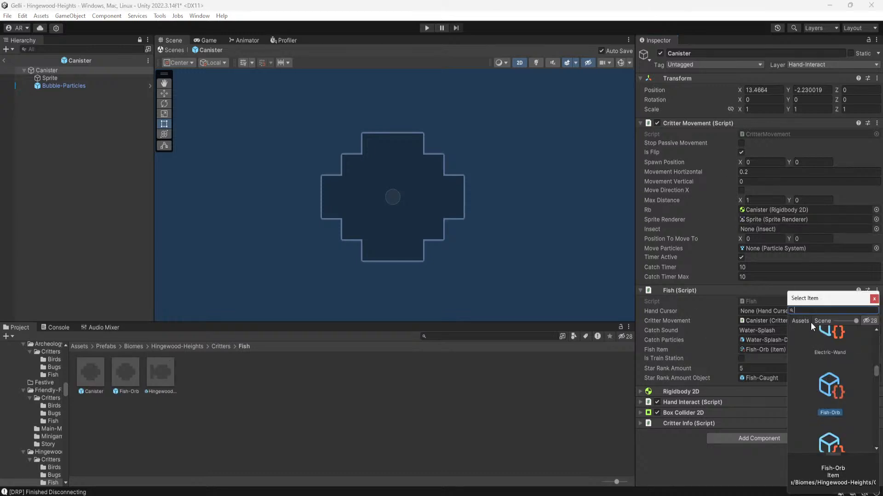
type("canister")
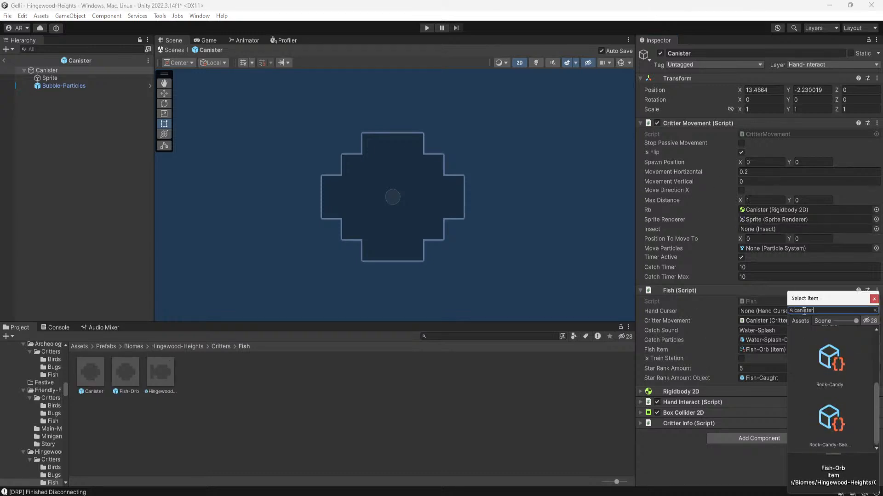
double_click(843, 416)
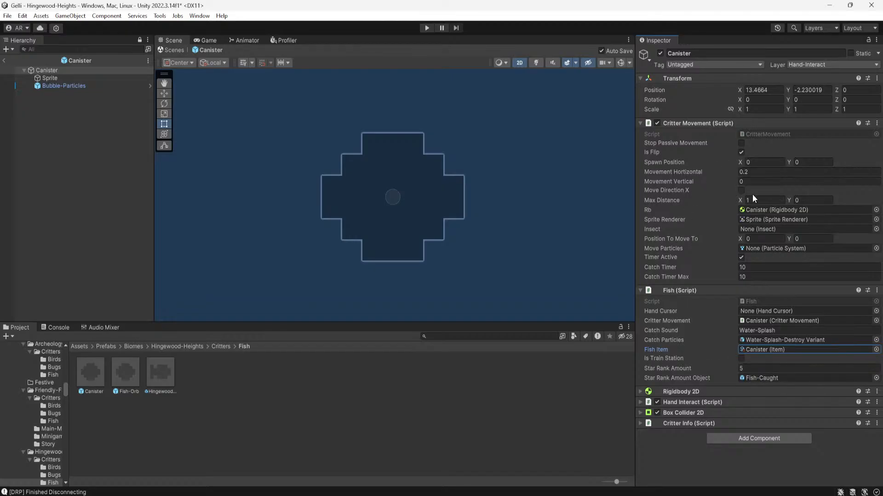
Set the Canister prefab's horizontal movement to 0.5 and both Catch Timer and Catch Timer Max to 7, and return to the scene
left_click(755, 175)
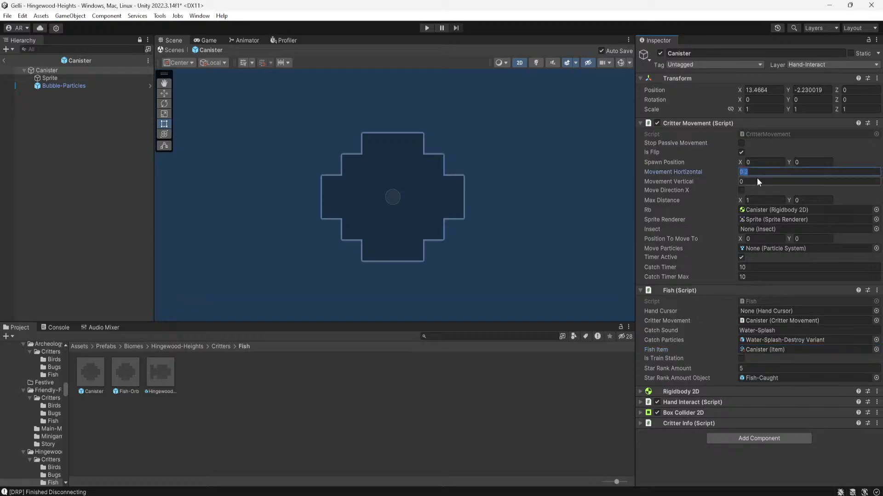
key("BackSpace")
type("5")
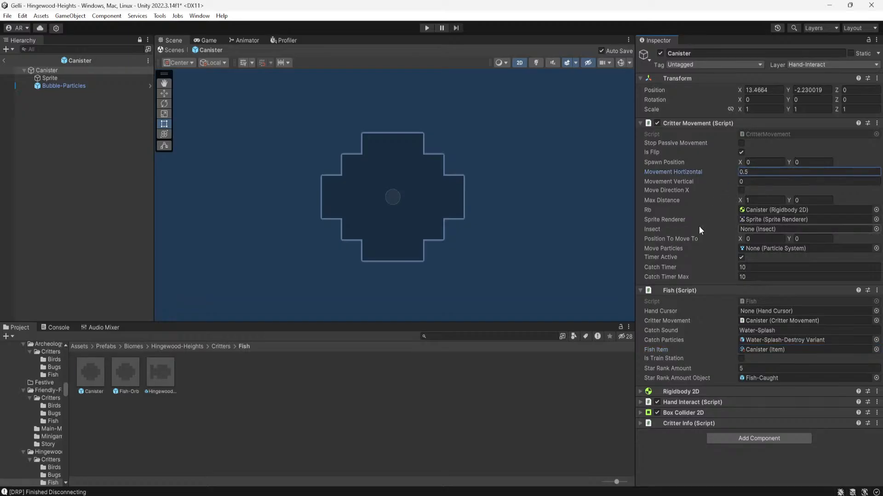
left_click(759, 265)
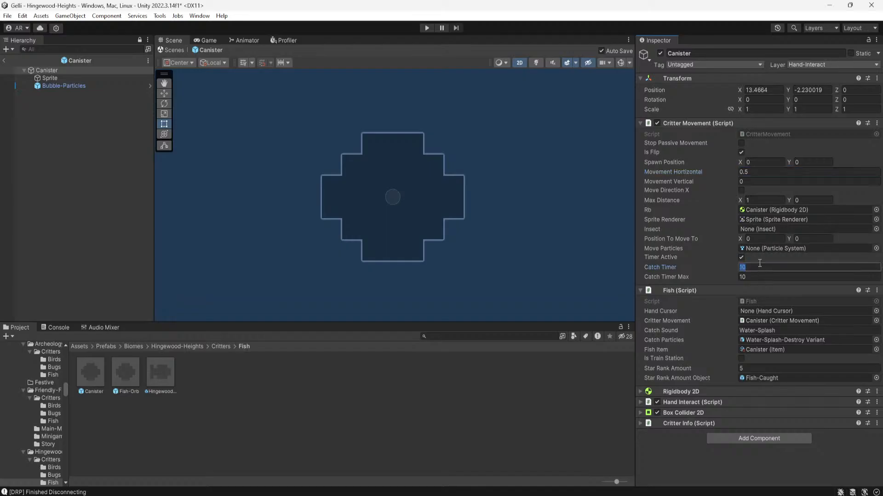
type("7")
left_click(776, 277)
type("7")
left_click(676, 448)
left_click(675, 290)
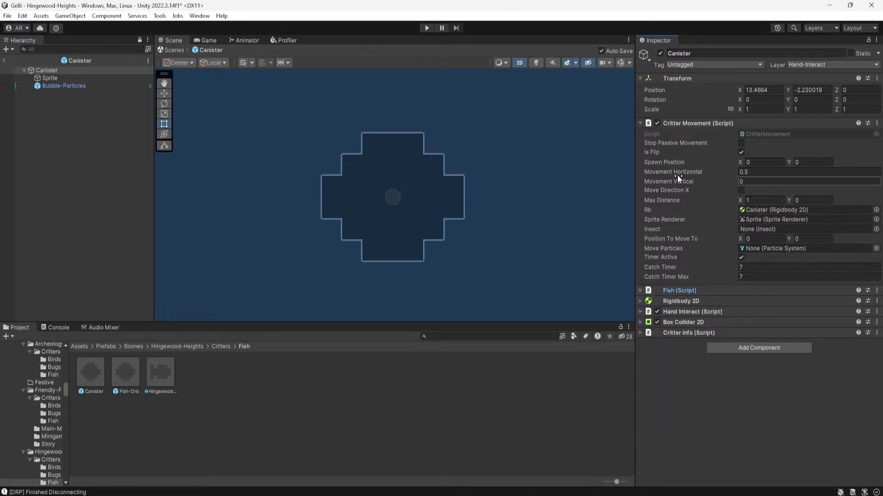
left_click(679, 121)
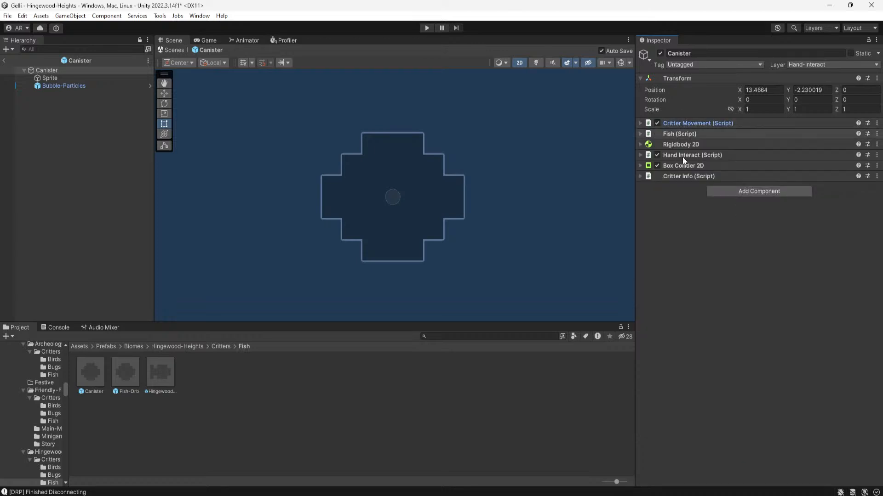
left_click(44, 123)
left_click(3, 60)
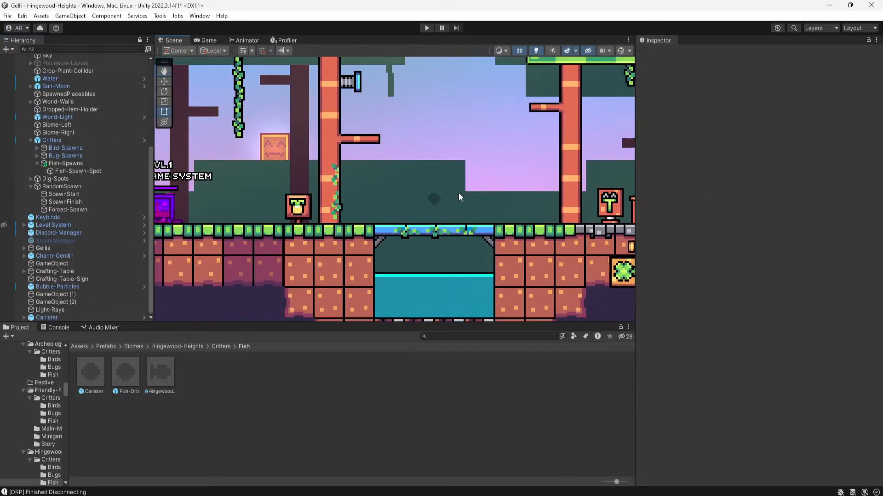
Delete the Canister instance above the pond from the scene
scroll(448, 178, "up", 6)
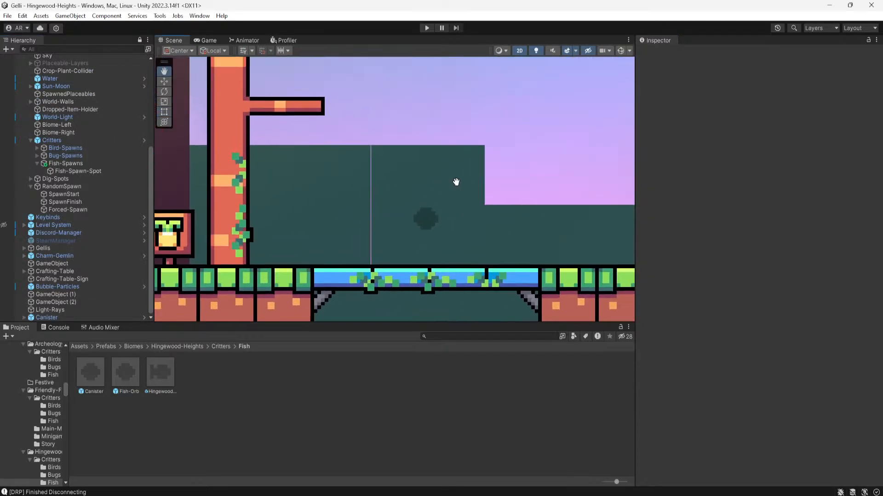
scroll(472, 176, "up", 3)
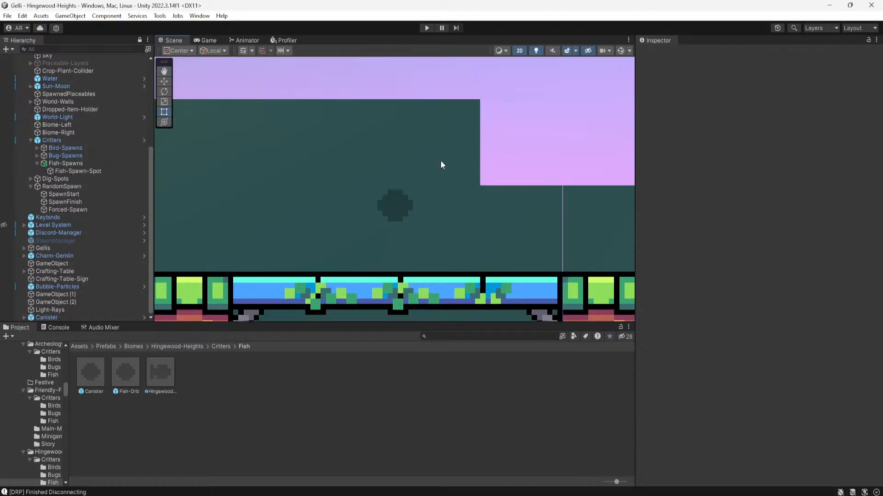
left_click(56, 327)
left_click(10, 336)
left_click(17, 327)
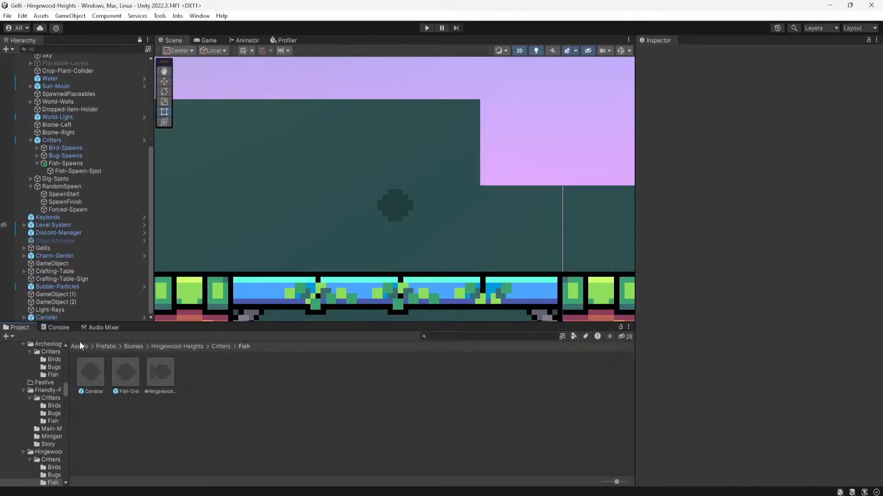
left_click(79, 346)
scroll(382, 214, "down", 5)
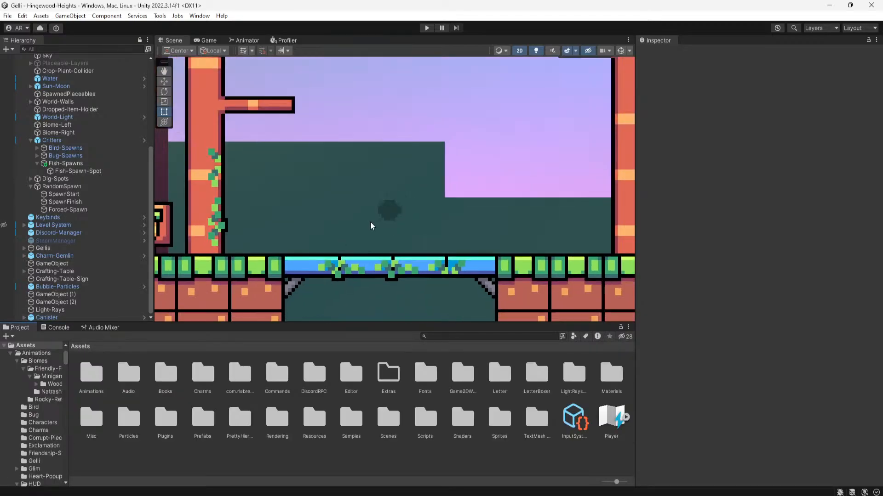
left_click(384, 213)
left_click(94, 318)
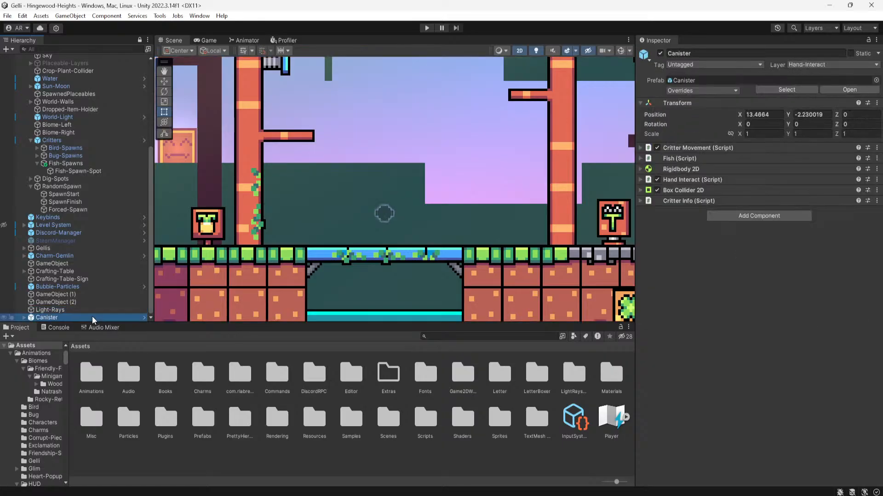
scroll(416, 229, "down", 2)
scroll(424, 205, "up", 4)
middle_click_drag(418, 229, 448, 143)
key("Delete")
Trace the Algae-Ball prefab of the Fish-Spawn-Spot's fourth critter entry and look through the Friendly-Fields critter prefabs
scroll(114, 268, "up", 1)
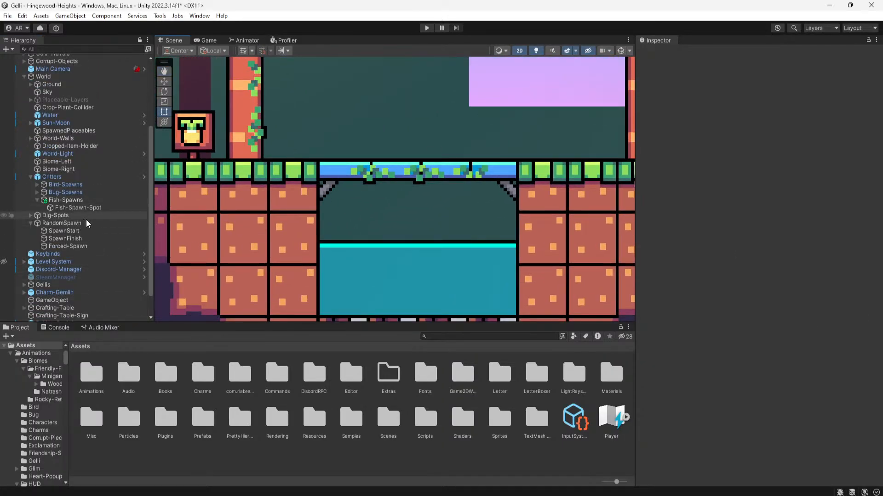
left_click(76, 208)
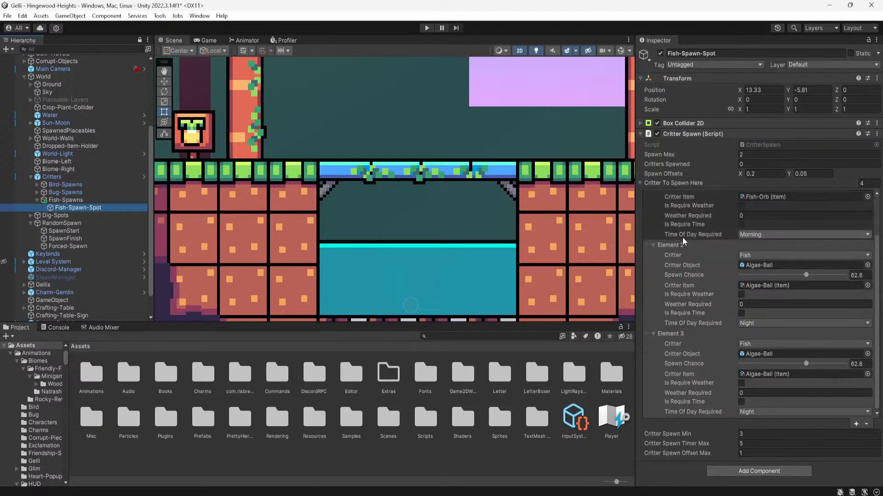
left_click(759, 354)
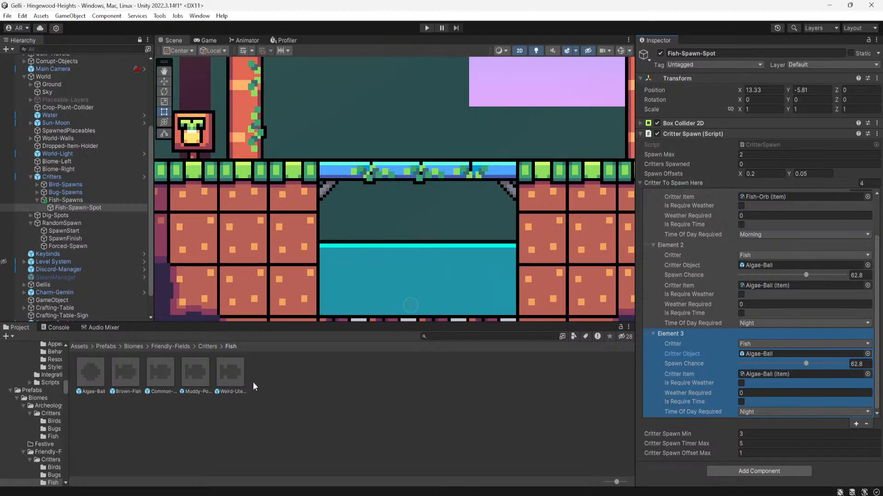
left_click(208, 347)
double_click(125, 376)
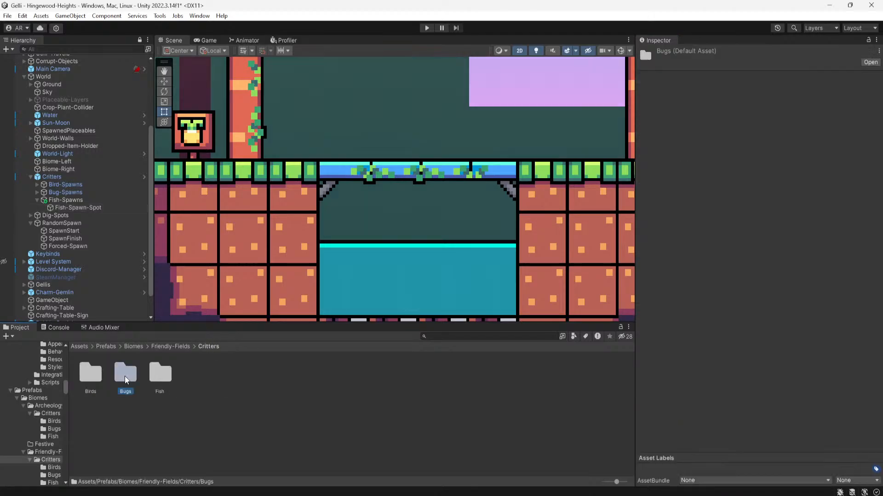
left_click(198, 346)
double_click(166, 373)
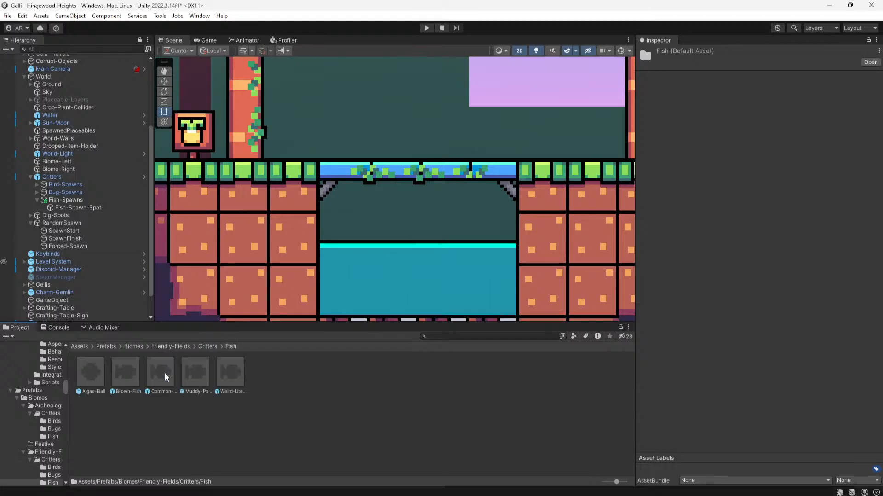
left_click(125, 373)
left_click(161, 370)
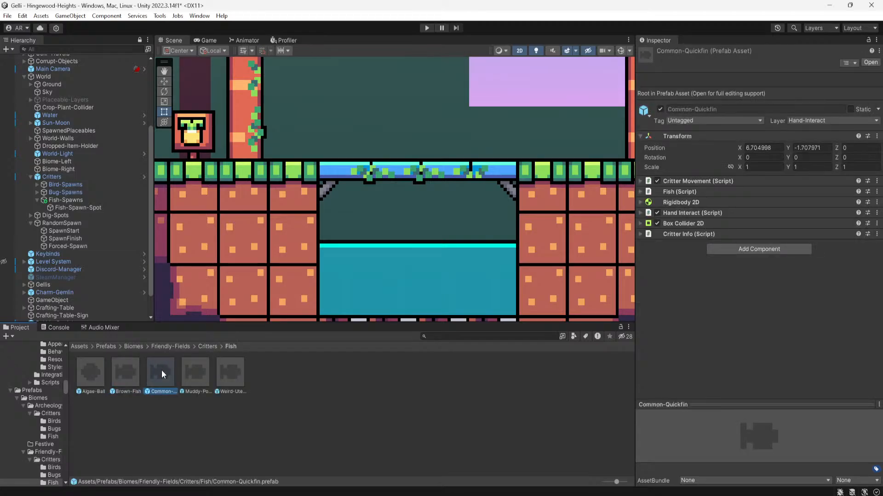
Locate the Canister prefab among the Hingewood-Heights fish critter prefabs in the project
left_click(106, 346)
double_click(94, 372)
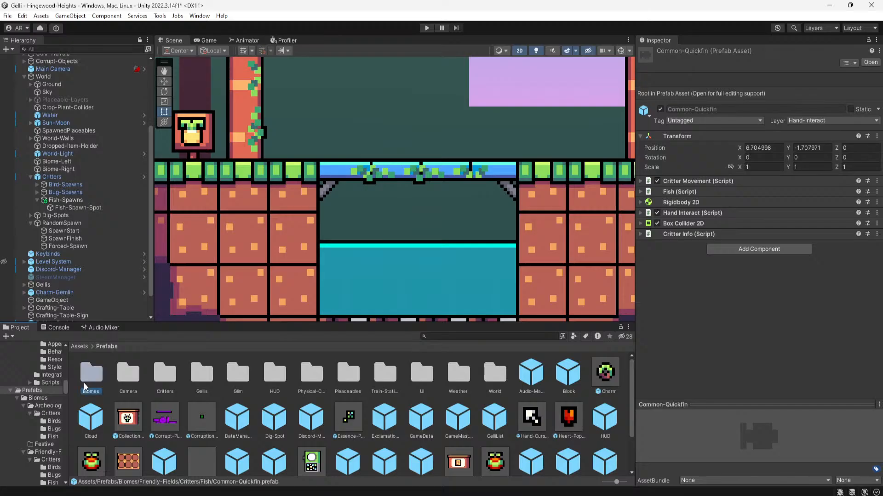
double_click(193, 371)
double_click(90, 373)
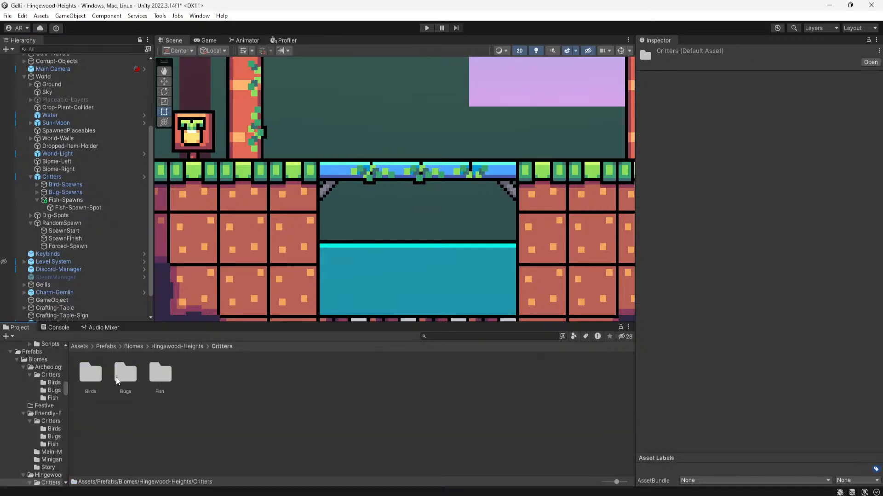
double_click(160, 373)
left_click(94, 376)
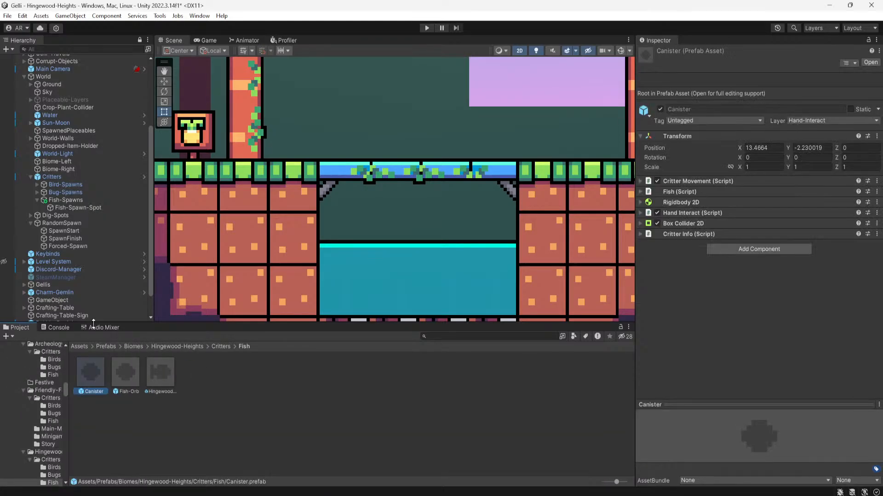
Assign the Canister prefab as the critter object of the Fish-Spawn-Spot's fourth entry and set its spawn chance to 100
left_click(87, 208)
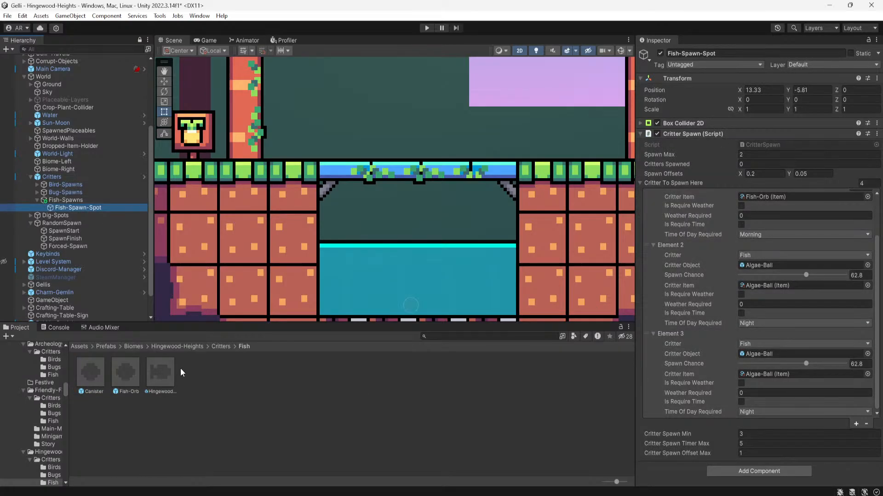
left_click_drag(90, 380, 754, 356)
left_click_drag(806, 364, 846, 363)
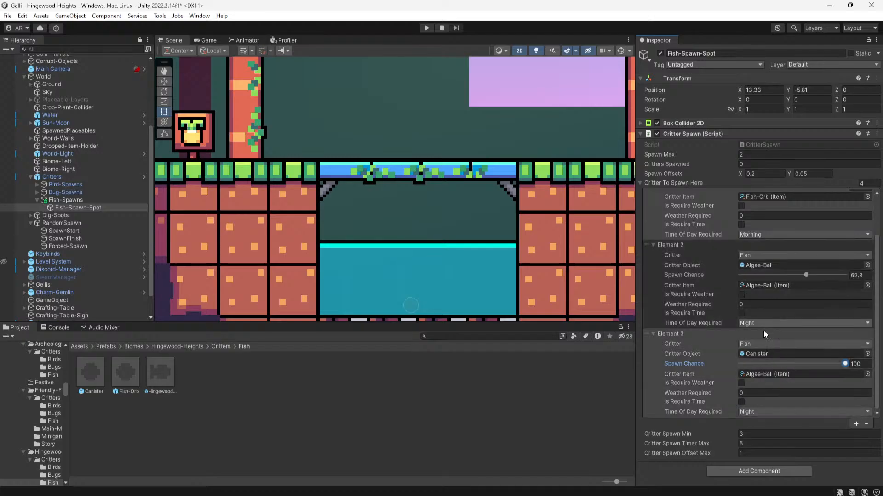
Run the scene and inspect the pond up close for fish spawns, moving on past the shop to the biome's notice boards
left_click(544, 305)
scroll(549, 203, "down", 8)
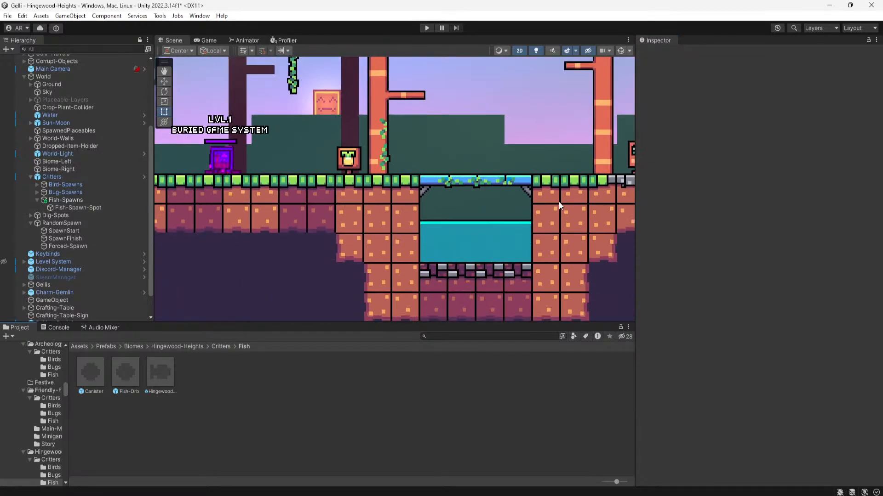
middle_click_drag(559, 205, 491, 222)
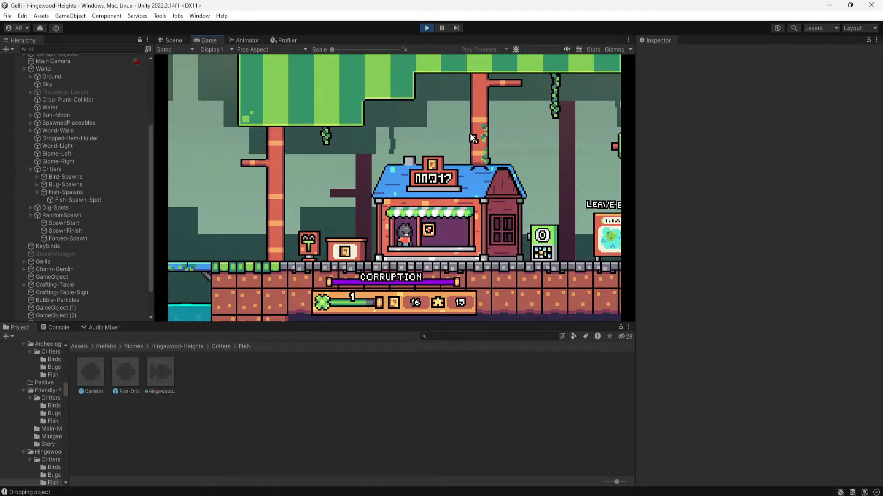
key("a")
key("s")
key("s")
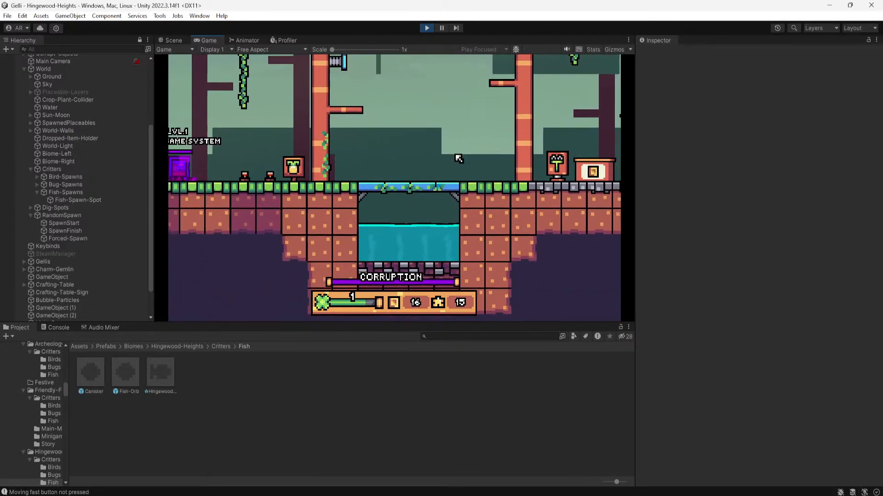
scroll(456, 160, "up", 3)
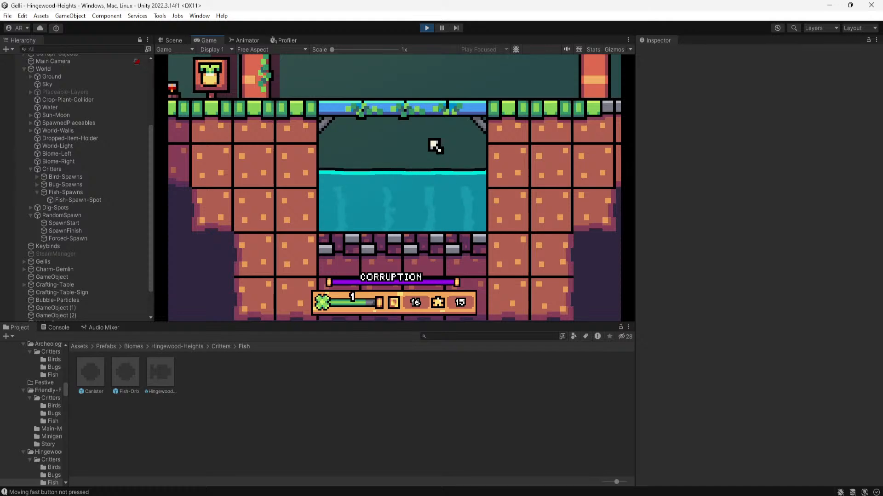
key("d")
key("w")
key("d")
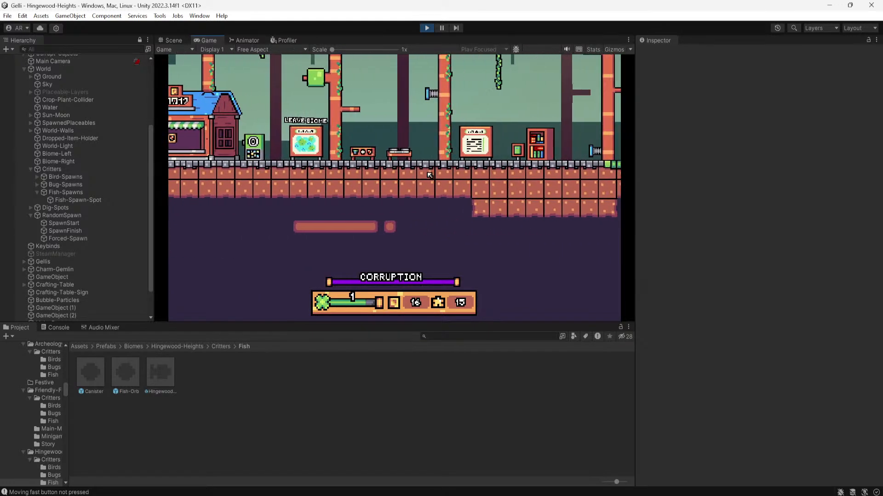
Travel through the biome in the running game past the shop to the water pool
key("a")
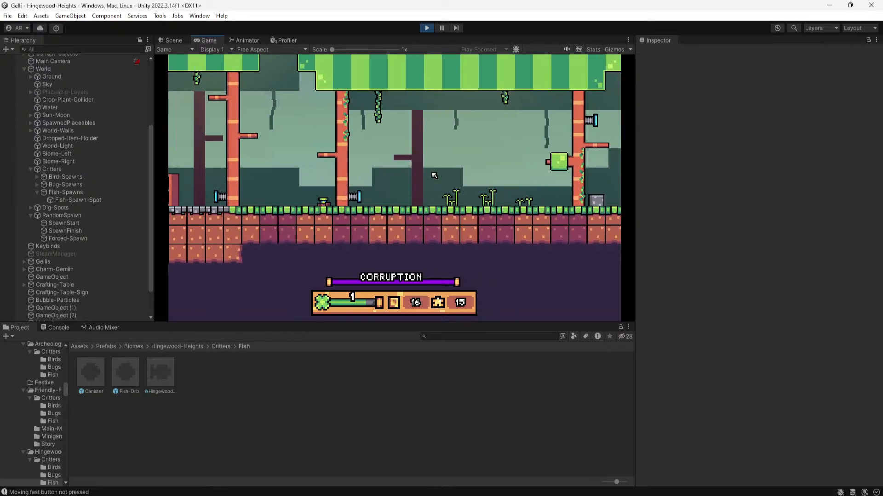
key("a")
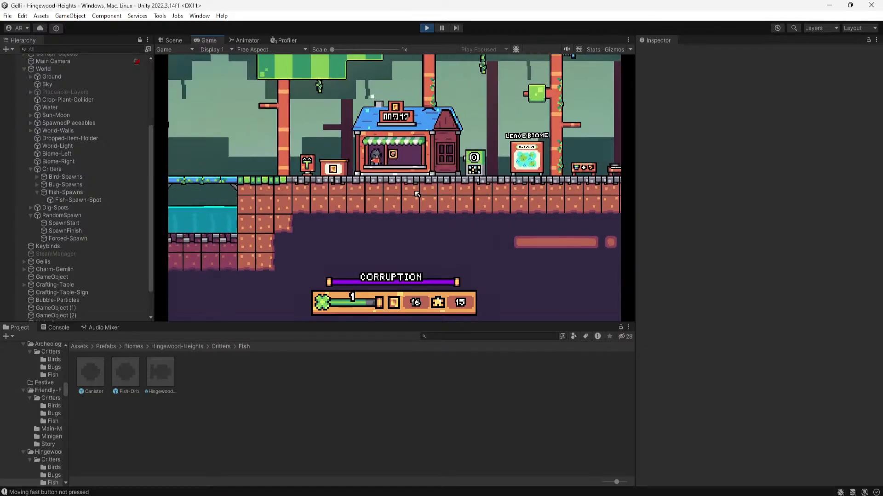
key("a")
scroll(416, 188, "up", 3)
scroll(414, 181, "down", 2)
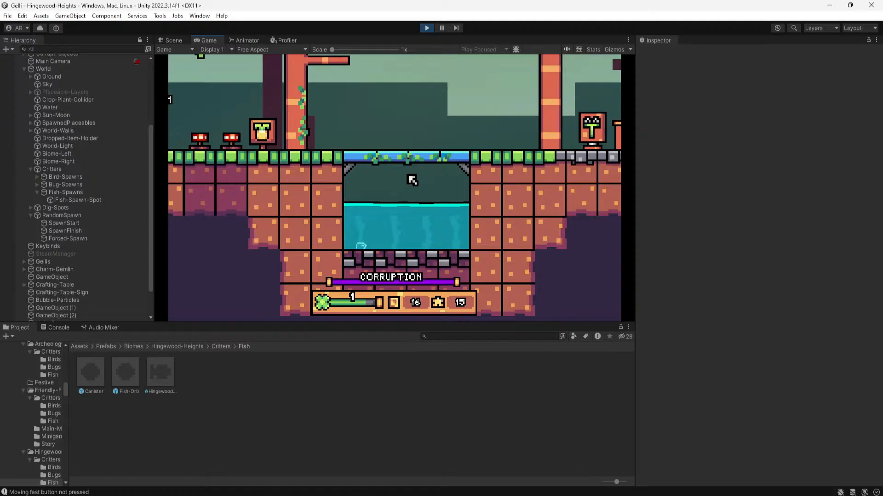
key("d")
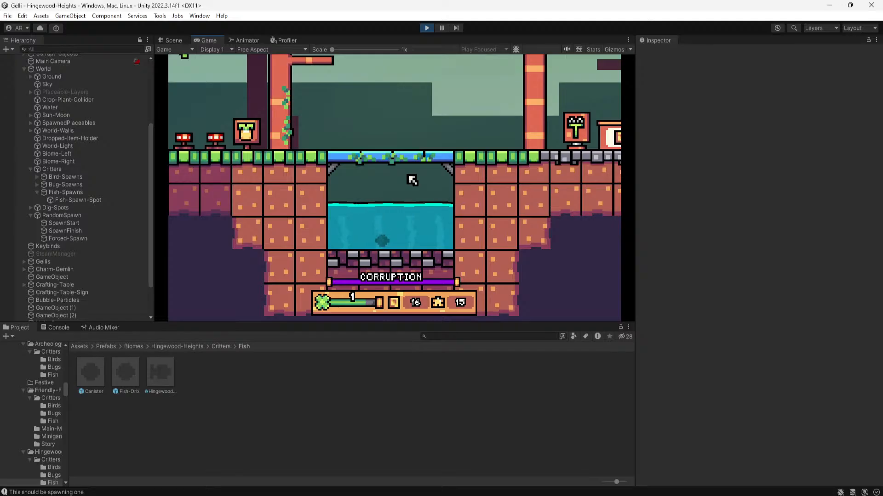
Pull the Algae Ball and the canister out of the pool and set them on the grass between the pool and the shop
left_click(391, 242)
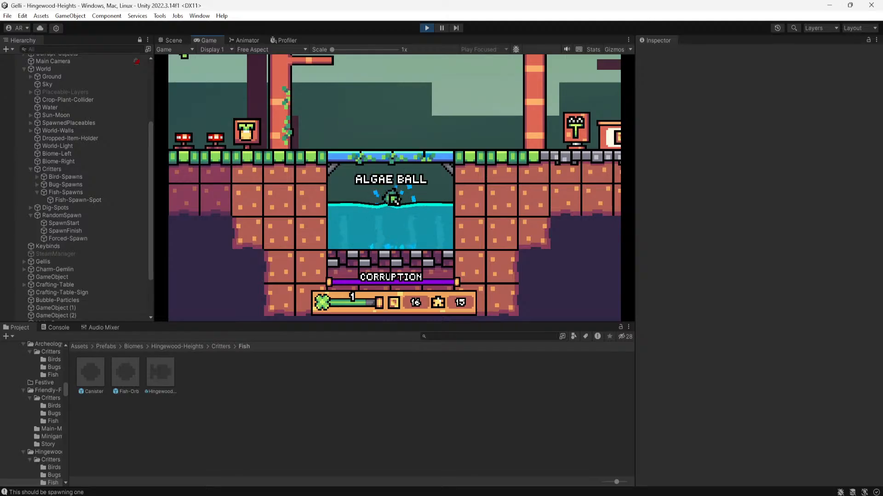
left_click_drag(392, 197, 486, 130)
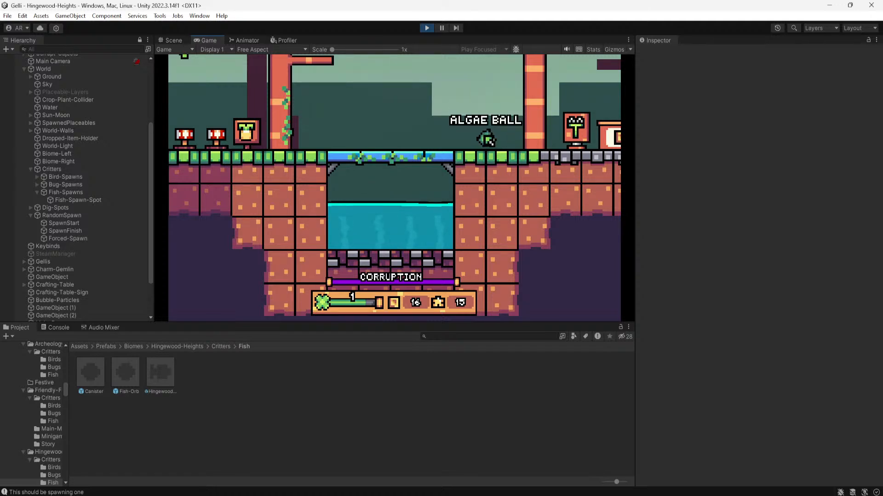
left_click_drag(505, 140, 474, 139)
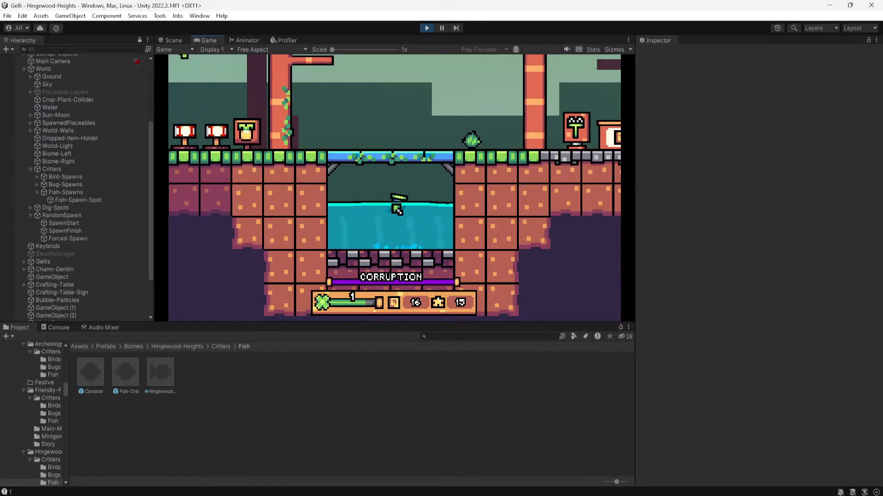
left_click_drag(395, 197, 495, 132)
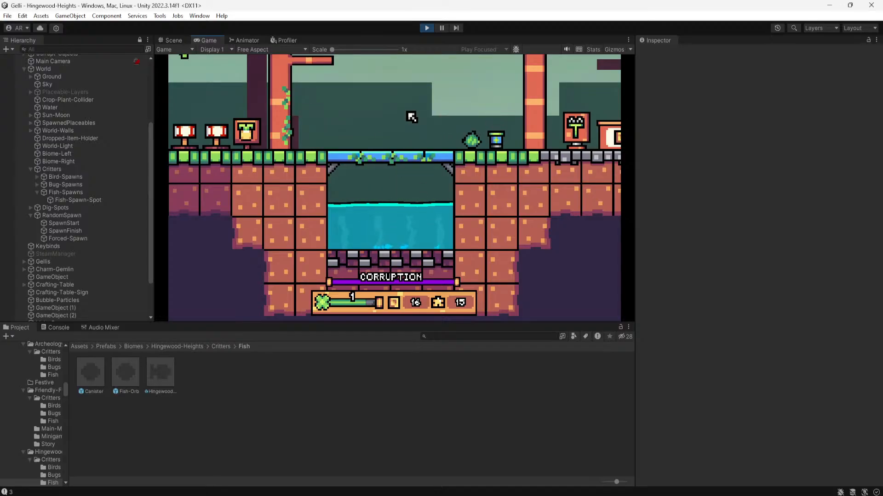
Harvest the red mushroom near the pool and combine it with the canister on the crafting table
key("a")
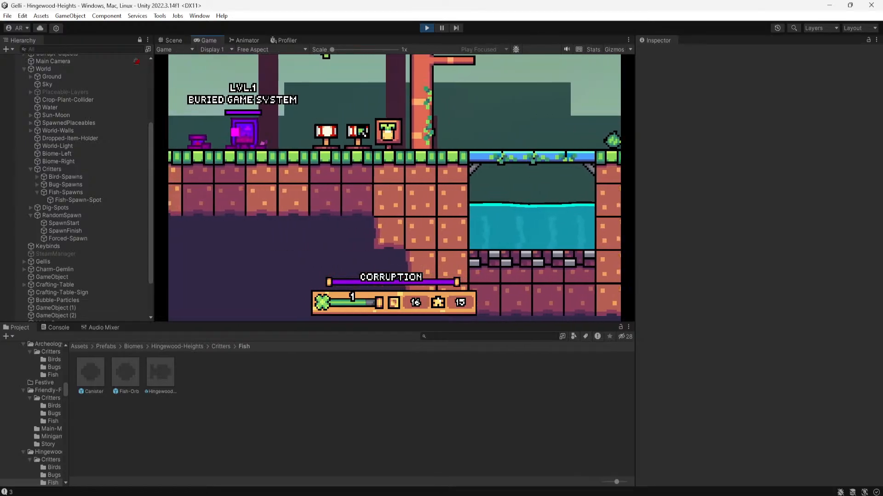
key("d")
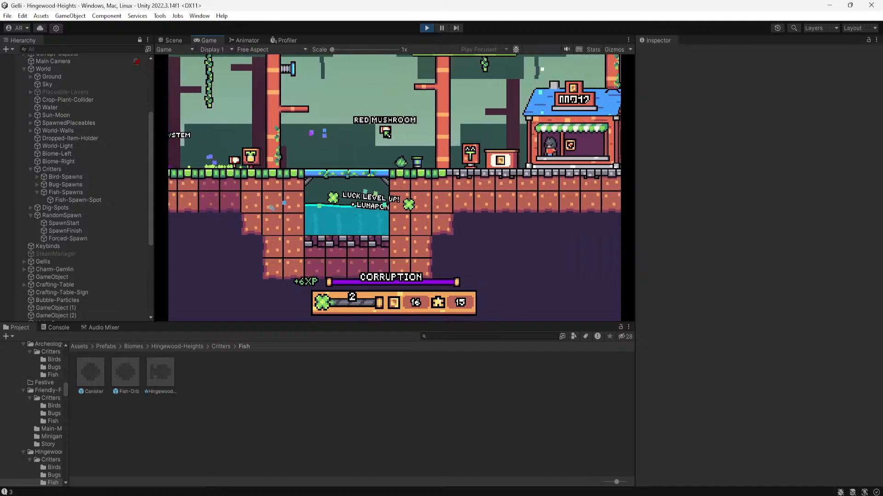
left_click_drag(380, 141, 517, 143)
key("a")
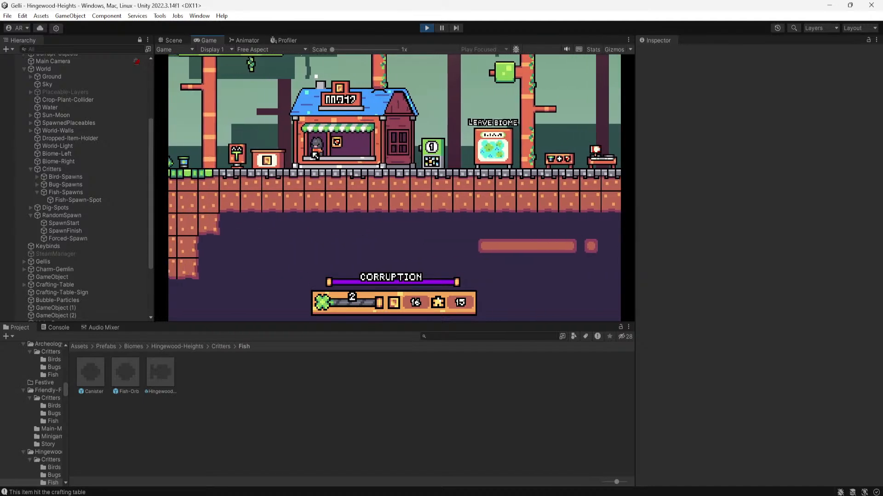
key("d")
left_click_drag(194, 161, 521, 153)
left_click(503, 145)
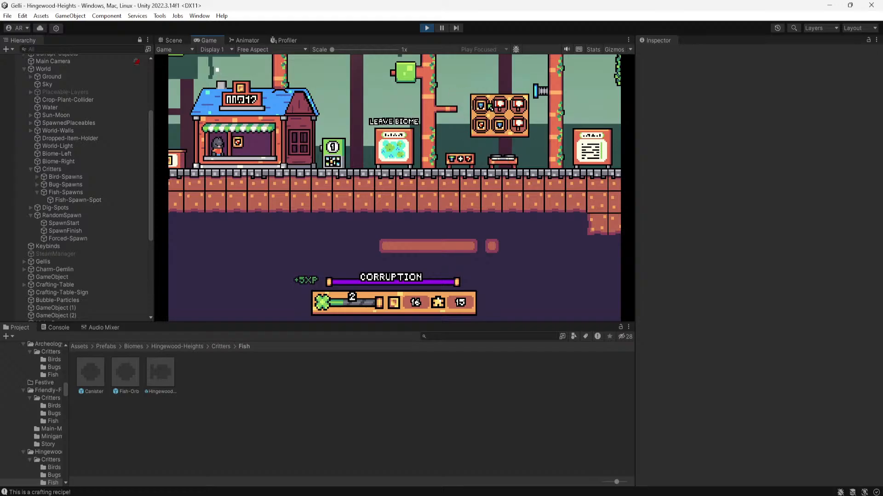
Test picking up and moving more items around the biome, ending with the game paused and play mode stopped
key("a")
key("a")
left_click(374, 157)
left_click(408, 129)
left_click_drag(426, 151, 553, 159)
left_click(552, 156)
left_click_drag(567, 123, 548, 161)
left_click_drag(529, 123, 545, 171)
key("a")
left_click_drag(458, 161, 570, 161)
key("Escape")
left_click(426, 28)
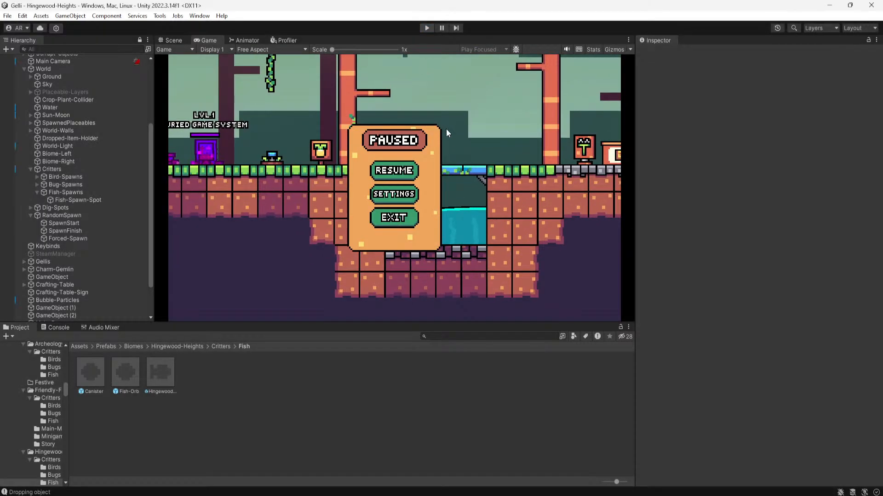
Look over the biome in the scene view, from the shop and crafting area back to the pool
scroll(407, 151, "down", 8)
middle_click_drag(408, 152, 290, 179)
middle_click_drag(487, 180, 334, 192)
scroll(376, 184, "up", 8)
scroll(375, 187, "down", 8)
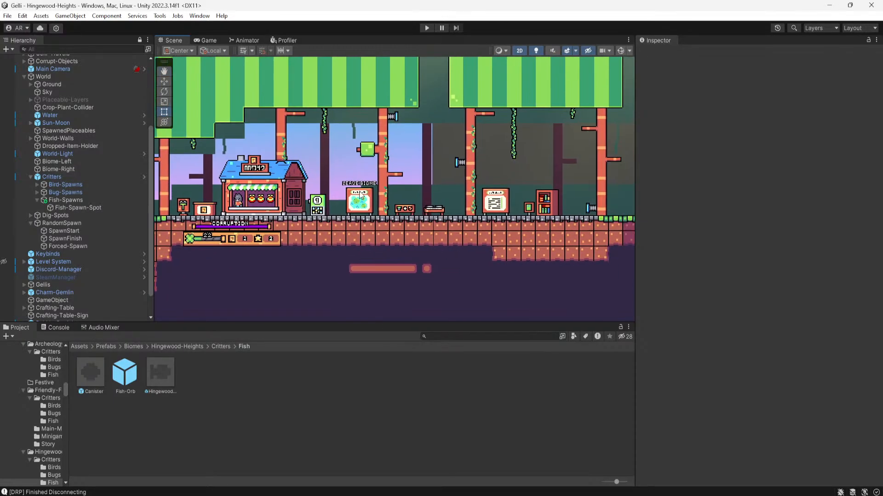
scroll(428, 187, "down", 5)
mouse_move(428, 187)
middle_mouse_down()
mouse_move(346, 187)
mouse_move(250, 203)
middle_mouse_up()
middle_click_drag(315, 210, 544, 182)
scroll(466, 207, "up", 8)
mouse_move(214, 202)
middle_mouse_down()
mouse_move(467, 206)
mouse_move(331, 188)
middle_mouse_up()
Assign Canister as the Critter Item of Element 3 on Fish-Spawn-Spot and lower that element's spawn chance
left_click(78, 208)
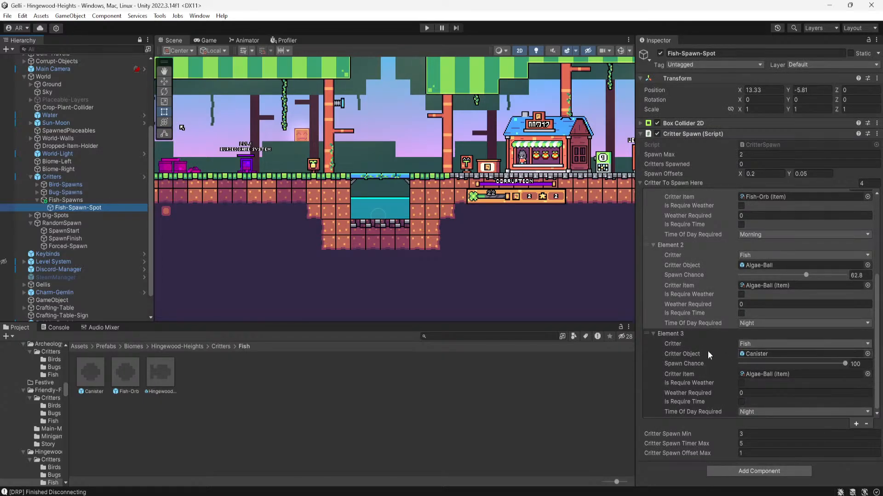
left_click(867, 374)
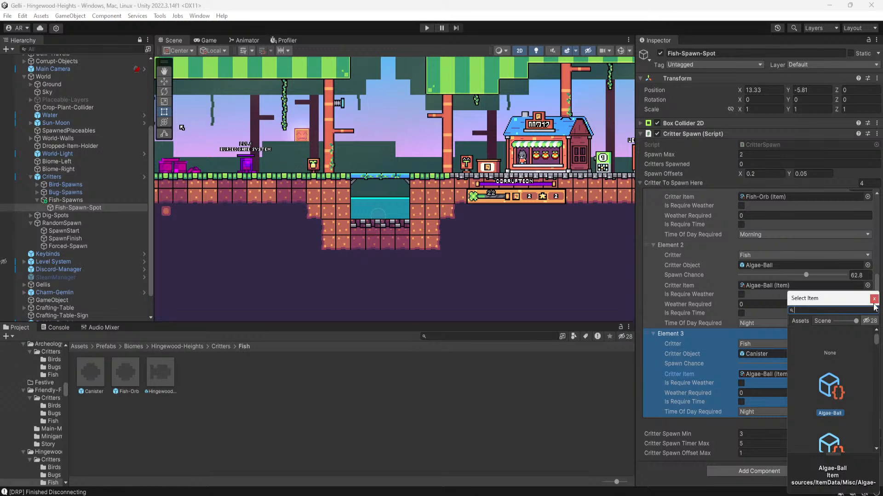
type("canister")
double_click(833, 416)
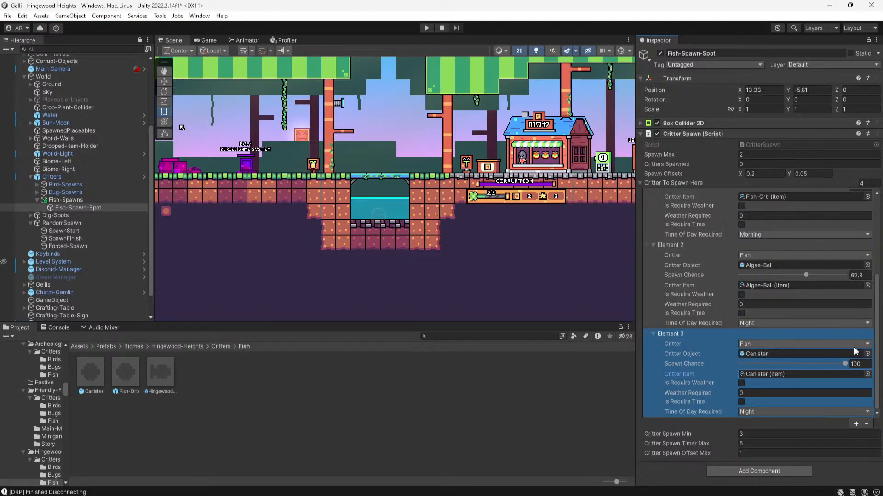
left_click_drag(845, 363, 758, 369)
Deselect the spawn spot, return the project browser to the root Assets folder, and save the scene
left_click(526, 398)
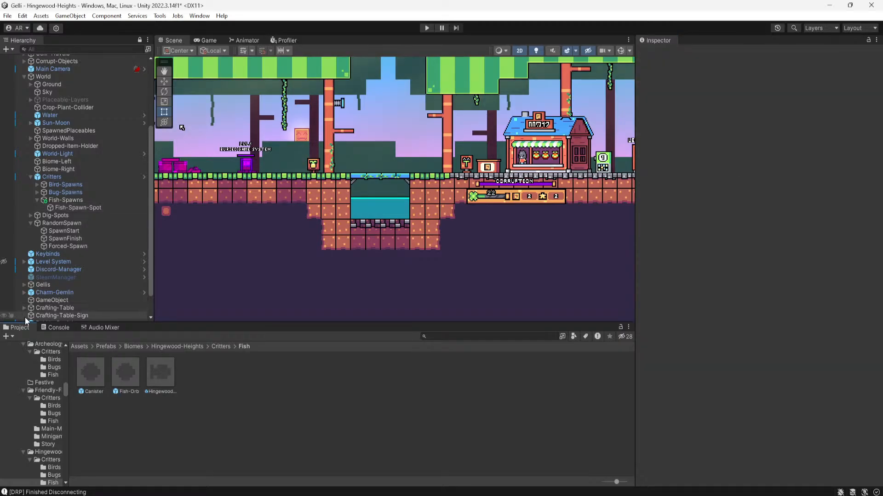
left_click(54, 328)
left_click(18, 327)
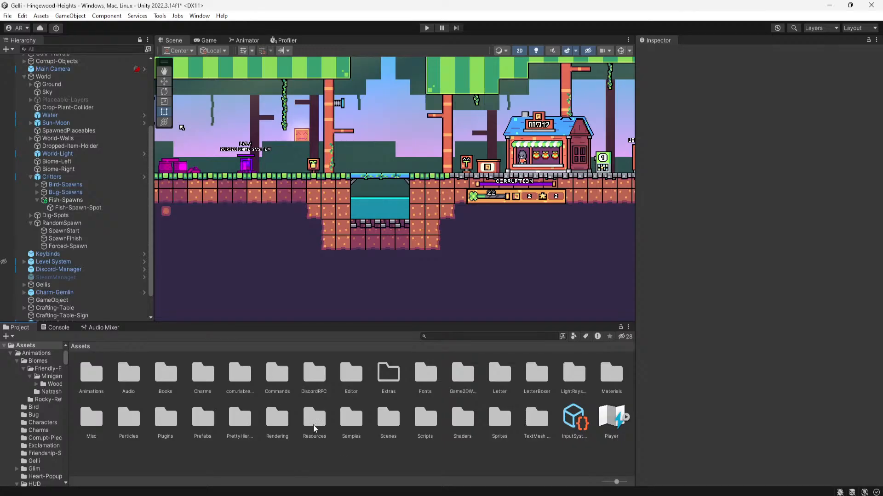
scroll(320, 210, "down", 2)
key("ctrl+s")
Examine the stretch of the biome from the shop past the bookshelf to the far forest area
scroll(368, 201, "down", 1)
middle_click_drag(372, 201, 390, 210)
scroll(390, 210, "up", 2)
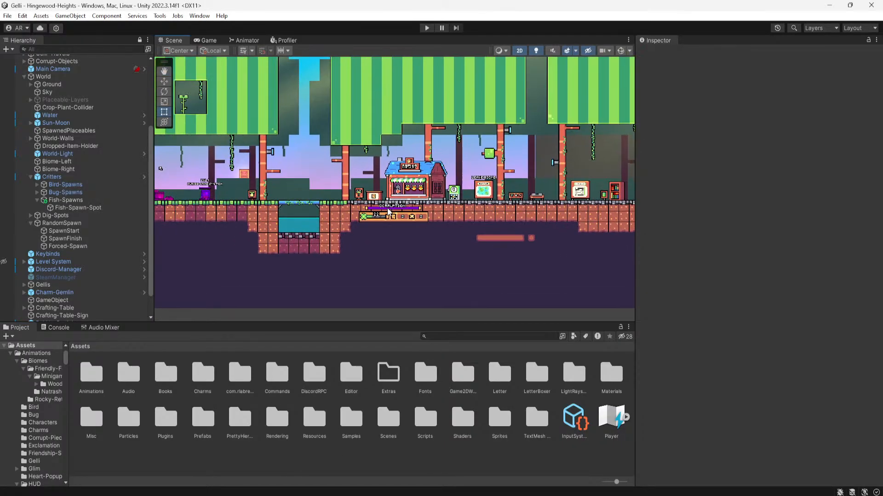
scroll(390, 210, "up", 6)
middle_click_drag(562, 201, 412, 193)
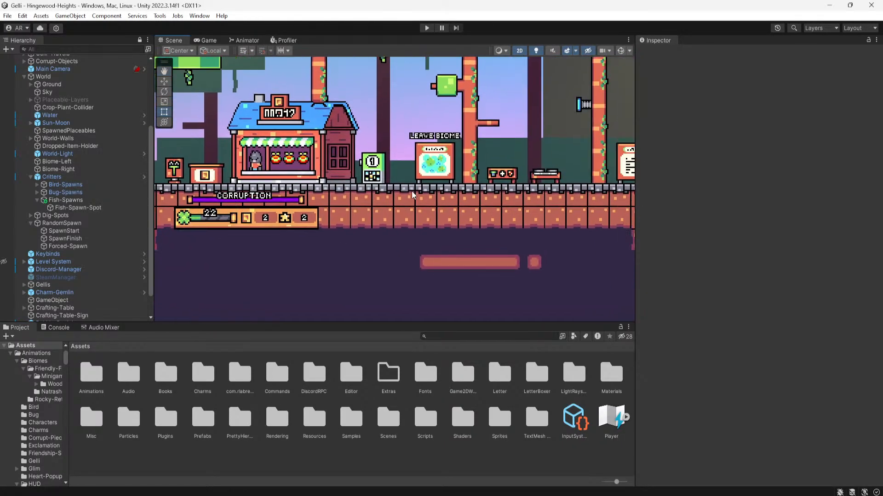
middle_click_drag(534, 198, 174, 204)
mouse_move(414, 207)
middle_mouse_down()
mouse_move(293, 206)
mouse_move(319, 214)
middle_mouse_up()
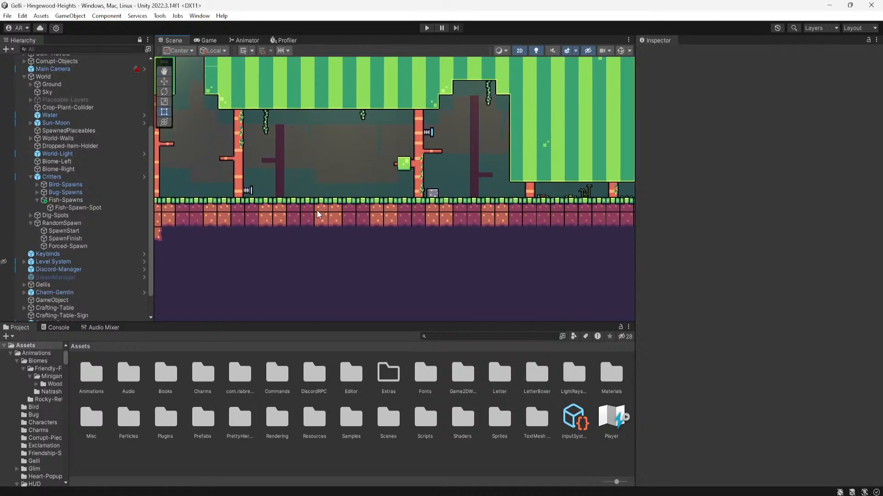
middle_click_drag(384, 217, 335, 209)
Examine the scene from the forest area back to the pool and take a close look at the shop
middle_click_drag(276, 209, 505, 220)
middle_click_drag(276, 219, 520, 214)
middle_click_drag(310, 231, 485, 222)
scroll(453, 224, "up", 3)
middle_click_drag(548, 217, 423, 227)
scroll(423, 227, "up", 7)
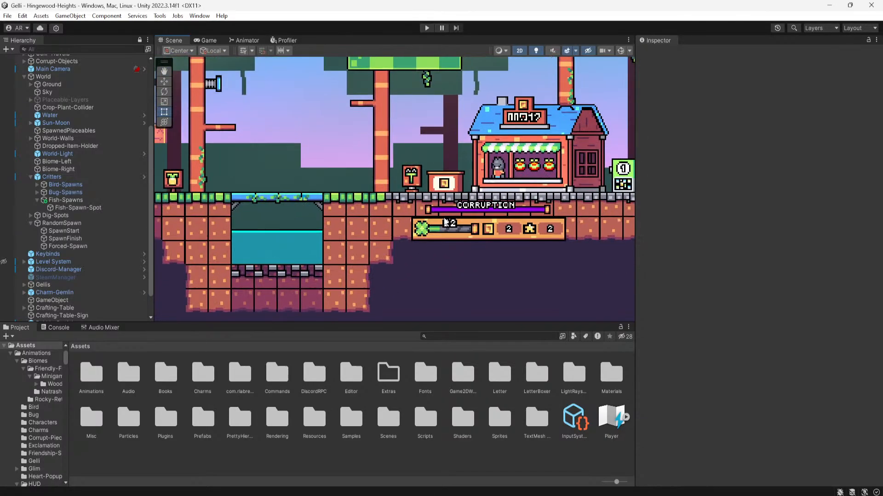
scroll(380, 245, "up", 6)
middle_click_drag(489, 210, 317, 262)
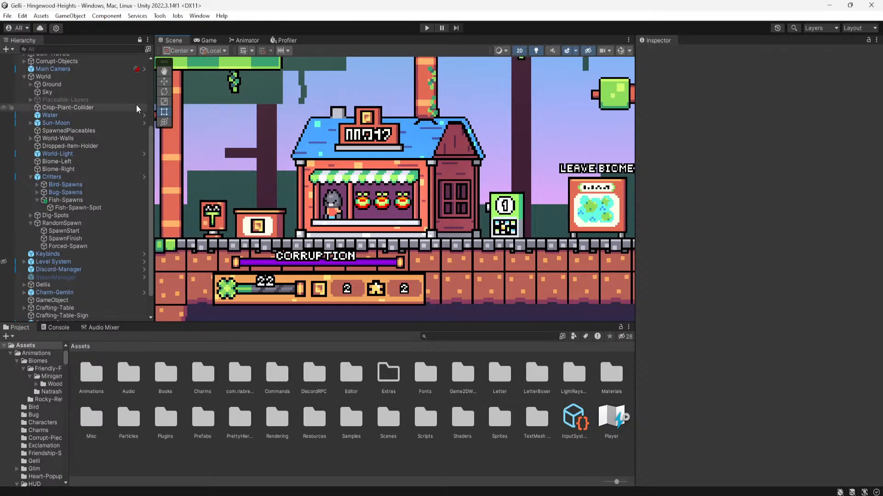
left_click(39, 328)
left_click(19, 328)
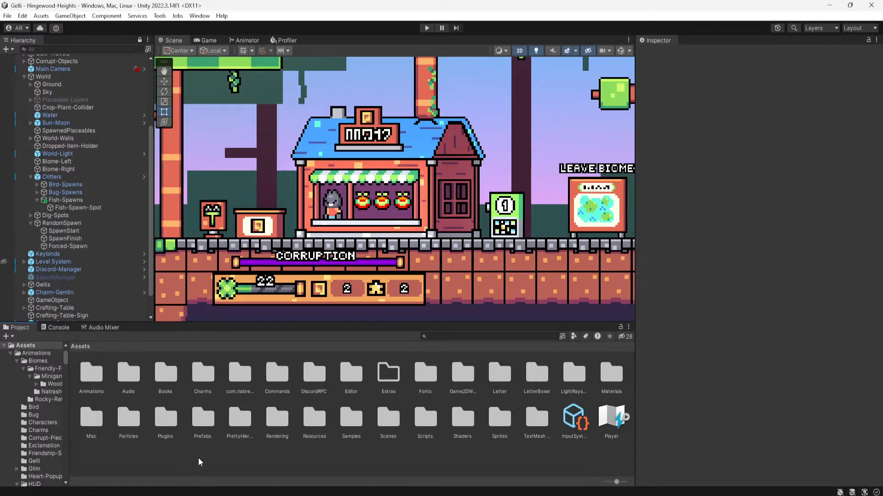
Examine the pool and the corrupted objects near it in the scene
scroll(203, 240, "down", 4)
middle_click_drag(207, 240, 457, 233)
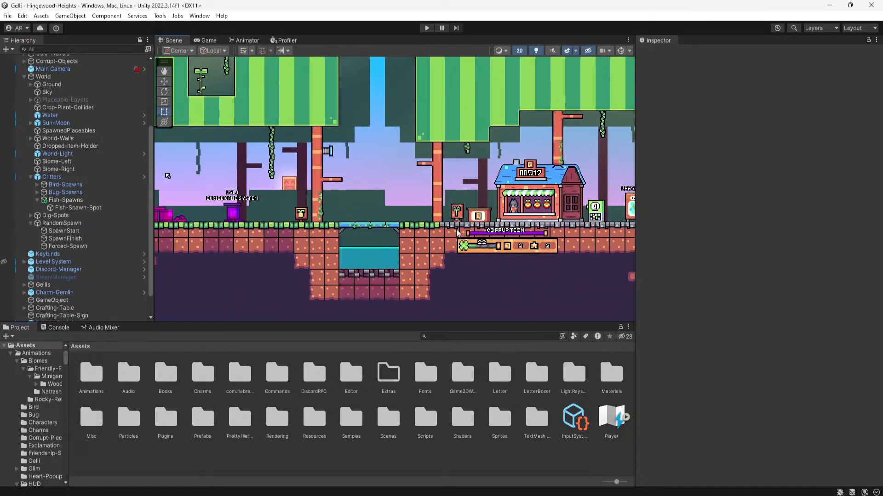
scroll(298, 217, "up", 4)
middle_click_drag(381, 248, 404, 221)
scroll(401, 225, "up", 4)
scroll(386, 220, "down", 4)
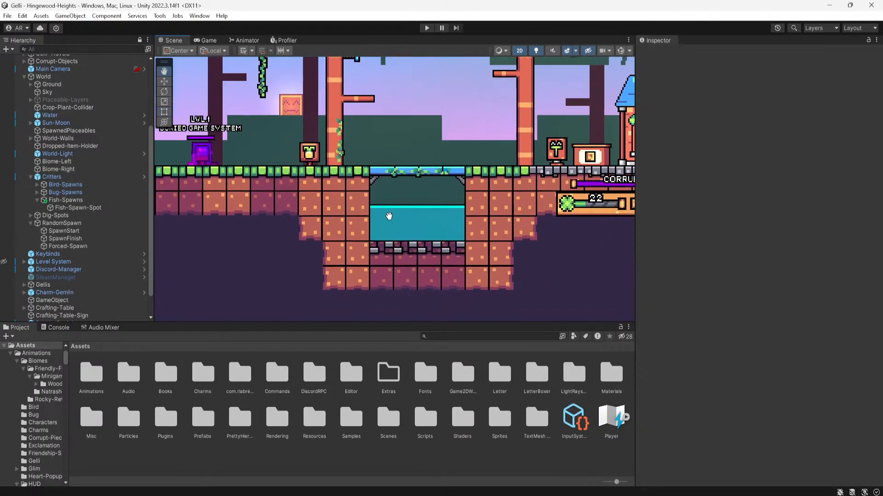
scroll(362, 227, "down", 2)
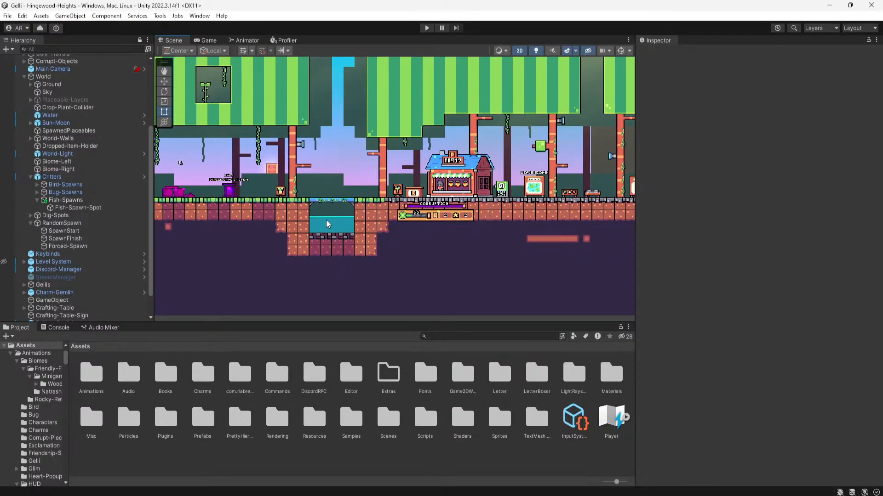
scroll(423, 239, "up", 3)
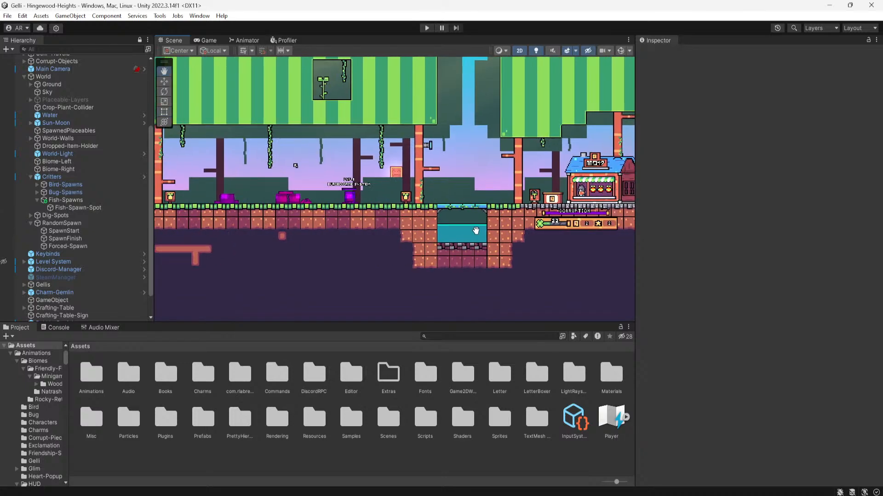
scroll(423, 238, "up", 2)
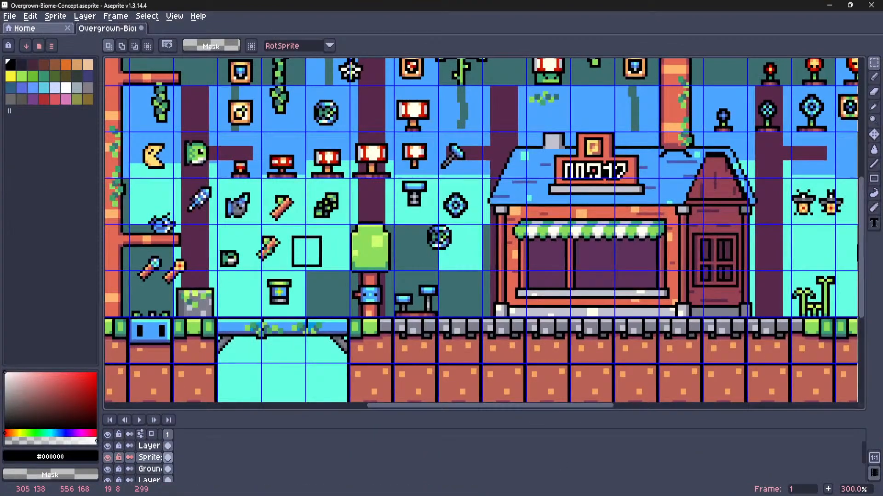
Review the Overgrown-Biome-Concept artwork in Aseprite and return to Unity to examine the Buried Game System in the scene
scroll(459, 160, "down", 5)
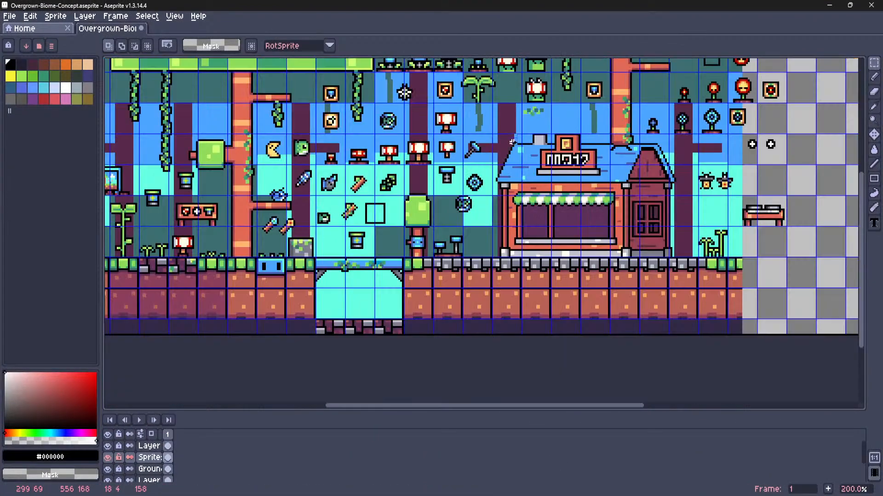
scroll(503, 175, "up", 5)
scroll(439, 179, "down", 2)
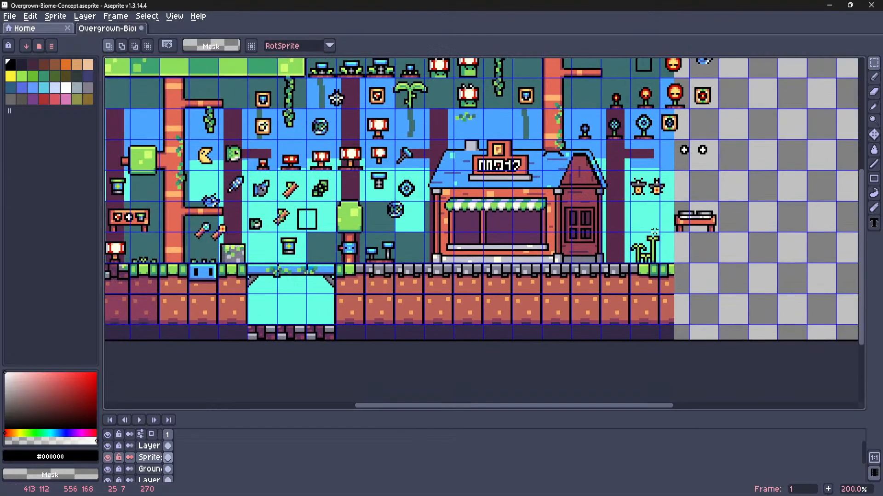
middle_click_drag(230, 214, 405, 221)
scroll(405, 221, "up", 3)
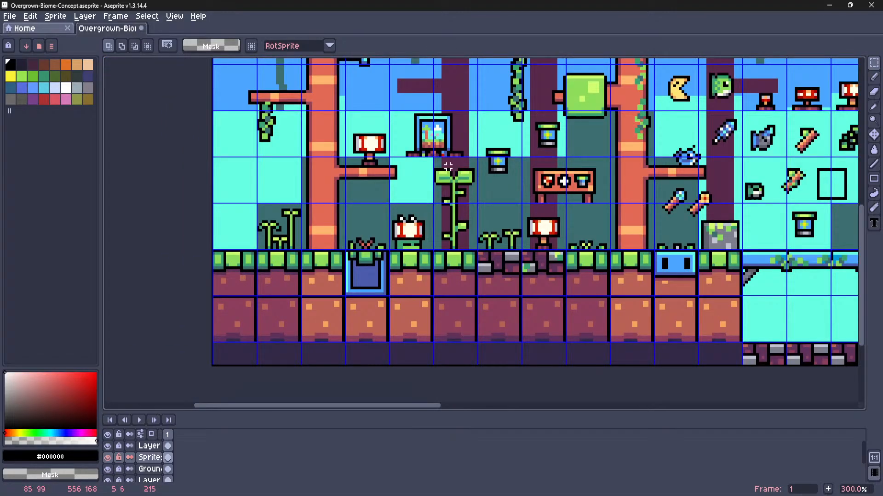
middle_click_drag(448, 166, 433, 226)
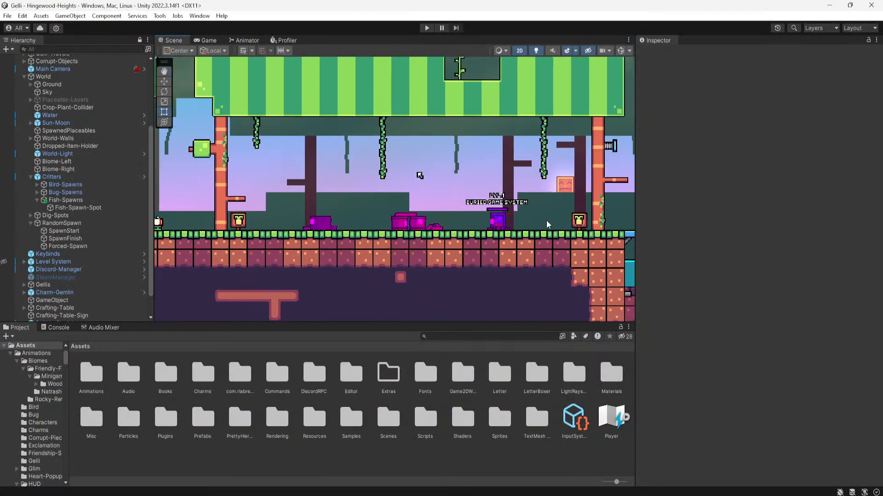
scroll(547, 225, "up", 8)
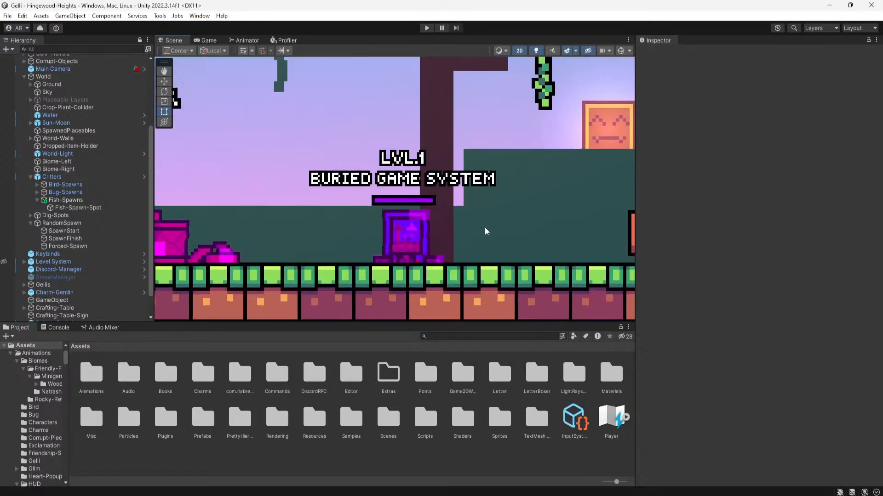
Switch to the Overgrown-Biome-Concept artwork in Aseprite and survey the stretch from the game system to the shop
middle_click_drag(532, 214, 564, 204)
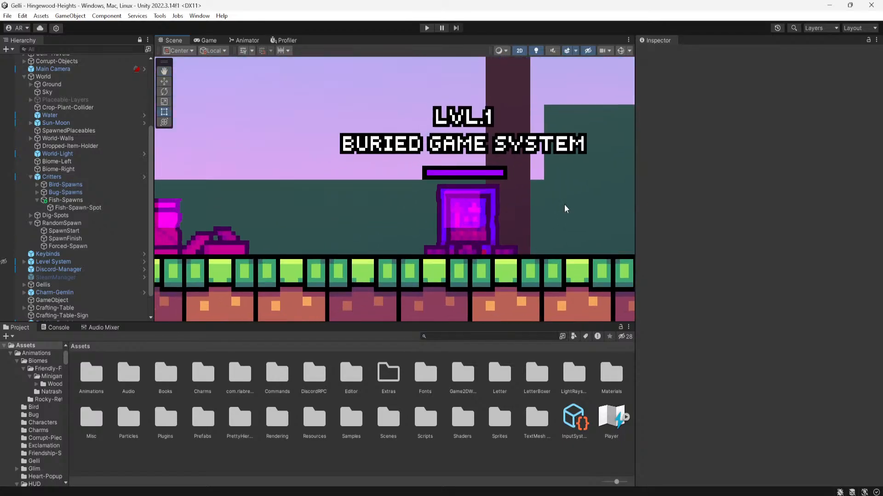
left_click(556, 494)
middle_click_drag(479, 213, 404, 240)
scroll(421, 242, "up", 1)
scroll(404, 240, "down", 1)
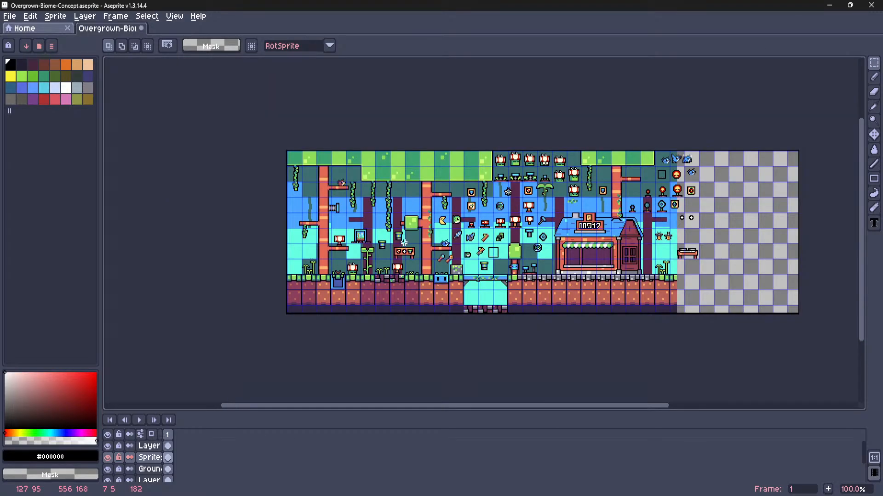
scroll(403, 242, "up", 1)
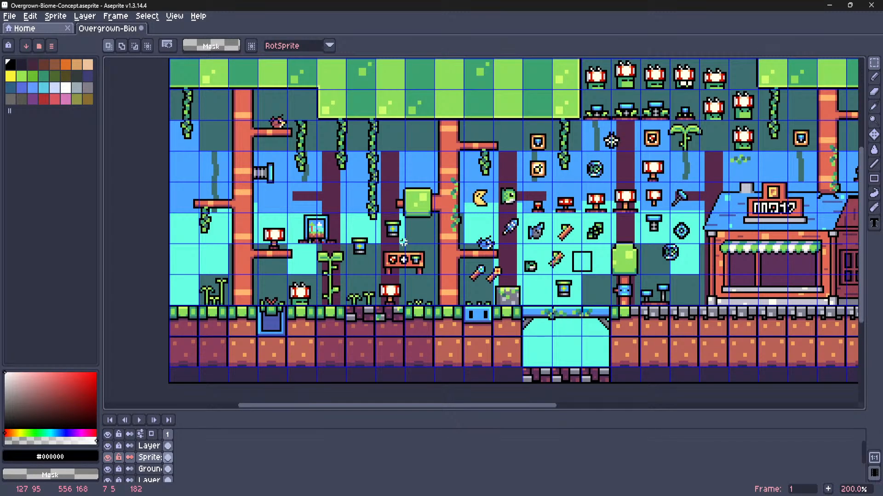
middle_click_drag(403, 242, 489, 251)
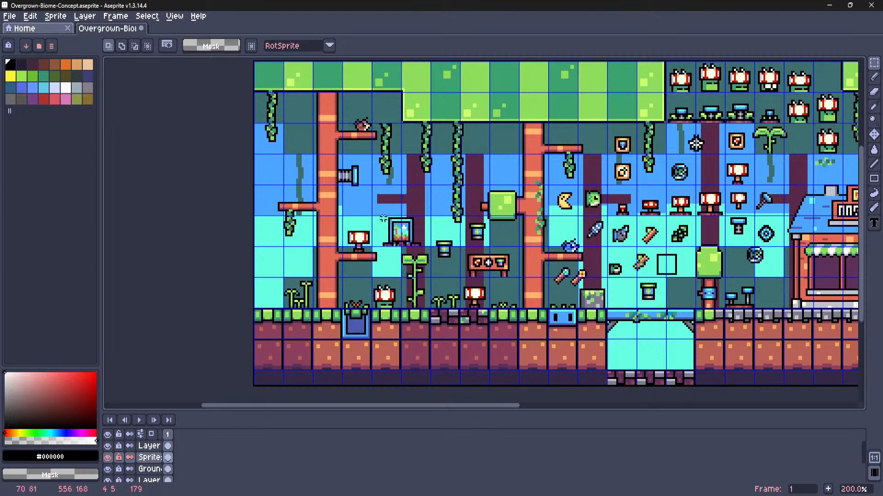
scroll(398, 244, "up", 5)
scroll(384, 252, "down", 5)
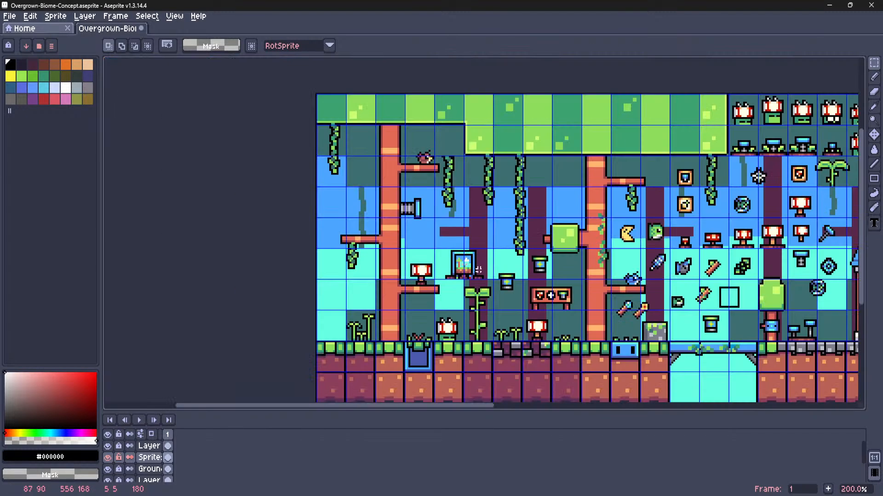
scroll(384, 252, "up", 1)
middle_click_drag(620, 249, 517, 256)
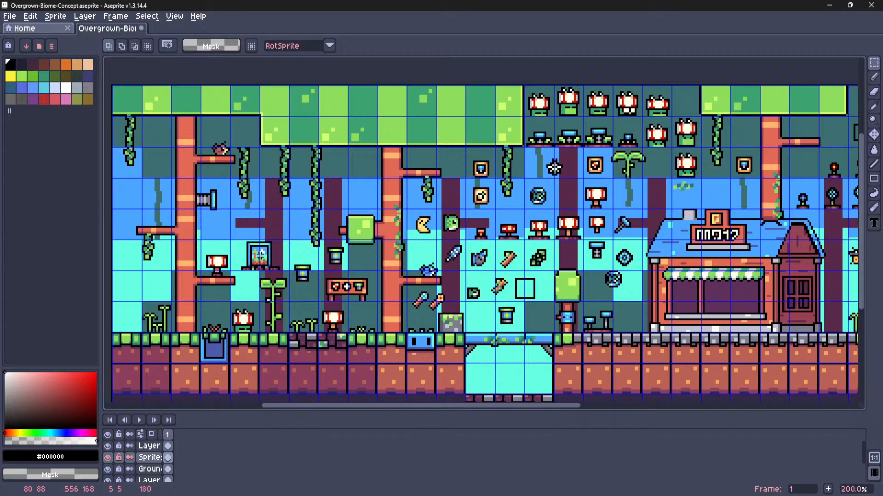
Examine the blue game system in the concept art and compare its size with the surrounding sprites
middle_click_drag(261, 261, 362, 263)
scroll(362, 263, "up", 3)
scroll(363, 261, "up", 1)
left_click_drag(300, 293, 412, 205)
left_click(471, 228)
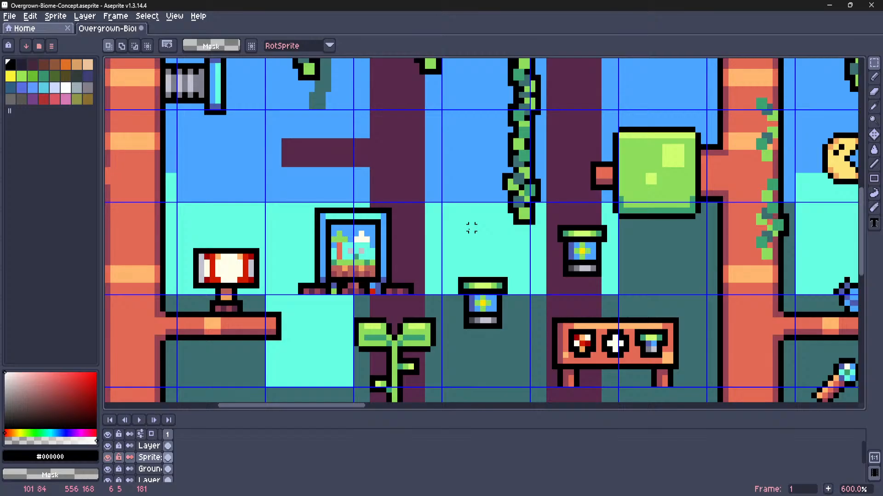
scroll(471, 229, "down", 6)
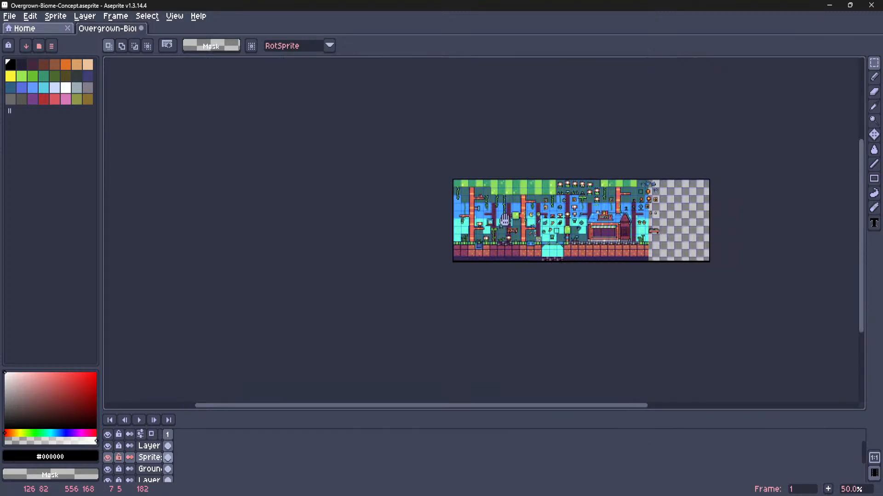
scroll(552, 247, "up", 2)
middle_click_drag(553, 246, 472, 257)
scroll(472, 257, "down", 1)
middle_click_drag(312, 232, 464, 242)
scroll(459, 261, "up", 2)
scroll(459, 258, "up", 2)
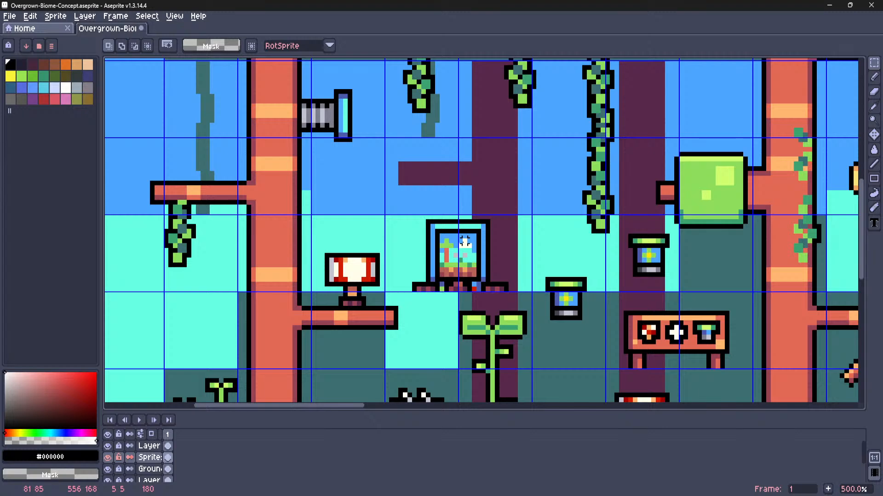
scroll(426, 235, "up", 1)
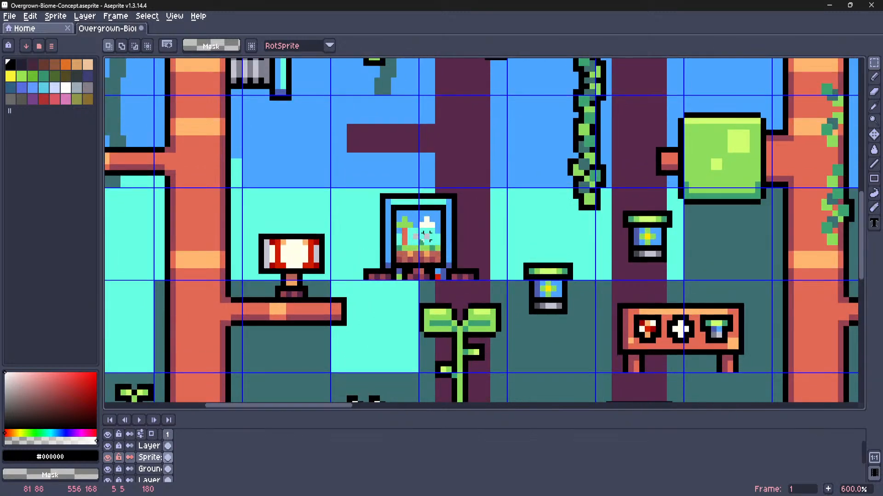
scroll(426, 235, "up", 1)
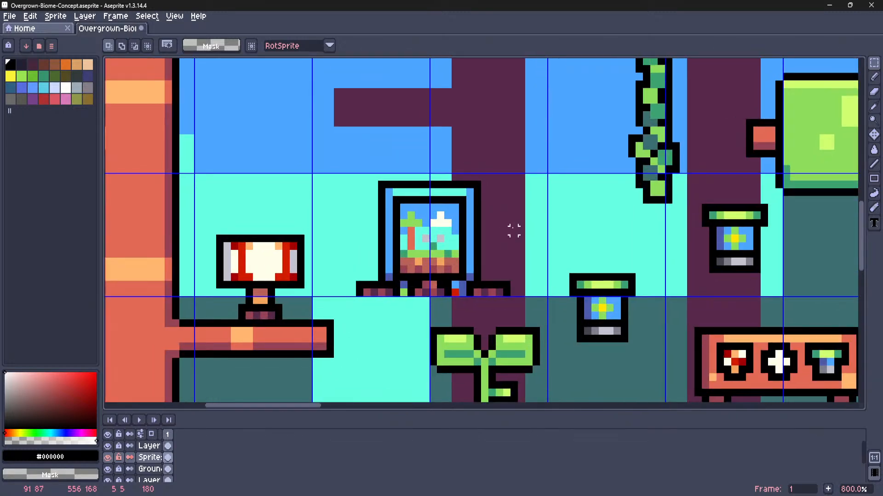
Inspect the miniature landscape and face on the game system's display up close, then review it within the whole concept
scroll(465, 231, "up", 5)
middle_click_drag(411, 245, 586, 204)
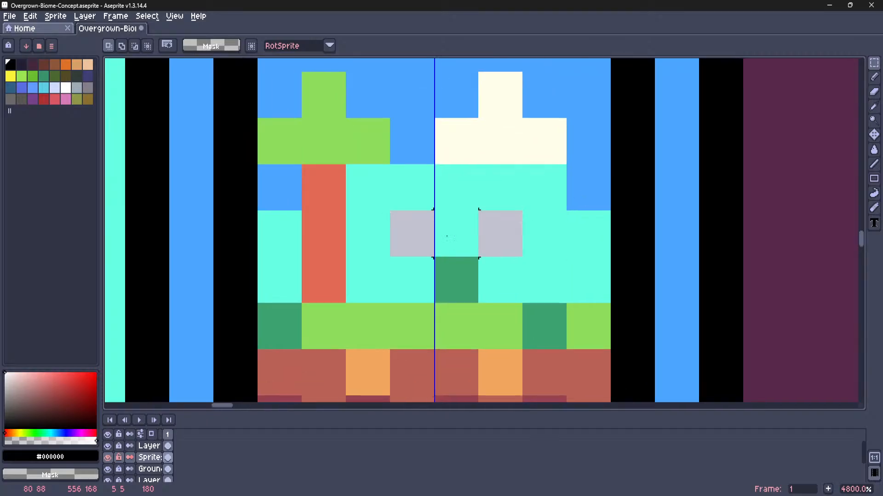
left_click_drag(413, 234, 488, 277)
left_click(565, 253)
scroll(522, 243, "down", 5)
scroll(545, 251, "right", 3)
scroll(544, 242, "down", 2)
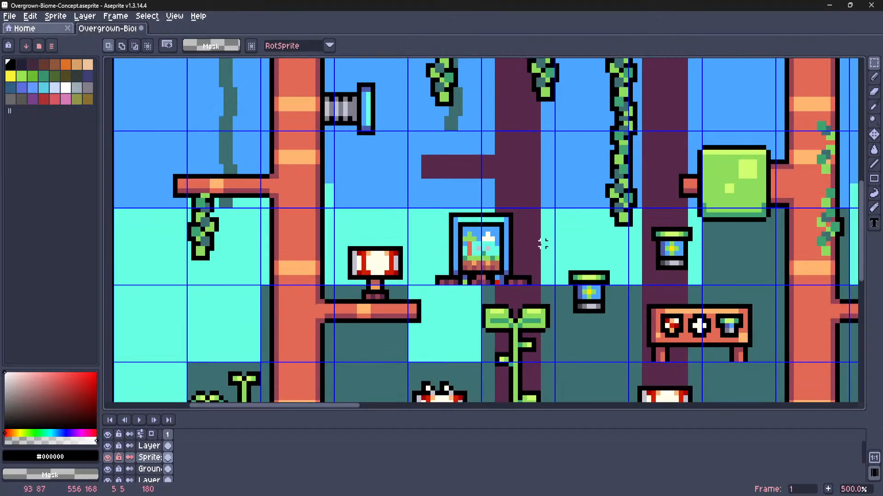
scroll(483, 246, "right", 3)
scroll(450, 258, "up", 2)
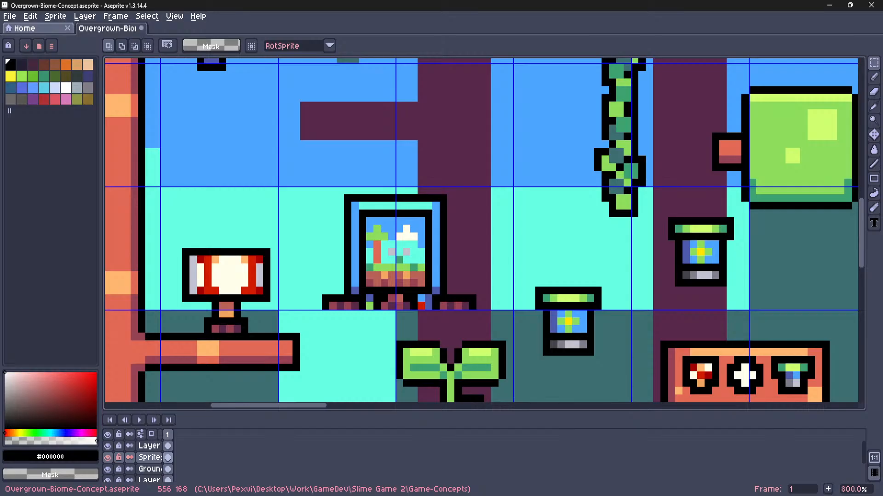
scroll(544, 242, "down", 4)
scroll(446, 254, "up", 3)
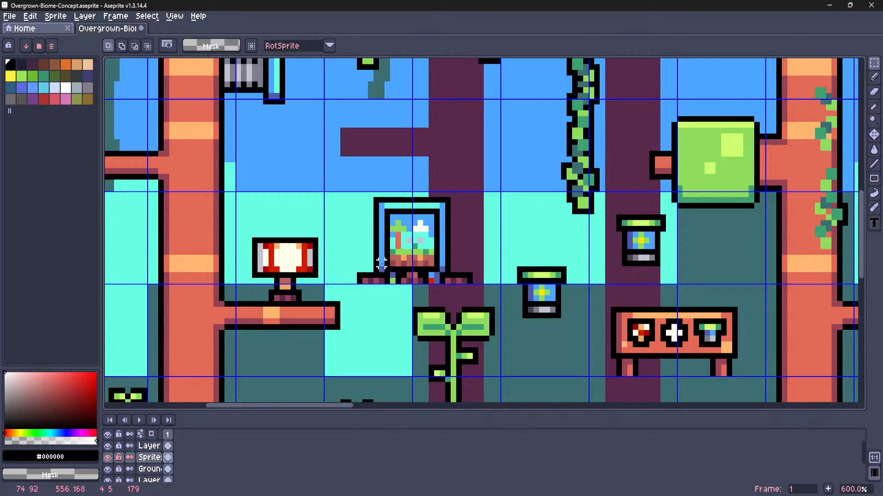
scroll(381, 263, "down", 6)
scroll(393, 263, "up", 4)
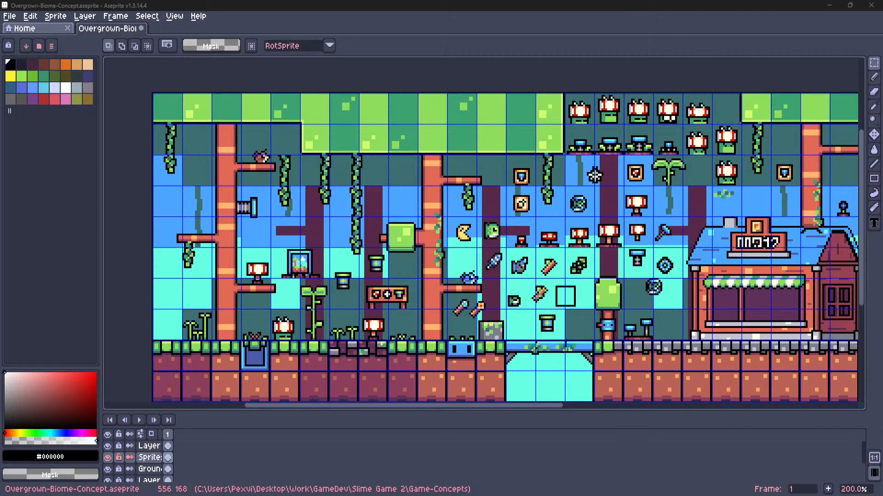
Draw a black 1 px open-bottomed rectangular outline, about 39 px wide and 12 px tall, in the empty canvas area beside the concept
scroll(633, 258, "right", 3)
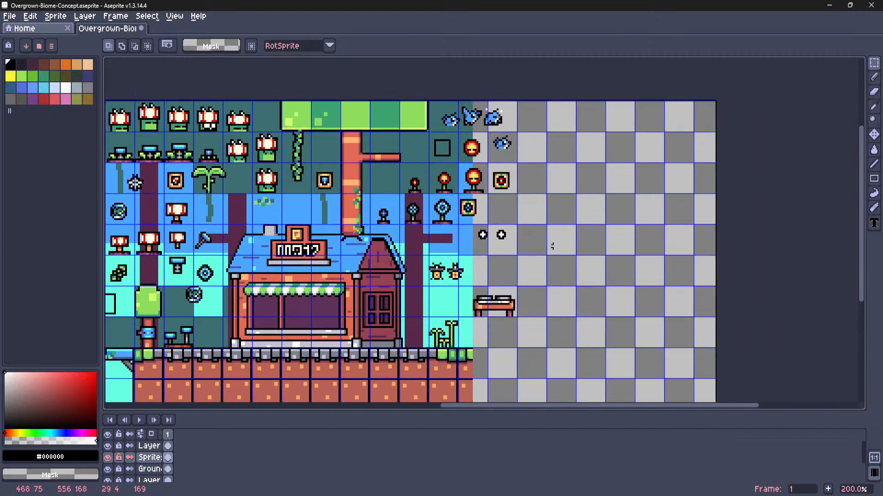
middle_click_drag(557, 244, 476, 245)
scroll(406, 224, "up", 1)
scroll(406, 223, "up", 4)
key("i")
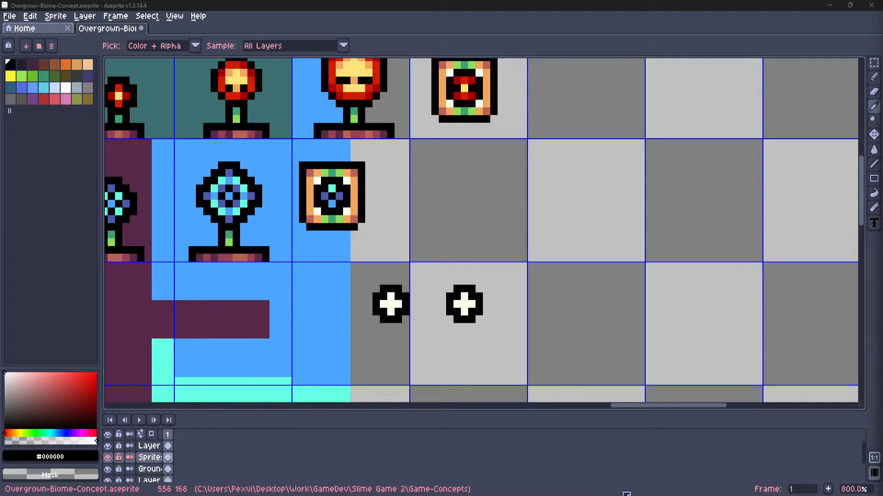
middle_click_drag(618, 264, 447, 288)
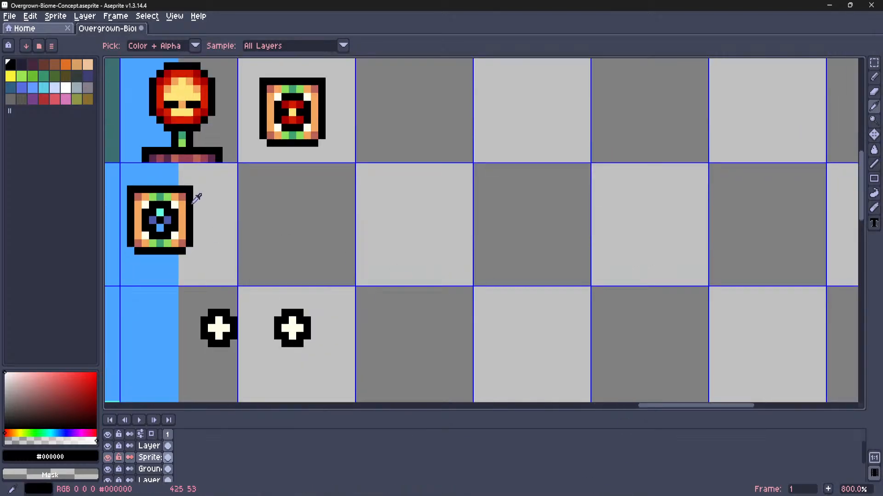
key("l")
scroll(464, 267, "up", 2)
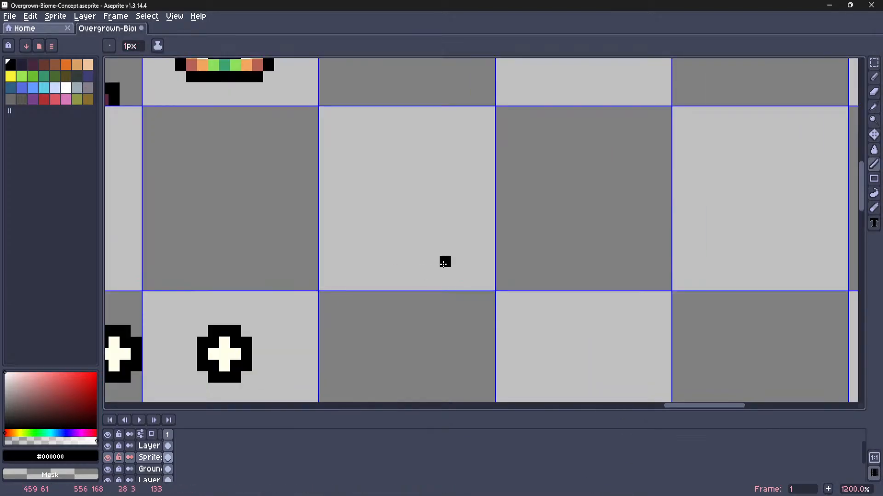
scroll(443, 260, "down", 9)
middle_click_drag(513, 287, 533, 290)
scroll(401, 314, "up", 3)
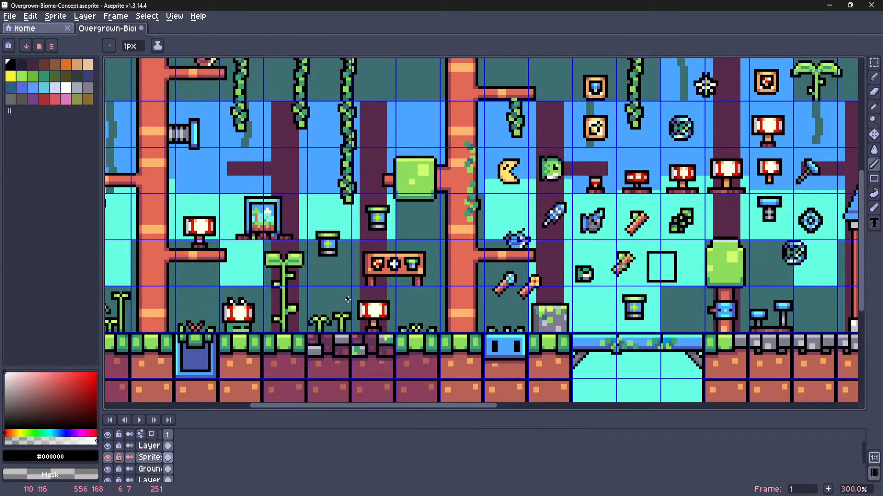
middle_click_drag(607, 256, 351, 276)
middle_click_drag(761, 236, 156, 321)
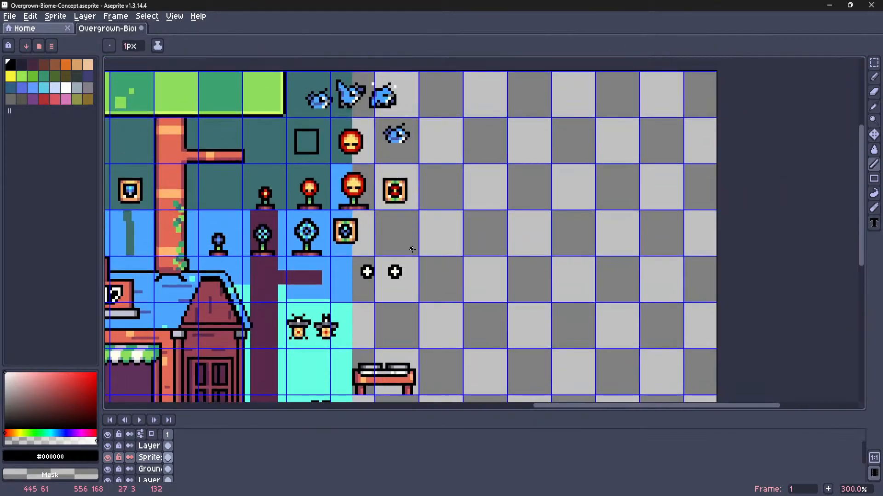
scroll(481, 217, "up", 1)
middle_click_drag(491, 207, 425, 256)
scroll(426, 256, "up", 2)
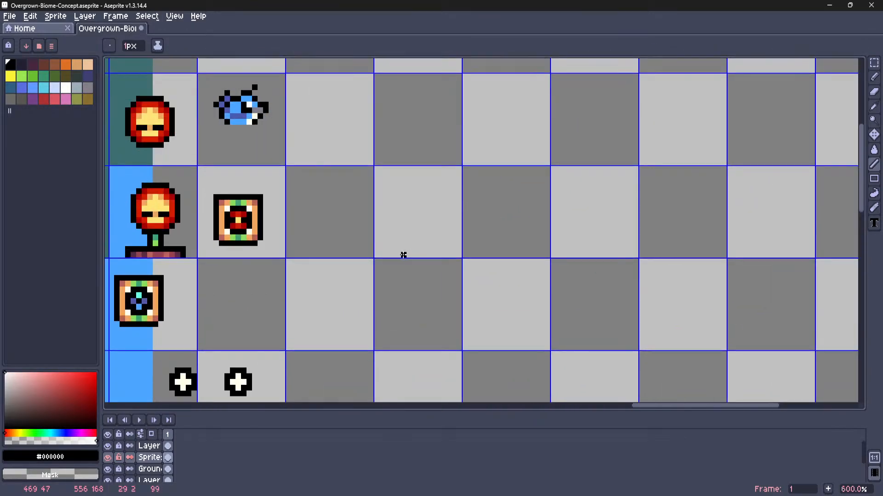
mouse_move(404, 256)
left_mouse_down()
mouse_move(403, 190)
mouse_move(636, 191)
mouse_move(612, 191)
mouse_move(614, 258)
left_mouse_up()
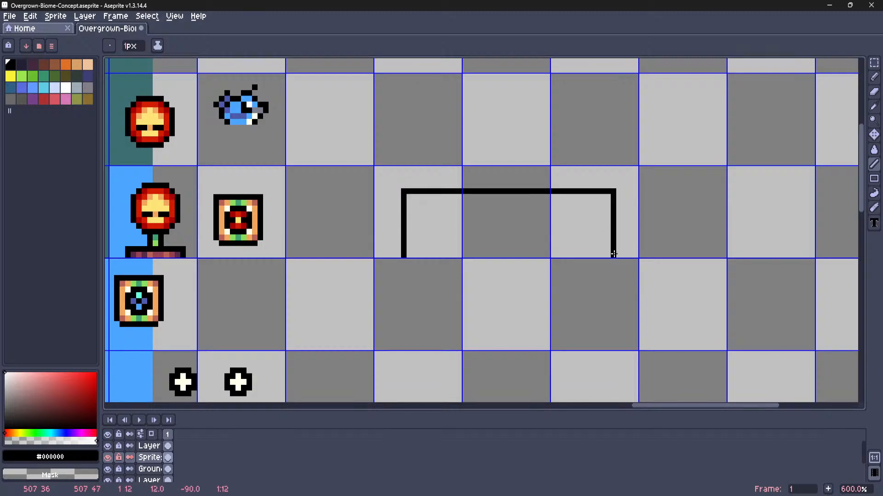
Narrow the new outline by one pixel by shifting its right side inward
scroll(585, 237, "up", 1)
key("m")
mouse_move(301, 221)
left_mouse_down()
mouse_move(316, 221)
mouse_move(307, 205)
mouse_move(343, 205)
left_mouse_up()
left_click(653, 206)
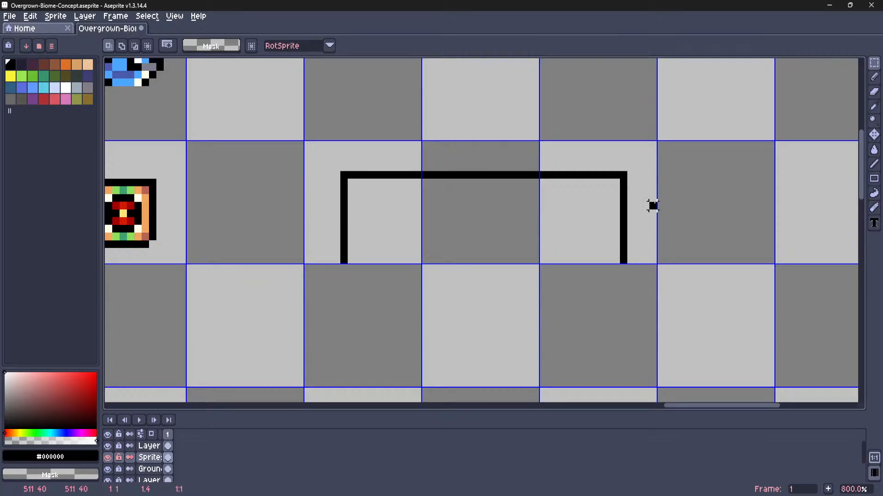
left_click_drag(653, 206, 625, 206)
left_click_drag(660, 152, 594, 275)
left_click_drag(616, 229, 608, 228)
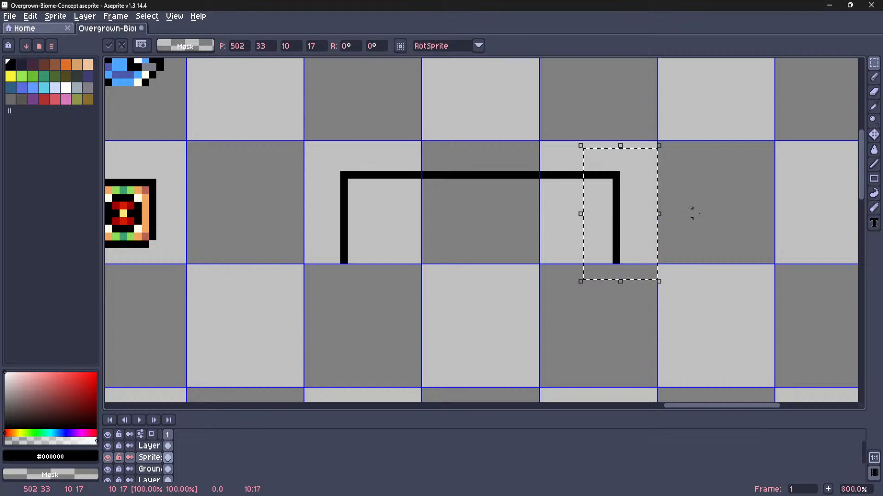
left_click(691, 212)
scroll(498, 244, "down", 5)
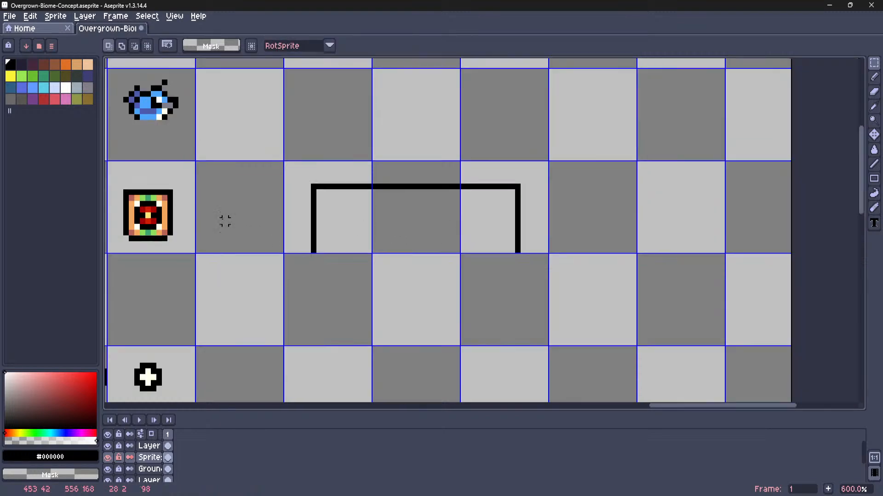
scroll(404, 236, "down", 2)
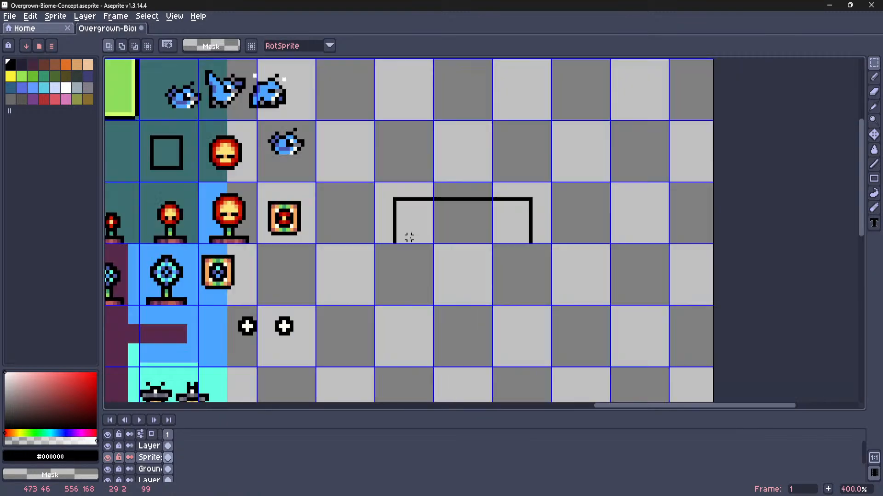
scroll(406, 236, "up", 3)
middle_click_drag(469, 201, 503, 236)
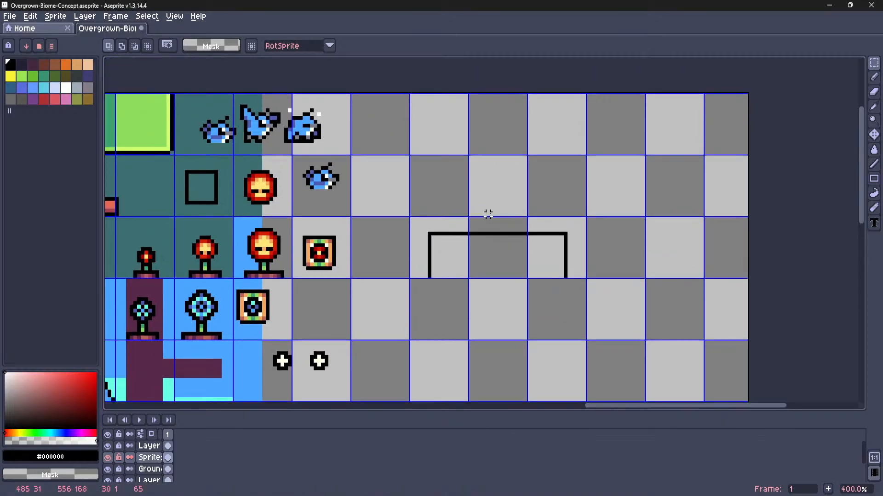
Copy the 16 by 16 px grass ground tile on the Ground layer from 64, 128 to 416, 128 past the shop
middle_click_drag(439, 254, 571, 119)
scroll(593, 212, "down", 2)
middle_click_drag(253, 336, 515, 324)
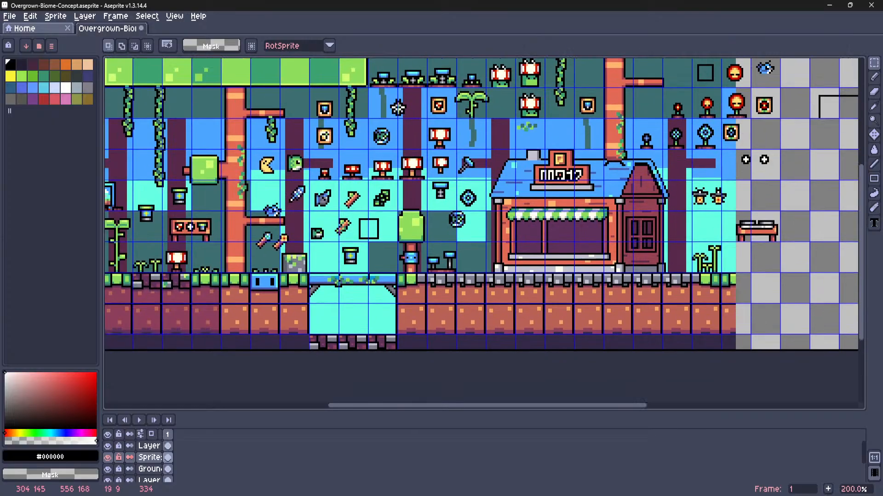
middle_click_drag(154, 300, 294, 295)
key("m")
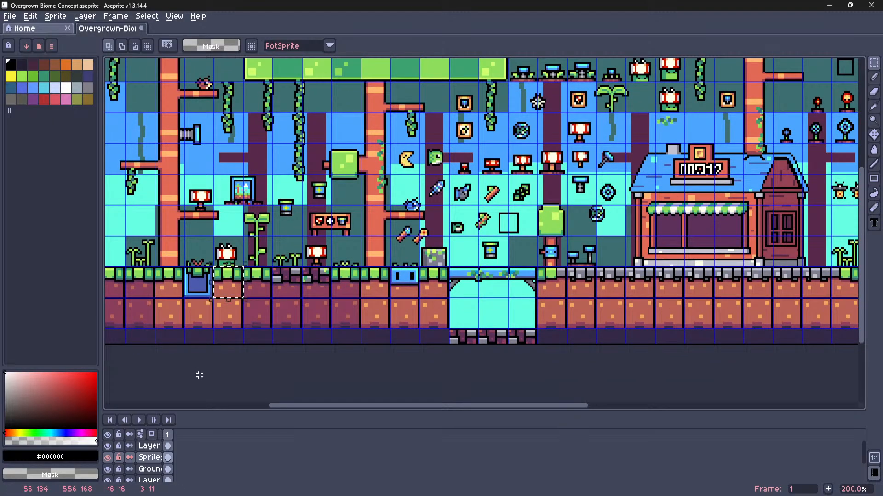
left_click_drag(220, 303, 240, 272)
left_click(157, 470)
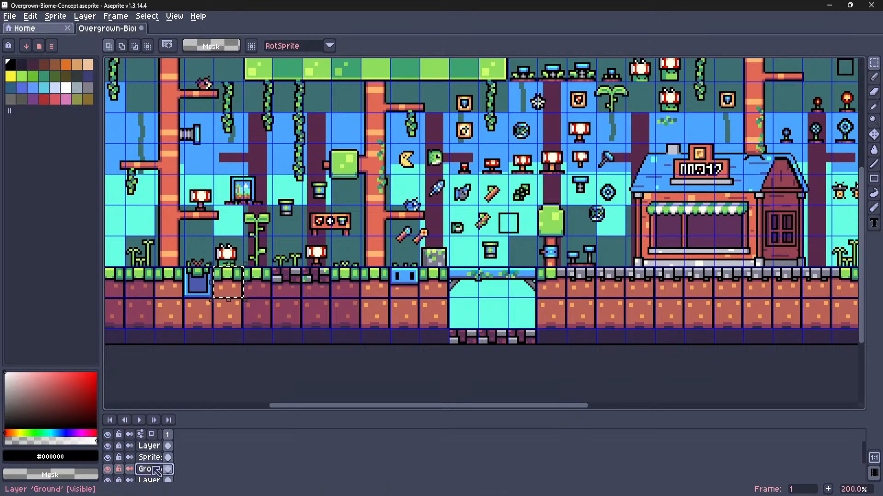
left_click(235, 296)
scroll(229, 286, "down", 1)
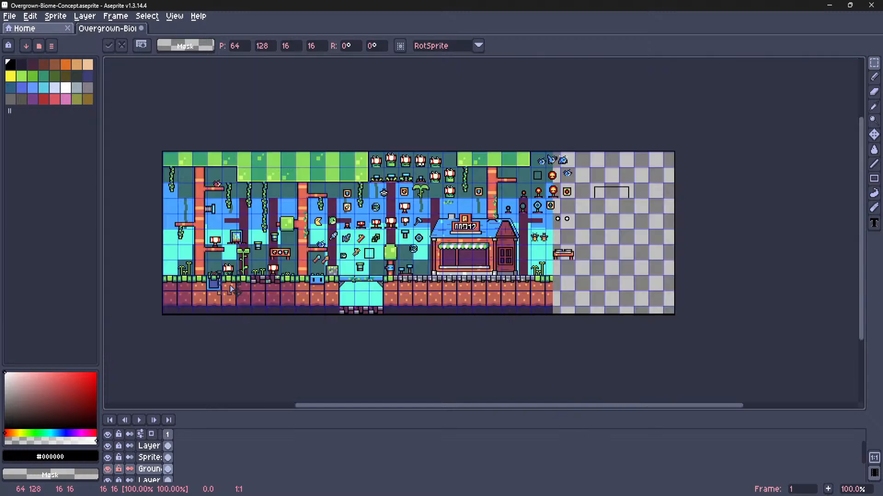
left_click_drag(230, 287, 446, 309)
scroll(572, 283, "up", 5)
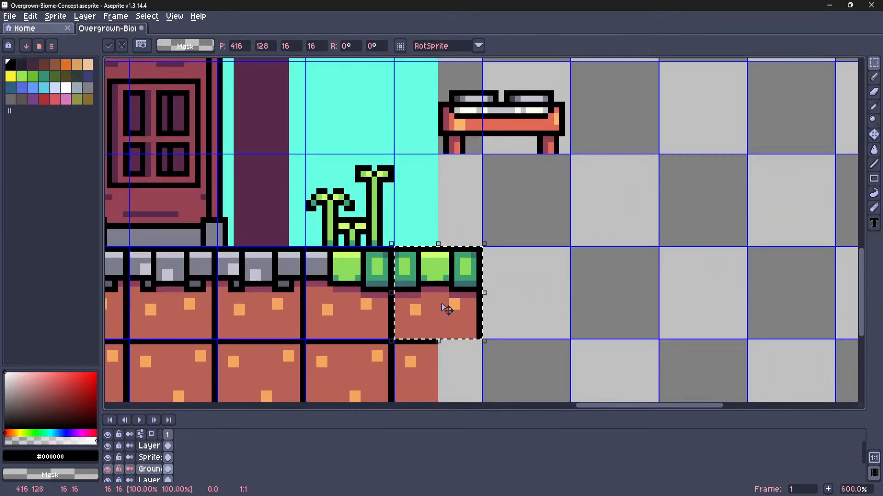
Make a brush from the copied ground tile and fill the rest of the grass row with it up to the canvas's right edge
key("ctrl+b")
key("m")
double_click(539, 295)
scroll(540, 296, "down", 2)
left_click_drag(540, 296, 853, 289)
key("g")
left_click(556, 294)
key("m")
left_click(567, 229)
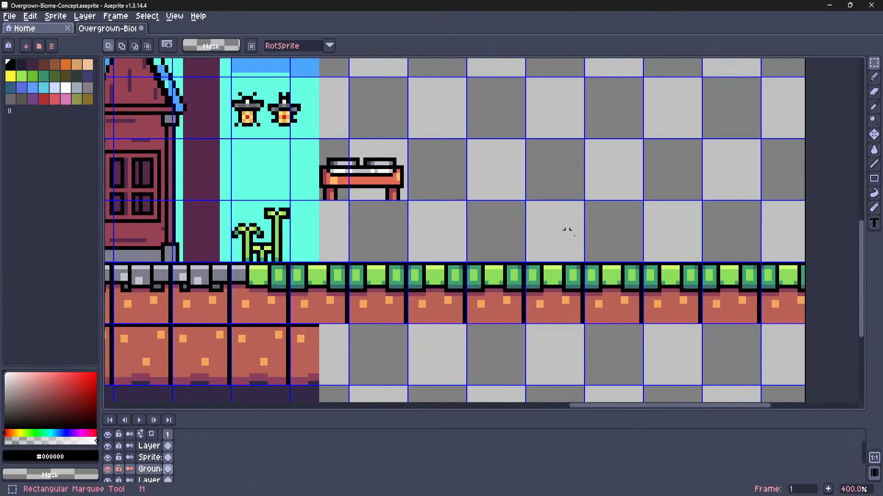
Make a brush from the 16 by 16 px dirt tile and fill the empty part of the second ground row with it
middle_click_drag(399, 372, 505, 309)
double_click(361, 302)
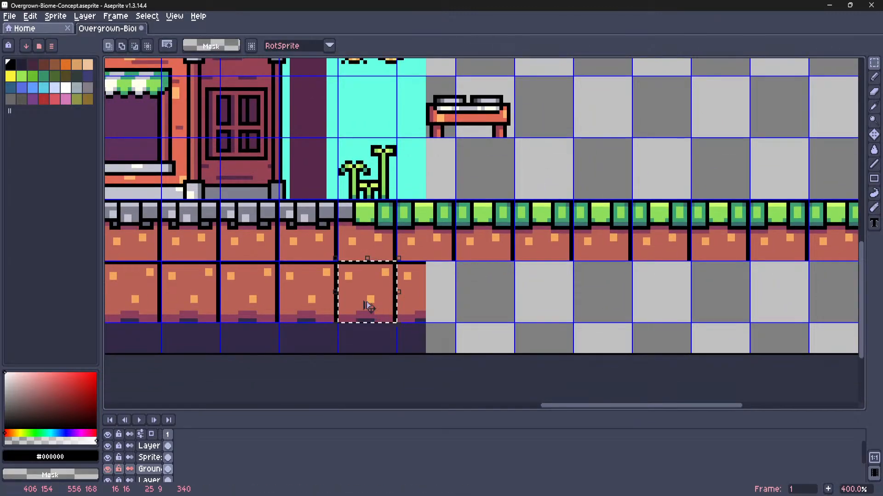
key("ctrl+b")
key("m")
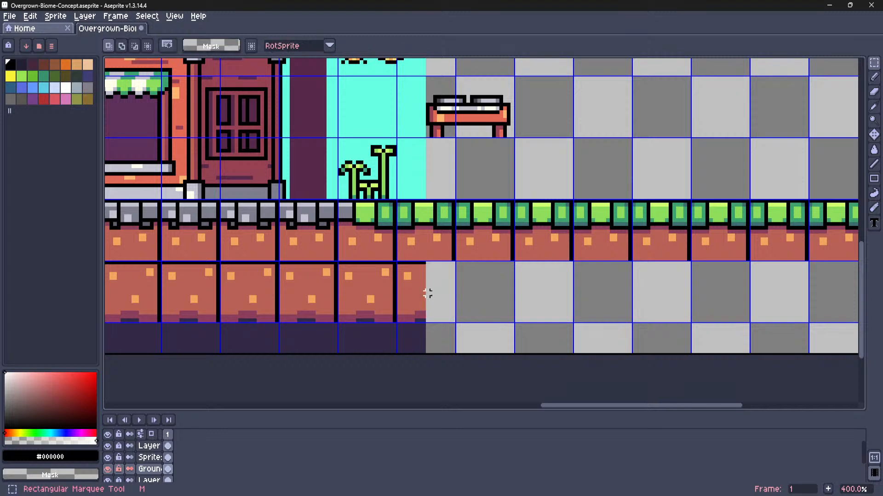
scroll(478, 287, "down", 1)
left_click_drag(380, 285, 719, 294)
key("g")
left_click(532, 289)
key("m")
key("ctrl+d")
Try to fill the empty part of the strip under the dirt tiles with its dark purple #322947
key("i")
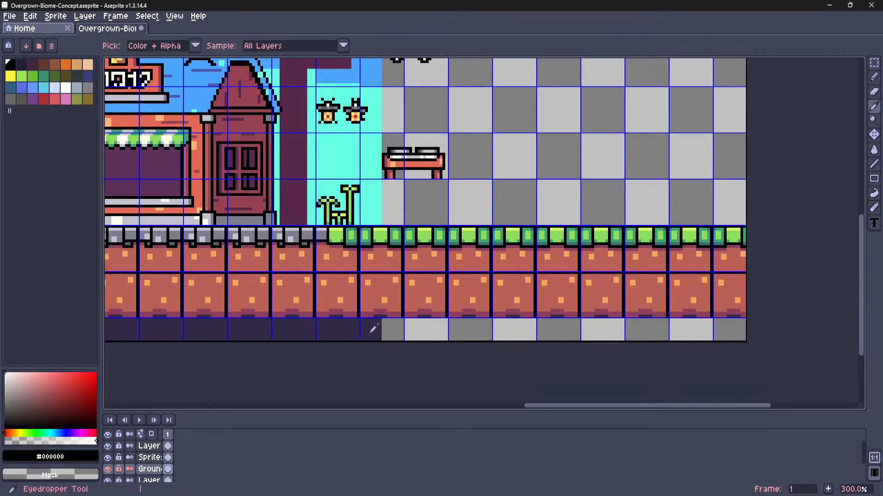
left_click(369, 329)
key("g")
left_click(495, 327)
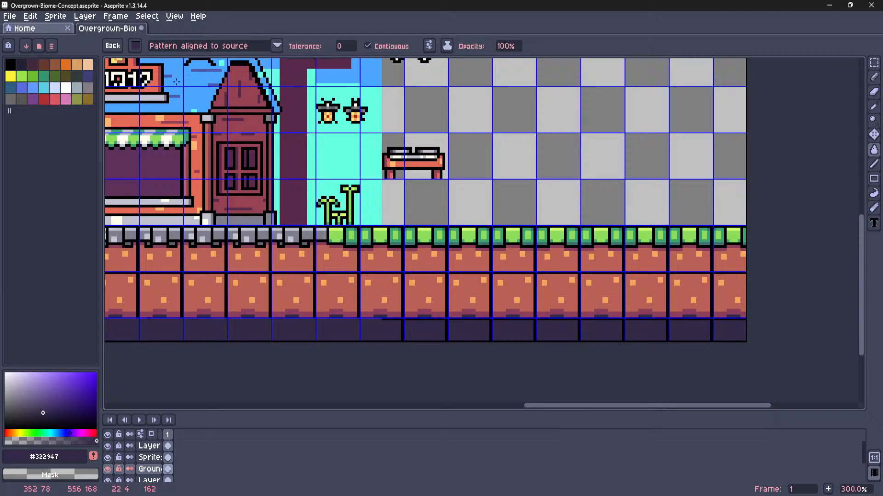
Reset to the plain brush and fill the empty part of the bottom strip with solid #322947
left_click(113, 47)
key("m")
scroll(519, 154, "down", 1)
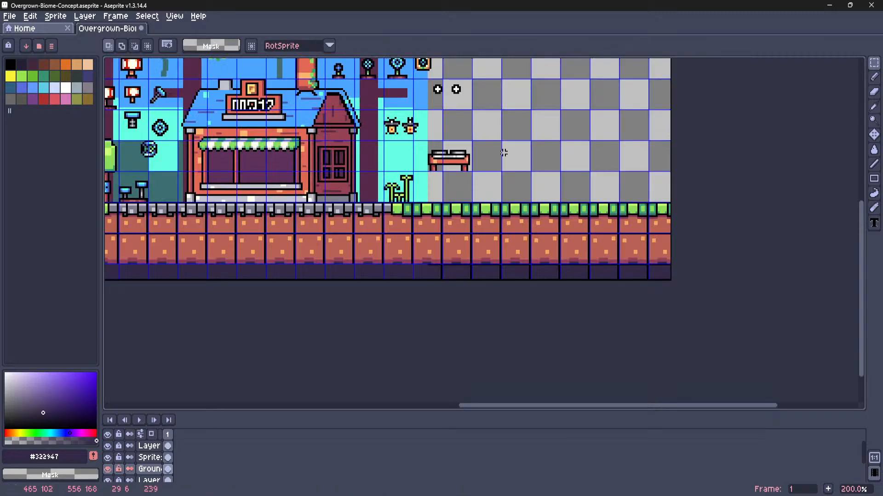
middle_click_drag(488, 157, 544, 207)
scroll(504, 337, "up", 1)
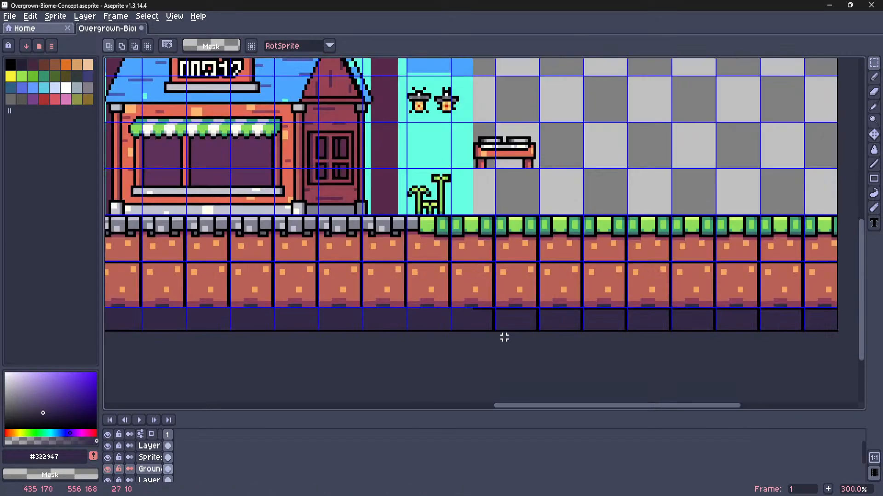
scroll(437, 291, "up", 2)
scroll(653, 325, "down", 6)
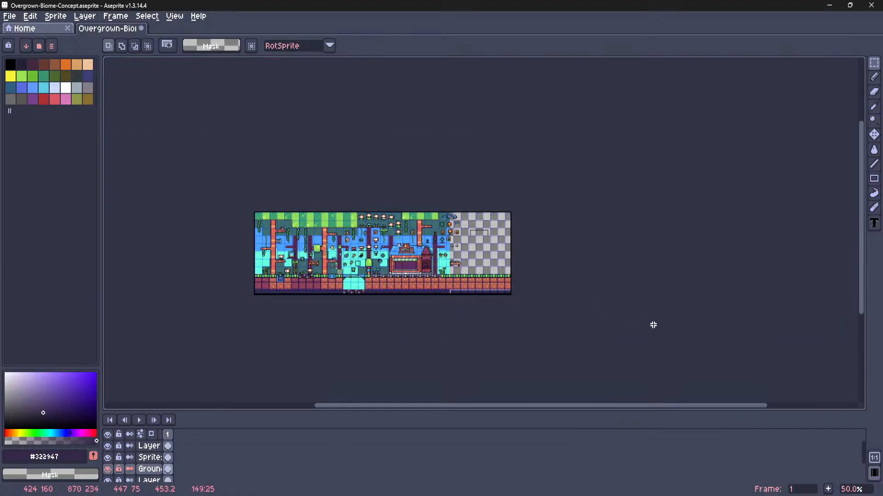
scroll(361, 328, "up", 2)
scroll(361, 328, "up", 3)
key("i")
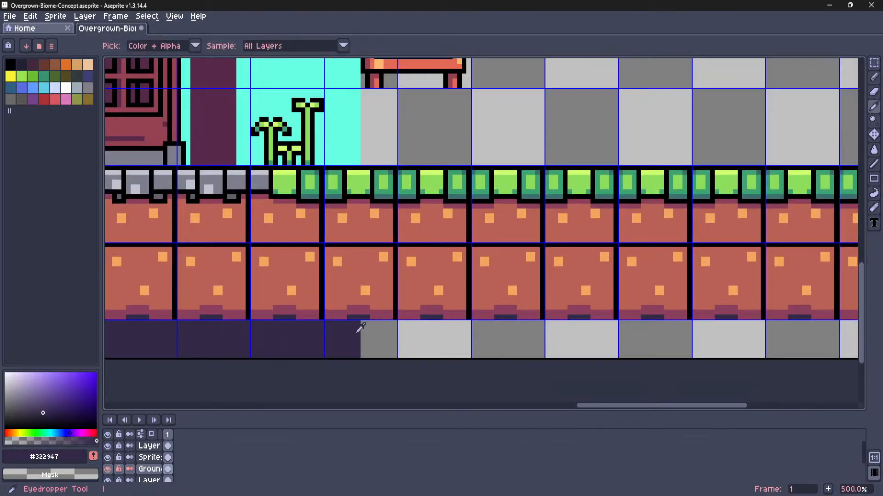
key("g")
left_click(482, 339)
scroll(482, 339, "down", 4)
key("m")
scroll(508, 276, "up", 1)
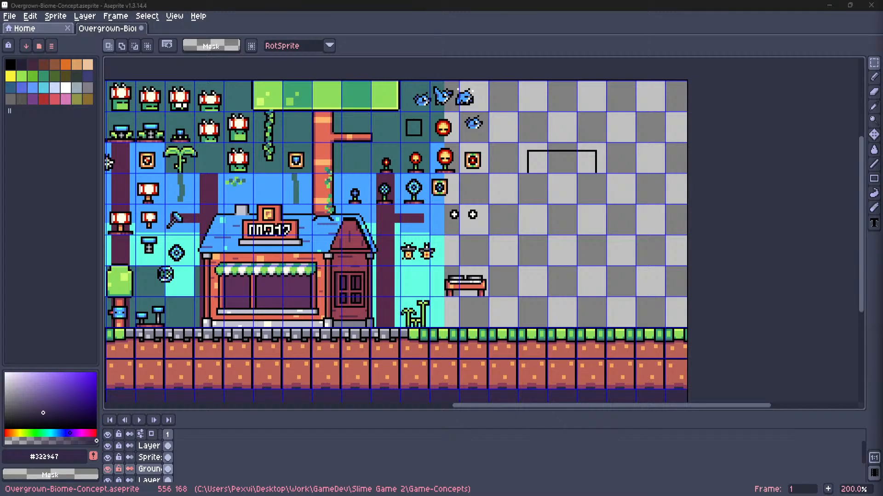
Try to move the 38 by 12 px open-bottomed outline down toward the grass
middle_click_drag(460, 212, 518, 186)
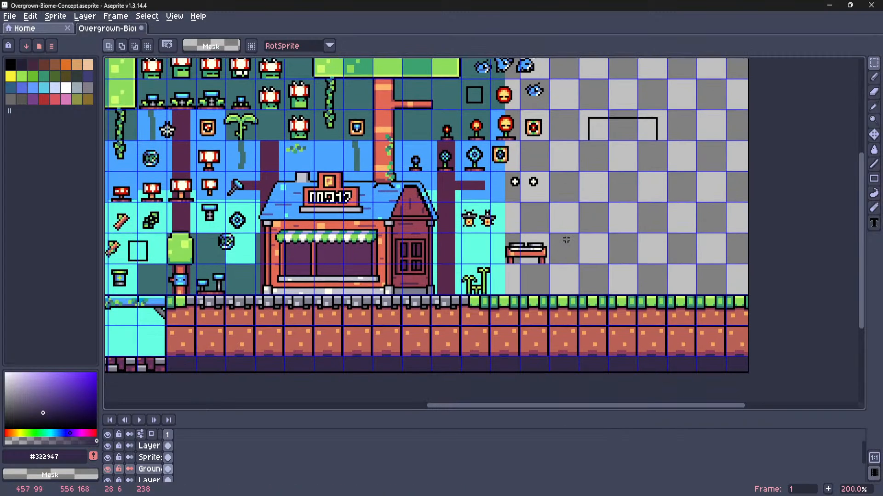
scroll(514, 187, "up", 1)
scroll(514, 186, "up", 3)
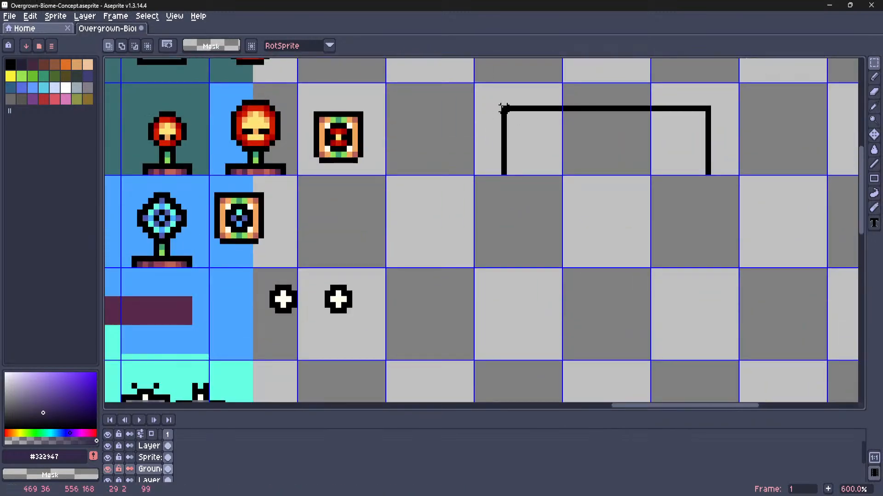
left_click_drag(502, 109, 685, 179)
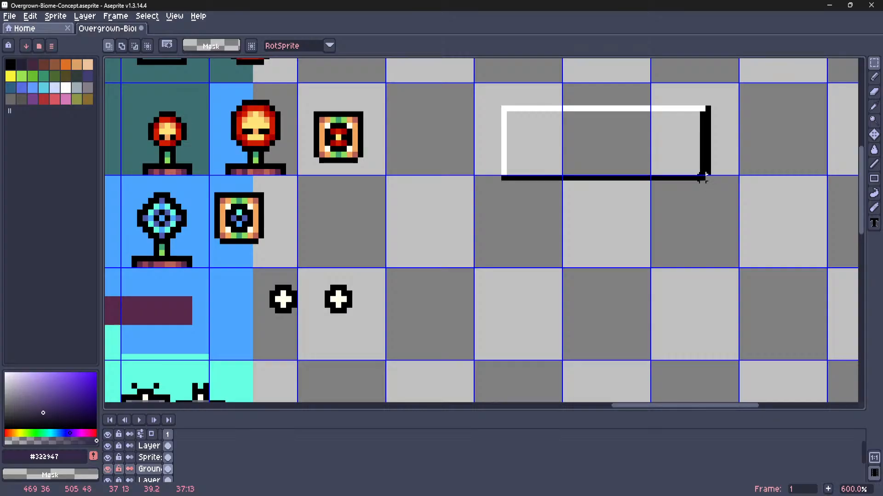
scroll(683, 168, "down", 2)
scroll(676, 159, "down", 3)
scroll(674, 239, "up", 2)
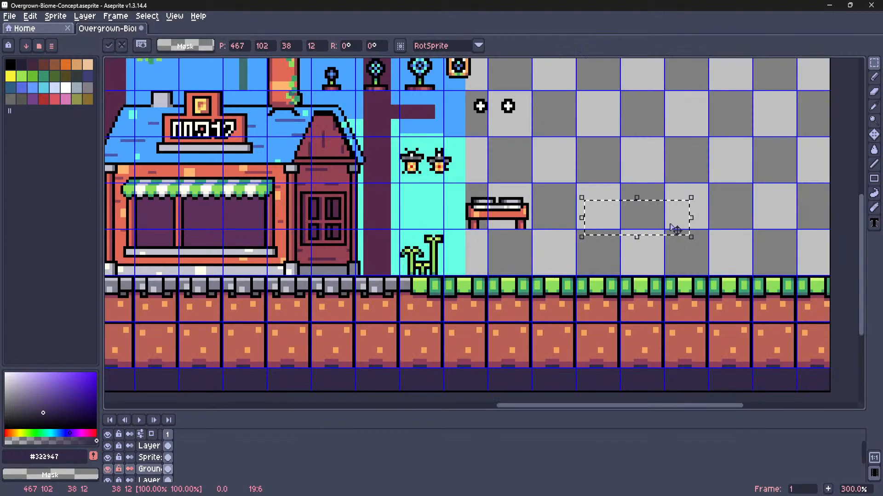
scroll(674, 252, "down", 1)
middle_click_drag(674, 252, 588, 287)
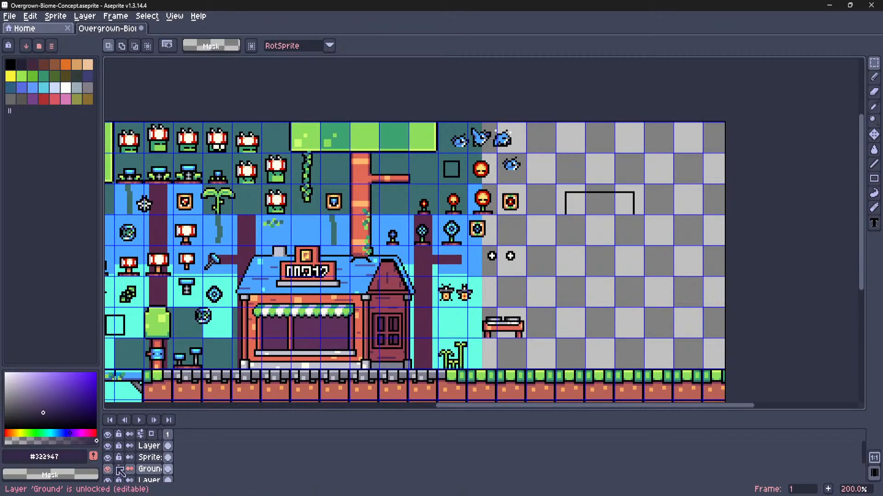
Switch to the Sprite layer and move the 38 by 12 px outline down onto the grass at 485, 116
left_click(108, 457)
left_click(107, 458)
left_click(146, 457)
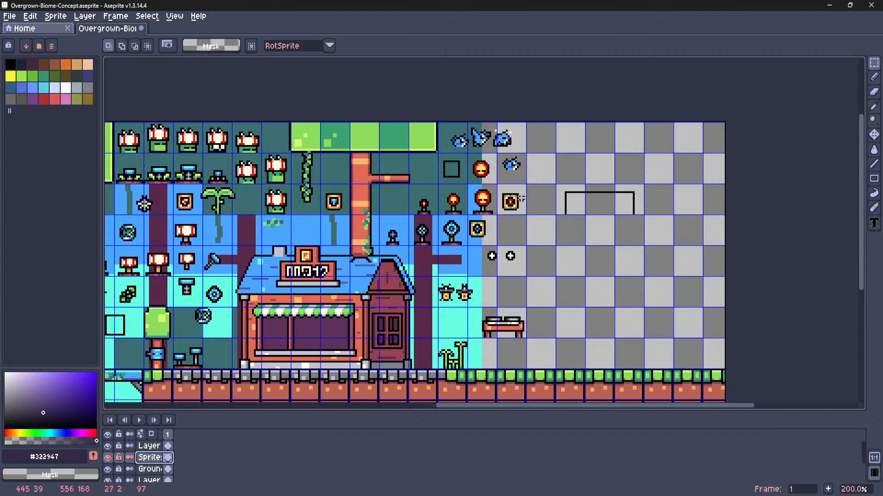
scroll(575, 195, "up", 3)
left_click_drag(560, 208, 750, 228)
scroll(745, 284, "down", 3)
scroll(740, 280, "down", 2)
scroll(746, 324, "up", 3)
scroll(745, 182, "up", 3)
middle_click_drag(778, 206, 689, 226)
scroll(689, 225, "up", 1)
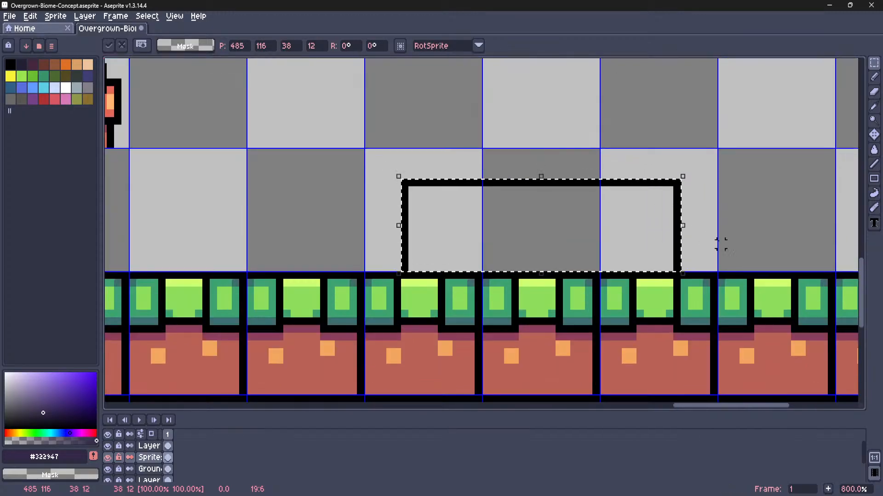
Measure the gaps between the outline's two sides and the neighbouring tile edges
left_click_drag(715, 245, 684, 245)
key("Delete")
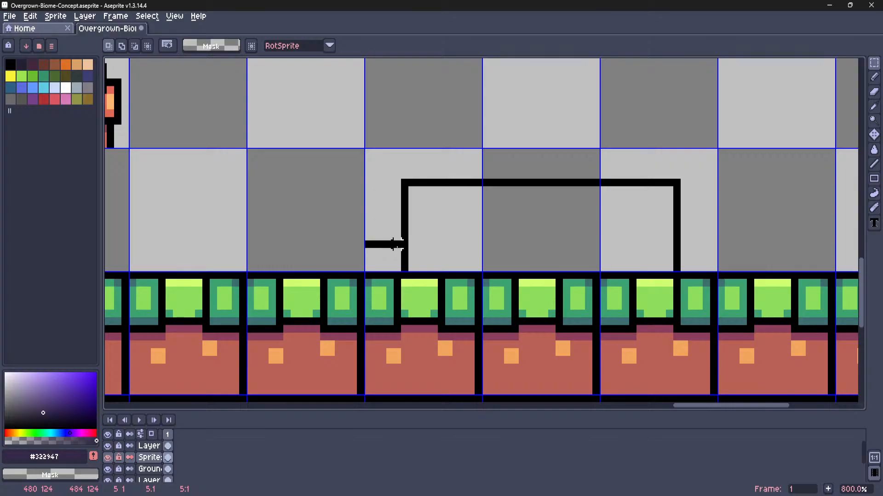
key("Delete")
Line the inside of the outline with grey #7e7e8f, 1 px thick on the sides and 2 px along the top
scroll(393, 244, "down", 5)
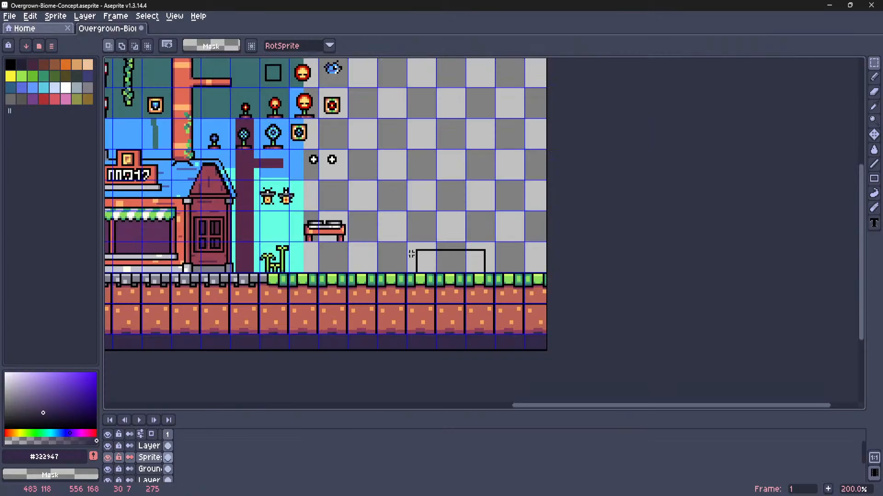
middle_click_drag(411, 254, 516, 257)
scroll(439, 231, "up", 6)
key("i")
left_click(453, 223)
scroll(507, 235, "down", 6)
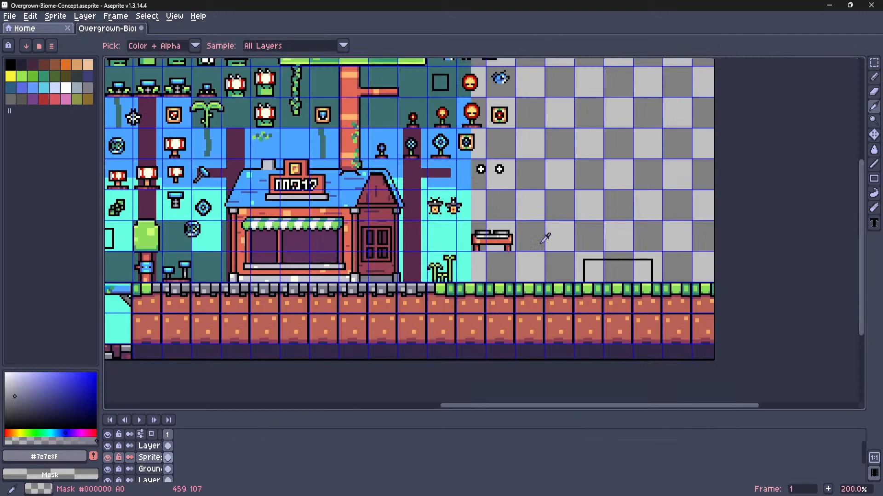
middle_click_drag(592, 267, 496, 258)
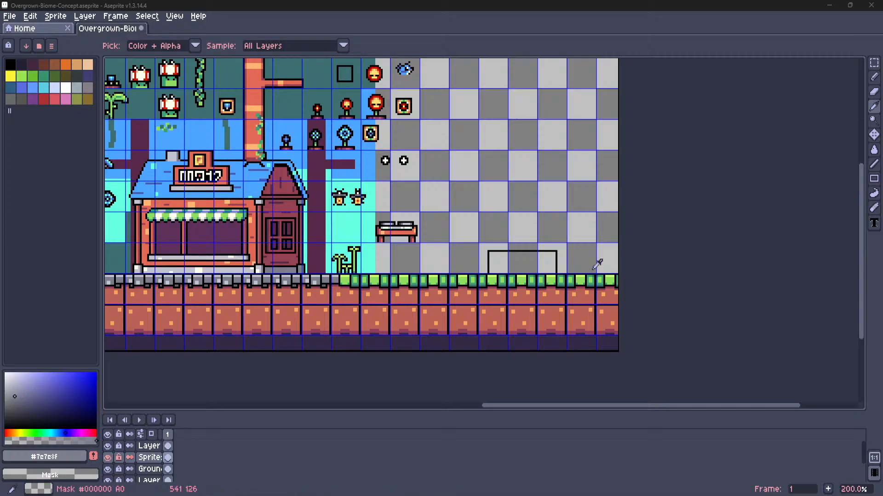
scroll(566, 280, "up", 3)
key("b")
scroll(445, 282, "up", 5)
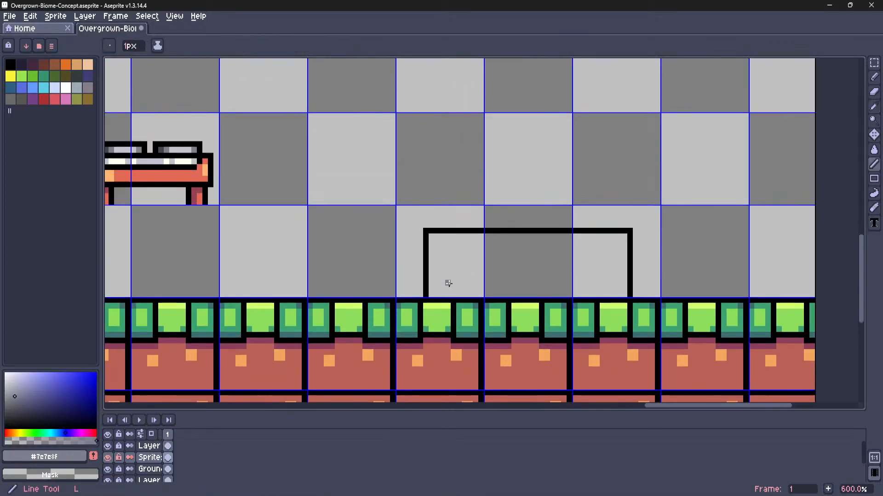
scroll(409, 294, "down", 3)
mouse_move(403, 315)
left_mouse_down()
mouse_move(404, 234)
mouse_move(657, 235)
left_mouse_up()
left_click_drag(660, 235, 661, 311, "shift")
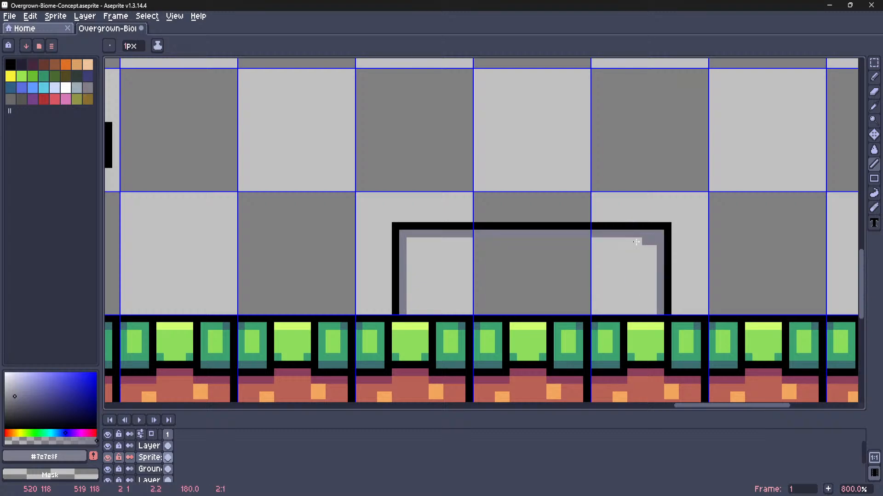
left_click_drag(636, 241, 411, 245, "shift")
Compare the greys on the lantern sprites beside the shop with the new object's lining
scroll(410, 245, "down", 4)
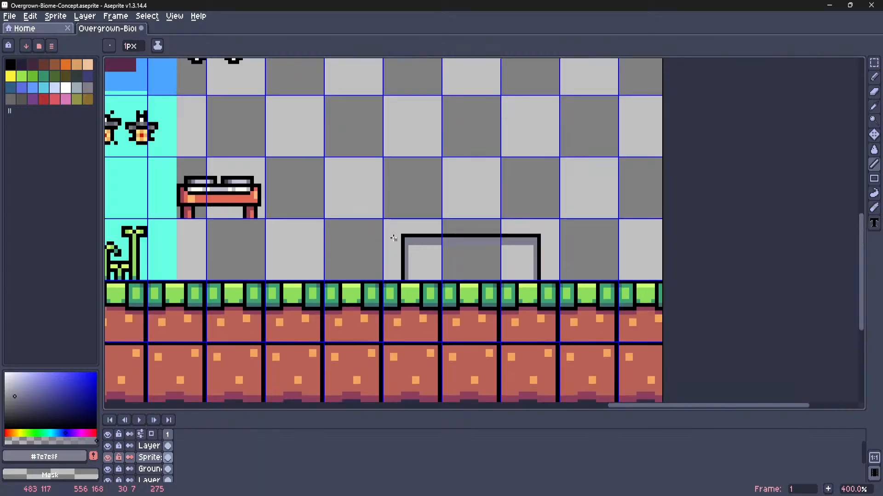
middle_click_drag(370, 216, 553, 275)
middle_click_drag(378, 186, 392, 227)
scroll(399, 251, "up", 3)
scroll(413, 261, "up", 2)
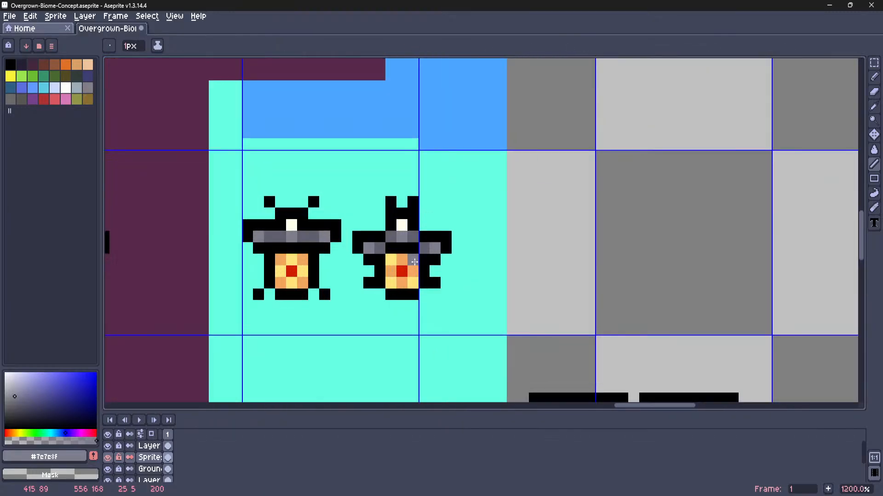
middle_click_drag(490, 319, 381, 184)
scroll(505, 295, "up", 2)
key("alt")
scroll(495, 264, "down", 6)
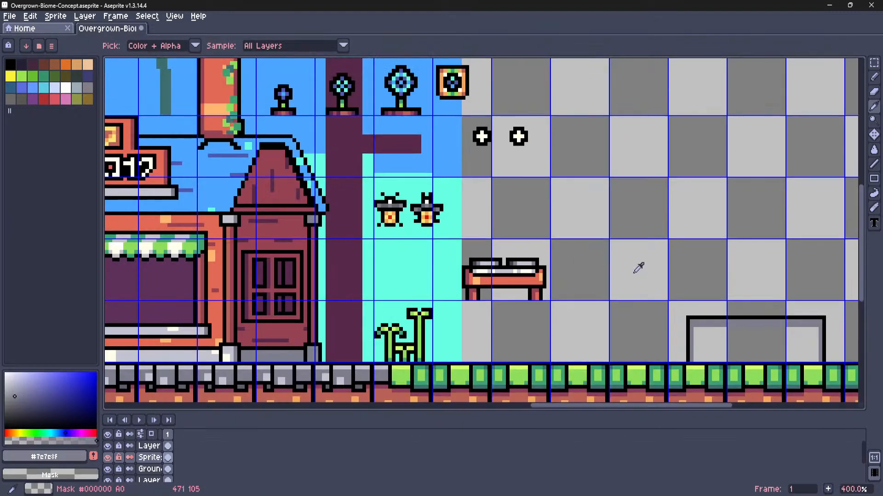
middle_click_drag(636, 267, 468, 240)
scroll(569, 298, "up", 5)
scroll(557, 299, "up", 1)
key("l")
scroll(508, 289, "down", 6)
Recolor the new object's lining with the light grey #c2c2d1 sampled from the small red table's top
middle_click_drag(455, 277, 541, 281)
scroll(363, 239, "up", 3)
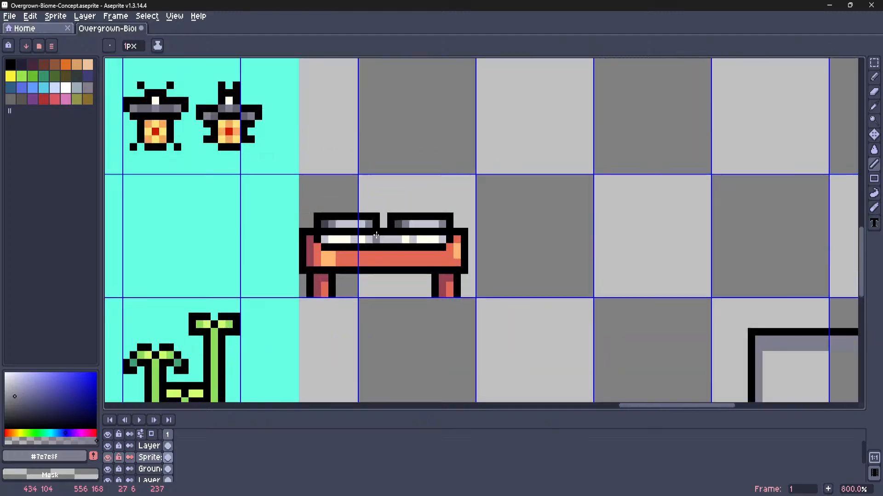
scroll(374, 241, "up", 3)
key("alt")
left_click(319, 205)
scroll(409, 230, "down", 4)
middle_click_drag(608, 313, 467, 270)
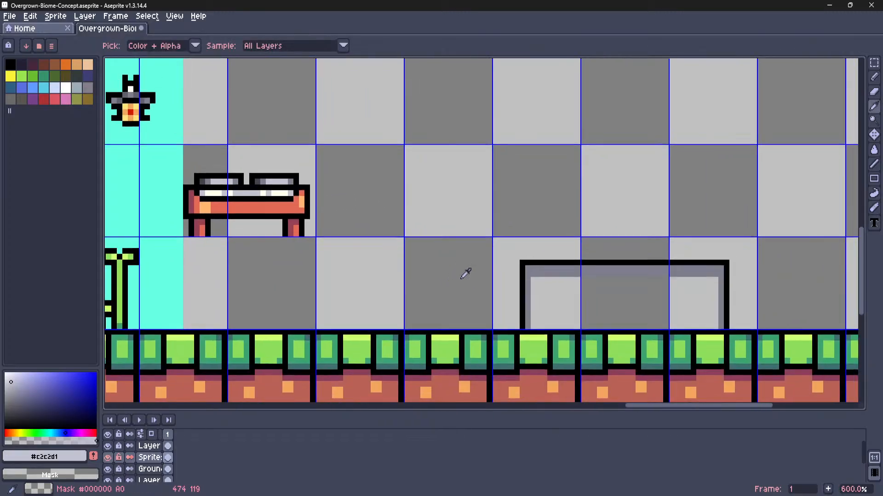
key("g")
left_click(588, 286)
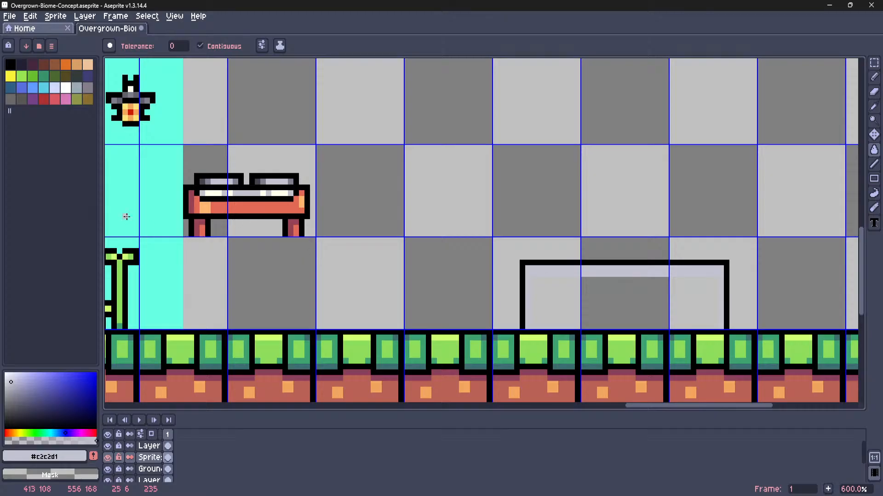
Sample the dark grey #43434f from the small red table as the drawing colour
middle_click_drag(126, 216, 318, 268)
scroll(354, 252, "up", 3)
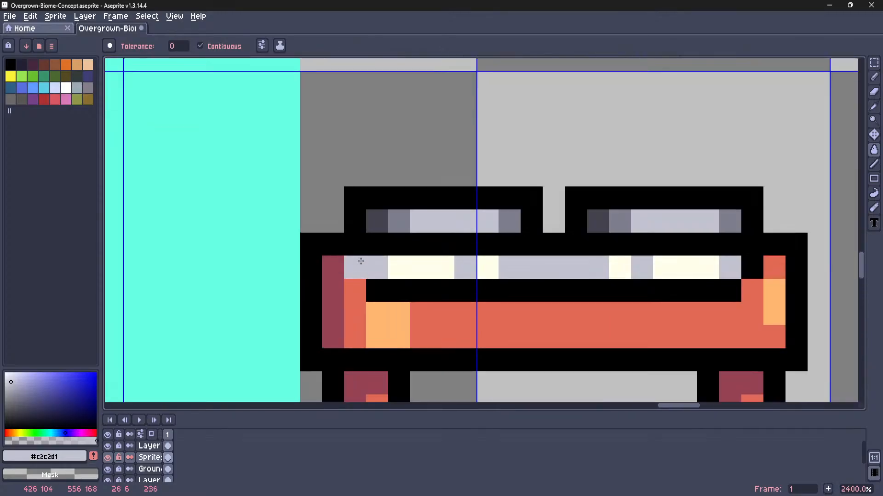
left_click(356, 265, "alt")
scroll(453, 264, "down", 3)
scroll(489, 266, "down", 1)
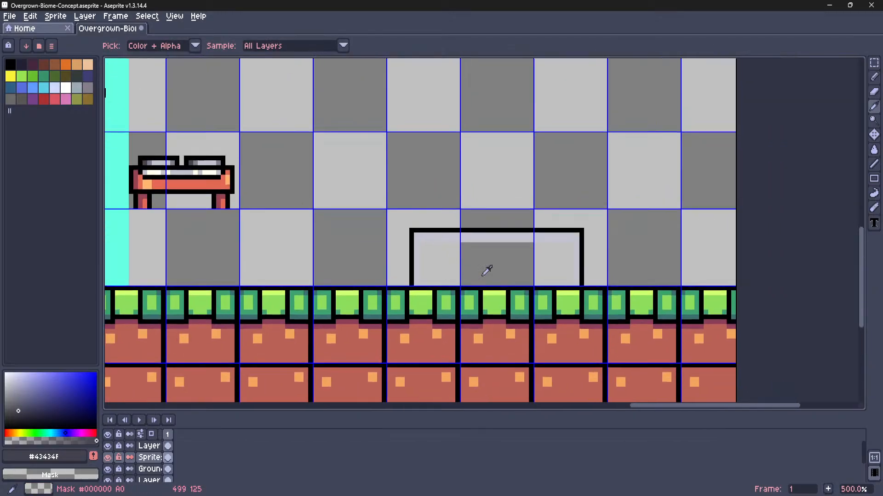
Try to fill the open-bottomed object's interior with the dark grey
scroll(498, 266, "up", 3)
left_click(488, 261)
key("ctrl+z")
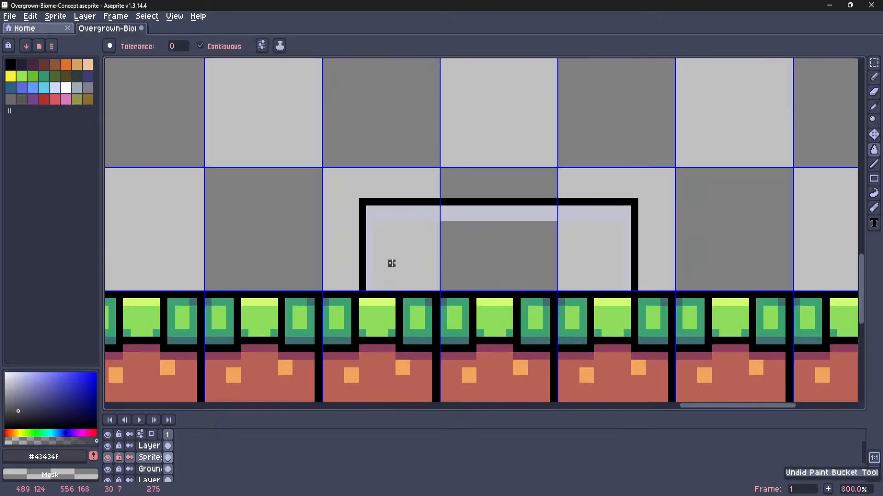
Close the object's interior with a 1 px #43434f line along the ground and fill the inside with that dark grey
key("l")
left_click_drag(374, 285, 610, 284)
key("i")
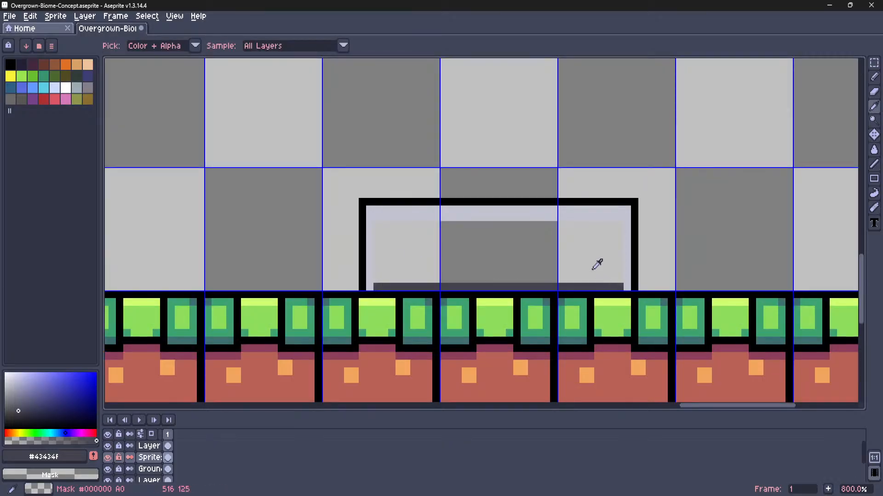
key("g")
left_click(588, 255)
scroll(584, 252, "down", 5)
key("m")
scroll(570, 210, "down", 2)
mouse_move(568, 210)
middle_mouse_down()
mouse_move(535, 249)
mouse_move(566, 216)
middle_mouse_up()
scroll(534, 250, "up", 2)
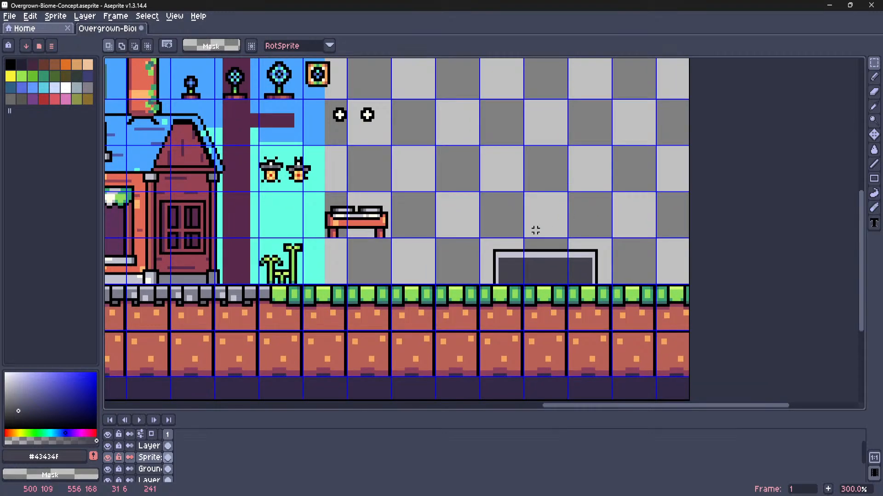
Draw a stepped D-pad outline about 8 px wide and 5 px high in #c2c2d1, standing on the ground at the interior's left end
scroll(519, 248, "up", 6)
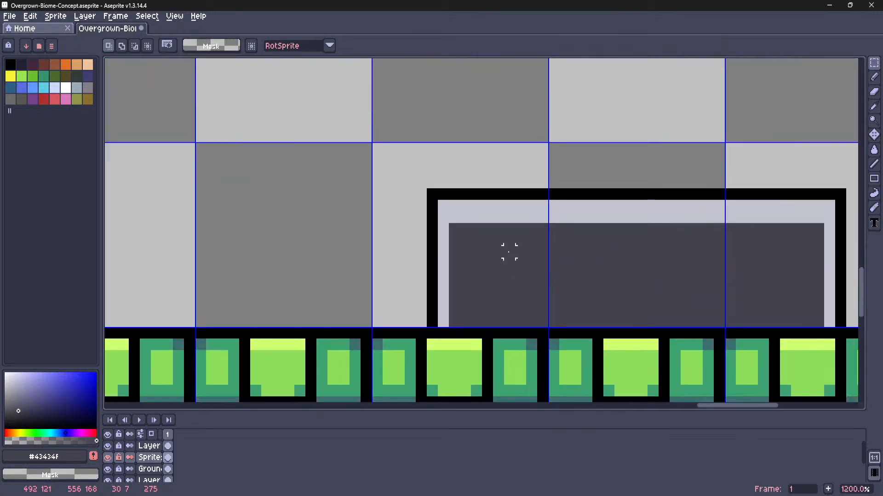
middle_click_drag(508, 253, 443, 199)
key("i")
left_click(433, 183)
key("l")
left_click(426, 297)
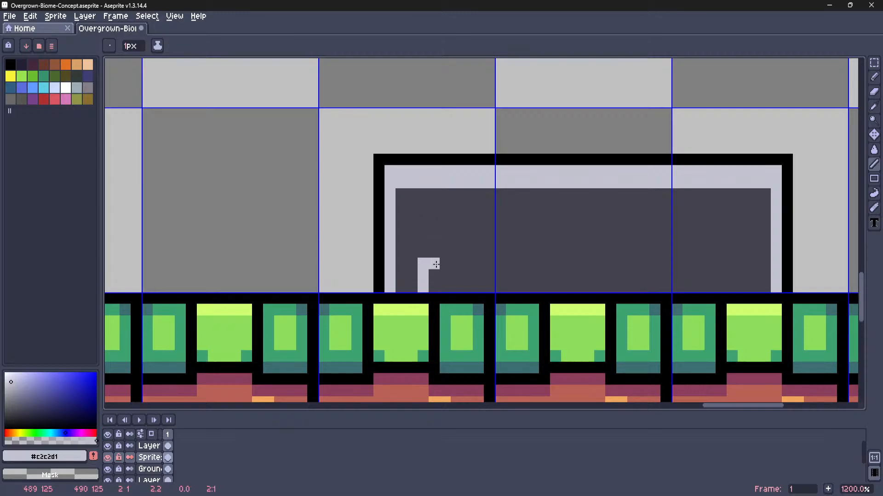
left_click_drag(446, 240, 482, 239)
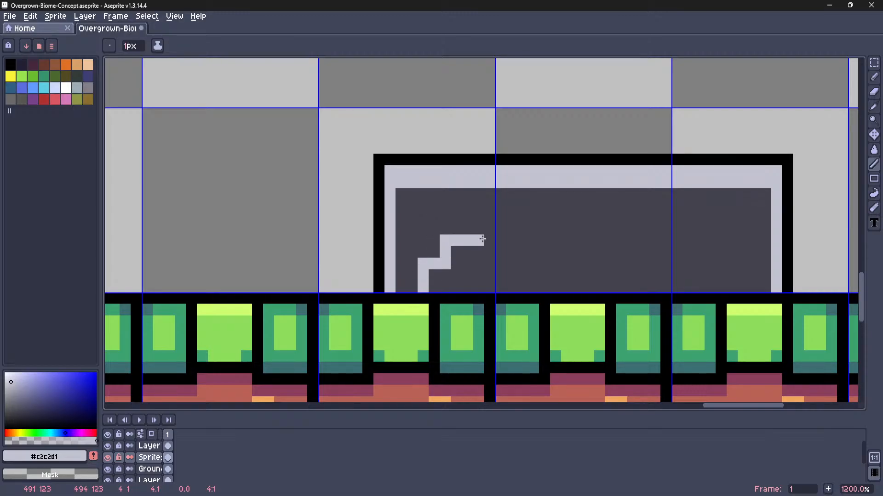
left_click(476, 250)
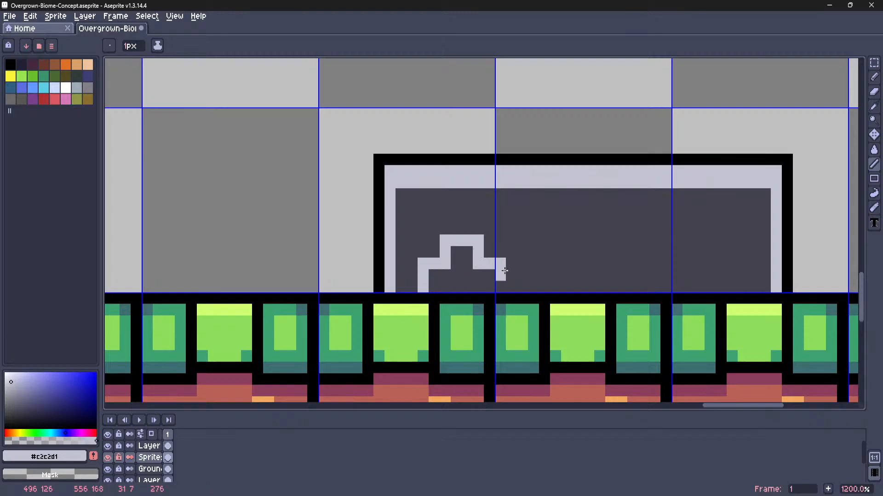
left_click(506, 273)
key("ctrl+z")
left_click(501, 275)
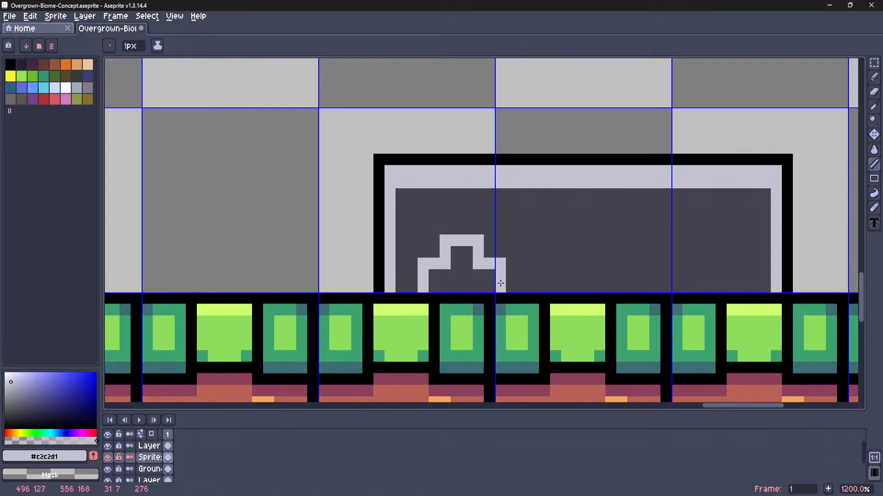
key("1")
Paint two solid #c2c2d1 buttons, each 4 px wide and 3 px high, on the ground at the interior's right end
scroll(423, 271, "up", 8)
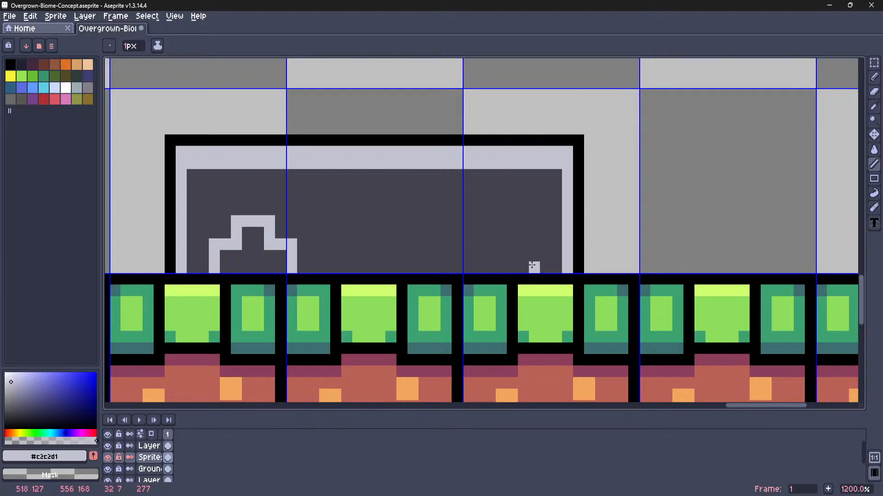
mouse_move(532, 266)
left_mouse_down()
mouse_move(508, 268)
mouse_move(501, 244)
mouse_move(532, 248)
left_mouse_up()
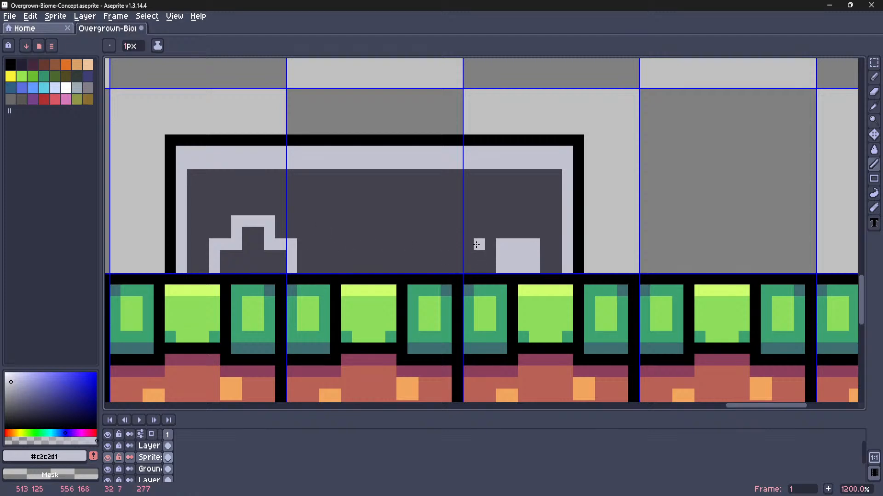
mouse_move(479, 244)
left_mouse_down()
mouse_move(477, 265)
mouse_move(457, 252)
mouse_move(449, 259)
left_mouse_up()
key("ctrl+z")
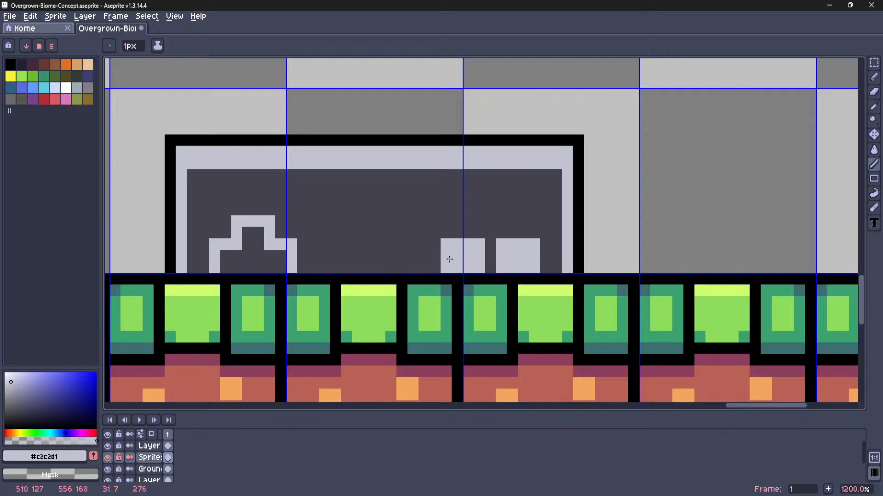
Paint a 2 × 2 px centre at the foot of both grey buttons in the red #d21b00 sampled from a mushroom cap
key("m")
scroll(444, 226, "down", 6)
mouse_move(428, 229)
middle_mouse_down()
mouse_move(682, 307)
mouse_move(735, 353)
middle_mouse_up()
scroll(710, 363, "down", 1)
scroll(424, 193, "up", 5)
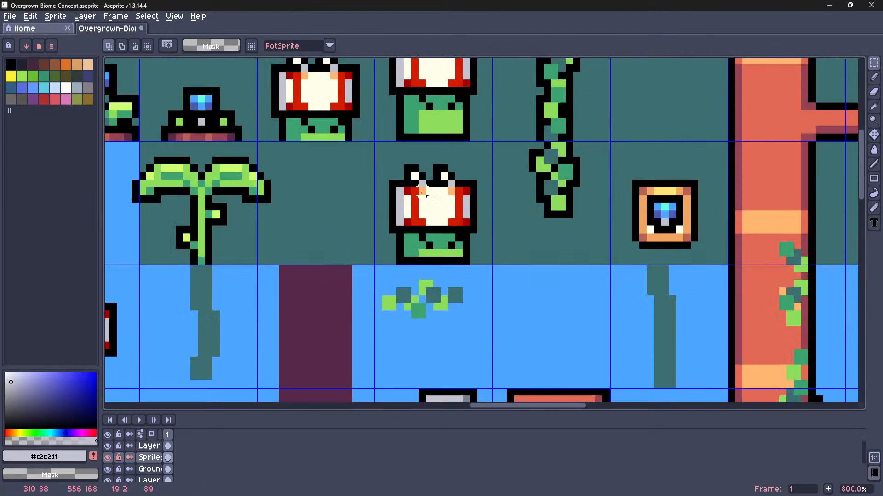
key("i")
left_click(421, 194)
scroll(405, 212, "down", 4)
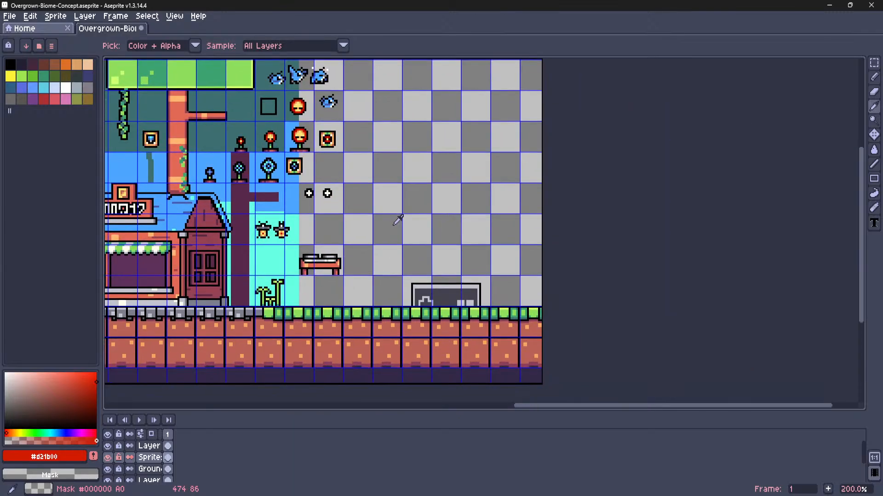
scroll(488, 285, "up", 12)
key("b")
mouse_move(437, 260)
left_mouse_down()
mouse_move(438, 281)
mouse_move(470, 276)
left_mouse_up()
scroll(470, 277, "down", 5)
scroll(414, 272, "up", 2)
mouse_move(399, 269)
left_mouse_down()
mouse_move(398, 279)
mouse_move(416, 272)
left_mouse_up()
left_click(414, 282)
scroll(417, 276, "down", 9)
middle_click_drag(369, 302, 432, 313)
Fill the inside of the D-pad outline with the black sampled from the object's border
key("m")
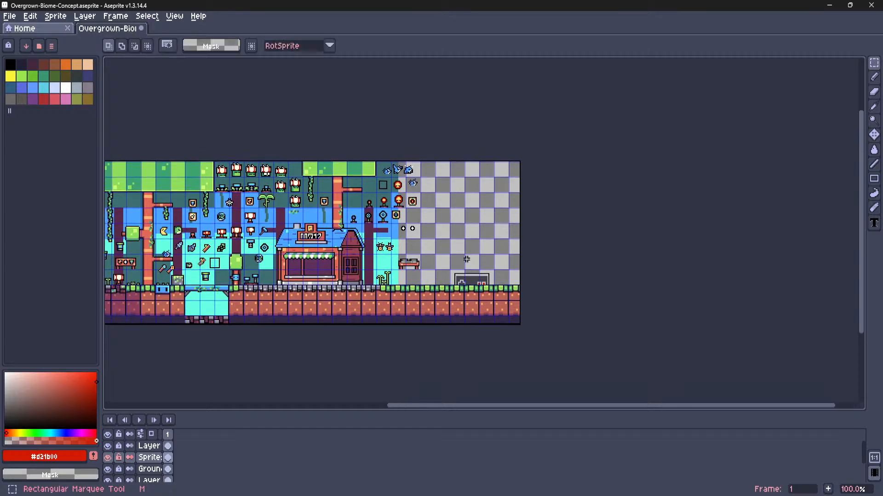
scroll(477, 280, "up", 2)
scroll(476, 279, "up", 1)
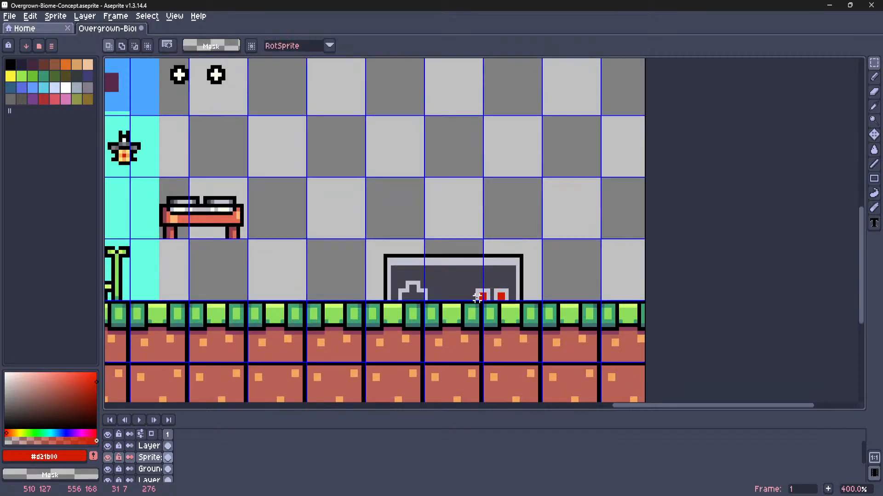
scroll(477, 298, "up", 6)
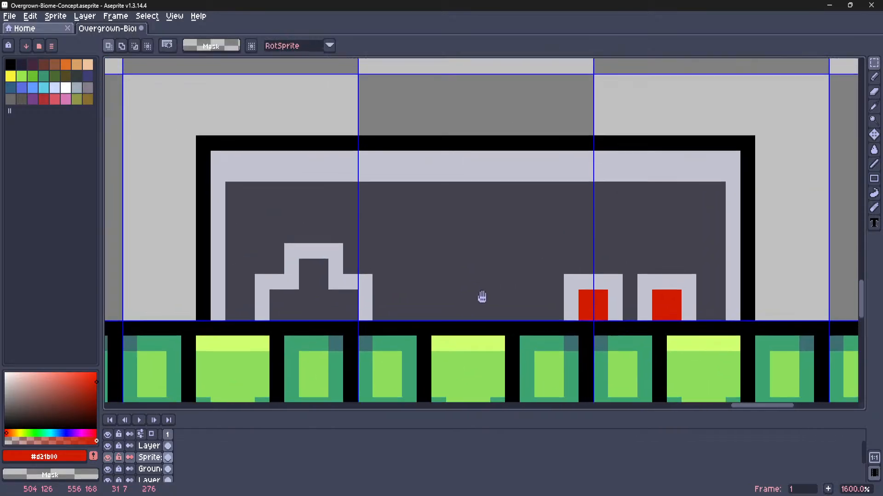
middle_click_drag(364, 267, 499, 271)
key("i")
left_click(439, 151)
key("l")
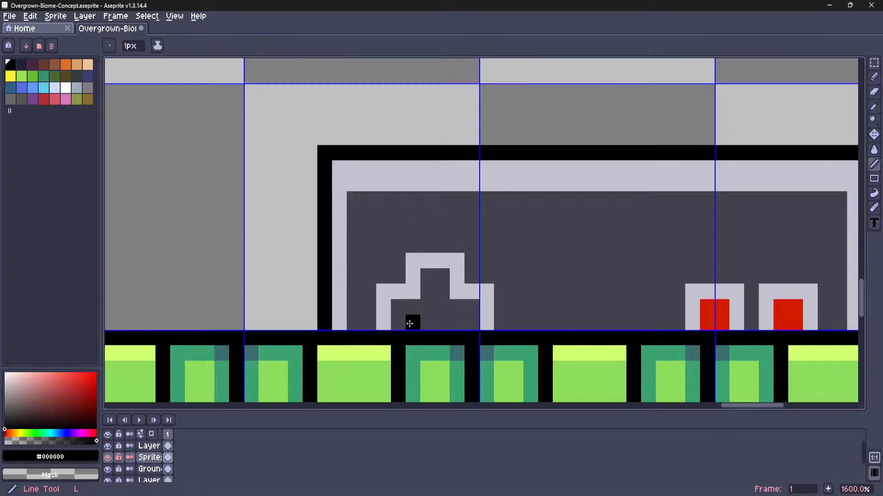
mouse_move(399, 322)
left_mouse_down()
mouse_move(448, 326)
mouse_move(444, 307)
mouse_move(426, 292)
mouse_move(434, 275)
mouse_move(420, 275)
left_mouse_up()
scroll(426, 251, "down", 7)
key("m")
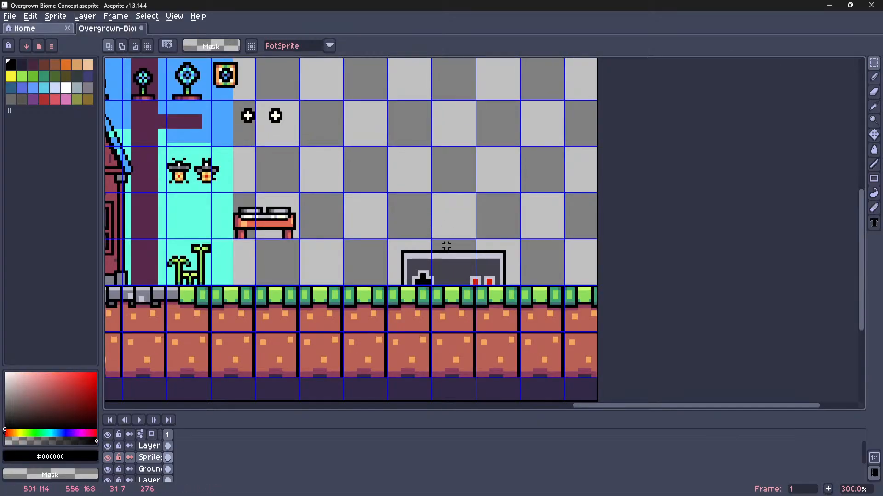
Draw two black marks, each 2 px wide and 1 px high, on the ground between the D-pad and the buttons
scroll(457, 288, "up", 6)
key("i")
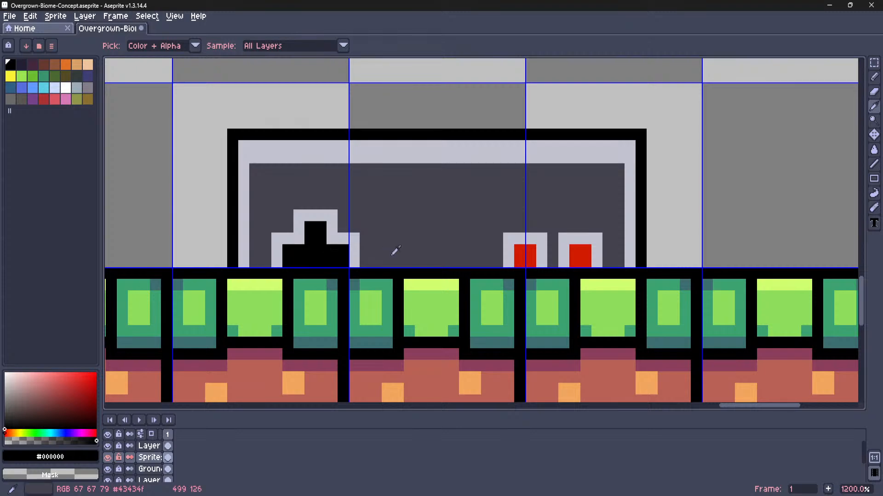
scroll(394, 258, "up", 4)
key("l")
left_click(390, 272)
left_click(402, 274)
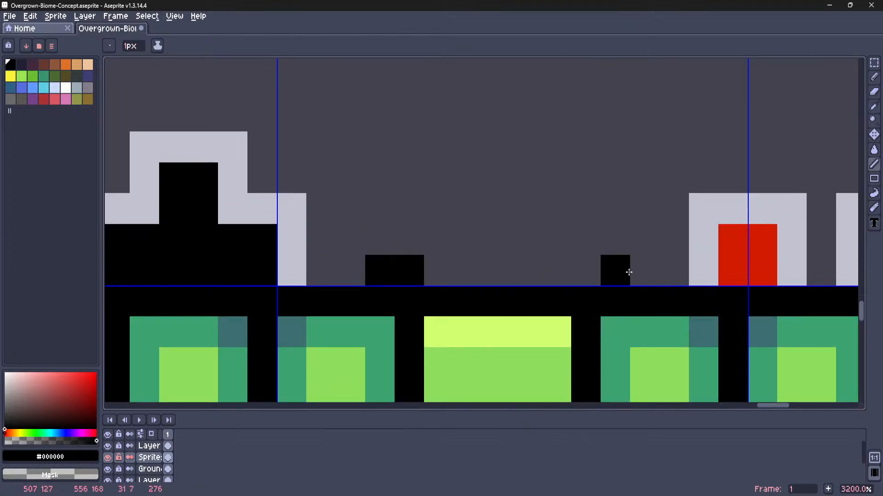
left_click_drag(618, 268, 588, 269)
scroll(560, 271, "down", 8)
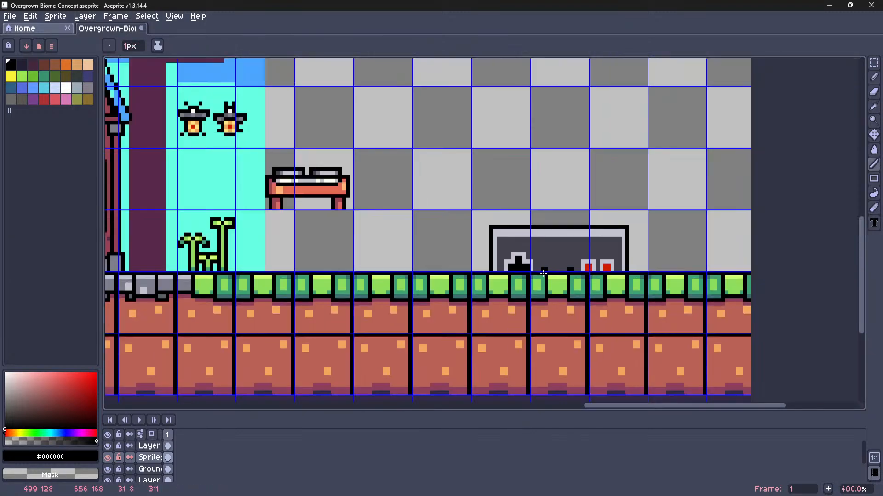
key("m")
middle_click_drag(573, 200, 509, 245)
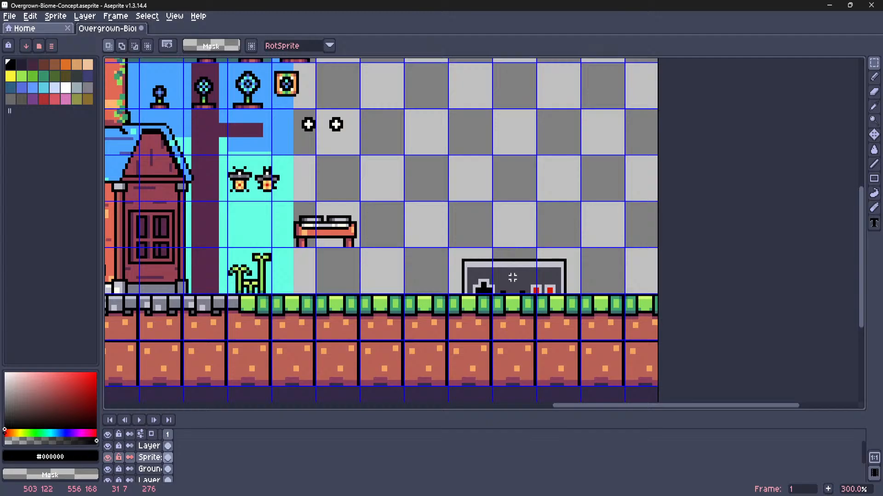
Draw a #c2c2d1 bar 9 px wide and 2 px high above the two black marks
scroll(514, 278, "up", 6)
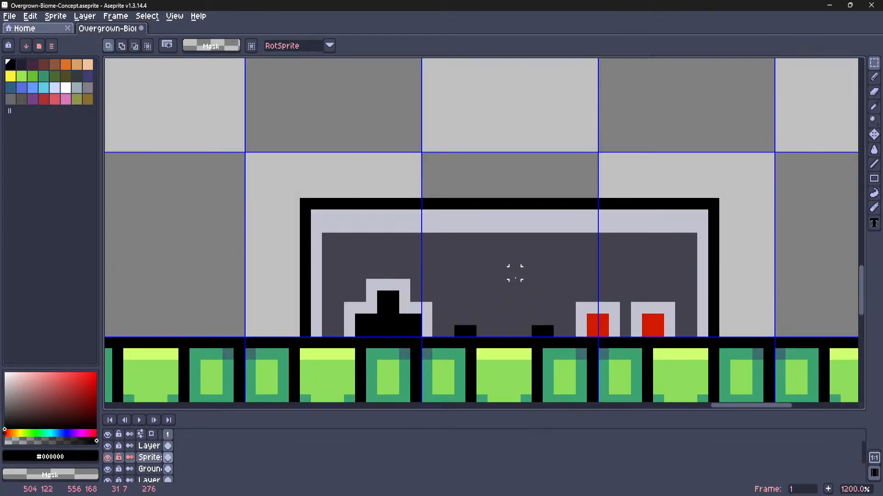
scroll(515, 273, "up", 1)
key("i")
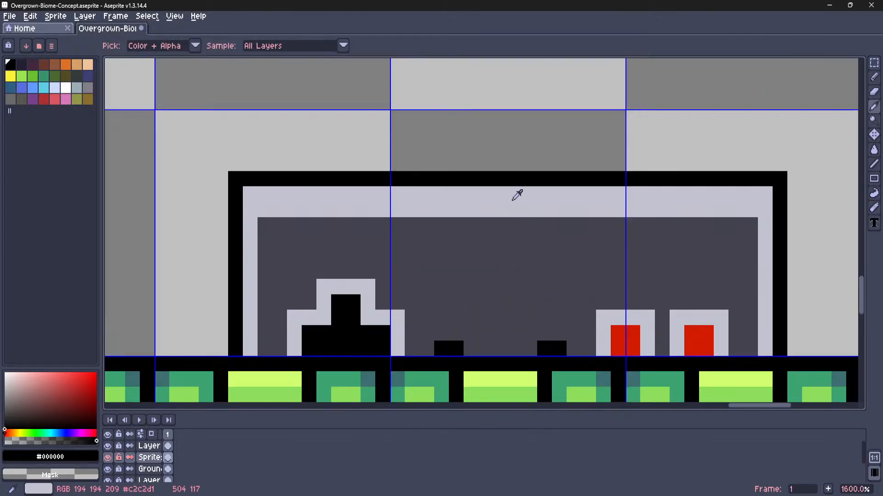
left_click(516, 195)
key("l")
mouse_move(441, 317)
left_mouse_down()
mouse_move(559, 318)
mouse_move(448, 298)
left_mouse_up()
key("1")
key("m")
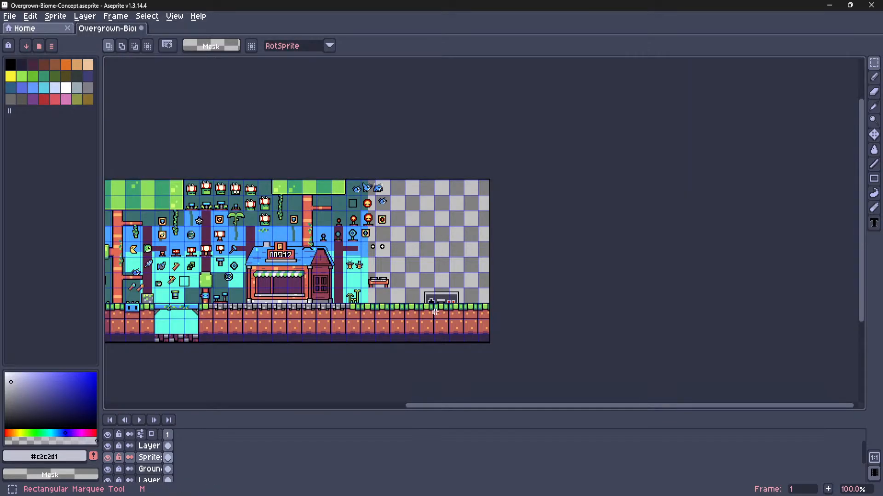
Replace the object's left border with a dark grey #43434f strip 2 px wide, reaching down to the ground
scroll(435, 312, "up", 4)
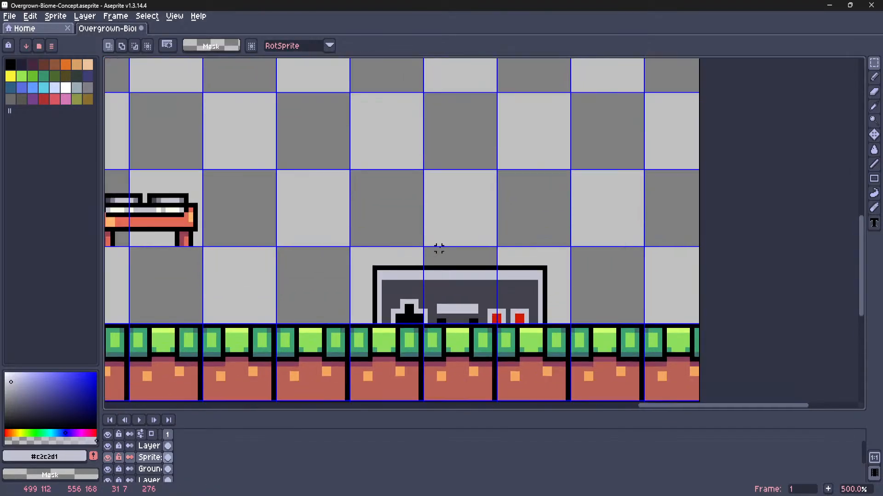
scroll(454, 273, "up", 1)
middle_click_drag(469, 247, 486, 257)
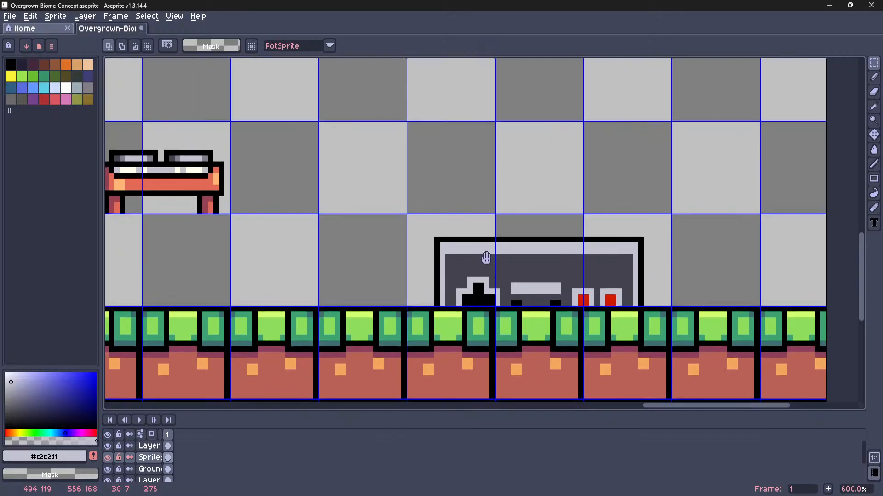
scroll(475, 258, "up", 4)
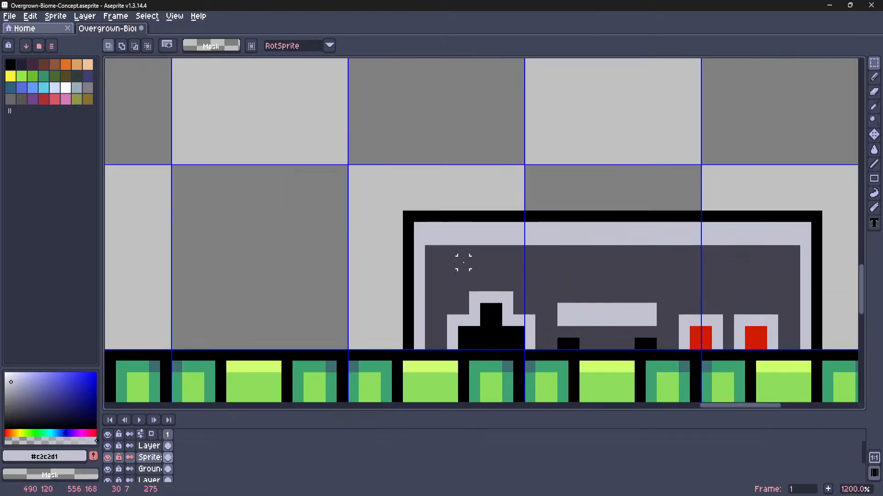
key("i")
left_click(536, 237)
key("b")
mouse_move(459, 338)
left_mouse_down()
mouse_move(459, 98)
mouse_move(438, 106)
mouse_move(431, 339)
left_mouse_up()
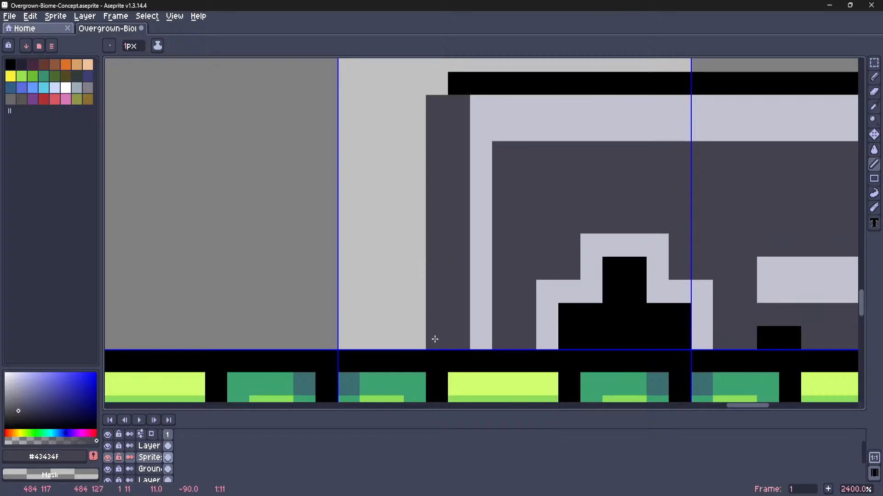
Redraw the black border around the new dark grey strip, joining the object's top edge and the ground
scroll(469, 386, "down", 2)
key("i")
left_click(481, 257)
key("l")
mouse_move(480, 257)
left_mouse_down()
mouse_move(454, 257)
mouse_move(663, 387)
left_mouse_up()
scroll(455, 276, "down", 5)
scroll(467, 316, "up", 2)
Select the whole object and move it 1 px to the right
key("m")
left_click_drag(589, 331, 598, 332)
left_click(721, 299)
scroll(708, 299, "down", 4)
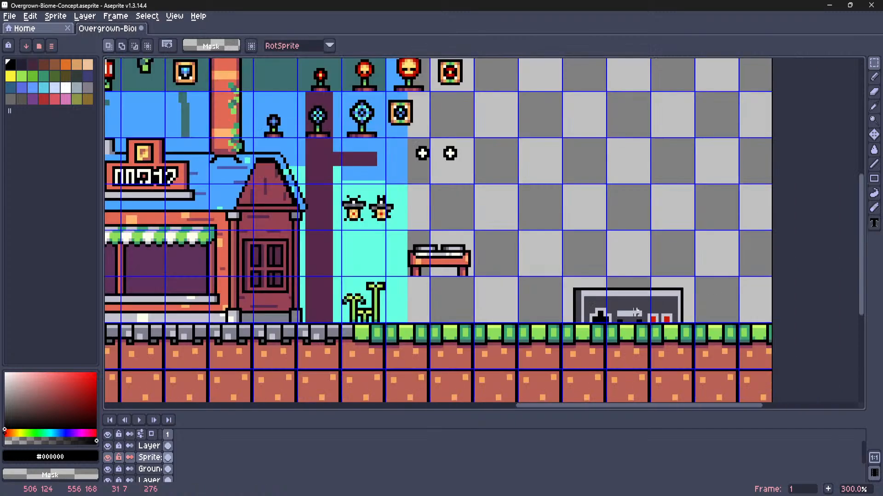
Recolor the centres of both buttons with the light green #8fde5d sampled from the existing artwork
scroll(630, 315, "up", 6)
middle_click_drag(592, 309, 586, 299)
scroll(653, 322, "up", 3)
key("i")
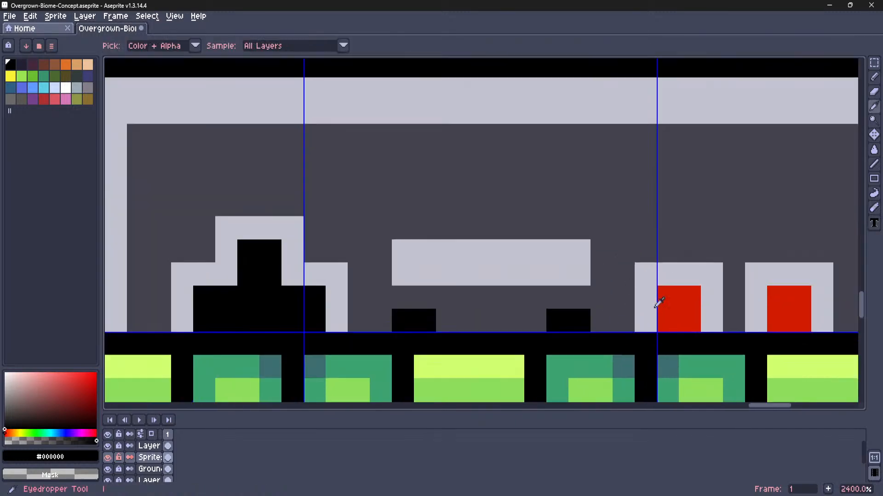
scroll(598, 290, "down", 4)
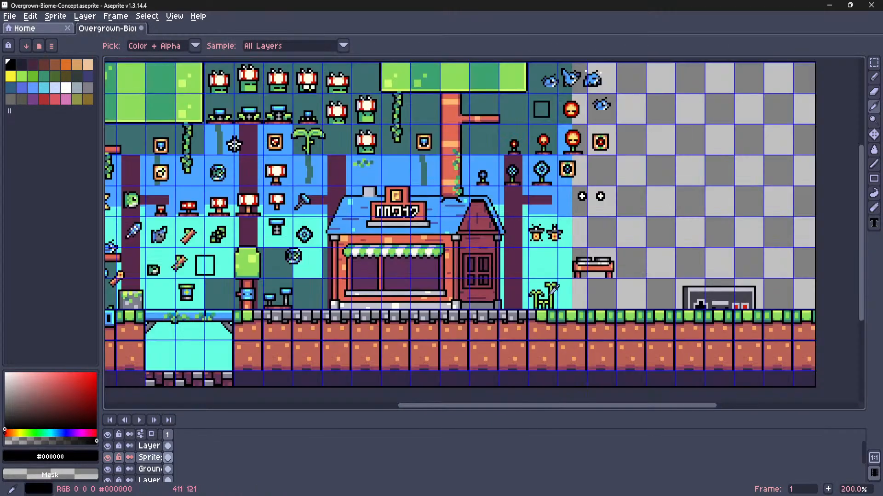
scroll(563, 282, "up", 3)
left_click(562, 283)
scroll(562, 283, "down", 6)
middle_click_drag(690, 294, 399, 274)
scroll(566, 289, "up", 6)
key("l")
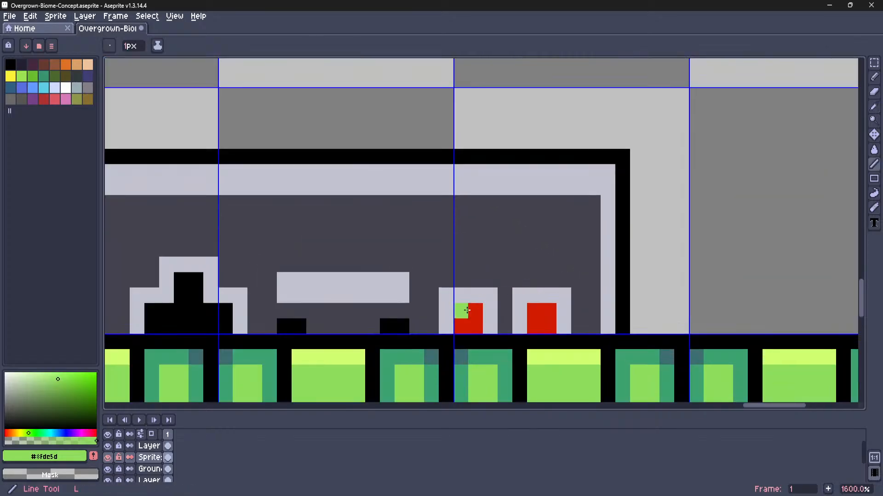
left_click_drag(479, 324, 461, 326)
mouse_move(534, 313)
left_mouse_down()
mouse_move(548, 313)
mouse_move(538, 325)
left_mouse_up()
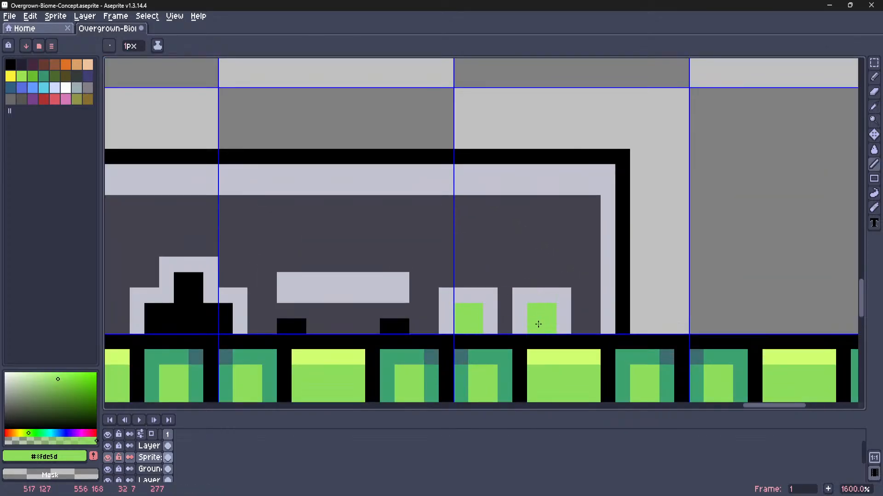
Outline the two buttons with 1 px black lines around the pair and between them
scroll(537, 325, "down", 6)
scroll(501, 330, "up", 6)
left_click(815, 249, "alt")
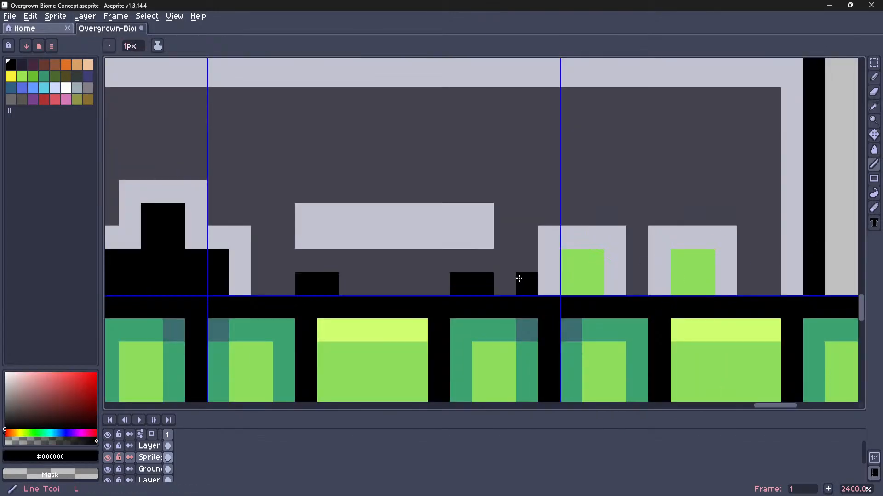
mouse_move(524, 278)
left_mouse_down()
mouse_move(525, 229)
mouse_move(635, 218)
mouse_move(641, 282)
left_mouse_up()
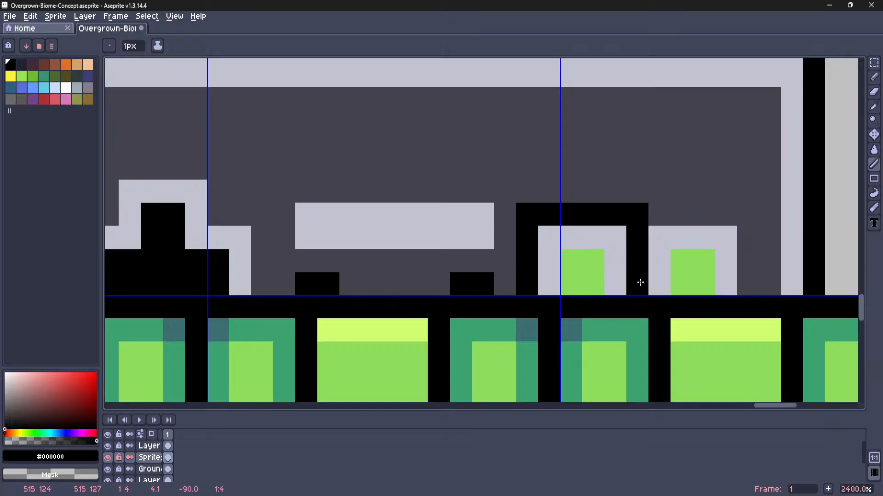
mouse_move(641, 211)
left_mouse_down()
mouse_move(738, 221)
mouse_move(745, 285)
left_mouse_up()
scroll(744, 285, "down", 6)
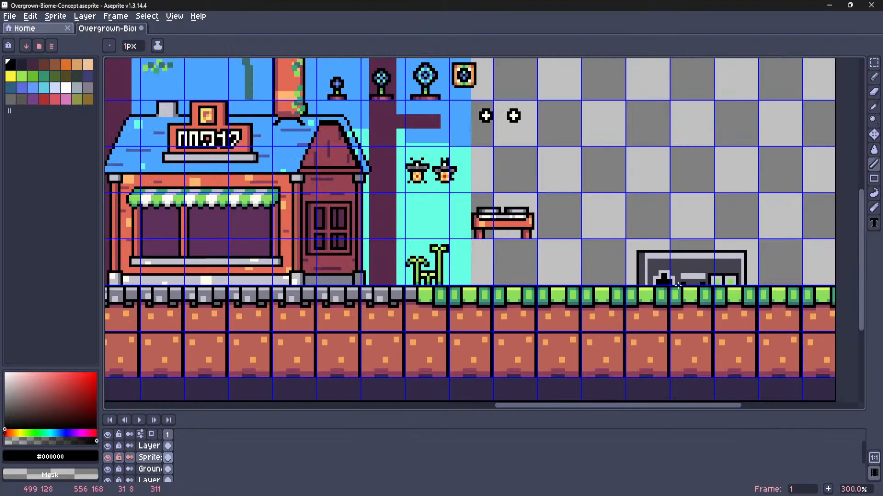
scroll(629, 300, "up", 7)
key("m")
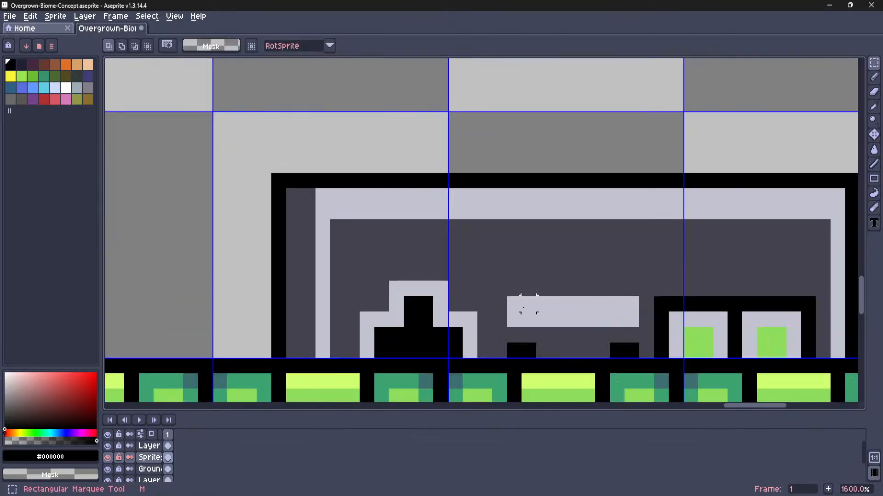
Fill the two bottom-centre pixels of the black D-pad with the light grey #c2c2d1 sampled from the casing
scroll(558, 171, "down", 5)
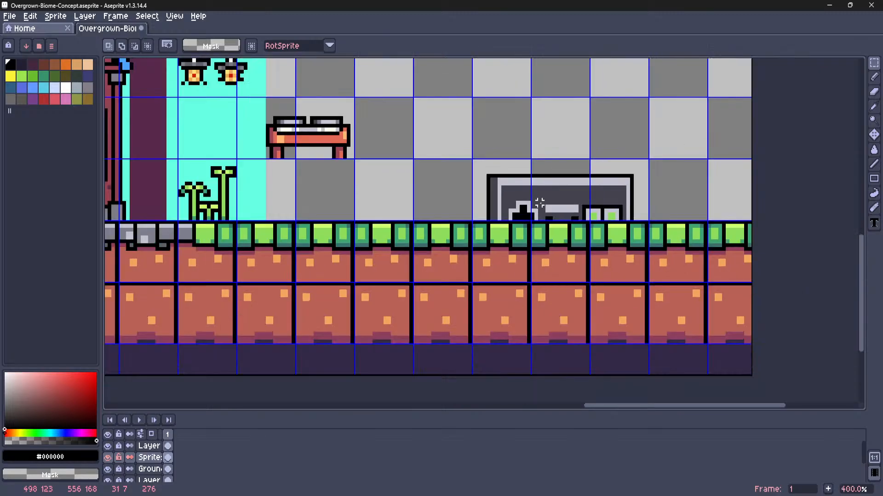
scroll(534, 212, "up", 5)
key("i")
left_click(509, 141)
key("l")
left_click(511, 272)
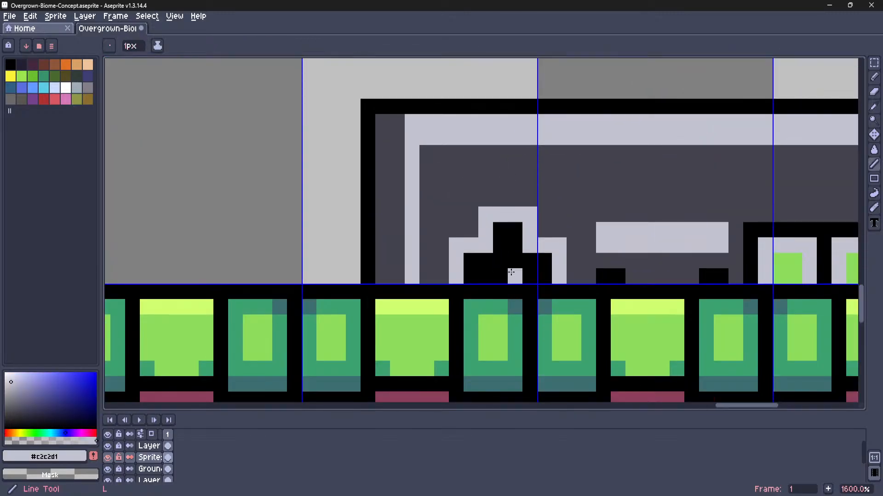
scroll(508, 220, "down", 5)
key("m")
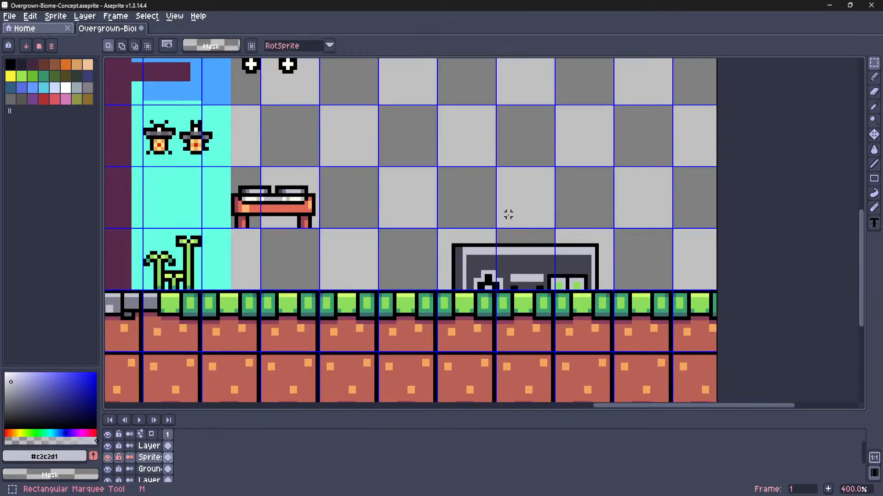
scroll(510, 220, "down", 2)
scroll(513, 218, "up", 2)
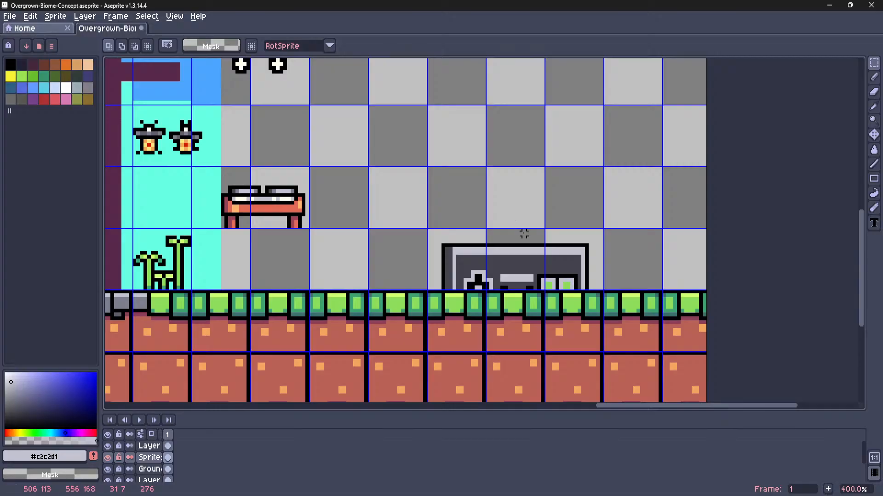
Shade both light green buttons with diagonal pixels of the dark green #3ca370 sampled from the grass, forming a checker pattern
scroll(524, 234, "up", 7)
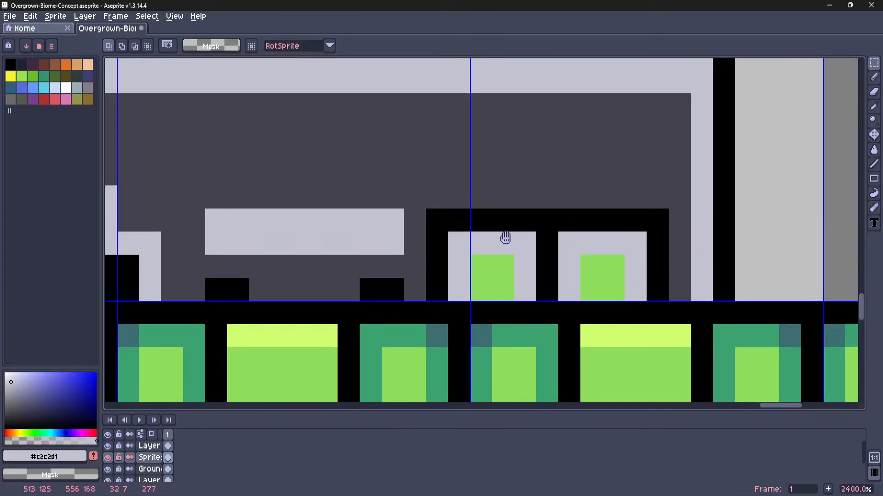
key("i")
left_click(502, 271)
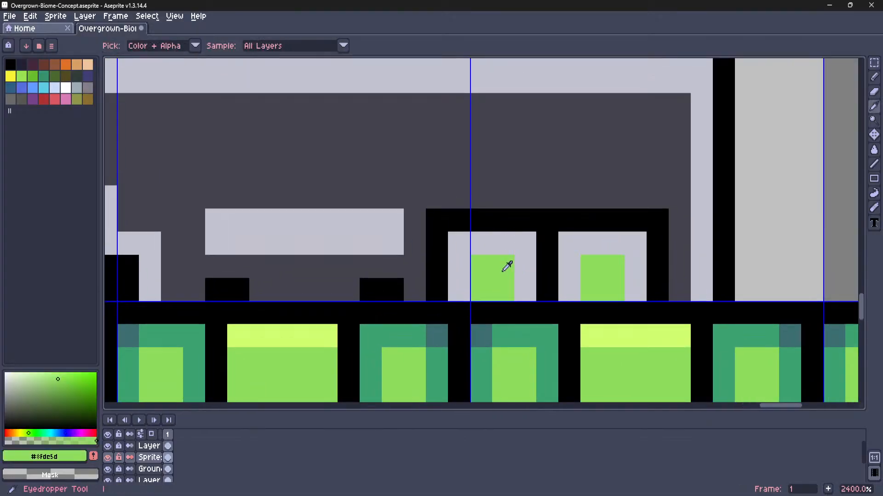
left_click(518, 331)
key("l")
left_click_drag(481, 289, 503, 266)
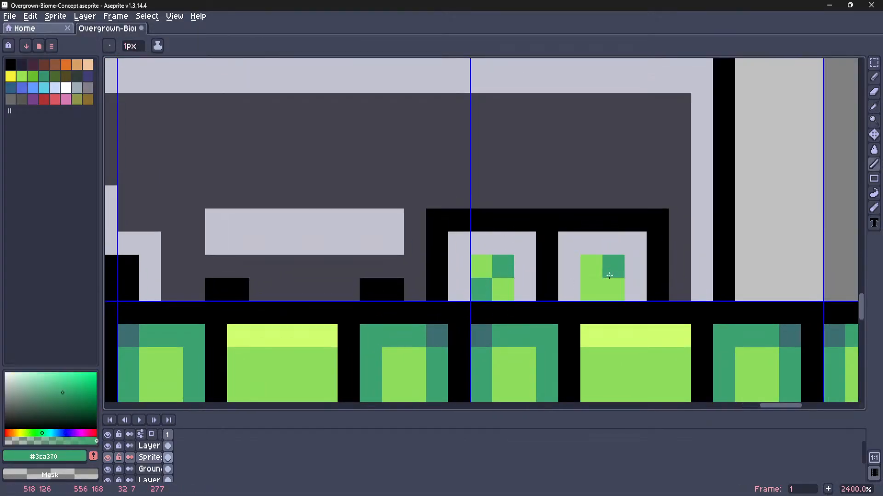
left_click(591, 289)
scroll(524, 216, "down", 9)
key("m")
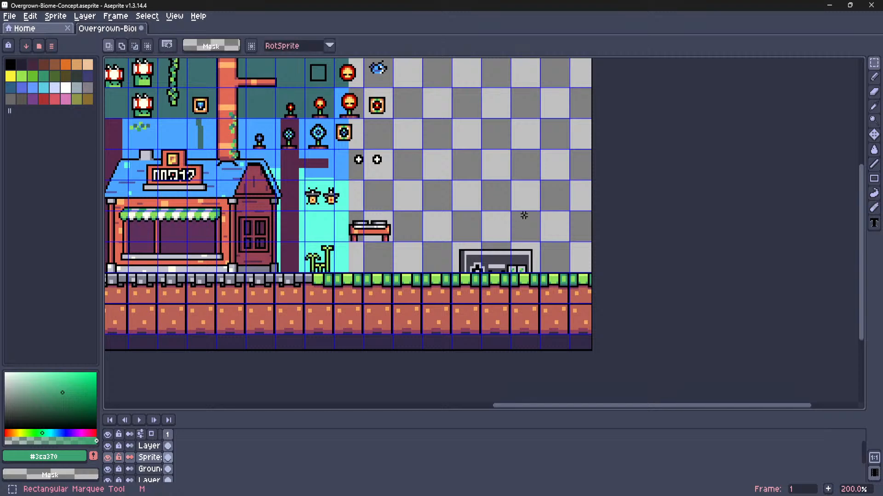
Paint over the black outlines around and between the two buttons with the dark grey casing color #43434f
scroll(524, 216, "up", 7)
left_click_drag(475, 258, 475, 306)
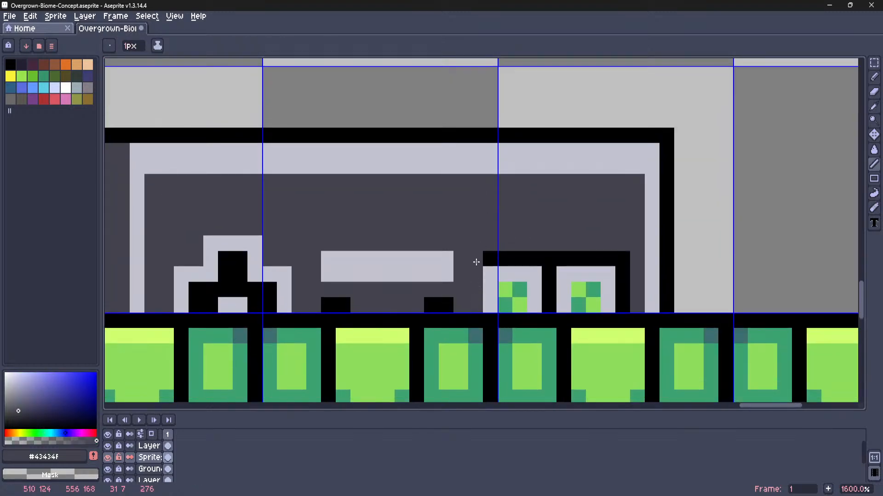
mouse_move(550, 258)
left_mouse_down()
mouse_move(607, 258)
mouse_move(623, 303)
left_mouse_up()
mouse_move(550, 243)
left_mouse_down()
mouse_move(550, 321)
mouse_move(489, 254)
left_mouse_up()
key("v")
key("ctrl+z")
key("ctrl+z")
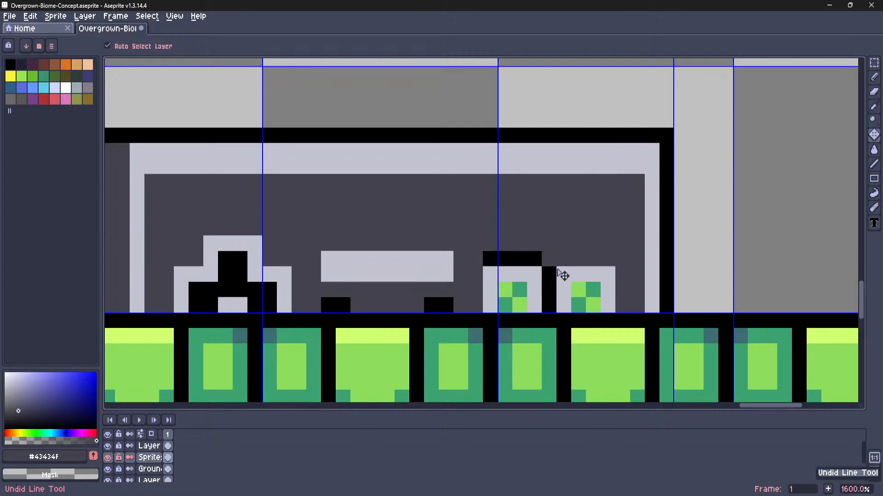
key("i")
key("l")
mouse_move(479, 258)
left_mouse_down()
mouse_move(532, 259)
mouse_move(549, 282)
mouse_move(549, 307)
left_mouse_up()
scroll(537, 276, "down", 9)
key("m")
scroll(539, 276, "up", 2)
scroll(531, 243, "up", 1)
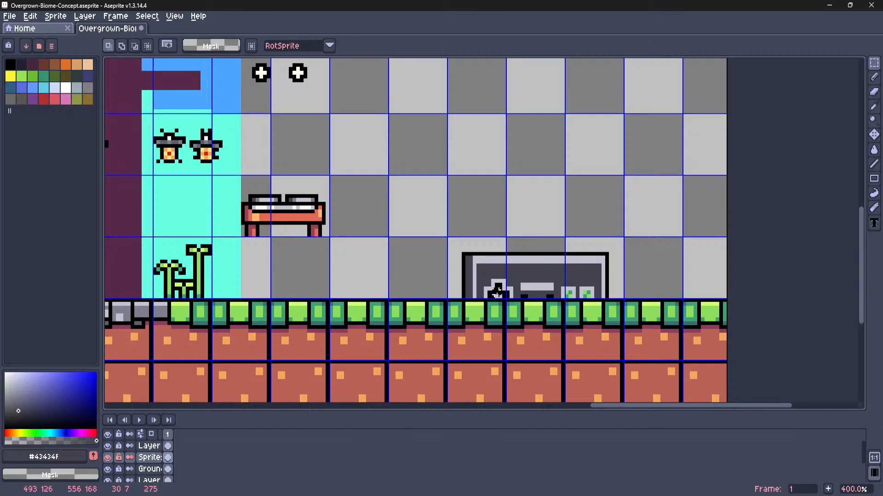
scroll(498, 290, "up", 5)
key("i")
left_click(475, 239)
scroll(475, 239, "down", 9)
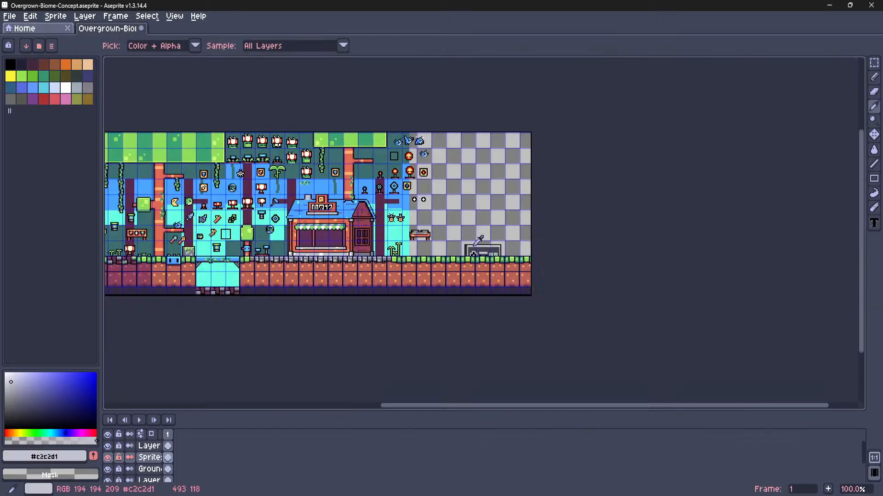
middle_click_drag(457, 232, 495, 241)
key("m")
scroll(439, 235, "up", 2)
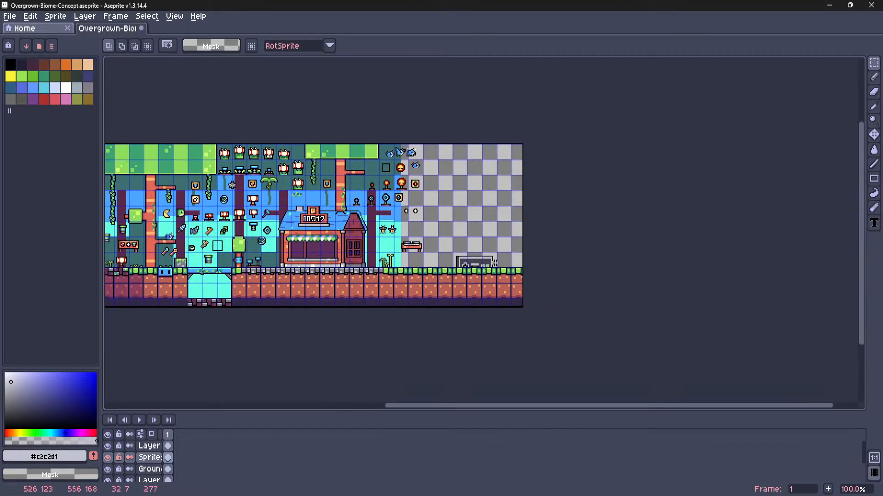
middle_click_drag(439, 235, 490, 245)
scroll(498, 251, "up", 1)
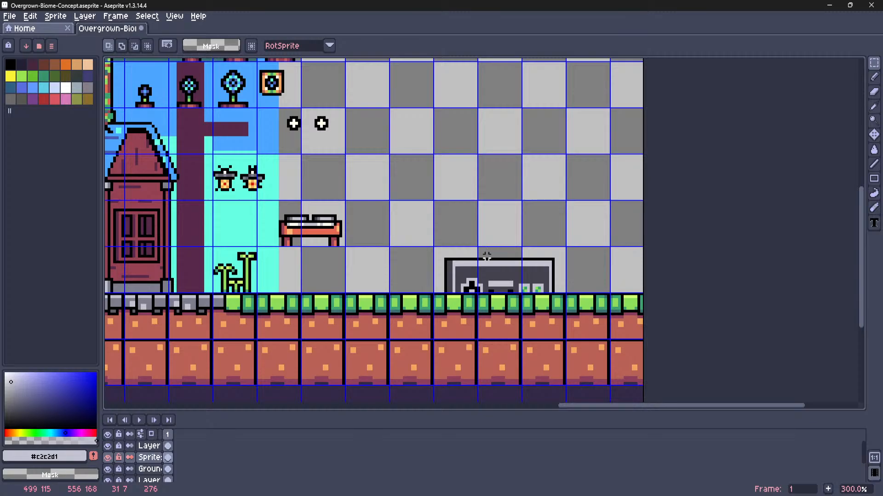
scroll(487, 257, "up", 5)
key("i")
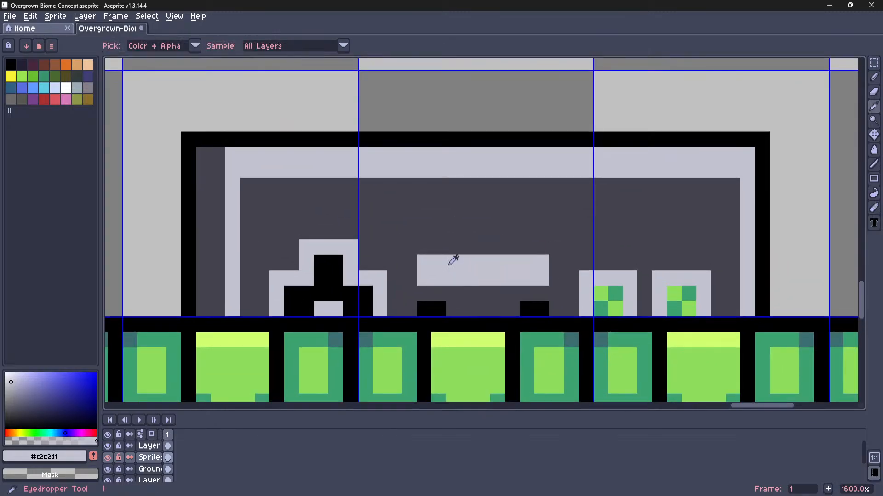
key("l")
left_click_drag(423, 247, 558, 242)
key("ctrl+z")
Extend the light grey bar between the D-pad and buttons upward by one pixel row in #c2c2d1
scroll(570, 291, "up", 1)
key("i")
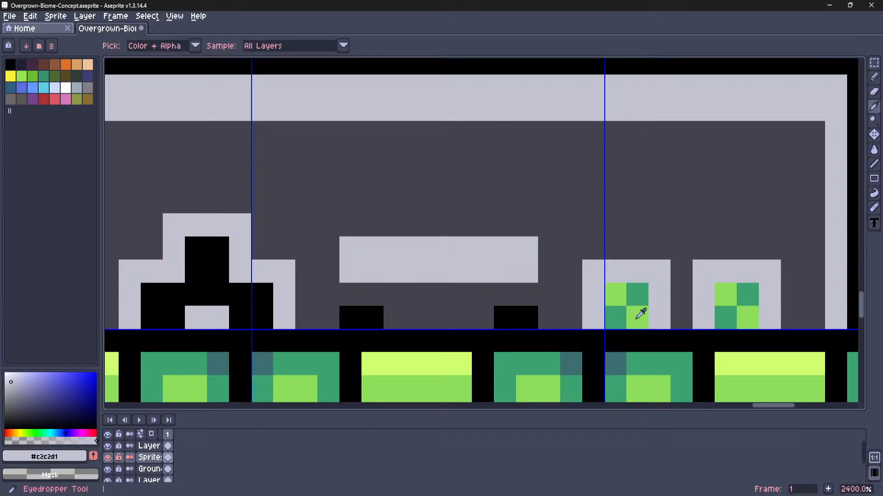
left_click(641, 314)
key("l")
key("i")
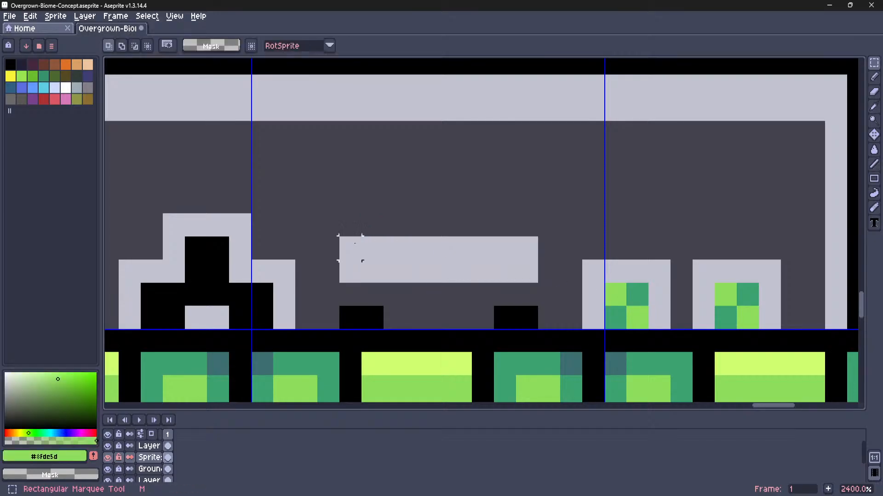
left_click(350, 248)
key("l")
left_click_drag(350, 226, 528, 225)
left_click(571, 271)
key("ctrl+z")
Draw two separate 2 px wide light green #8fde5d marks in the middle row of the light grey bar
key("i")
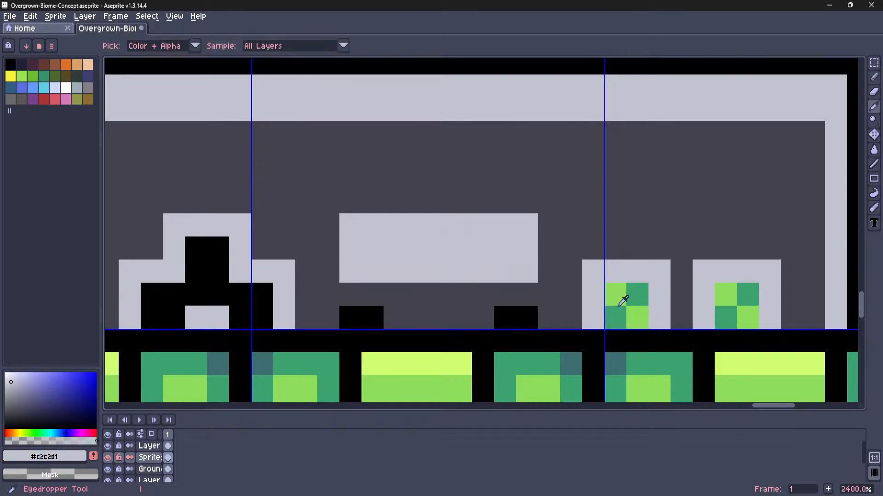
left_click(617, 296)
key("l")
left_click(355, 256)
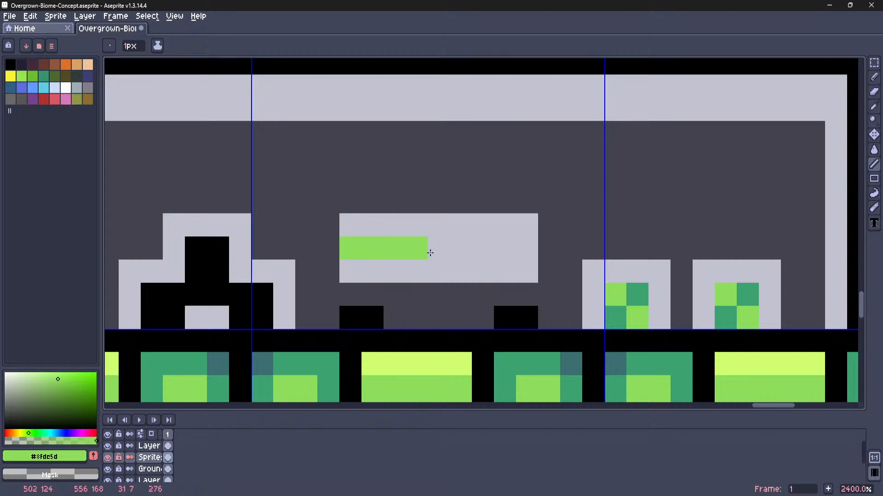
key("i")
left_click(397, 225)
key("l")
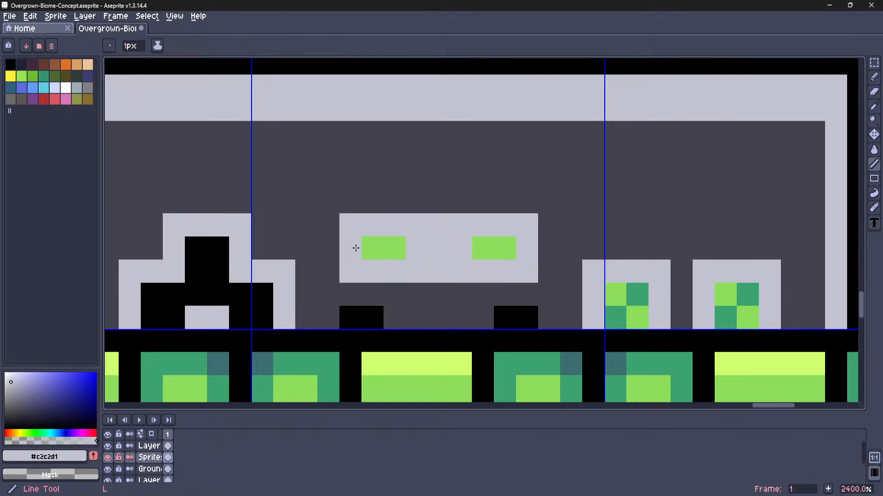
scroll(368, 230, "down", 7)
key("m")
scroll(387, 161, "down", 3)
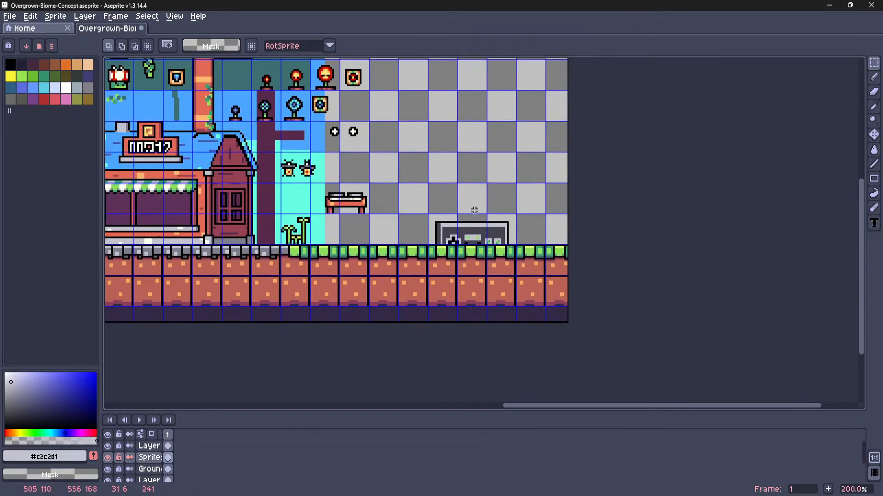
Try a raised tab on the controller's top edge above the D-pad, filled light grey and outlined in black
scroll(472, 210, "up", 8)
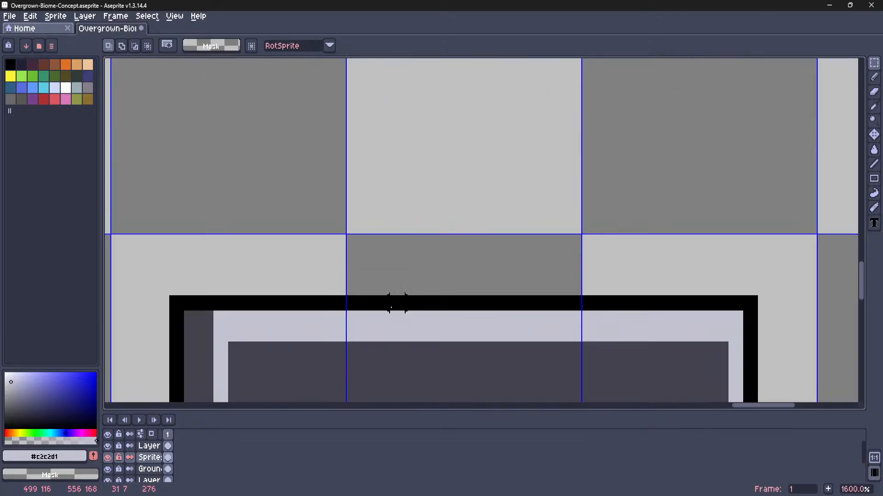
middle_click_drag(397, 303, 464, 244)
key("l")
left_click_drag(423, 224, 417, 206)
left_click(516, 220, "alt")
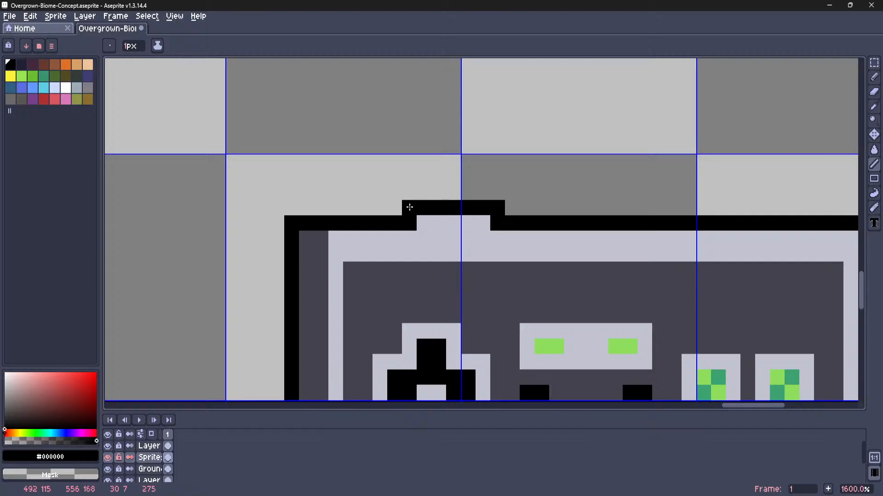
scroll(409, 207, "down", 7)
scroll(458, 260, "up", 6)
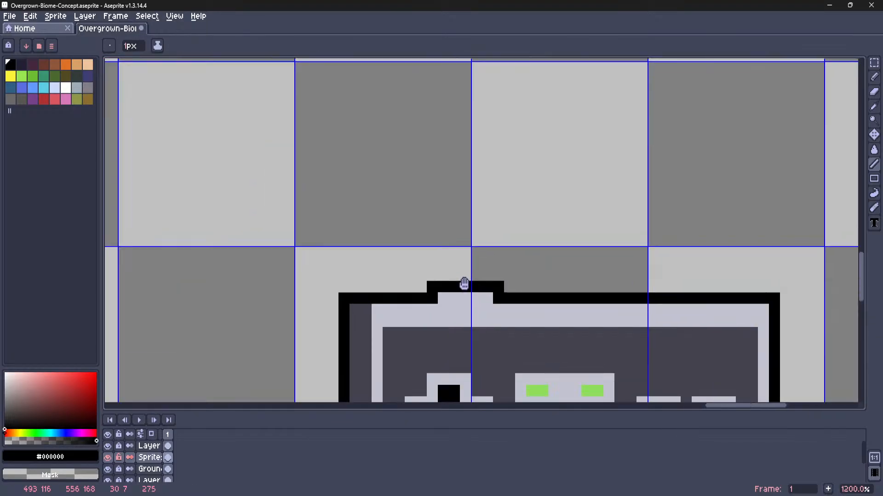
key("alt")
key("alt")
left_click(414, 288, "alt")
left_click(460, 295)
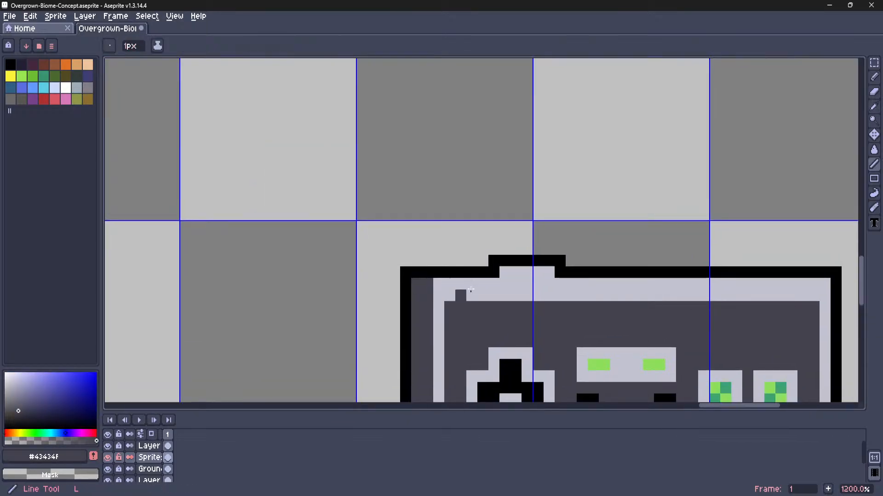
Undo the raised tab and redraw the straight black top edge where it stood
scroll(493, 267, "down", 5)
scroll(528, 241, "up", 2)
key("alt")
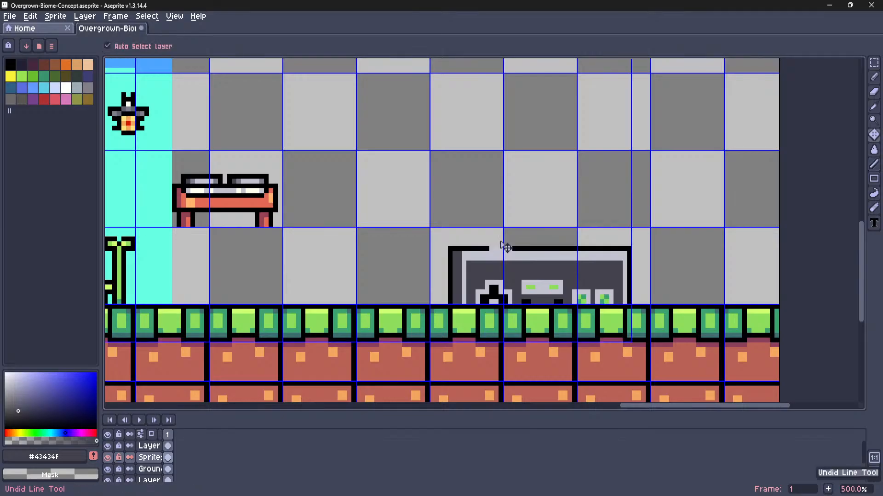
scroll(529, 241, "up", 2)
left_click(526, 245, "alt")
left_click_drag(510, 250, 453, 249)
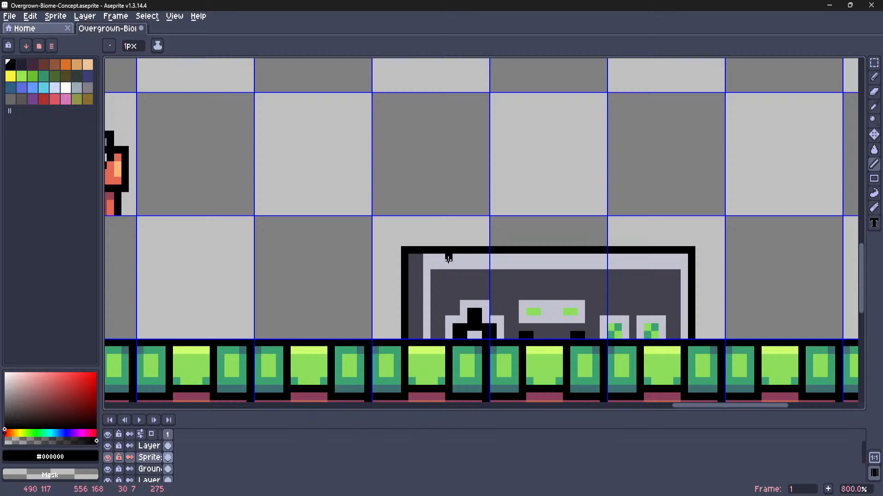
Try a raised tab above the light grey bar with a 5 px wide dark grey #43434f fill and a black outline
key("m")
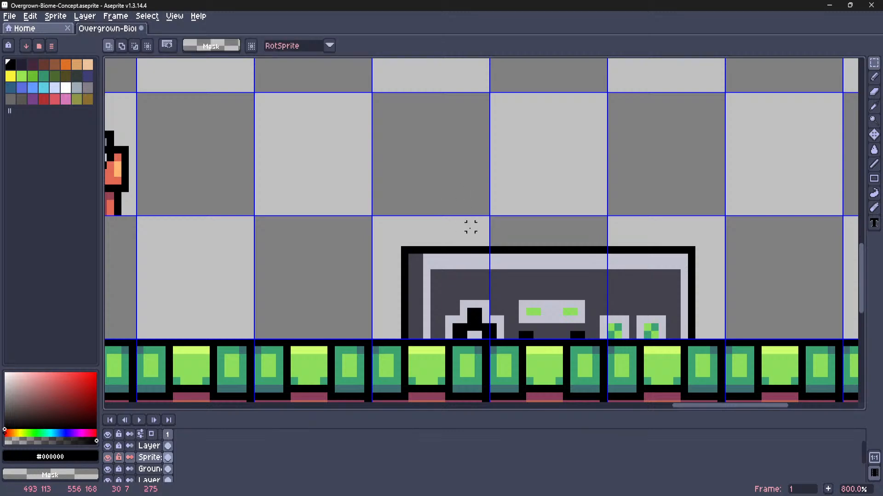
key("i")
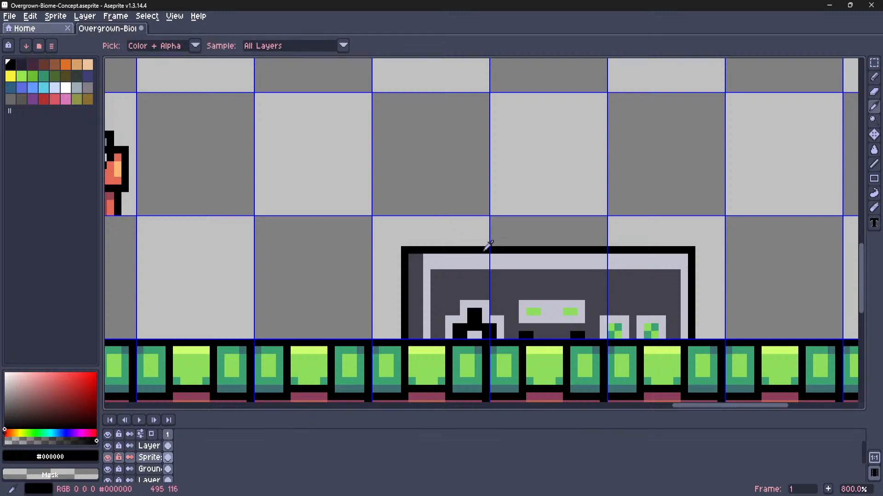
key("l")
left_click(482, 276, "alt")
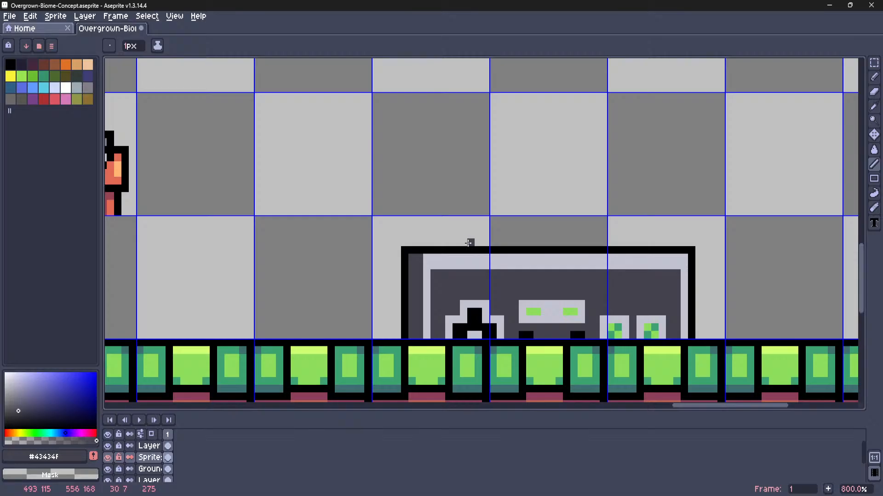
scroll(448, 245, "down", 5)
key("m")
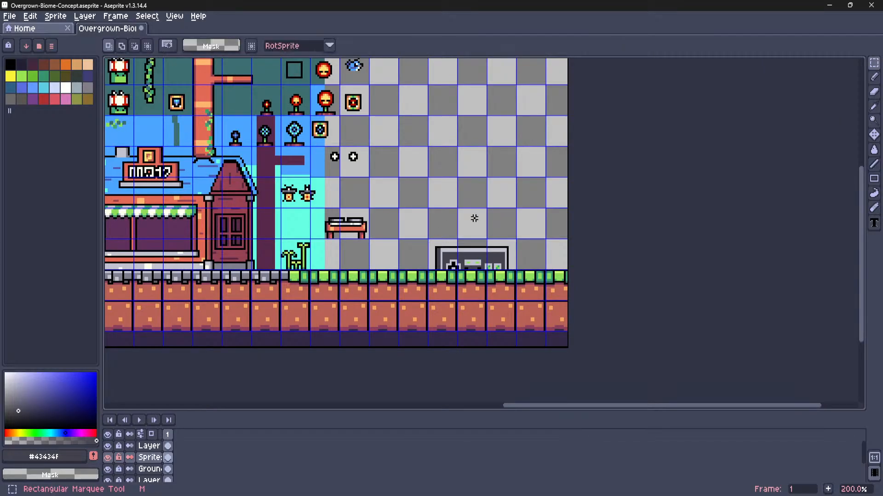
scroll(474, 224, "up", 8)
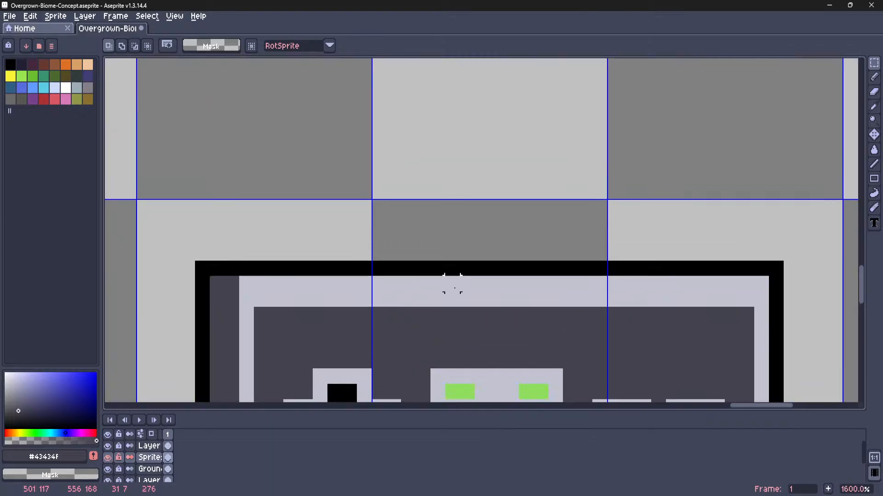
key("i")
key("l")
mouse_move(467, 268)
left_mouse_down()
mouse_move(523, 271)
mouse_move(506, 256)
mouse_move(449, 256)
left_mouse_up()
key("i")
left_click(538, 267)
key("l")
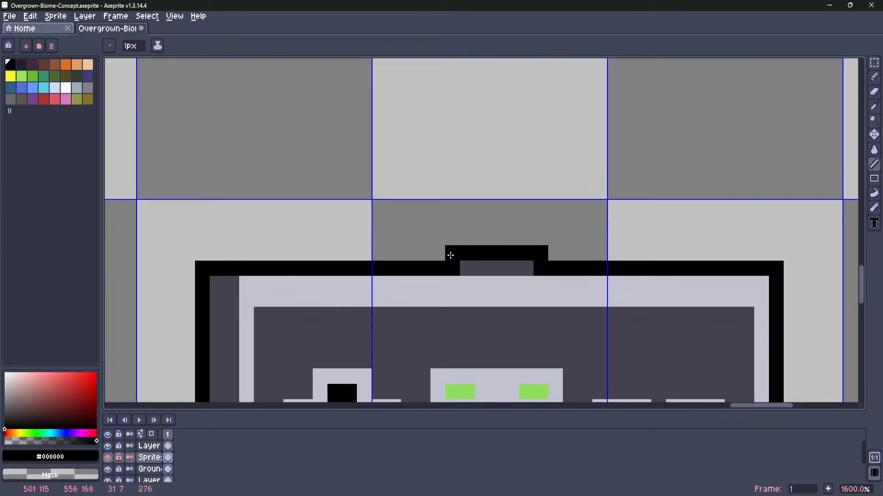
scroll(448, 258, "down", 8)
scroll(432, 265, "up", 6)
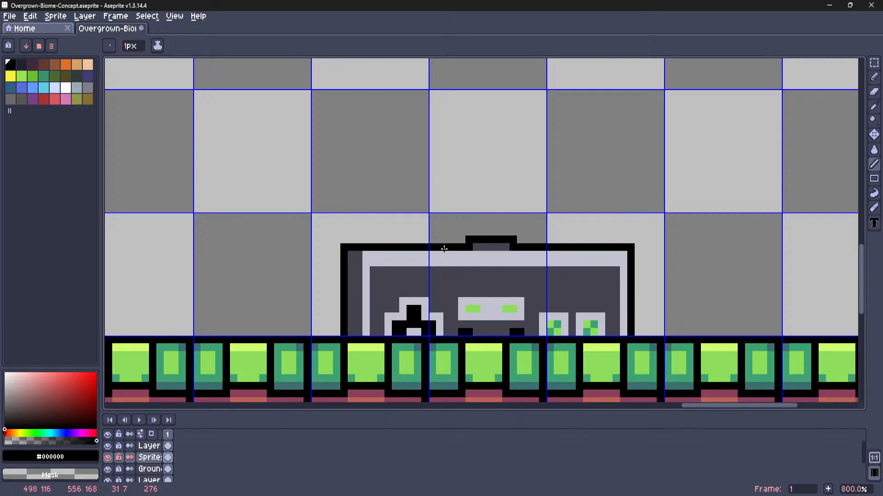
Redraw the black top edge across the dark grey tab and delete the part protruding above it
key("l")
left_click_drag(451, 247, 524, 248)
key("m")
left_click_drag(535, 217, 444, 241)
key("Delete")
scroll(473, 221, "down", 4)
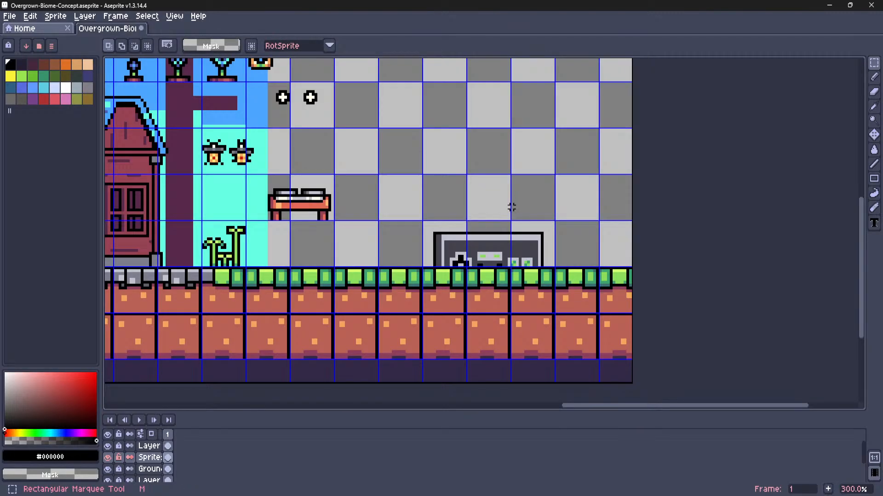
Draw a 1 px thick light grey #c2c2d1 line above the controller's centre bar, matching the bar's width
scroll(473, 219, "up", 3)
scroll(510, 294, "up", 4)
key("i")
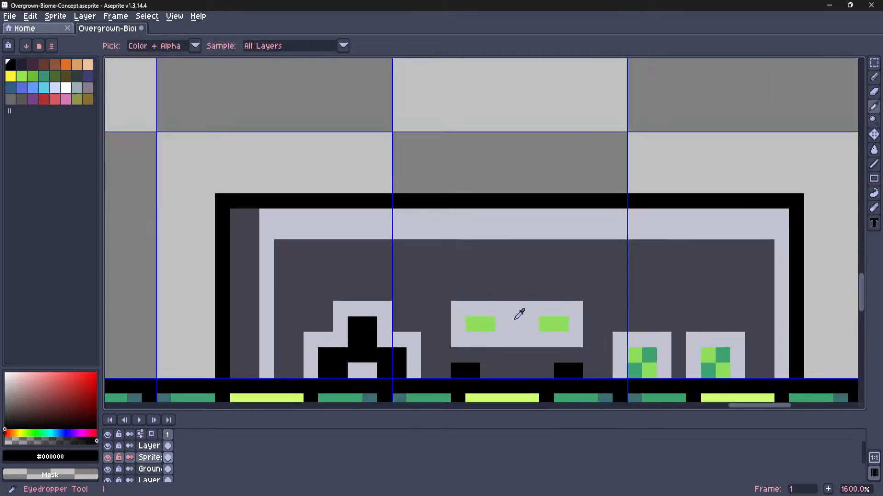
left_click(520, 313)
key("l")
left_click_drag(457, 262, 580, 264)
key("m")
scroll(558, 207, "down", 6)
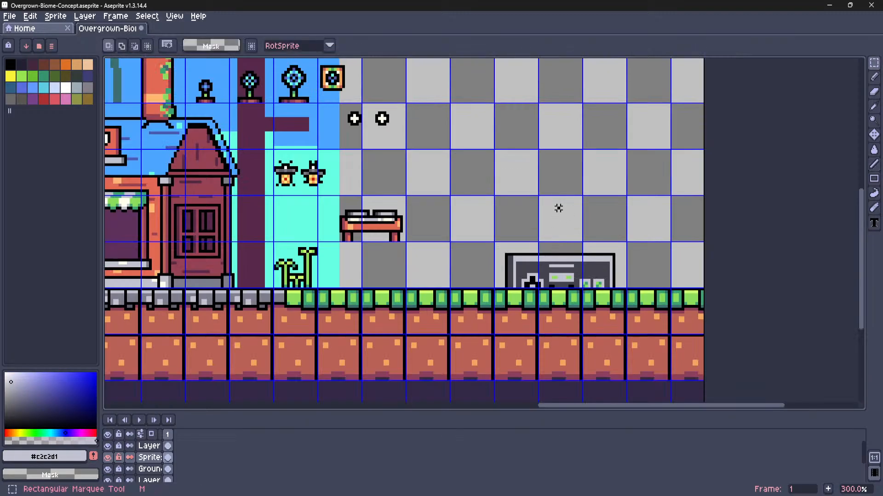
Try recolouring the dark green lower-left pixel of both buttons with light green #8fde5d
mouse_move(558, 207)
middle_mouse_down()
mouse_move(475, 219)
mouse_move(473, 229)
middle_mouse_up()
scroll(473, 229, "up", 4)
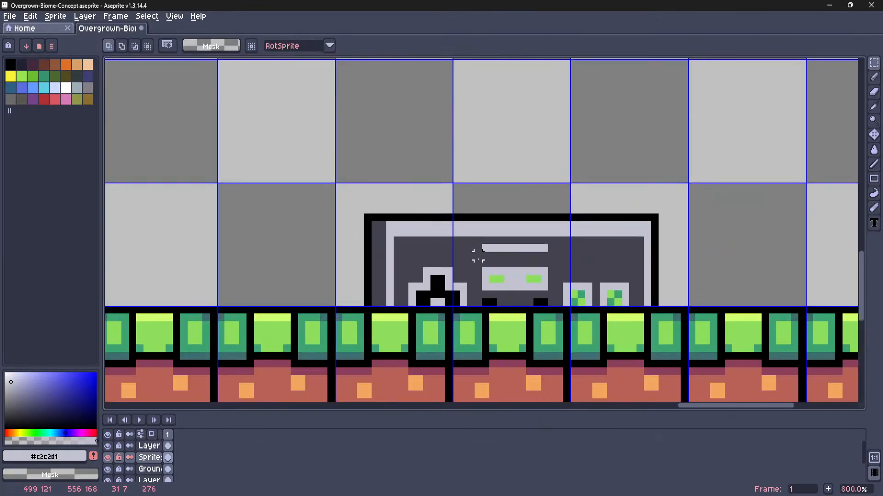
scroll(478, 256, "up", 2)
middle_click_drag(473, 250, 436, 242)
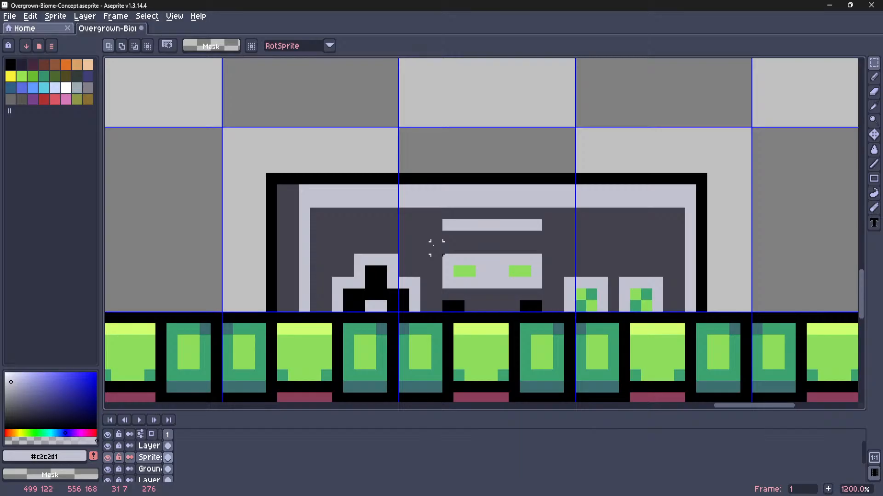
middle_click_drag(526, 258, 473, 256)
scroll(548, 310, "up", 2)
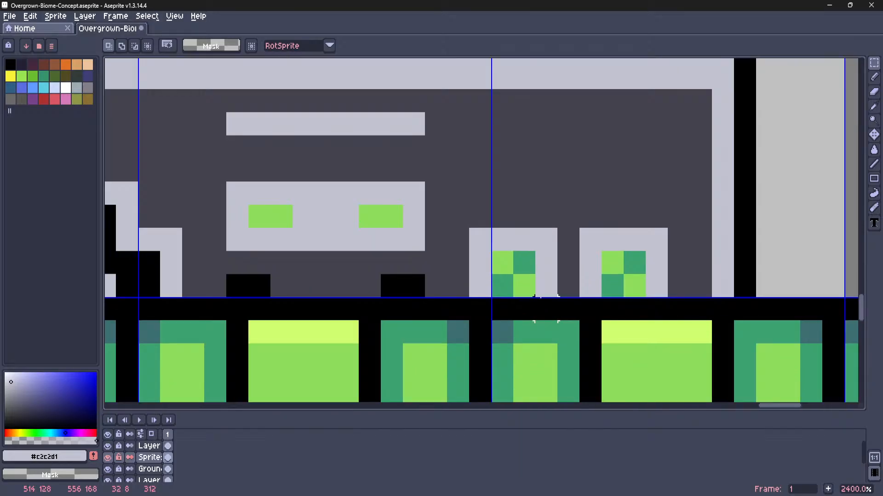
middle_click_drag(541, 301, 512, 321)
scroll(511, 320, "up", 1)
key("i")
left_click(465, 280)
key("l")
left_click(465, 303)
left_click(615, 306)
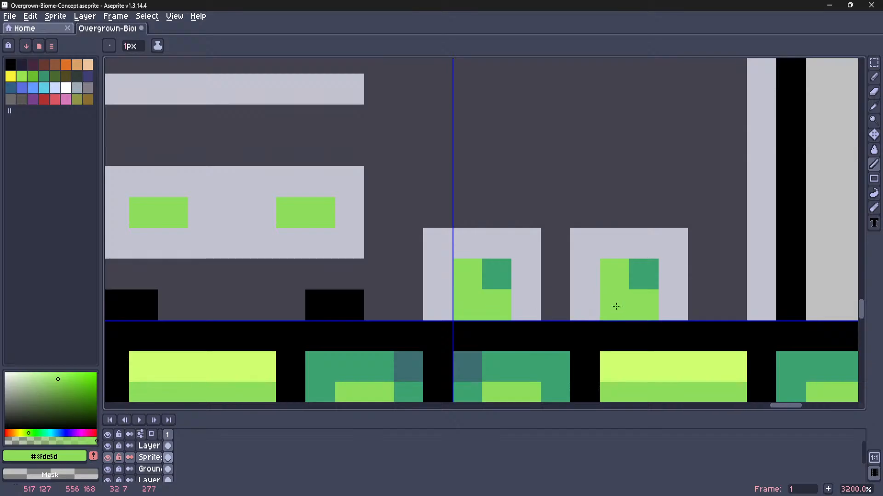
key("ctrl+z")
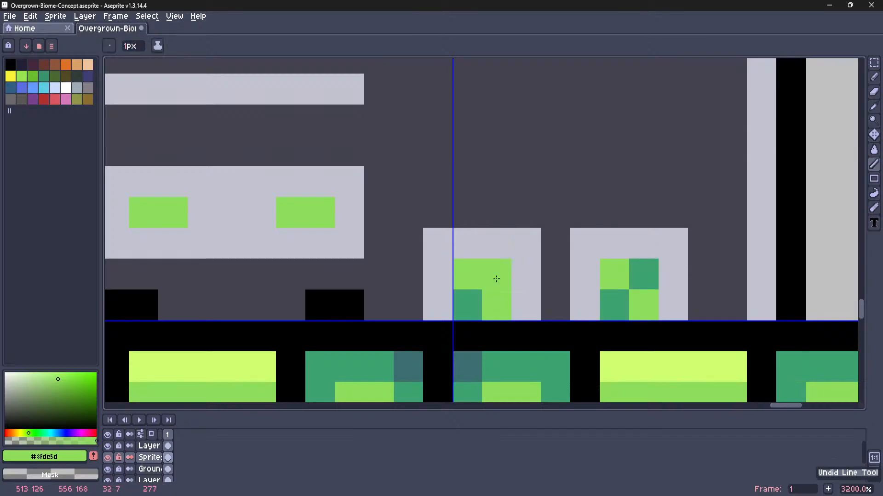
Recolour both buttons so the left column is dark green and the right column light green #8fde5d
left_click(496, 280)
key("i")
left_click(465, 287)
key("l")
left_click(467, 274)
left_click(614, 274)
left_click(644, 305, "alt")
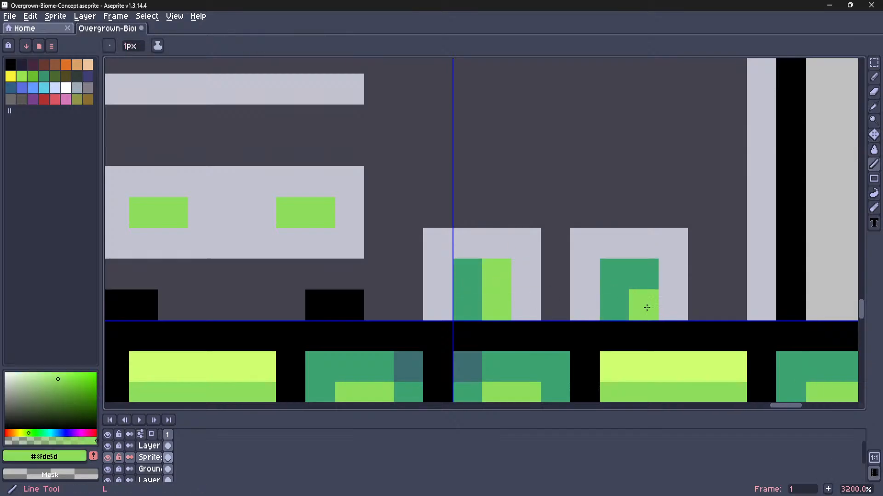
left_click(644, 275)
scroll(609, 278, "down", 6)
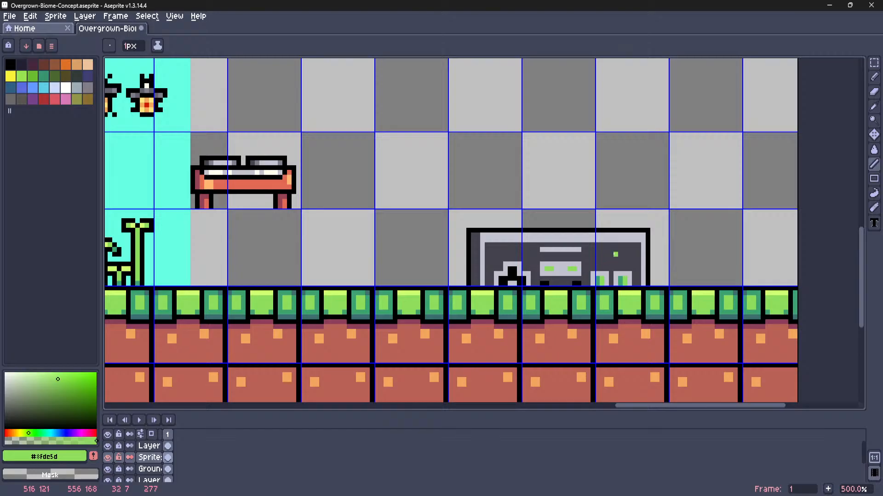
Widen both green buttons and their light grey frames by one pixel, making each light green area two pixels wide
key("m")
scroll(589, 278, "up", 7)
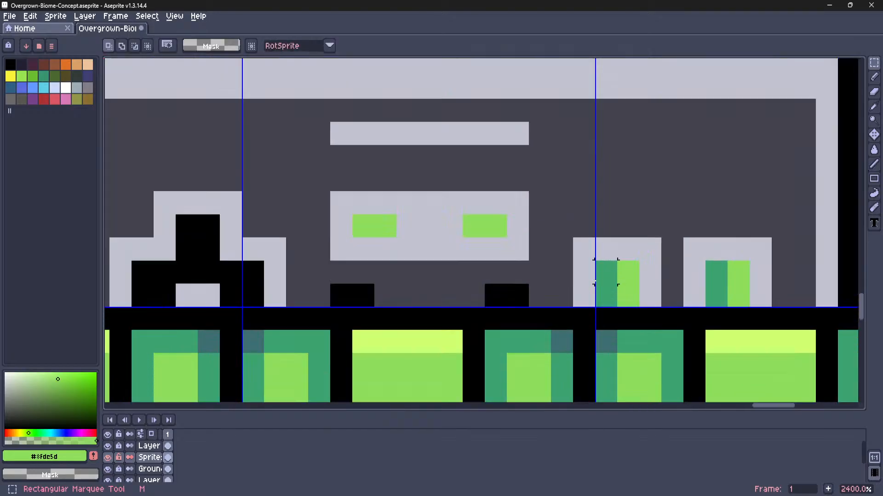
left_click_drag(584, 251, 628, 294)
key("ctrl+z")
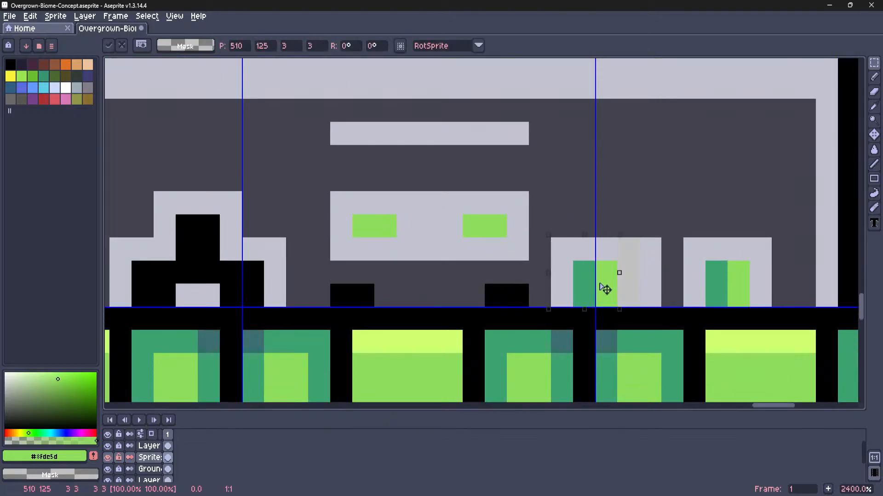
key("i")
left_click(607, 244)
key("b")
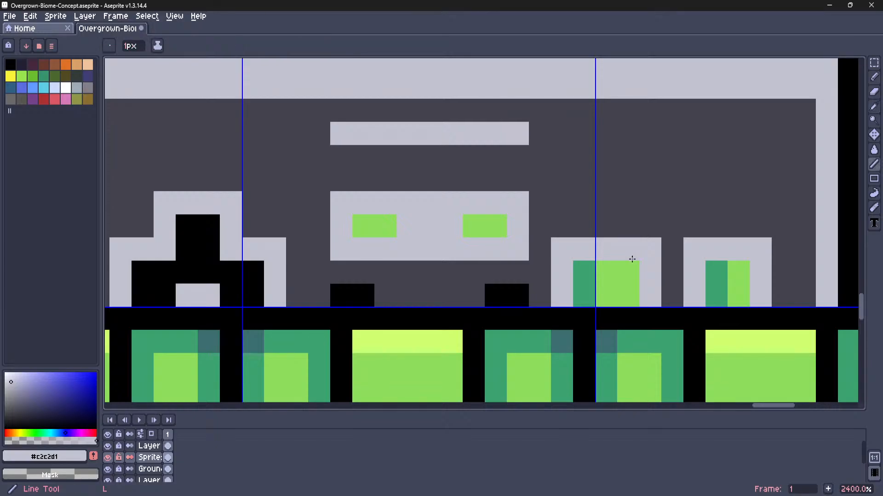
scroll(611, 251, "down", 9)
scroll(628, 263, "up", 7)
key("m")
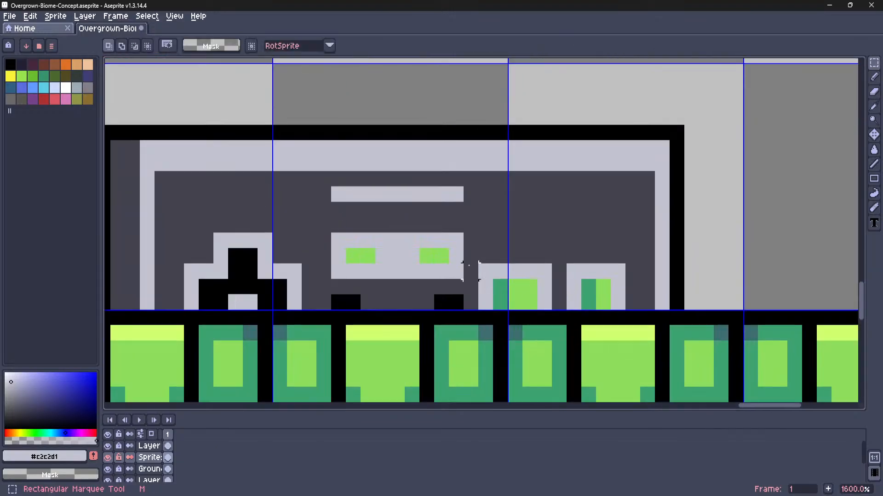
left_click_drag(476, 263, 617, 296)
scroll(603, 275, "down", 8)
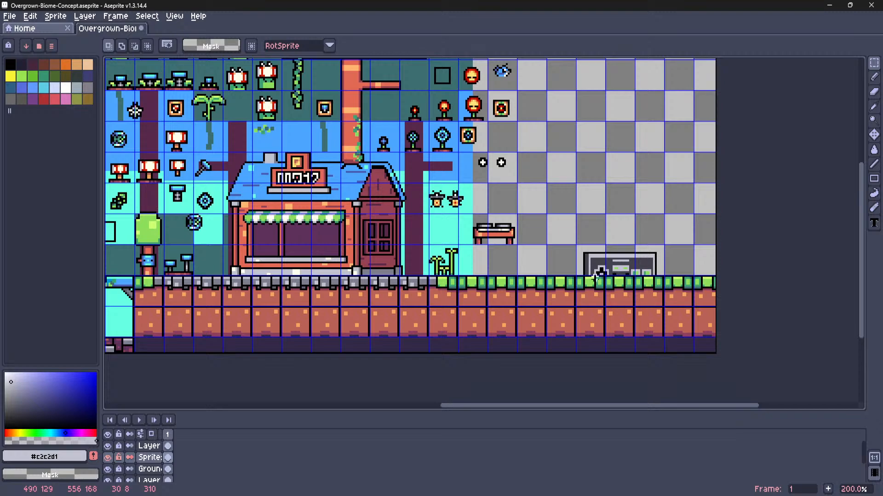
scroll(595, 276, "up", 7)
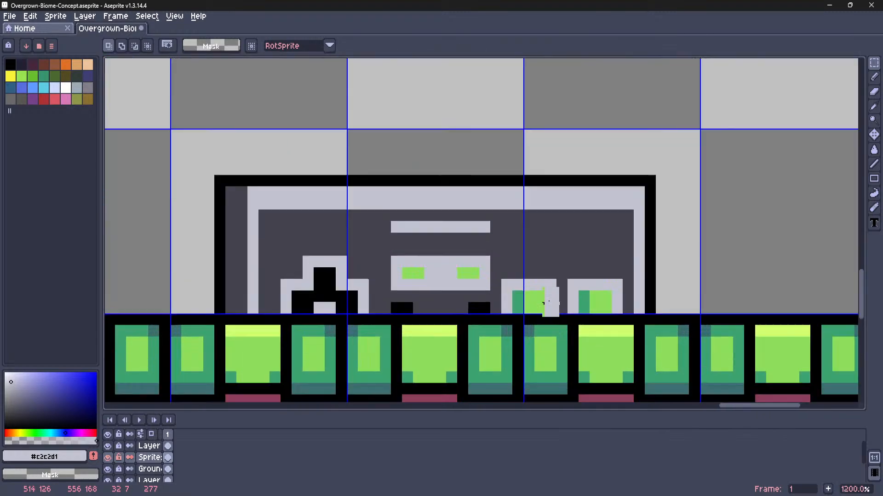
Replace the light grey frames around both green buttons with 1 px black outlines
scroll(548, 302, "up", 3)
key("i")
left_click(446, 332)
key("l")
left_click_drag(468, 314, 466, 268)
left_click_drag(466, 267, 554, 267)
left_click_drag(554, 268, 597, 269)
left_click_drag(597, 268, 683, 313)
scroll(678, 304, "down", 7)
key("m")
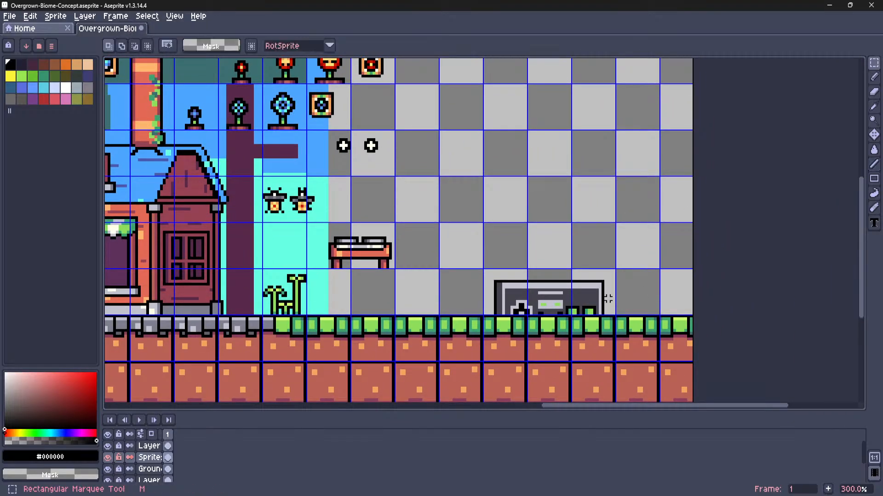
Draw a shared light grey #c2c2d1 frame around the two black-outlined buttons, extending it to the controller's right border
scroll(605, 299, "up", 7)
left_click_drag(450, 335, 592, 364)
key("ctrl+d")
key("i")
left_click(624, 333)
key("l")
left_click_drag(521, 364, 520, 317)
left_click_drag(520, 317, 455, 314)
left_click_drag(531, 319, 609, 317)
left_click_drag(609, 317, 609, 363)
left_click_drag(432, 317, 435, 355)
scroll(435, 355, "down", 6)
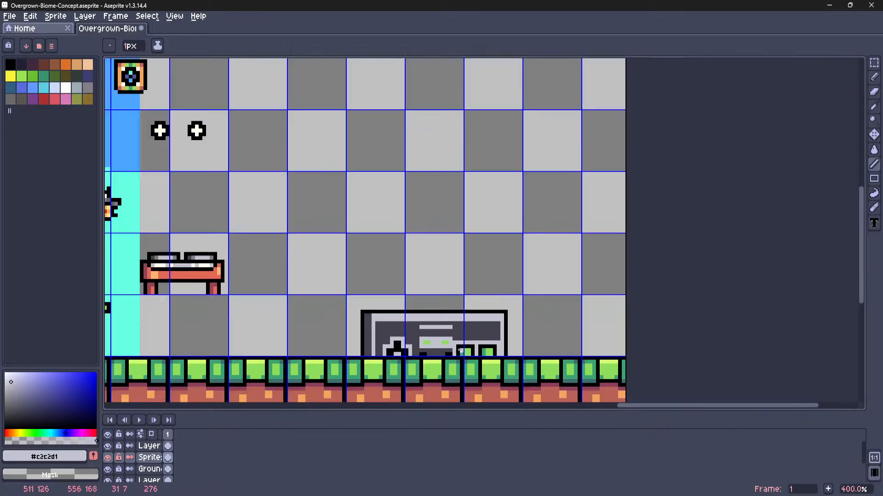
Narrow both outlined buttons by one pixel by shifting their left parts one pixel to the right
scroll(430, 298, "up", 1)
scroll(427, 282, "up", 6)
key("m")
mouse_move(405, 266)
left_mouse_down()
mouse_move(397, 265)
mouse_move(453, 327)
left_mouse_up()
key("ctrl+d")
left_click_drag(434, 316, 452, 315)
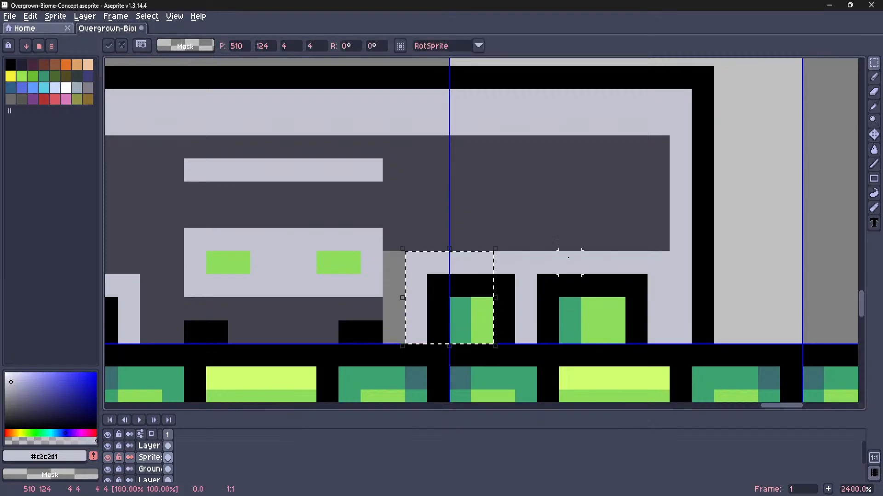
left_click_drag(549, 263, 590, 330)
left_click_drag(578, 317, 599, 315)
key("ctrl+d")
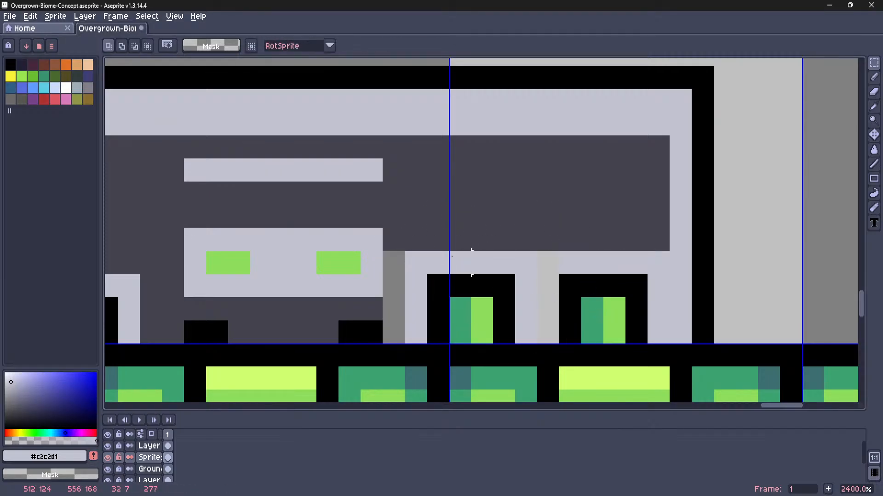
Fill the empty column left of the button frame with dark grey #43434f and the gap between the buttons with light grey #c2c2d1
key("i")
left_click(400, 237)
key("b")
left_click_drag(393, 255, 394, 330)
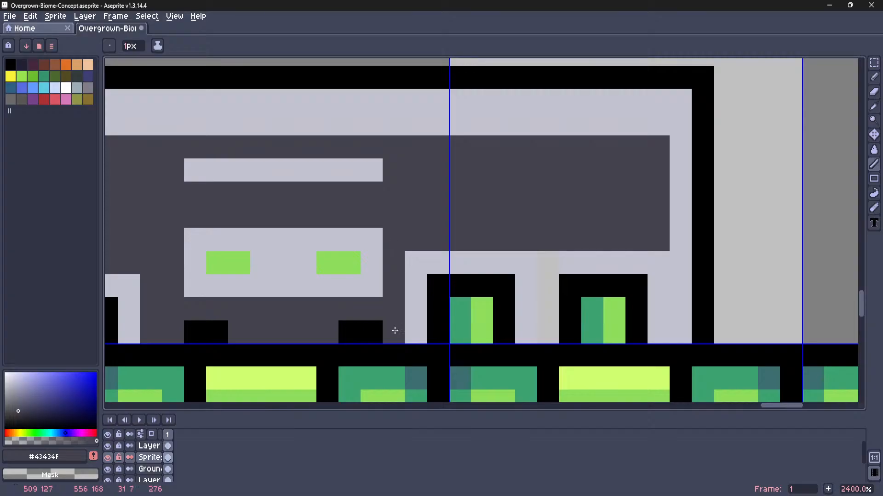
scroll(394, 330, "down", 9)
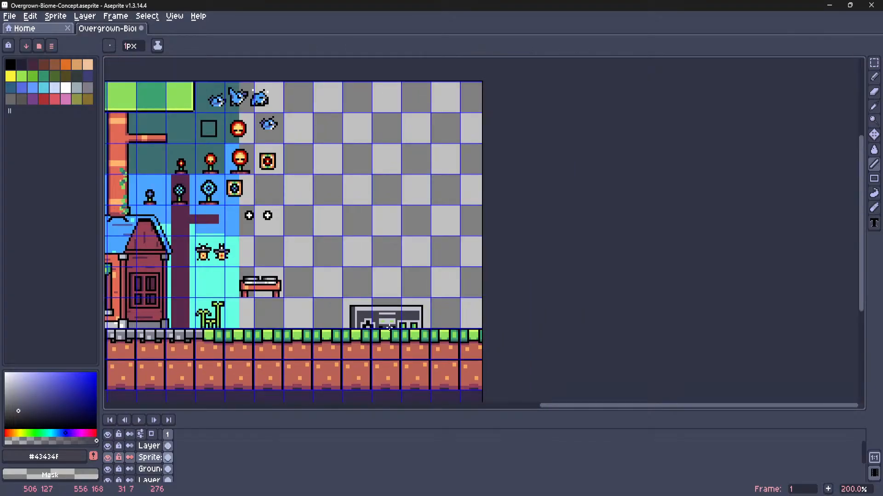
scroll(383, 329, "up", 2)
middle_click_drag(383, 329, 487, 324)
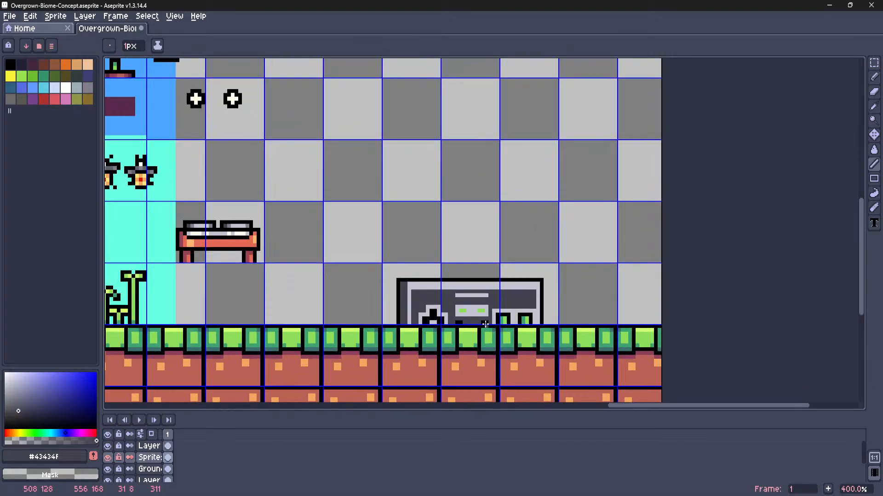
scroll(516, 322, "up", 8)
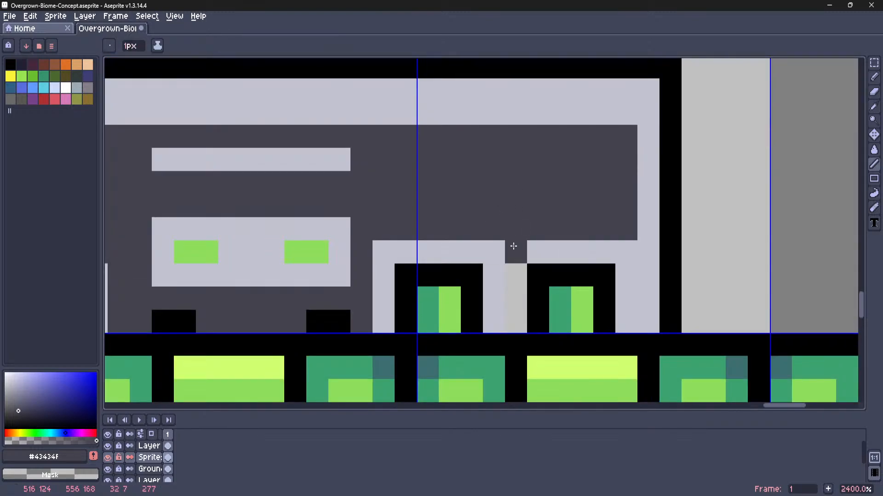
left_click(494, 246, "alt")
scroll(491, 251, "down", 5)
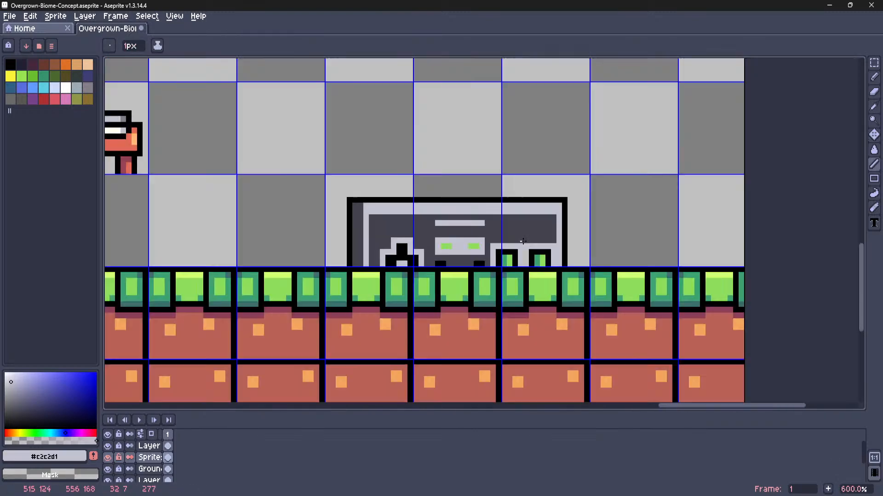
key("m")
scroll(495, 244, "down", 4)
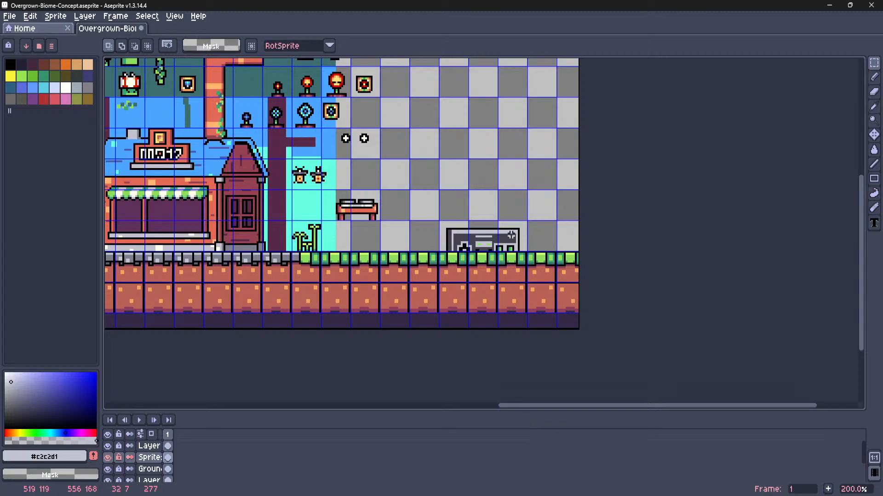
Separate the light grey button frame from the controller's right border with a 1 px dark grey #43434f column
scroll(512, 236, "up", 8)
mouse_move(518, 285)
left_mouse_down()
mouse_move(579, 345)
mouse_move(595, 342)
mouse_move(573, 335)
left_mouse_up()
key("ctrl+d")
left_click(570, 261, "alt")
key("l")
left_click_drag(600, 274, 601, 332)
scroll(600, 331, "down", 7)
Recolour both buttons so the upper row is light green #8fde5d and the lower row dark green #3ca370
key("m")
scroll(548, 287, "up", 2)
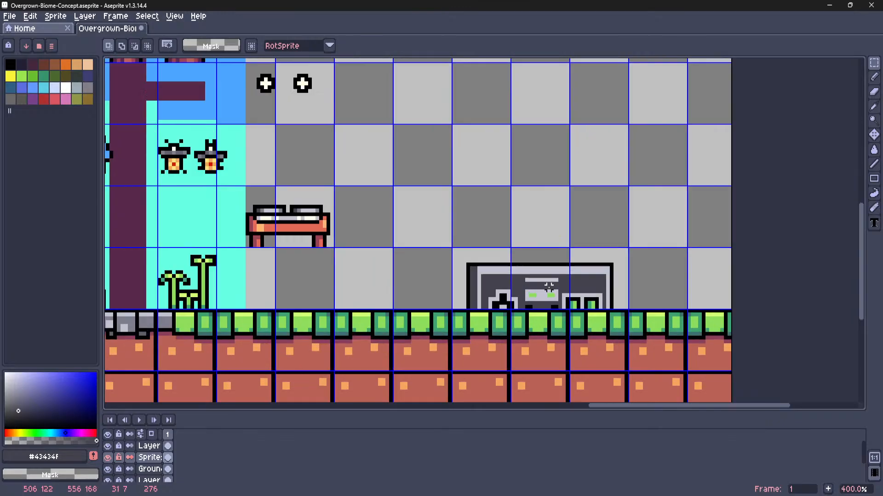
scroll(548, 287, "up", 2)
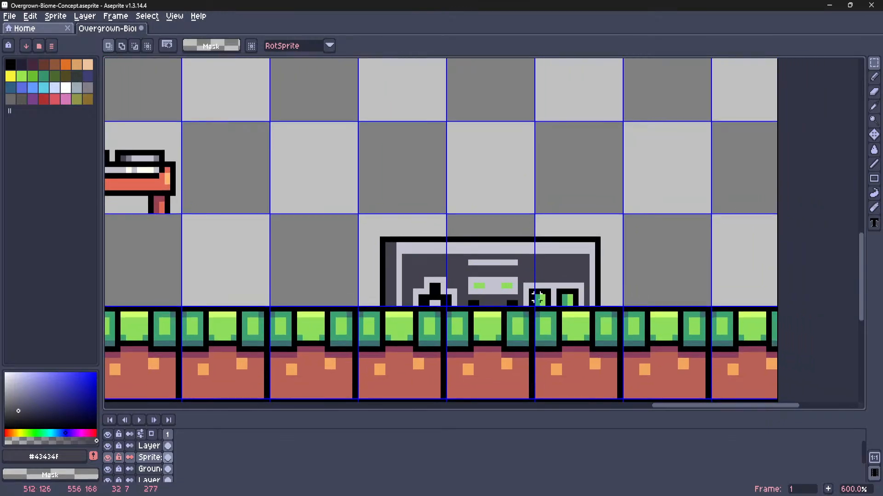
scroll(538, 298, "up", 6)
left_click(496, 270, "alt")
key("l")
left_click(524, 266)
left_click(523, 234, "alt")
left_click(487, 222)
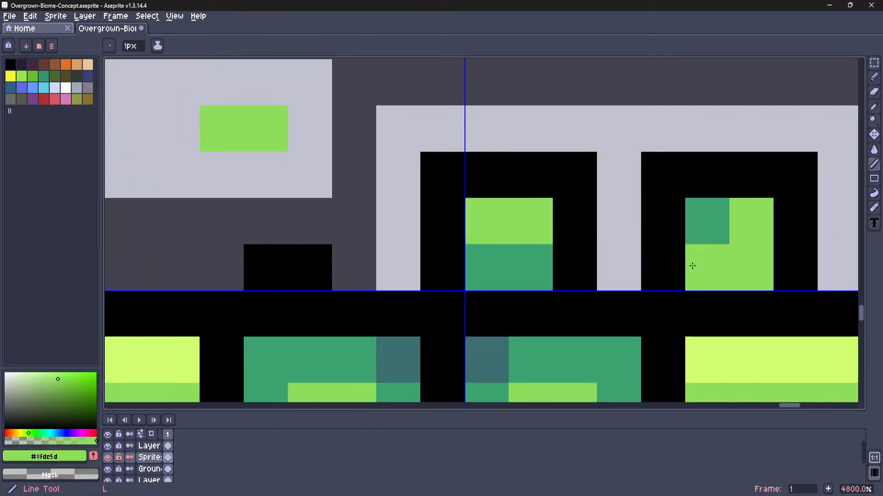
left_click(777, 263, "alt")
left_click(768, 267, "alt")
left_click(721, 266, "alt")
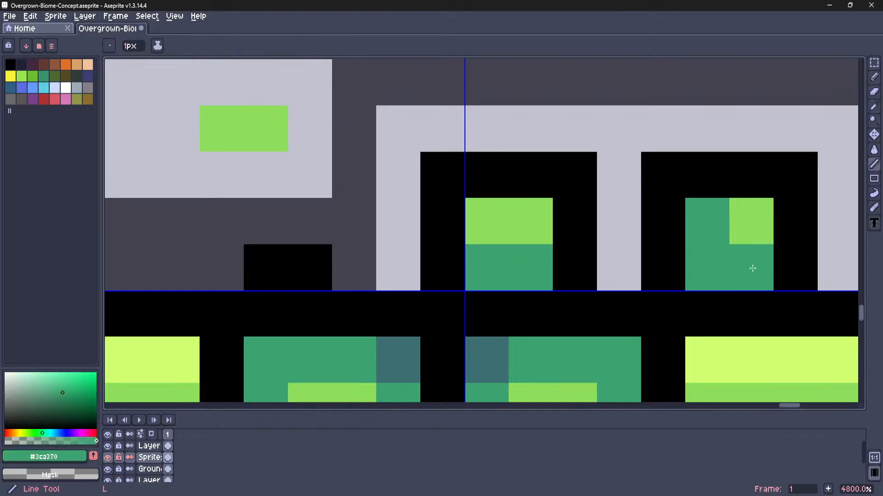
left_click(753, 269)
left_click(756, 224, "alt")
left_click(712, 221)
scroll(712, 222, "down", 9)
Undo the button recolouring, shared frame, black outlines and widening, back to the narrow buttons in separate light grey frames
mouse_move(657, 238)
middle_mouse_down()
mouse_move(551, 298)
mouse_move(486, 285)
middle_mouse_up()
scroll(628, 266, "up", 10)
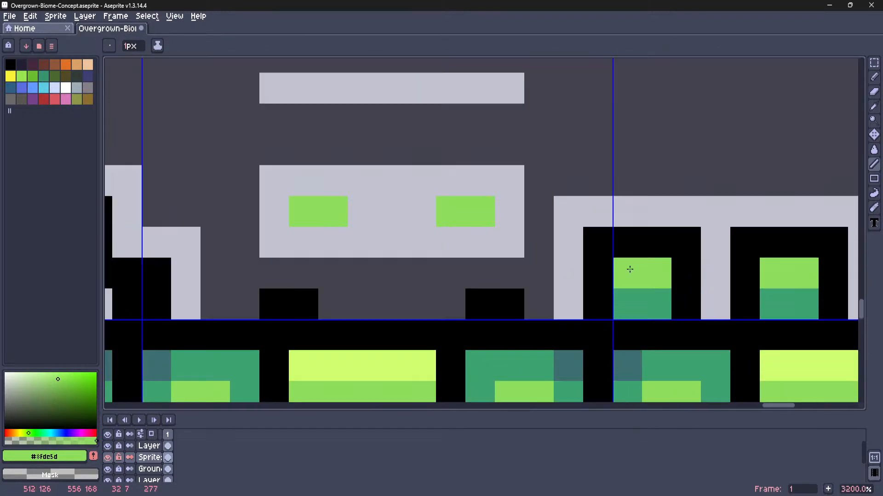
scroll(629, 269, "down", 8)
middle_click_drag(630, 269, 514, 290)
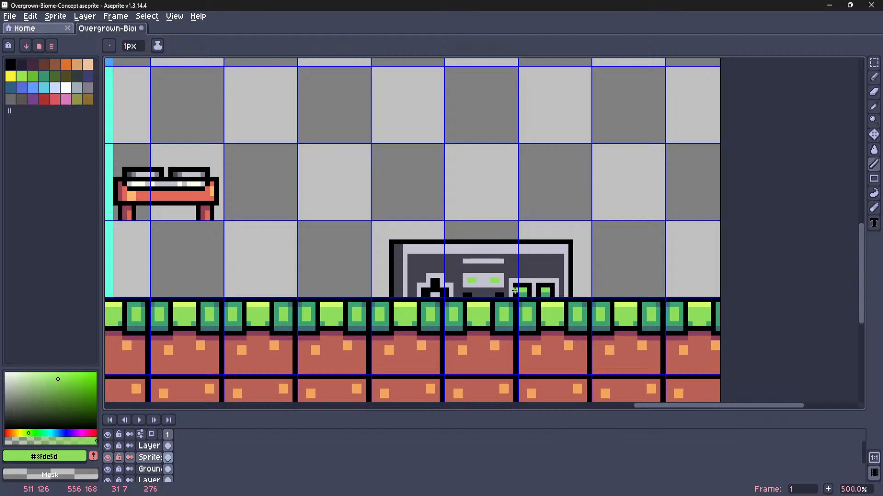
key("ctrl+z")
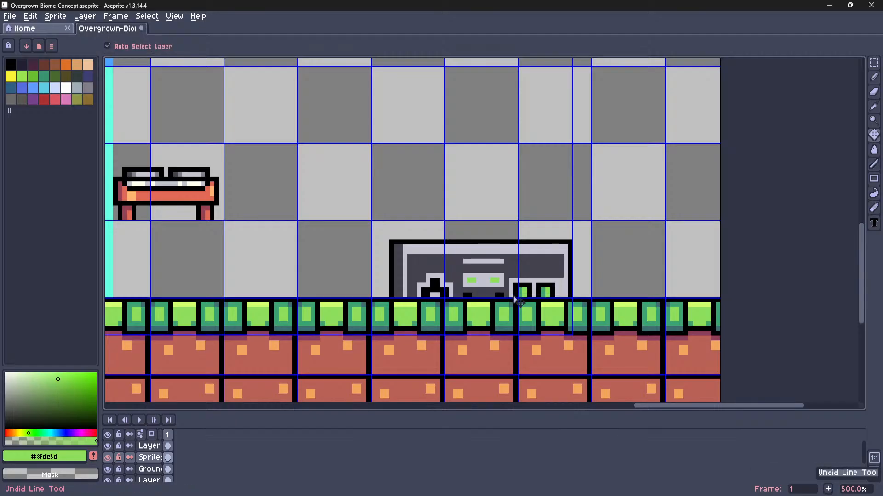
key("ctrl+z")
key("ctrl+z")
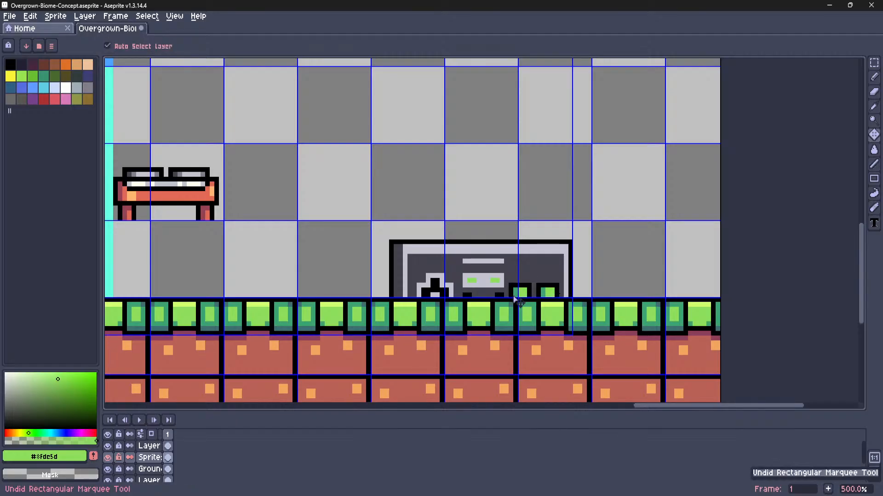
key("ctrl+z")
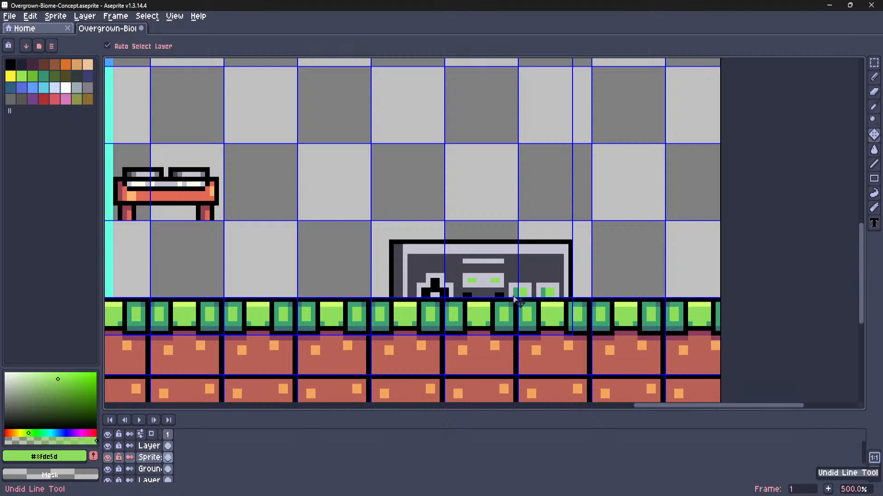
key("ctrl+z")
key("ctrl+z")
key("ctrl+z")
key("ctrl+z")
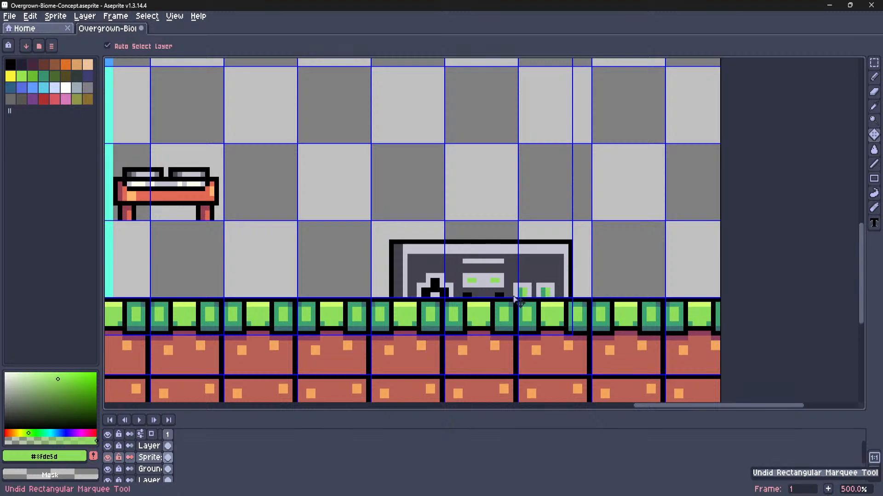
Checker the left button with light green #8fde5d at its upper-right and lower-left pixels and dark green #3ca370 on the other two
key("ctrl+z")
key("m")
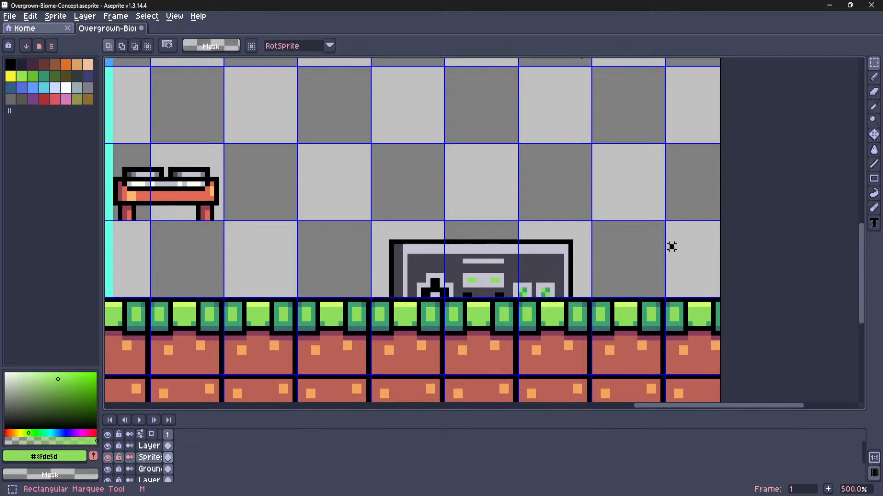
scroll(557, 244, "down", 3)
scroll(544, 262, "up", 11)
left_click(568, 178, "alt")
key("l")
left_click(573, 220, "alt")
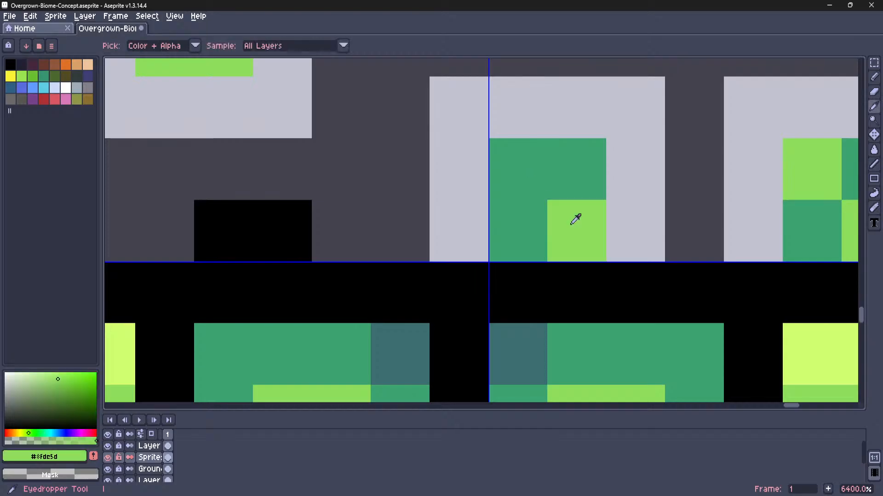
left_click(516, 219)
left_click(523, 174, "alt")
left_click(570, 220)
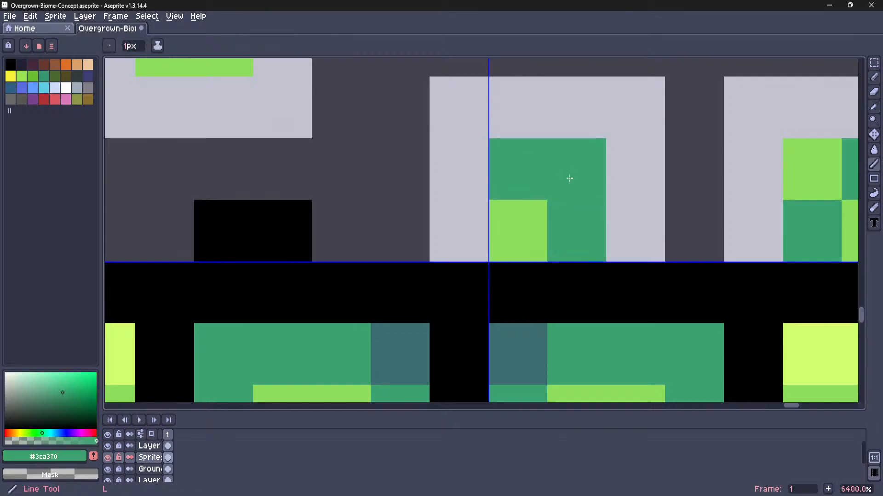
left_click(536, 207, "alt")
left_click(574, 174)
scroll(561, 194, "down", 7)
key("m")
scroll(635, 133, "down", 8)
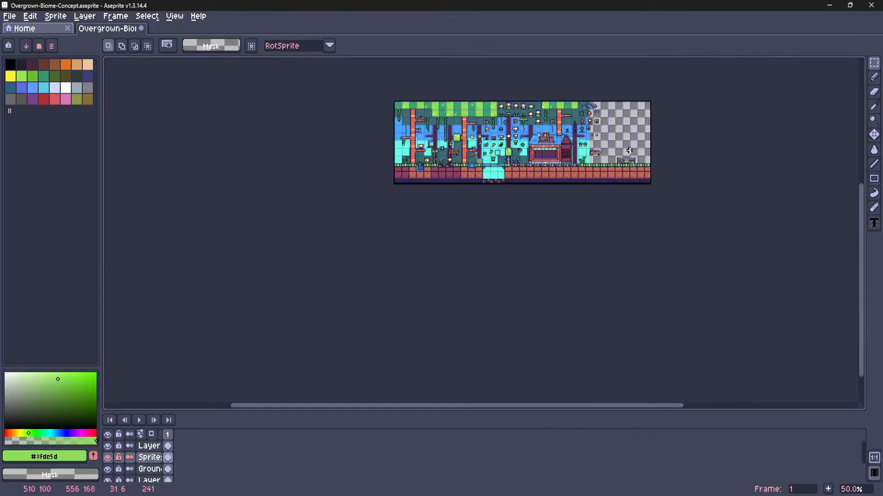
scroll(607, 226, "up", 6)
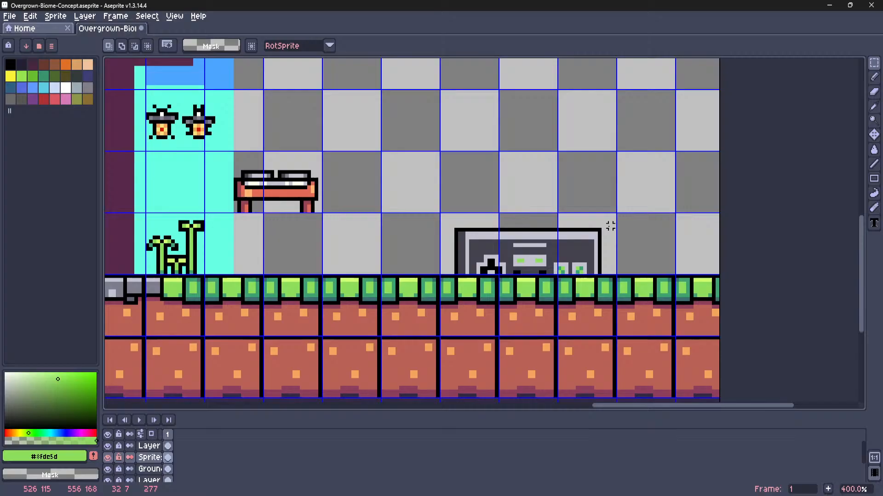
Shade the left half of both green bars in the controller's centre panel with dark green #3ca370
scroll(610, 226, "up", 2)
mouse_move(481, 240)
middle_mouse_down()
mouse_move(561, 217)
mouse_move(460, 214)
mouse_move(467, 250)
middle_mouse_up()
scroll(536, 236, "up", 2)
scroll(504, 225, "up", 1)
scroll(467, 250, "down", 1)
middle_click_drag(457, 219, 471, 264)
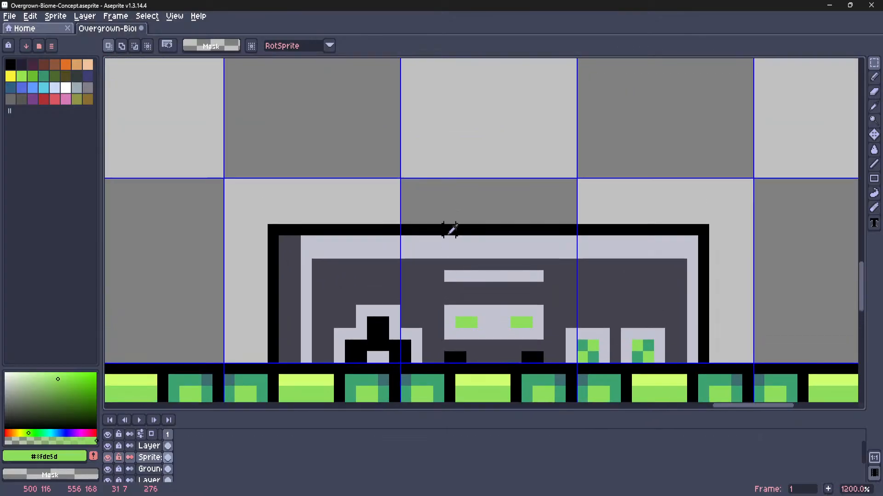
key("i")
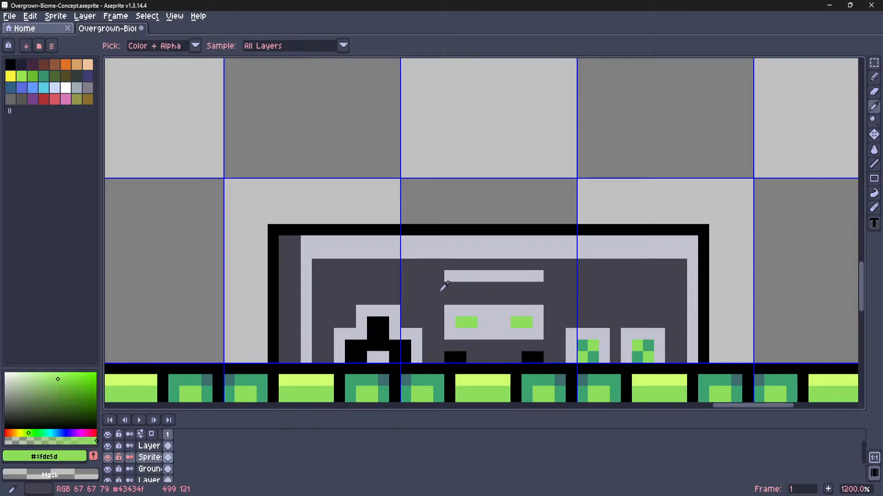
middle_click_drag(442, 284, 478, 243)
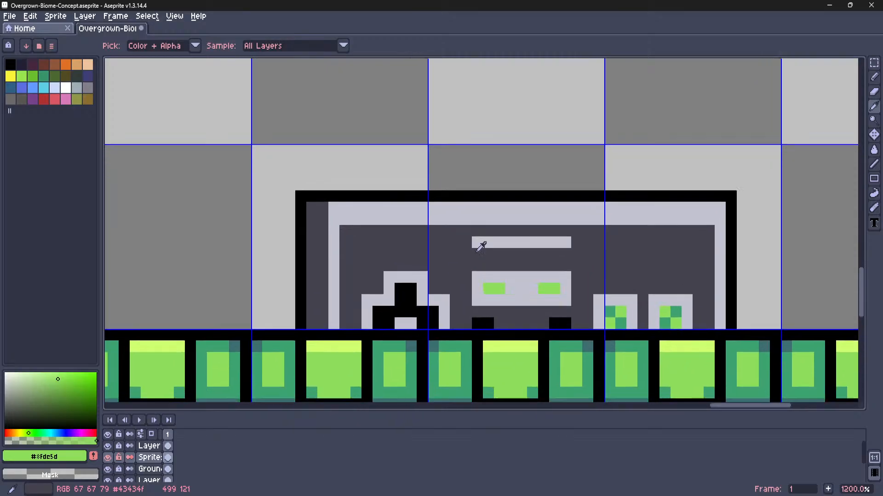
scroll(602, 322, "up", 3)
left_click(606, 282)
key("l")
scroll(438, 248, "down", 8)
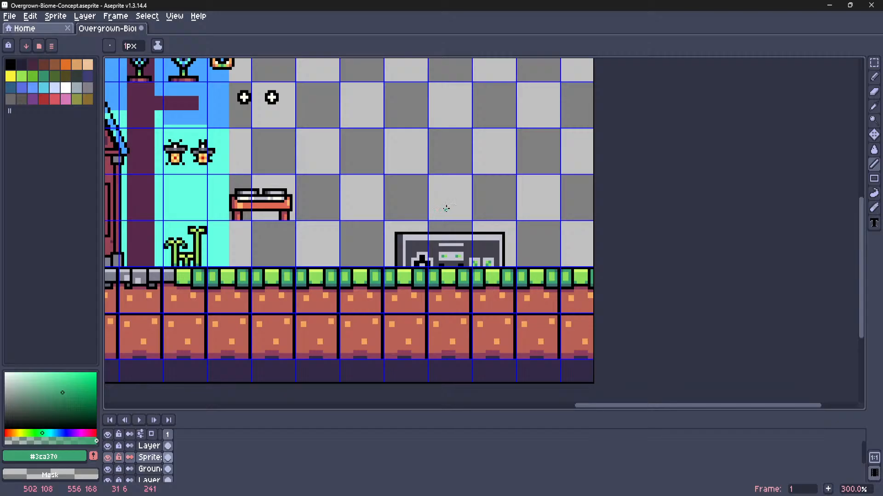
key("m")
scroll(432, 239, "up", 6)
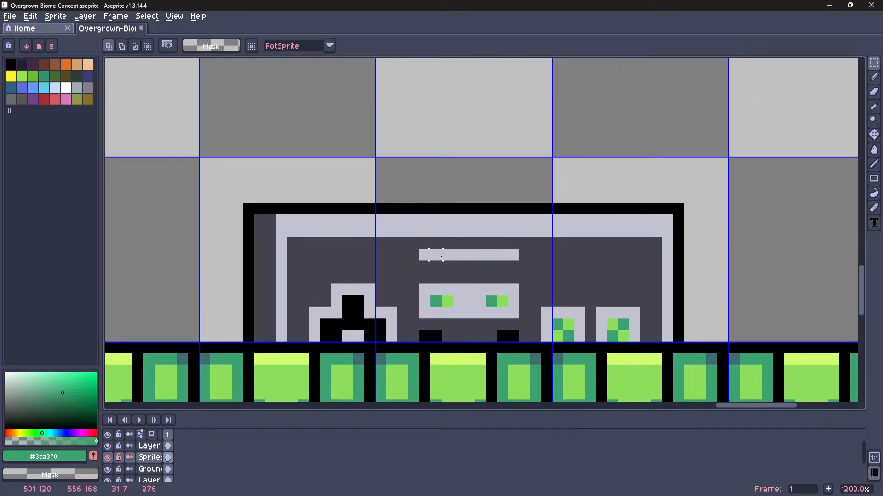
scroll(443, 301, "down", 2)
key("i")
scroll(479, 258, "down", 2)
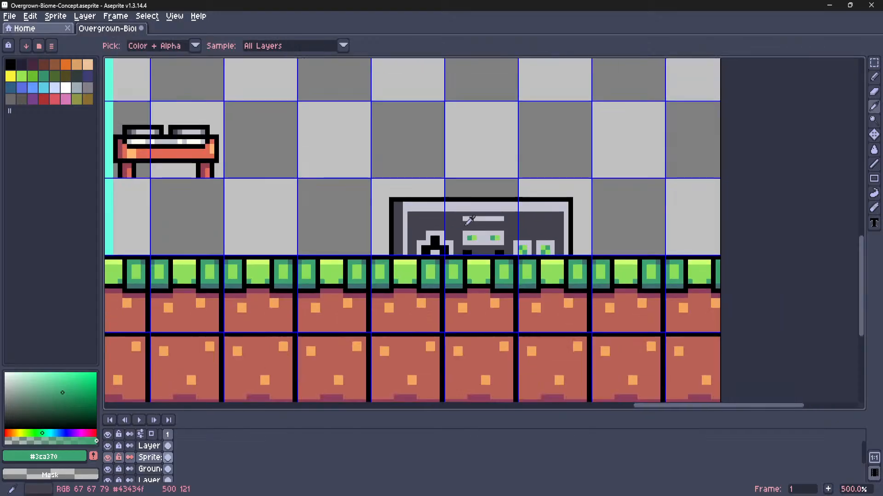
scroll(476, 272, "down", 4)
scroll(471, 295, "up", 2)
key("m")
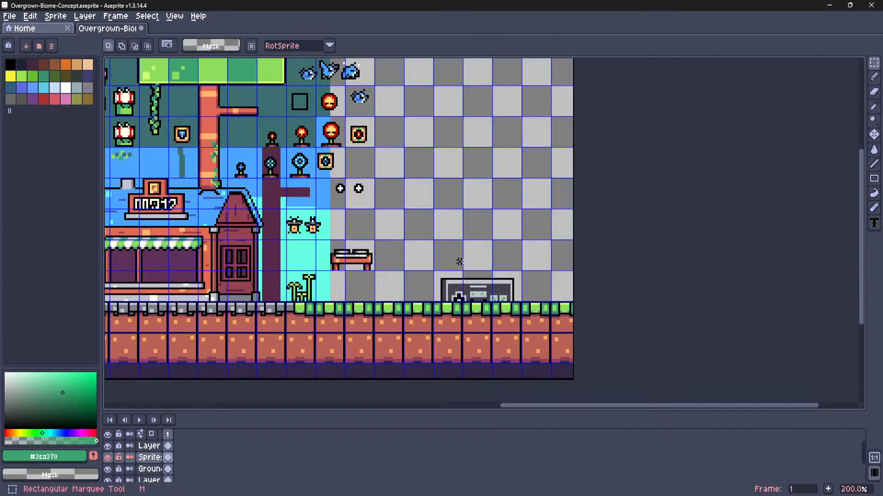
scroll(472, 295, "up", 4)
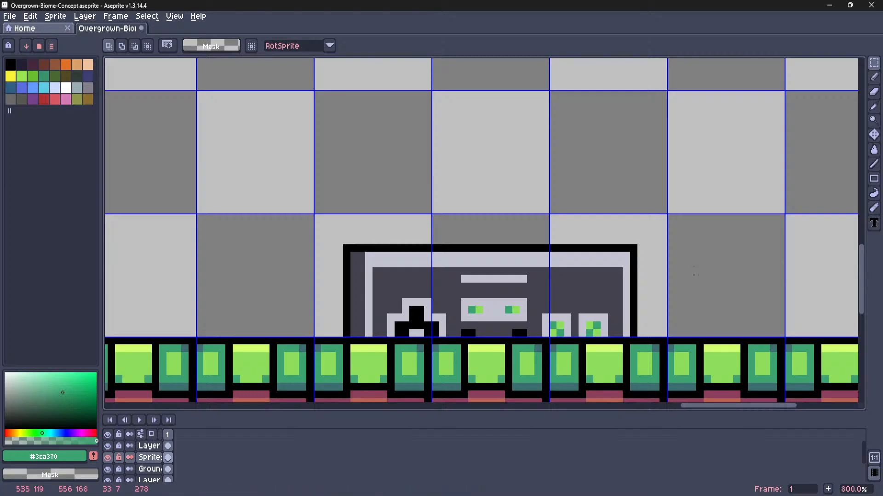
Try straight dark grey #43434f lines rising from the controller's top edge
key("i")
left_click(412, 278)
key("l")
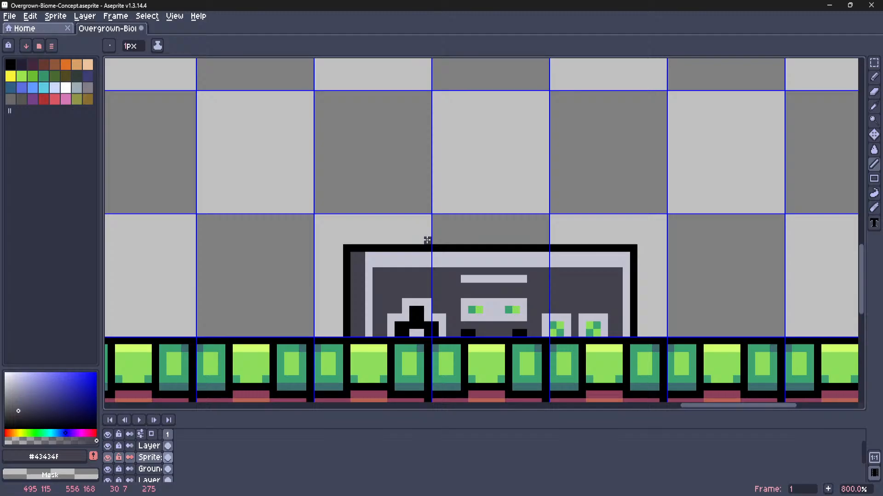
mouse_move(427, 240)
left_mouse_down()
mouse_move(404, 191)
mouse_move(426, 220)
left_mouse_up()
key("ctrl+z")
mouse_move(858, 169)
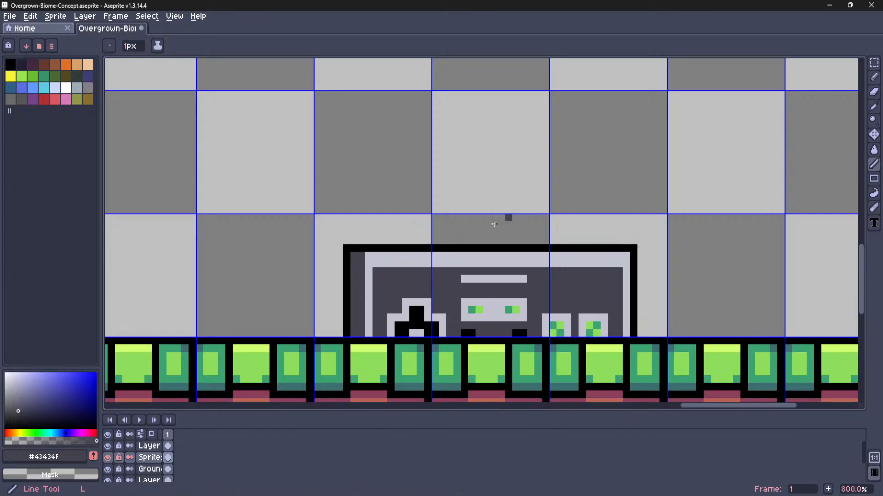
left_click_drag(426, 239, 408, 189)
key("ctrl+z")
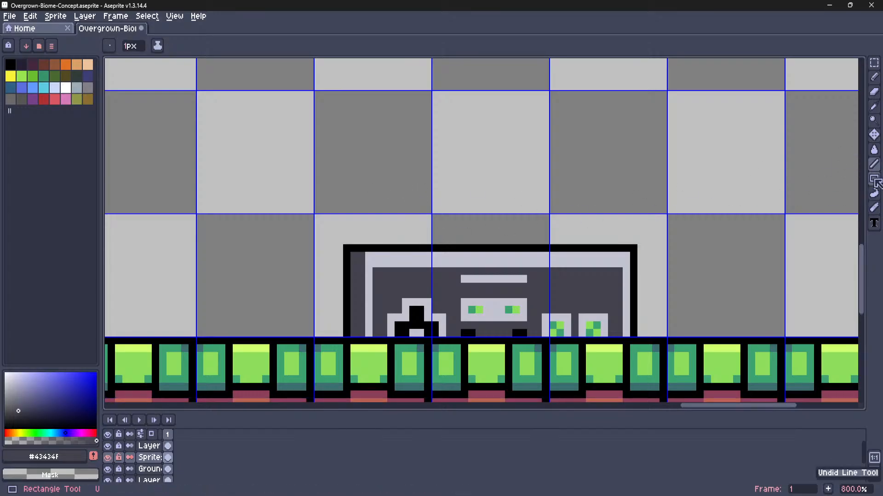
Draw a curved 1 px dark grey #43434f cable, about 7 by 11 px, rising from the controller's top edge and bending left
left_click(858, 164)
left_click_drag(419, 239, 398, 186)
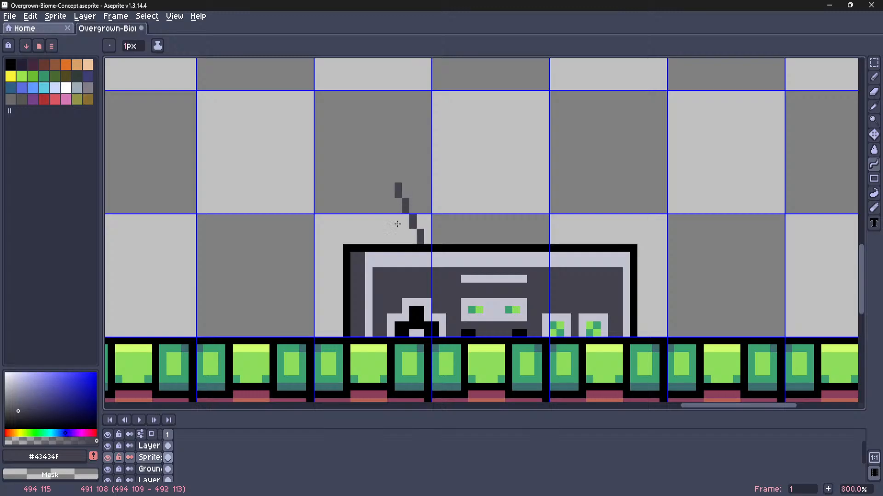
key("Escape")
left_click_drag(434, 242, 388, 164)
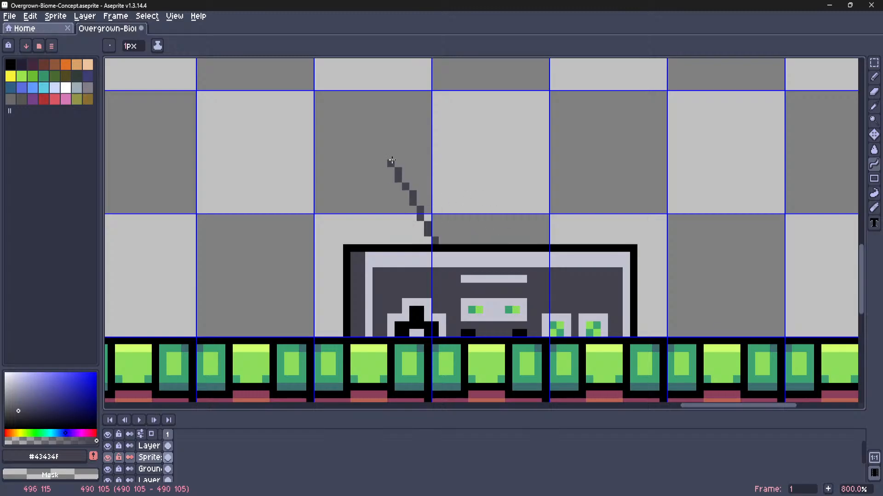
double_click(422, 184)
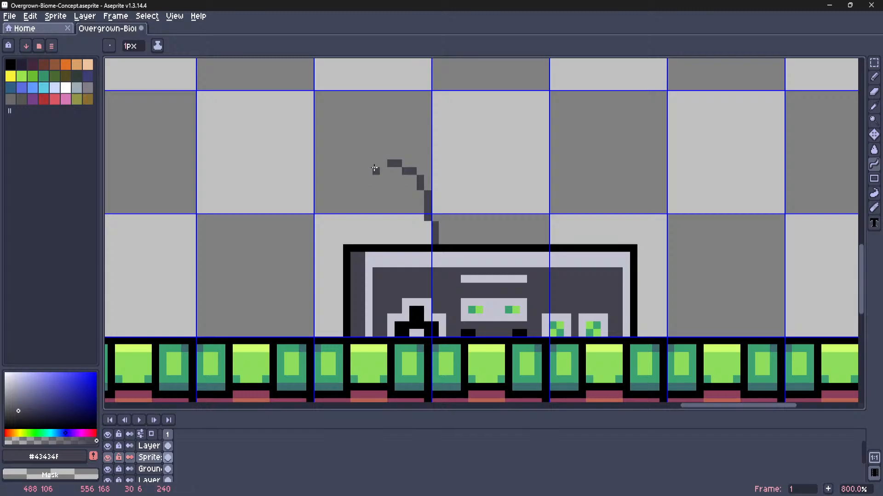
scroll(377, 165, "up", 2)
key("i")
scroll(408, 230, "down", 7)
scroll(415, 244, "up", 6)
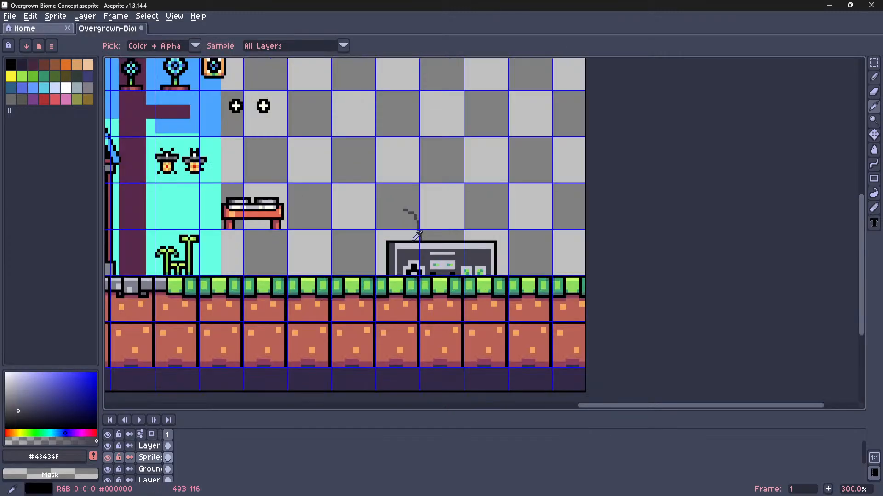
Draw a black two-pronged plug about 4 by 3 px at the free end of the cable
left_click(413, 243)
middle_click_drag(391, 119, 383, 184)
key("l")
mouse_move(369, 170)
left_mouse_down()
mouse_move(367, 192)
mouse_move(347, 186)
mouse_move(368, 170)
mouse_move(331, 207)
left_mouse_up()
scroll(322, 203, "down", 4)
scroll(322, 201, "up", 5)
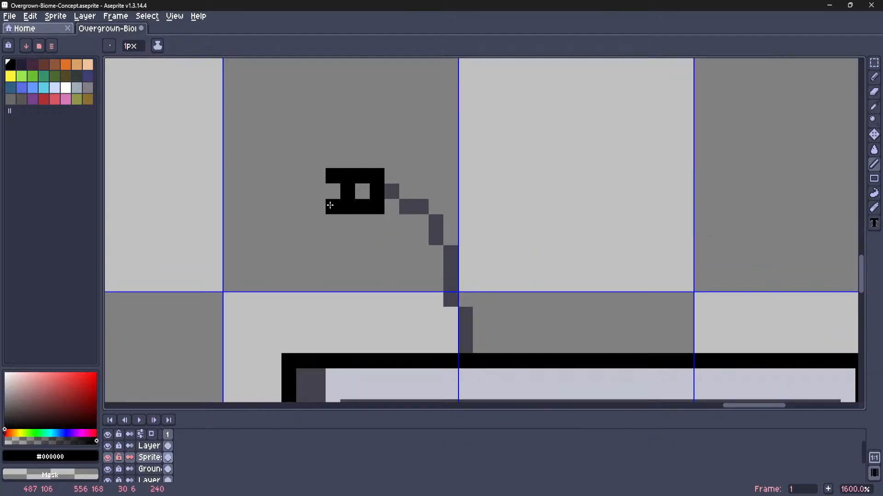
scroll(321, 211, "down", 7)
middle_click_drag(306, 224, 361, 235)
scroll(387, 219, "up", 7)
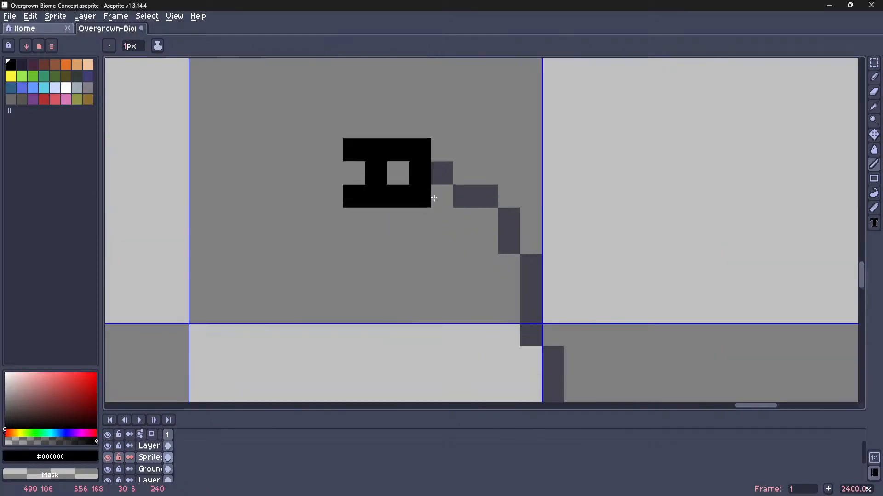
Outline both sides of the curved cable in black down to the controller
left_click(440, 197)
left_click_drag(464, 217, 483, 221)
scroll(483, 222, "down", 1)
middle_click_drag(475, 216, 409, 172)
mouse_move(418, 190)
left_mouse_down()
mouse_move(433, 207)
mouse_move(433, 252)
mouse_move(452, 302)
mouse_move(490, 296)
mouse_move(481, 298)
mouse_move(464, 218)
mouse_move(434, 159)
mouse_move(393, 131)
left_mouse_up()
key("ctrl+z")
scroll(393, 130, "down", 7)
scroll(375, 159, "up", 6)
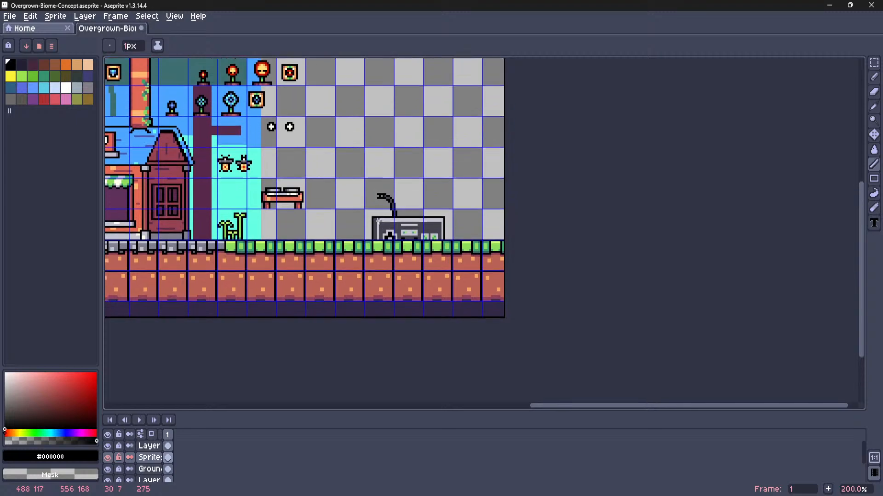
left_click(391, 189)
Delete the cable and plug above the controller using a 16 by 15 px selection
key("m")
left_click_drag(341, 140, 508, 314)
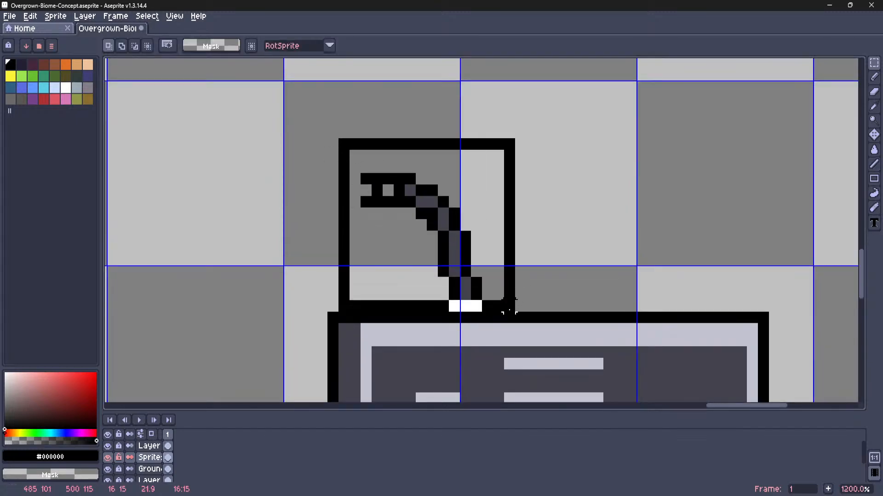
key("Delete")
scroll(567, 260, "down", 2)
scroll(566, 260, "down", 3)
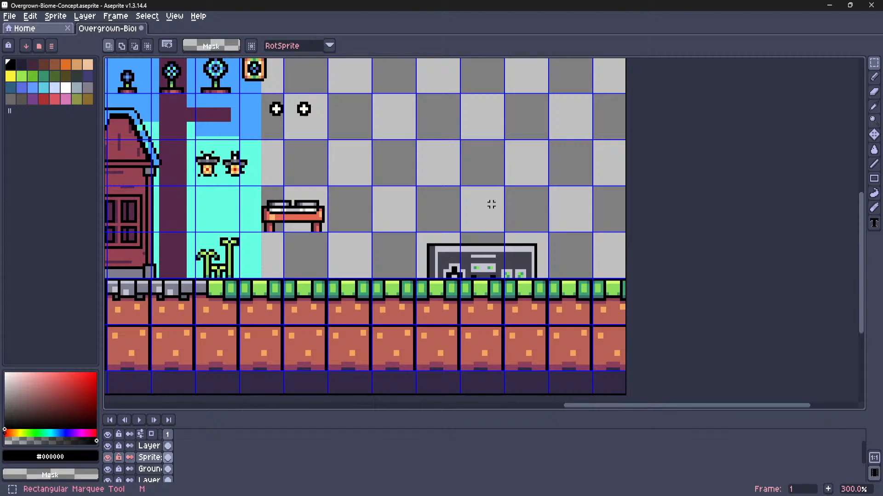
scroll(464, 279, "up", 1)
scroll(464, 279, "down", 4)
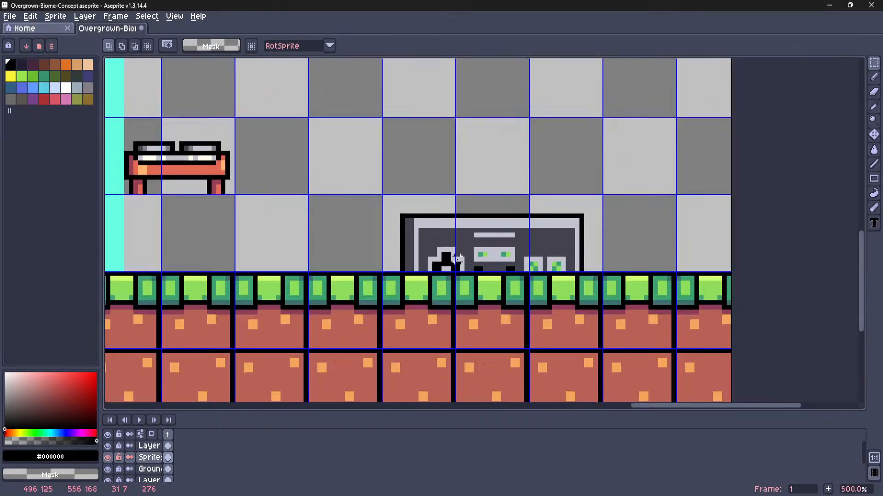
Copy the controller's three-tile area into a new 48 × 16 px RGBA sprite with a transparent background
scroll(453, 241, "up", 1)
scroll(453, 241, "up", 6)
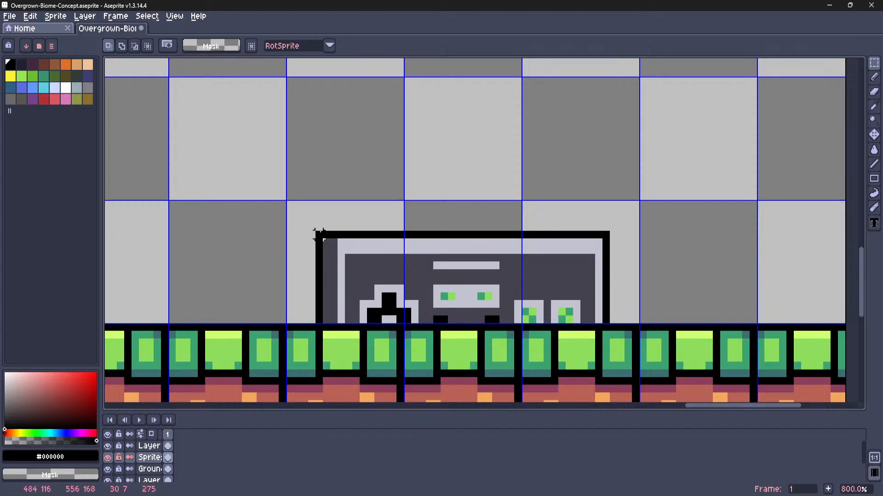
left_click_drag(311, 219, 565, 285)
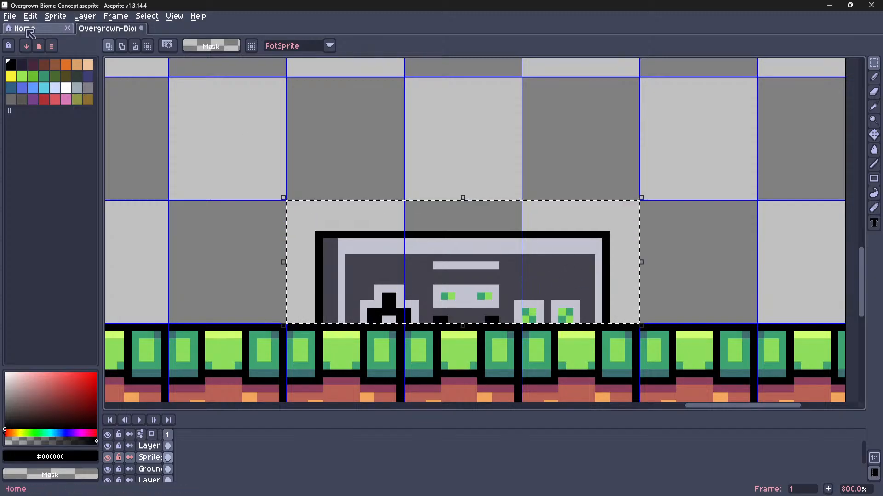
key("ctrl+c")
key("ctrl+n")
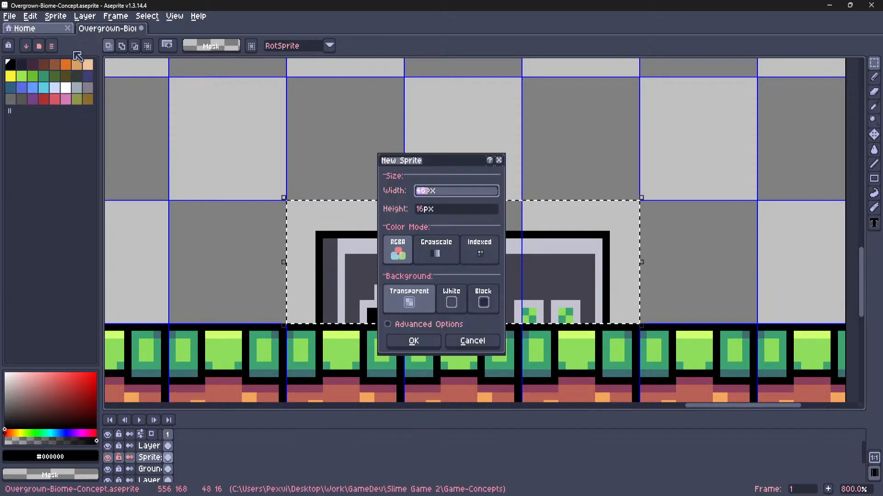
left_click(404, 336)
key("ctrl+v")
scroll(561, 226, "up", 3)
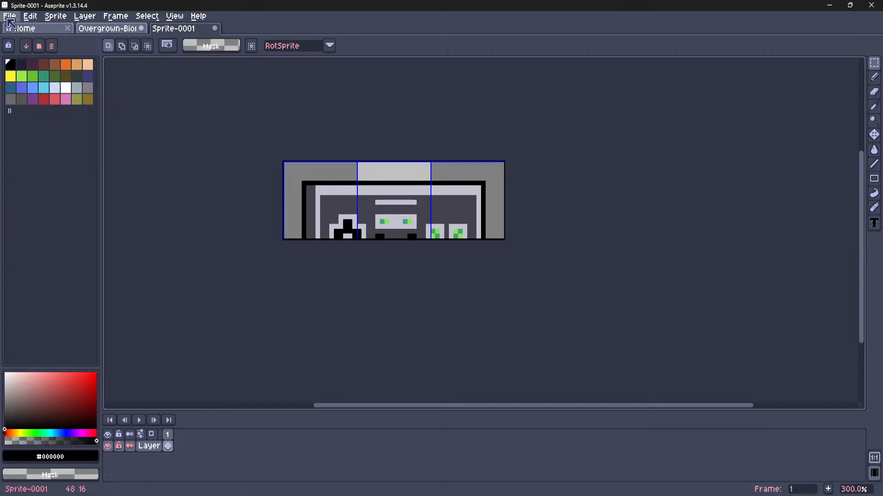
Start exporting the new controller sprite as a PNG and open the choice of its output file
left_click(9, 16)
mouse_move(41, 111)
left_click(138, 111)
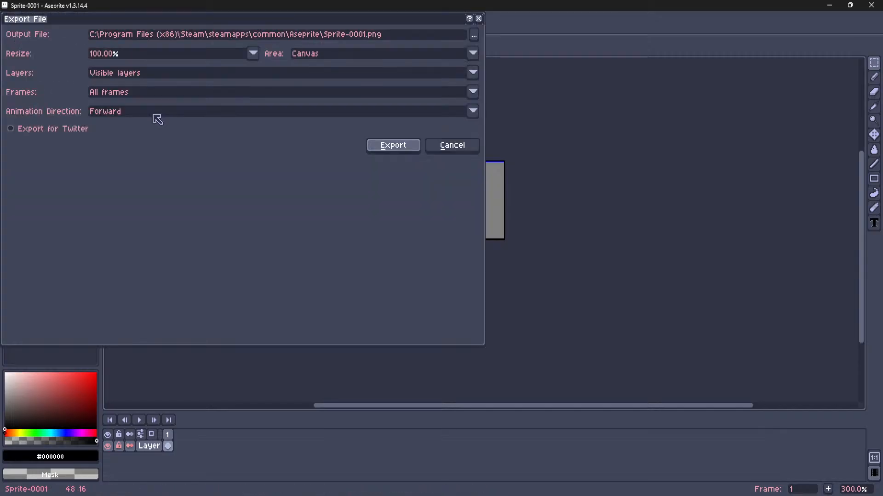
left_click(474, 35)
left_click(494, 50)
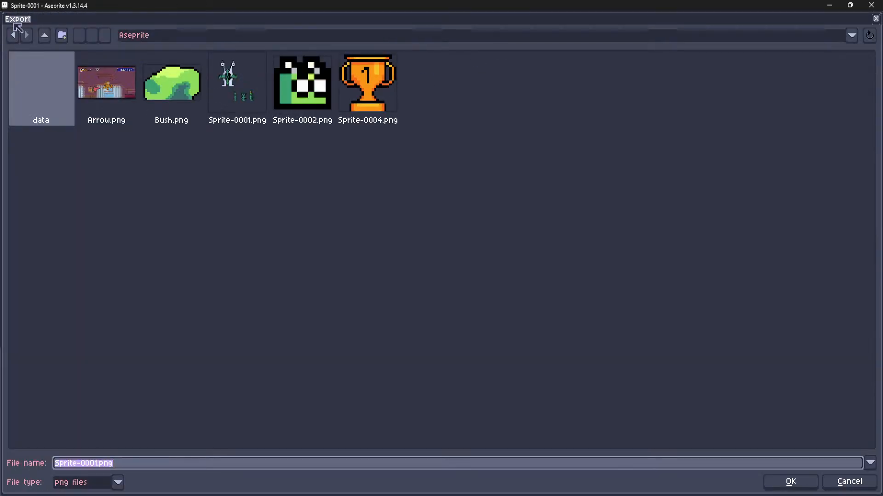
Set the export location to the Hingewood-Heights folder under Biomes in the Slime Game 2 project
left_click(13, 35)
left_click(44, 35)
left_click(279, 350)
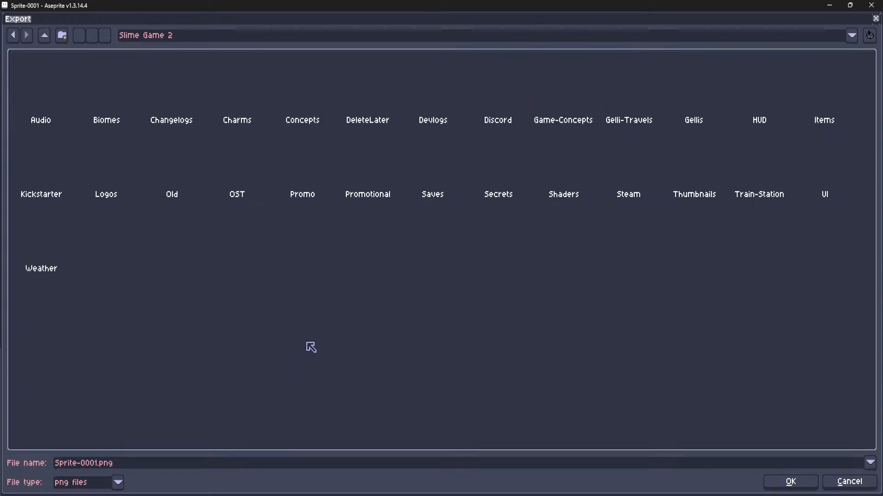
double_click(112, 116)
double_click(569, 113)
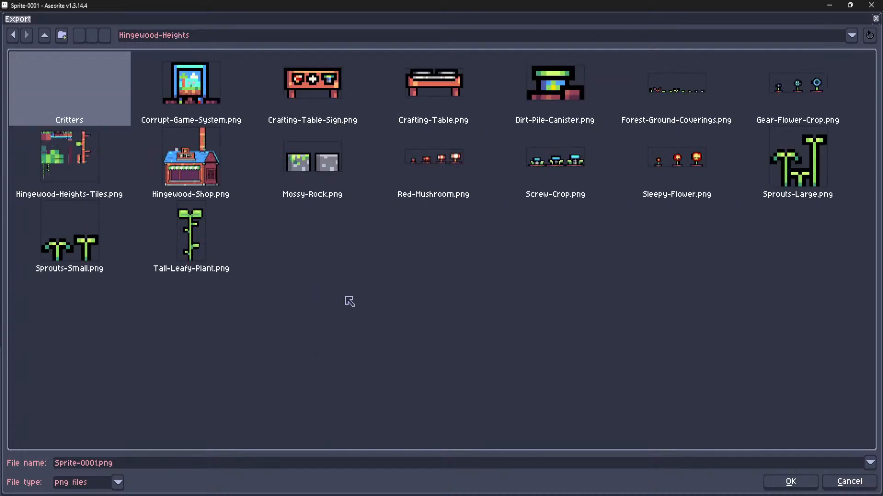
Name the output file Corrupt-Retro-Controller and export the sprite as a PNG
left_click(208, 463)
key("BackSpace")
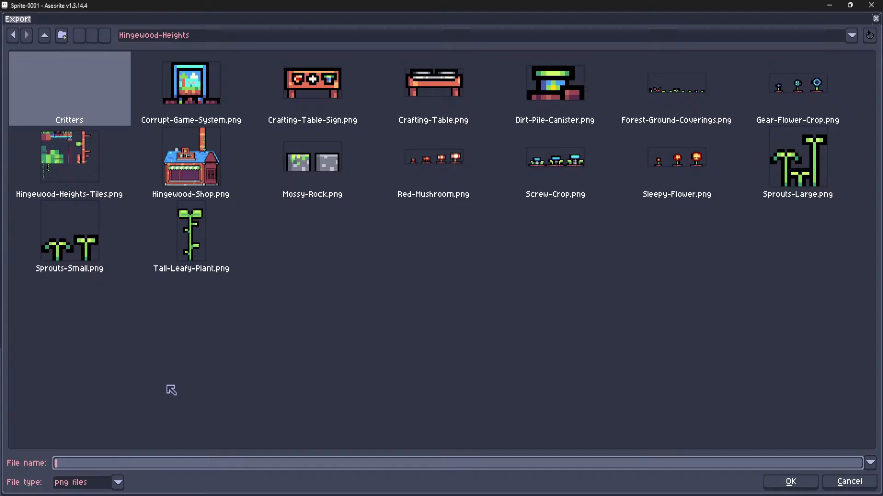
type("Corrupt-Game")
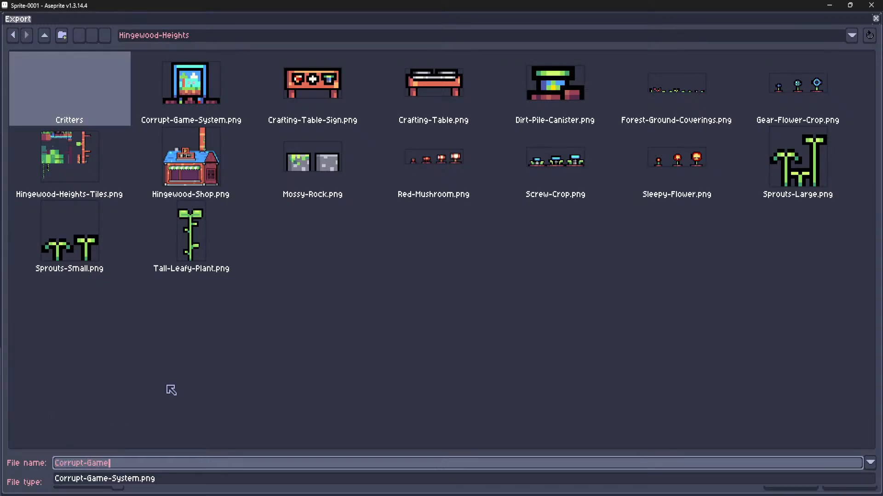
key("BackSpace")
key("BackSpace")
key("BackSpace")
key("BackSpace")
type("Retr")
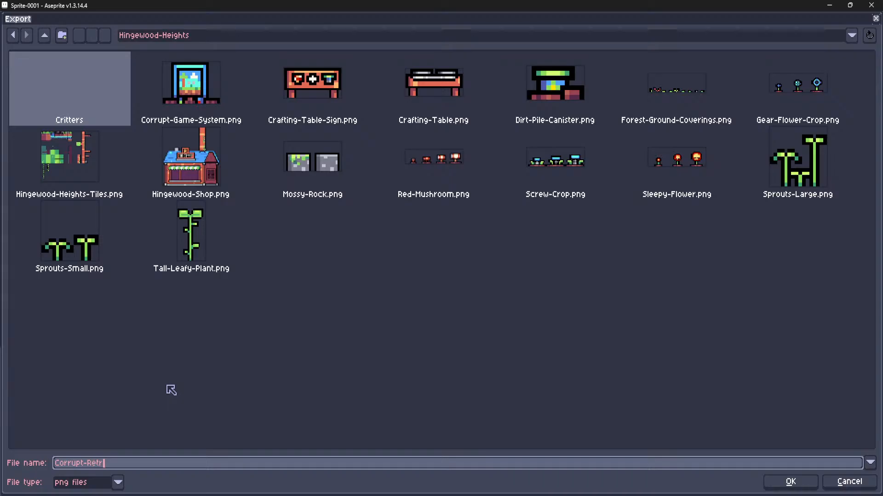
type("o-Control")
key("Return")
left_click(392, 145)
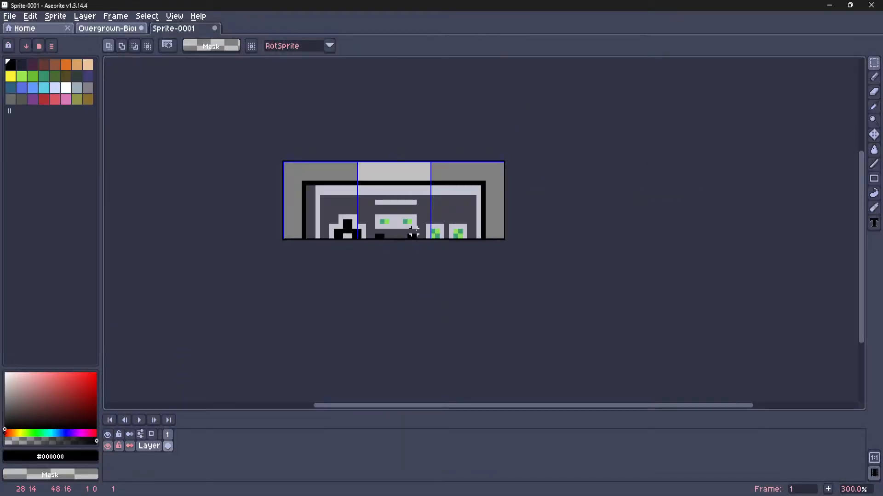
Switch to Unity and select the Corrupt-Retro-Controller sprite in Assets/Sprites/Biomes/Hingewood-Heights
key("alt+Tab")
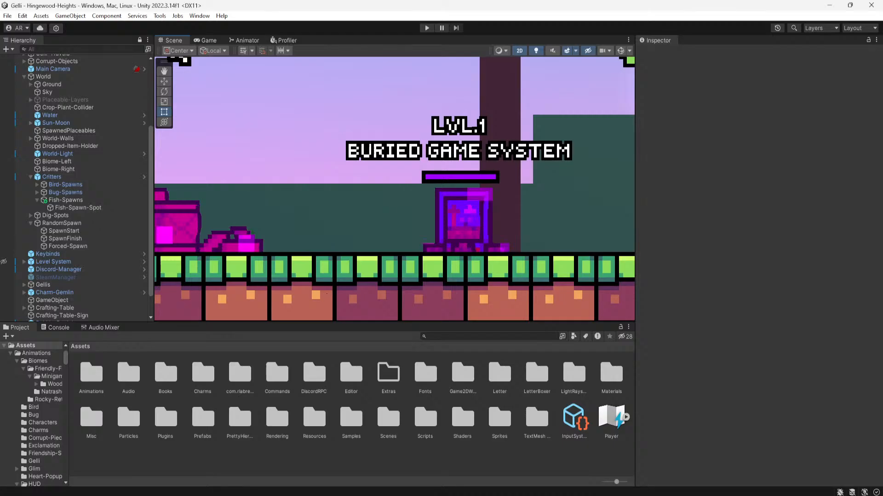
double_click(499, 418)
double_click(98, 383)
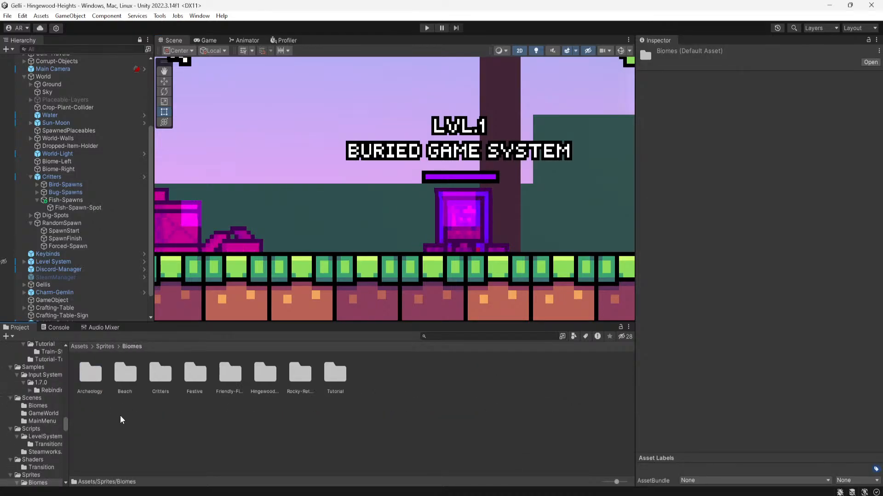
double_click(264, 375)
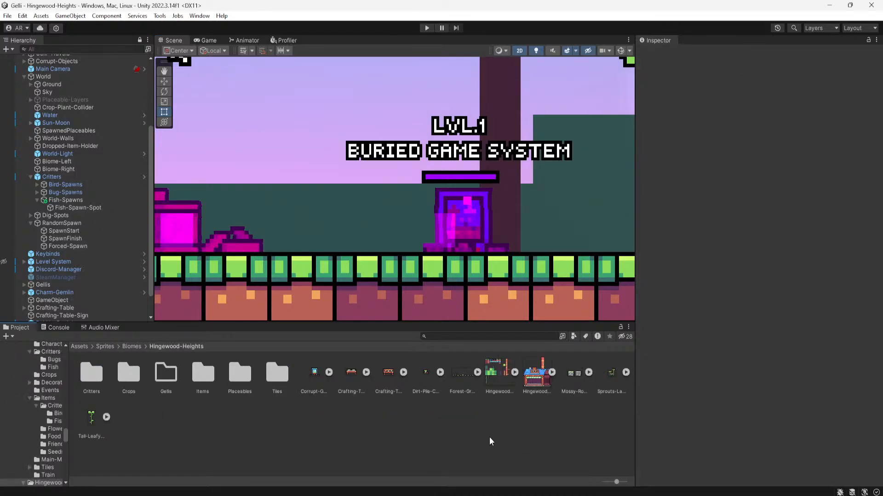
mouse_move(432, 487)
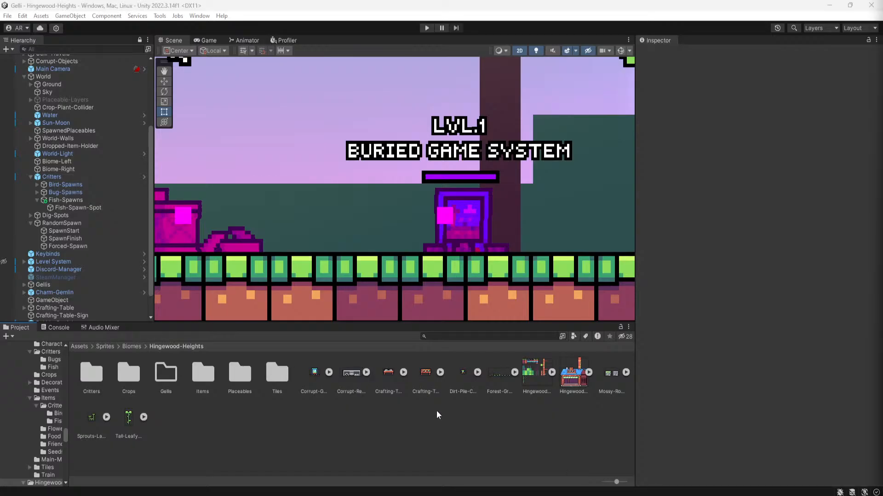
left_click(363, 384)
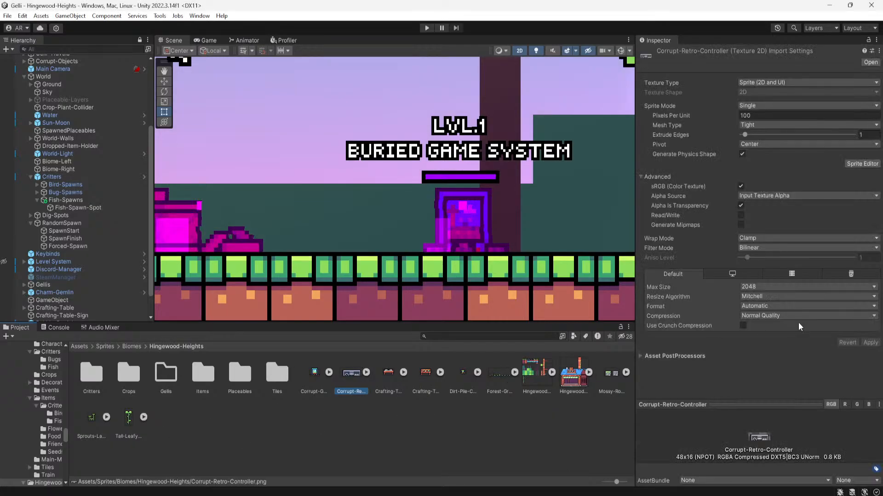
Set the sprite's import settings to no compression, Point (no filter), 16 pixels per unit and Bottom pivot, and apply them
left_click(798, 316)
left_click(775, 326)
left_click(768, 248)
left_click(762, 259)
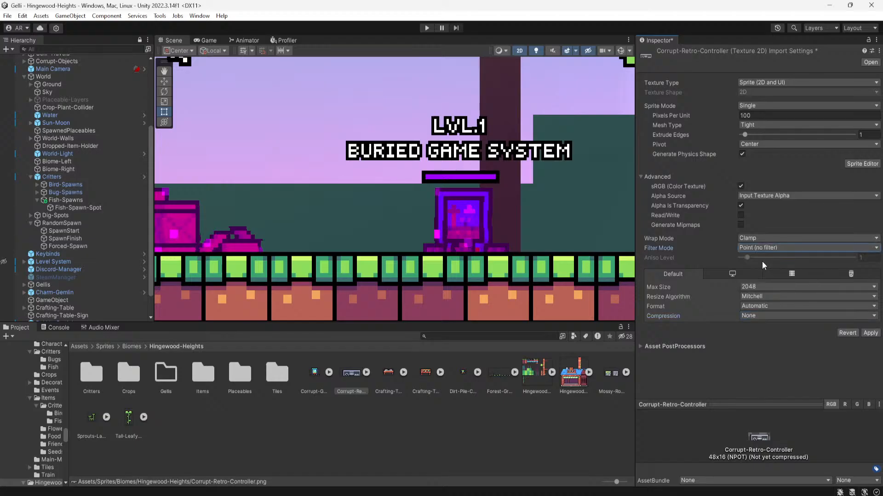
left_click(708, 115)
type("16")
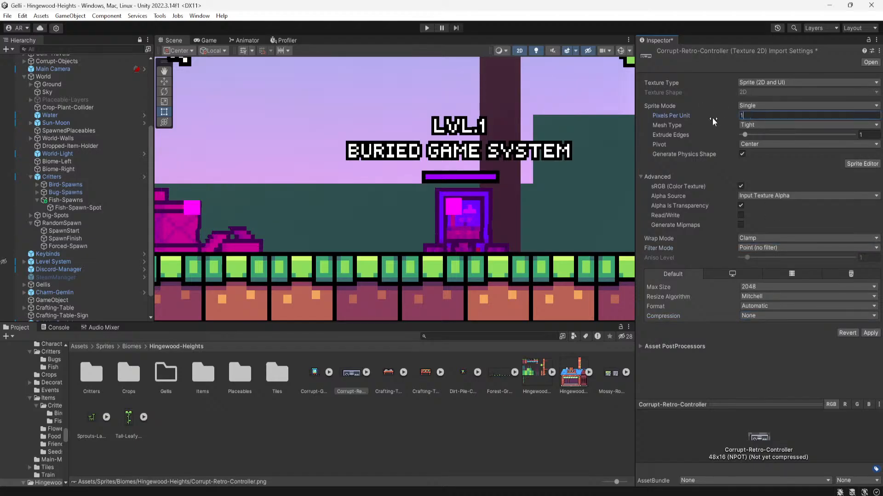
left_click(782, 144)
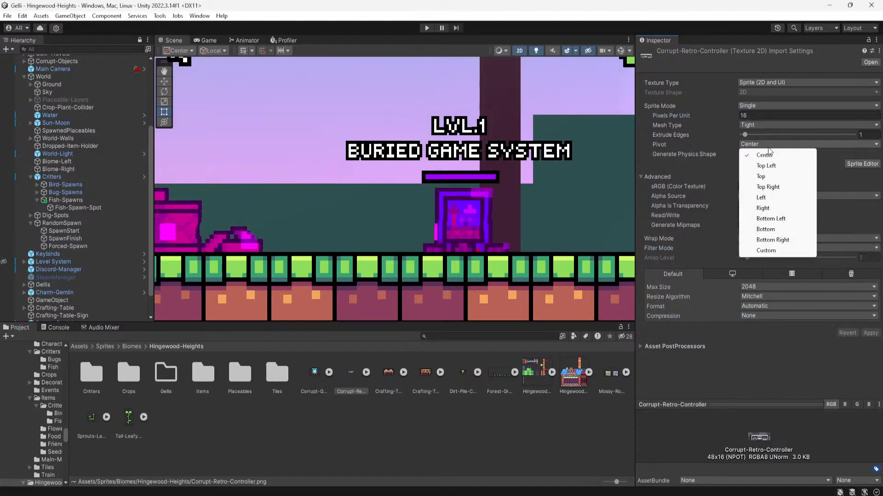
left_click(777, 228)
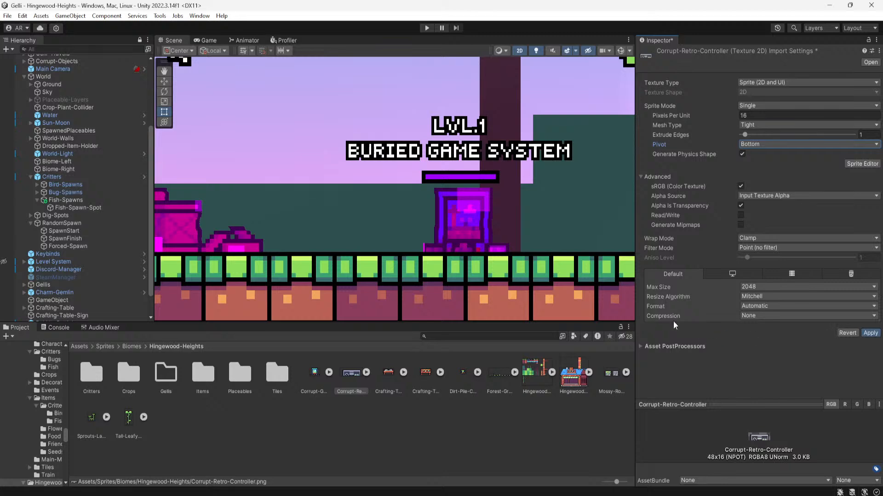
Replace the sprite of the Corrupt-Piece-Crates object in the scene with Corrupt-Retro-Controller
scroll(482, 257, "down", 5)
left_click(367, 432)
scroll(428, 244, "down", 4)
middle_click_drag(435, 251, 460, 232)
scroll(364, 253, "up", 3)
left_click(367, 250)
scroll(356, 248, "down", 4)
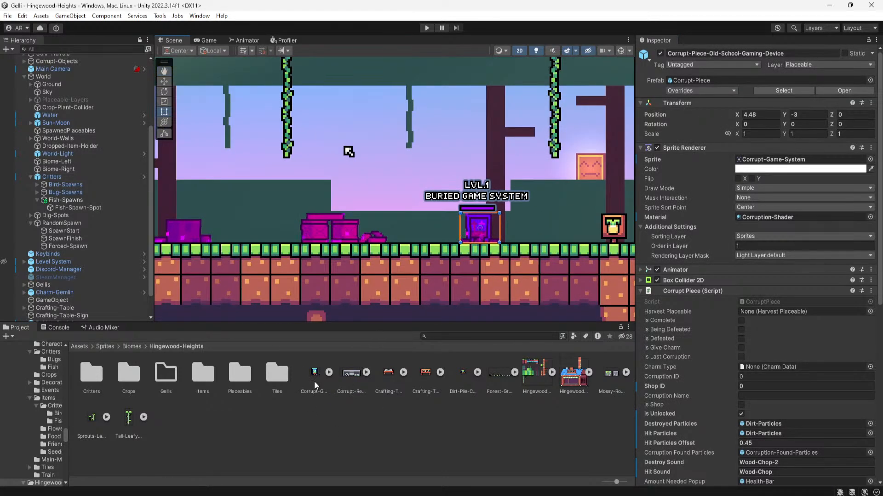
left_click(315, 236)
middle_click_drag(478, 277, 438, 268)
left_click_drag(351, 373, 754, 159)
Check how the Box Collider 2D of the crates object fits around the controller sprite
scroll(490, 220, "up", 10)
middle_click_drag(415, 227, 543, 221)
scroll(543, 221, "up", 3)
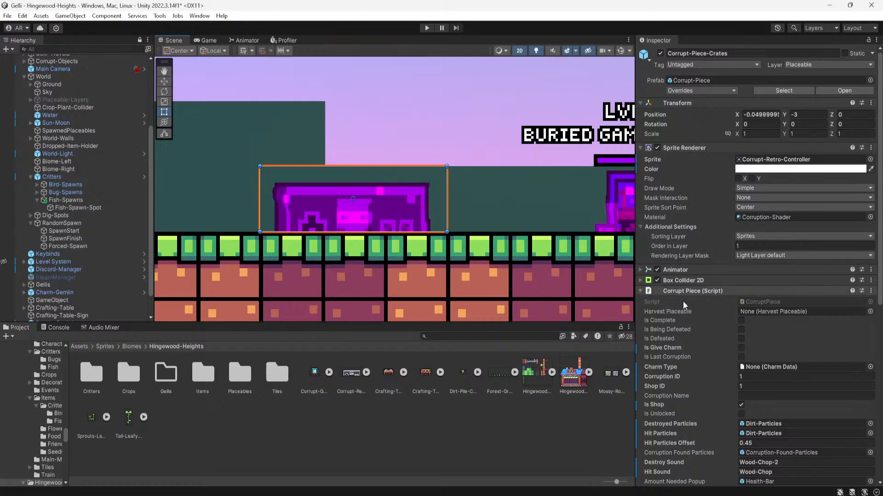
left_click(693, 279)
left_click(742, 293)
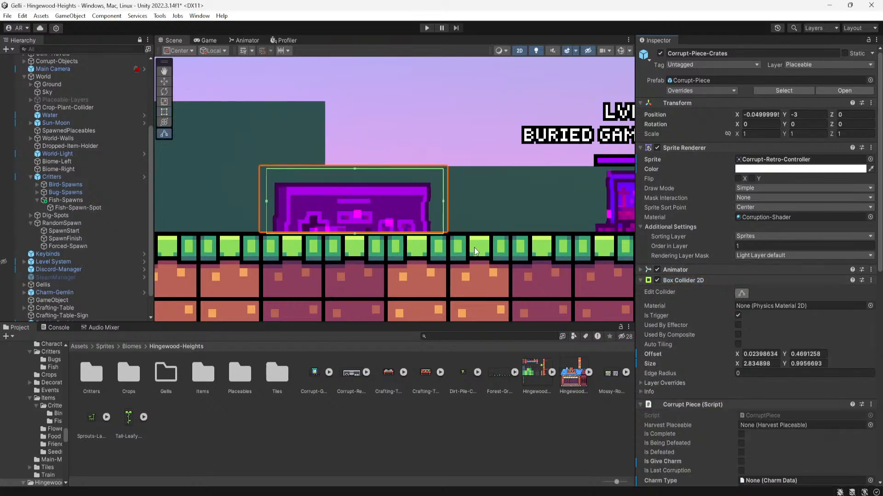
scroll(426, 214, "up", 3)
scroll(427, 213, "down", 3)
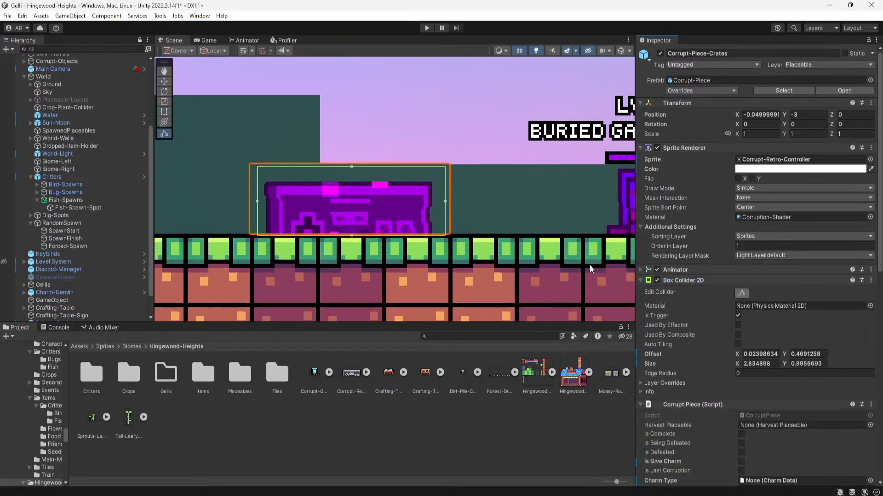
left_click(741, 294)
left_click(721, 281)
Collapse the Critters, RandomSpawn and World groups in the scene hierarchy
scroll(693, 305, "down", 8)
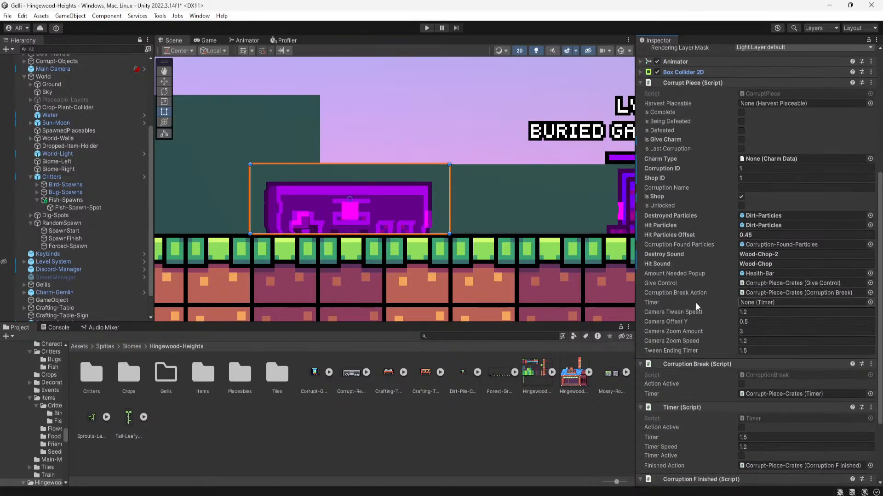
scroll(61, 225, "up", 5)
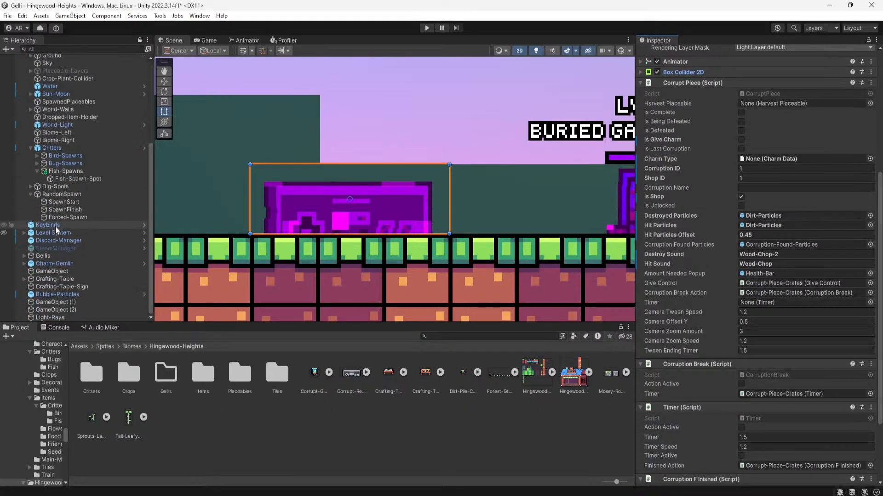
left_click(24, 181)
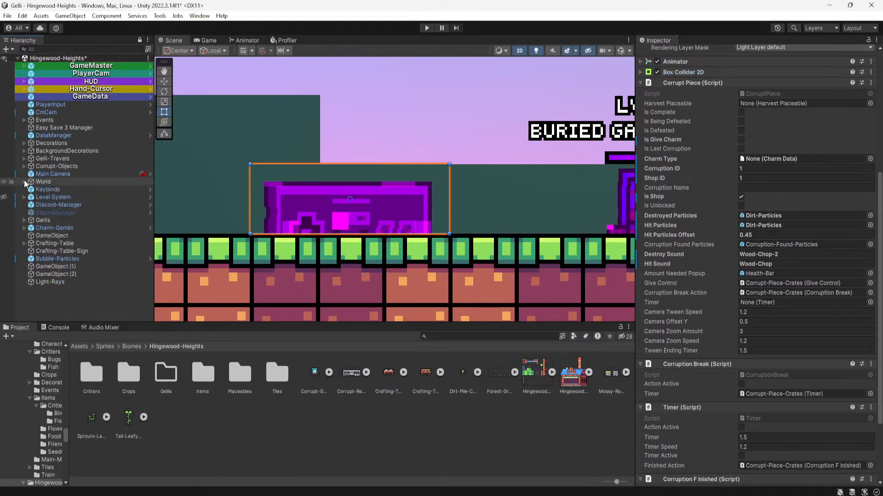
left_click(45, 301)
left_click(24, 181)
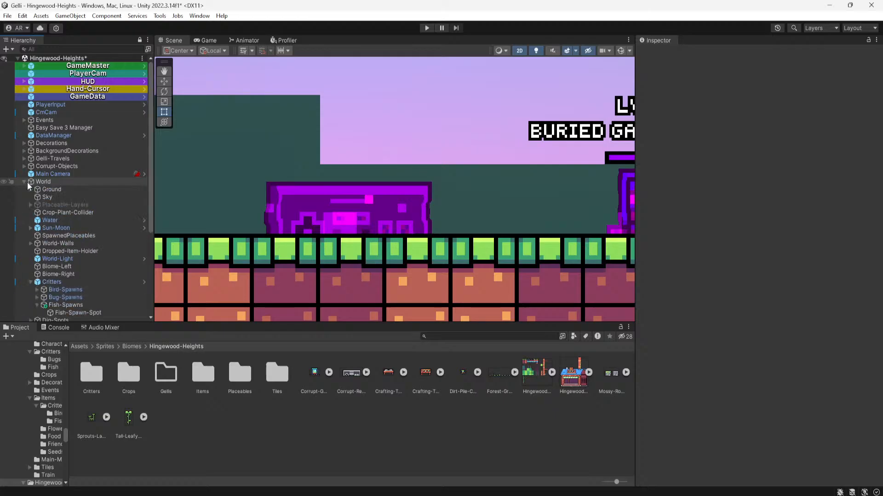
left_click(31, 282)
scroll(42, 274, "down", 3)
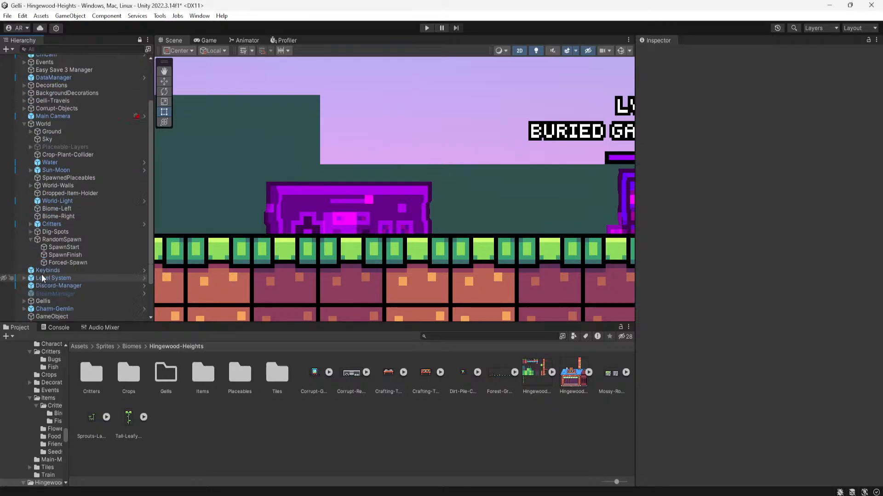
left_click(33, 240)
left_click(30, 239)
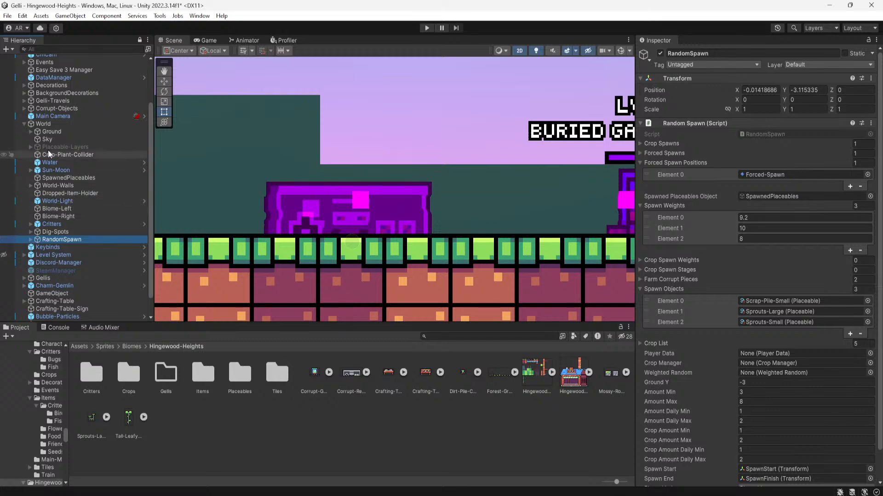
left_click(25, 124)
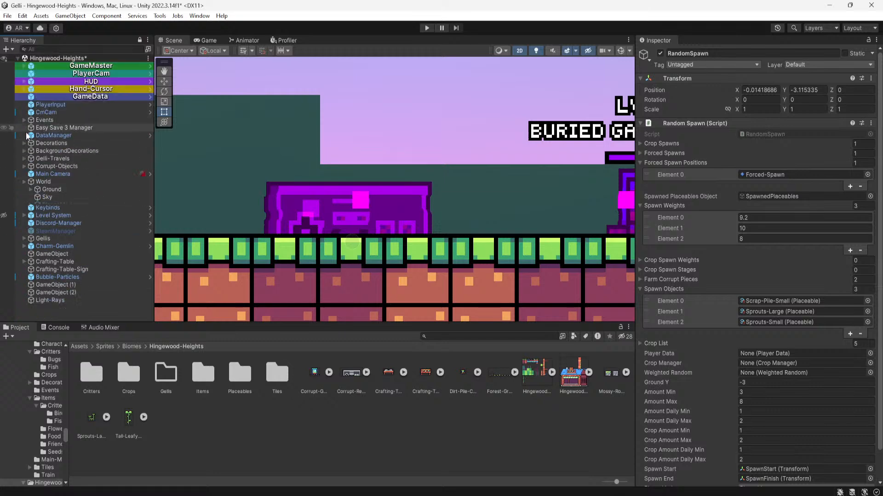
Rename Corrupt-Piece-Crates under Corrupt-Objects to Corrupt-Piece-Retro-Controller
left_click(22, 167)
left_click(51, 175)
left_click(55, 182)
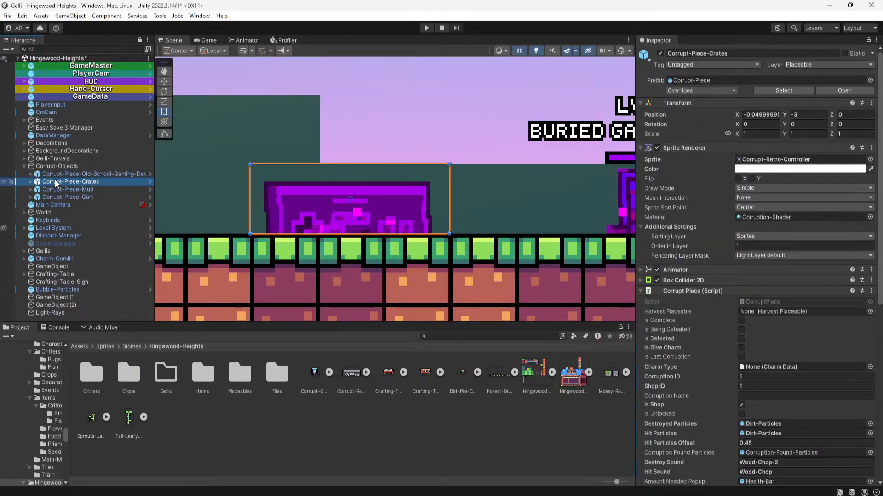
right_click(55, 182)
left_click(110, 123)
key("BackSpace")
key("BackSpace")
key("BackSpace")
key("BackSpace")
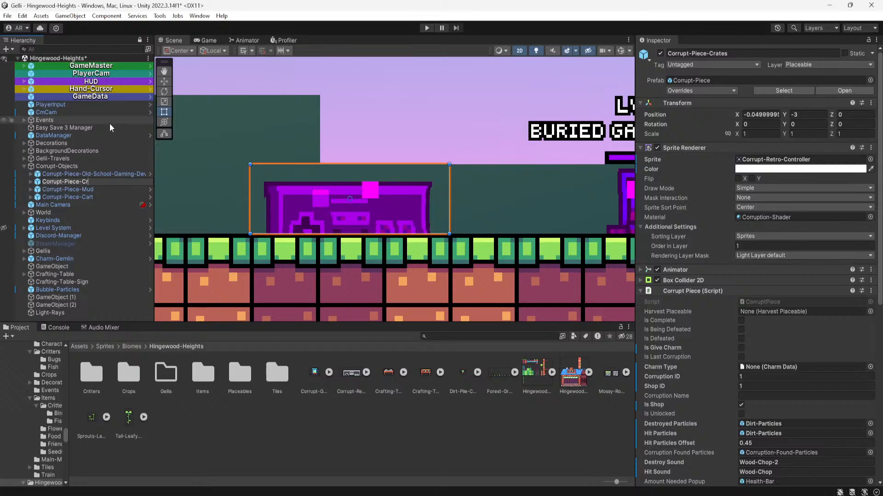
key("BackSpace")
key("BackSpace")
type("Retro-Contr")
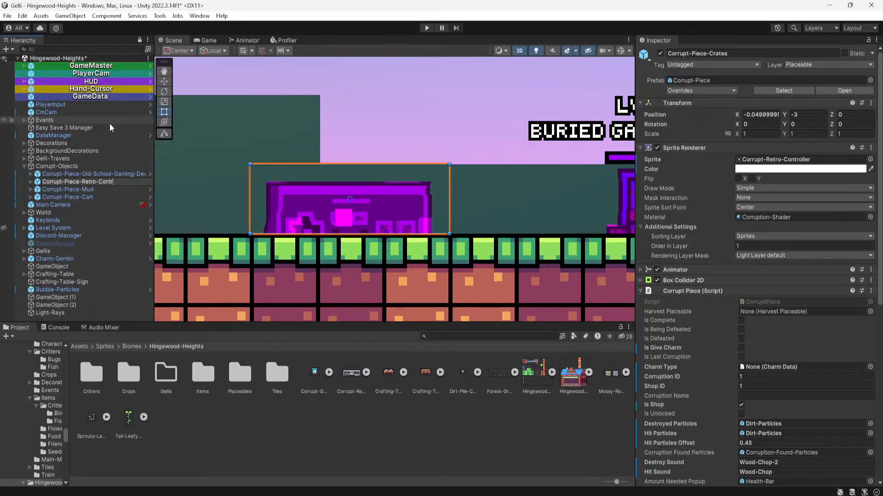
type("oller")
key("Return")
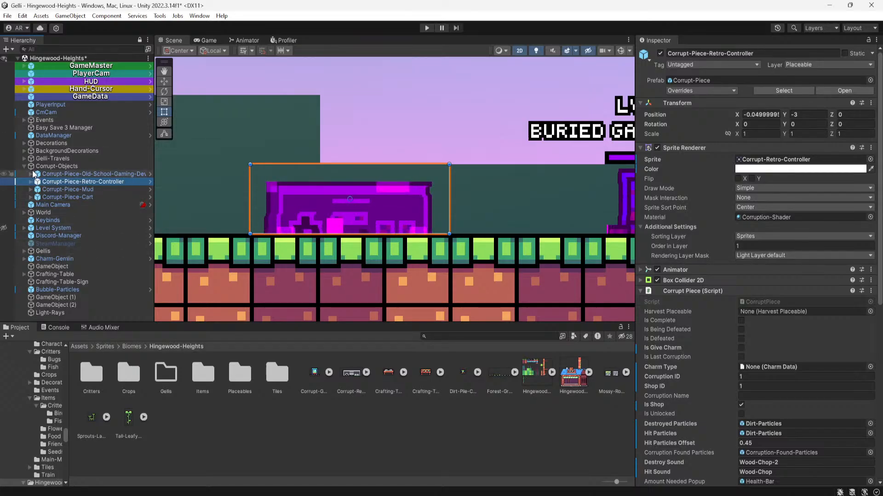
Change the second line of the controller's Object-Name-Text label to "Retro Controller", keeping LVL.2 above it
left_click(30, 181)
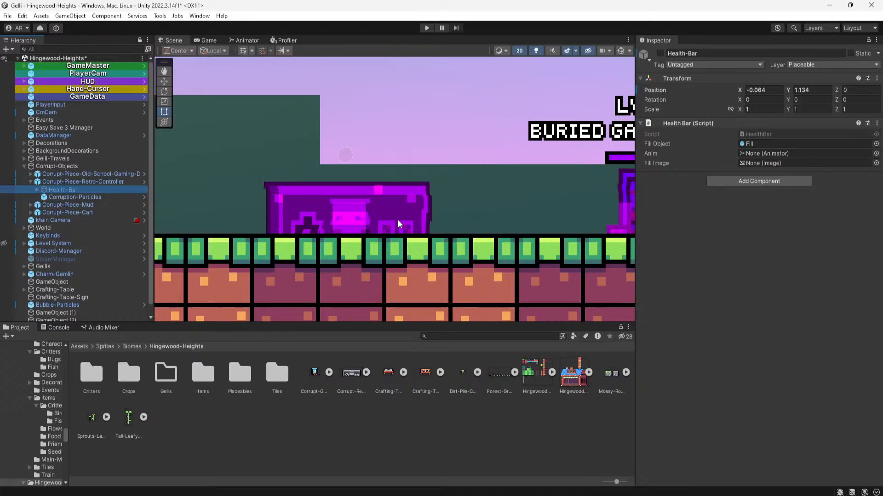
left_click(37, 189)
left_click(55, 197)
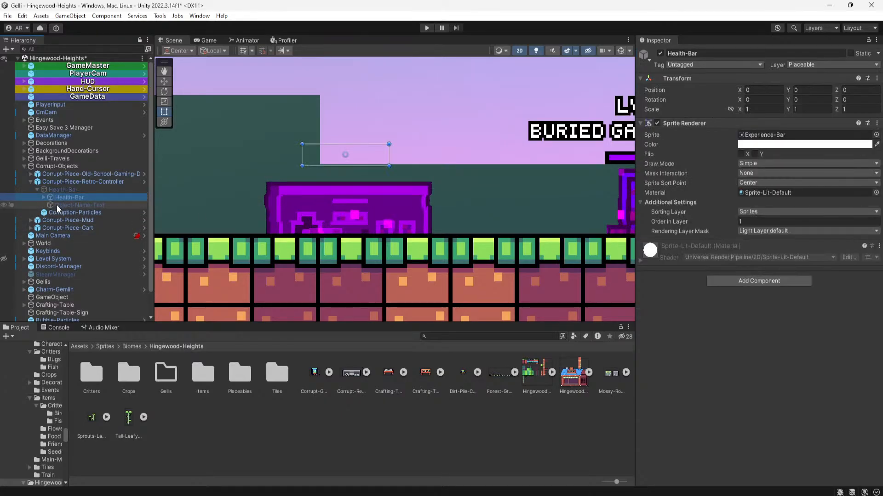
left_click(74, 205)
scroll(699, 307, "down", 3)
left_click(699, 305)
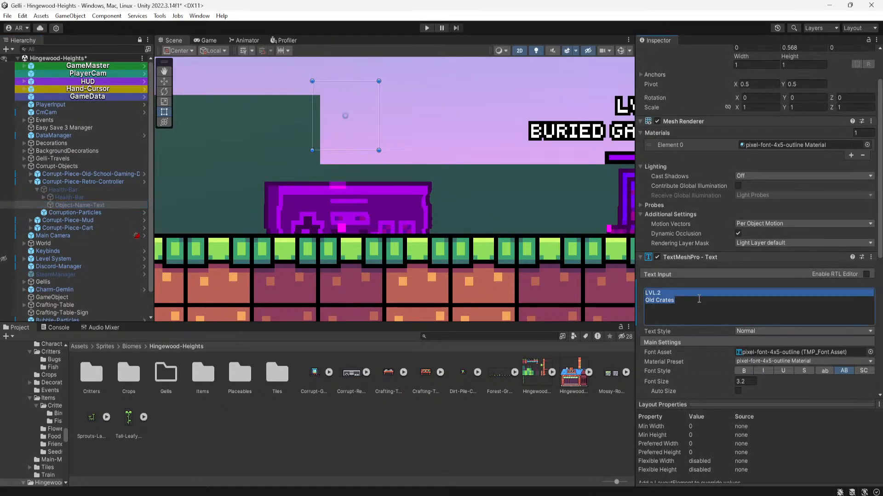
left_click(699, 300)
key("BackSpace")
key("BackSpace")
key("BackSpace")
key("BackSpace")
key("BackSpace")
key("BackSpace")
key("BackSpace")
key("BackSpace")
key("BackSpace")
key("BackSpace")
type("Retro Control")
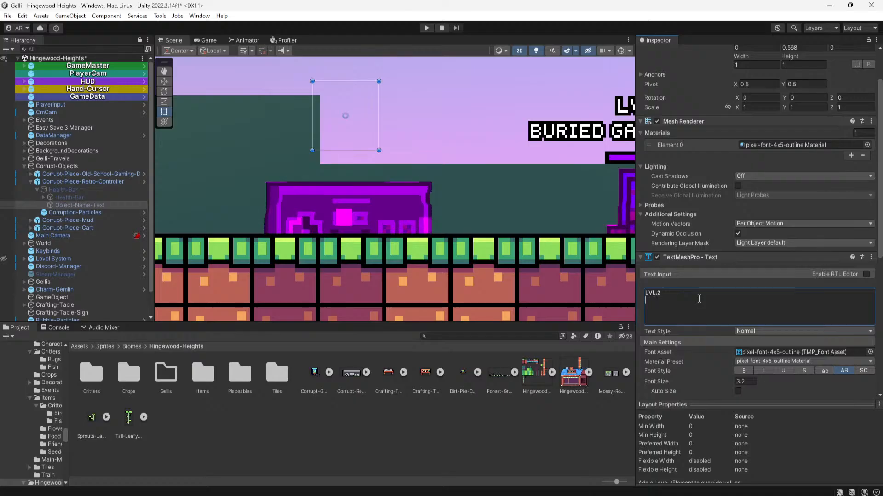
type("ler")
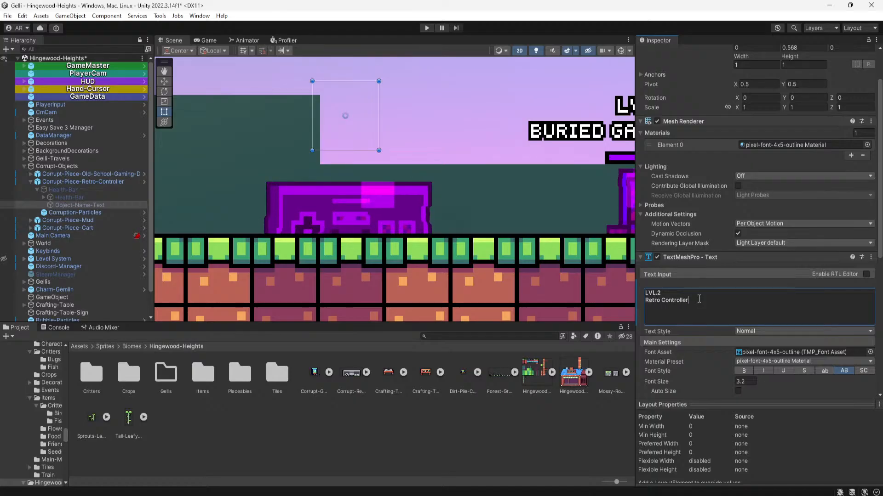
Save the Hingewood-Heights scene and run the game to test the renamed retro controller object
left_click(514, 439)
scroll(521, 155, "down", 10)
middle_click_drag(607, 142, 451, 182)
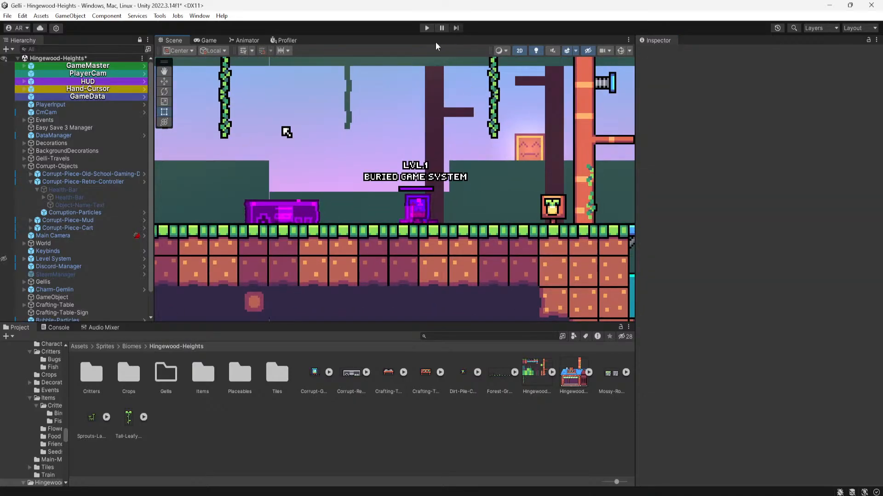
key("ctrl+s")
key("ctrl+p")
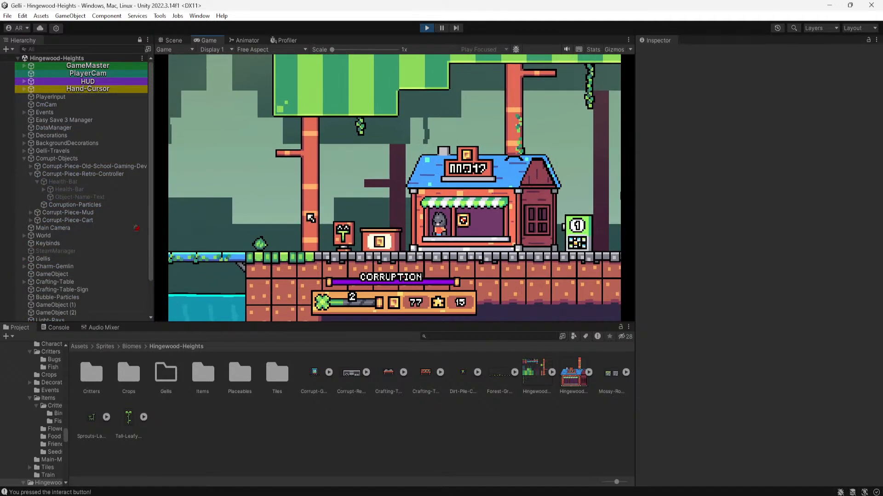
Play-test the biome by bringing the green clump to the machine beside the shop and tending the crops near the Buried Game System
left_click_drag(262, 244, 411, 205)
left_click(586, 222)
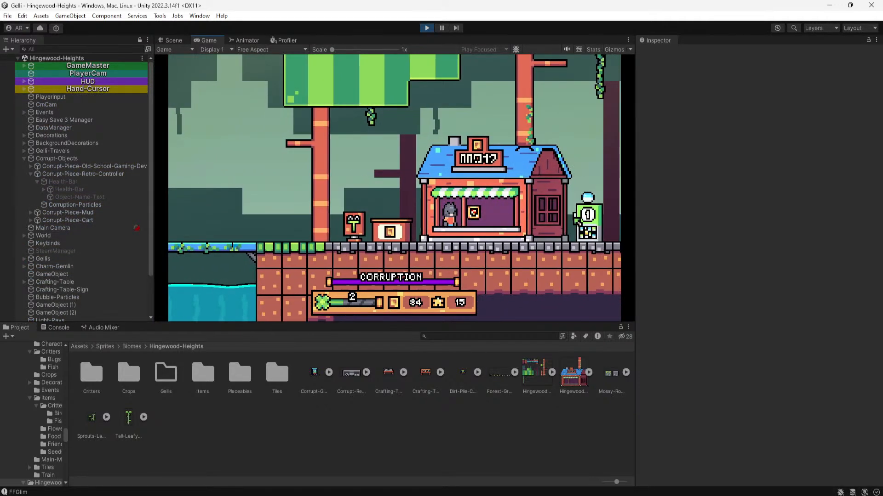
key("shift+a")
left_click_drag(586, 198, 314, 225)
key("a")
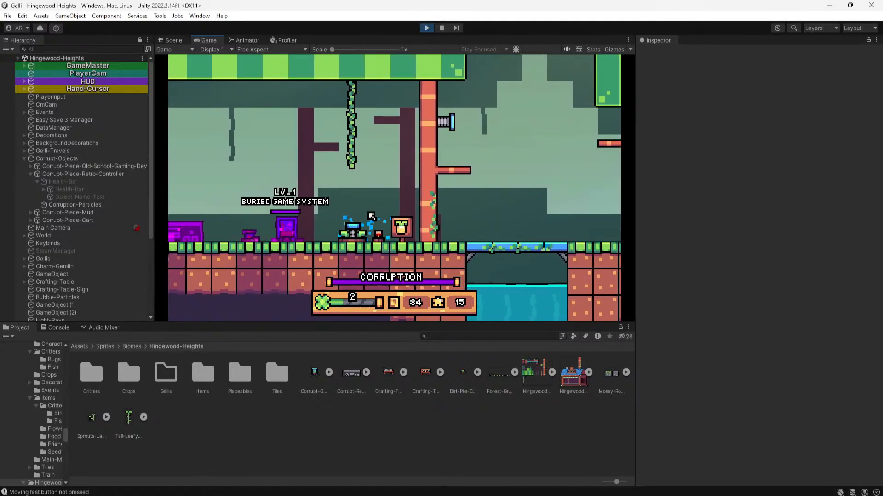
left_click(372, 216)
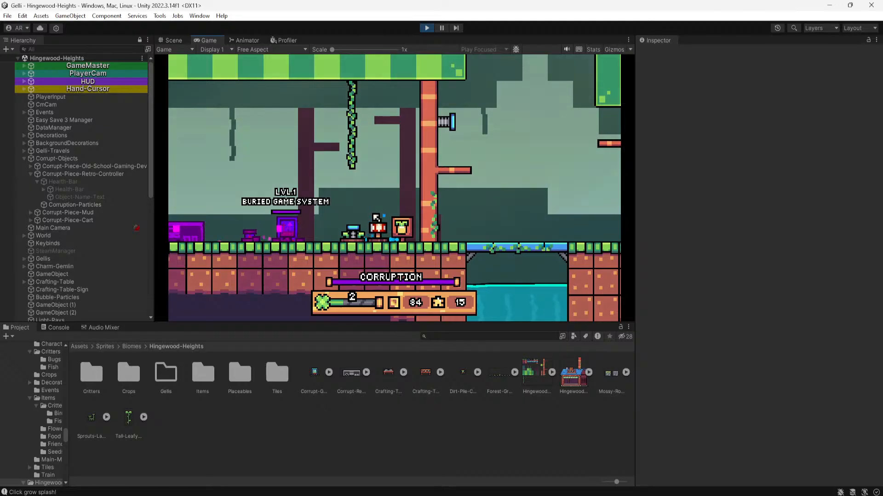
left_click(376, 217)
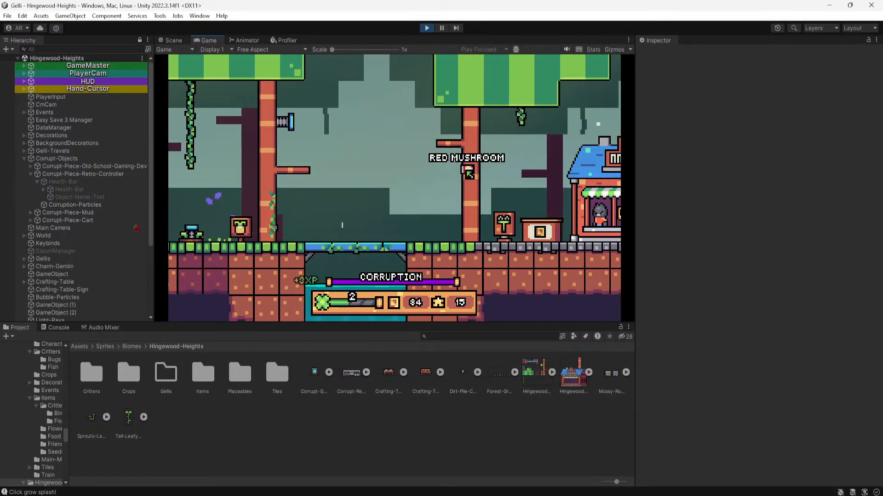
Gather the red mushroom and blue screw crops in the running game to work down the corruption
right_click(458, 201)
left_click(466, 195)
right_click(468, 199)
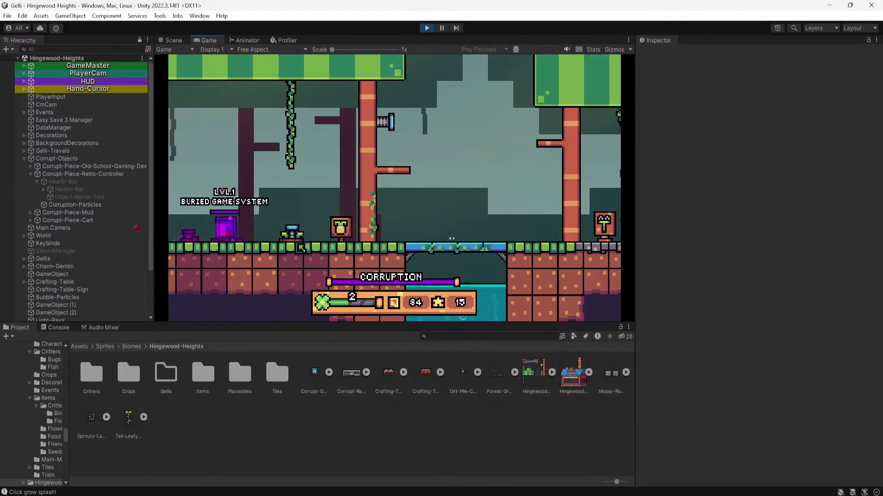
right_click(320, 233)
left_click(296, 193)
left_click(332, 225)
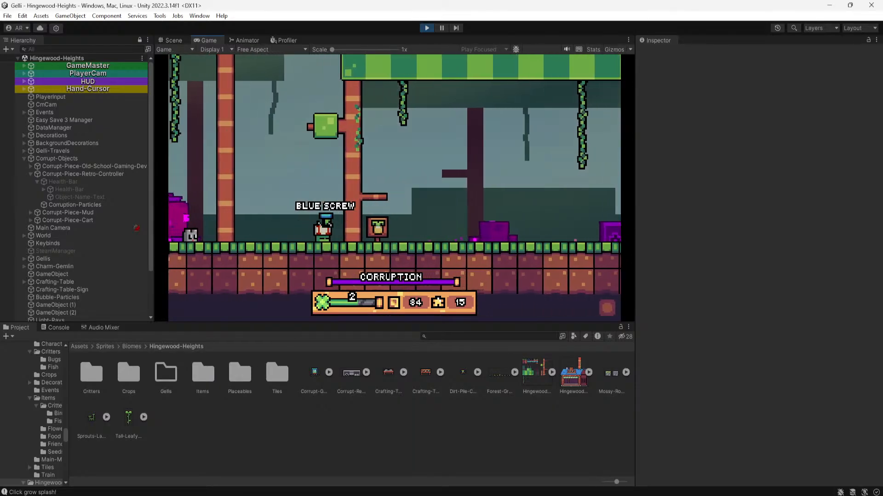
left_click(326, 224)
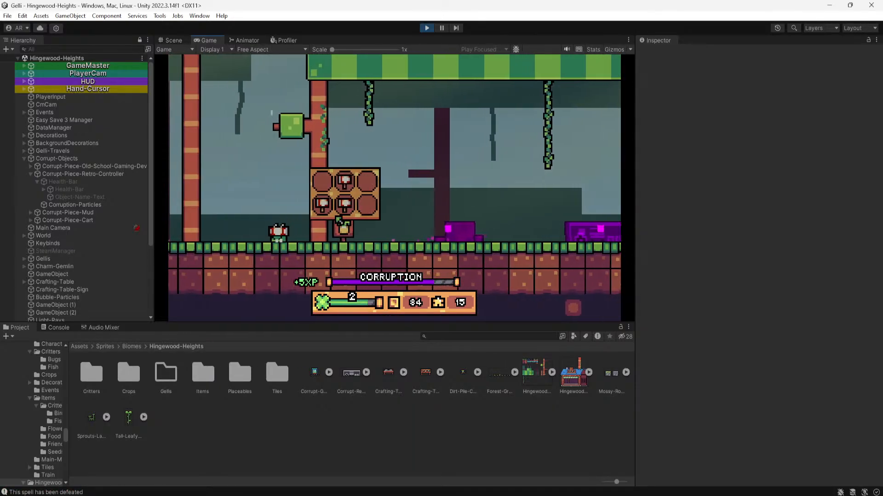
Carry canisters from the shop area and the forest back towards the corrupt objects in the running game
left_click(238, 216)
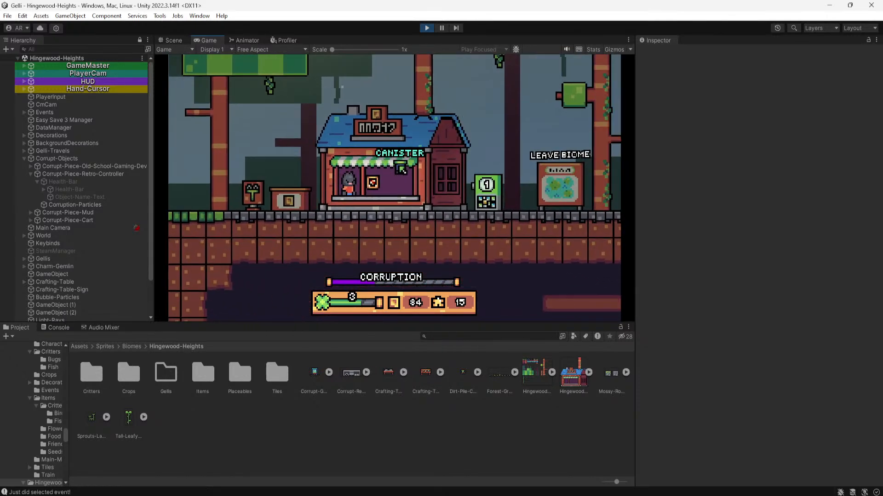
key("a")
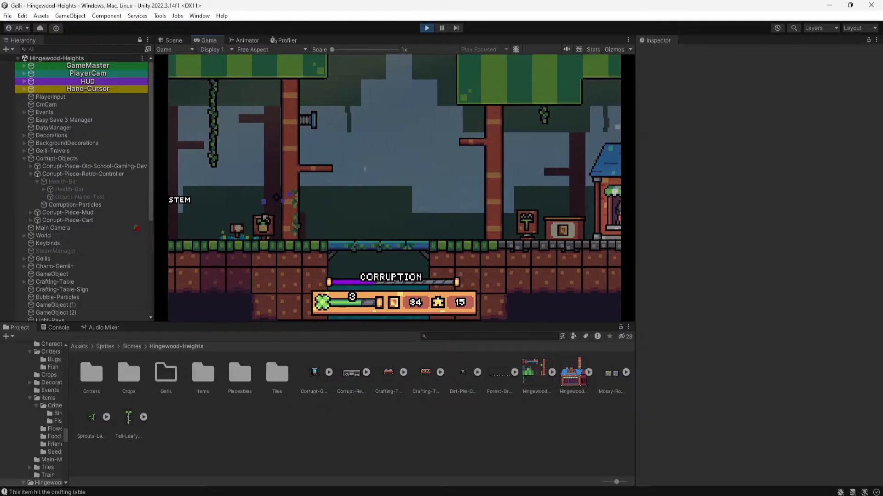
key("d")
left_click_drag(199, 230, 391, 198)
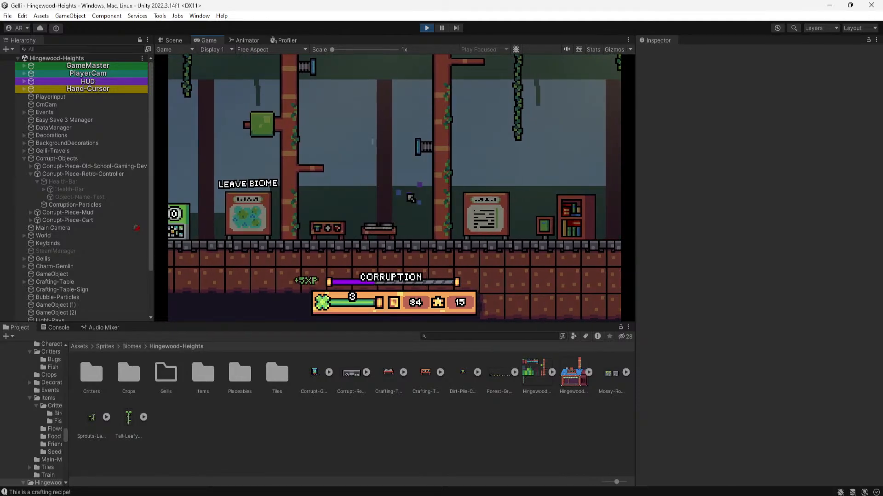
key("d")
key("a")
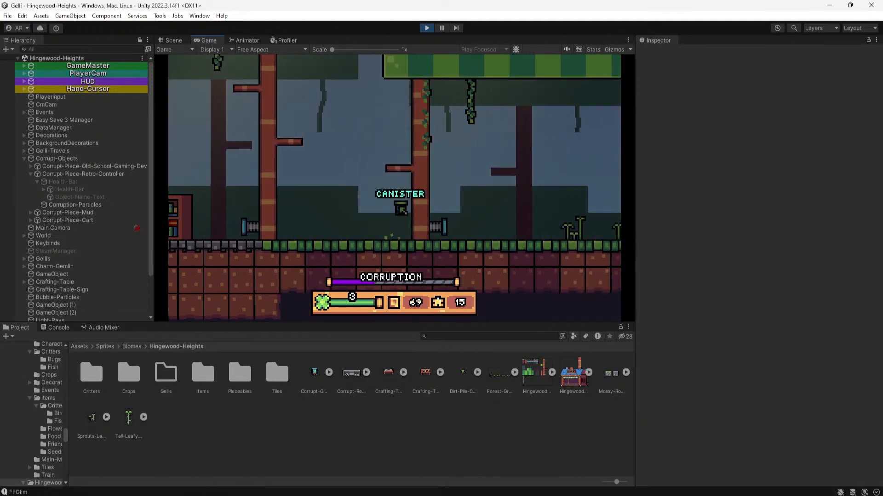
key("a")
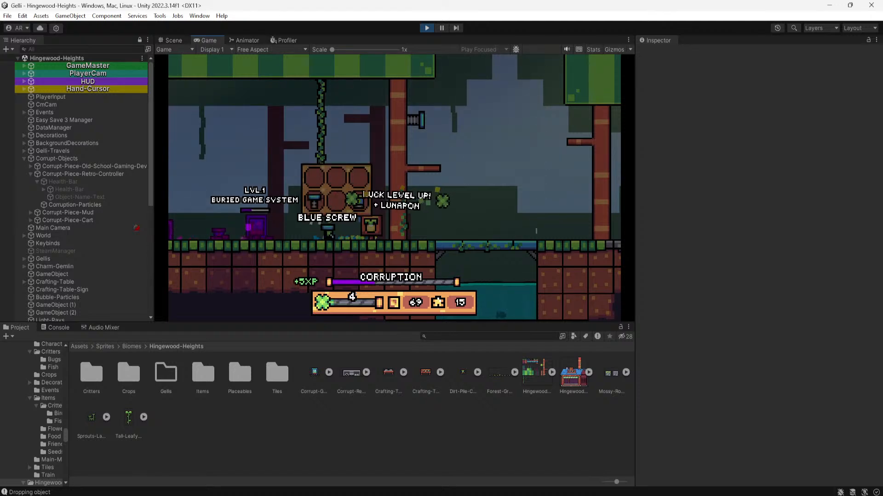
Move blue screws between the item grid and the sign by the tree to reduce the remaining corruption
key("d")
key("s")
key("d")
left_click_drag(472, 263, 339, 188)
key("a")
mouse_move(341, 192)
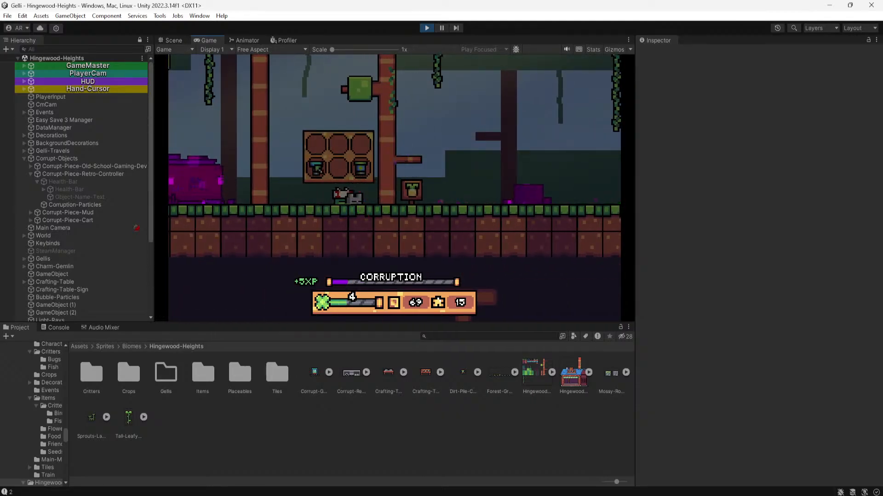
left_click_drag(321, 168, 392, 190)
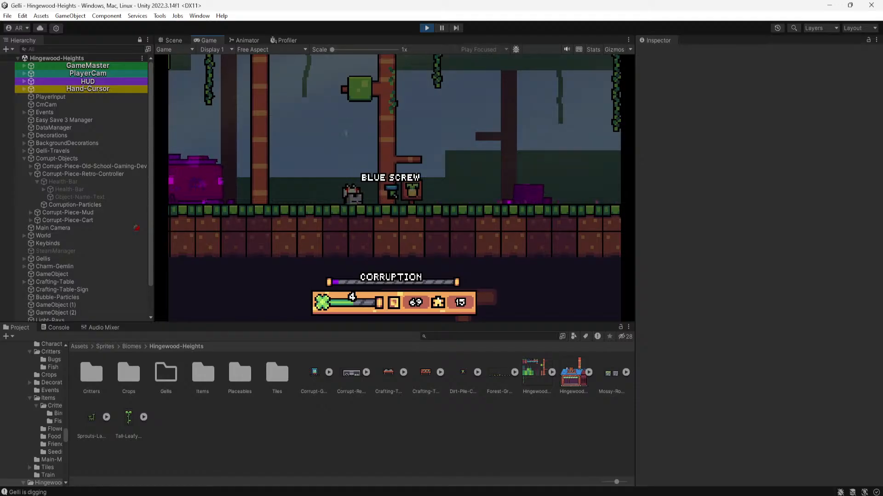
Destroy the corrupt LVL.1 Buried Game System and move on to the retro controller
scroll(389, 188, "up", 5)
key("d")
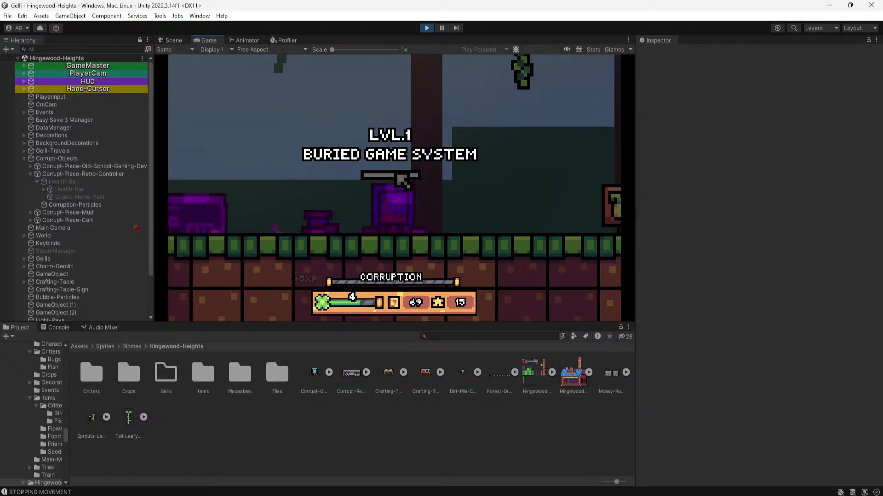
left_click(403, 182)
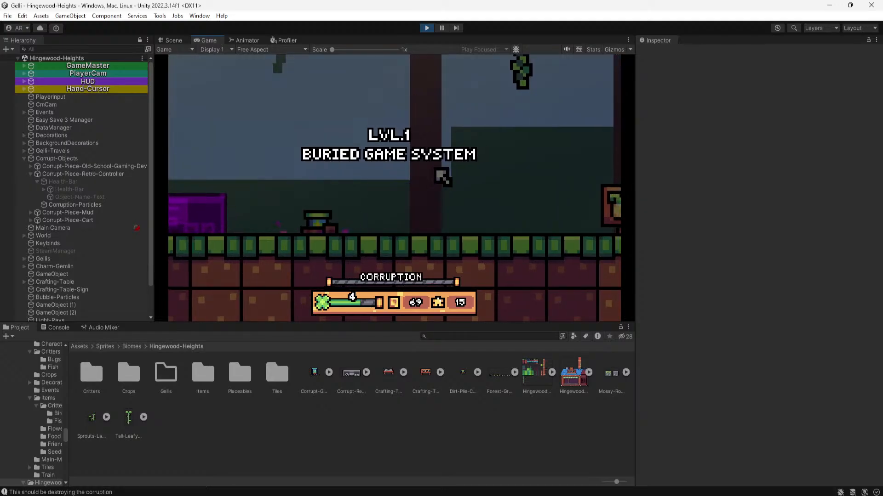
key("a")
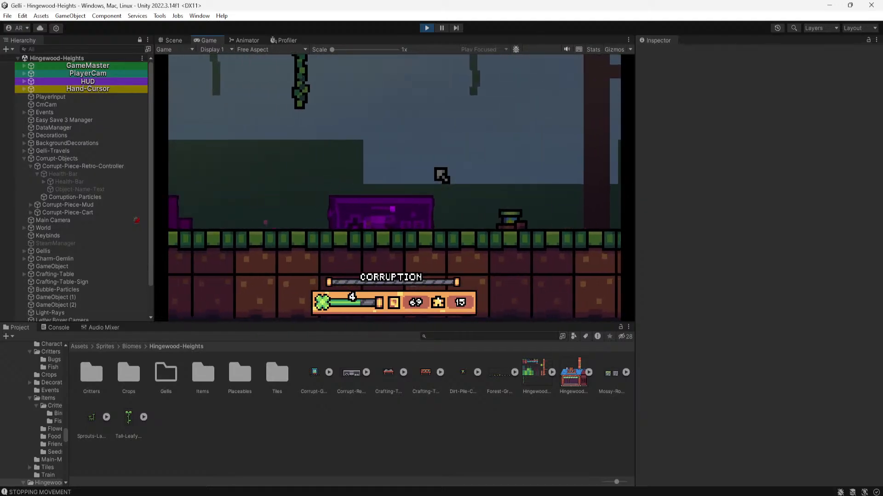
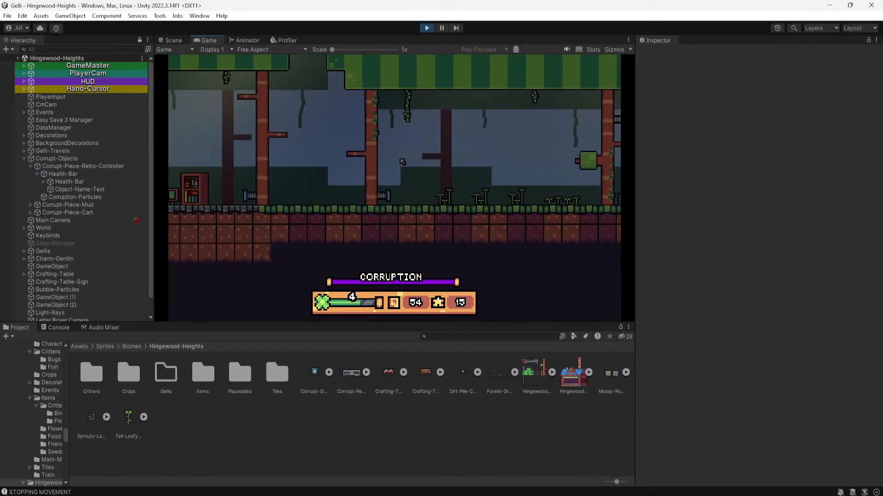
Travel back across the biome to the retro controller and examine its LVL.2 label and health bar up close
key("a")
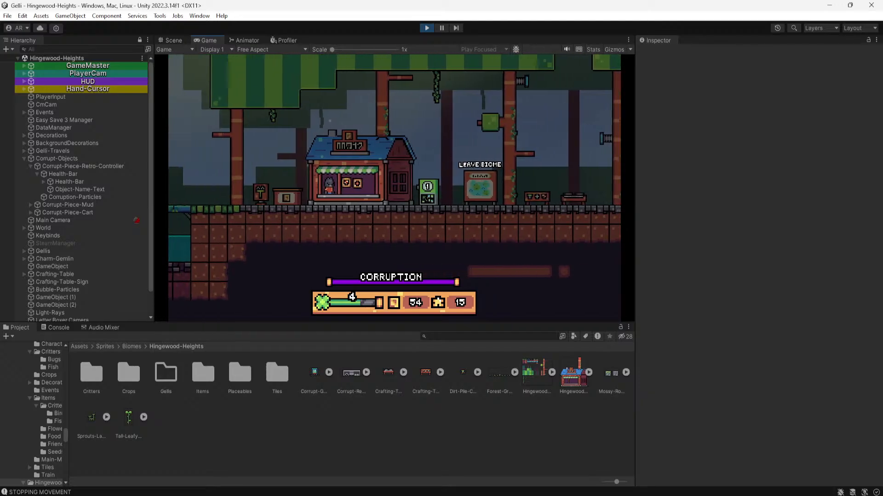
key("a")
key("a")
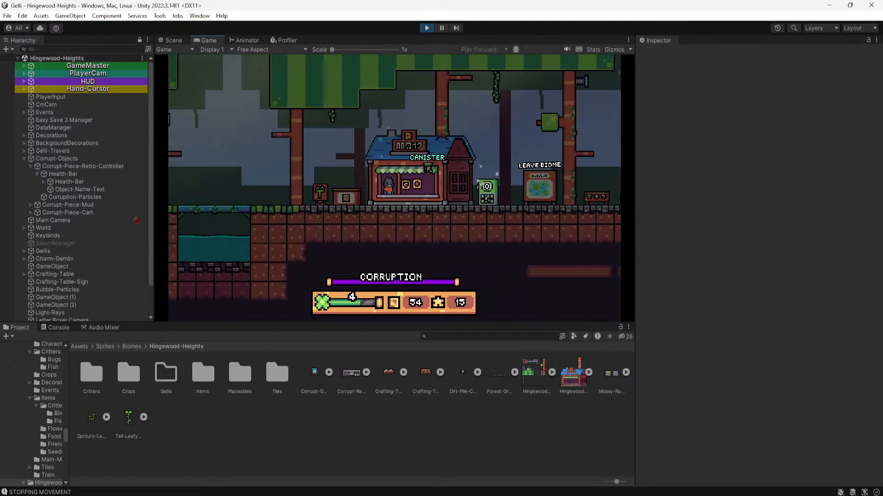
key("a")
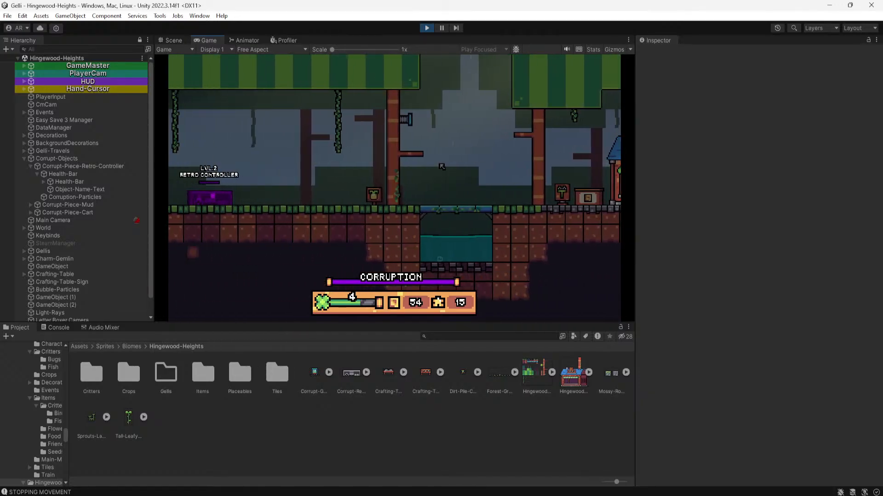
key("d")
scroll(514, 159, "up", 5)
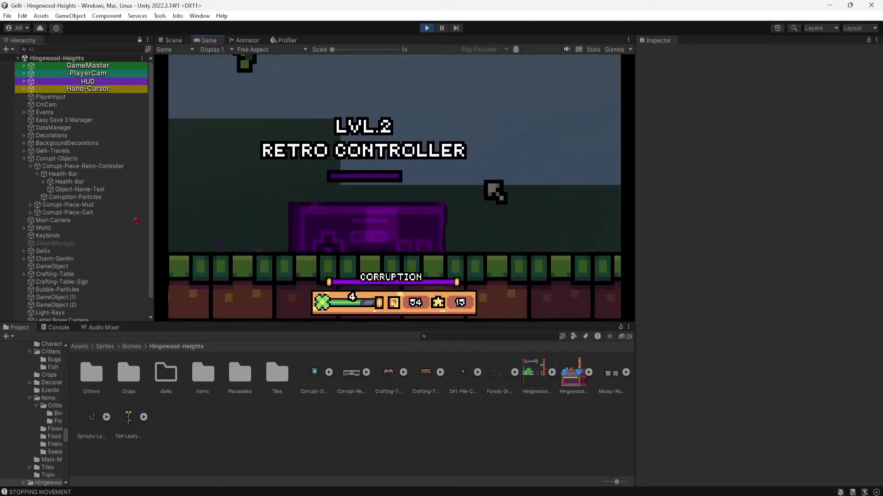
scroll(489, 178, "up", 3)
scroll(492, 181, "down", 6)
scroll(464, 186, "up", 2)
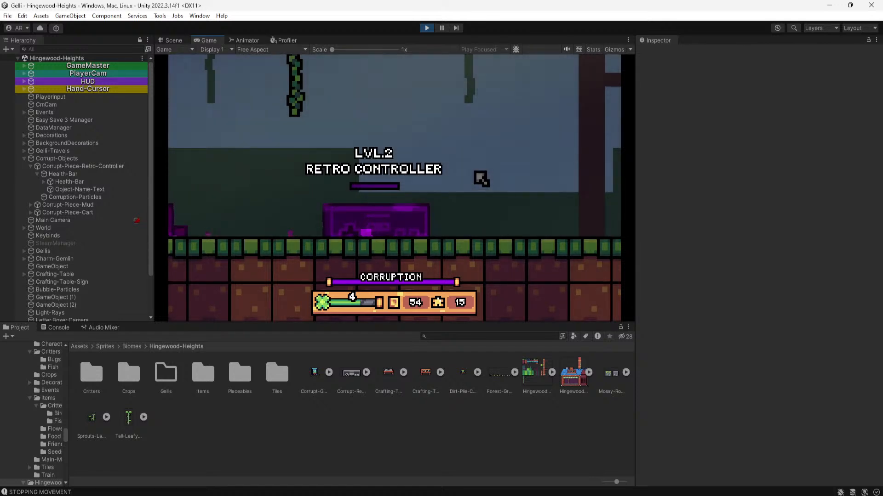
Compare the retro controller with the neighbouring corrupt objects, pause the game and leave play mode
key("a")
scroll(486, 177, "down", 5)
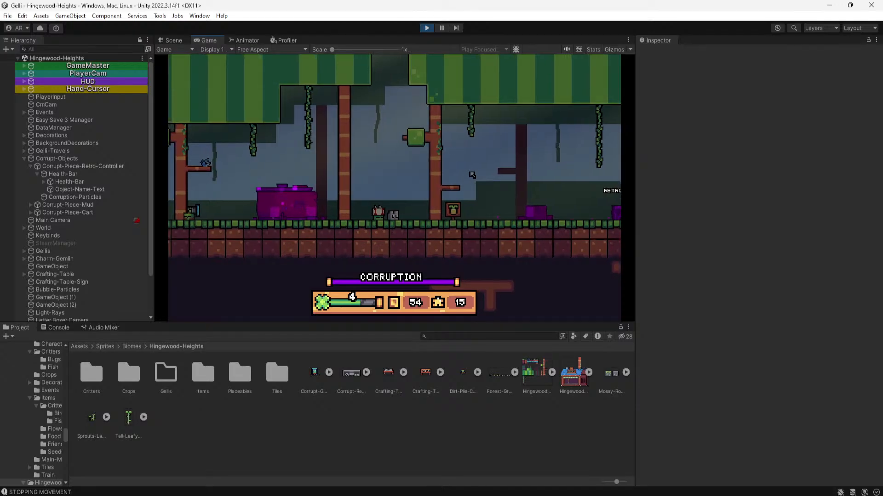
scroll(487, 193, "up", 4)
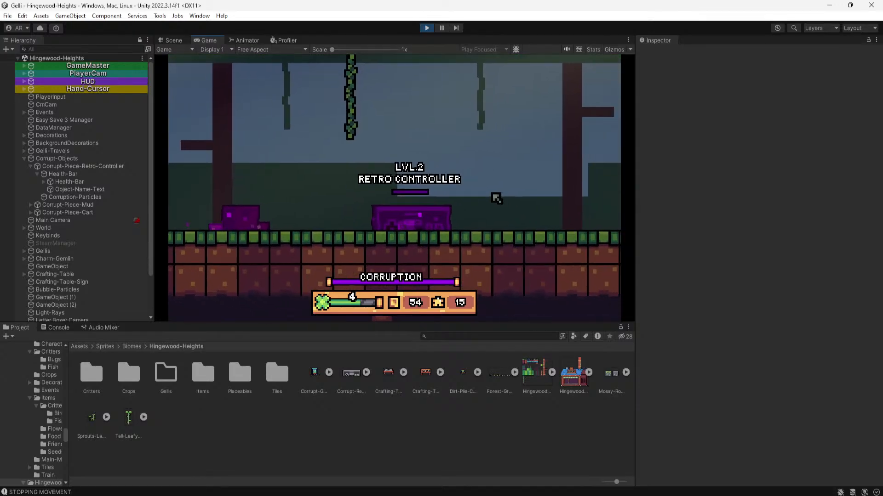
key("d")
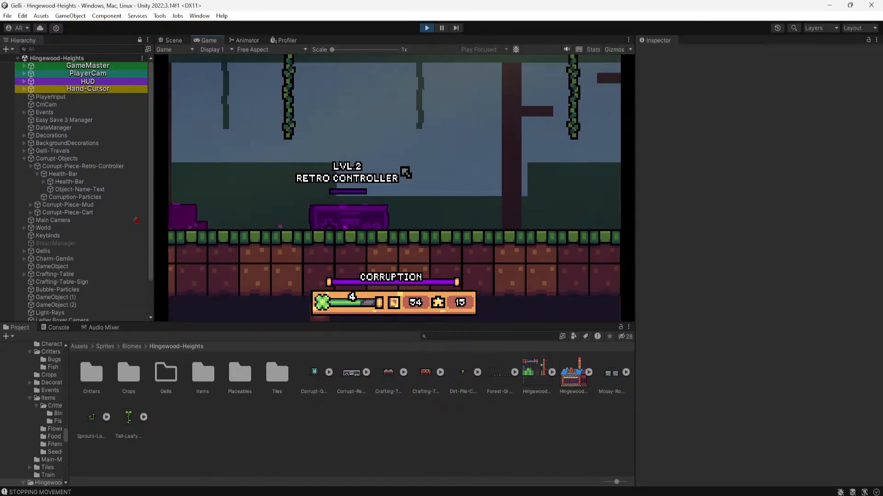
key("Escape")
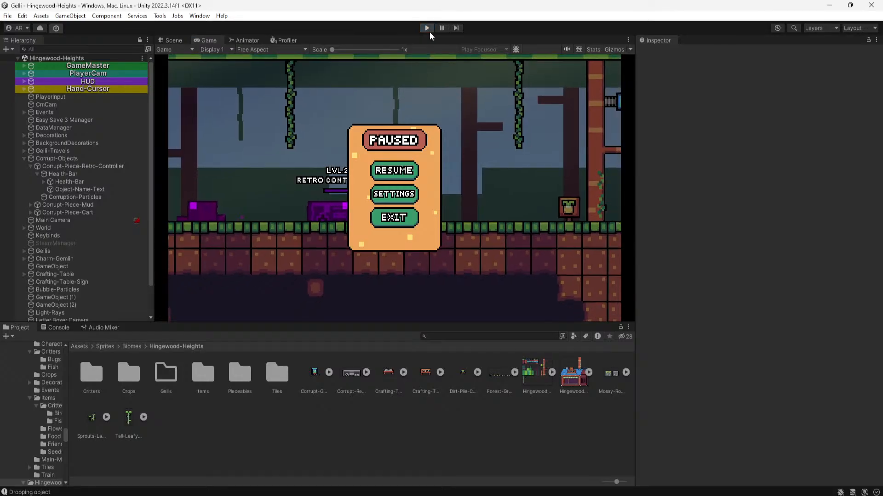
left_click(427, 28)
Switch to Aseprite and bring up the retro controller area of the Overgrown-Biome-Concept sprite
key("alt+Tab")
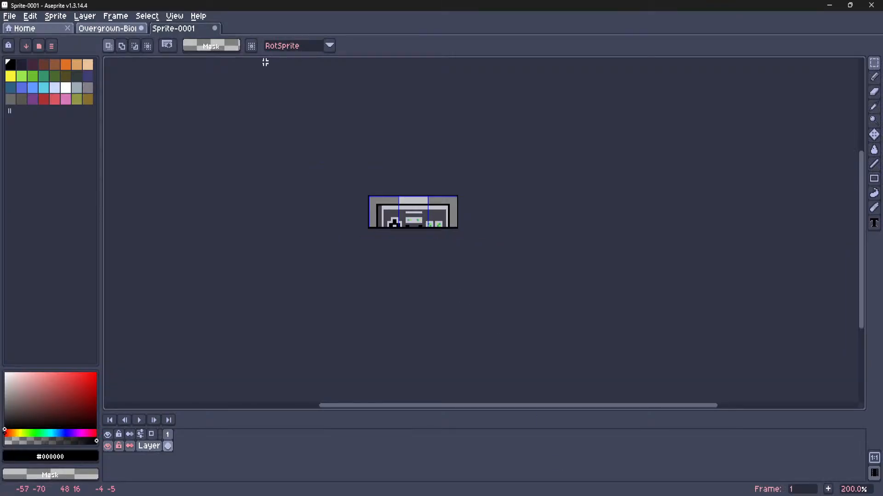
left_click(136, 28)
key("m")
left_click(348, 140)
scroll(347, 141, "down", 4)
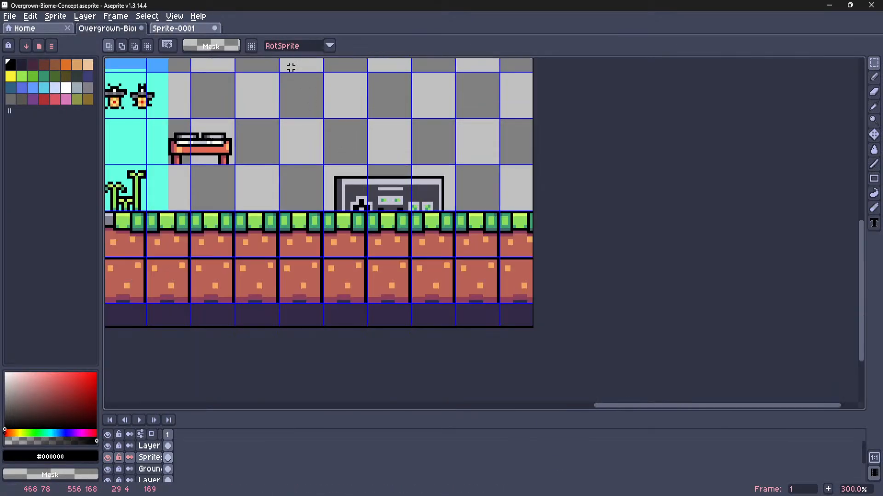
scroll(290, 67, "down", 2)
Open VxIt-PC-Monitor.png from the VxIt-PC folder inside Train-Station
left_click(9, 15)
left_click(21, 38)
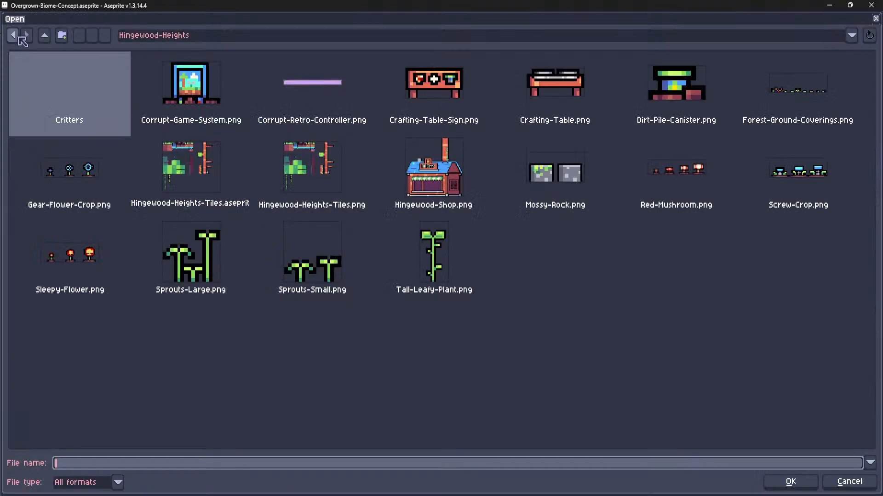
left_click(44, 35)
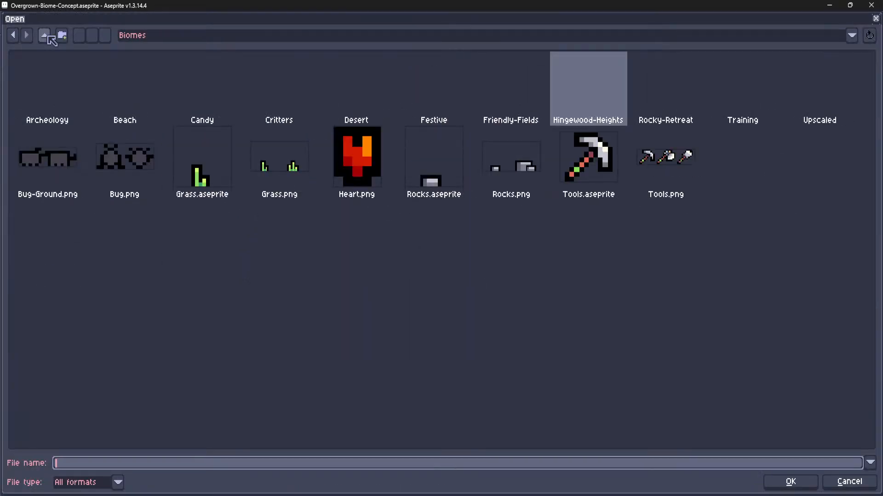
left_click(45, 35)
double_click(758, 194)
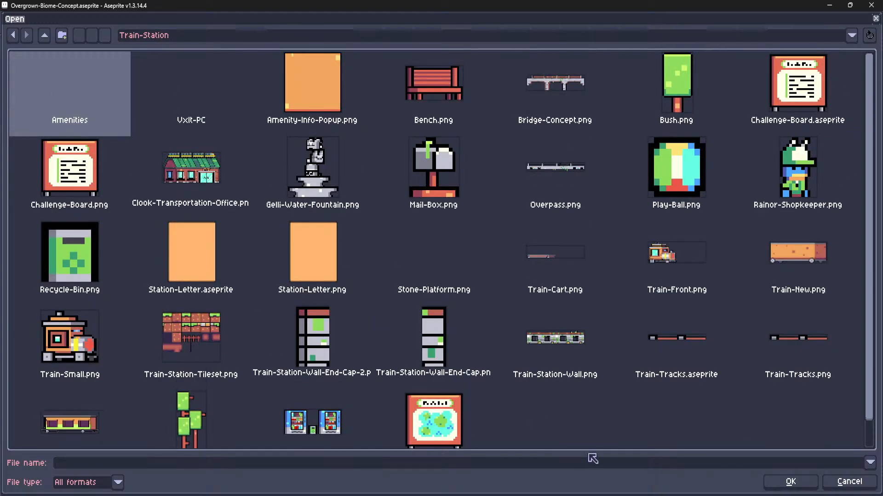
double_click(156, 81)
double_click(170, 88)
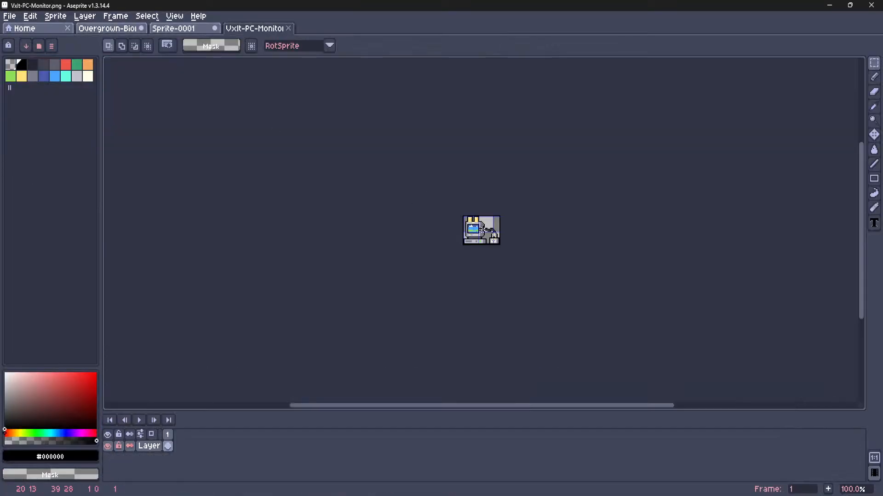
Copy the whole PC monitor sprite into Overgrown-Biome-Concept and place it just above the grass, beside the retro controller
left_click_drag(331, 90, 731, 378)
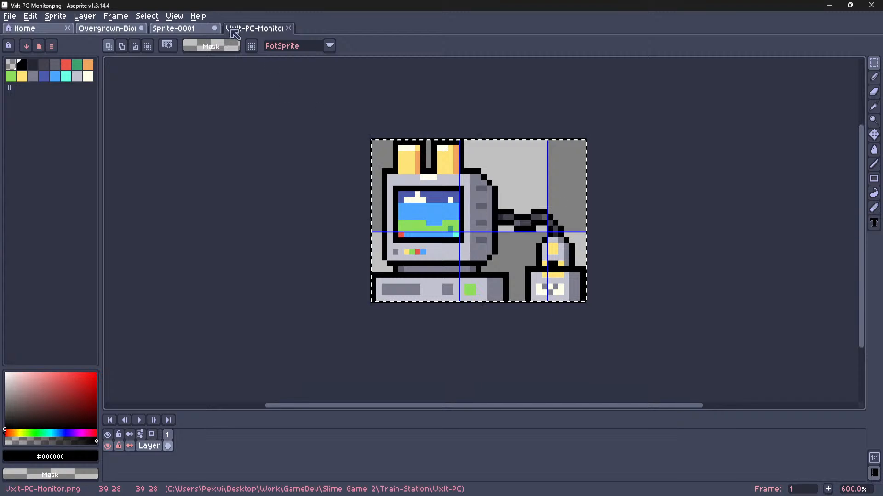
left_click(114, 29)
left_click_drag(401, 253, 515, 285)
scroll(493, 282, "up", 2)
left_click_drag(436, 270, 258, 270)
left_click(394, 187)
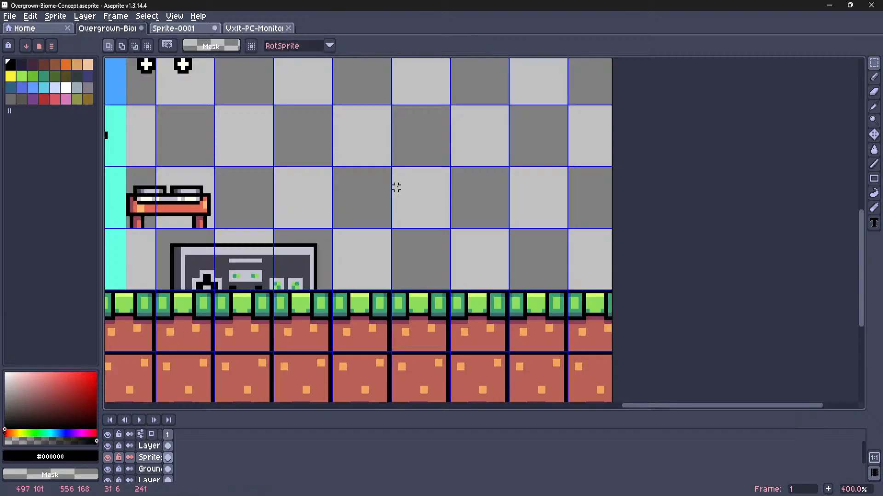
key("ctrl+v")
mouse_move(467, 264)
left_mouse_down()
mouse_move(452, 252)
mouse_move(460, 264)
left_mouse_up()
key("Return")
scroll(425, 275, "up", 2)
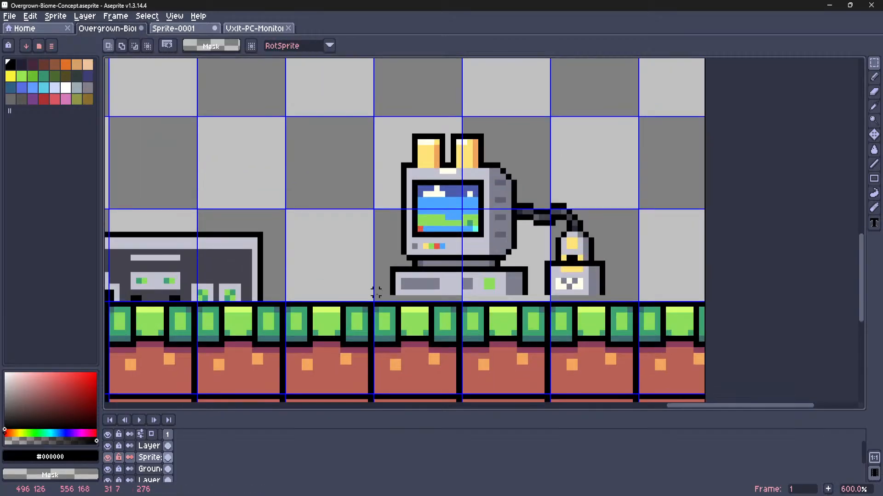
Delete the cable and mouse, and the lower part of the pasted PC monitor including its base
left_click_drag(619, 193, 519, 296)
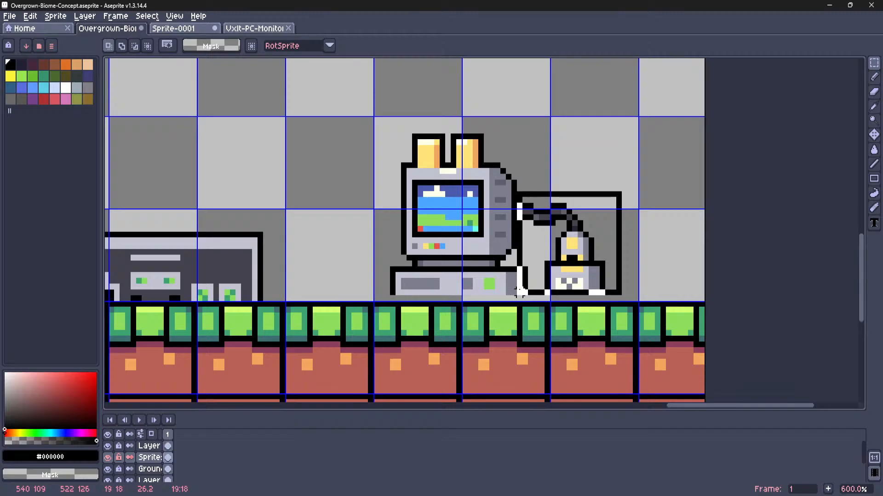
key("Delete")
left_click_drag(381, 298, 562, 218)
key("Delete")
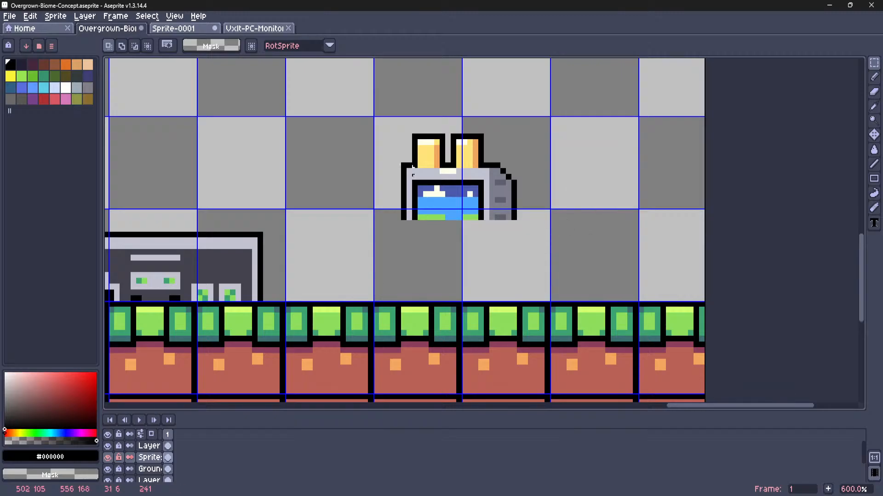
Move the monitor sprite down and to the right so that it rests on the grassy ground, and deselect it
left_click_drag(369, 112, 541, 235)
left_click_drag(479, 178, 528, 259)
left_click(613, 247)
scroll(483, 236, "down", 5)
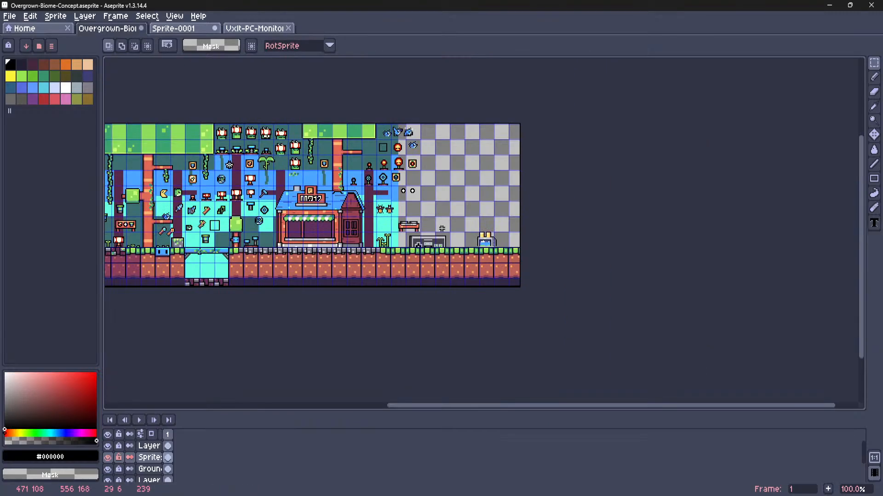
Copy the dirt patch from under the large red flower and place it on the ground at the monitor's lower-left corner
scroll(368, 195, "up", 5)
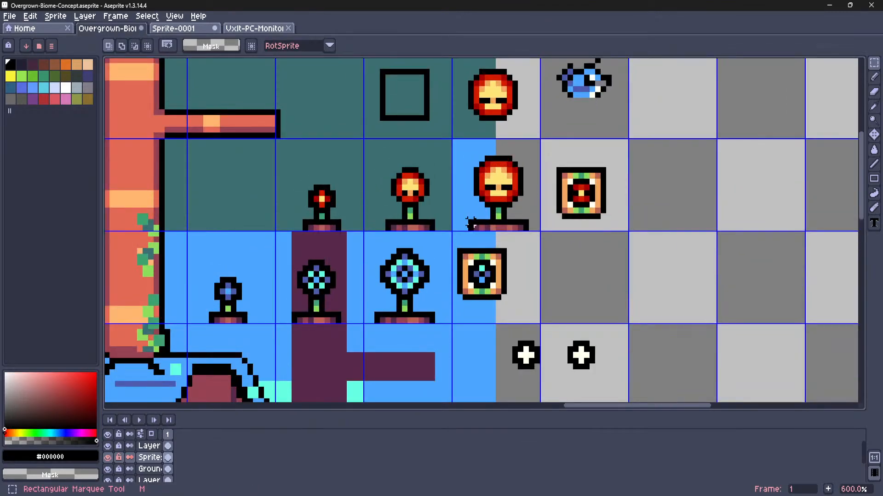
left_click_drag(470, 223, 593, 253)
scroll(517, 225, "down", 5)
scroll(600, 318, "up", 4)
scroll(593, 253, "up", 2)
mouse_move(586, 251)
left_mouse_down()
mouse_move(570, 236)
mouse_move(577, 240)
left_mouse_up()
key("Return")
Widen the copied dirt patch across the monitor's base by stretching its middle column to 15 px
middle_click_drag(555, 209, 480, 251)
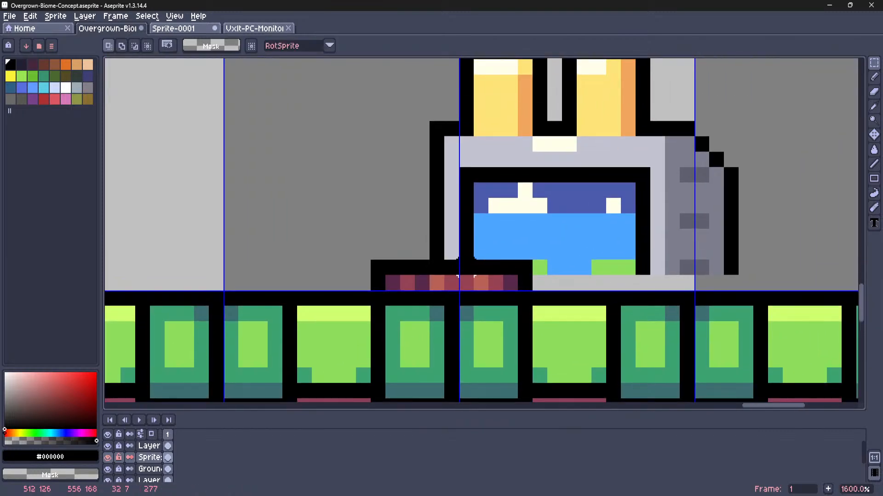
left_click_drag(458, 259, 439, 281)
left_click(702, 252)
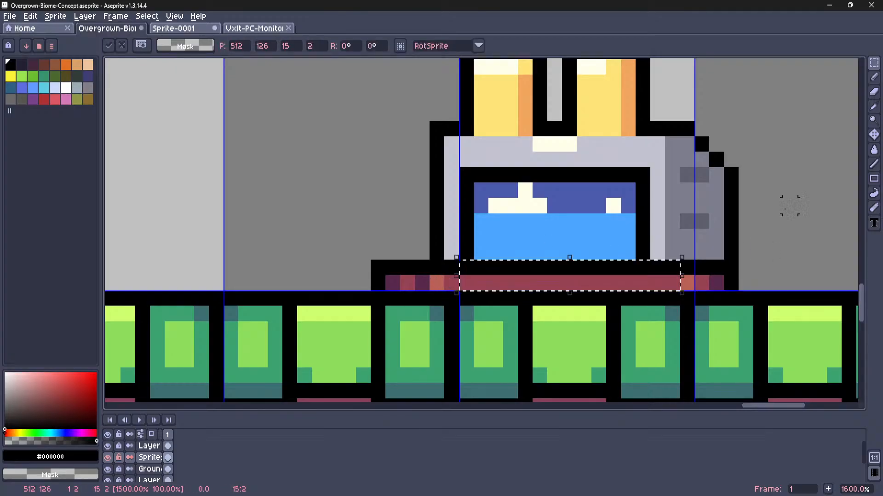
key("Return")
Select the monitor above the dirt patch and shift it 2 px to the left
scroll(572, 271, "down", 5)
scroll(572, 271, "up", 1)
scroll(570, 272, "up", 5)
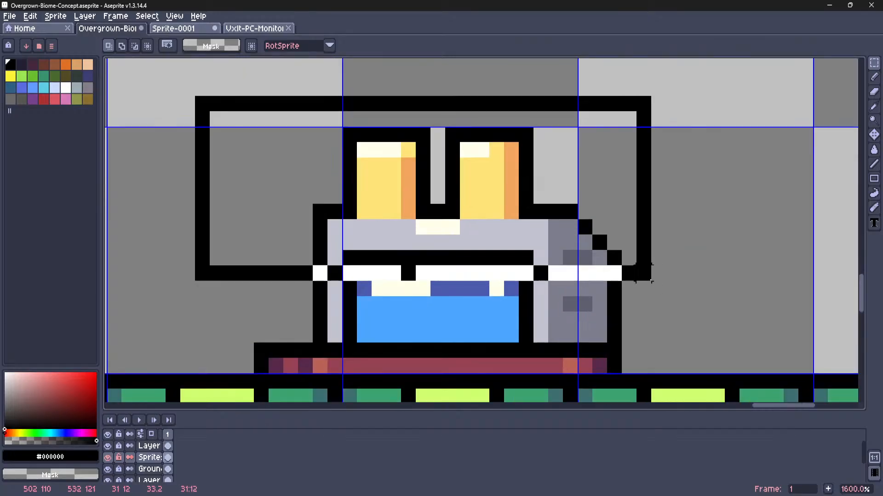
left_click_drag(193, 78, 668, 330)
left_click(568, 303)
left_click_drag(568, 304, 546, 305)
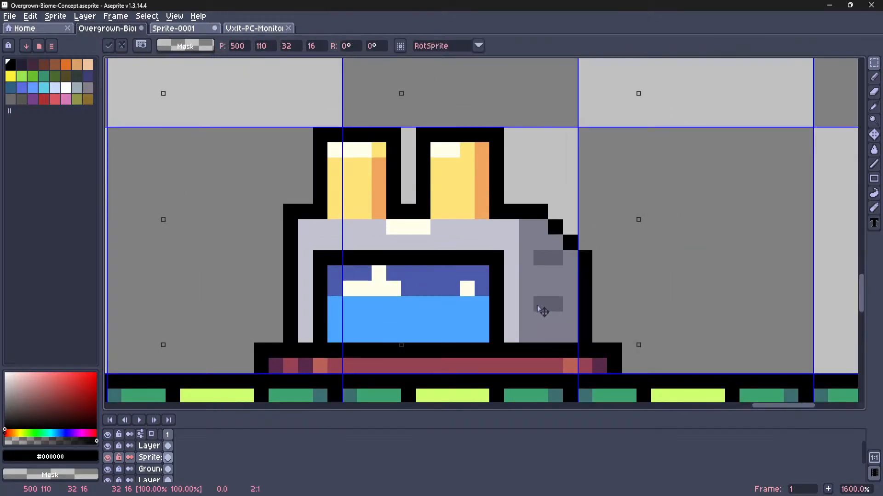
key("Return")
Draw a raised dirt bump in #964253 in front of the monitor screen and outline it in black
scroll(598, 291, "down", 6)
scroll(598, 291, "up", 8)
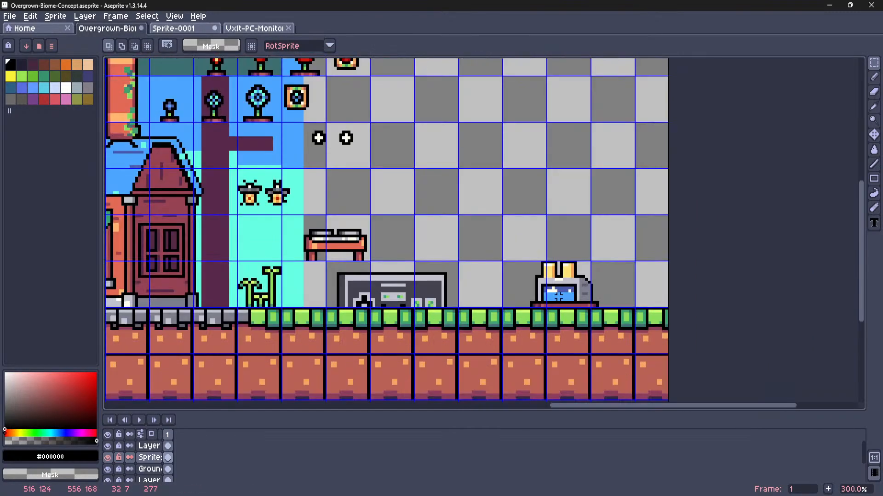
key("i")
left_click(541, 336)
key("l")
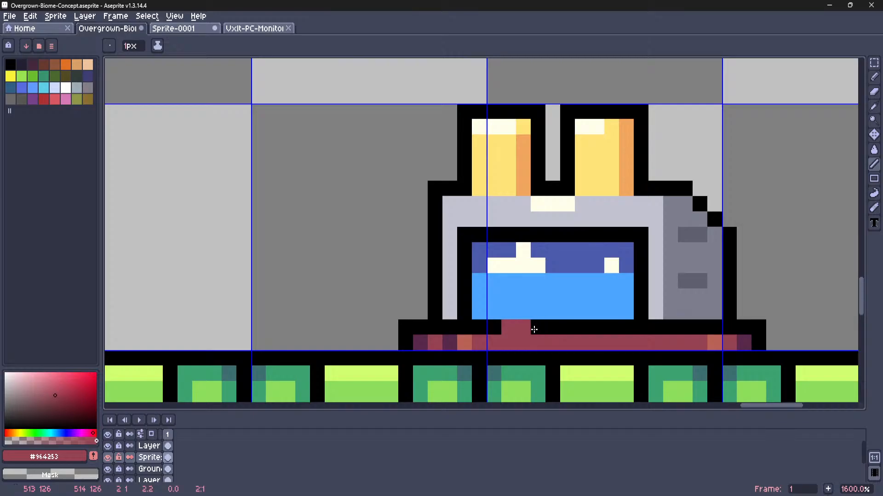
key("i")
left_click(495, 324)
key("l")
left_click(508, 311)
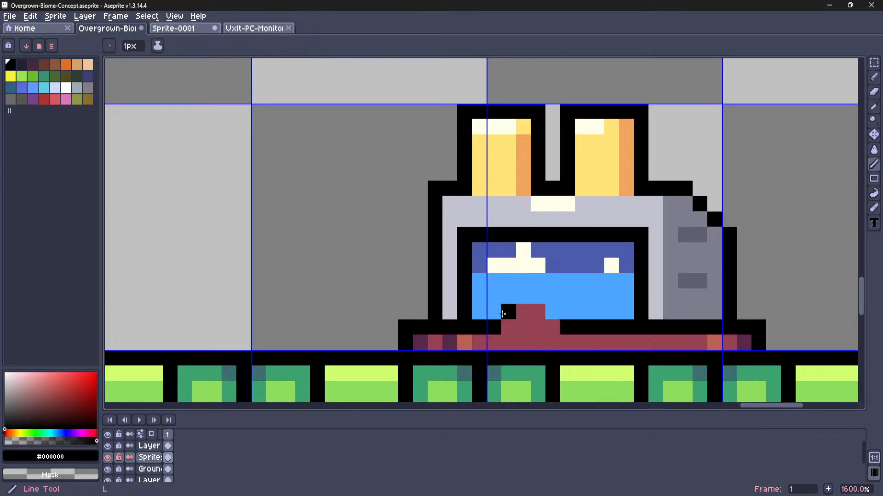
left_click(525, 297)
scroll(636, 336, "down", 3)
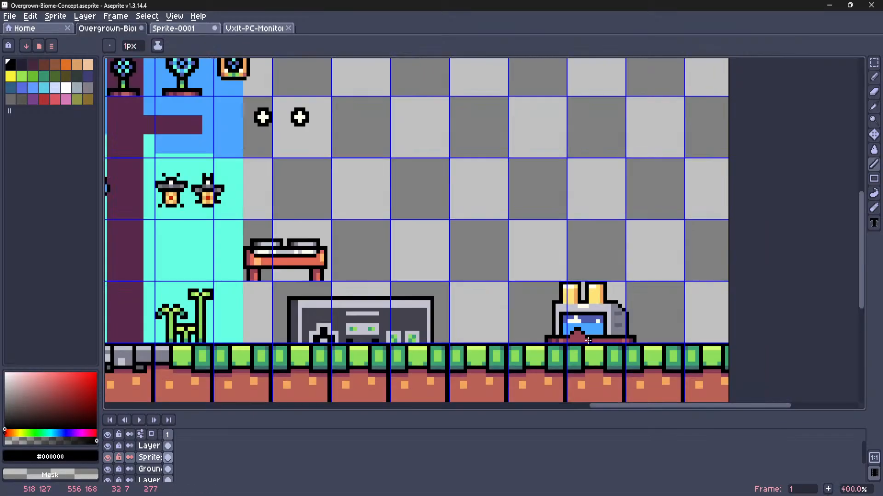
Draw a separate small dirt mound in #964253 on the ground to the right of the monitor, with a stepped black outline
scroll(589, 317, "up", 1)
key("i")
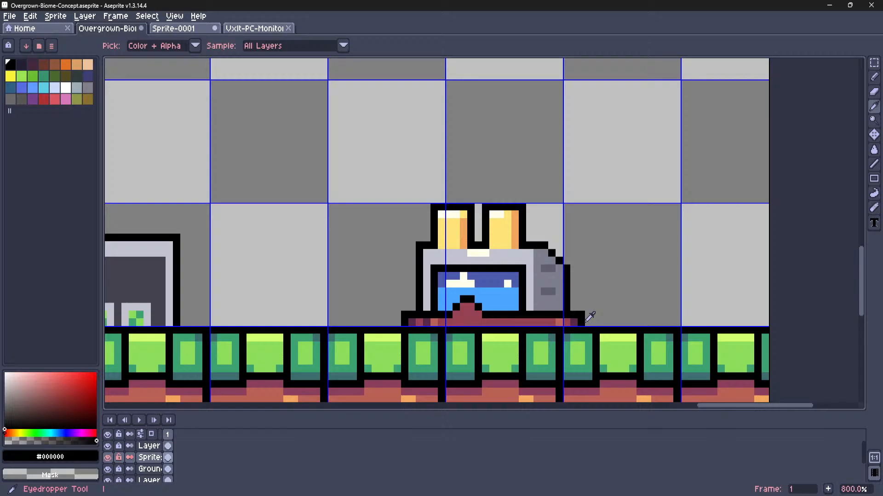
left_click(547, 316)
key("l")
scroll(598, 319, "up", 3)
left_click_drag(595, 319, 616, 293)
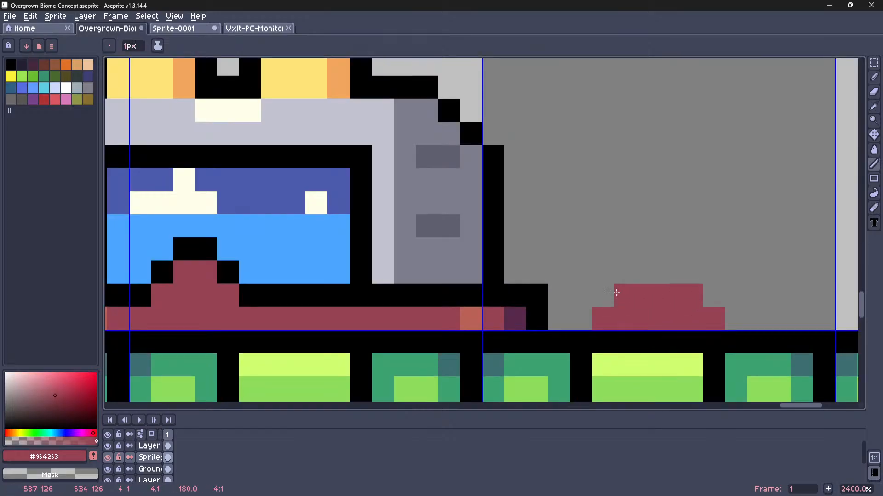
left_click(540, 305, "alt")
mouse_move(581, 317)
left_mouse_down()
mouse_move(645, 246)
mouse_move(732, 311)
left_mouse_up()
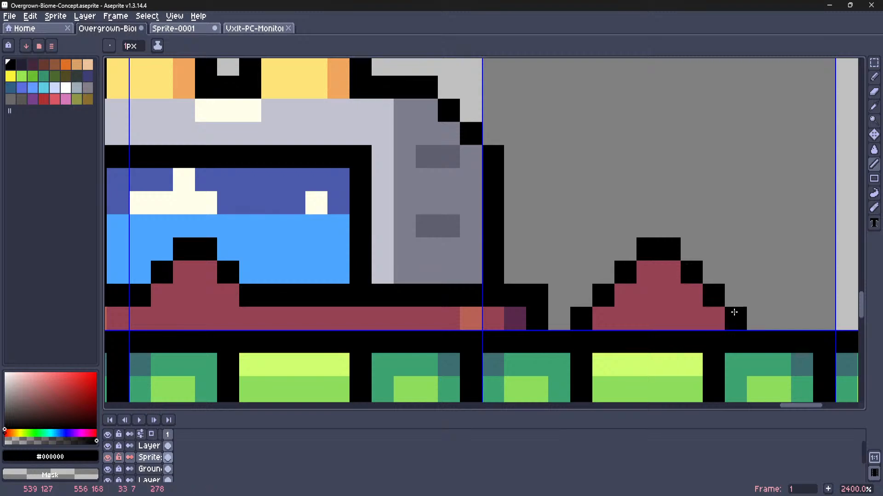
Flatten the peak of the small mound with a lower black top edge and erase the excess outline above it
scroll(733, 312, "down", 3)
scroll(544, 292, "up", 3)
key("alt")
left_click_drag(520, 295, 453, 296)
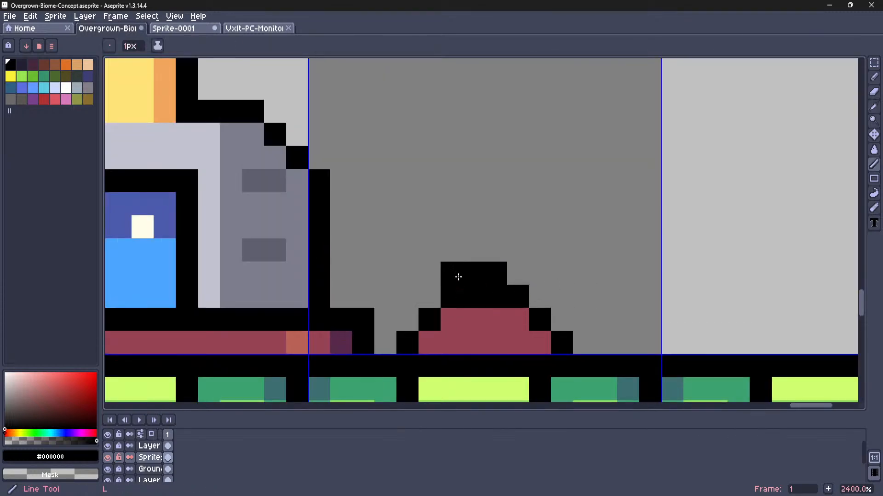
right_click_drag(457, 275, 506, 274)
Flatten the dirt bump in front of the screen and repaint the area above it with the screen blue #4da6ff
scroll(519, 261, "down", 8)
middle_click_drag(508, 235, 609, 245)
scroll(583, 266, "up", 10)
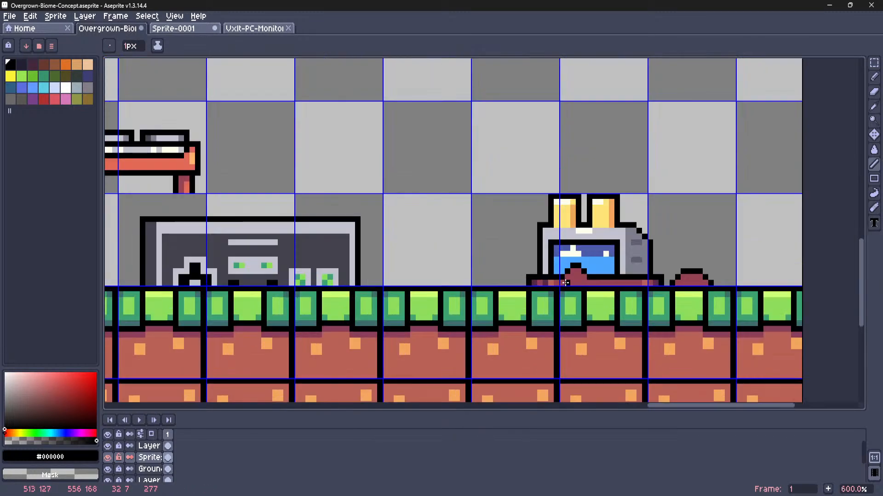
left_click(655, 223, "alt")
left_click_drag(655, 223, 589, 224)
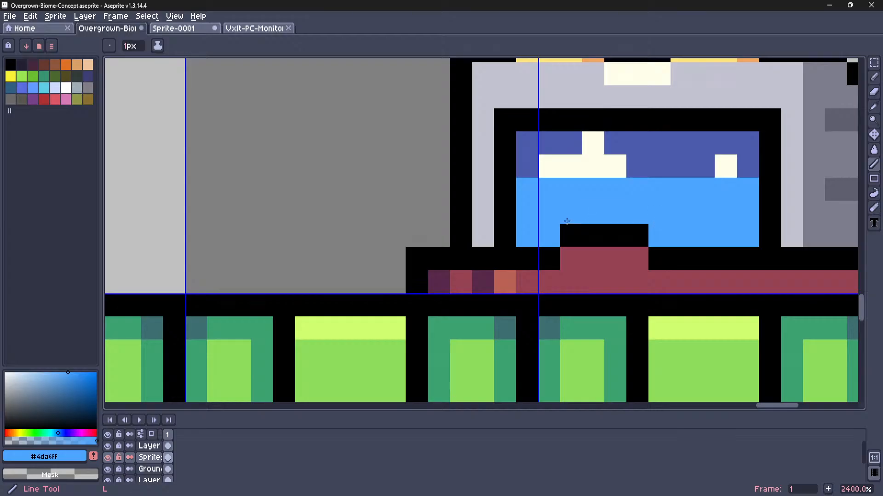
Paint #7e7e8f through the dirt below the monitor's side panel to open a gap there
scroll(553, 224, "down", 9)
scroll(525, 304, "up", 1)
scroll(538, 299, "up", 9)
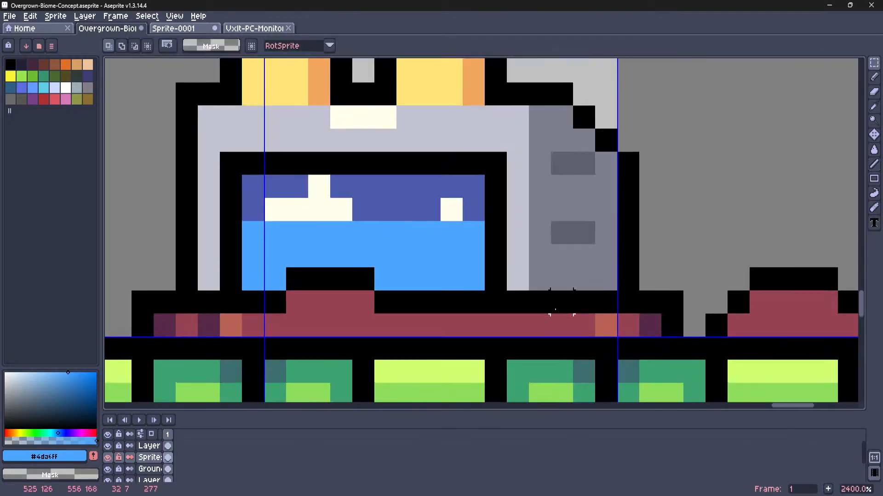
key("alt")
left_click(568, 276, "alt")
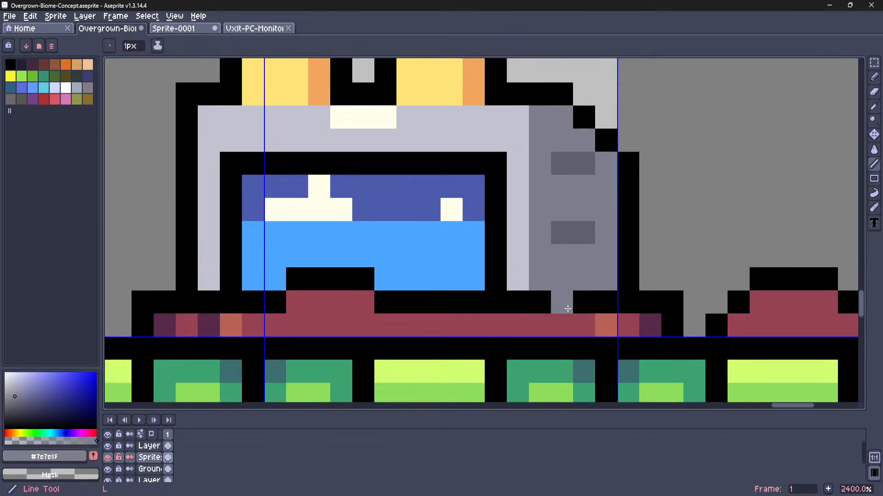
left_click_drag(568, 309, 568, 323)
mouse_move(582, 308)
left_mouse_down()
mouse_move(583, 322)
mouse_move(563, 324)
left_mouse_up()
Shade the gap below the side panel with #606070 and outline the dirt edges on both sides of it in black
left_click(575, 230, "alt")
left_click_drag(561, 303, 581, 323)
left_click(544, 298, "alt")
left_click(562, 325)
left_click(569, 295, "alt")
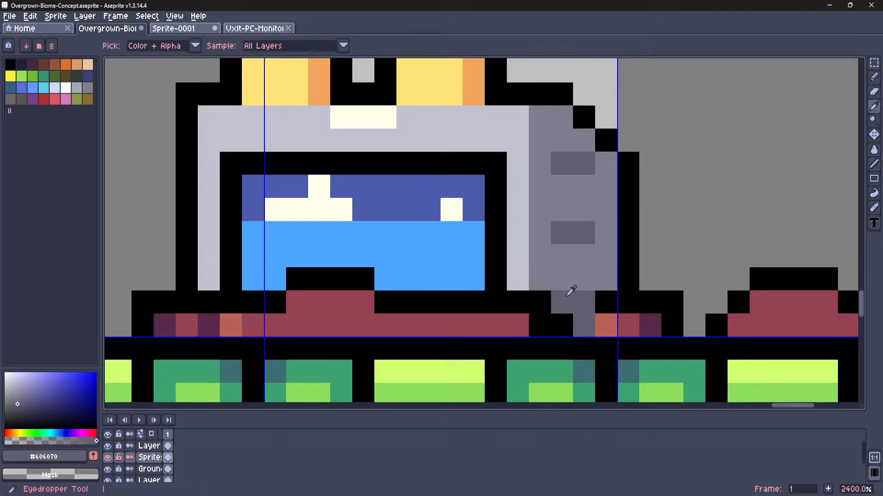
left_click(563, 322)
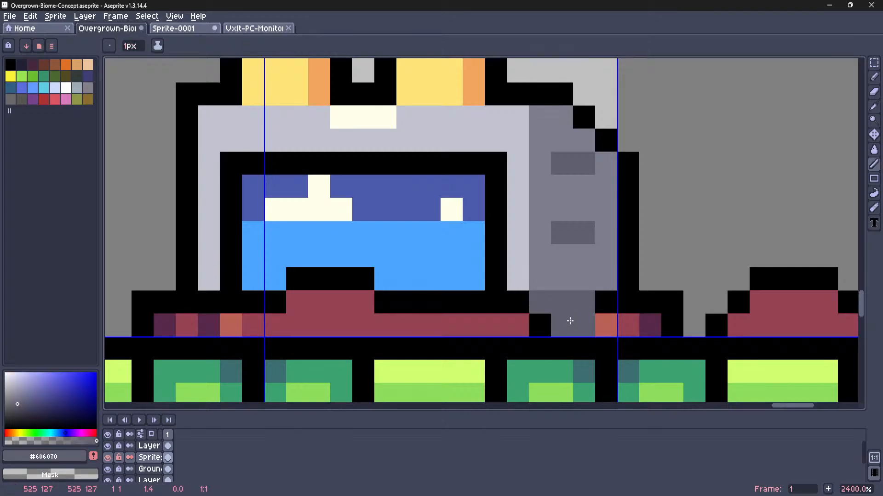
scroll(514, 309, "down", 7)
scroll(545, 303, "up", 7)
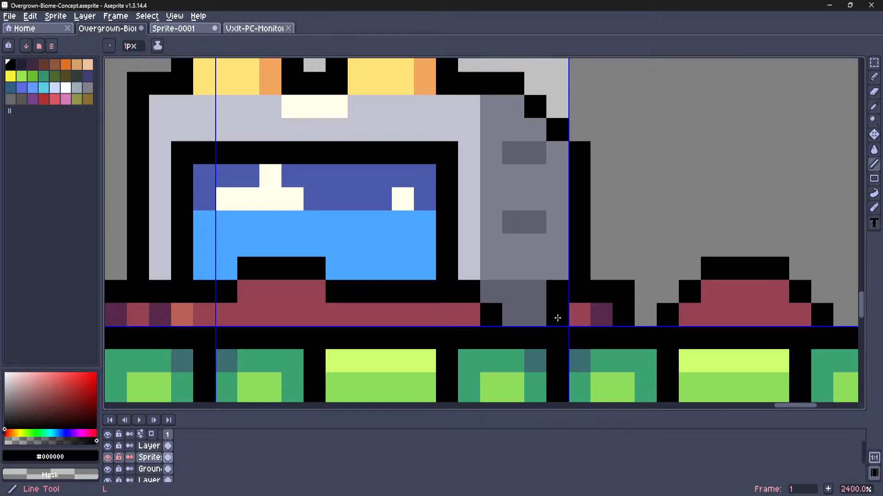
scroll(540, 294, "down", 8)
scroll(531, 291, "up", 6)
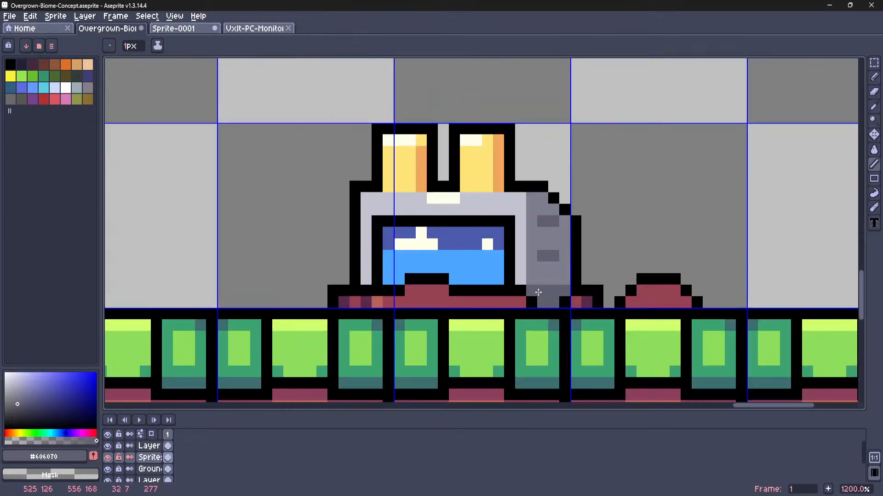
middle_click_drag(541, 292, 559, 273)
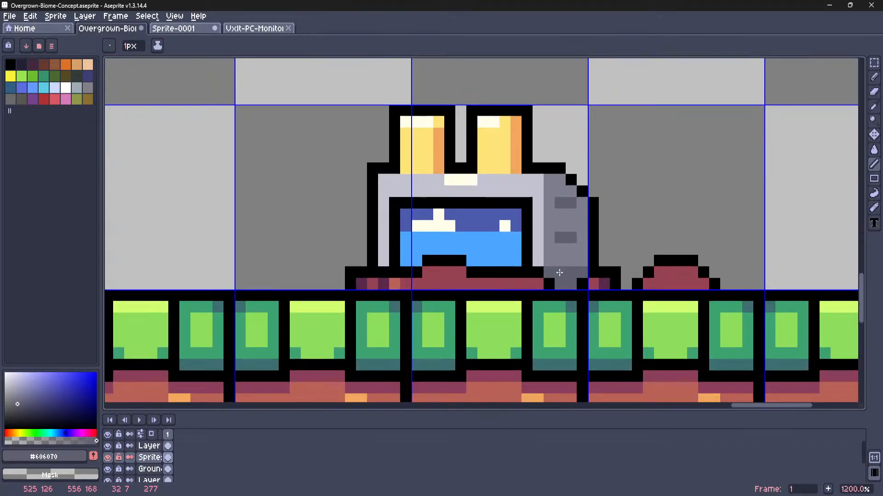
scroll(559, 273, "up", 3)
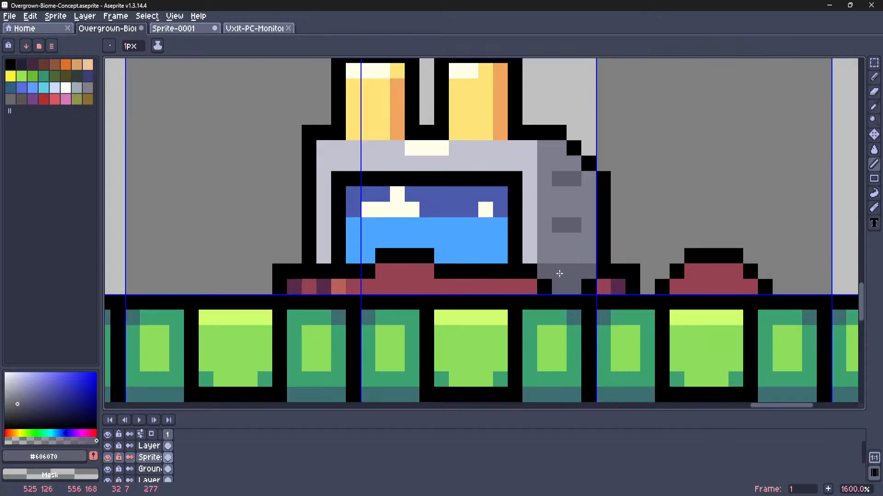
Add a #ba6156 highlight pixel to the monitor's dirt strip and a #57294b shadow pixel at its end beside the gap
key("i")
left_click(236, 293, "alt")
left_click(449, 293)
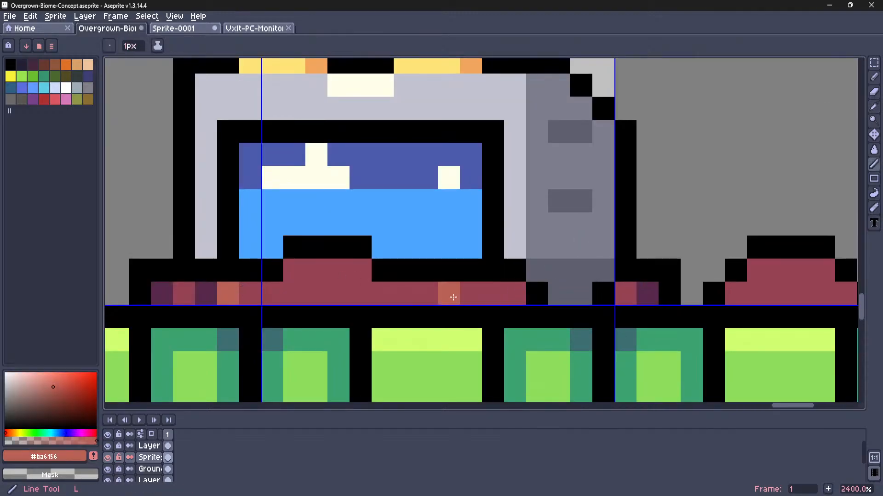
left_click(177, 290, "alt")
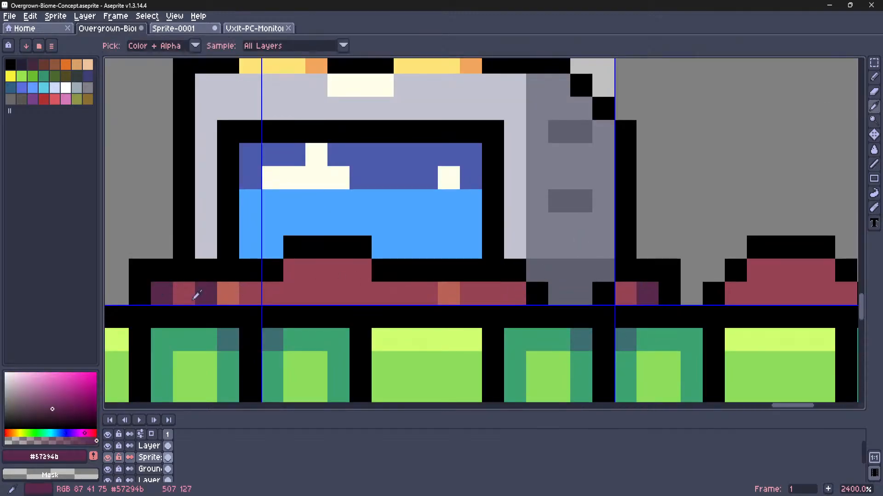
left_click(169, 292, "alt")
left_click(510, 294)
Shade both lower corners of the small dirt mound with #57294b
scroll(508, 294, "down", 6)
middle_click_drag(508, 295, 428, 306)
scroll(428, 306, "up", 6)
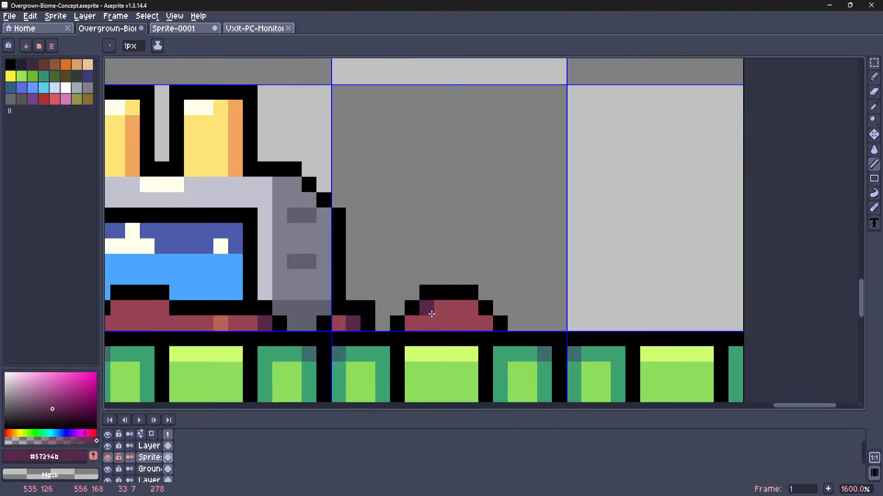
scroll(398, 323, "down", 6)
scroll(479, 272, "up", 6)
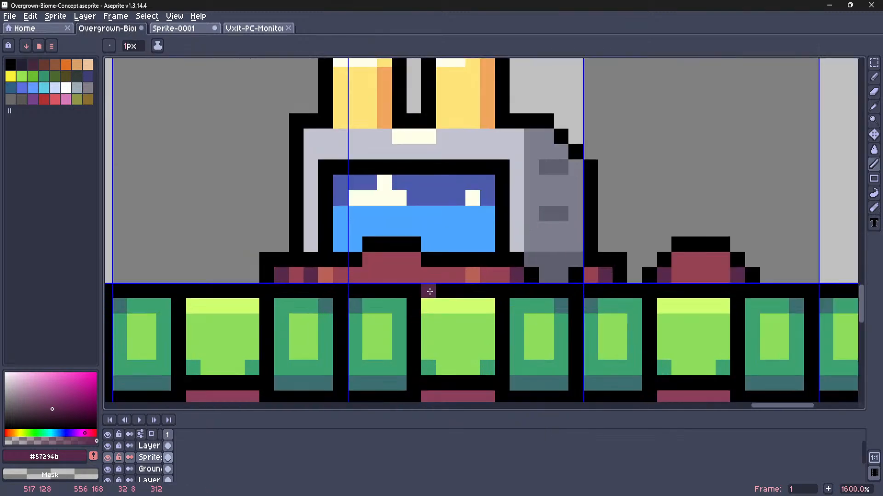
Add a #ba6156 highlight to the top of the small mound and trim it to one pixel with #964253
left_click(479, 273, "alt")
key("l")
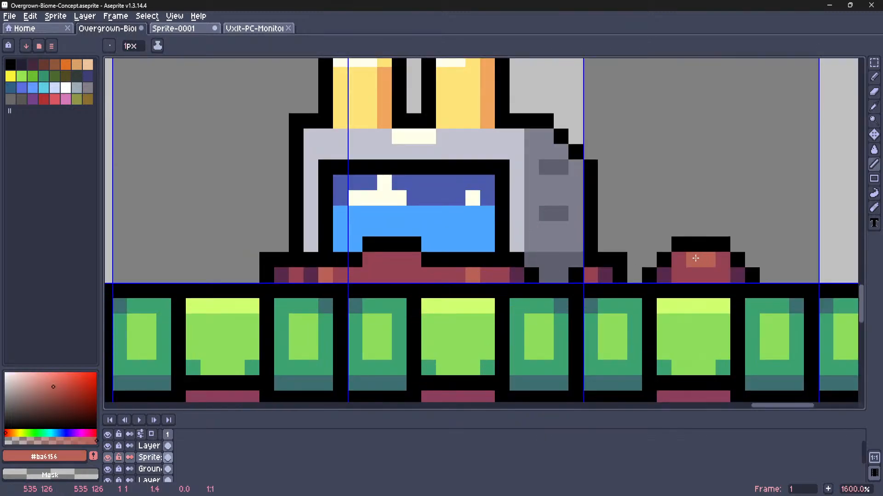
scroll(695, 259, "down", 6)
scroll(684, 238, "up", 5)
left_click(671, 231, "alt")
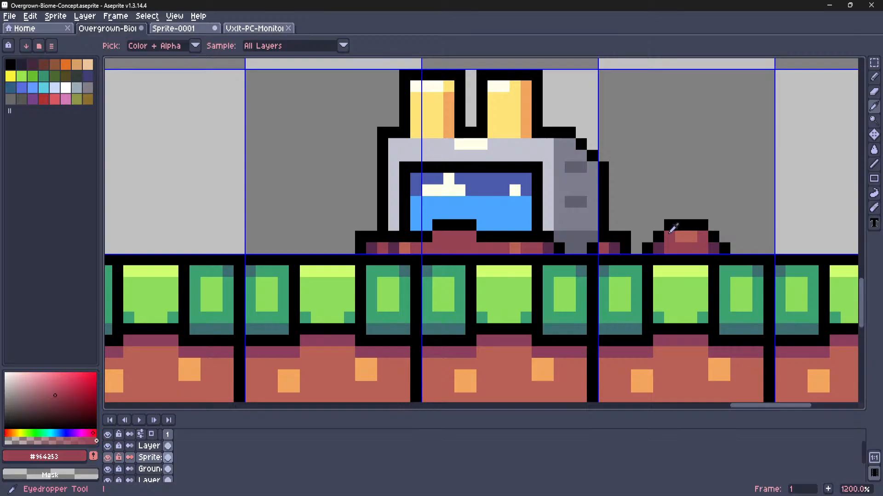
scroll(673, 230, "down", 6)
key("m")
scroll(620, 243, "up", 2)
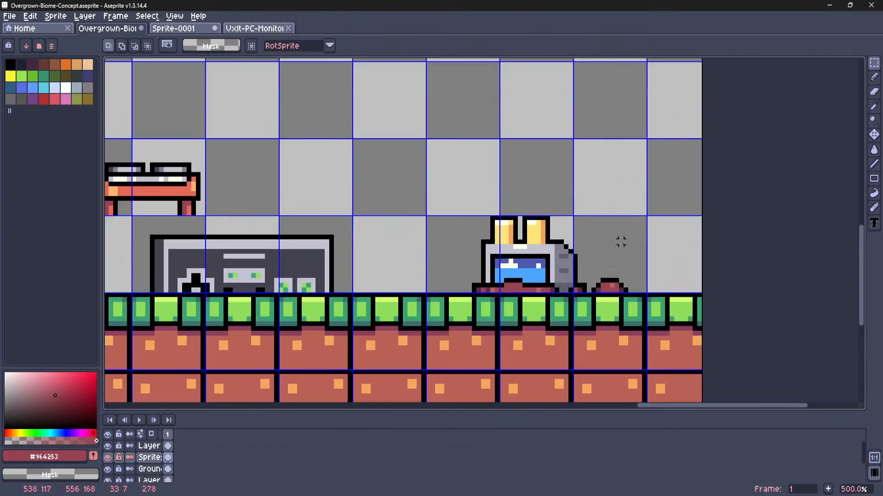
Round off the upper outer corner of the black outline on the dirt piece just right of the monitor
scroll(667, 232, "up", 9)
left_click(569, 274, "alt")
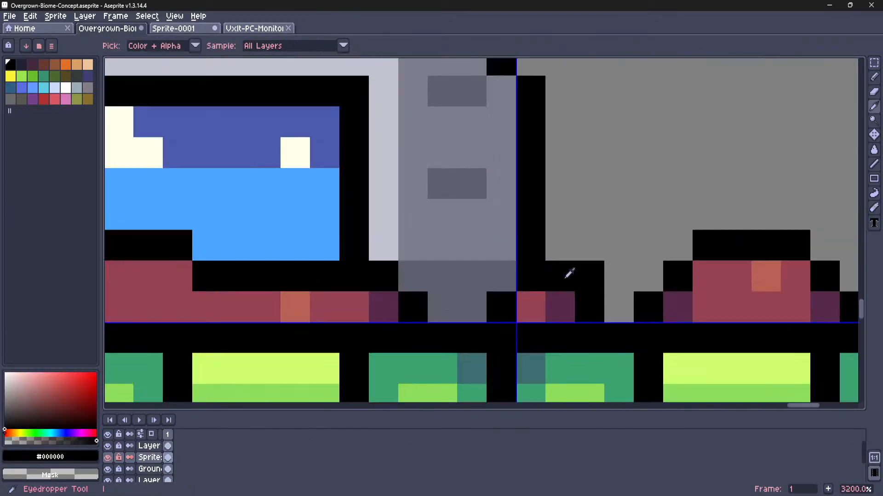
scroll(577, 276, "down", 8)
key("m")
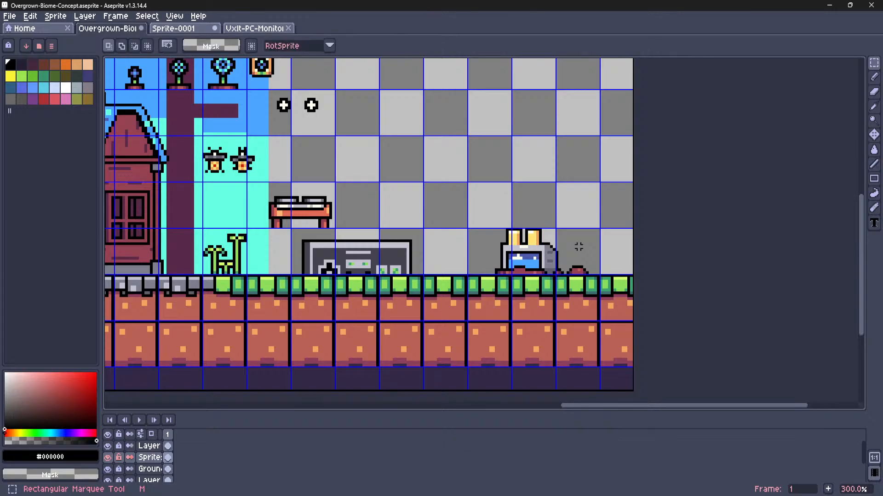
Paint the lowest row of the monitor's blue screen with #4b5bab on both sides of the dirt bump
scroll(578, 247, "down", 2)
scroll(577, 247, "up", 7)
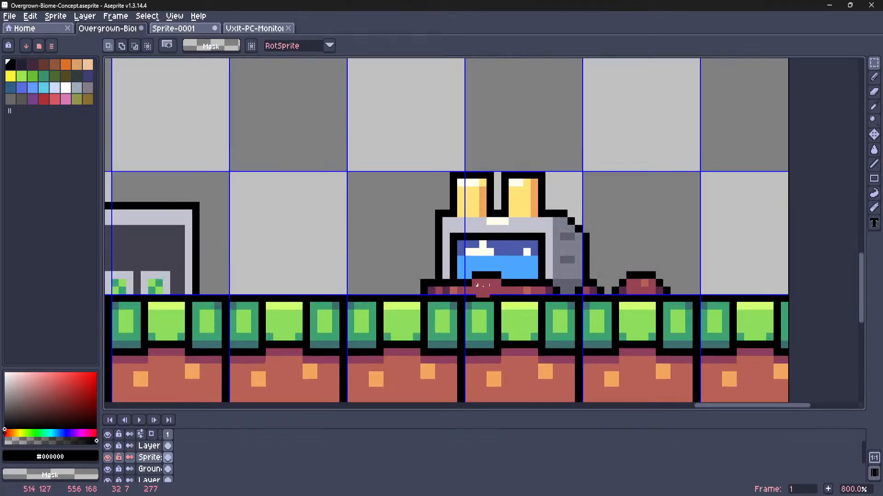
key("alt")
left_click(602, 265, "alt")
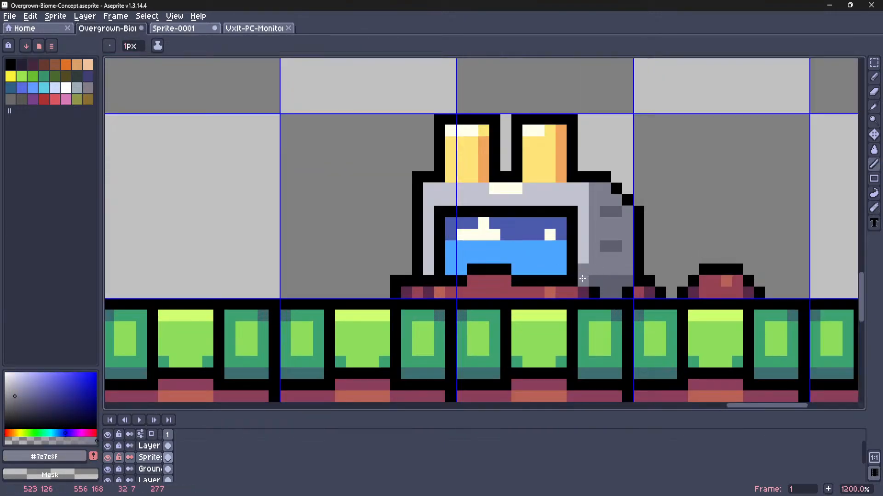
left_click(562, 232, "alt")
left_click_drag(561, 270, 519, 271)
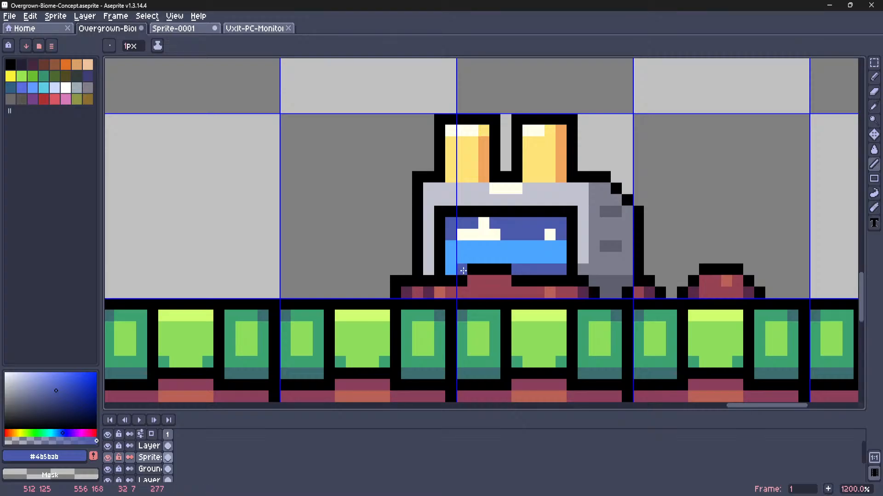
Shade the lowest pixel of the monitor casing's left edge with #7e7e8f
left_click(594, 277, "alt")
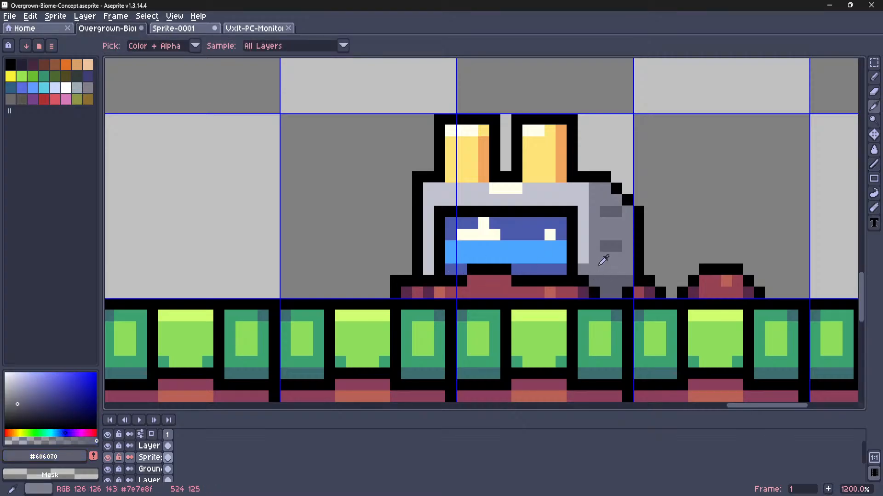
left_click(604, 260, "alt")
scroll(428, 273, "down", 7)
key("m")
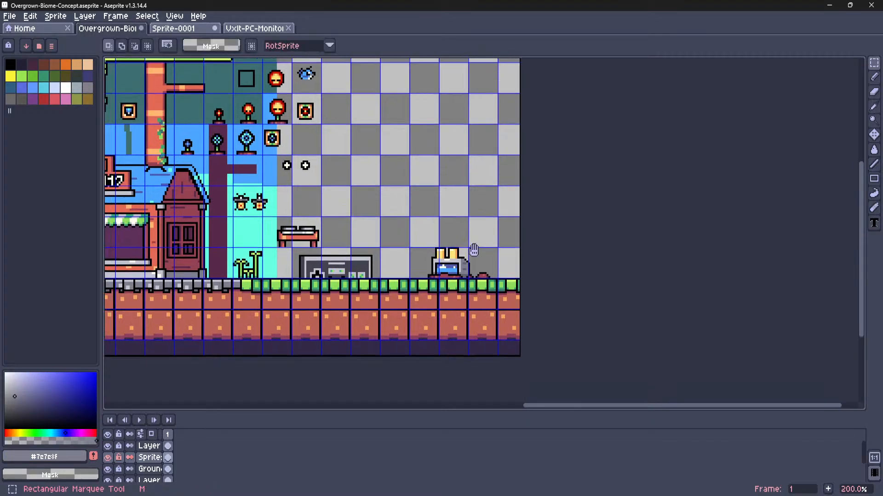
scroll(473, 249, "up", 5)
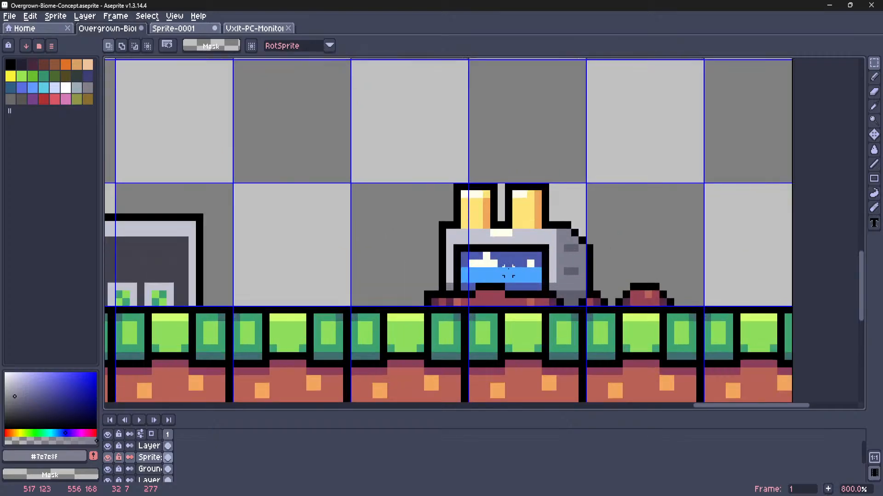
Cover the monitor's whole screen with the dark grey #43434f sampled from the half-buried controller panel
scroll(508, 271, "up", 3)
key("i")
left_click(645, 322)
scroll(551, 304, "down", 6)
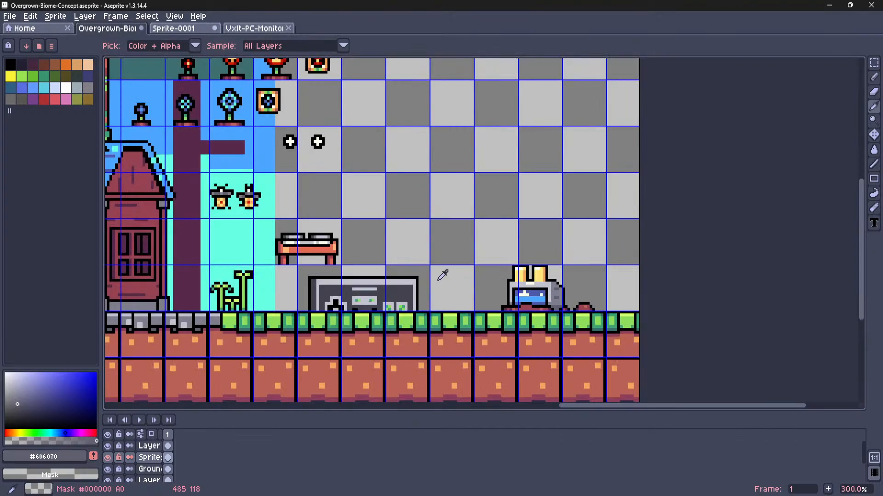
scroll(394, 309, "up", 3)
left_click(414, 269)
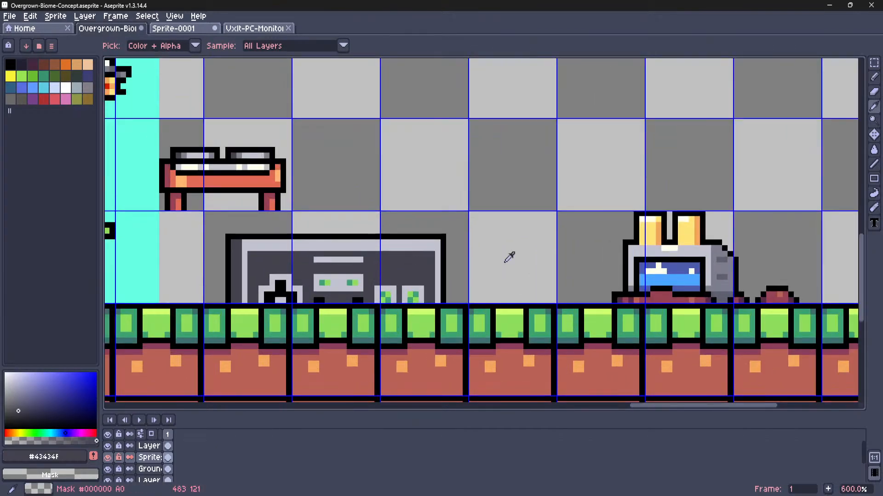
key("b")
scroll(600, 308, "up", 4)
mouse_move(596, 294)
left_mouse_down()
mouse_move(796, 291)
mouse_move(773, 315)
mouse_move(796, 269)
mouse_move(588, 263)
mouse_move(791, 245)
mouse_move(580, 222)
left_mouse_up()
scroll(570, 222, "down", 6)
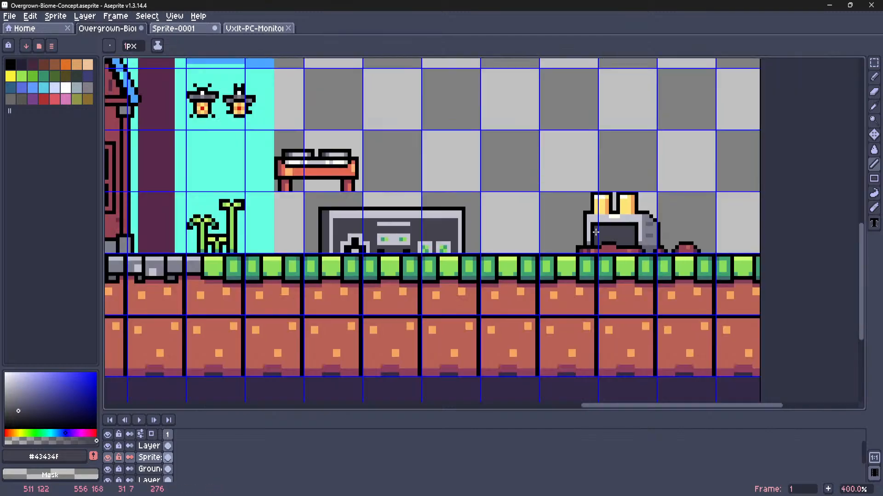
key("m")
scroll(555, 222, "down", 2)
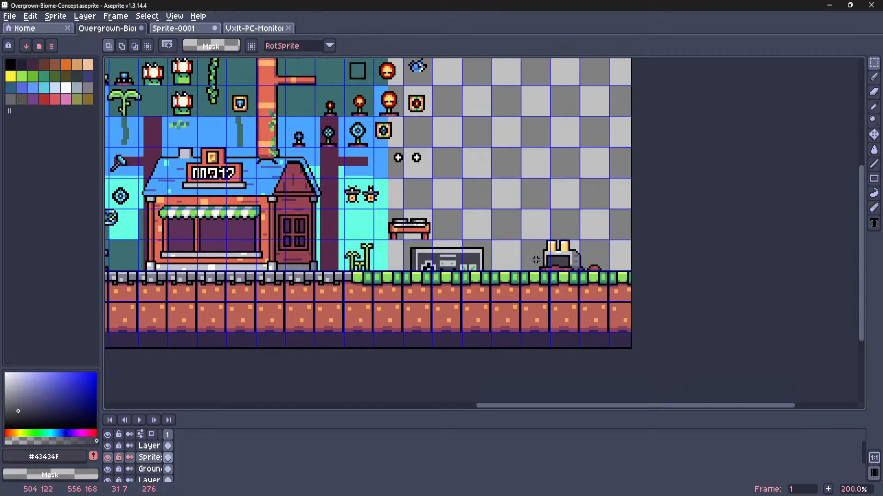
Draw a two-pixel diagonal black crack running inward from the right edge of the monitor's dark screen
scroll(575, 243, "up", 7)
key("i")
key("l")
left_click(589, 237, "alt")
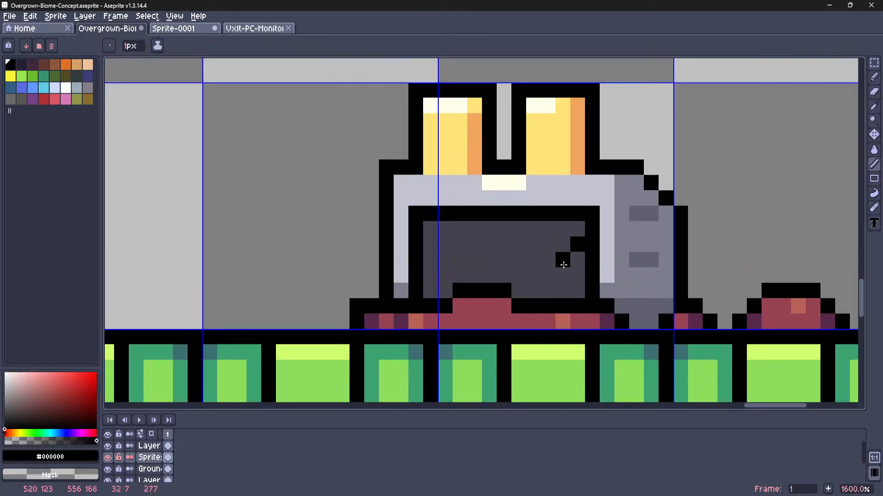
scroll(549, 276, "down", 6)
scroll(560, 272, "up", 6)
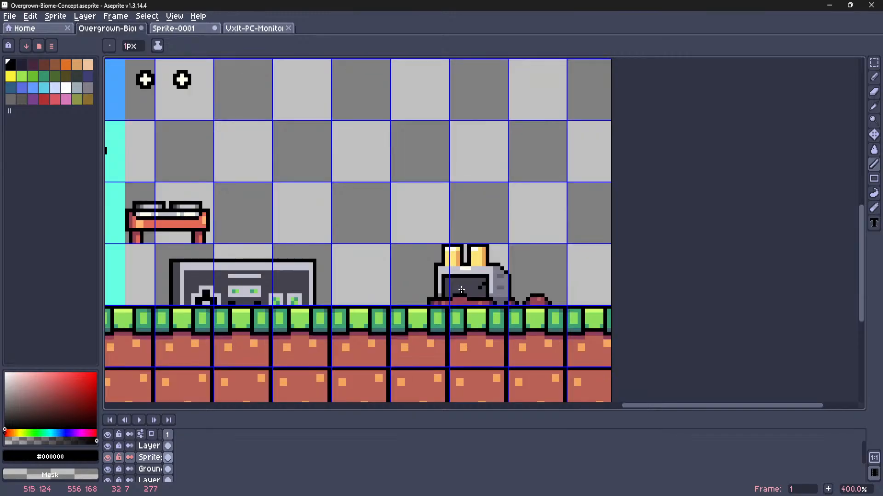
Break the black screen frame beside the right crack with a #c2c2d1 pixel and shade the casing pixel next to it with #7e7e8f
key("i")
left_click(570, 267, "alt")
left_click(554, 267)
scroll(549, 271, "down", 5)
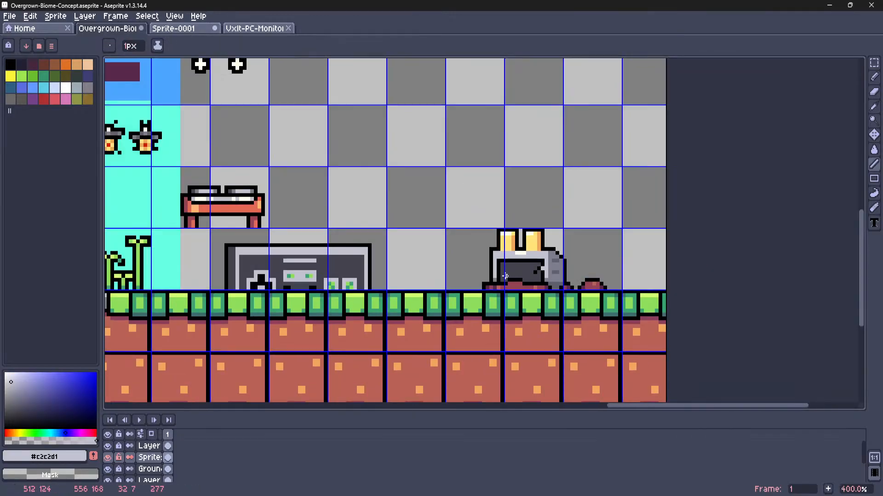
scroll(550, 271, "up", 6)
left_click(596, 258, "alt")
scroll(574, 248, "down", 8)
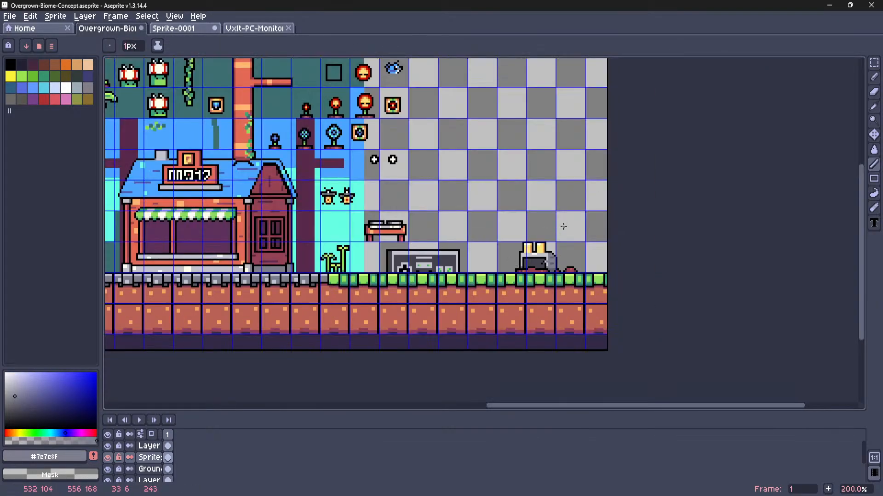
Draw a short black crack inside the left edge of the monitor's dark screen
key("m")
scroll(534, 260, "up", 8)
key("i")
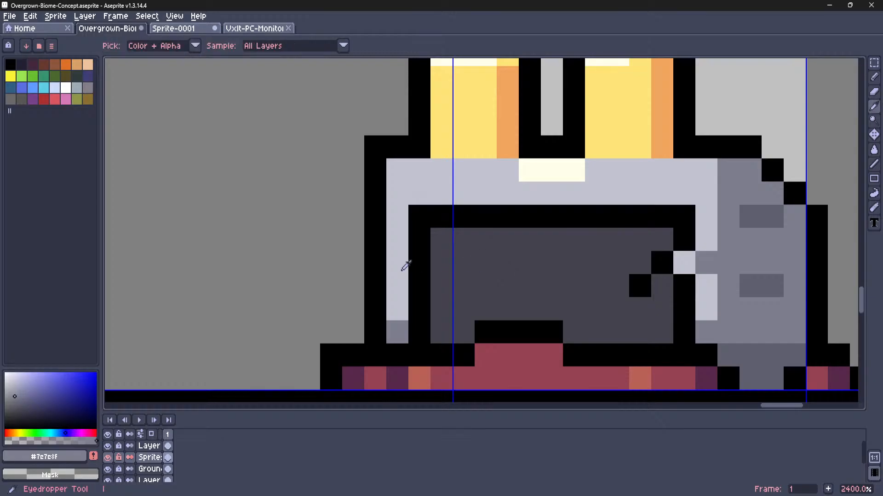
left_click(420, 263)
key("l")
left_click(440, 281)
left_click_drag(440, 280, 479, 287)
scroll(427, 305, "down", 7)
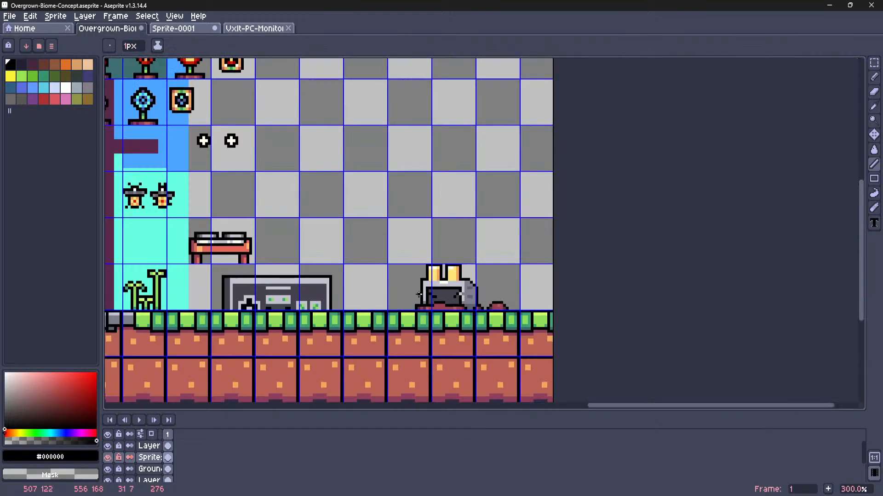
Break the black screen frame beside the left crack with a #c2c2d1 pixel
scroll(460, 280, "up", 7)
left_click(461, 274, "alt")
left_click(476, 284)
scroll(475, 284, "down", 8)
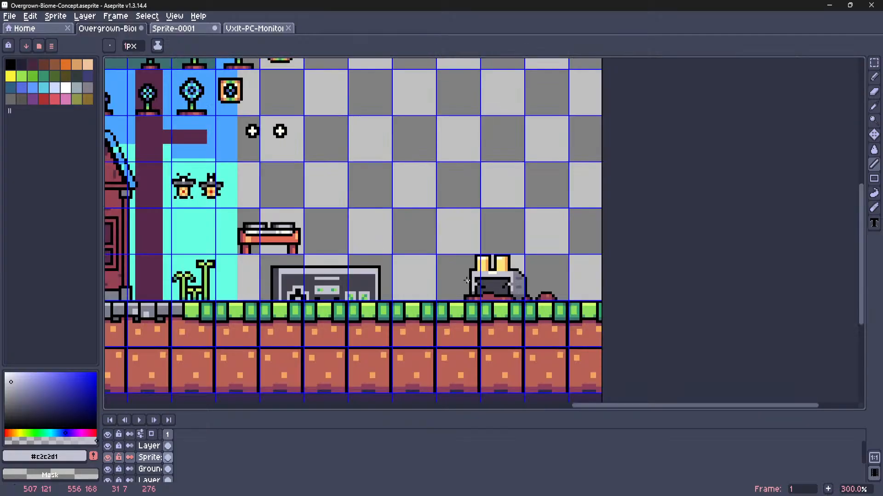
key("m")
scroll(539, 237, "down", 3)
scroll(537, 239, "up", 3)
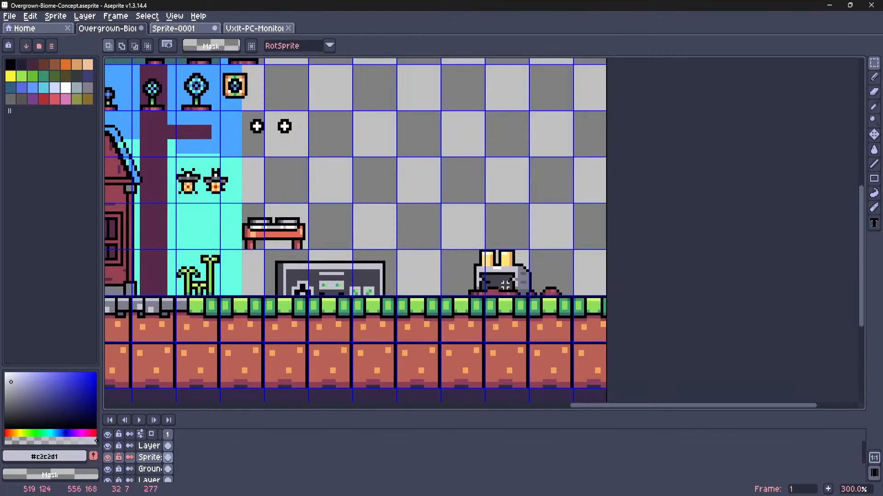
scroll(506, 286, "up", 4)
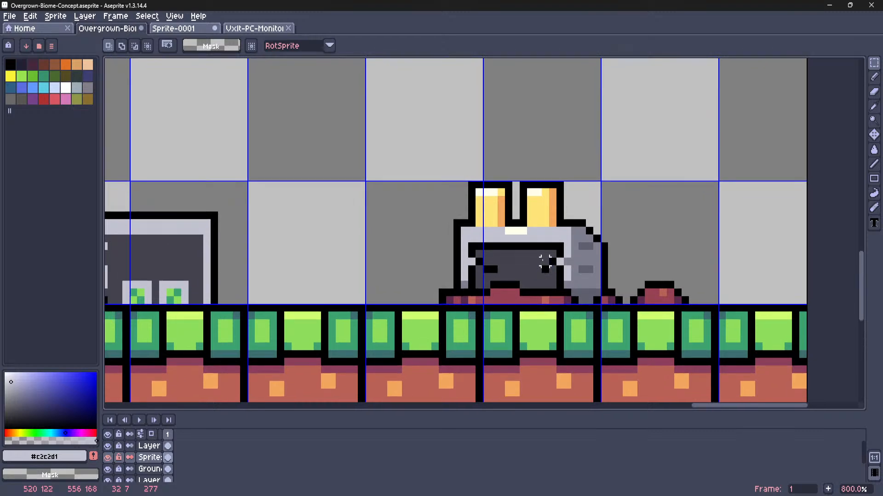
scroll(545, 262, "down", 6)
scroll(587, 216, "up", 4)
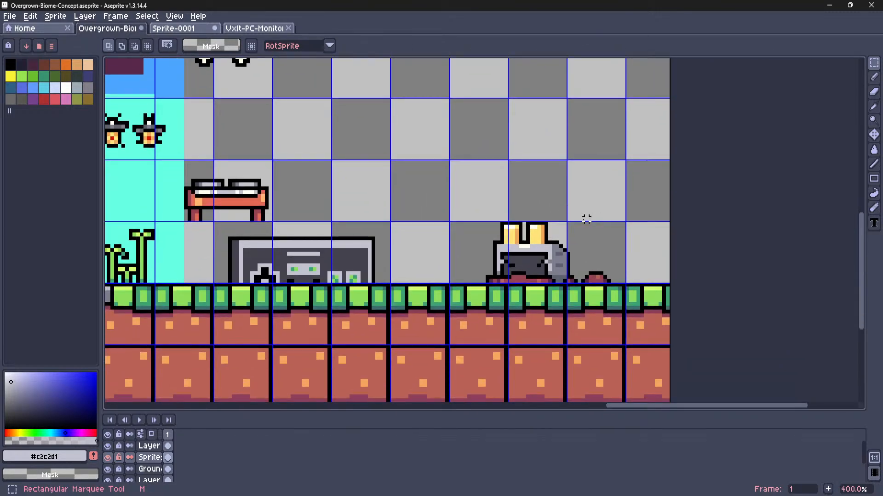
middle_click_drag(561, 231, 546, 245)
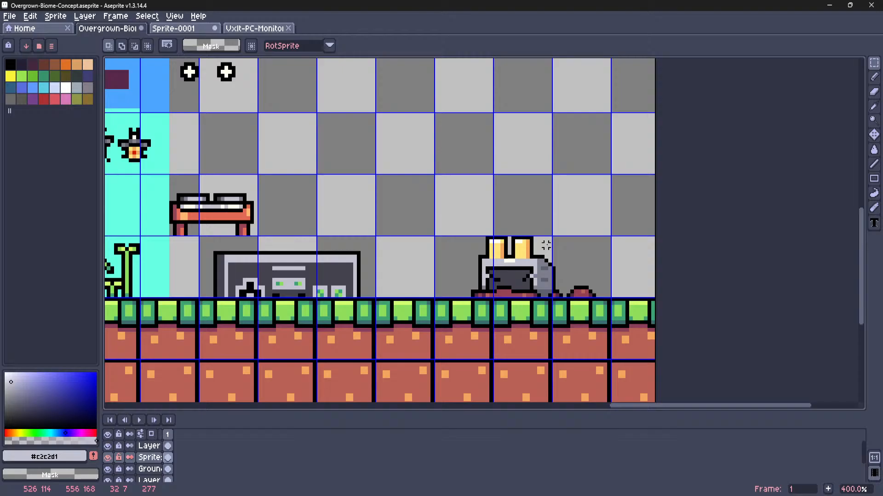
Copy the computer case from the VxIt-PC-Monitor sprite into the biome concept's empty area above the ground and rotate it upright
left_click(202, 30)
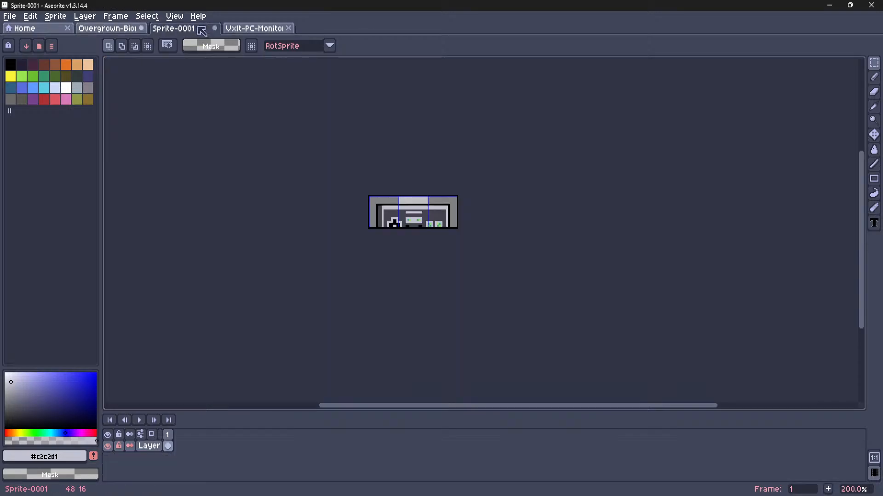
left_click(254, 28)
scroll(442, 300, "up", 5)
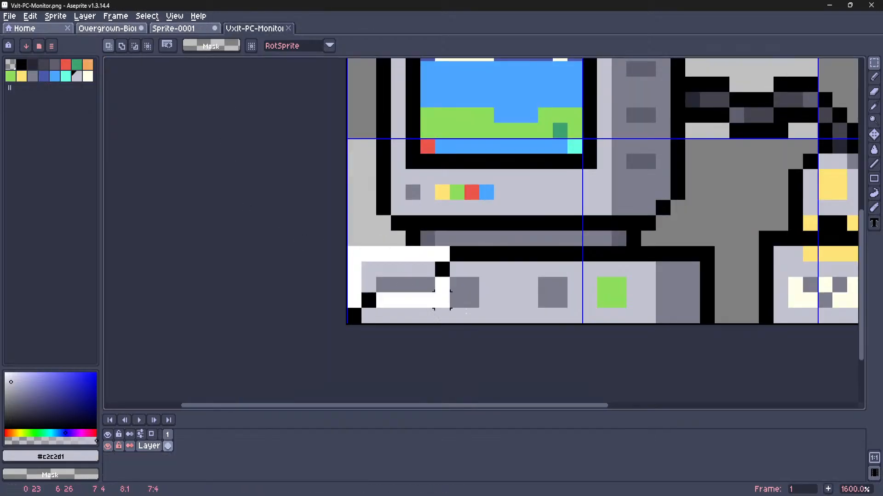
left_click_drag(442, 301, 707, 361)
left_click(115, 28)
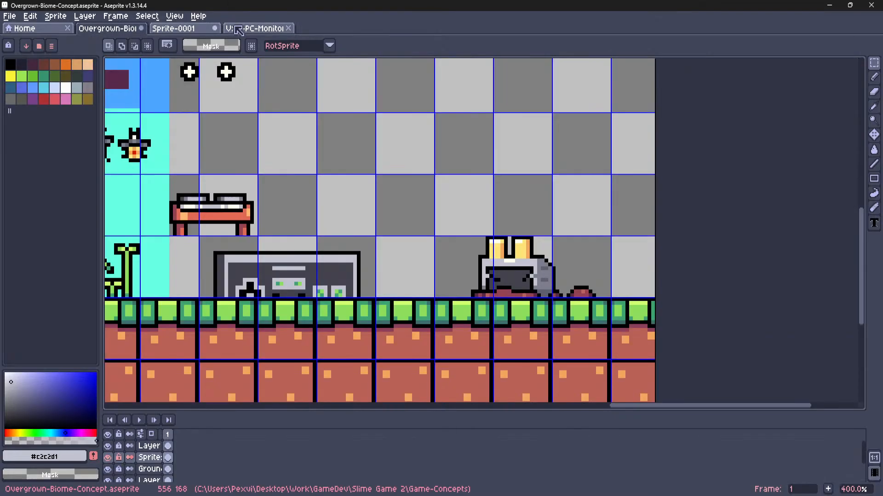
key("ctrl+v")
left_click_drag(478, 240, 417, 204)
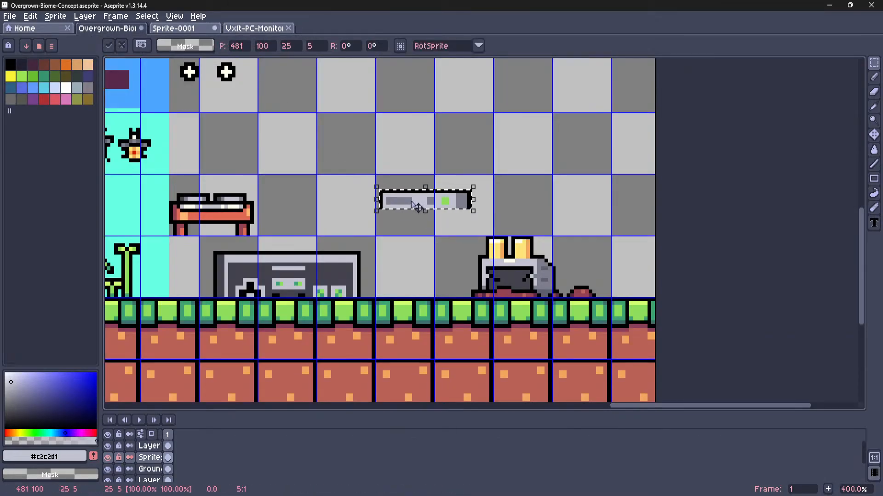
key("r")
key("ctrl+d")
Draw a black outline down the open left side of the upright computer case
scroll(413, 176, "up", 4)
key("i")
left_click(426, 109)
key("l")
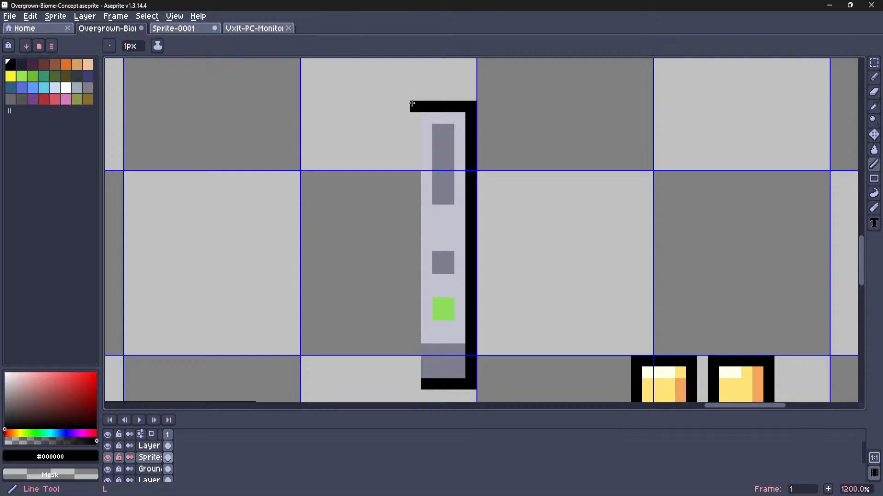
left_click_drag(408, 104, 420, 385)
Fill the case's shaded lower end and the strip inside its new outline with #c2c2d1
key("i")
left_click(427, 326)
key("l")
left_click_drag(427, 327, 410, 98)
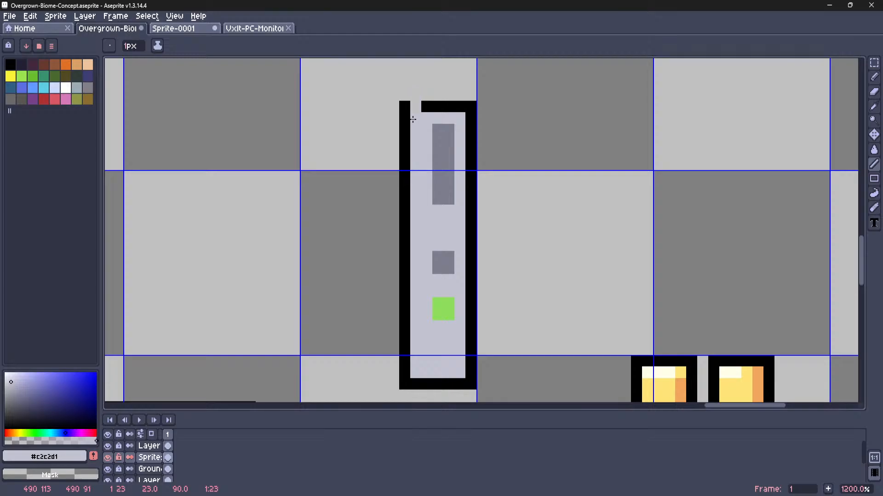
Close the gap in the black outline along the top of the computer case
key("i")
left_click(428, 108)
key("l")
key("ctrl+z")
key("i")
left_click(429, 143)
key("l")
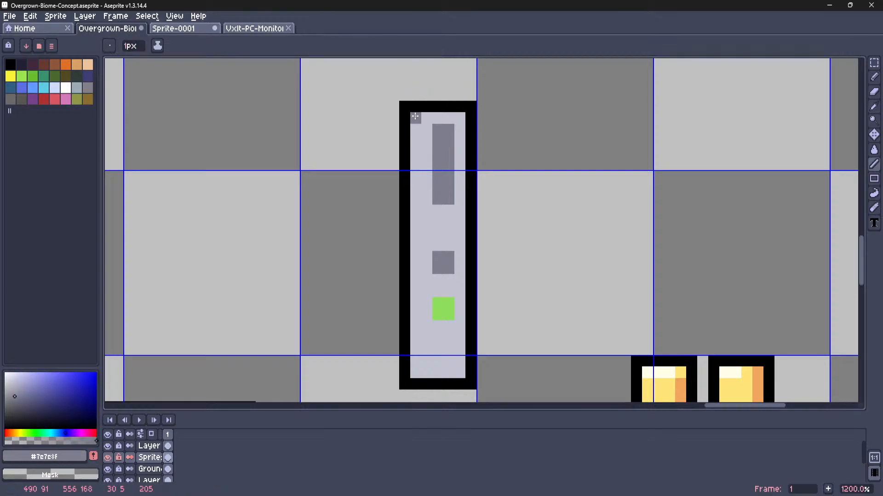
Widen the computer case by one pixel by shifting its right edge outward and filling the gap with the adjacent column
key("m")
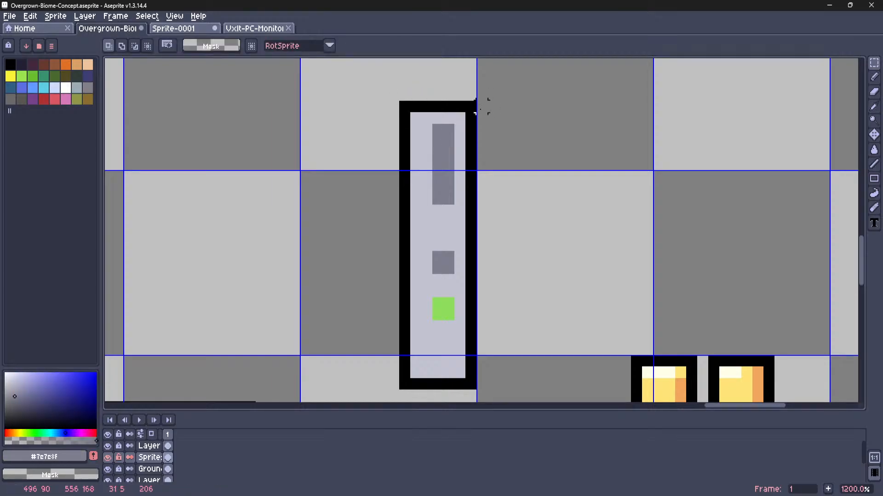
left_click_drag(461, 107, 469, 386)
key("Right")
left_click(504, 338)
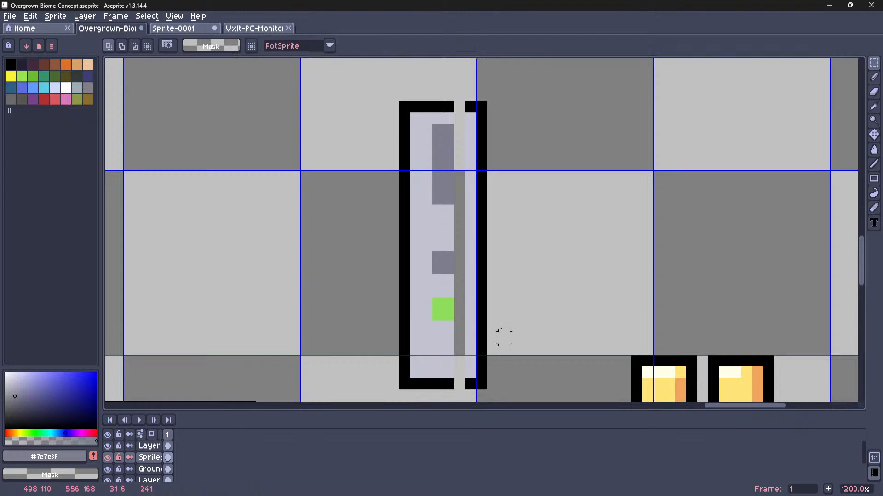
left_click_drag(464, 105, 469, 372)
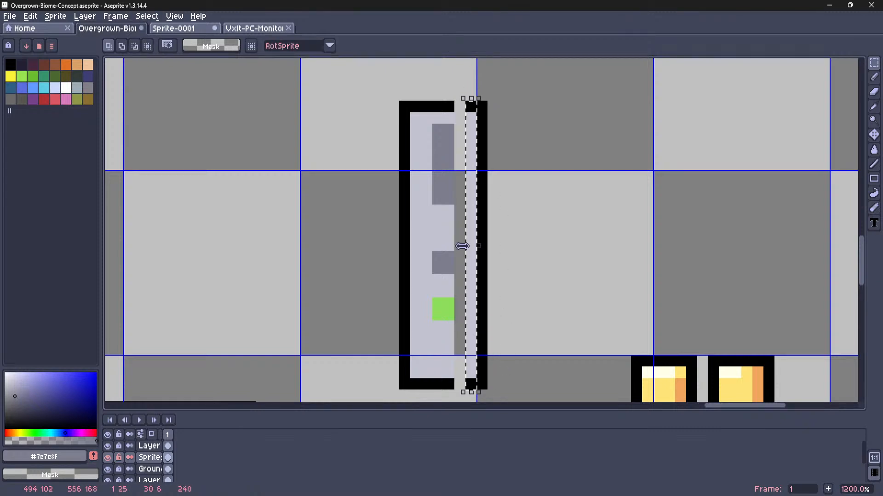
left_click_drag(462, 246, 447, 247)
key("ctrl+d")
Paint a two-pixel-wide #7e7e8f shaded side along the left of the computer case
key("i")
left_click(448, 172)
key("l")
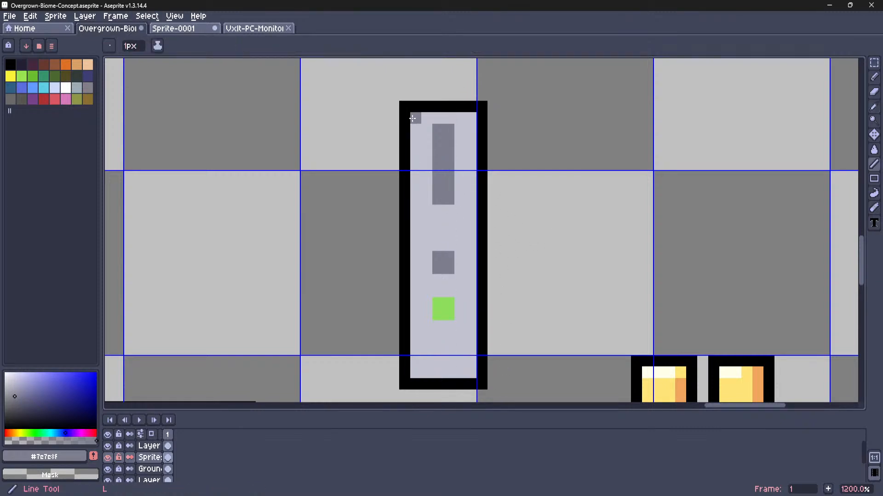
left_click_drag(403, 127, 404, 367)
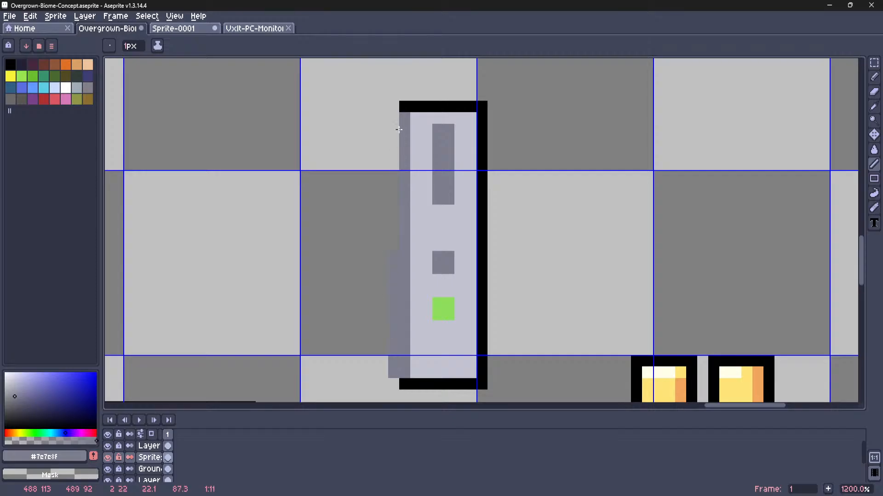
mouse_move(398, 129)
left_mouse_down()
mouse_move(395, 116)
mouse_move(377, 341)
left_mouse_up()
Extend the black outline around the top and left of the case's shaded side
key("i")
left_click(406, 108)
key("l")
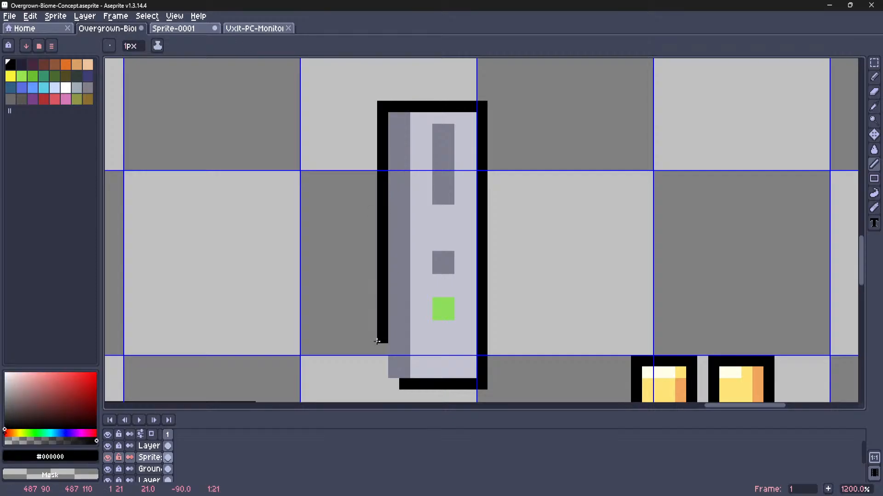
Cut off the bottom end of the computer case at the horizontal grid line
key("m")
left_click_drag(371, 392, 492, 359)
key("Delete")
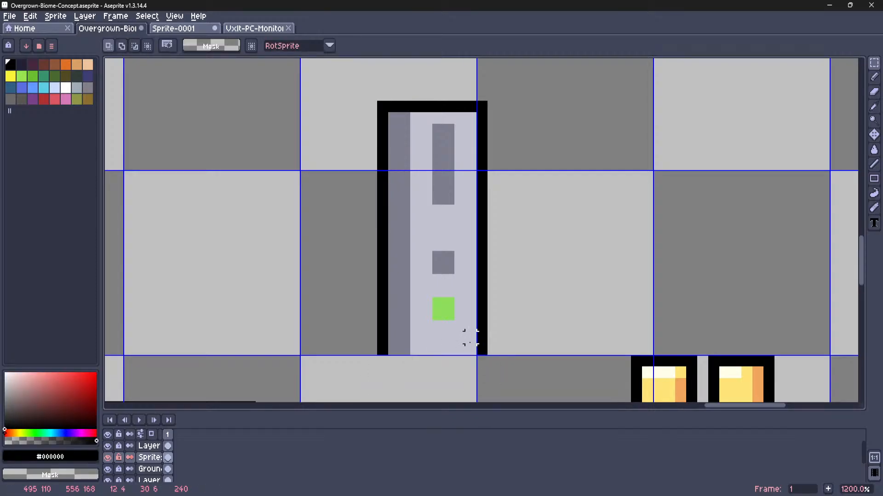
Move the computer case down onto the ground line beside the toaster and clear the selection
left_click_drag(383, 105, 482, 348)
scroll(480, 312, "down", 4)
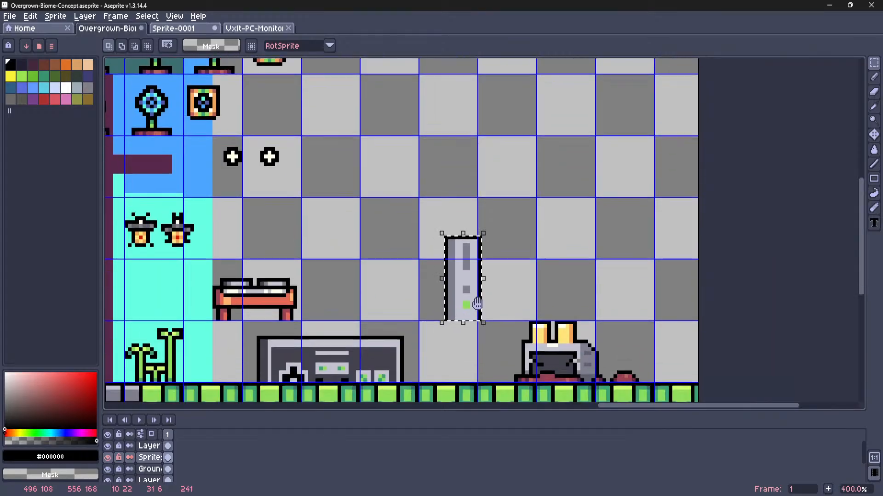
middle_click_drag(476, 311, 476, 197)
scroll(476, 198, "up", 2)
left_click_drag(444, 167, 481, 264)
left_click(566, 170)
Draw a low dirt mound with a black outline across the base of the computer case, using the reddish soil colour from the toaster's mound
scroll(524, 295, "up", 5)
key("i")
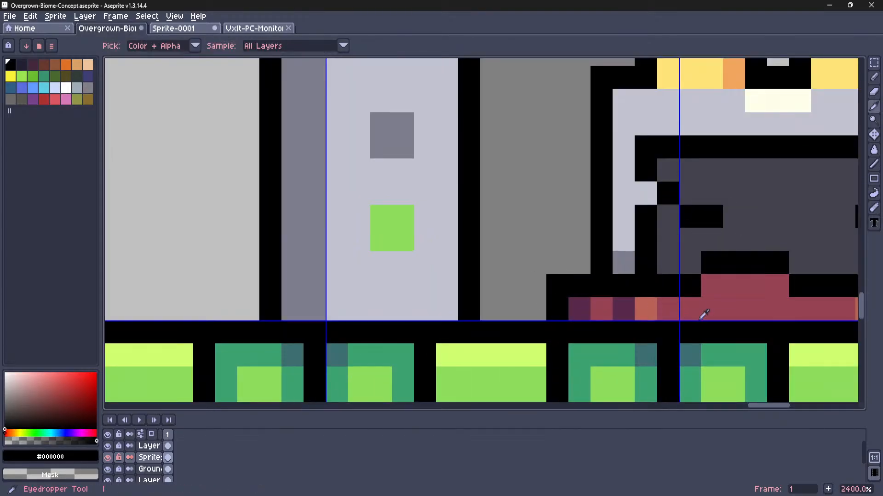
left_click(700, 309)
key("l")
mouse_move(253, 304)
left_mouse_down()
mouse_move(479, 316)
mouse_move(503, 303)
mouse_move(250, 281)
left_mouse_up()
key("i")
left_click(473, 288)
key("l")
left_click(233, 304)
scroll(249, 298, "down", 8)
middle_click_drag(196, 295, 354, 294)
scroll(443, 313, "up", 1)
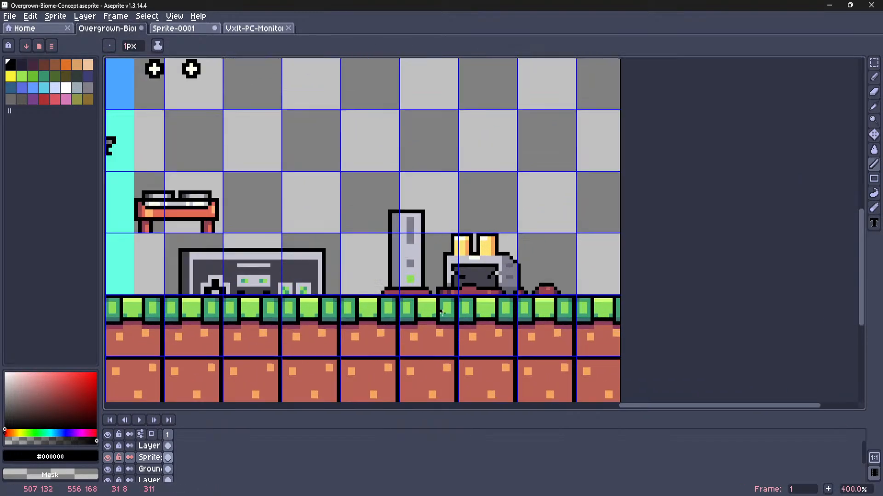
Shade the case's dirt mound with dark #57294b pixels at both ends and a #ba6156 highlight near its middle
scroll(442, 313, "up", 4)
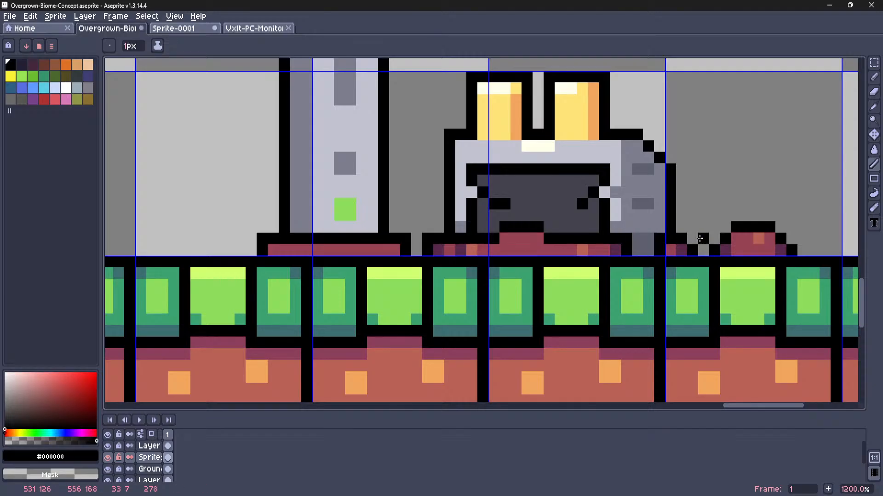
scroll(596, 236, "down", 6)
scroll(577, 220, "up", 5)
key("m")
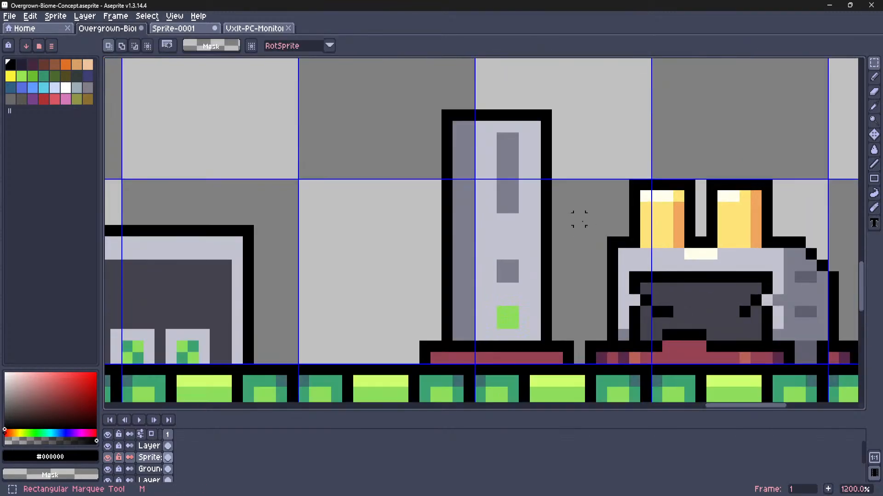
scroll(576, 248, "up", 1)
key("i")
key("l")
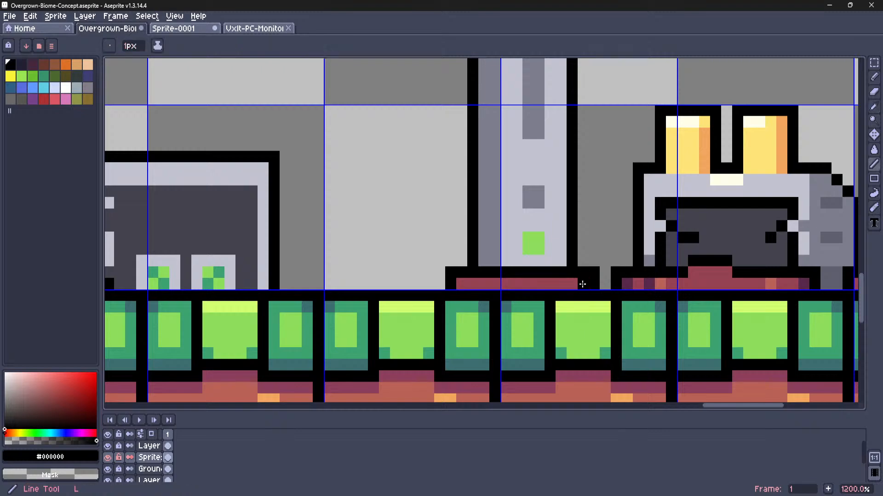
left_click(581, 284, "alt")
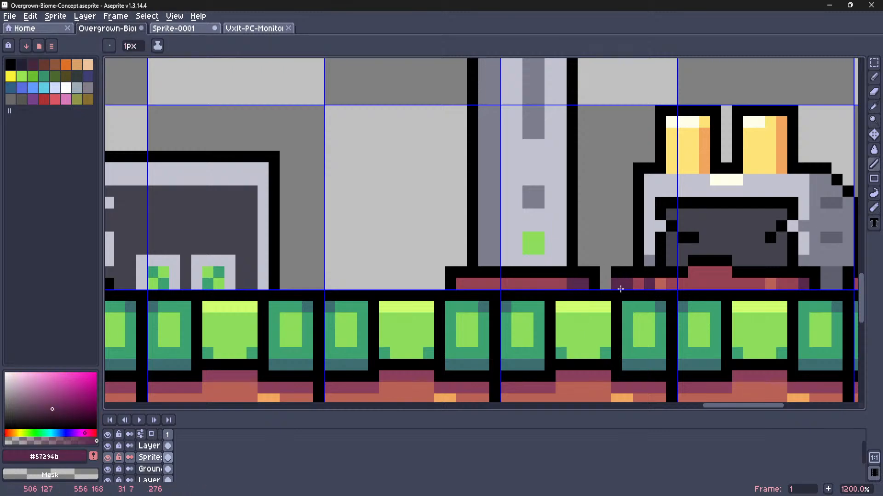
left_click(636, 282, "alt")
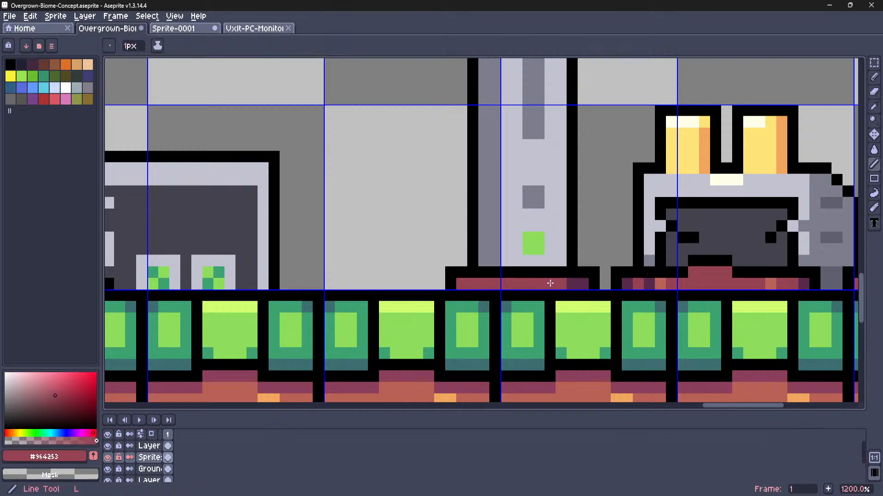
left_click(667, 284, "alt")
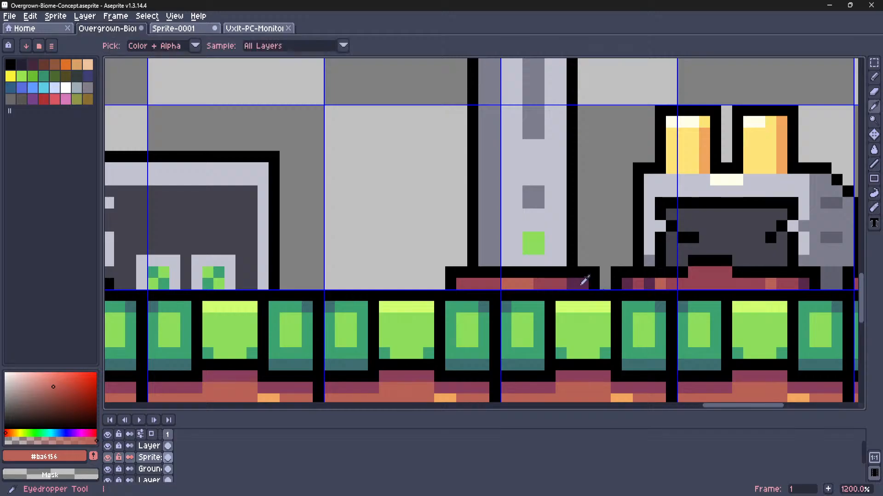
left_click(582, 283, "alt")
Shorten the computer case by moving its upper sections down and tightening the spacing of its front details, ending one pixel above the grid line
scroll(464, 282, "down", 8)
key("m")
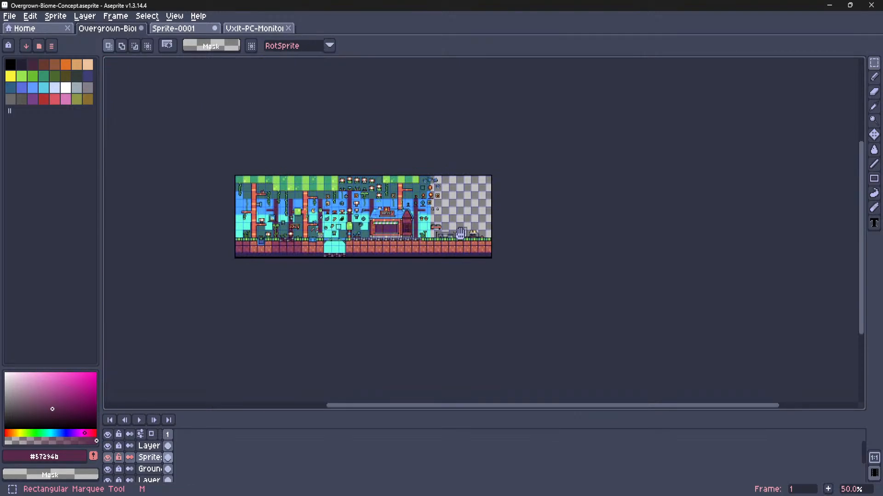
scroll(481, 235, "up", 4)
scroll(480, 235, "up", 4)
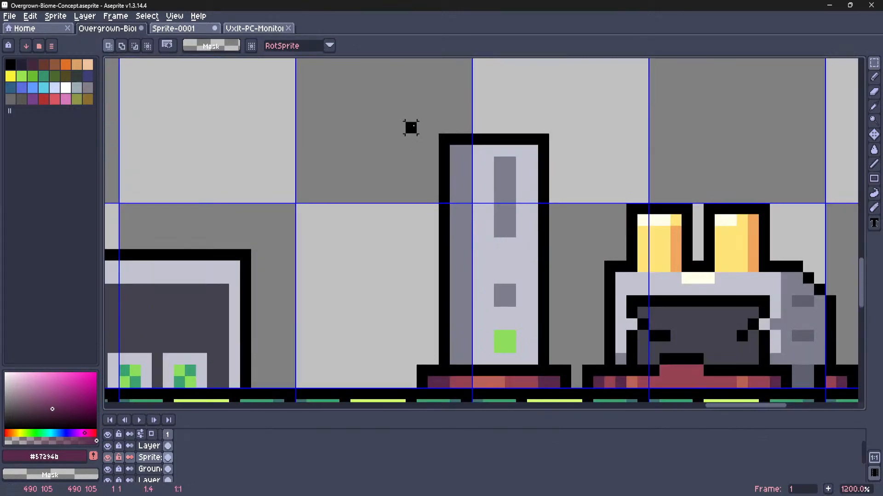
left_click_drag(411, 127, 571, 256)
scroll(610, 212, "down", 9)
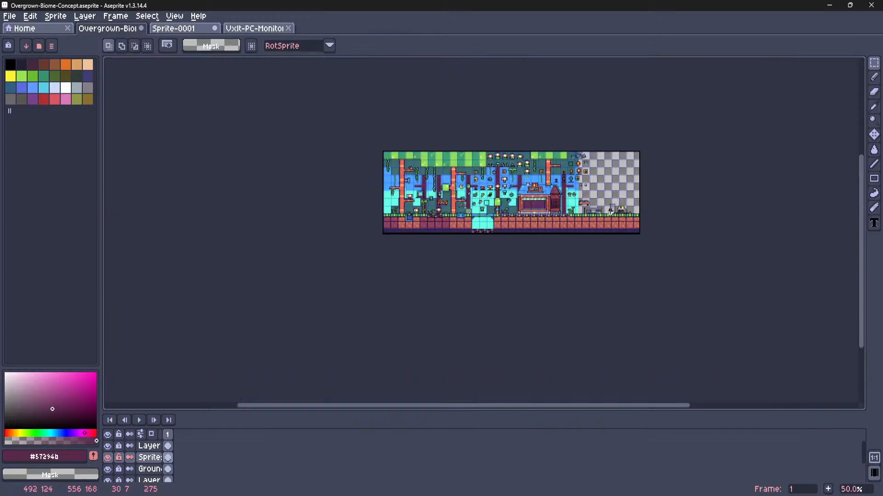
scroll(611, 211, "up", 10)
left_click_drag(457, 90, 672, 296)
left_click_drag(606, 242, 611, 254)
left_click(713, 220)
left_click_drag(507, 81, 621, 213)
left_click(697, 187)
scroll(687, 189, "down", 7)
middle_click_drag(682, 193, 519, 247)
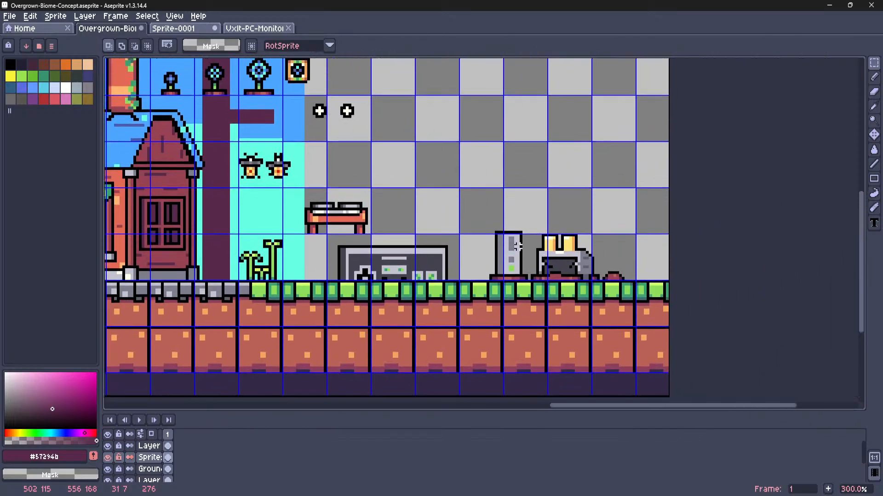
Add a raised #964253 bump to the middle of the case's dirt mound and outline it in black
scroll(521, 278, "up", 10)
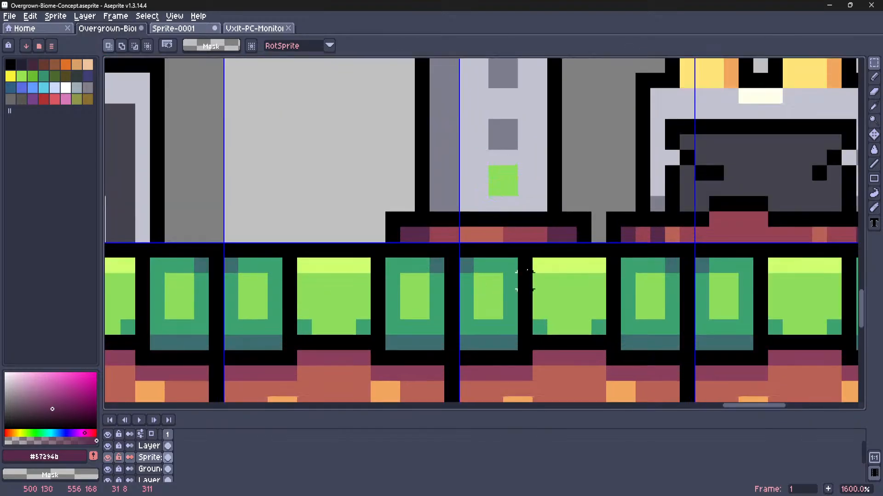
key("l")
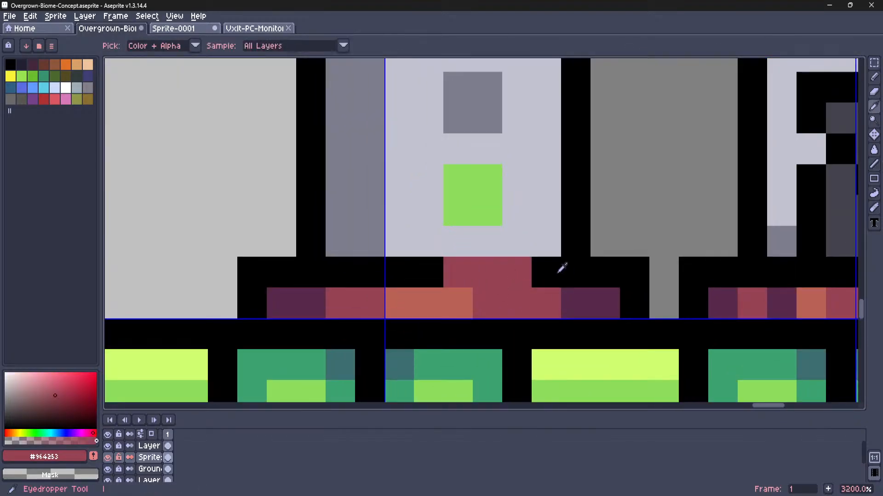
left_click(561, 266, "alt")
left_click_drag(544, 250, 420, 244)
scroll(444, 262, "down", 5)
left_click(444, 263, "alt")
scroll(444, 263, "up", 4)
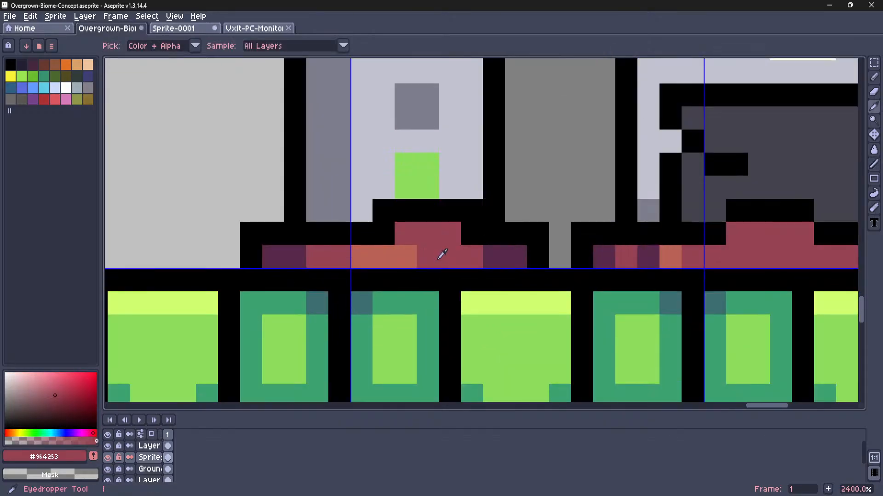
scroll(387, 252, "down", 6)
key("m")
scroll(525, 223, "down", 2)
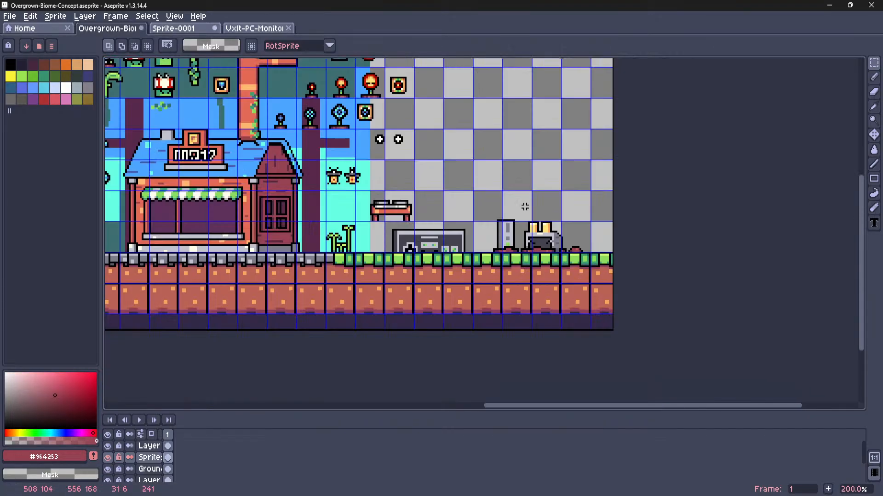
Shade the bottom of the computer case around the mound with #7e7e8f pixels on the front and darker grey on the side
scroll(522, 206, "up", 7)
key("l")
left_click(523, 321, "alt")
scroll(523, 322, "down", 5)
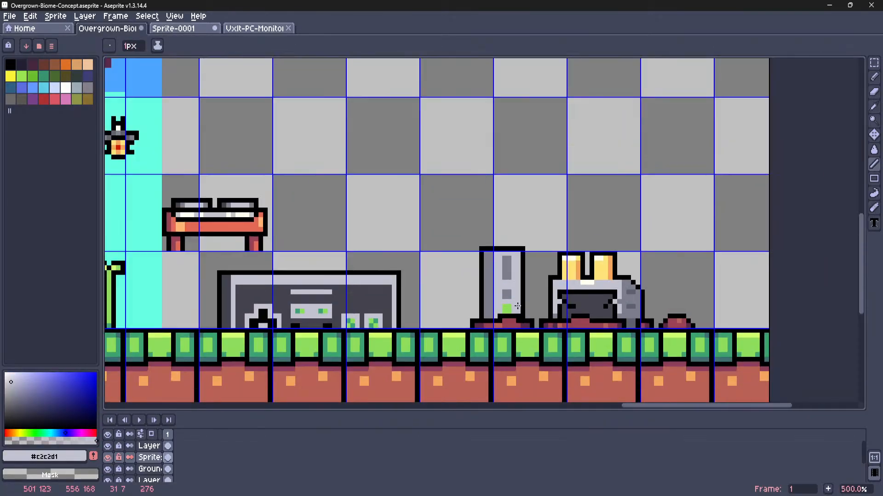
scroll(488, 291, "up", 5)
left_click(485, 313, "alt")
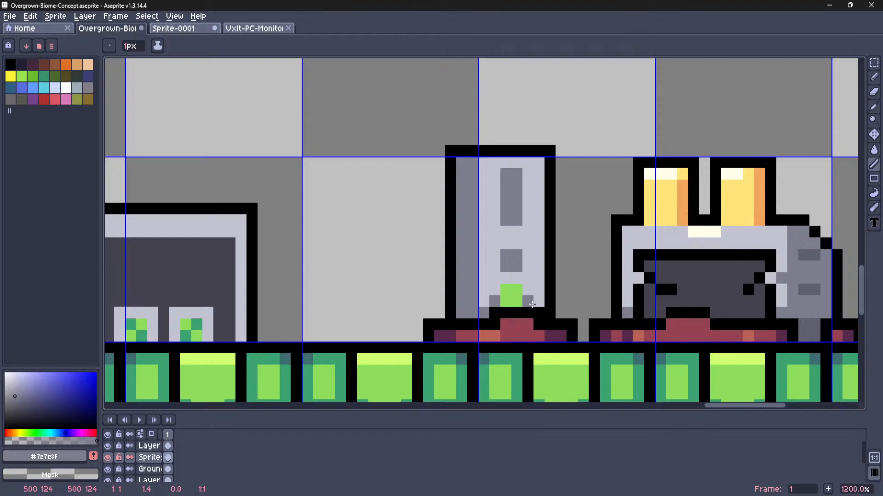
left_click(666, 290, "alt")
left_click(484, 312)
left_click(462, 313)
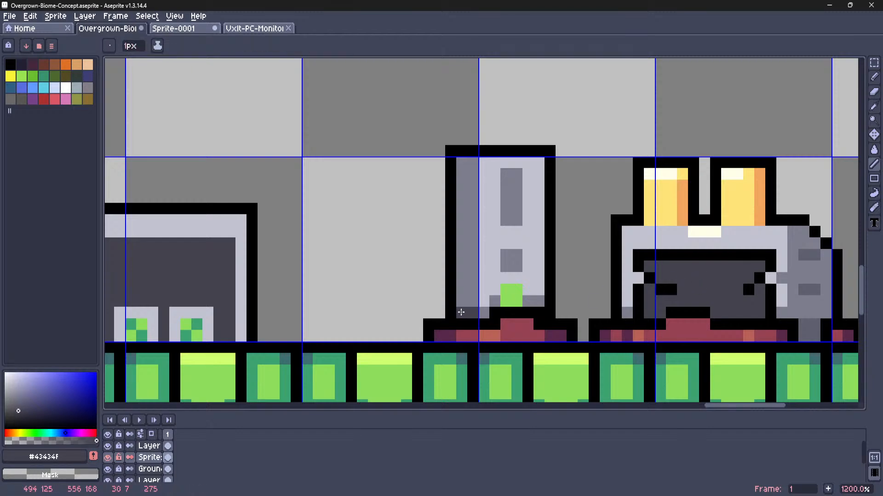
Examine how the computer case and neighbouring props look together and within the whole biome scene
scroll(501, 254, "down", 5)
key("m")
scroll(502, 254, "down", 3)
scroll(511, 255, "up", 1)
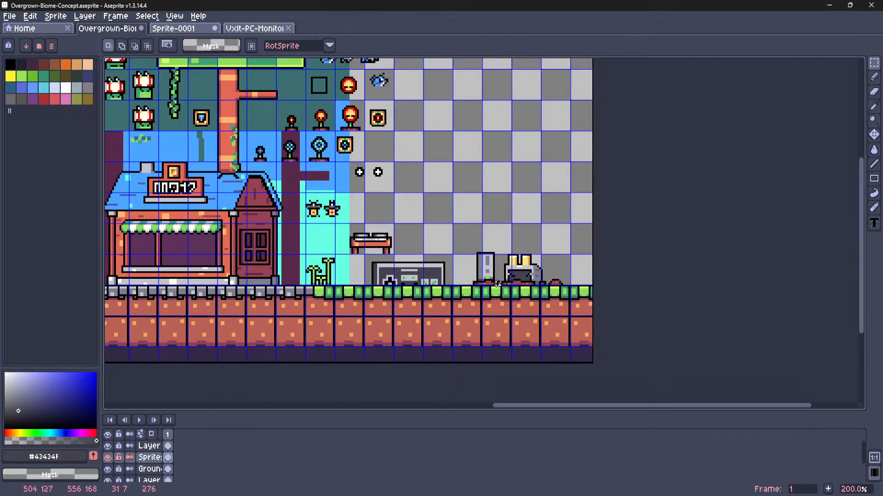
scroll(498, 284, "up", 2)
scroll(513, 264, "down", 3)
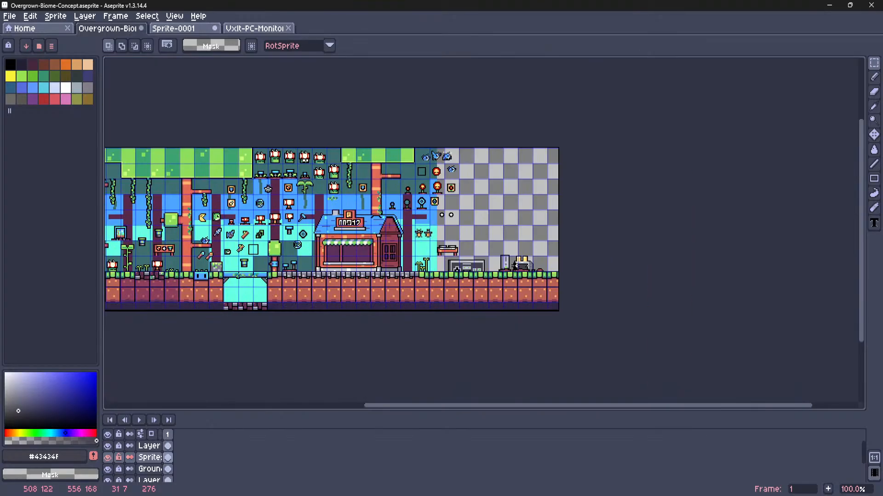
scroll(519, 265, "up", 2)
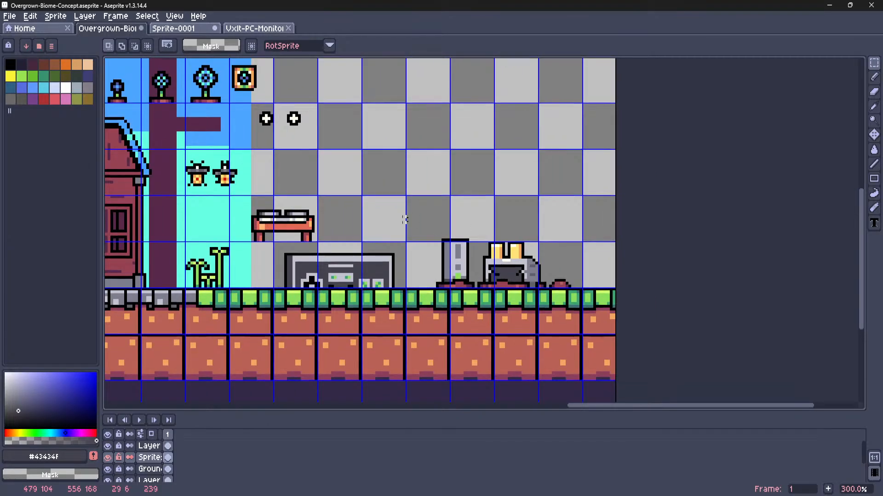
scroll(462, 260, "up", 1)
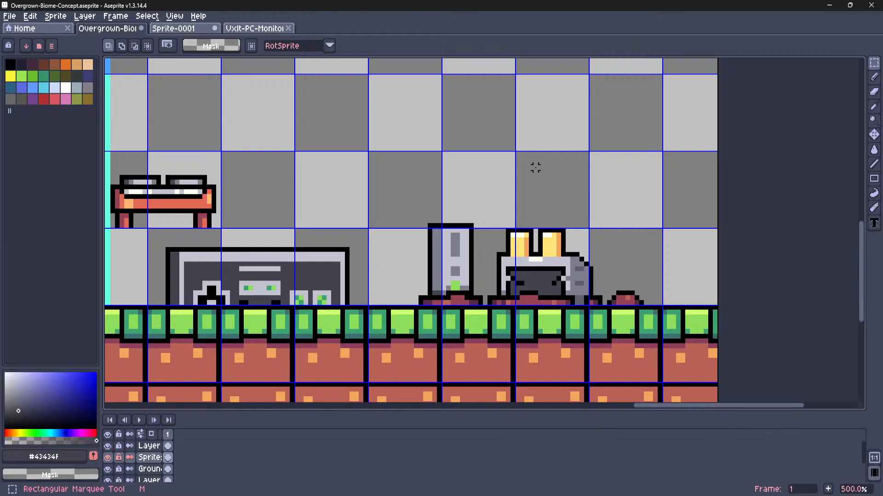
scroll(536, 167, "down", 4)
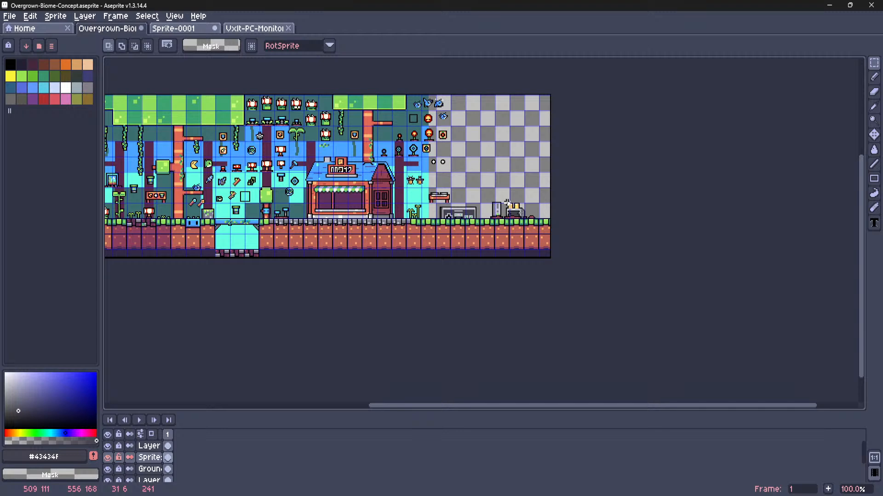
scroll(506, 203, "up", 3)
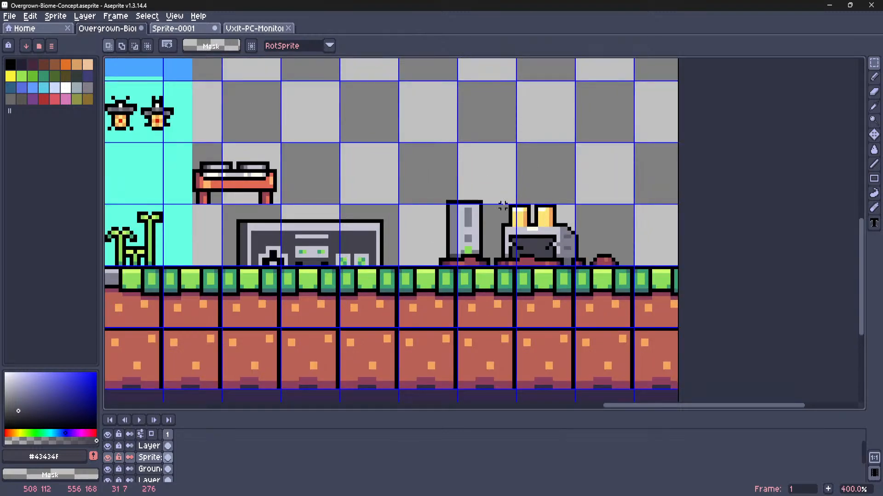
scroll(511, 210, "right", 3, "shift")
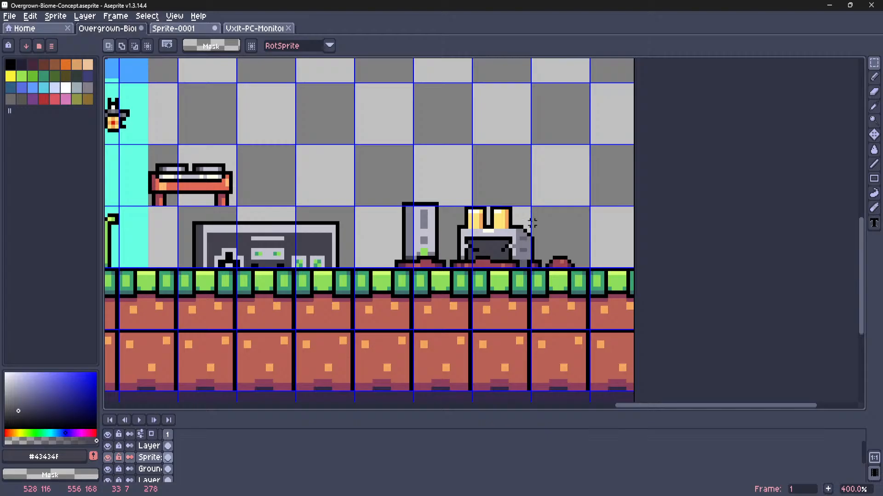
Extend the canvas by 32 px on its right border
left_click(56, 16)
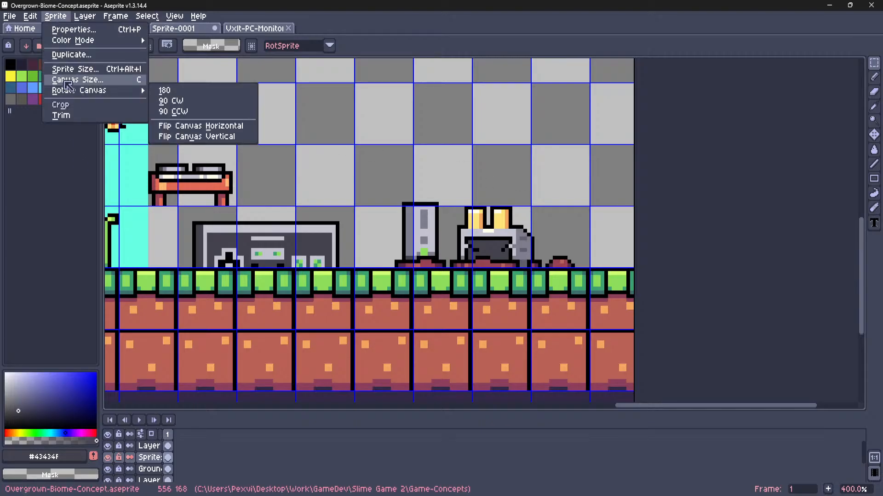
left_click(67, 84)
left_click(596, 227)
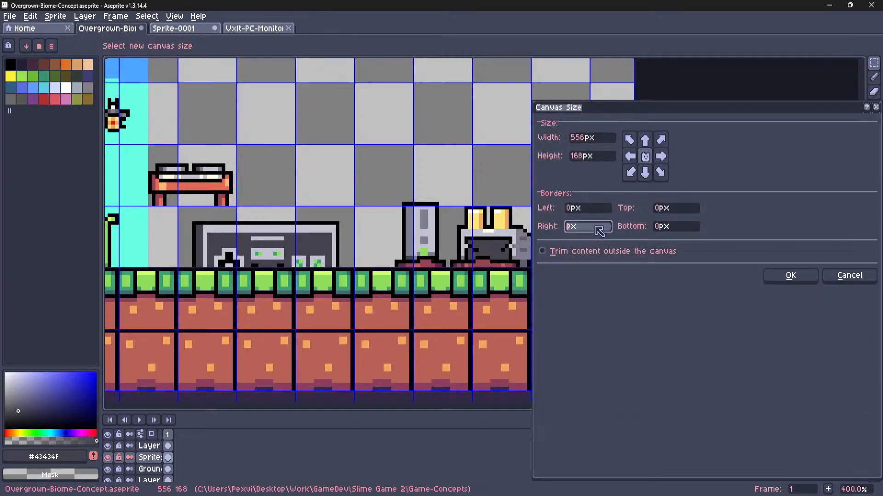
type("32")
key("Return")
Select the toaster with its dirt mound and flip it horizontally
scroll(473, 245, "up", 2)
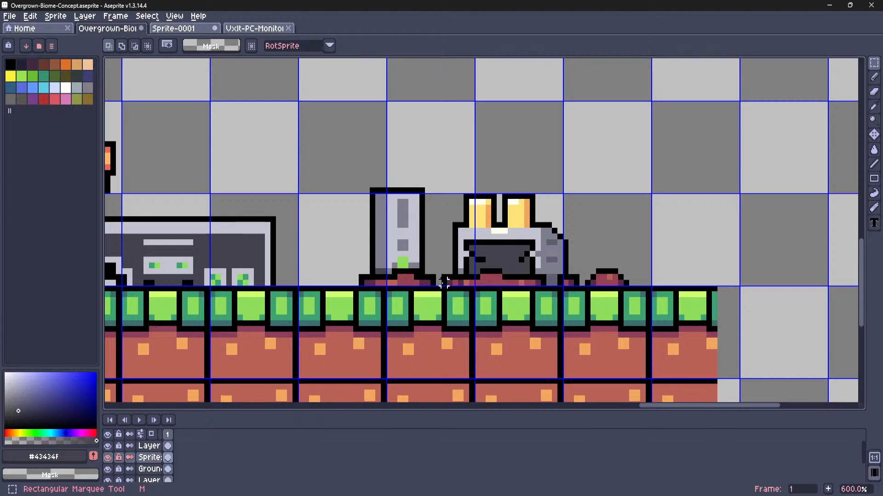
left_click_drag(444, 282, 580, 192)
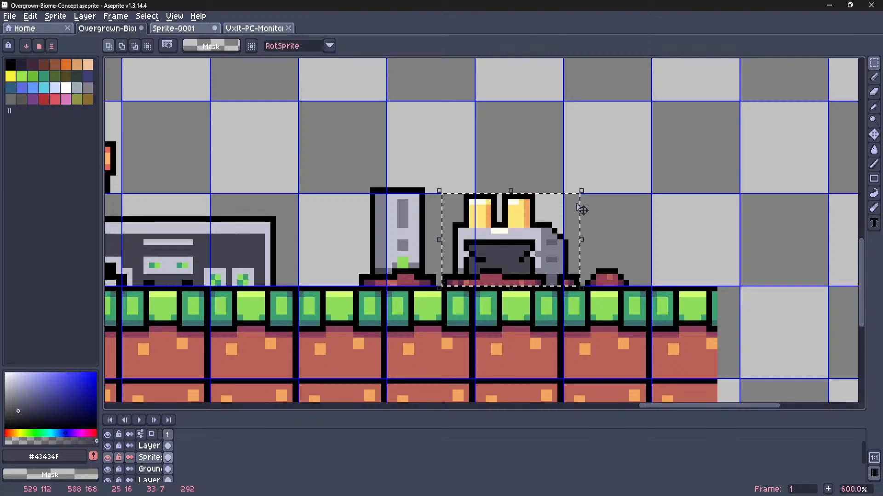
left_click(30, 16)
left_click(68, 170)
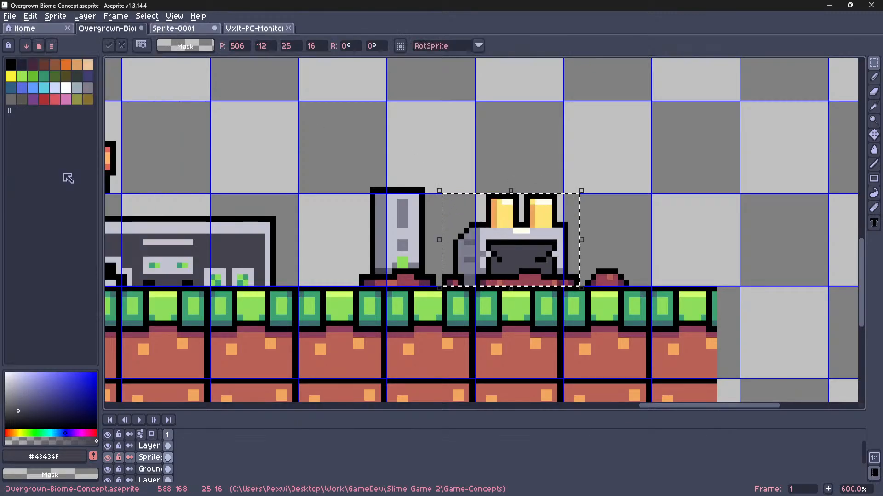
Place a copy of the toaster at X 545 on the ground line, flip the copy horizontally, and deselect it
middle_click_drag(467, 173, 412, 183)
left_click_drag(431, 264, 643, 265)
left_click(26, 16)
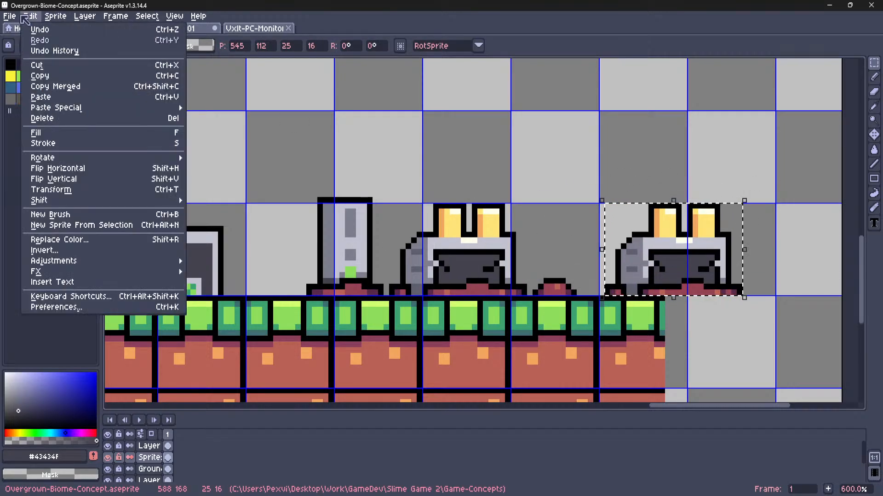
left_click(60, 168)
key("ctrl+d")
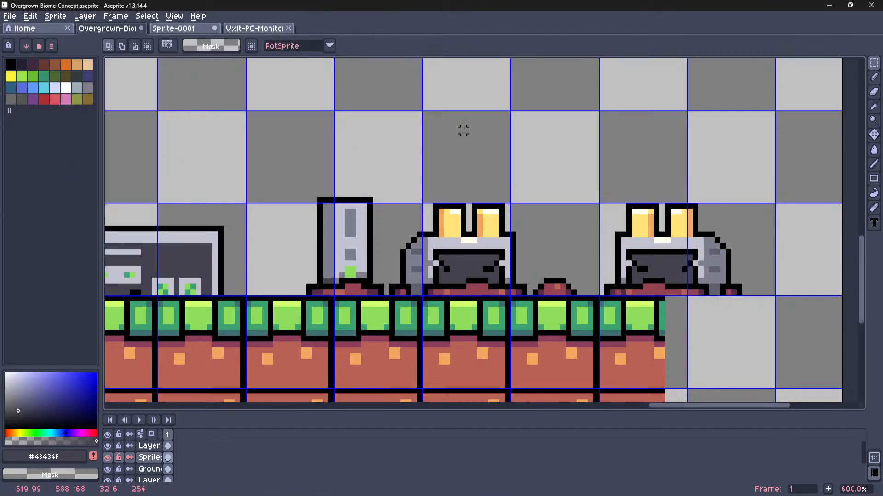
scroll(463, 132, "down", 2)
middle_click_drag(435, 140, 359, 144)
scroll(359, 145, "up", 1)
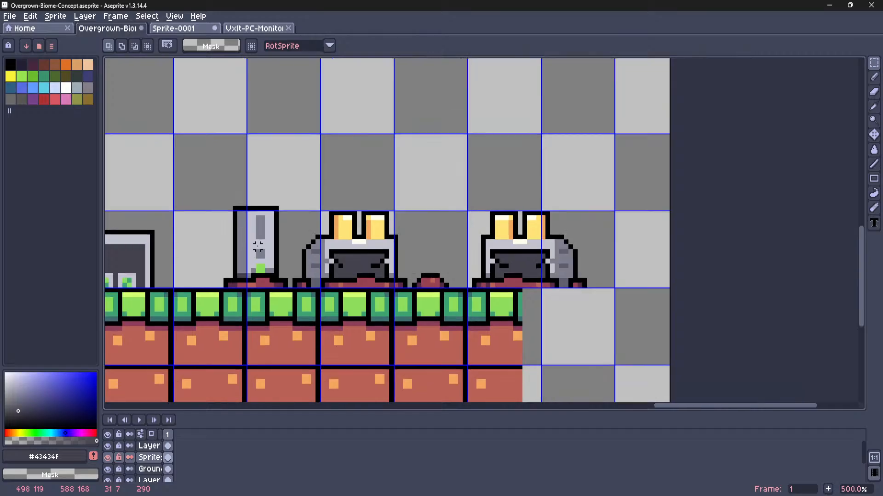
Extend the canvas by another 32 px on its right border to make room for a copy of the computer case
scroll(240, 270, "up", 1)
left_click_drag(224, 286, 300, 189)
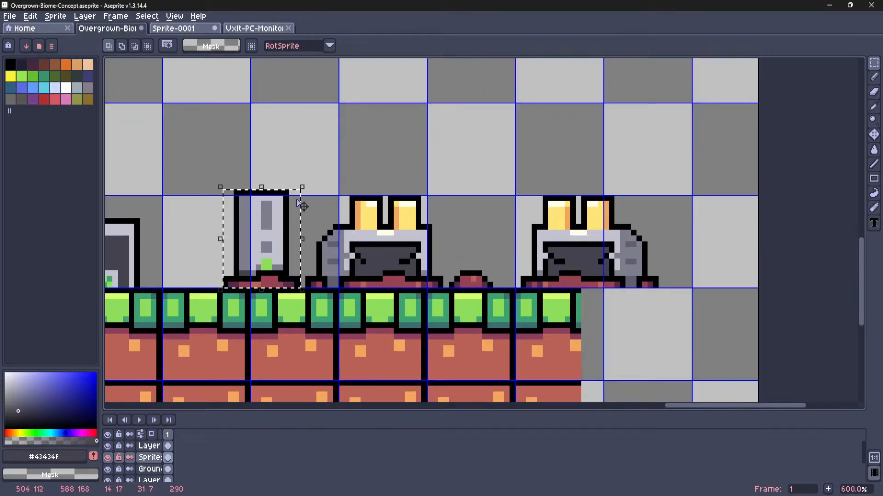
left_click(30, 16)
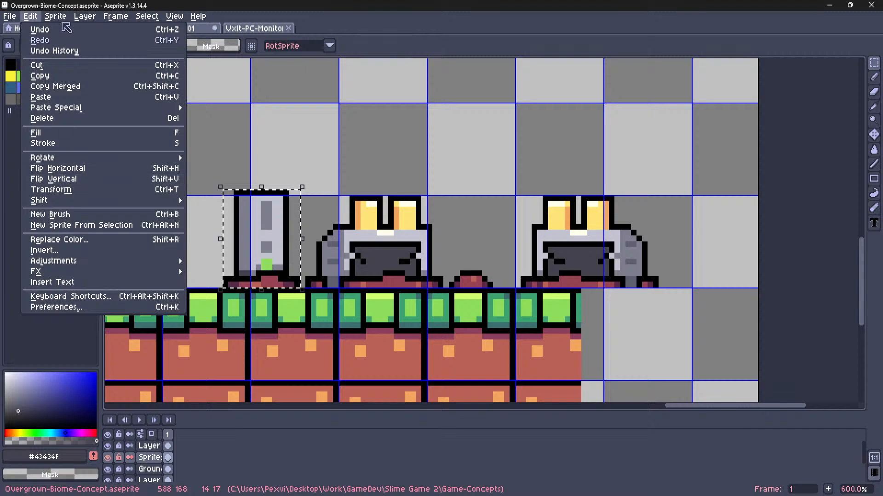
left_click(55, 16)
left_click(77, 79)
left_click(598, 226)
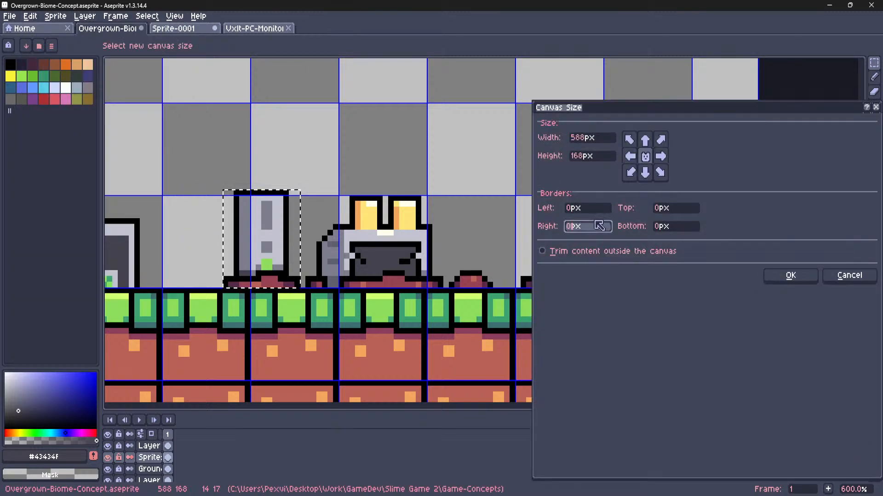
type("32")
key("Return")
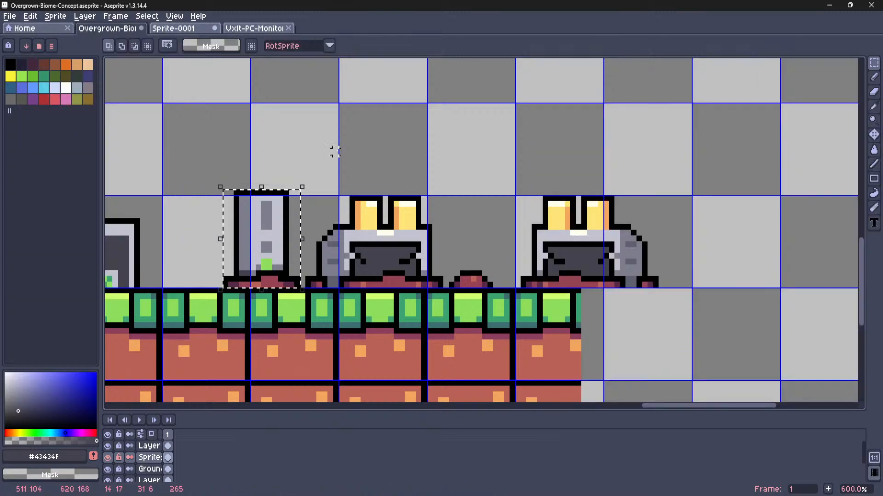
Place a copy of the upright computer case with its dirt mound at X 577, Y 111, beyond the right toaster
scroll(246, 275, "up", 1)
left_click_drag(213, 312, 363, 121)
left_click(339, 221)
scroll(311, 240, "down", 7)
scroll(438, 231, "up", 5)
left_click_drag(309, 237, 543, 247)
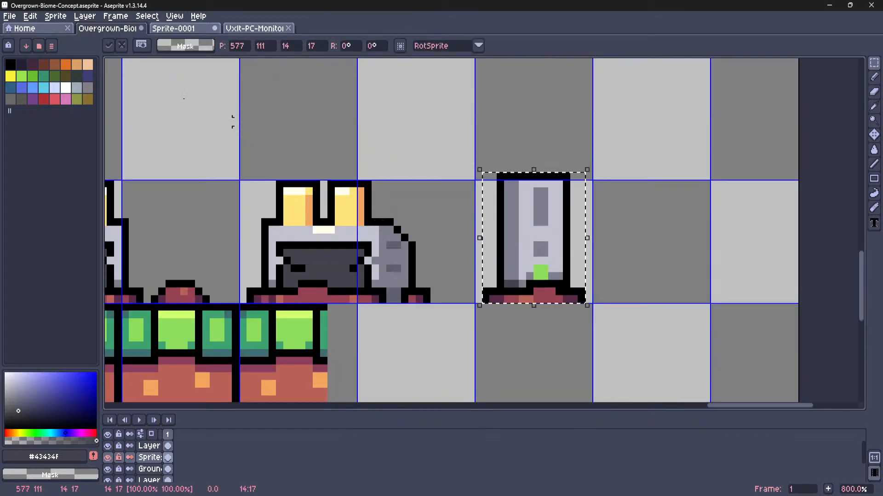
Flip the copied upright case horizontally and shift it about 5 px closer to the right toaster
left_click(30, 16)
left_click(46, 170)
left_click(318, 159)
scroll(373, 134, "down", 3)
middle_click_drag(373, 134, 510, 191)
scroll(510, 191, "up", 2)
left_click_drag(713, 162, 599, 268)
key("Return")
scroll(580, 242, "down", 3)
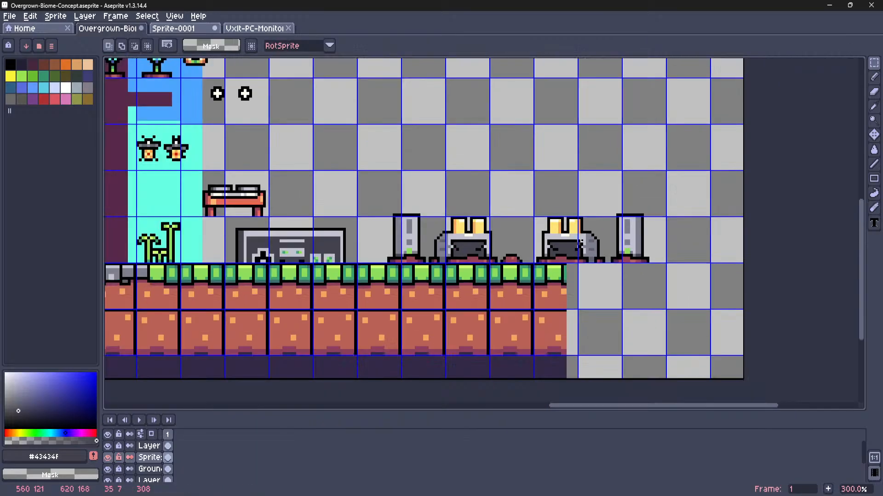
Paint over the crack marks in the right toaster's dark window and close the gaps in its black outline
scroll(556, 183, "down", 2)
scroll(536, 209, "up", 4)
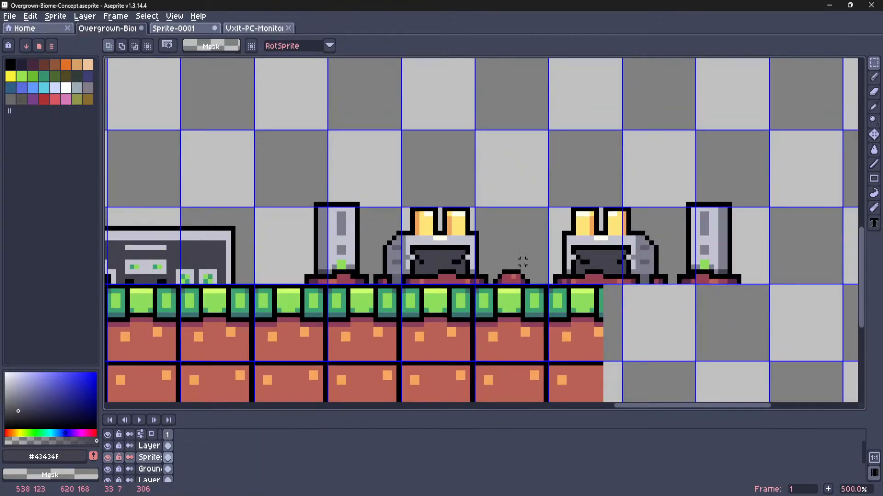
middle_click_drag(523, 263, 508, 264)
scroll(460, 276, "up", 2)
middle_click_drag(450, 293, 475, 293)
scroll(510, 262, "up", 4)
key("i")
key("l")
left_click_drag(476, 256, 418, 226)
left_click_drag(680, 256, 710, 226)
key("i")
left_click(734, 196)
key("l")
left_click(740, 221)
left_click(390, 220)
Repaint the strip beside the right toaster's window in #c2c2d1 and shade its lowest pixel with #7e7e8f
key("i")
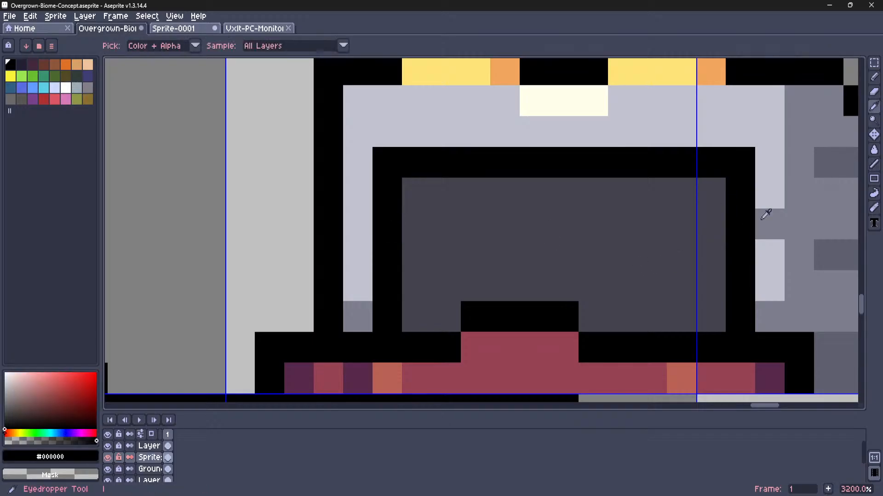
left_click(772, 189)
key("l")
left_click_drag(770, 223, 770, 317)
scroll(725, 237, "down", 7)
key("m")
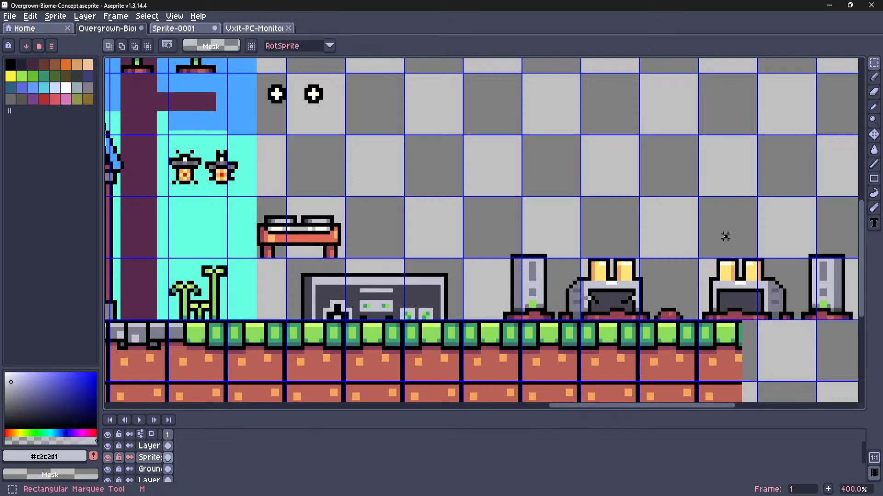
scroll(651, 299, "up", 6)
key("i")
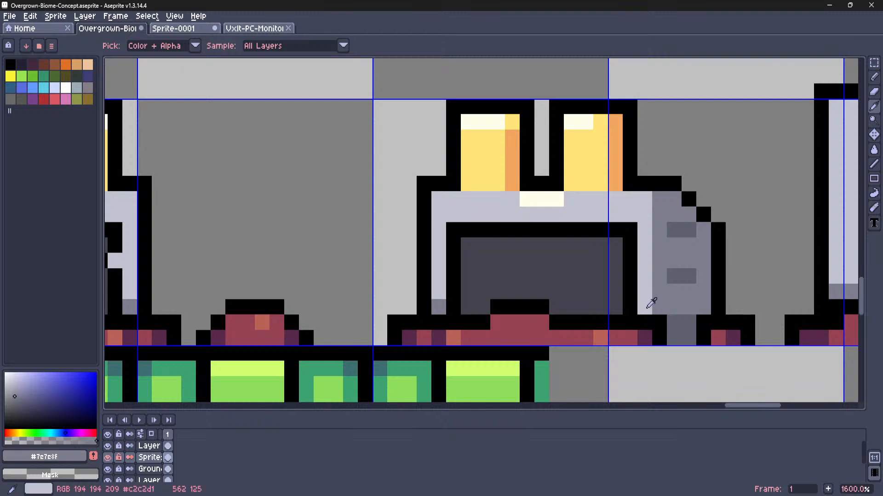
left_click(665, 305)
key("l")
left_click(644, 306)
scroll(645, 303, "down", 5)
key("m")
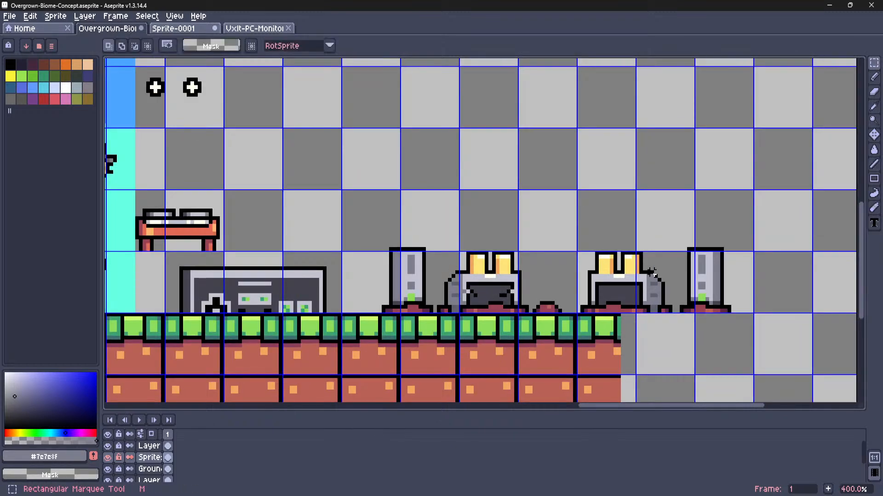
middle_click_drag(654, 276, 594, 270)
scroll(639, 271, "up", 1)
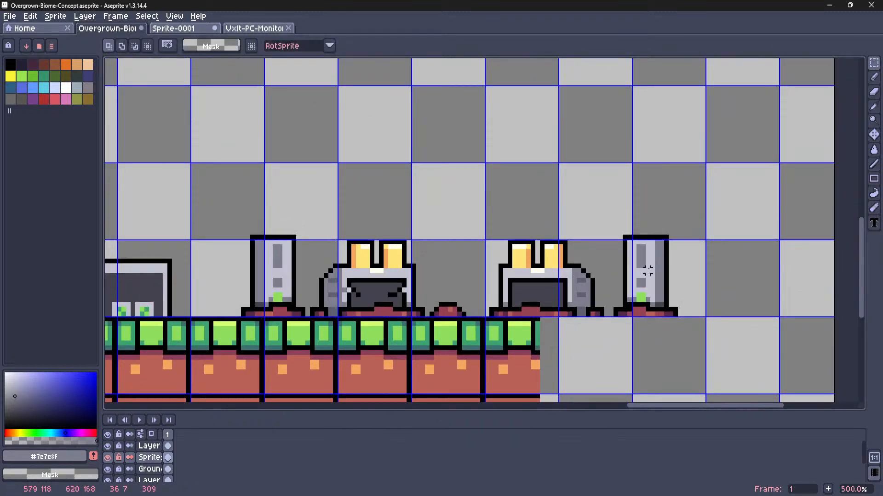
scroll(647, 271, "up", 1)
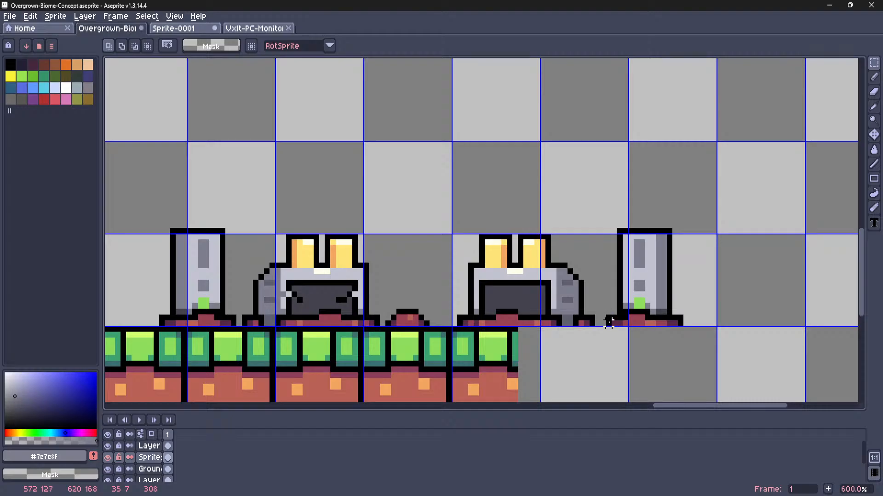
left_click_drag(608, 323, 685, 228)
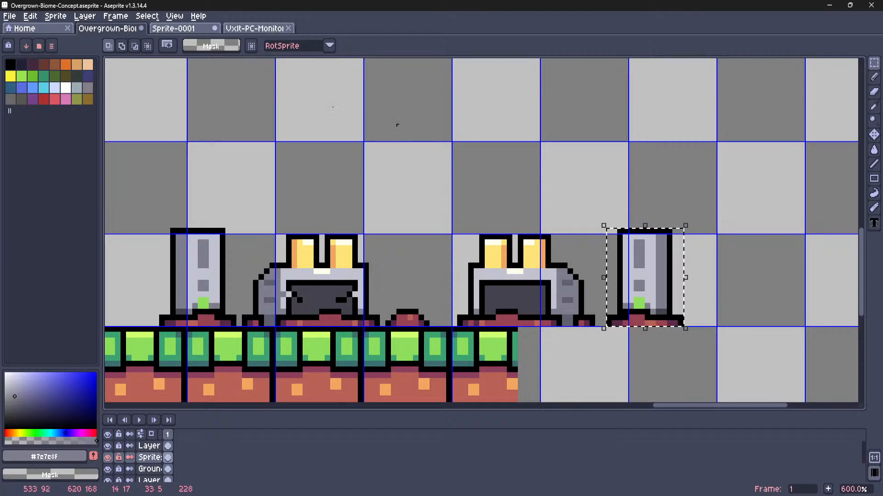
key("ctrl+d")
scroll(647, 297, "up", 3)
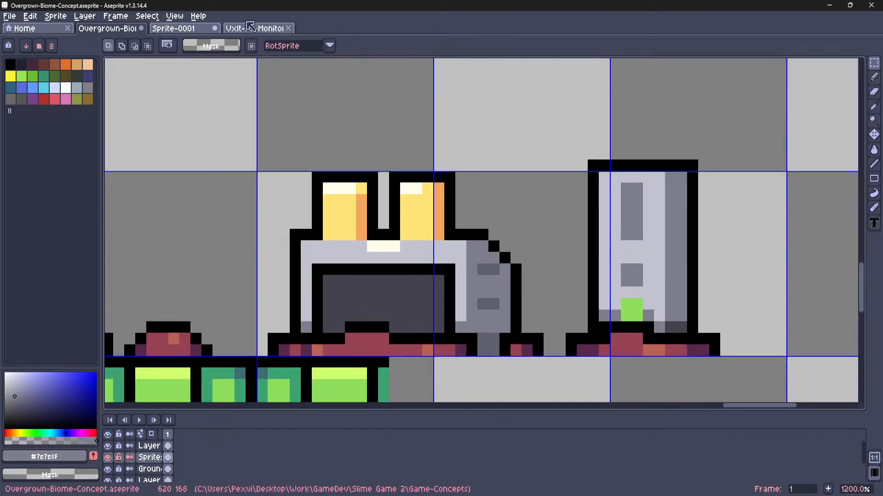
Copy the lying computer case from the PC monitor sprite and return to the Overgrown-Biome-Concept sprite
left_click(250, 28)
left_click_drag(342, 252, 713, 360)
left_click(198, 28)
key("ctrl+shift+Tab")
Delete the mirrored upright case and paste the lying computer case on the ground line beside the right toaster
left_click_drag(554, 135, 753, 358)
key("Delete")
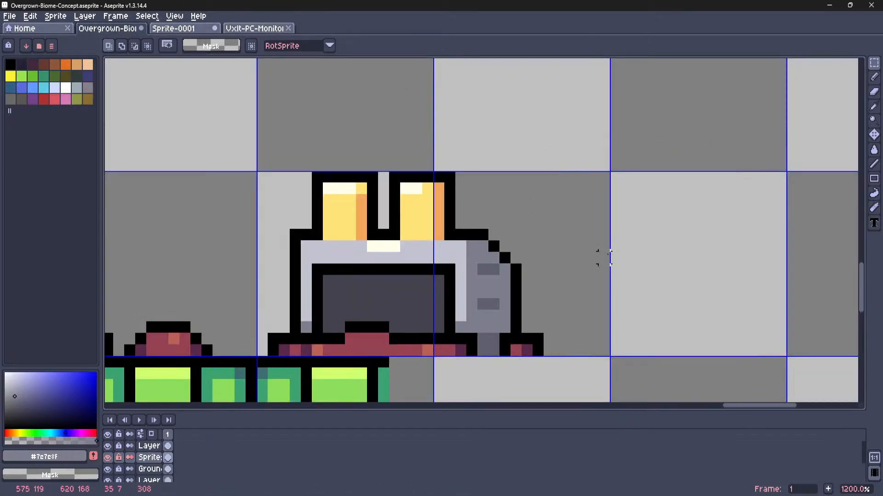
scroll(601, 257, "down", 2)
key("ctrl+v")
left_click_drag(489, 235, 642, 304)
key("ctrl+d")
scroll(589, 300, "up", 3)
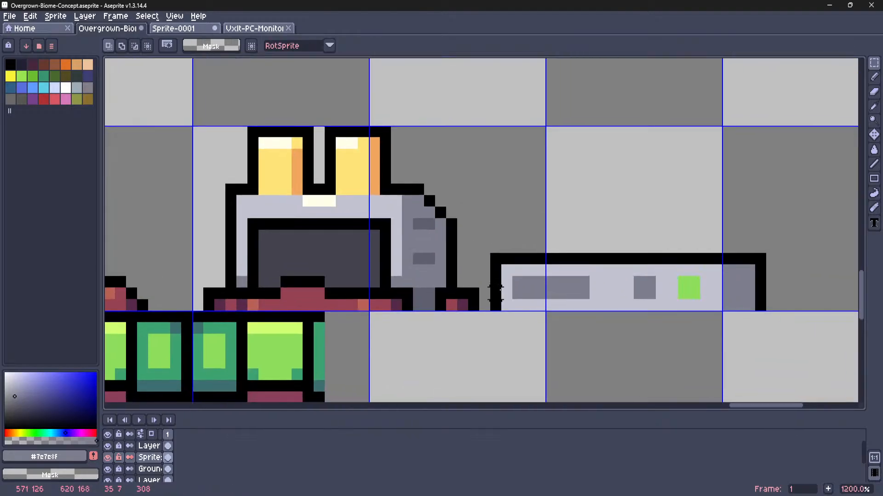
Move the lying computer case 2 px to the right along the ground line
key("v")
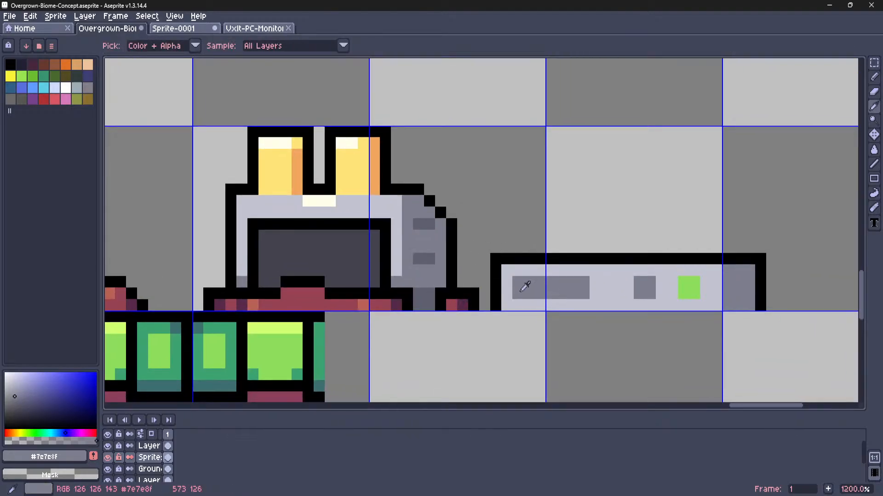
key("m")
left_click_drag(491, 254, 755, 311)
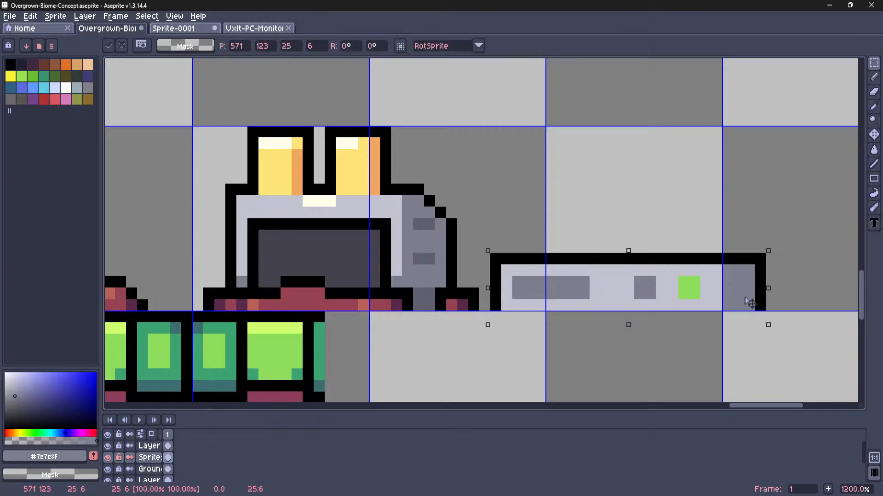
key("ctrl+d")
key("i")
left_click(446, 306)
key("l")
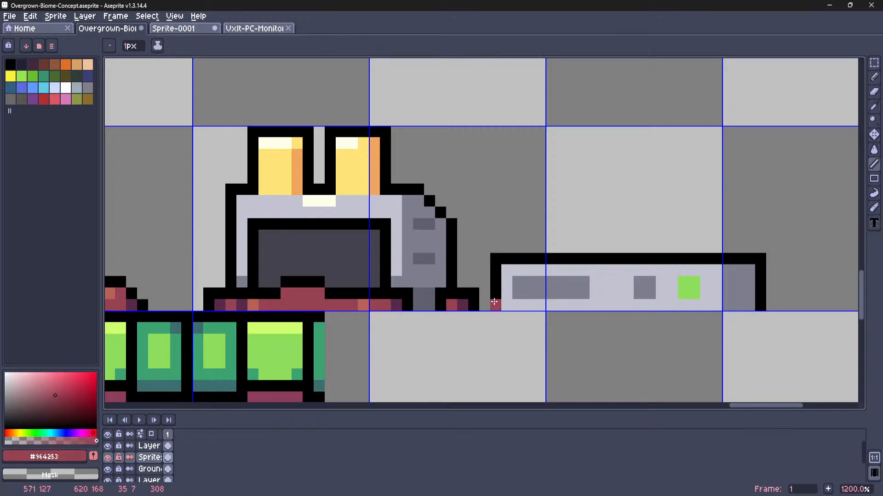
key("m")
left_click_drag(495, 259, 760, 306)
left_click_drag(633, 280, 655, 280)
left_click(660, 213)
middle_click_drag(661, 213, 499, 222)
Draw two dirt strips in #964253 along the base of the lying case, with a gap between them
key("i")
left_click(301, 314)
key("l")
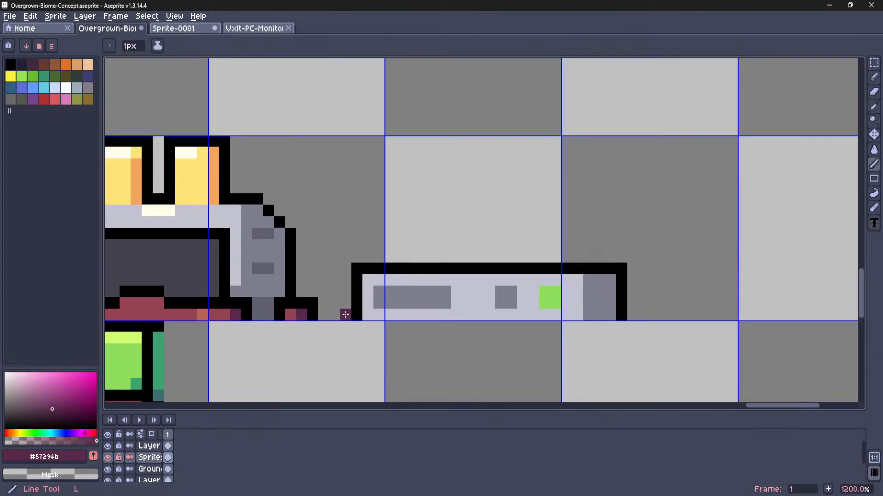
key("i")
left_click(294, 315)
key("l")
left_click_drag(346, 315, 425, 314)
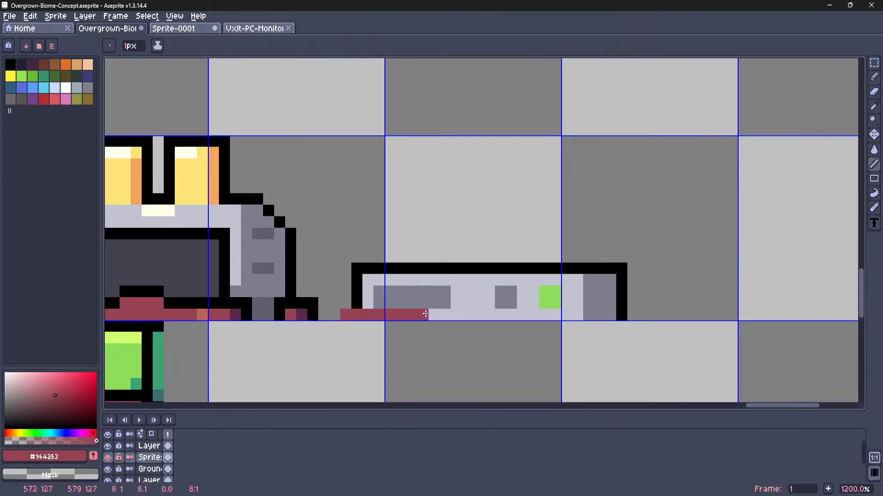
mouse_move(489, 315)
left_mouse_down()
mouse_move(644, 324)
mouse_move(652, 306)
mouse_move(499, 305)
left_mouse_up()
Outline both dirt strips at the base of the lying case in black #000000
key("i")
left_click(621, 302)
key("l")
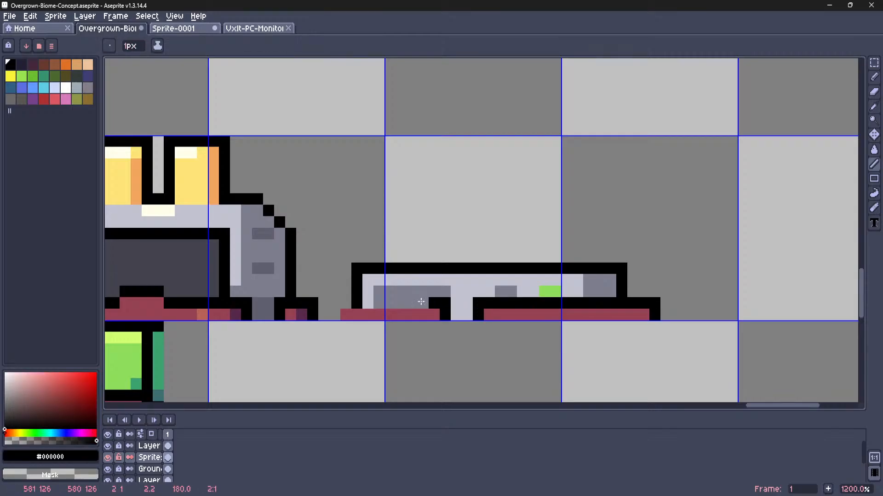
left_click_drag(421, 302, 344, 301)
Add lighter #ba6156 pixels to both dirt strips under the lying case
key("i")
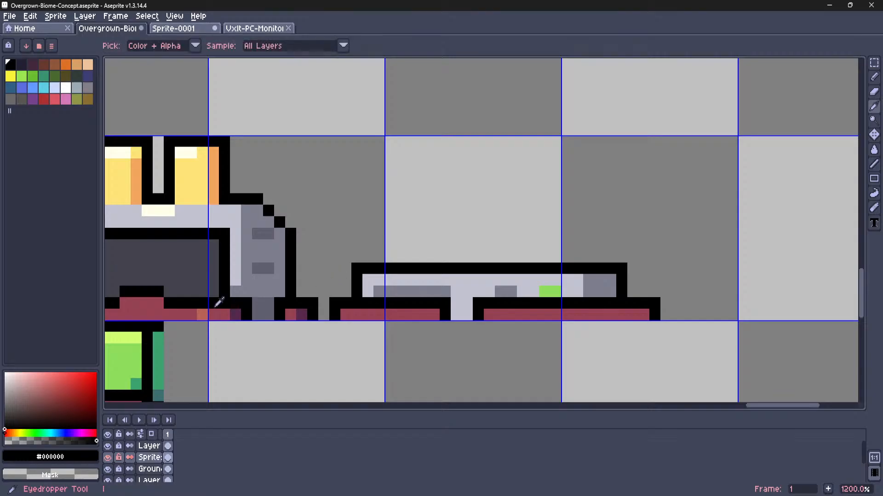
left_click(203, 315)
key("l")
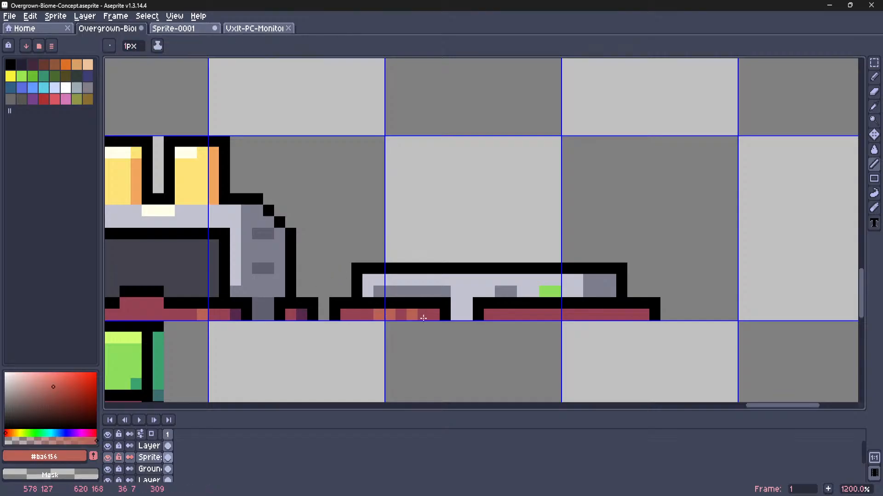
scroll(613, 318, "down", 3)
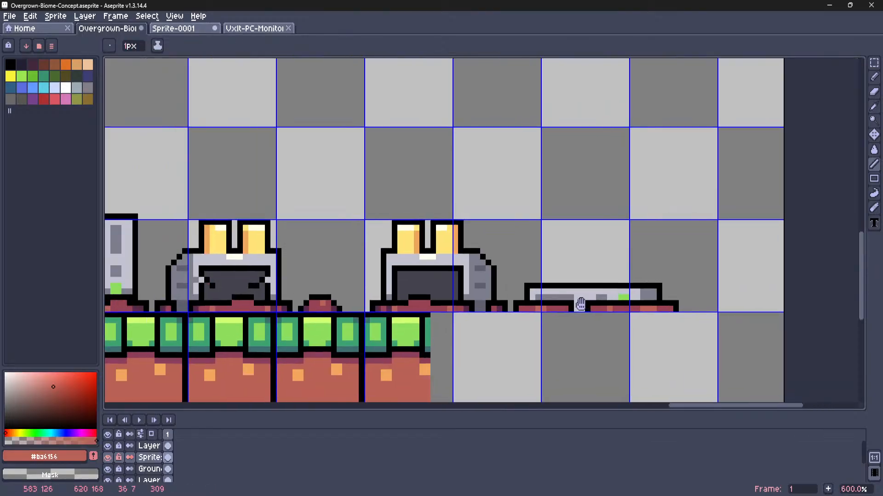
scroll(321, 310, "up", 6)
Shade the ends of both dirt strips under the lying case with dark #57294b pixels
key("i")
left_click(318, 314)
scroll(320, 312, "down", 3)
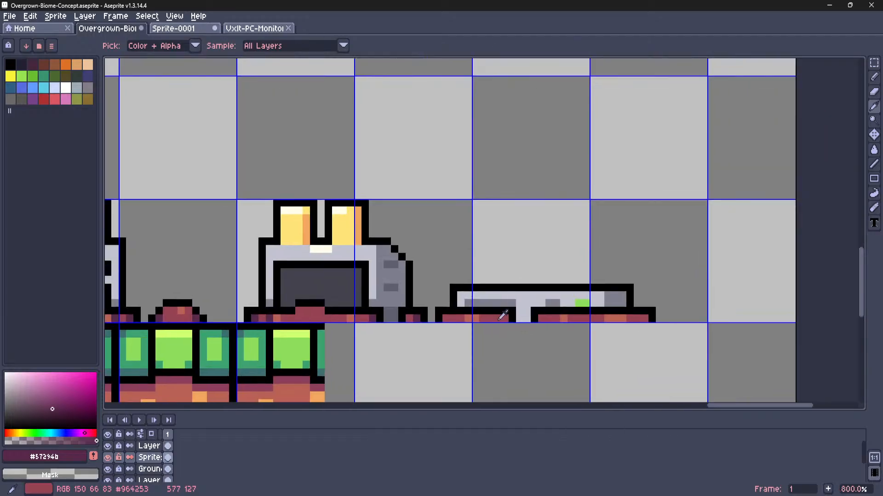
scroll(510, 316, "up", 3)
key("l")
left_click(530, 316)
left_click(246, 315)
left_click_drag(414, 311, 394, 311)
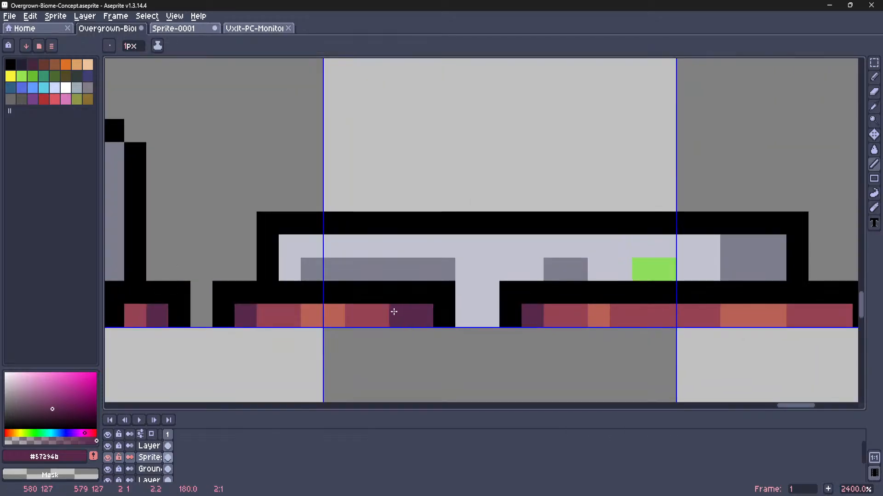
scroll(402, 311, "down", 3)
scroll(559, 320, "up", 3)
left_click_drag(531, 296, 509, 294)
scroll(508, 294, "down", 7)
key("m")
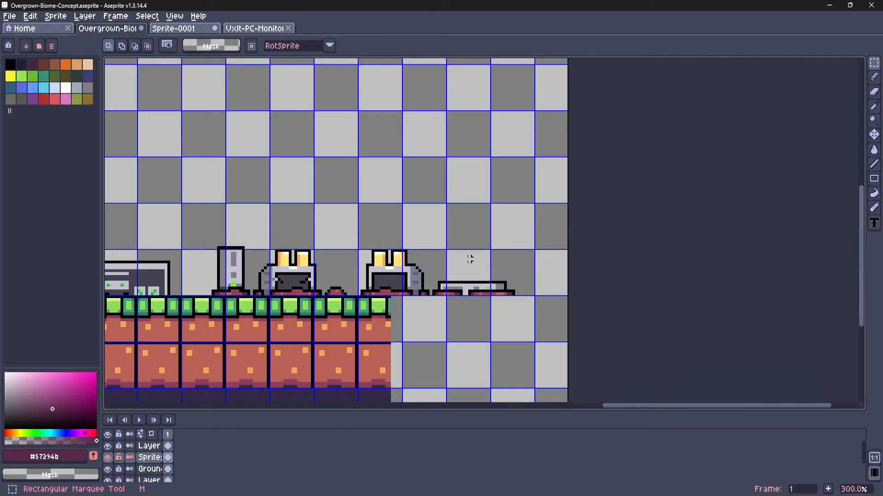
Shorten the lying case by moving its right part 1 px left and its left end with the dirt 2 px right
middle_click_drag(447, 271, 573, 276)
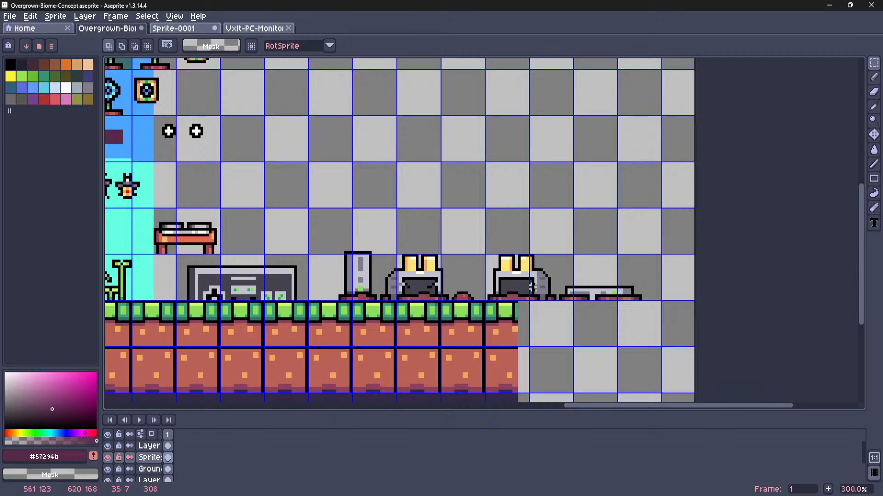
scroll(634, 288, "up", 4)
left_click_drag(710, 256, 591, 323)
left_click_drag(738, 219, 528, 326)
left_click_drag(600, 304, 593, 304)
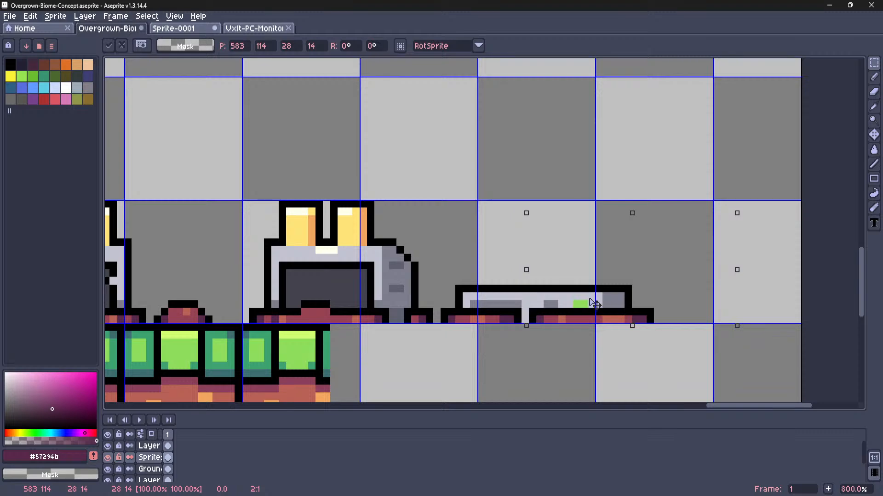
left_click(495, 373)
scroll(484, 316, "up", 1)
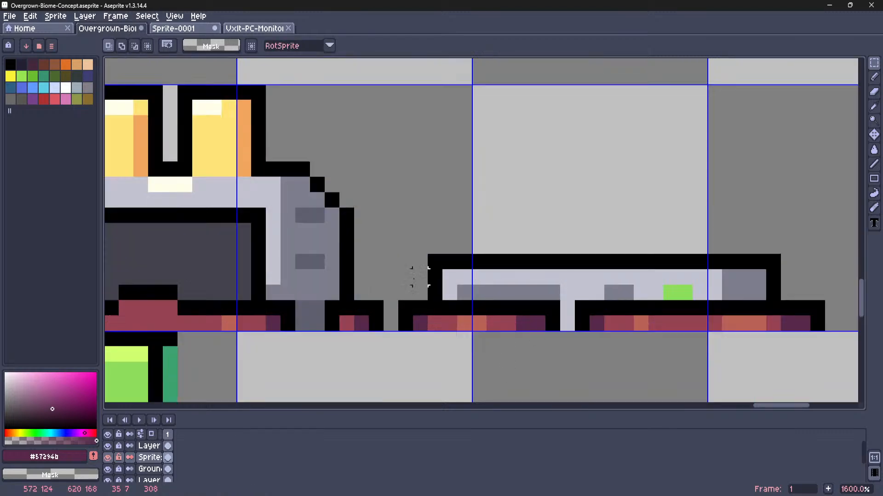
left_click_drag(391, 247, 492, 330)
left_click_drag(435, 312, 464, 312)
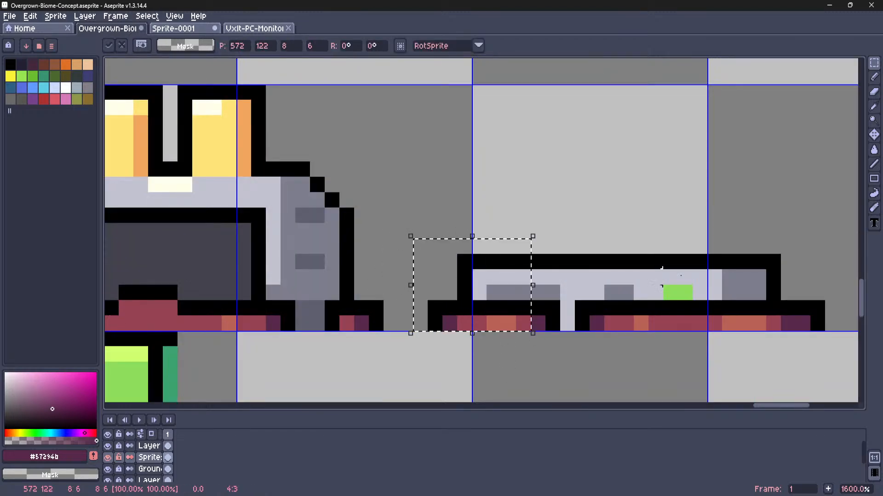
left_click(703, 269)
Shorten the lying case by moving its right end 1 px left, then its larger right part with the dirt another 1 px left
scroll(723, 261, "down", 4)
middle_click_drag(725, 260, 650, 275)
scroll(650, 275, "up", 2)
left_click_drag(716, 254, 645, 308)
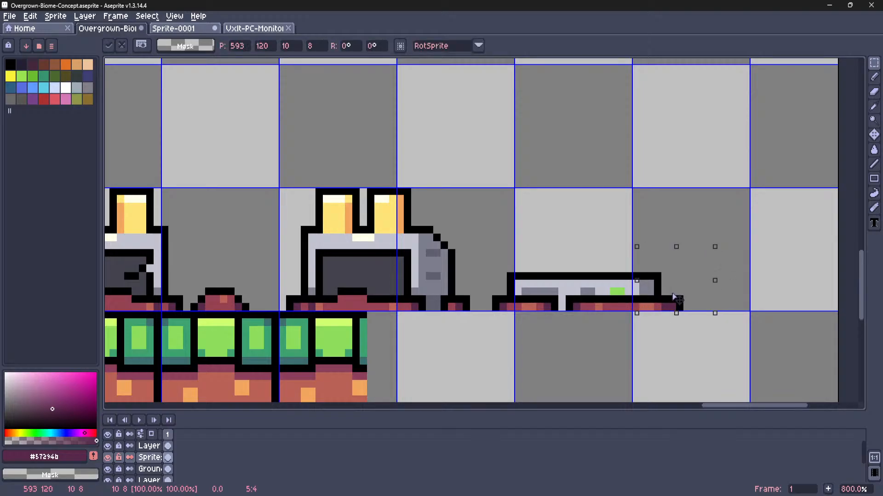
key("ctrl+d")
mouse_move(731, 237)
left_mouse_down()
mouse_move(650, 307)
mouse_move(613, 307)
left_mouse_up()
left_click_drag(689, 292, 681, 290)
mouse_move(555, 254)
left_mouse_down()
mouse_move(640, 302)
mouse_move(702, 314)
left_mouse_up()
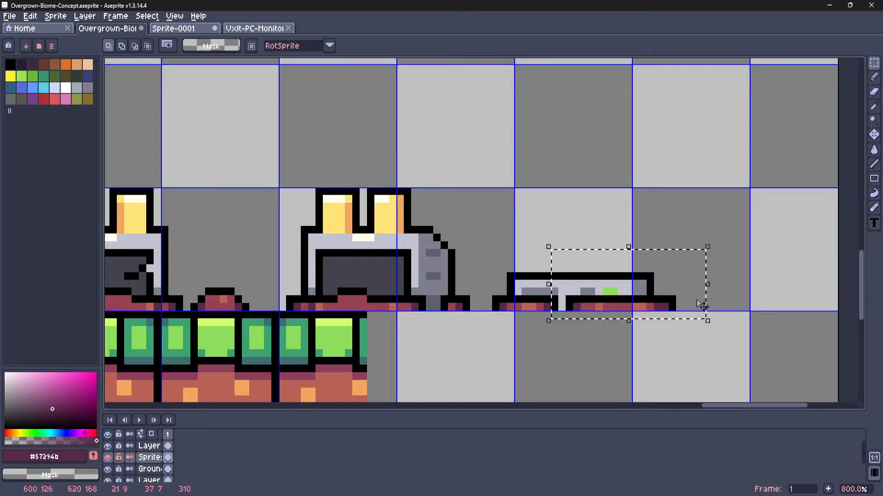
left_click_drag(738, 222, 569, 315)
left_click_drag(607, 298, 599, 298)
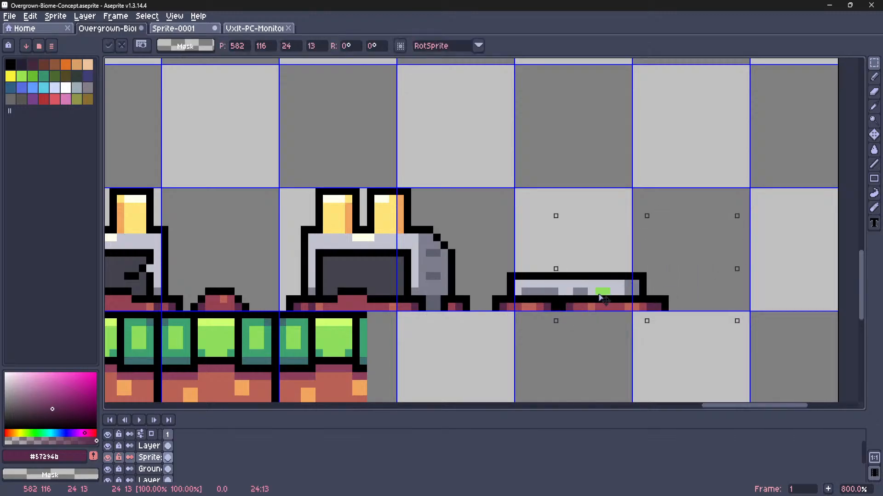
key("ctrl+d")
Fill the one-pixel gap between the lying case's two dirt strips with gray #7e7e8f
scroll(565, 316, "up", 4)
left_click_drag(532, 258, 422, 273)
key("ctrl+d")
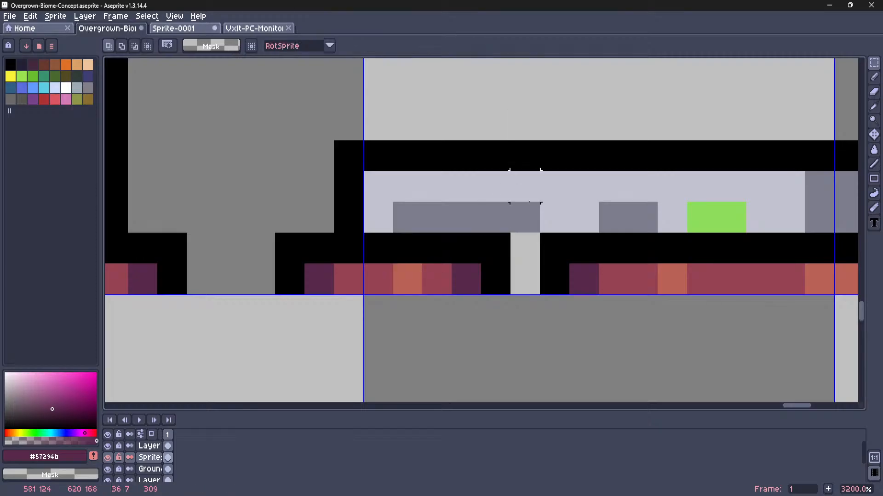
key("i")
left_click(564, 214)
left_click(529, 221)
key("l")
left_click_drag(525, 254, 526, 278)
scroll(531, 255, "down", 5)
key("m")
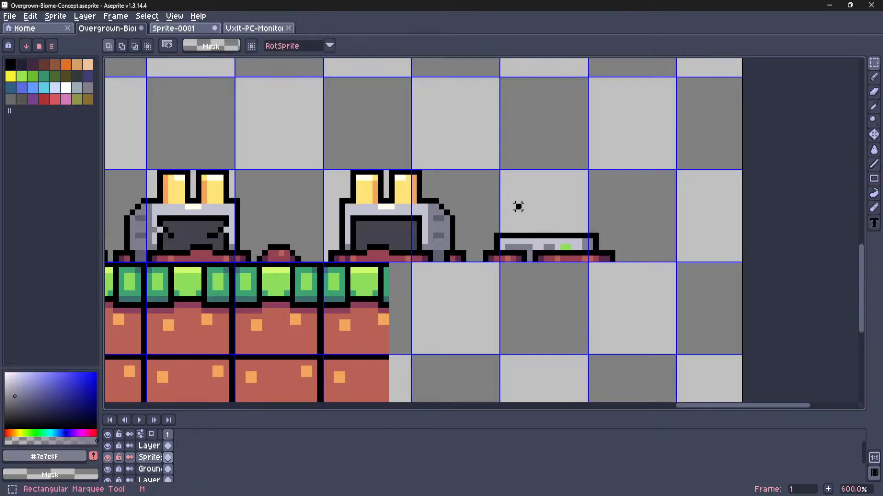
Recolor the gray pixel of the case directly above that gap with light gray #c2c2d1
scroll(512, 216, "down", 3)
scroll(571, 270, "up", 9)
key("i")
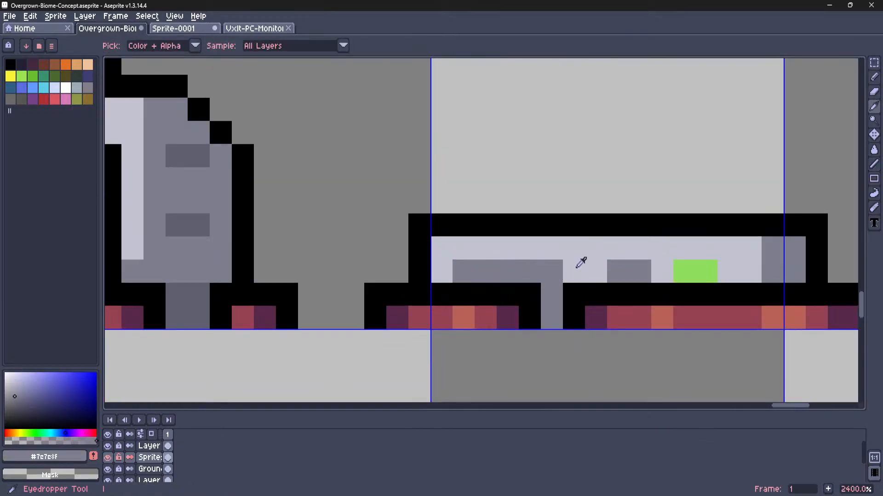
left_click(577, 265)
left_click(557, 267)
left_click(574, 270)
key("l")
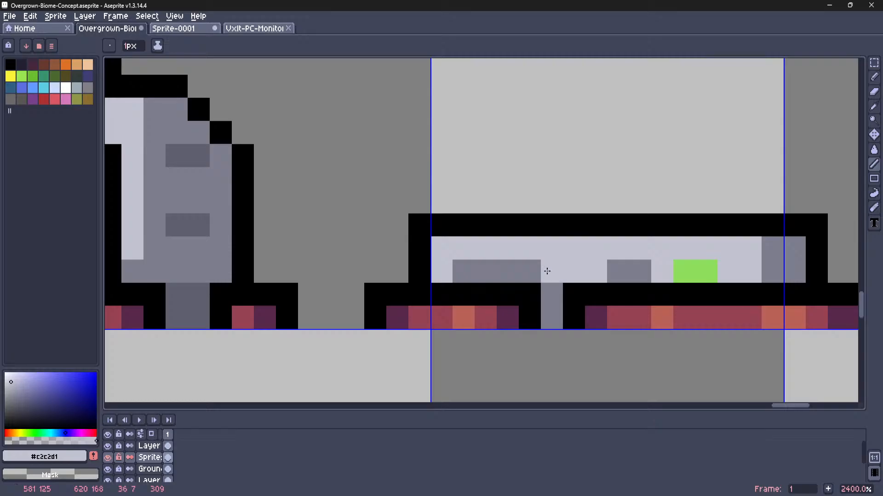
Shorten the lying case once more by shifting its right part and dirt 1 px left
scroll(547, 272, "down", 1)
key("m")
left_click_drag(564, 240, 716, 301)
key("ctrl+d")
left_click_drag(786, 241, 612, 281)
key("ctrl+d")
Move the lying case 2 px left, and shift it together with the neighbouring half-buried prop 4 px further left
scroll(564, 258, "down", 6)
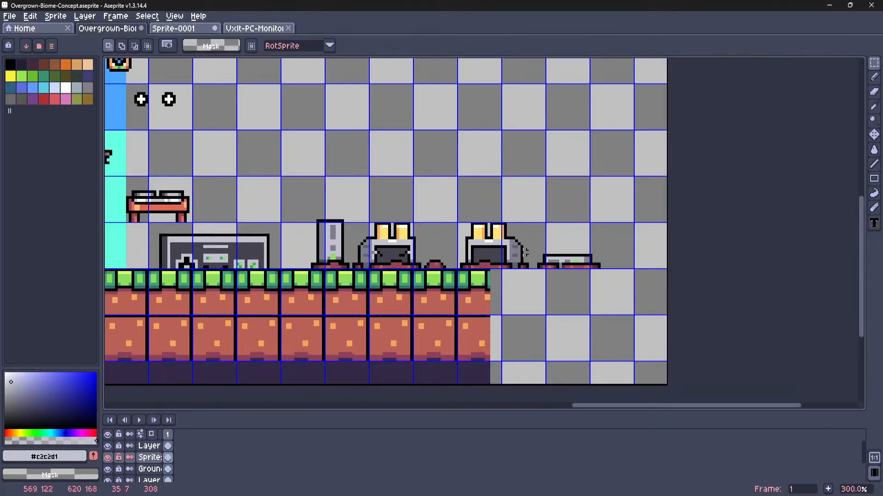
scroll(525, 252, "down", 2)
scroll(567, 283, "up", 5)
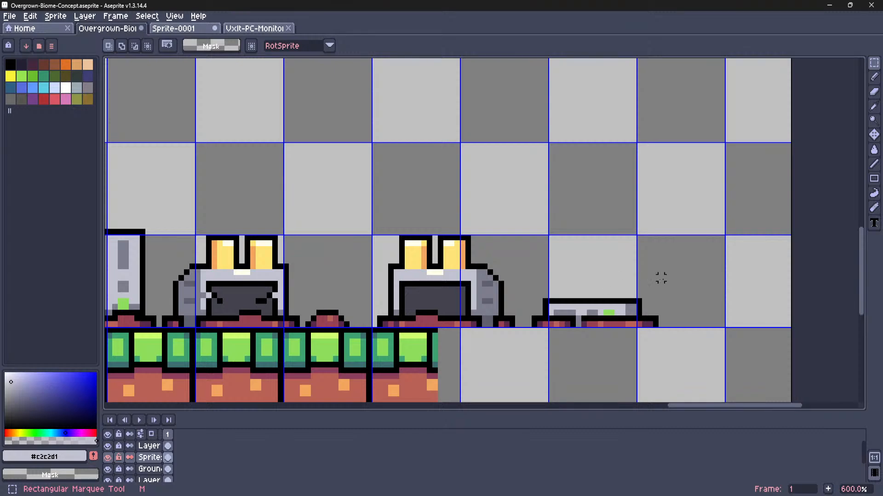
left_click_drag(670, 268, 524, 330)
left_click_drag(573, 318, 562, 319)
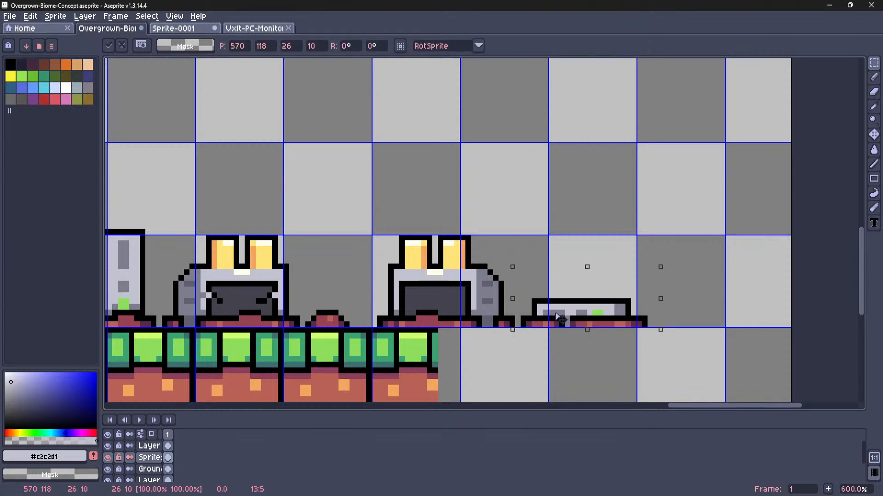
left_click_drag(701, 219, 405, 314)
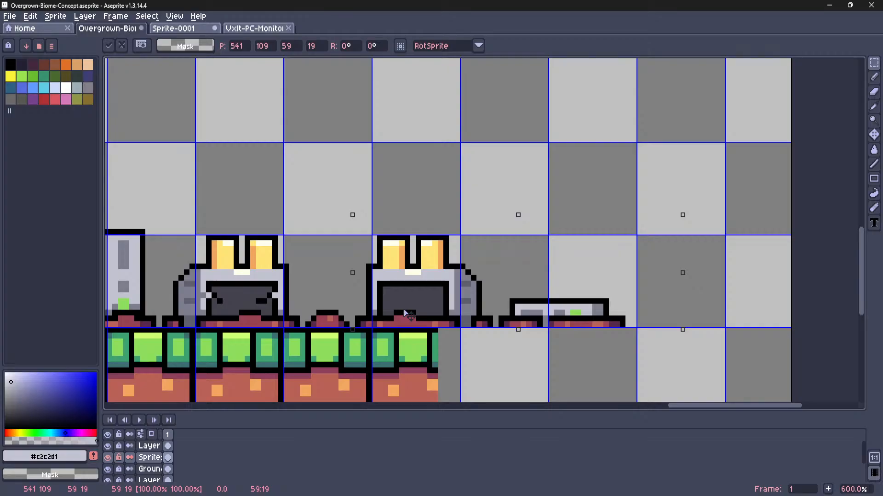
left_click(512, 150)
Copy the eared monitor without its computer case from the VxIt-PC-Monitor file and return to the Overgrown-Biome-Concept file
scroll(444, 228, "down", 2)
middle_click_drag(439, 231, 565, 239)
scroll(527, 255, "down", 3)
scroll(510, 262, "up", 2)
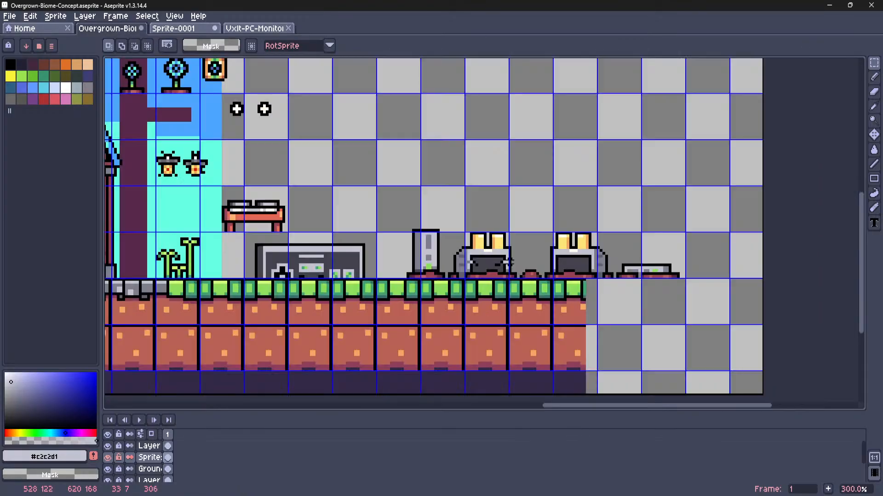
middle_click_drag(516, 262, 447, 274)
scroll(473, 275, "up", 1)
middle_click_drag(508, 273, 440, 275)
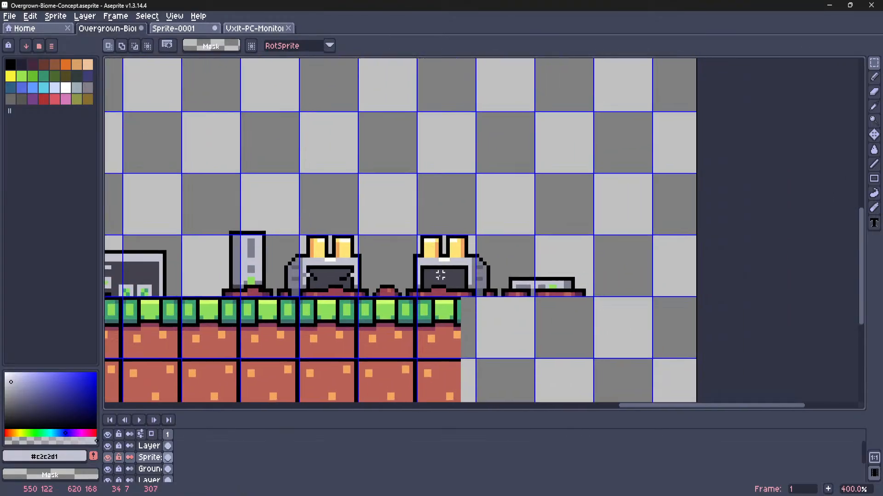
scroll(441, 275, "up", 1)
left_click(199, 29)
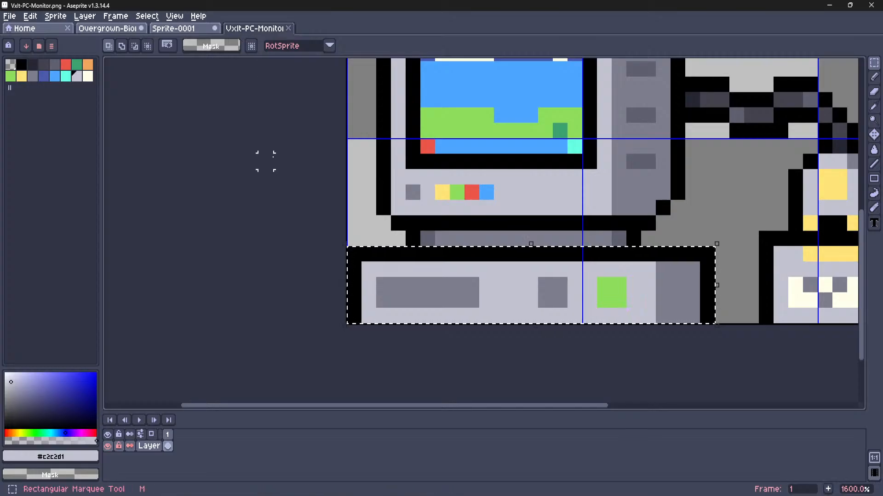
scroll(310, 315, "down", 1)
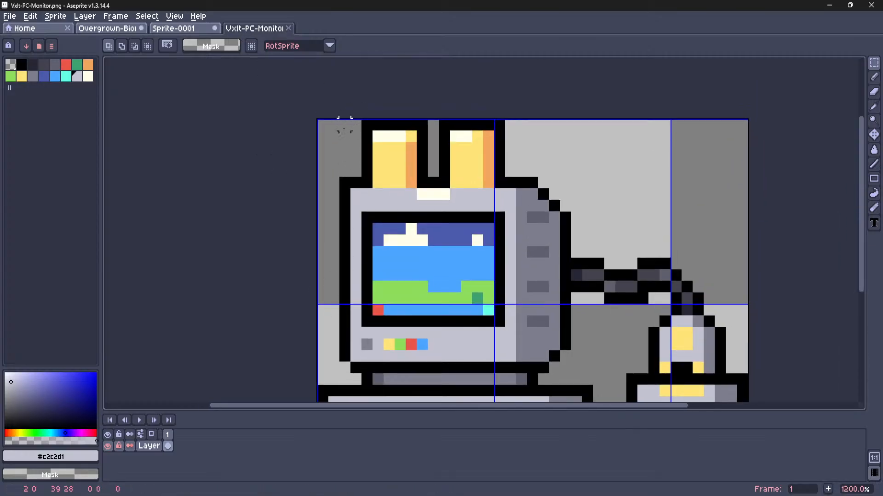
left_click_drag(344, 125, 572, 386)
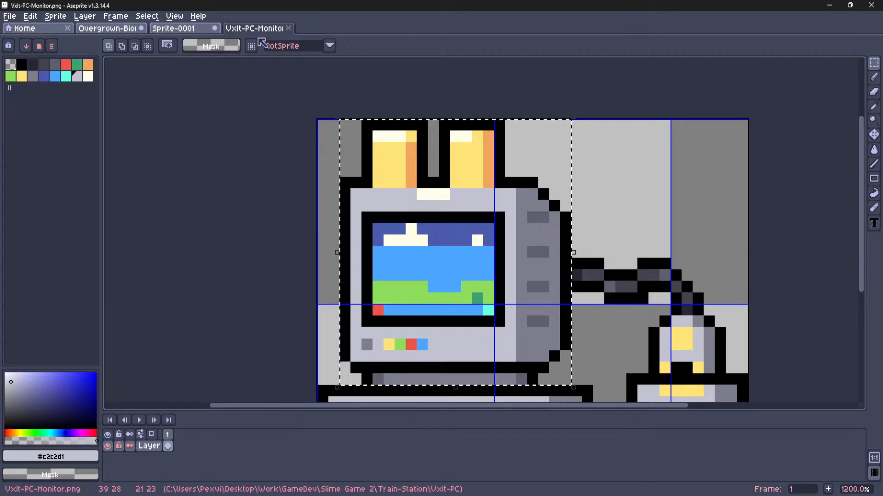
left_click(108, 28)
Cut out the half-buried prop beside the lying case and paste the full eared monitor in its place on the ground line
scroll(407, 301, "up", 5)
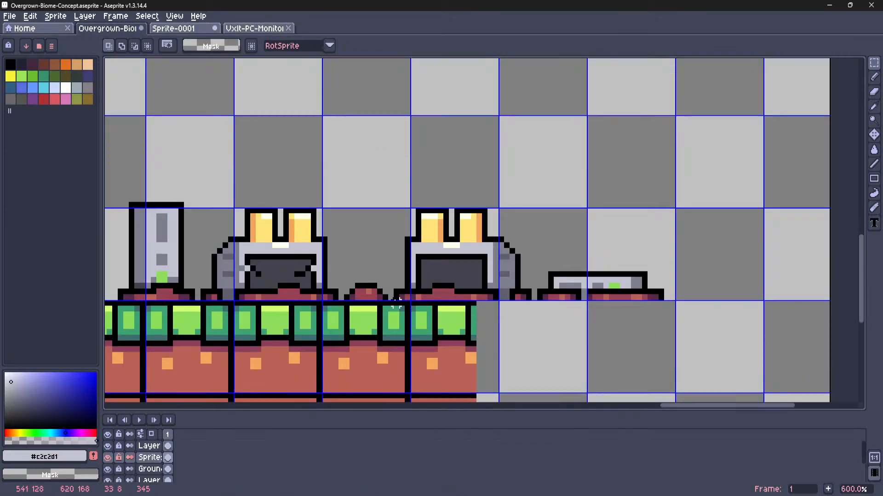
left_click_drag(394, 301, 533, 214)
key("ctrl+x")
left_click_drag(404, 191, 473, 252)
left_click(485, 223)
key("ctrl+v")
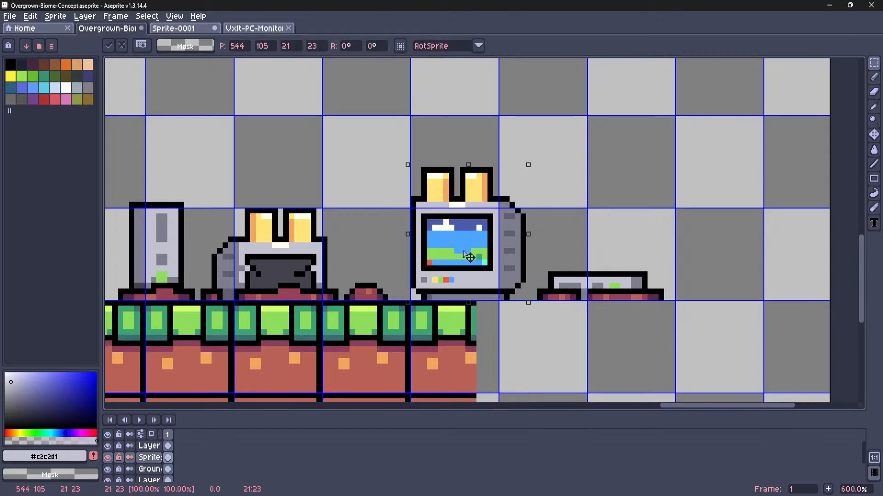
left_click(529, 238)
Raise the pasted monitor 1 px above the ground line
scroll(402, 284, "up", 6)
key("b")
left_click(366, 293, "alt")
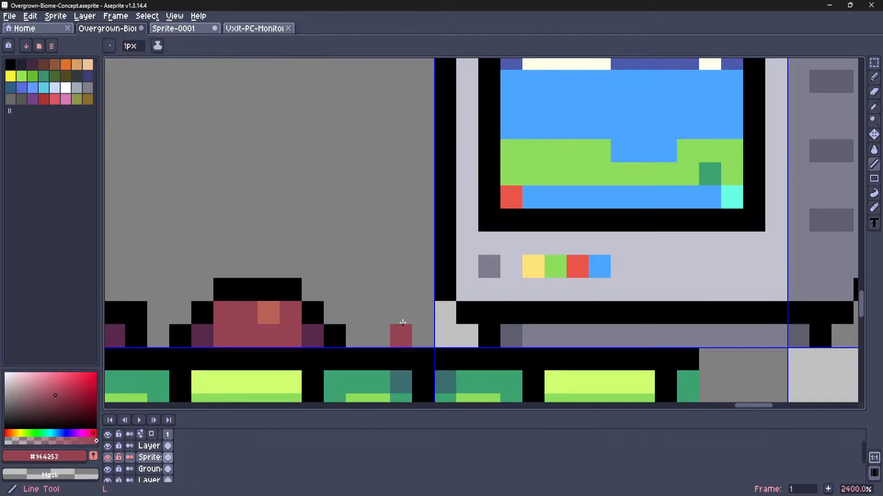
scroll(428, 332, "down", 3)
key("m")
left_click_drag(396, 68, 675, 340)
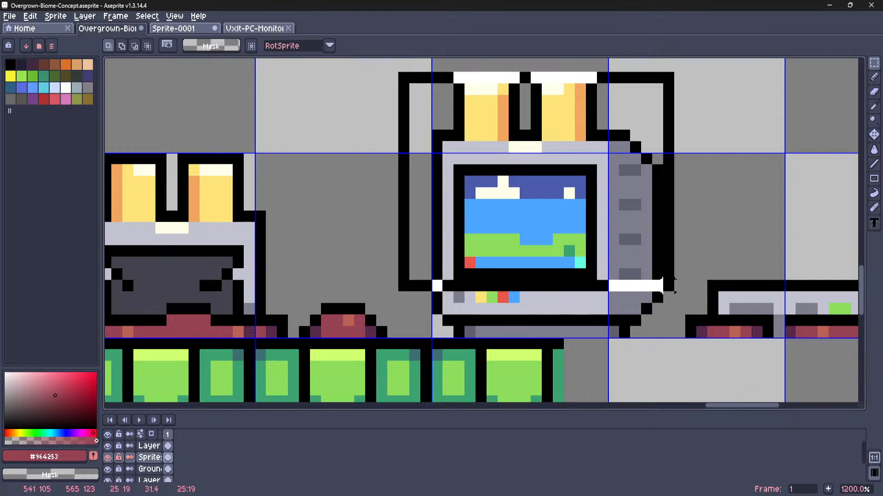
left_click(641, 299)
left_click_drag(642, 300, 641, 289)
Pick black #000000 as the drawing color and raise the whole monitor by one more pixel, 2 px above the ground
key("i")
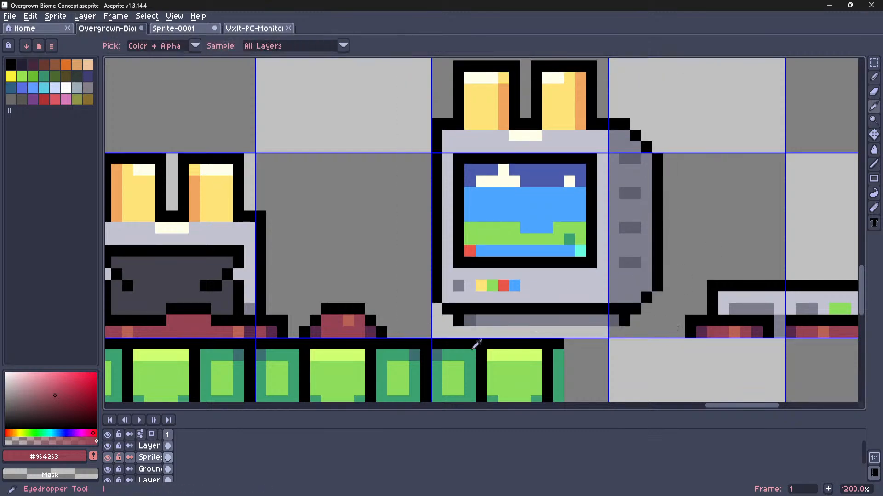
left_click(450, 314)
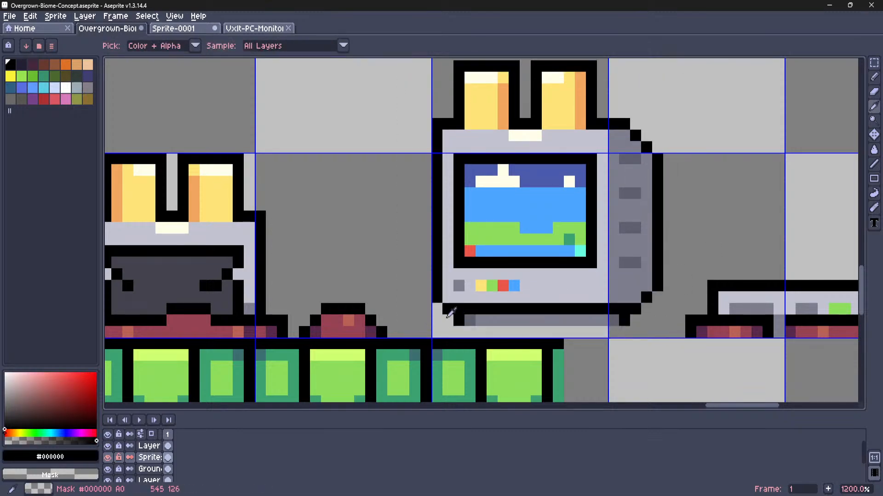
key("b")
left_click(457, 320)
key("m")
mouse_move(396, 350)
left_mouse_down()
mouse_move(598, 219)
mouse_move(675, 115)
left_mouse_up()
left_click(668, 320)
left_click_drag(668, 321, 423, 78)
left_click(380, 229)
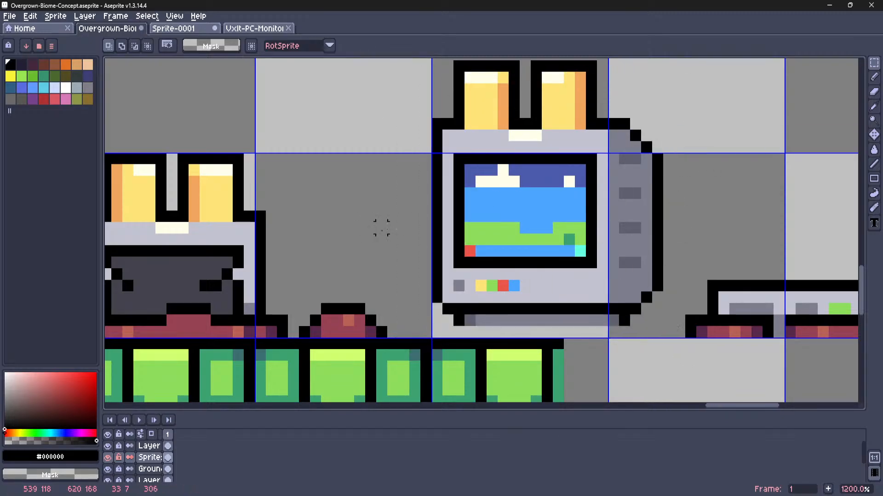
scroll(412, 342, "up", 2)
mouse_move(401, 400)
left_mouse_down()
mouse_move(668, 166)
mouse_move(666, 109)
left_mouse_up()
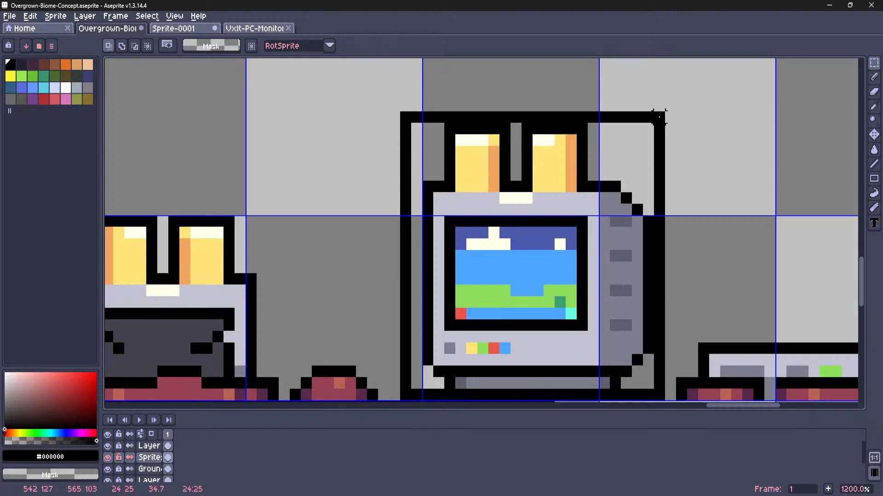
left_click_drag(598, 268, 598, 258)
middle_click_drag(711, 233, 699, 168)
key("Return")
Draw a black-outlined dirt strip under the monitor's foot and fill its inside with reddish brown #964253
key("i")
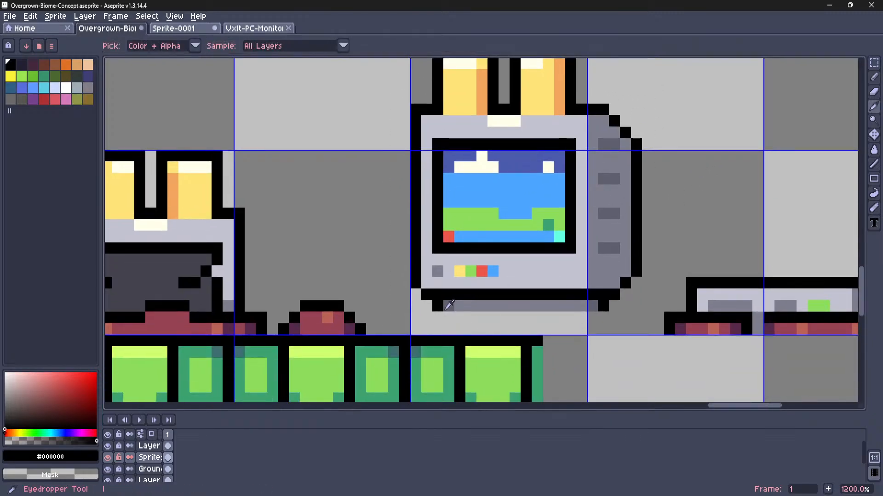
key("l")
mouse_move(425, 319)
left_mouse_down()
mouse_move(613, 318)
mouse_move(615, 336)
left_mouse_up()
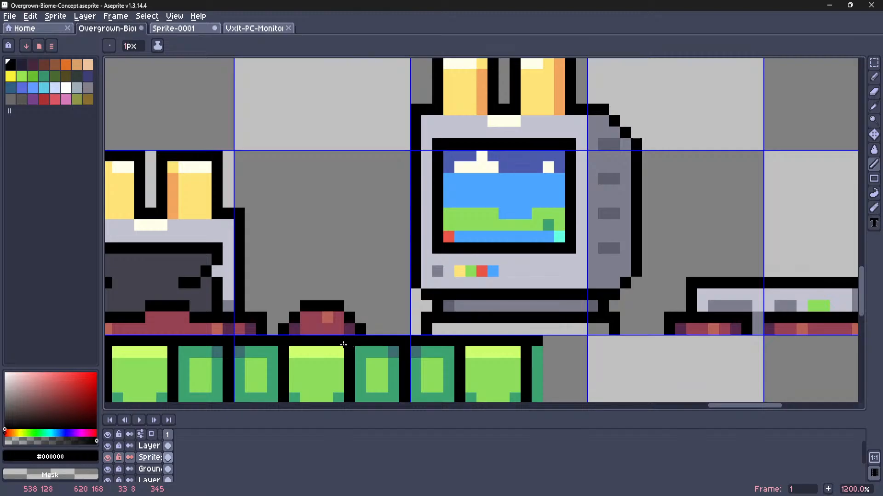
key("i")
left_click(338, 327)
key("l")
left_click_drag(438, 329, 603, 328)
Shade both ends of the monitor's dirt strip with dark #57294b and lighten its middle with #ba6156 pixels
key("i")
left_click(294, 329)
key("l")
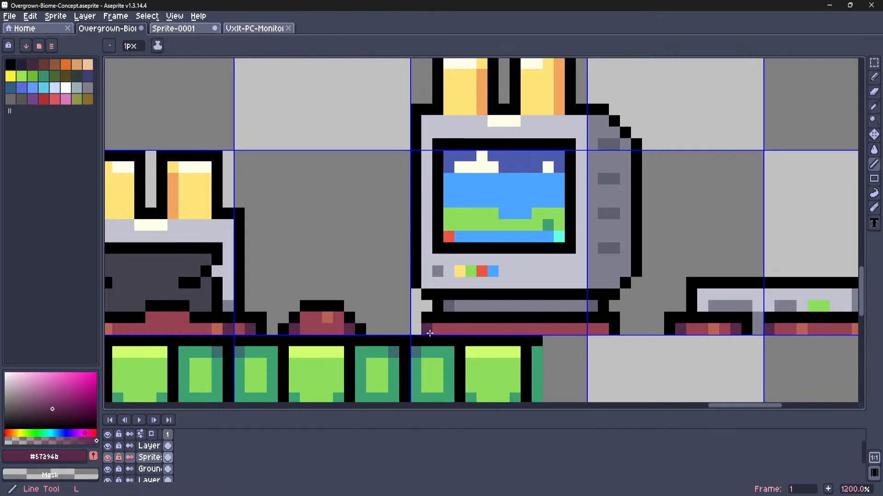
left_click_drag(436, 329, 444, 330)
left_click_drag(598, 326, 581, 329)
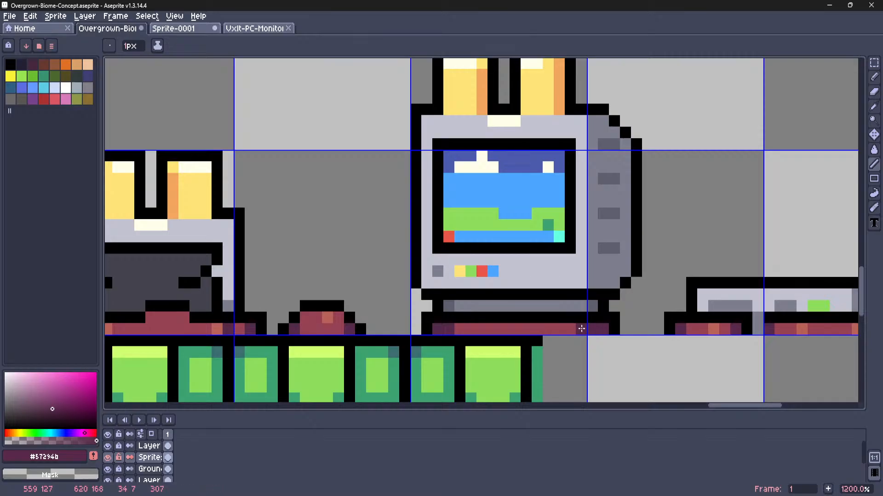
left_click(328, 318, "alt")
left_click_drag(484, 330, 526, 329)
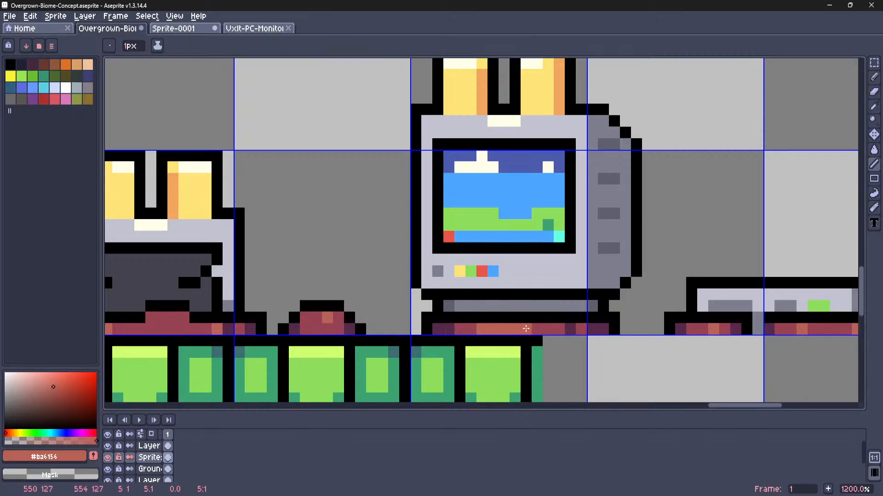
Paint over the edges of the monitor's screen picture and a strip through it with dark gray #43434f
scroll(518, 328, "down", 5)
key("m")
scroll(500, 330, "up", 2)
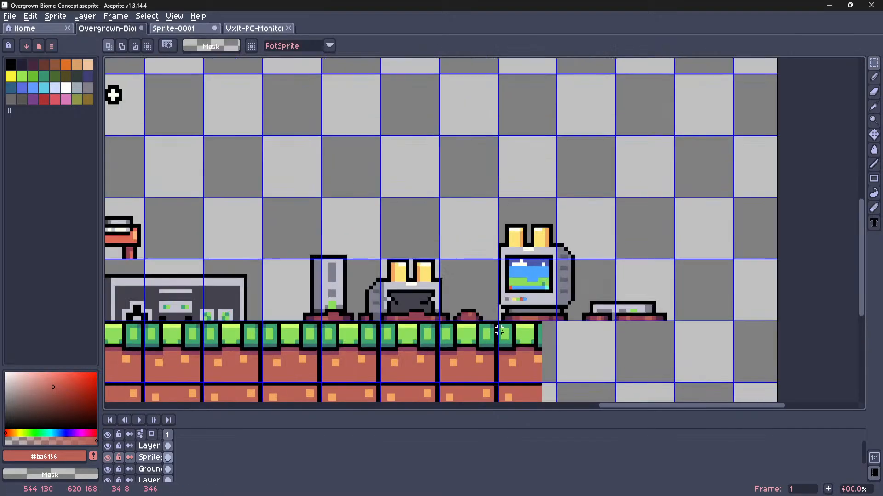
middle_click_drag(526, 319, 491, 327)
scroll(451, 262, "up", 4)
key("l")
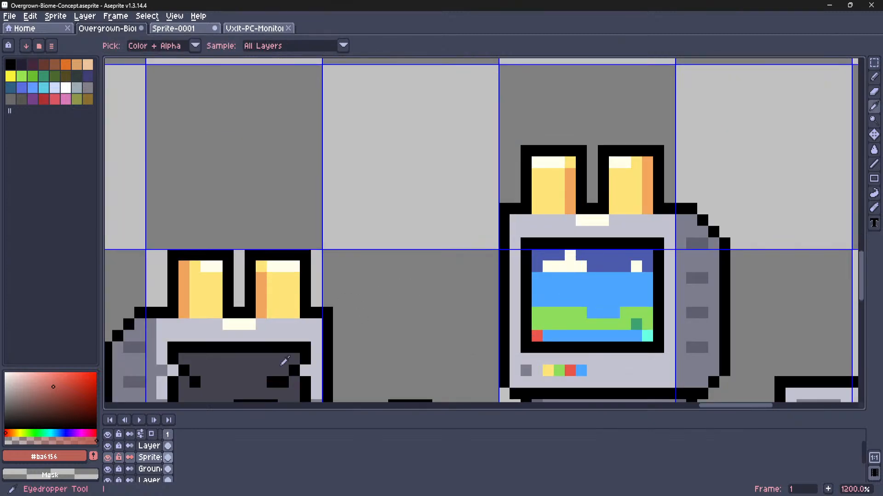
left_click(578, 332, "alt")
mouse_move(536, 336)
left_mouse_down()
mouse_move(648, 336)
mouse_move(647, 264)
mouse_move(550, 252)
mouse_move(537, 327)
left_mouse_up()
mouse_move(548, 266)
left_mouse_down()
mouse_move(548, 325)
mouse_move(570, 325)
left_mouse_up()
key("alt")
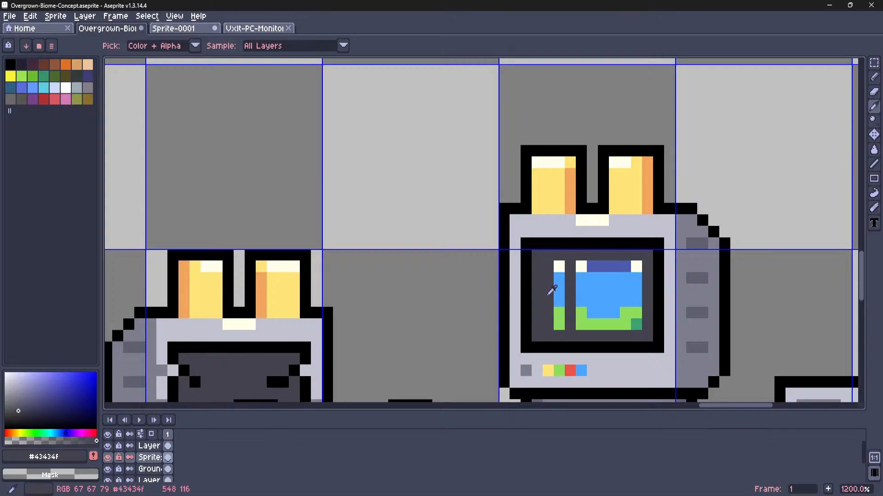
Fill the remaining colored patches of the monitor's screen with #43434f for a switched-off display
key("g")
left_click(559, 290)
left_click(558, 267)
left_click(578, 319)
left_click(587, 296)
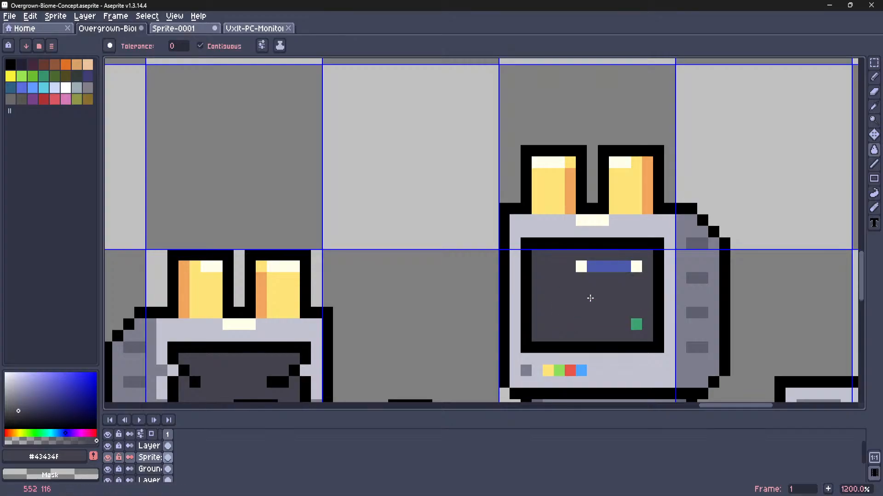
left_click(581, 267)
left_click(611, 270)
left_click(636, 324)
scroll(636, 323, "down", 6)
scroll(654, 253, "up", 1)
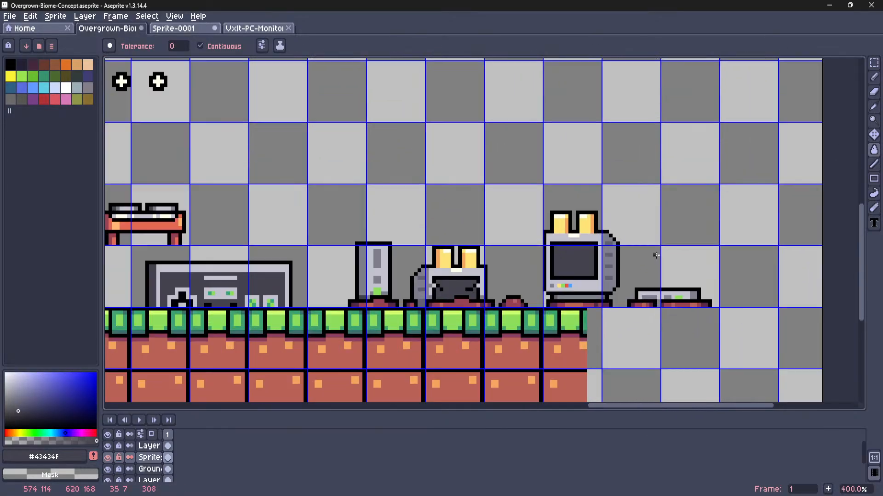
key("m")
scroll(559, 321, "down", 3)
scroll(551, 312, "up", 6)
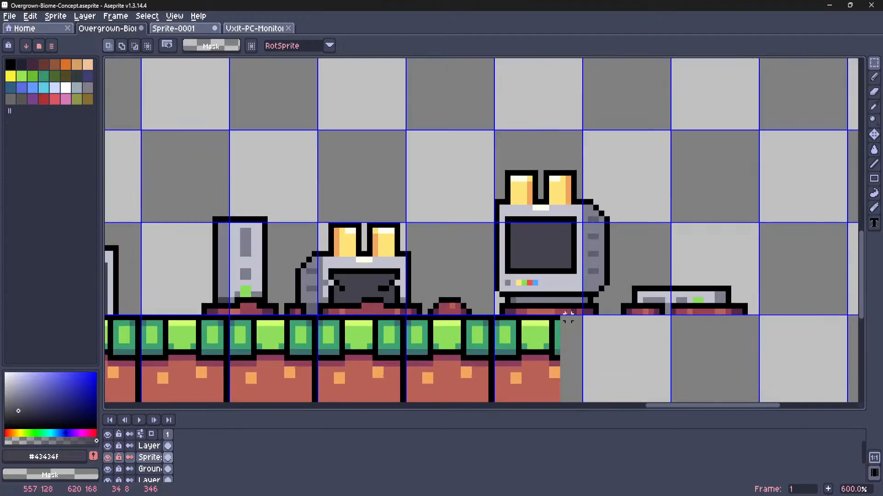
Raise the dirt at the monitor's foot into a #964253 mound and outline its stepped upper edge in black
key("i")
left_click(533, 315)
key("l")
key("i")
left_click(554, 317)
key("l")
left_click_drag(560, 287, 493, 284)
left_click_drag(400, 287, 516, 285)
mouse_move(448, 264)
left_mouse_down()
mouse_move(617, 260)
mouse_move(558, 286)
left_mouse_up()
mouse_move(488, 239)
left_mouse_down()
mouse_move(598, 243)
mouse_move(566, 219)
mouse_move(490, 217)
left_mouse_up()
key("i")
left_click(654, 282)
key("l")
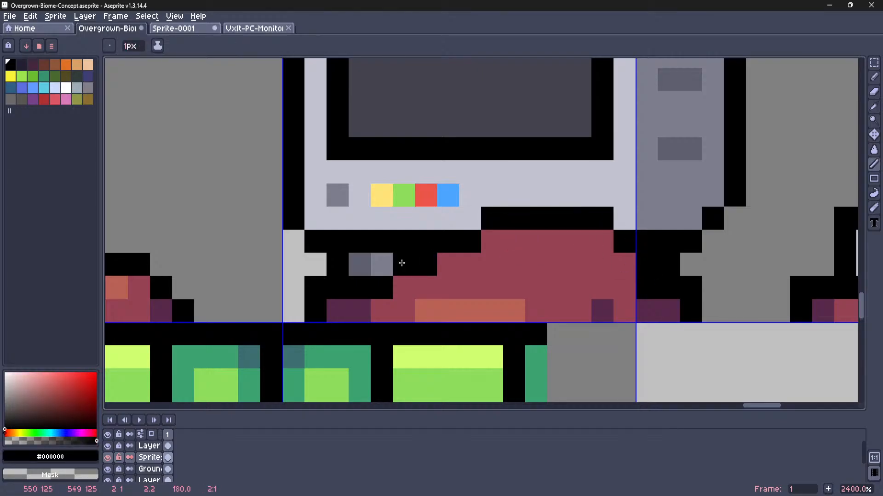
scroll(400, 262, "down", 10)
scroll(384, 275, "up", 9)
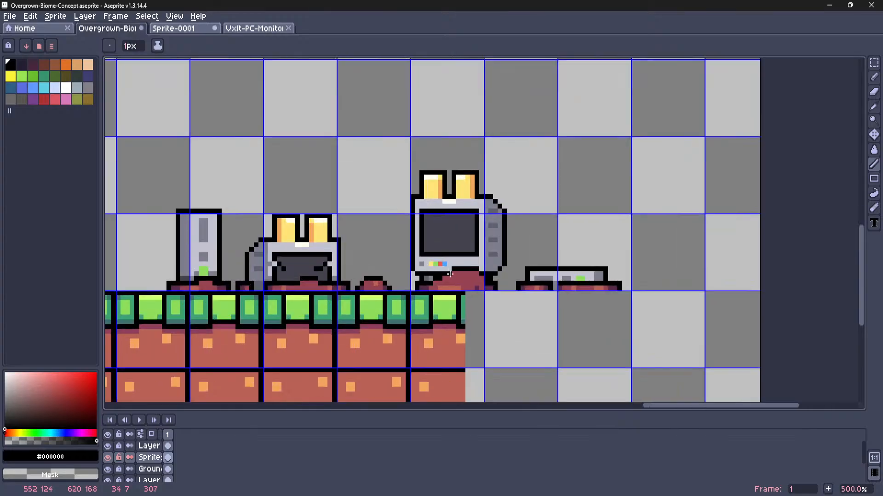
Paint over the old highlight strip inside the monitor's dirt mound with #964253
key("i")
left_click(478, 307)
key("l")
left_click_drag(452, 313, 389, 308)
key("i")
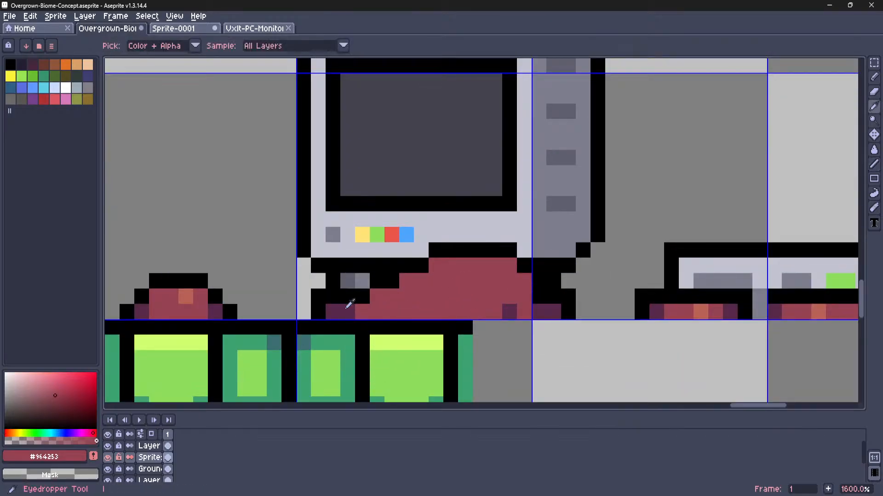
key("l")
Shade the mound's upper side edges with single #57294b pixels and cover the stray dark pixels inside it with #964253
key("i")
left_click(342, 314)
key("l")
left_click(377, 299)
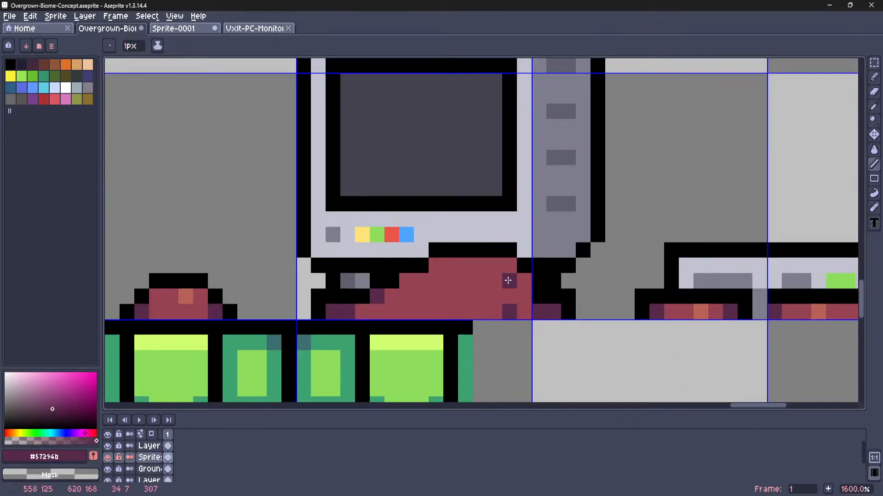
left_click(523, 282)
key("i")
left_click(498, 302)
key("l")
key("i")
left_click(525, 277)
key("l")
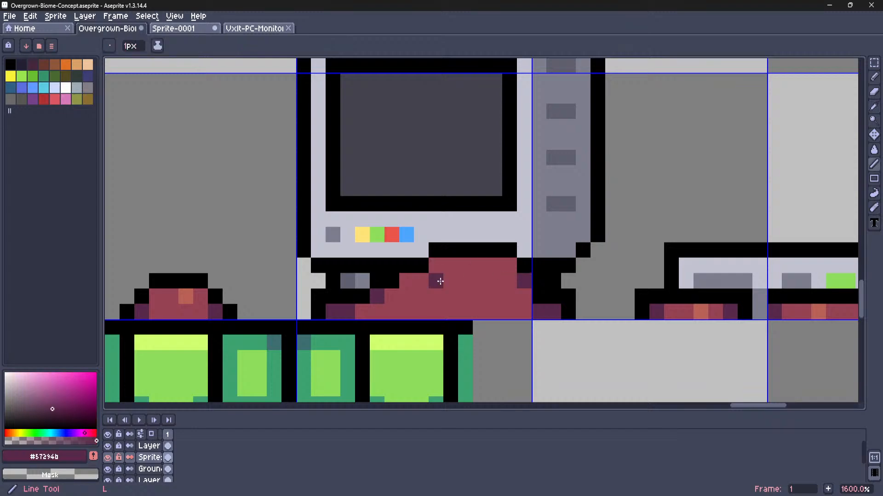
Add a 2×2 pixel #57294b dark patch in the lower middle of the monitor's dirt mound
left_click_drag(419, 296, 420, 311)
left_click(433, 302)
left_click(436, 312)
scroll(435, 312, "down", 5)
scroll(566, 296, "up", 5)
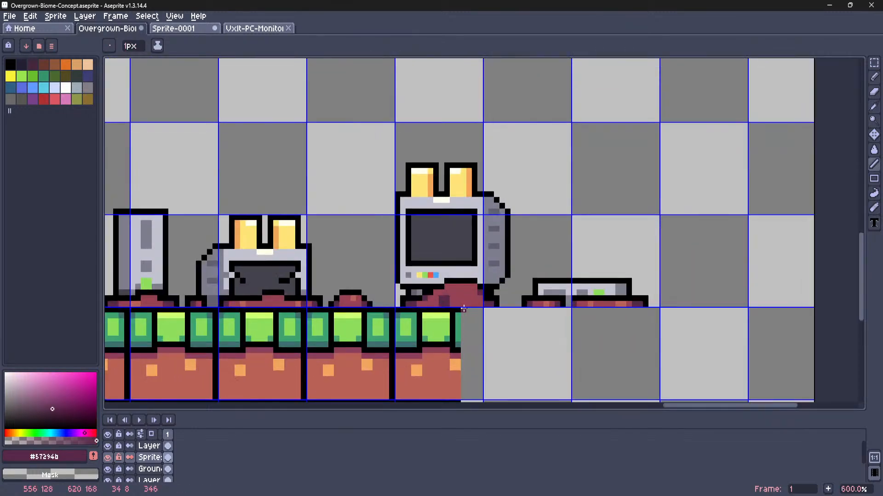
Add #ba6156 highlight pixels along the mound's crest and on its body
key("i")
left_click(566, 296)
key("l")
left_click_drag(320, 255, 350, 254)
Examine the monitor's dirt mound against the neighbouring props and the whole biome scene
scroll(351, 285, "down", 8)
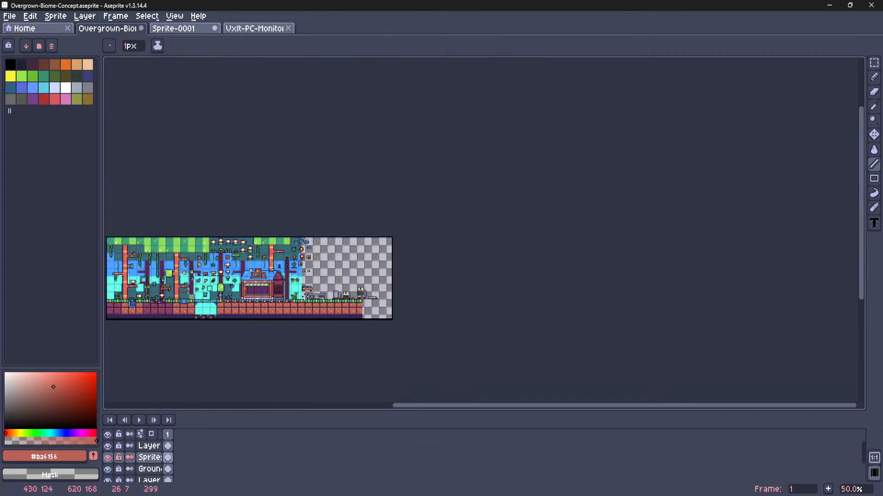
scroll(462, 313, "up", 4)
middle_click_drag(461, 313, 494, 248)
key("m")
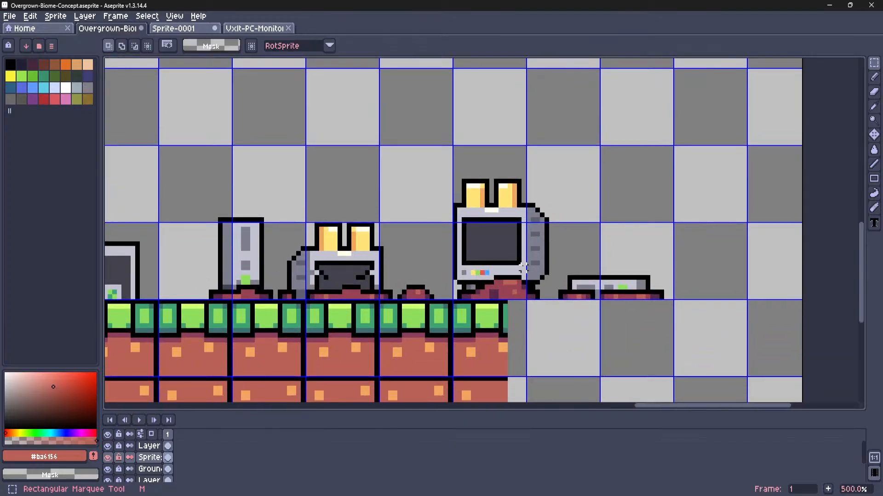
scroll(523, 268, "up", 3)
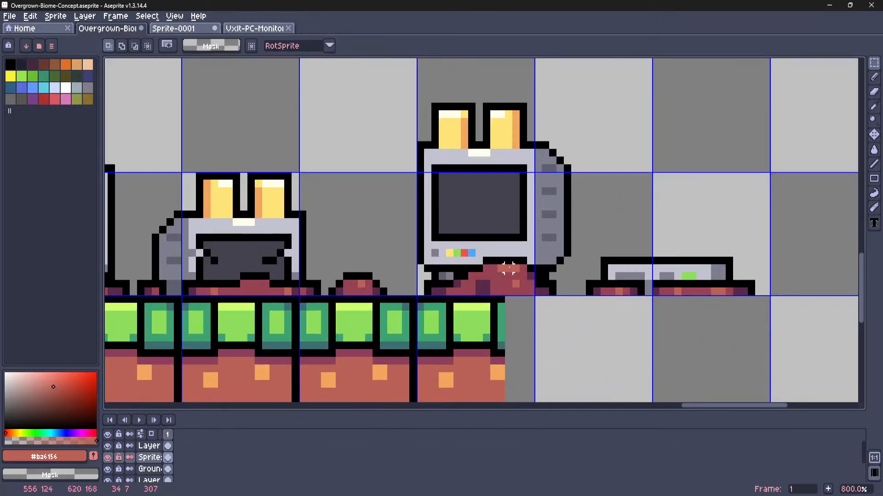
middle_click_drag(508, 268, 442, 283)
scroll(369, 307, "down", 1)
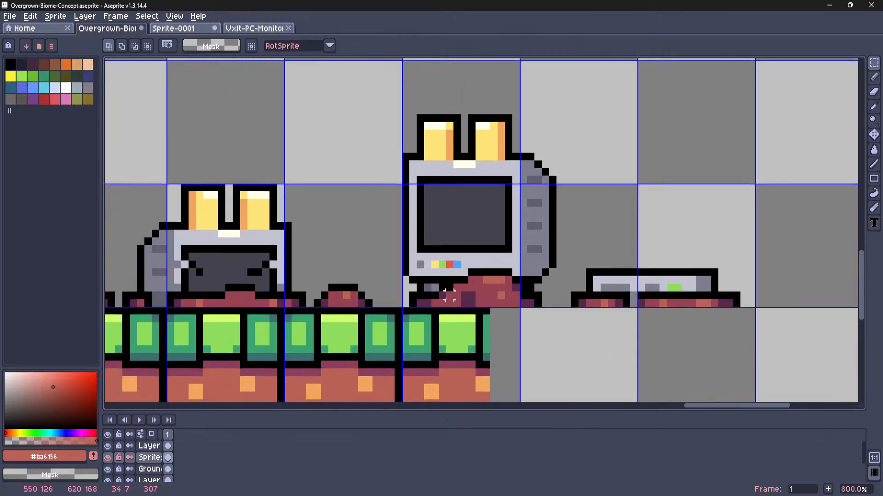
scroll(373, 303, "up", 2)
scroll(386, 299, "down", 5)
scroll(398, 295, "down", 2)
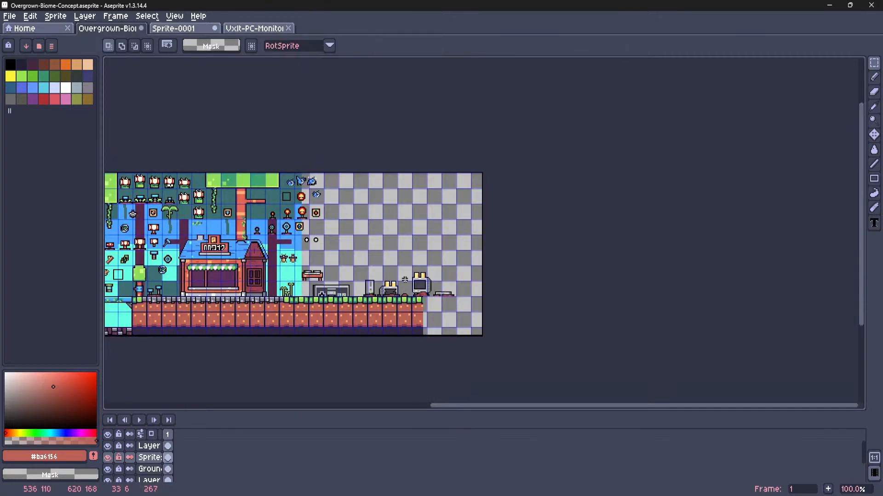
scroll(409, 281, "up", 1)
middle_click_drag(409, 281, 421, 276)
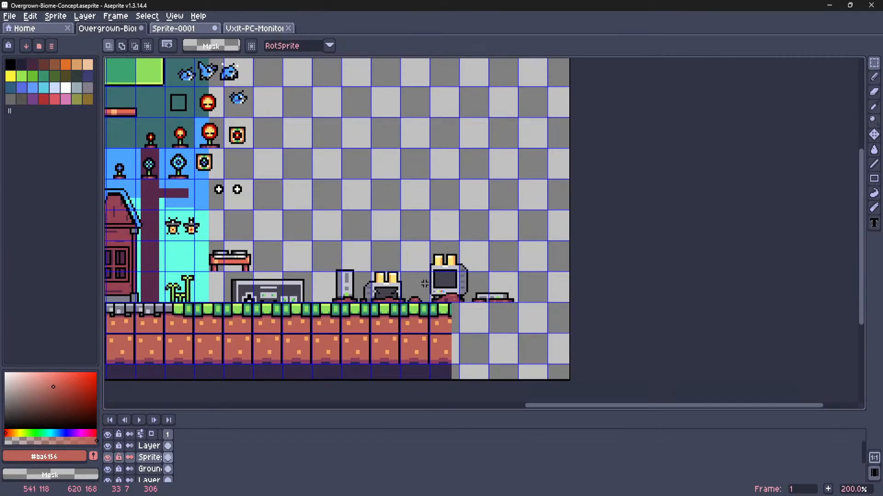
scroll(425, 283, "up", 3)
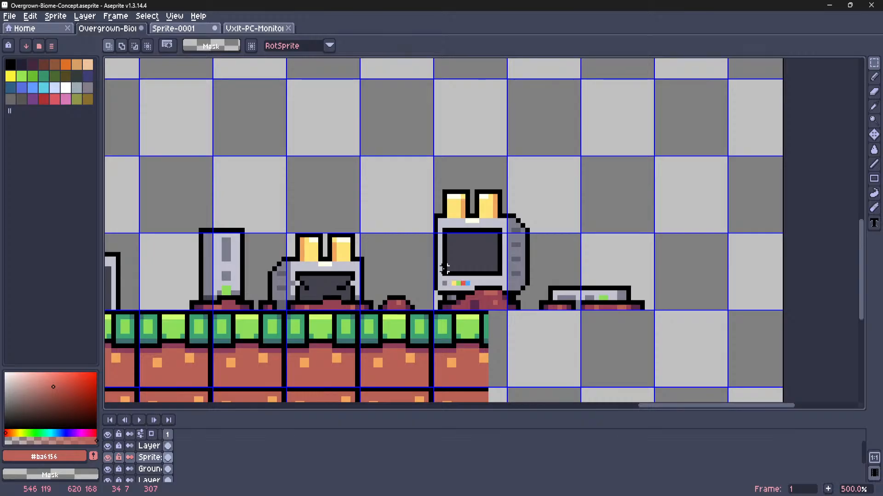
scroll(445, 269, "down", 1)
scroll(443, 269, "up", 2)
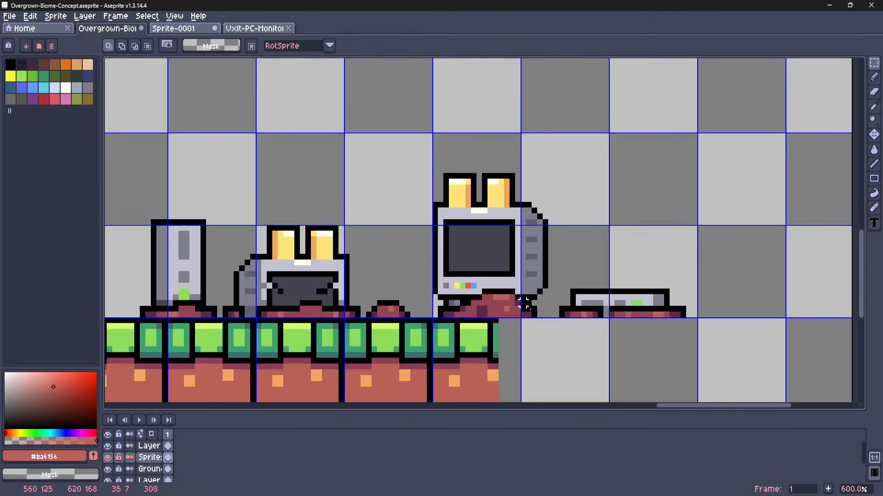
Extend the mound with #964253 over the monitor's foot on the casing side and outline the new slope in black
scroll(527, 310, "up", 1)
key("i")
left_click(507, 306)
key("l")
mouse_move(542, 312)
left_mouse_down()
mouse_move(506, 311)
mouse_move(549, 311)
mouse_move(532, 299)
mouse_move(556, 313)
left_mouse_up()
key("i")
left_click(539, 284)
key("l")
scroll(489, 316, "down", 4)
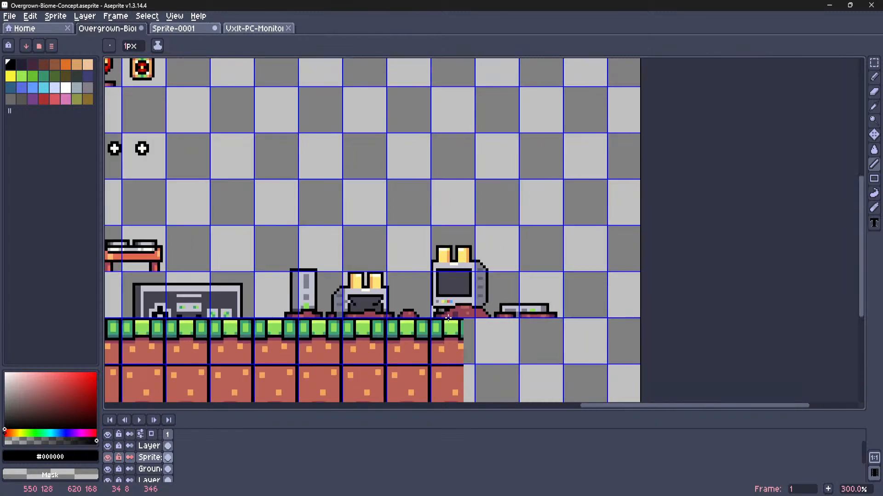
scroll(437, 316, "up", 4)
Extend the mound's opposite end with #964253 over the remaining foot and outline its slope in black
key("i")
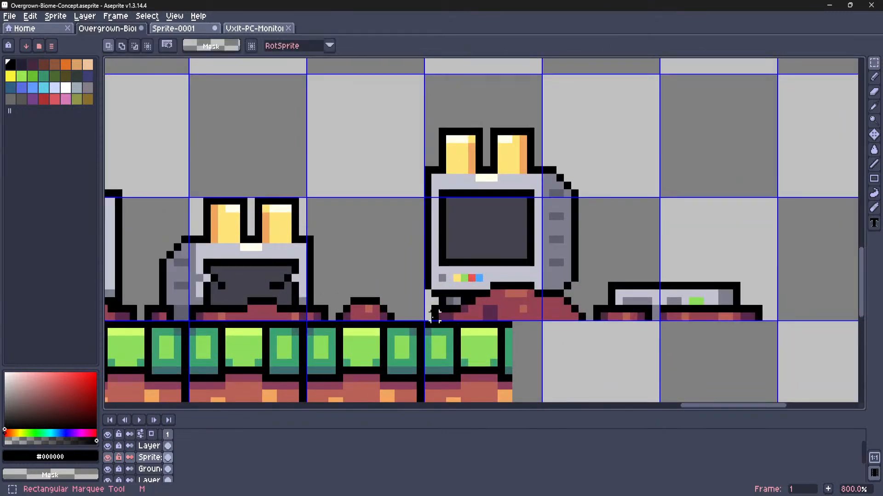
left_click(453, 311)
key("l")
mouse_move(438, 318)
left_mouse_down()
mouse_move(416, 317)
mouse_move(454, 301)
left_mouse_up()
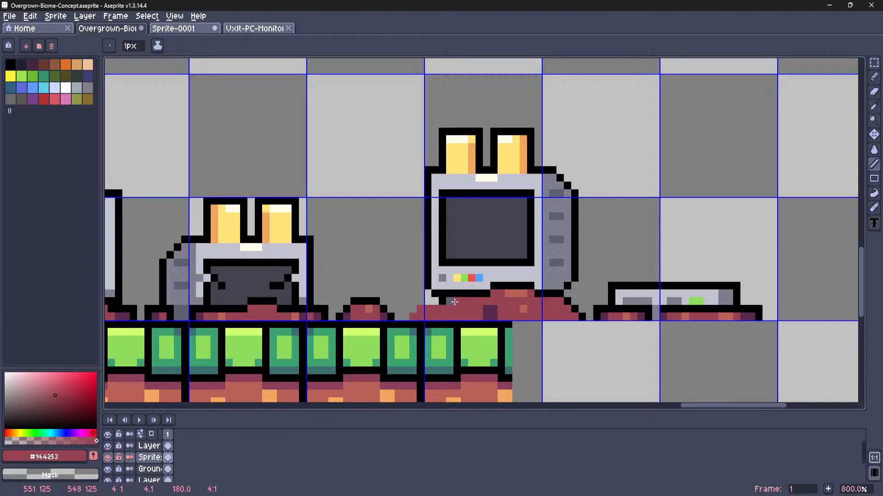
key("i")
left_click(469, 294)
key("l")
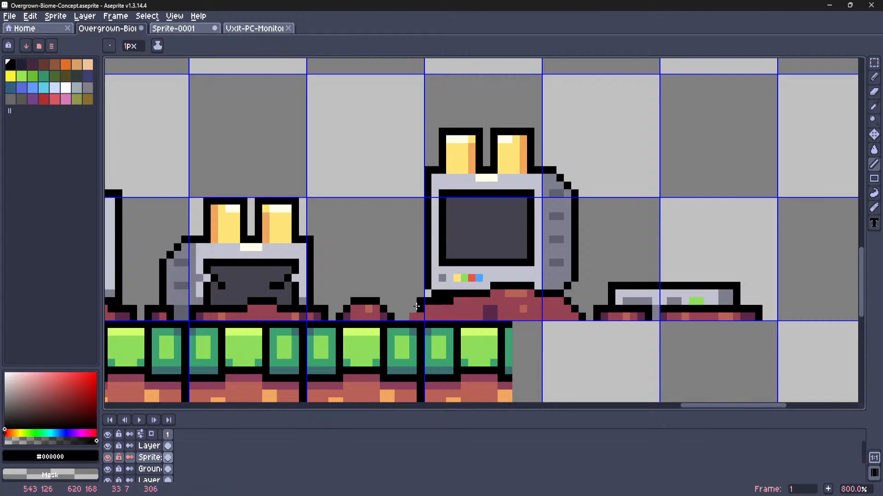
scroll(408, 315, "down", 5)
scroll(410, 275, "up", 2)
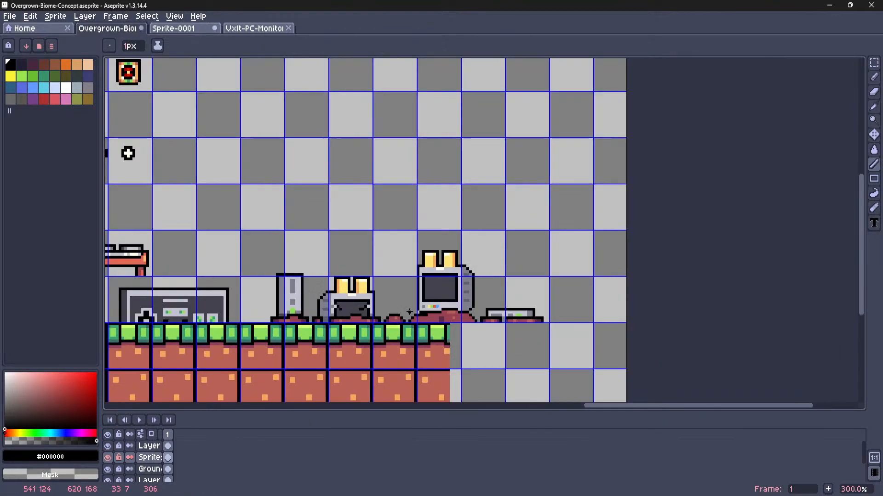
Thin the thick black outline beneath the monitor's front corner with #964253 pixels
key("m")
key("i")
scroll(410, 274, "up", 4)
scroll(472, 301, "up", 1)
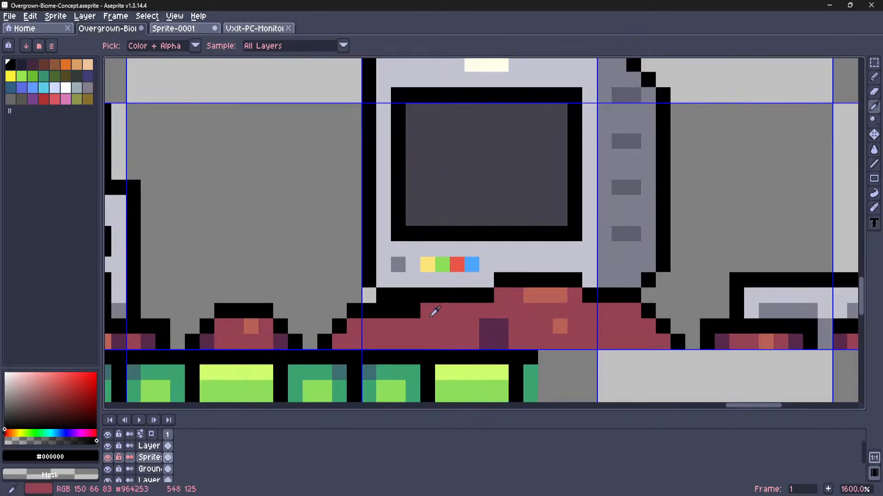
left_click(424, 314)
key("l")
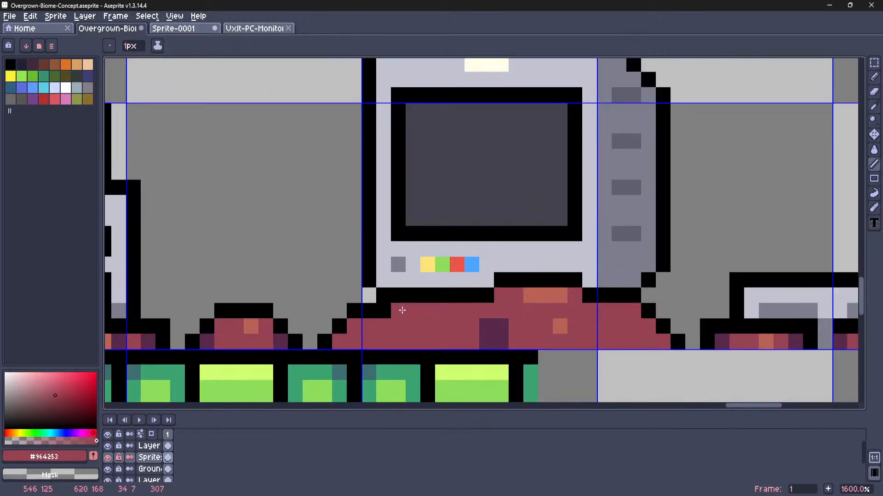
Add a short #ba6156 highlight to the mound below the monitor's colored buttons
key("m")
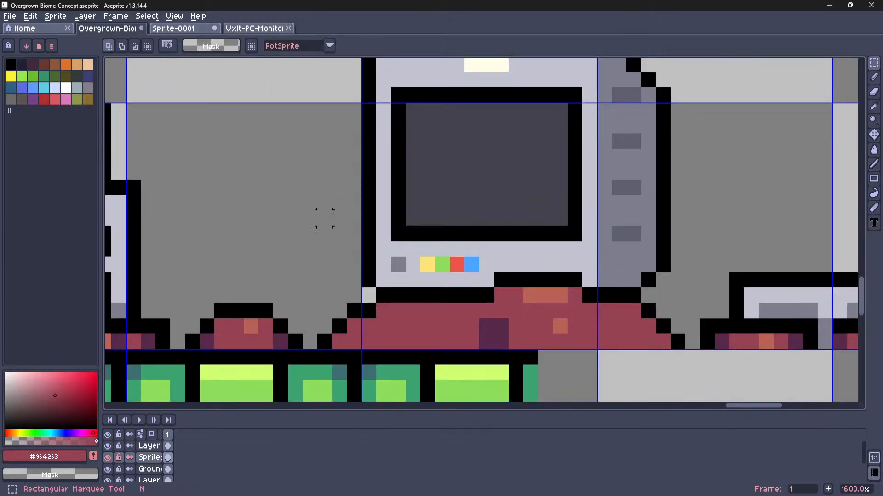
key("i")
left_click(544, 295)
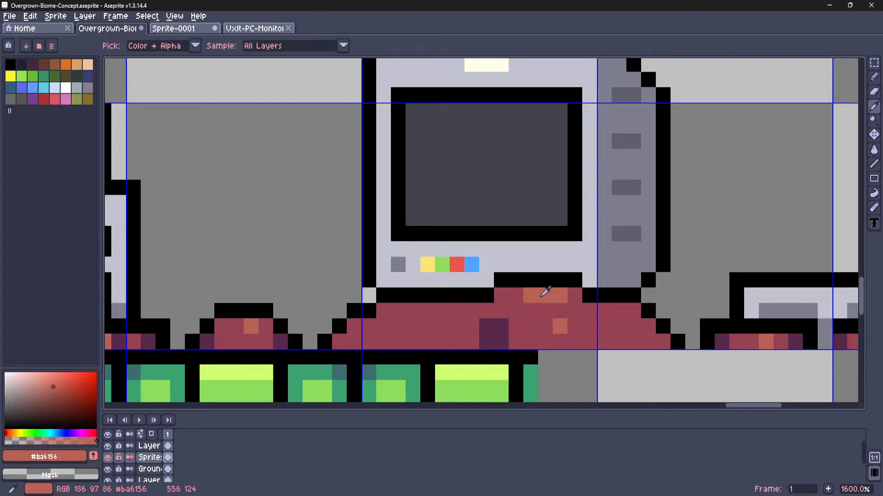
key("b")
left_click(420, 311)
Shade the outer slopes at both ends of the monitor's mound with #57294b pixels
left_click(487, 326)
left_click(489, 327, "alt")
left_click(339, 341)
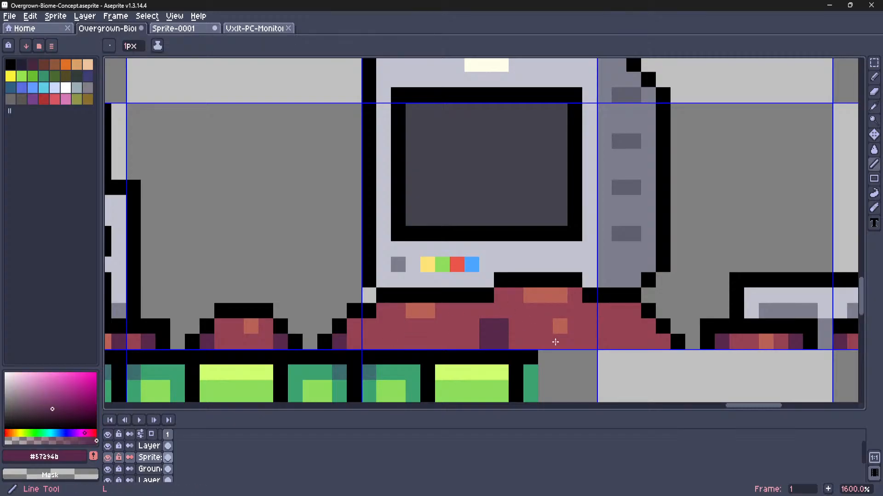
left_click(662, 342)
left_click(648, 326)
left_click(634, 312)
scroll(633, 311, "down", 7)
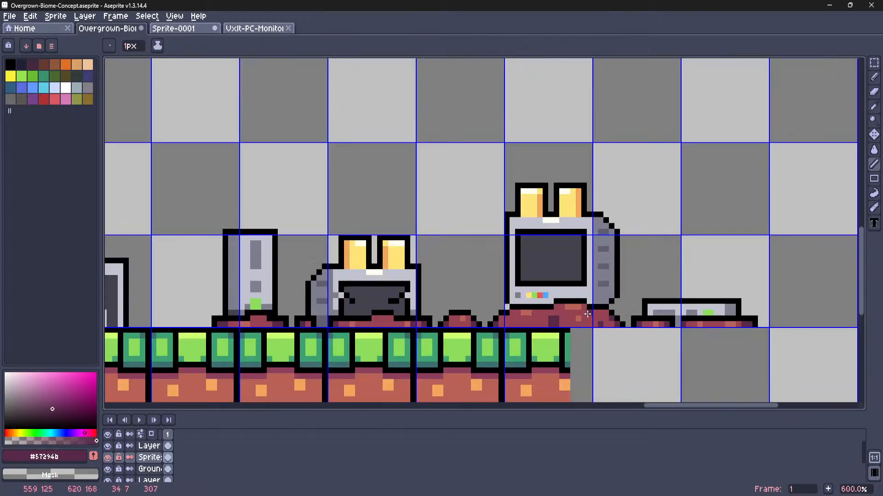
Draw a black diagonal crack across the standing monitor's screen, from its lower corner to the opposite upper corner
key("m")
scroll(637, 275, "down", 2)
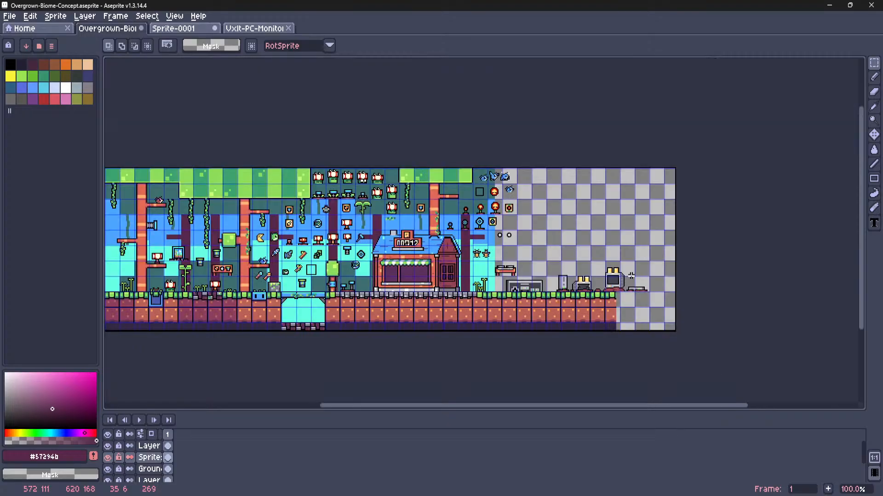
scroll(634, 274, "up", 1)
scroll(635, 275, "up", 2)
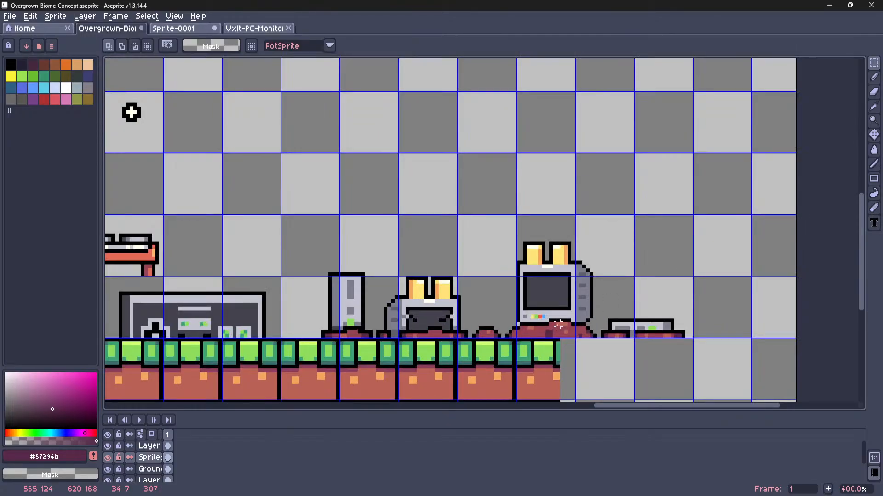
scroll(521, 331, "up", 1)
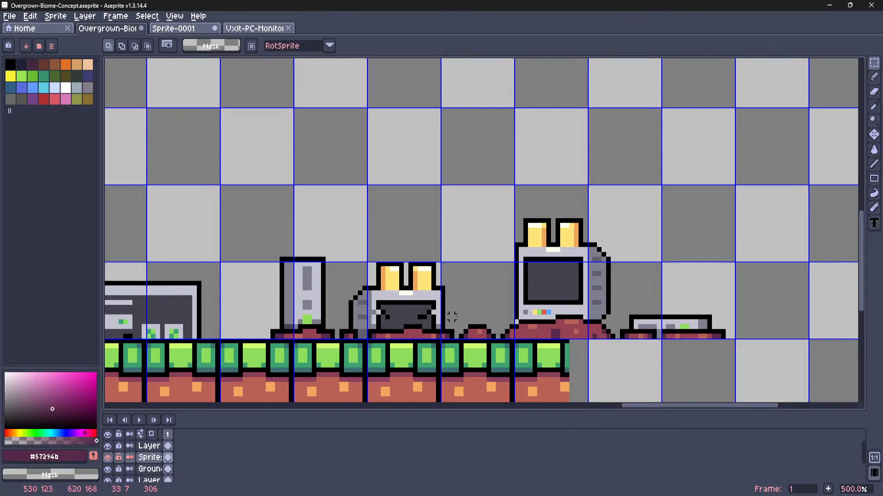
scroll(527, 287, "up", 3)
key("i")
left_click(551, 326)
key("l")
left_click_drag(545, 316, 556, 316)
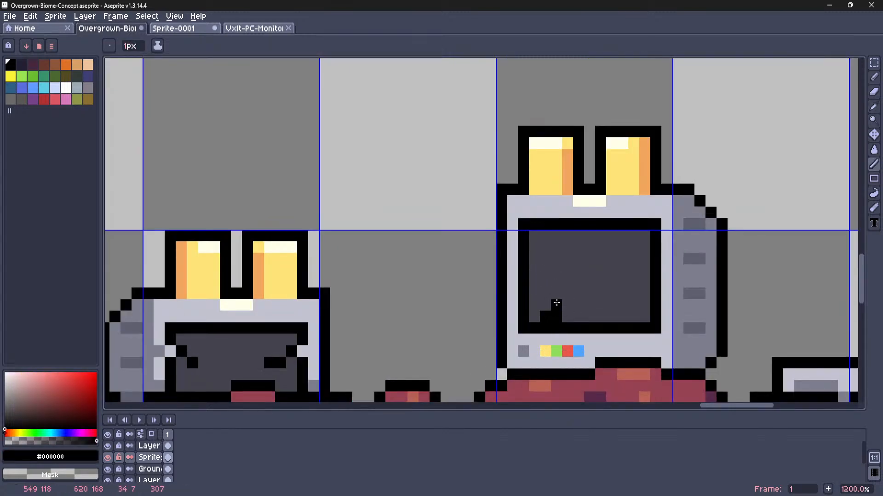
left_click_drag(580, 288, 642, 246)
scroll(563, 298, "down", 4)
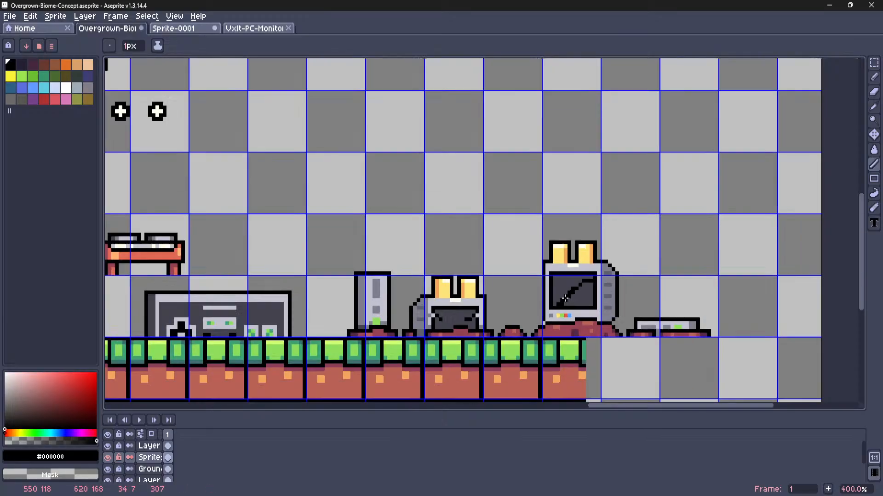
Thin and break up the screen crack by painting over its excess pixels with #43434f
scroll(578, 298, "up", 4)
key("i")
left_click(599, 291)
key("l")
left_click_drag(579, 265, 526, 309)
Chip the screen's black frame at the crack's lower end with one gray #7e7e8f pixel
key("i")
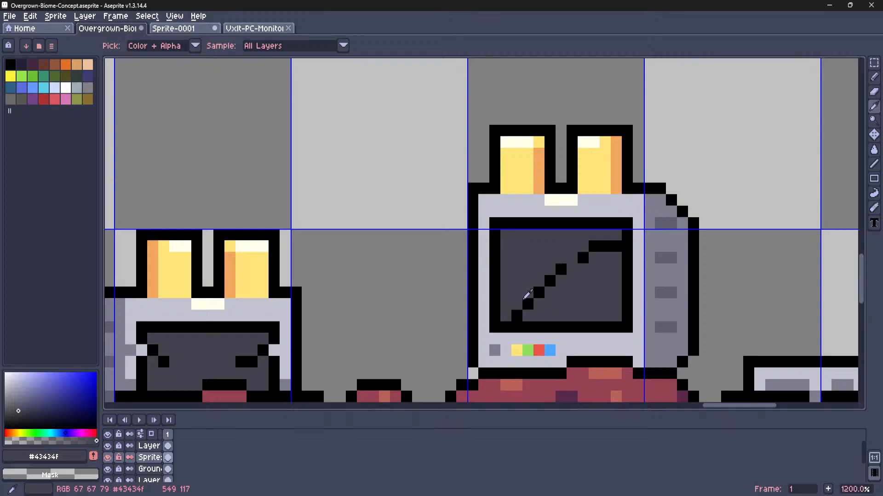
left_click(504, 343)
key("l")
key("i")
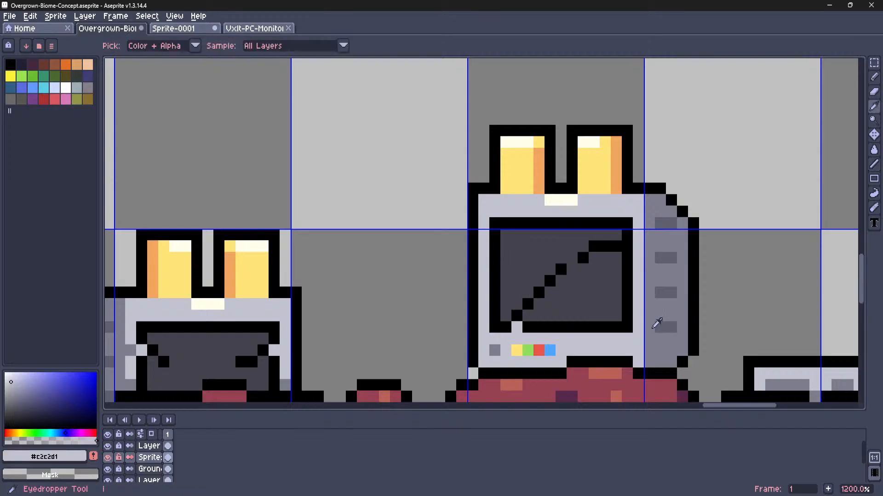
key("l")
key("i")
left_click(660, 298)
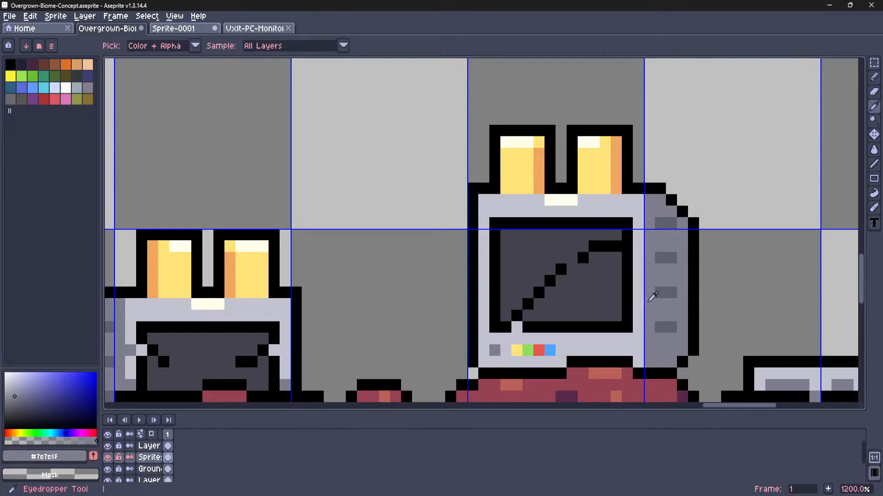
key("l")
key("m")
key("2")
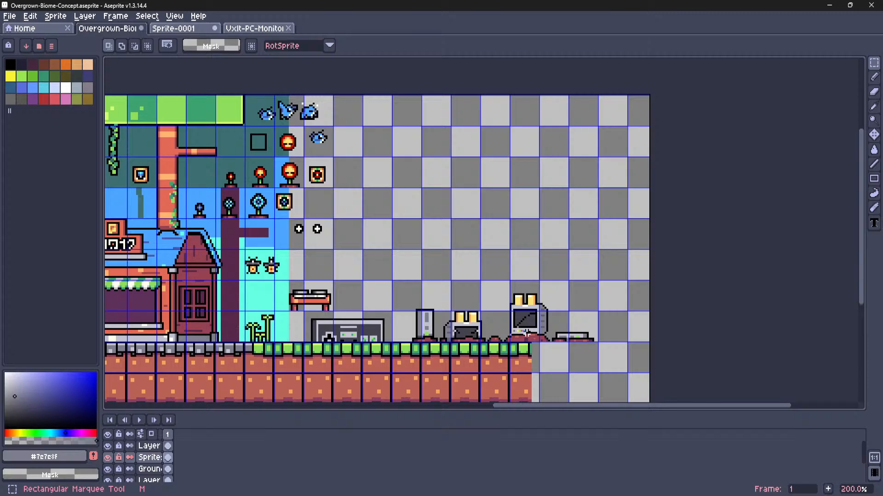
scroll(527, 332, "up", 7)
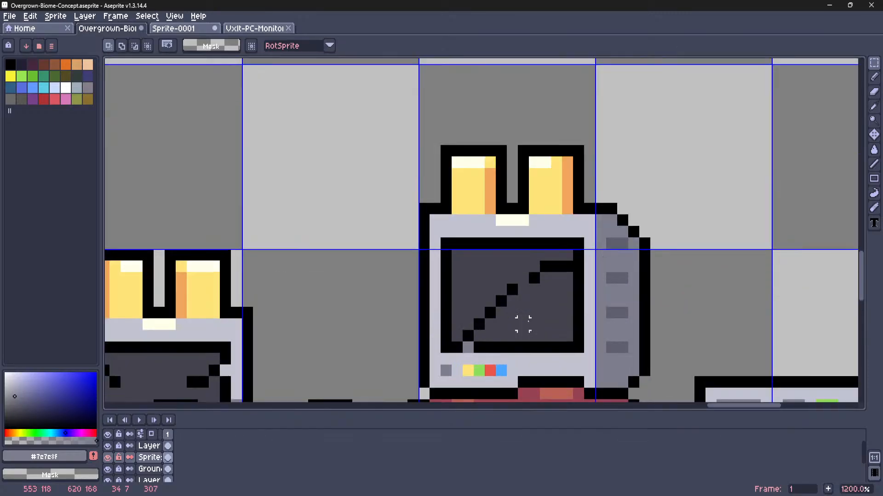
Chip the standing monitor's black screen frame at the crack's upper end with one gray #7e7e8f pixel
scroll(580, 291, "up", 3)
key("i")
key("l")
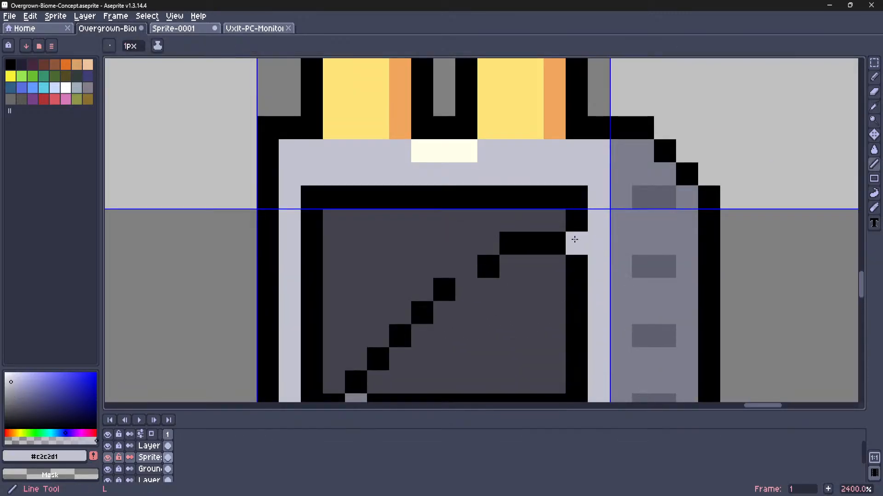
key("i")
key("l")
key("2")
key("m")
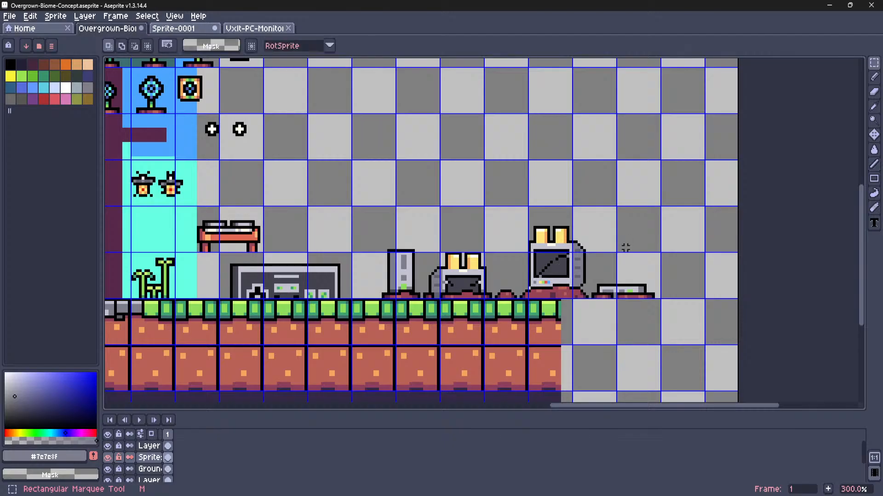
Add single black pixels branching off the screen crack, one below and one above its middle
scroll(557, 258, "up", 7)
scroll(564, 264, "up", 1)
key("i")
left_click(575, 257)
key("l")
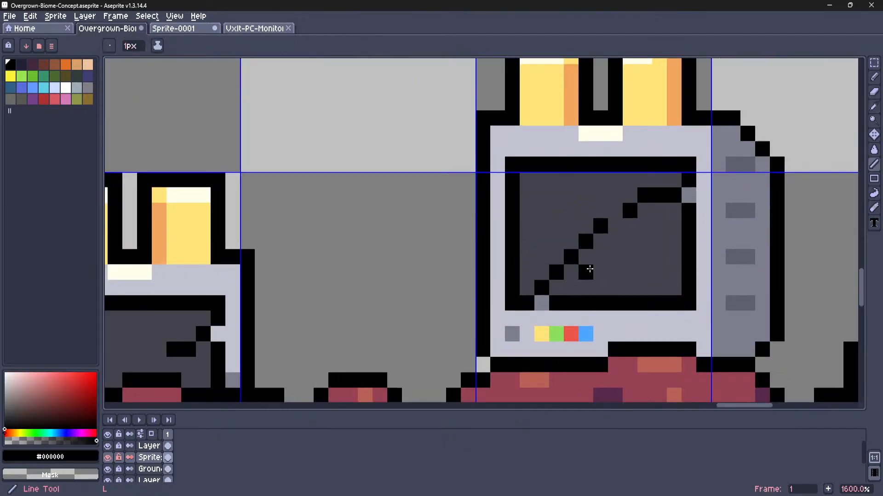
left_click(588, 270)
scroll(530, 287, "down", 5)
scroll(508, 287, "up", 5)
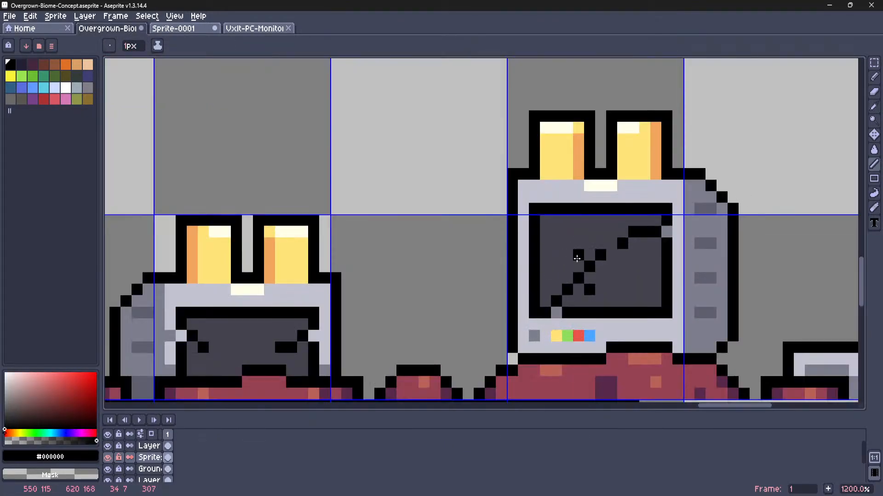
scroll(559, 245, "down", 6)
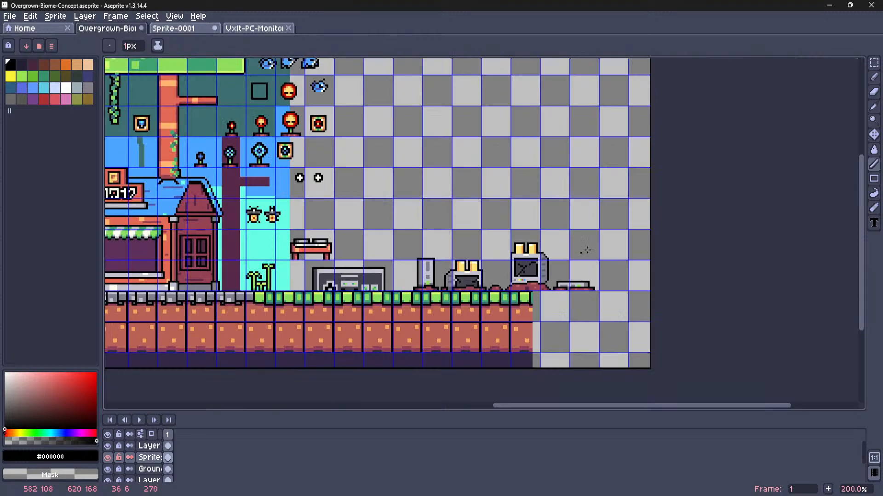
Undo the last black pixel above the crack and pick the screen color #43434f
key("m")
scroll(524, 265, "up", 4)
scroll(524, 265, "up", 5)
key("ctrl+z")
key("ctrl+z")
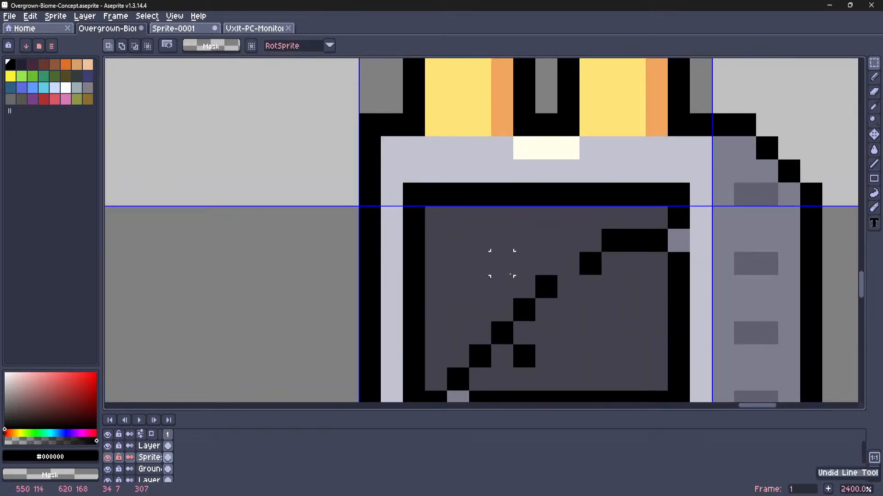
scroll(635, 240, "down", 7)
scroll(635, 240, "down", 1)
scroll(630, 242, "up", 6)
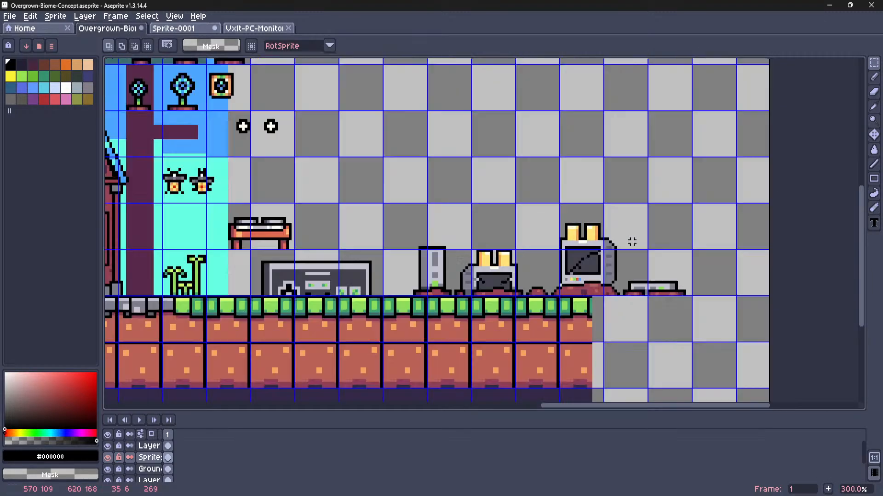
key("i")
left_click(651, 251)
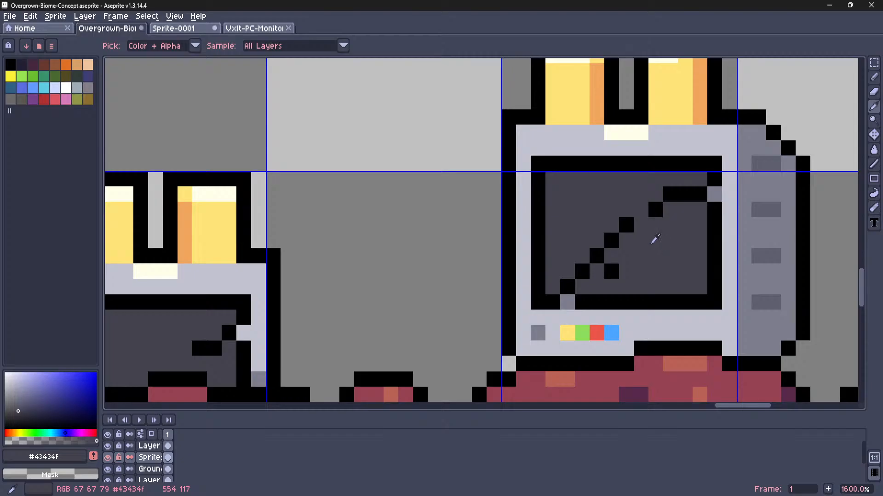
scroll(652, 244, "down", 6)
middle_click_drag(605, 234, 454, 252)
scroll(506, 241, "up", 2)
key("m")
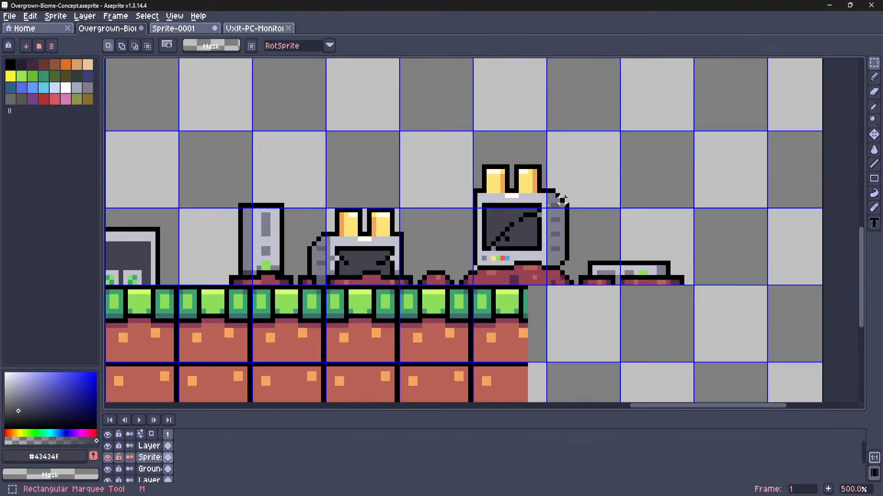
Select the whole row of dirt-mounted computer props and move it about 9 pixels left toward the game controller
scroll(488, 223, "down", 3)
scroll(488, 223, "up", 1)
middle_click_drag(475, 227, 514, 241)
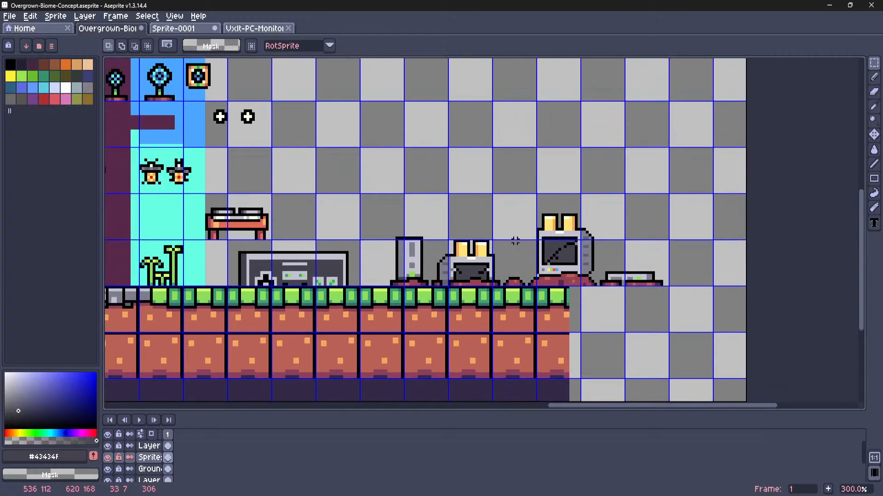
scroll(407, 269, "up", 4)
scroll(364, 312, "down", 3)
left_click_drag(364, 312, 725, 220)
left_click_drag(533, 298, 500, 293)
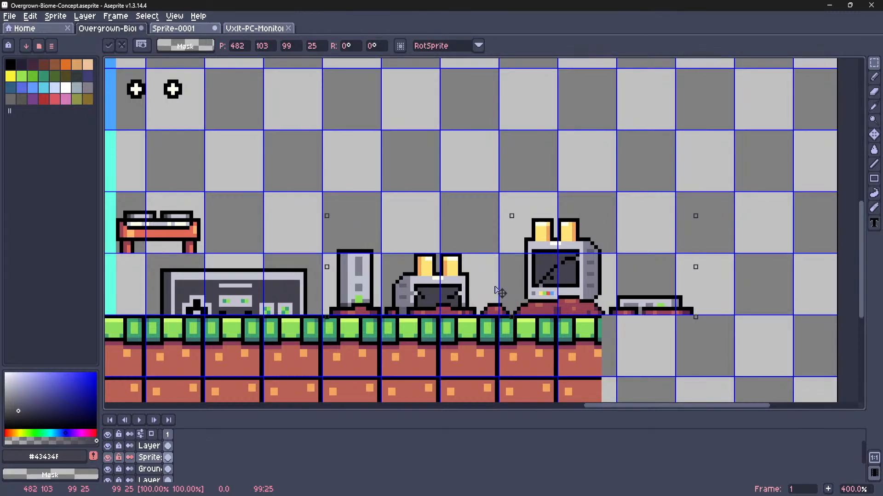
Move the standing monitor and the flat computer case one pixel left, then deselect them
left_click_drag(722, 169, 477, 319)
scroll(536, 314, "up", 1)
left_click_drag(554, 306, 549, 305)
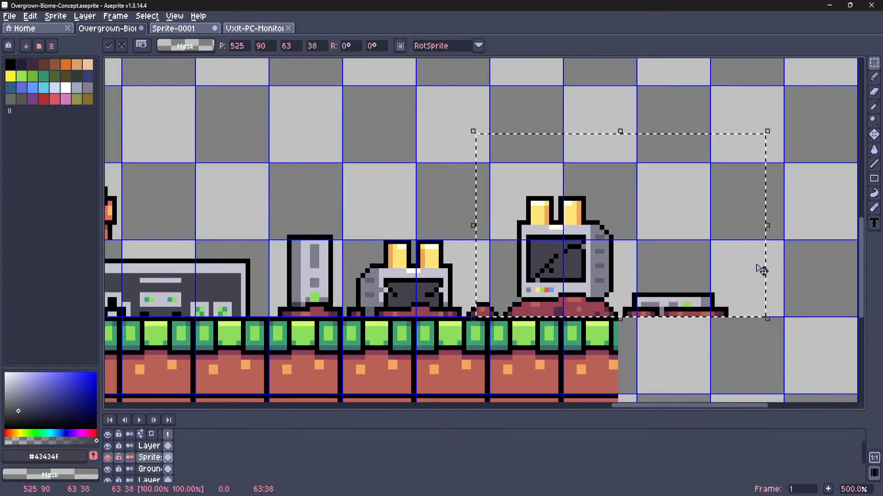
left_click(781, 251)
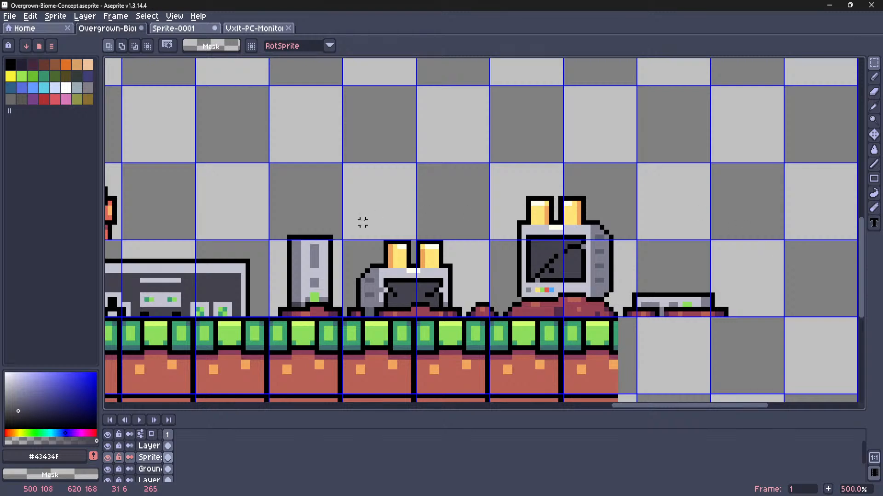
Remove the small dirt mound between the monitors and move the standing monitor and flat case about 6 pixels left
scroll(725, 299, "up", 1)
scroll(734, 302, "down", 1)
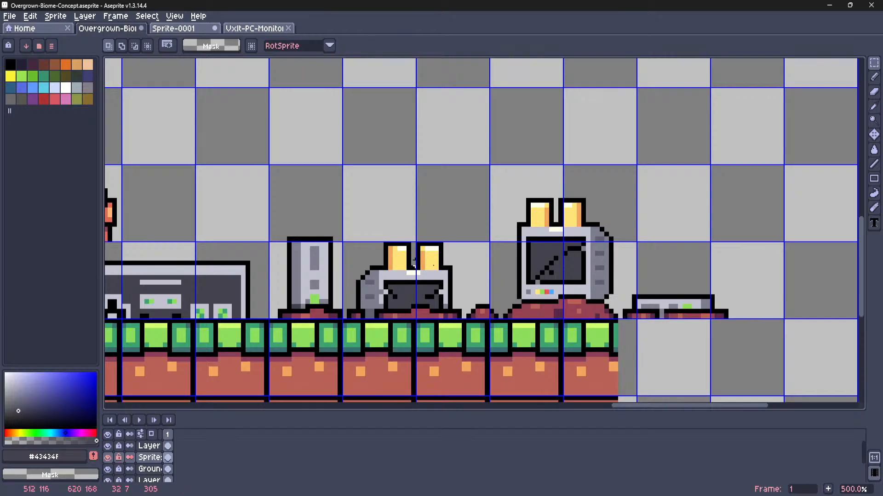
scroll(414, 263, "up", 5)
scroll(551, 277, "down", 4)
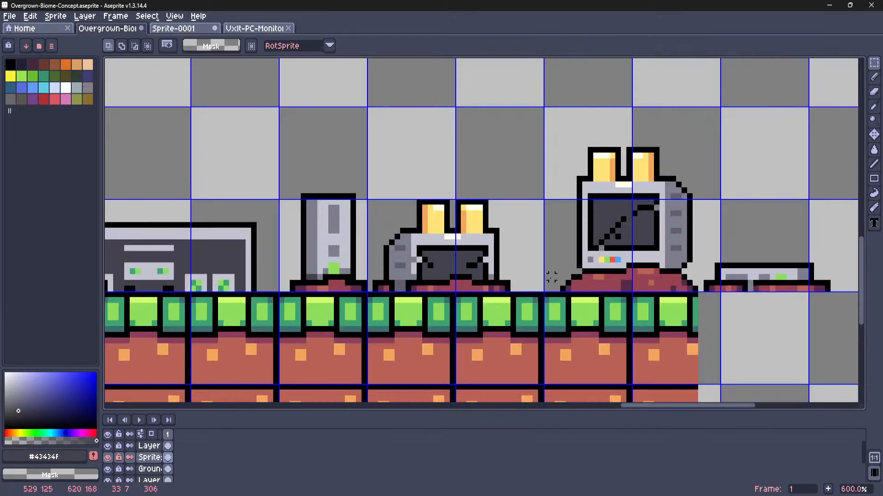
scroll(551, 277, "right", 5, "shift")
left_click_drag(719, 137, 415, 288)
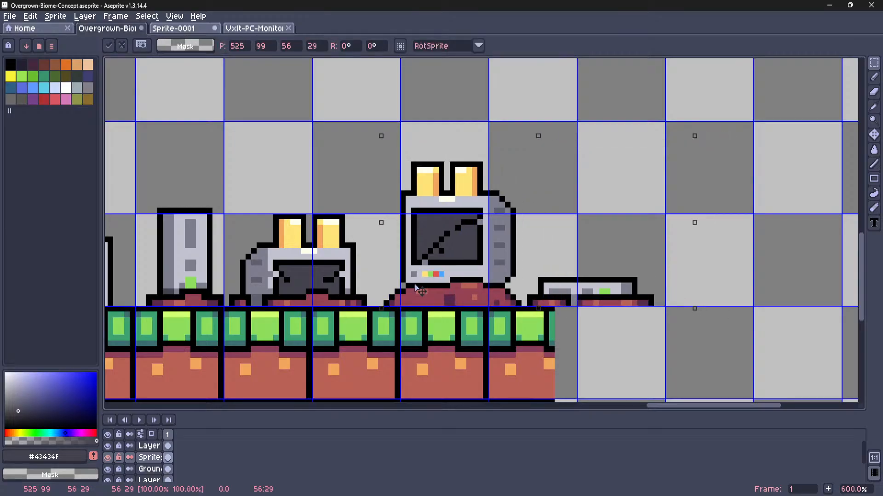
key("Return")
key("ctrl+d")
Select the 96 x 32 pixel area enclosing the complete row of computer props and copy it
scroll(620, 262, "down", 1)
scroll(621, 262, "left", 3, "shift")
scroll(349, 277, "up", 1)
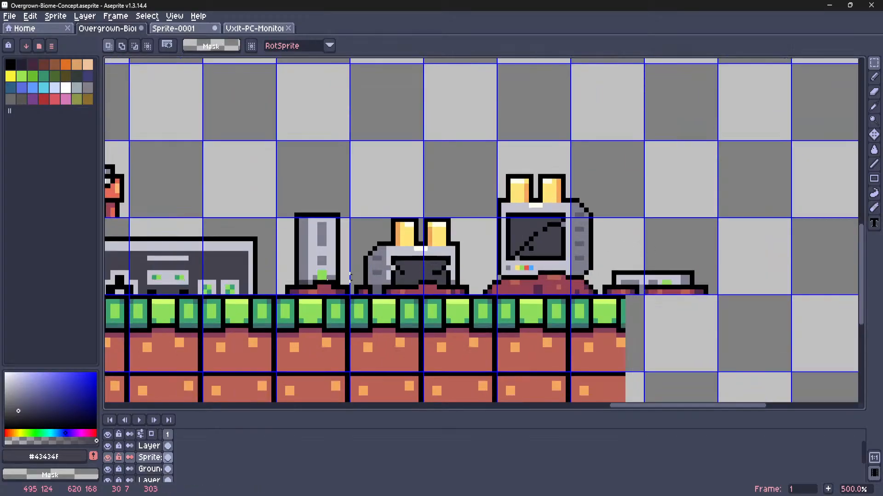
scroll(289, 287, "up", 1)
left_click_drag(281, 292, 670, 190)
scroll(384, 252, "down", 1)
left_click(649, 268)
left_click_drag(649, 269, 292, 203)
Create a new 96 x 32 pixel sprite and paste the copied computer props into it
left_click(10, 16)
left_click(10, 16)
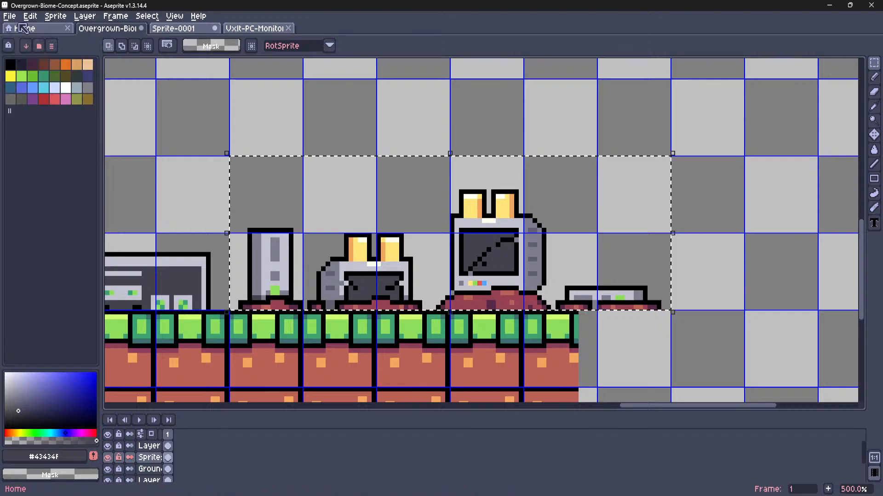
left_click(10, 16)
left_click(22, 28)
left_click(414, 341)
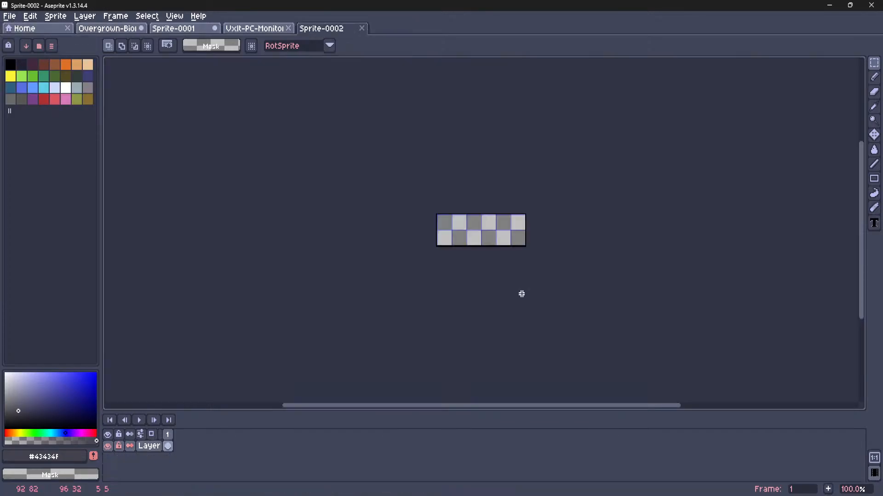
key("ctrl+v")
Start exporting the sprite and choose the Hingewood-Heights folder under Slime Game 2\Biomes as its destination
left_click(10, 17)
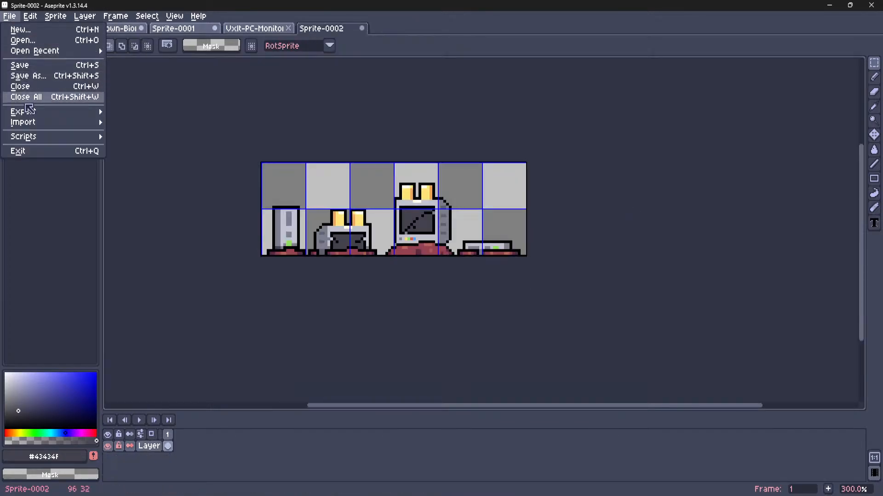
mouse_move(27, 113)
left_click(147, 113)
left_click(474, 35)
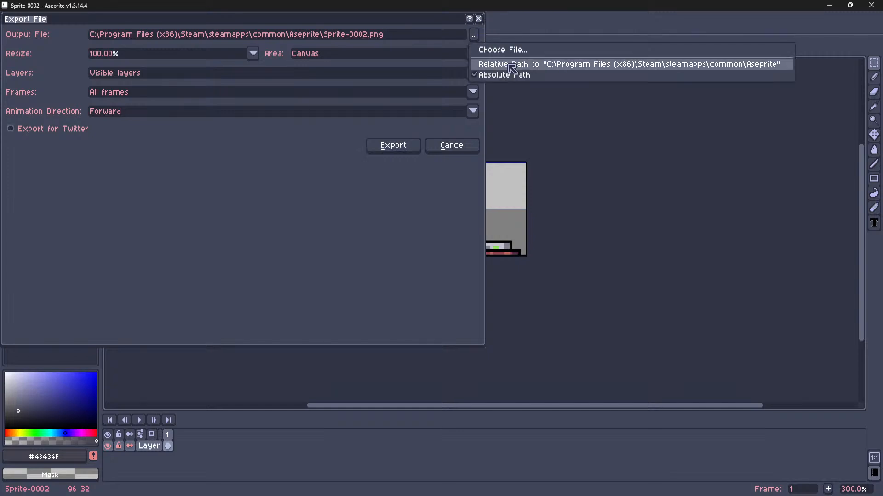
left_click(506, 49)
left_click(14, 36)
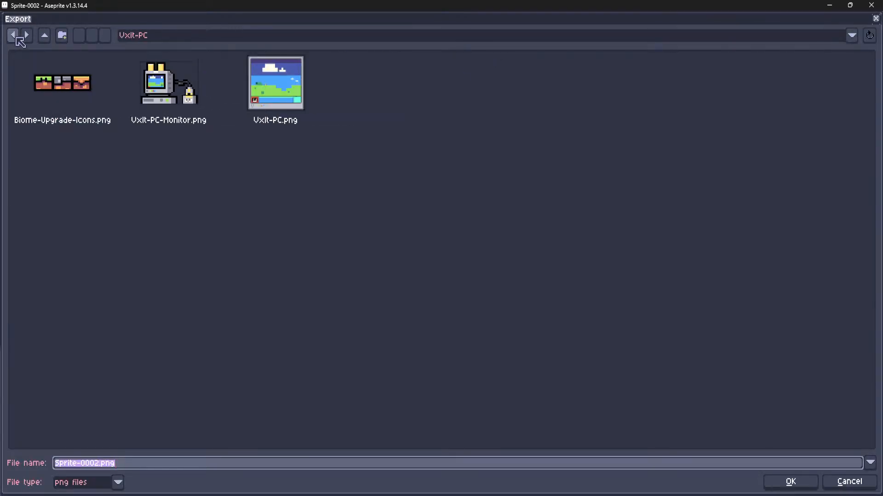
left_click(45, 35)
left_click(44, 35)
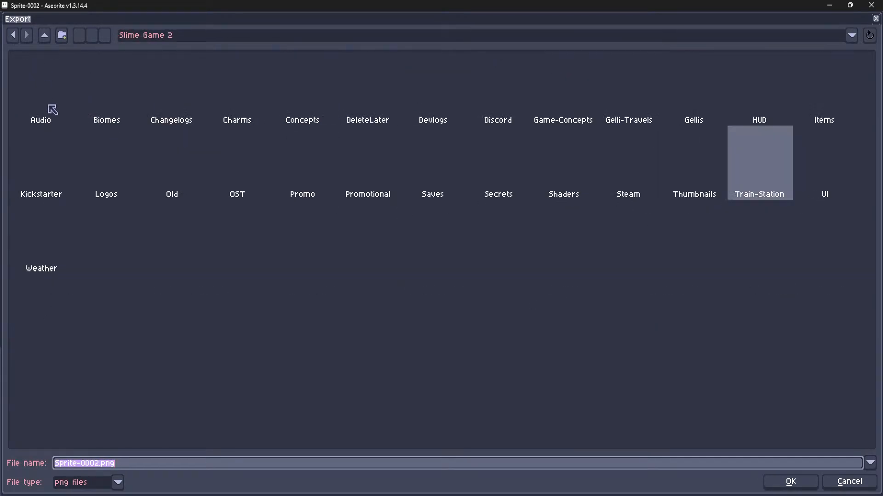
double_click(112, 100)
double_click(602, 89)
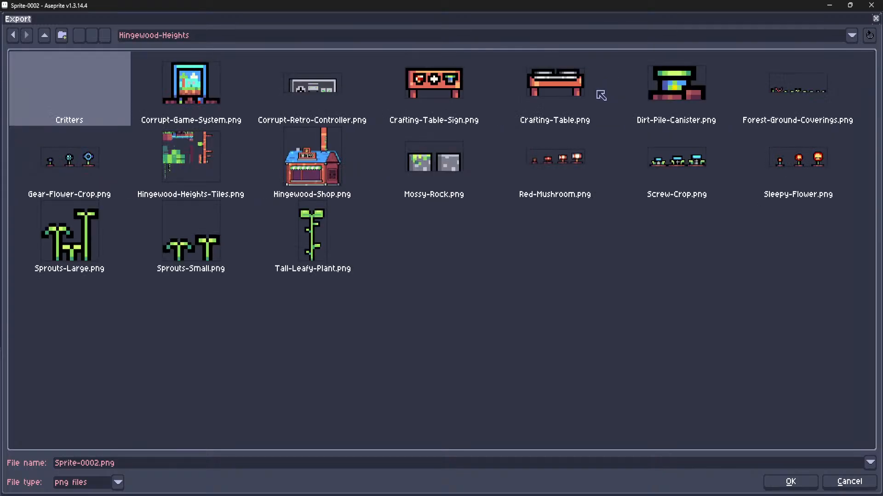
Name the PNG file Corrupt-LAN-Party and export it at 100% size
key("Tab")
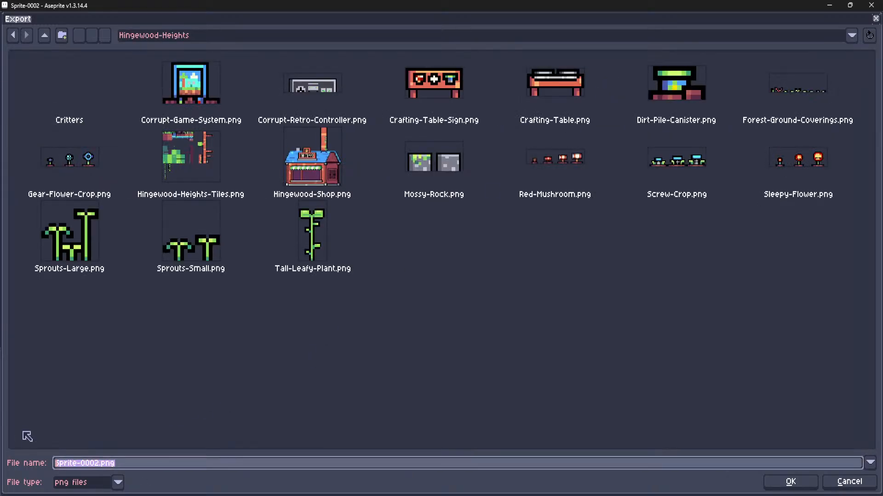
type("Corrupt-LAN-Party")
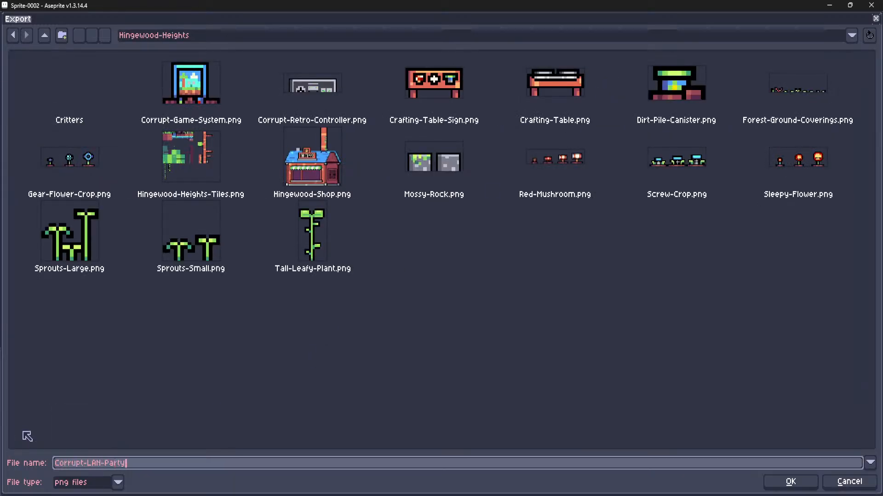
key("Return")
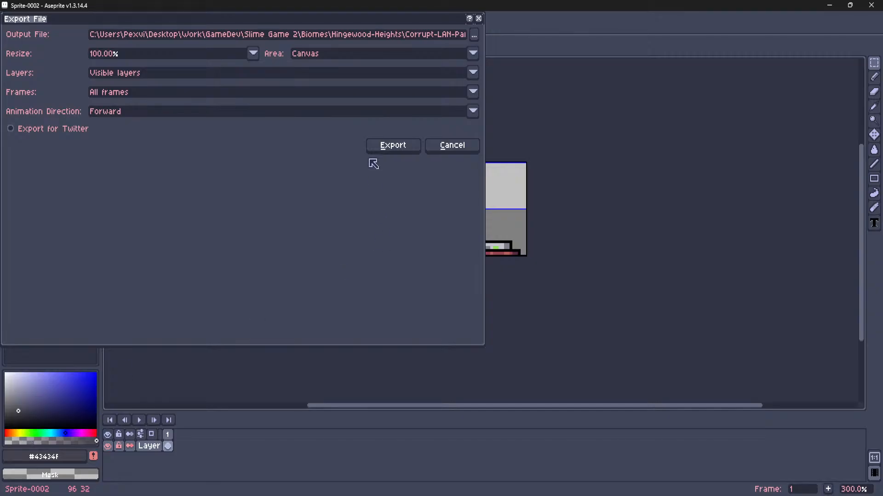
left_click(383, 146)
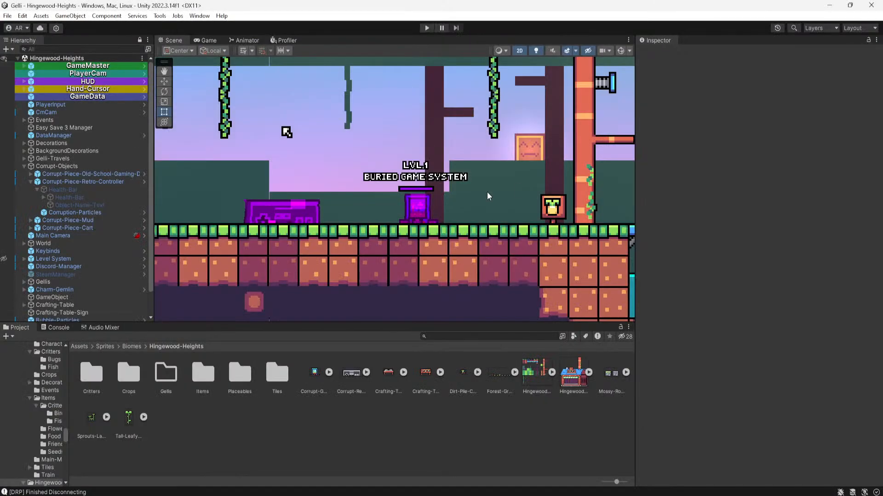
Switch to Unity and set the Corrupt-LAN-Party texture's compression to None and filter mode to Point (no filter)
scroll(434, 222, "up", 3)
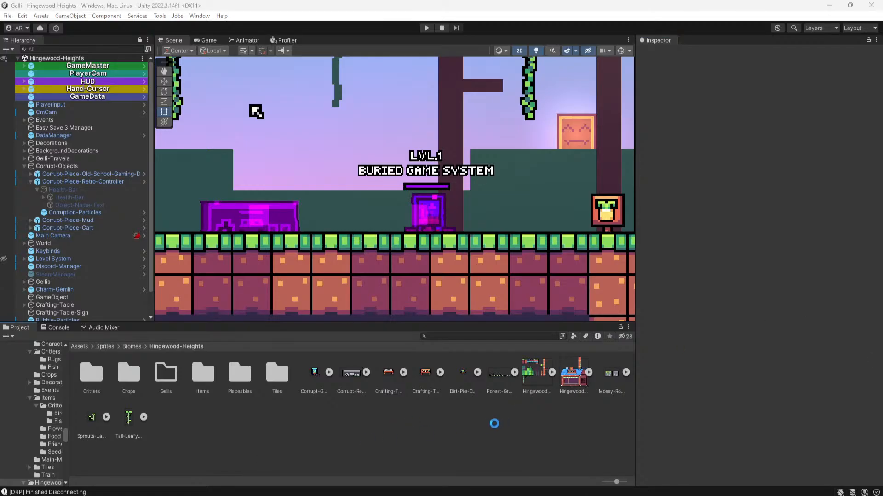
left_click(348, 378)
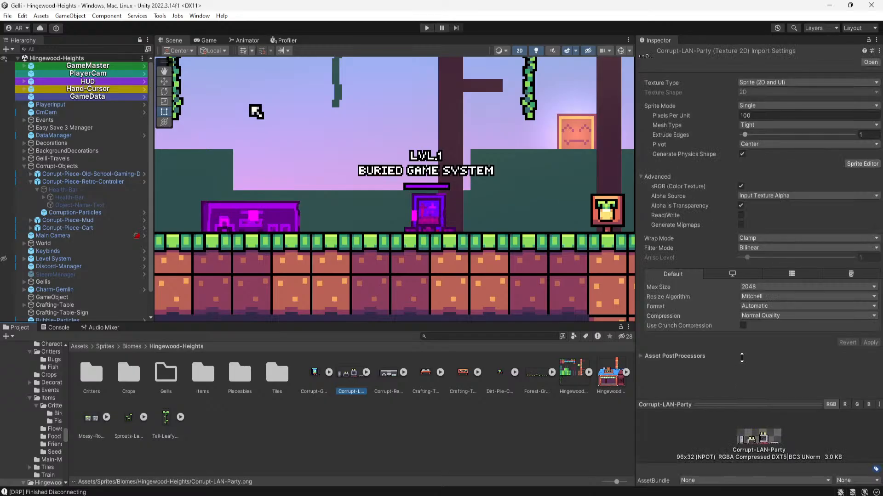
left_click(771, 317)
left_click(769, 326)
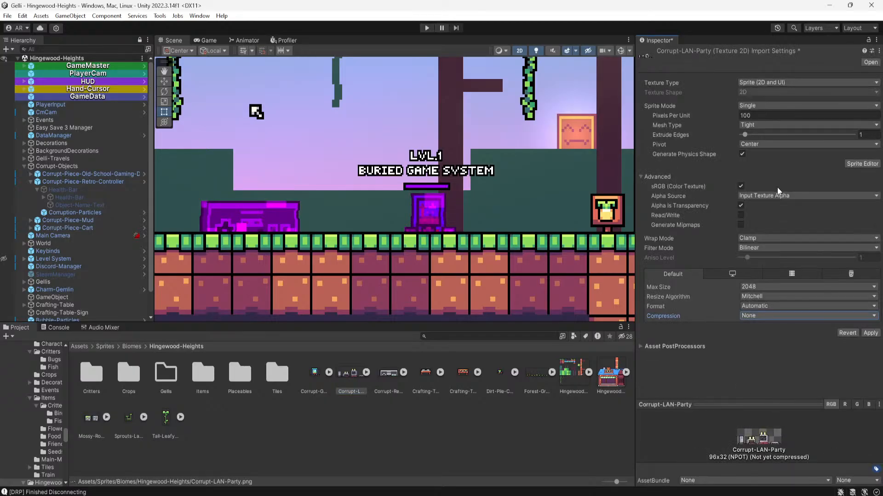
left_click(767, 250)
left_click(763, 256)
Set the Corrupt-LAN-Party sprite's pixels per unit to 16 and its pivot to Bottom
left_click(760, 118)
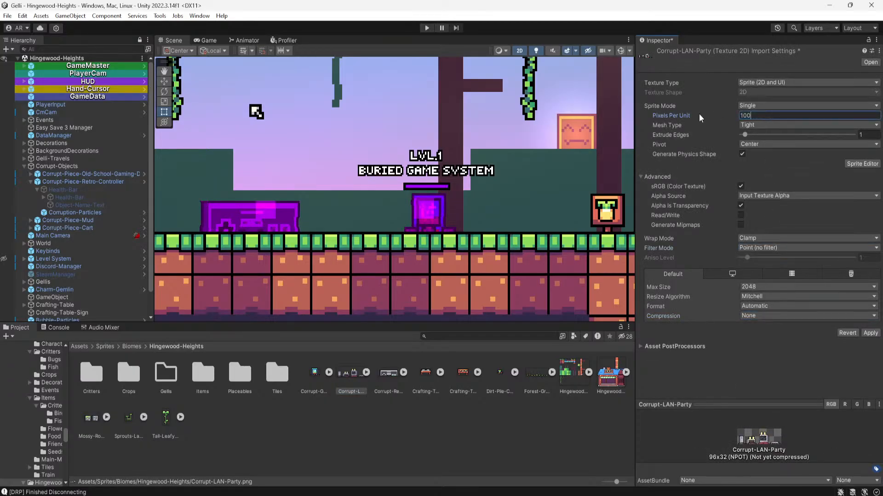
type("16")
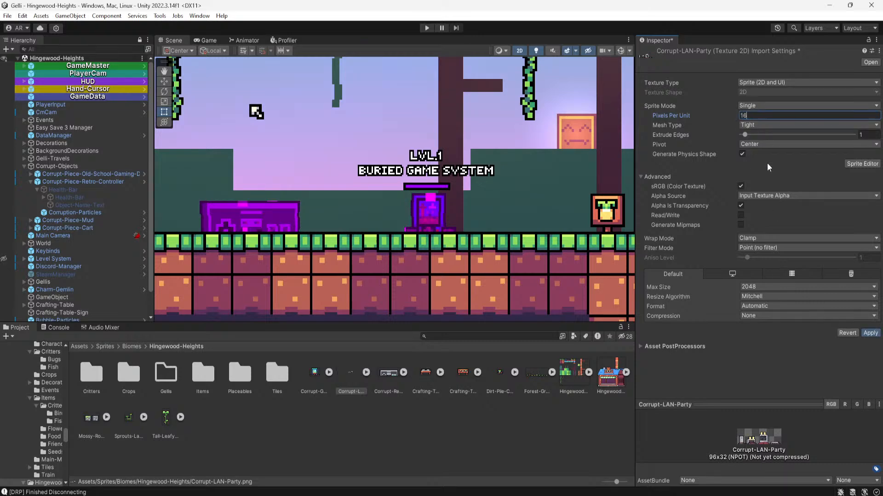
key("Return")
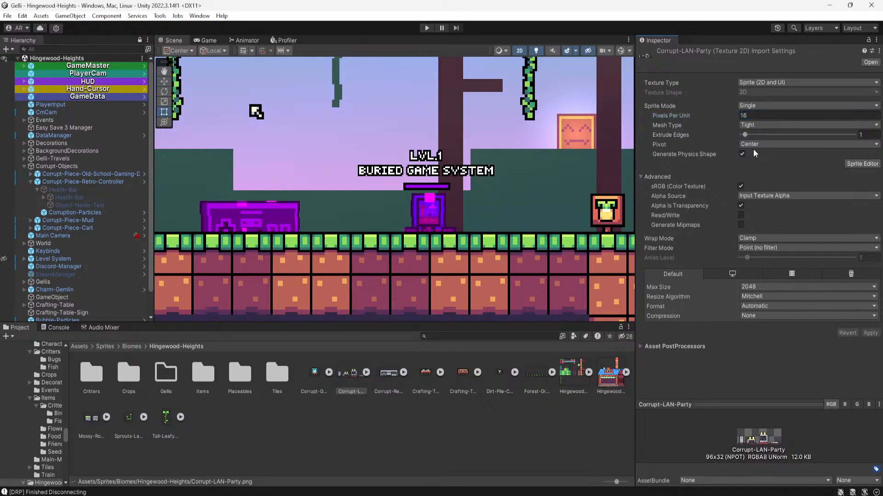
left_click(756, 145)
left_click(765, 229)
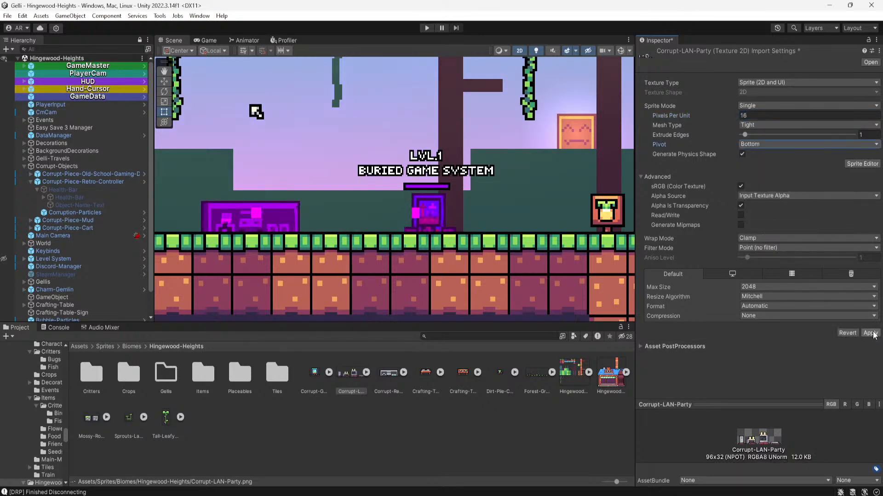
Apply the import settings of the Corrupt-LAN-Party texture and deselect it
left_click(867, 332)
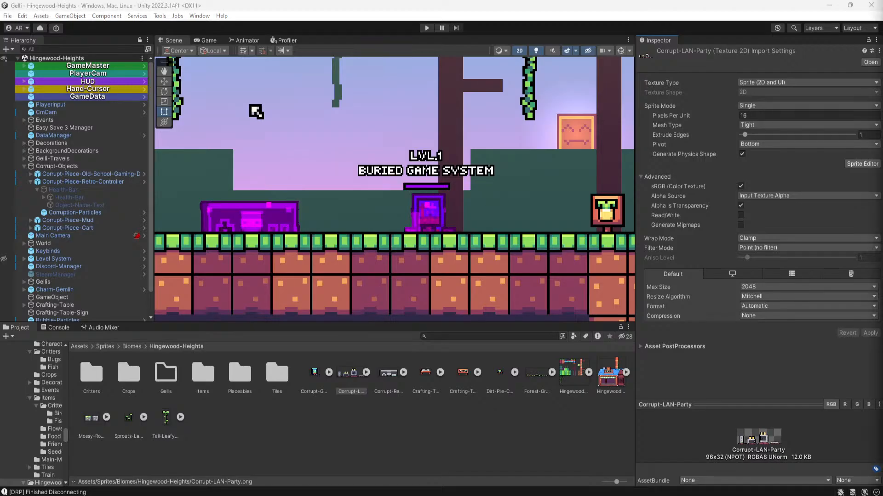
left_click(472, 409)
Examine the corrupt objects along the ground of the Hingewood-Heights scene and the area around the pond and shop
scroll(492, 203, "down", 3)
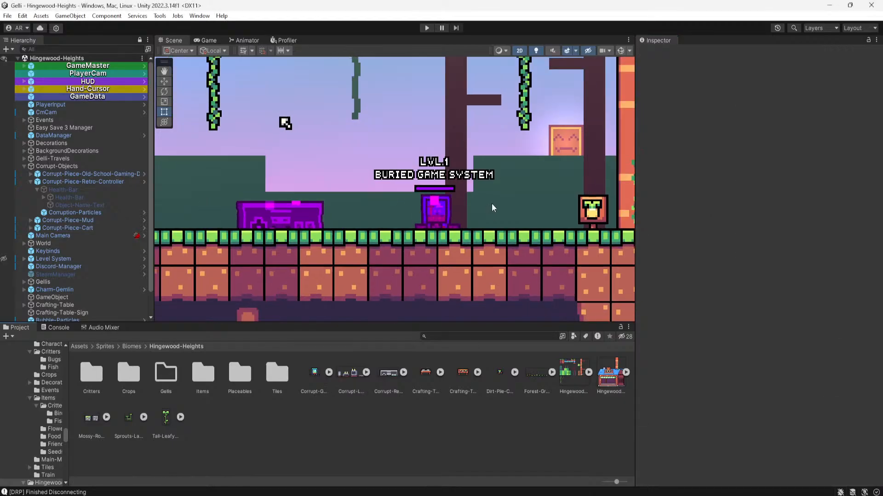
middle_click_drag(492, 203, 446, 220)
scroll(446, 220, "down", 5)
scroll(447, 223, "up", 5)
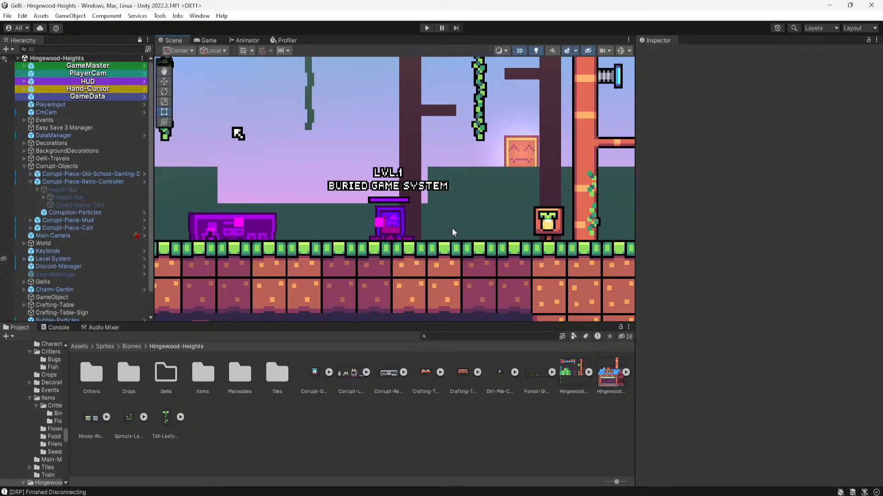
scroll(452, 228, "down", 2)
scroll(461, 217, "up", 3)
middle_click_drag(523, 210, 481, 209)
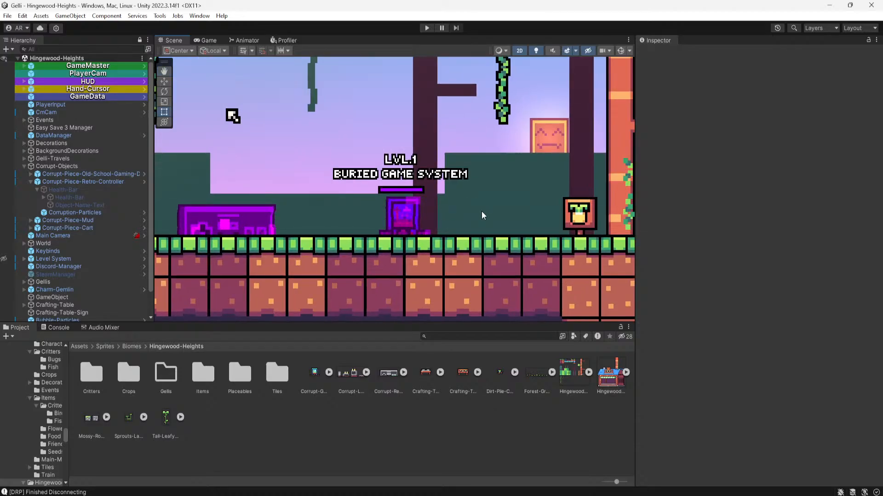
scroll(481, 211, "down", 4)
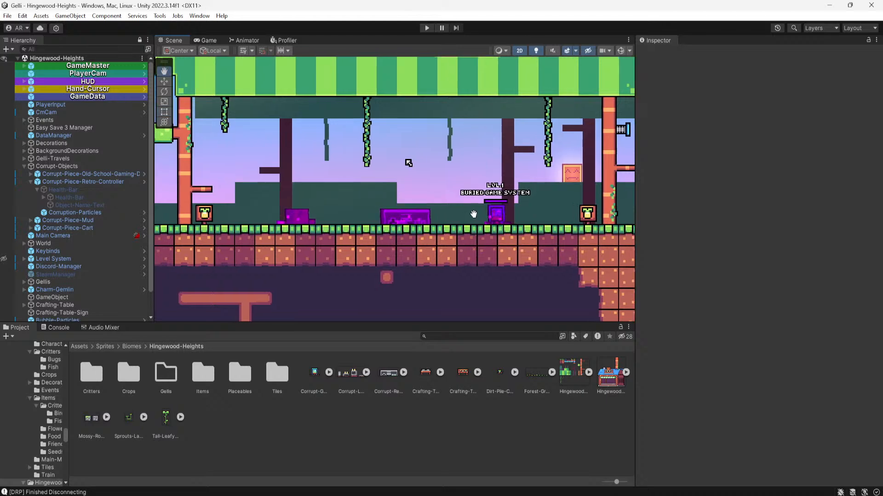
middle_click_drag(473, 214, 225, 214)
middle_click_drag(452, 205, 446, 225)
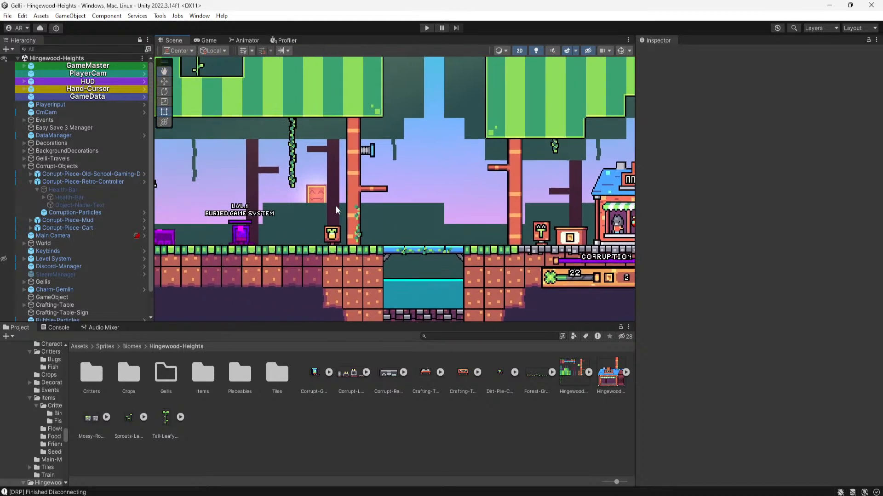
middle_click_drag(270, 215, 515, 200)
scroll(442, 218, "up", 3)
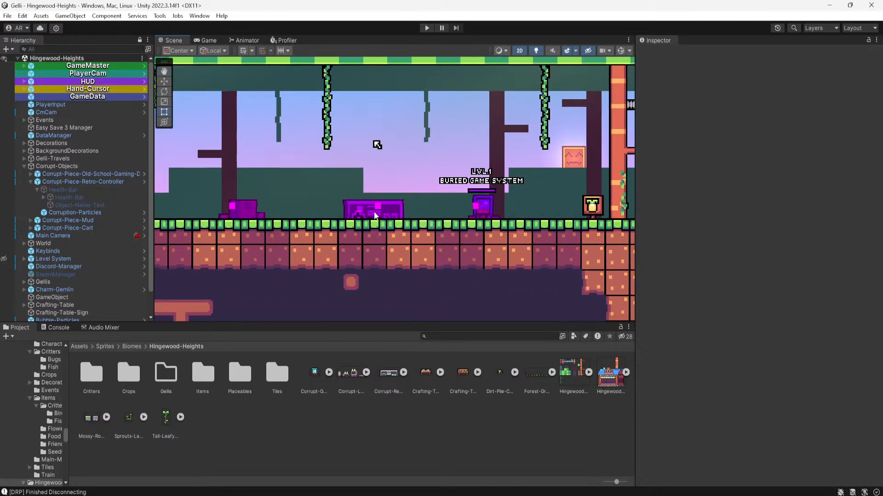
Show the contents of the project's top-level Assets folder
left_click(58, 328)
left_click(5, 337)
left_click(18, 327)
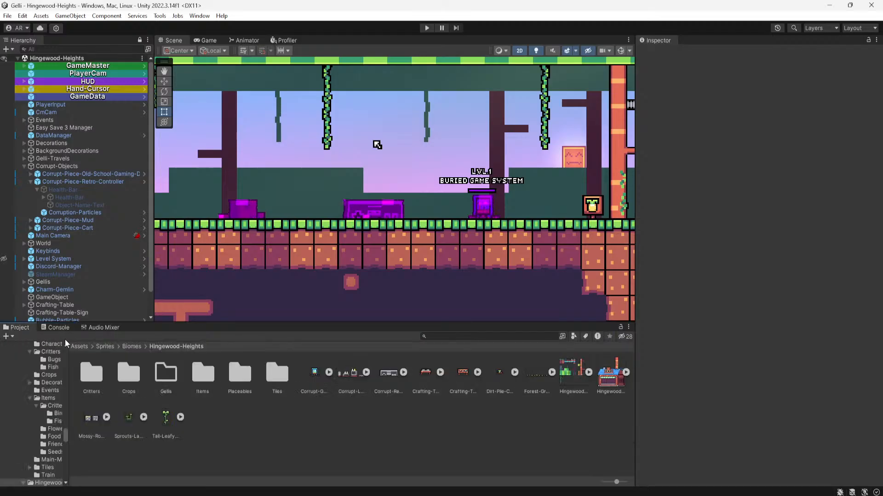
left_click(78, 347)
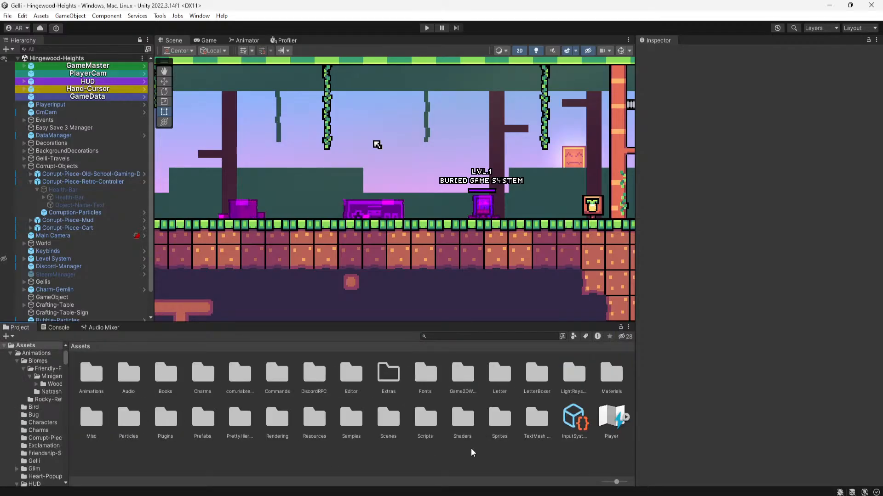
Select the Corrupt-Piece-Cart object in the scene and replace its sprite with Corrupt-LAN-Party
scroll(549, 241, "down", 3)
scroll(547, 240, "up", 8)
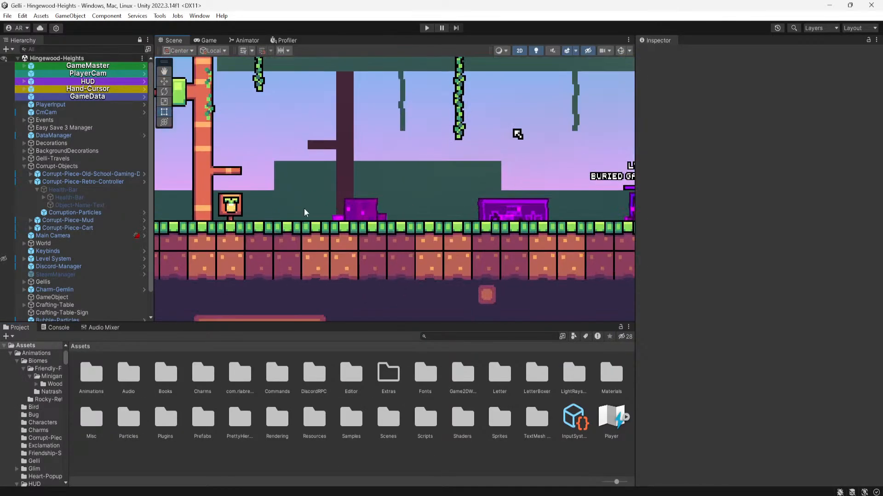
middle_click_drag(306, 211, 542, 193)
scroll(529, 196, "down", 5)
middle_click_drag(378, 213, 527, 230)
scroll(427, 198, "up", 1)
left_click(434, 203)
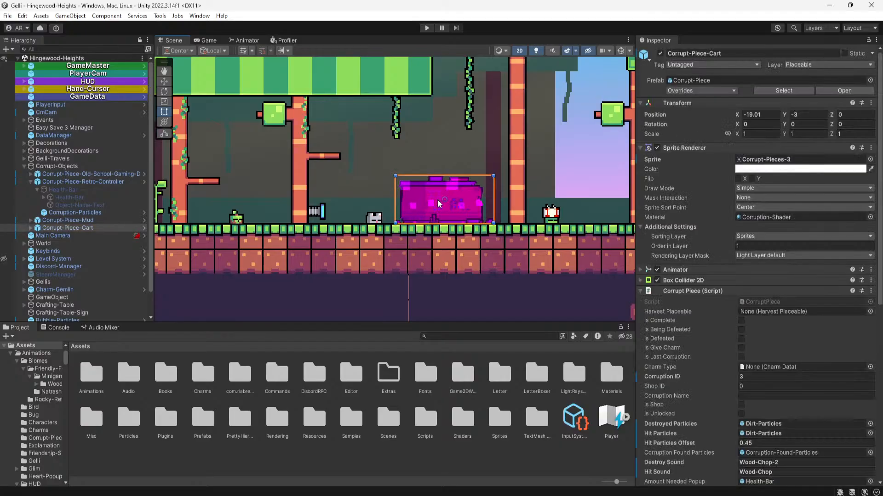
scroll(434, 202, "up", 2)
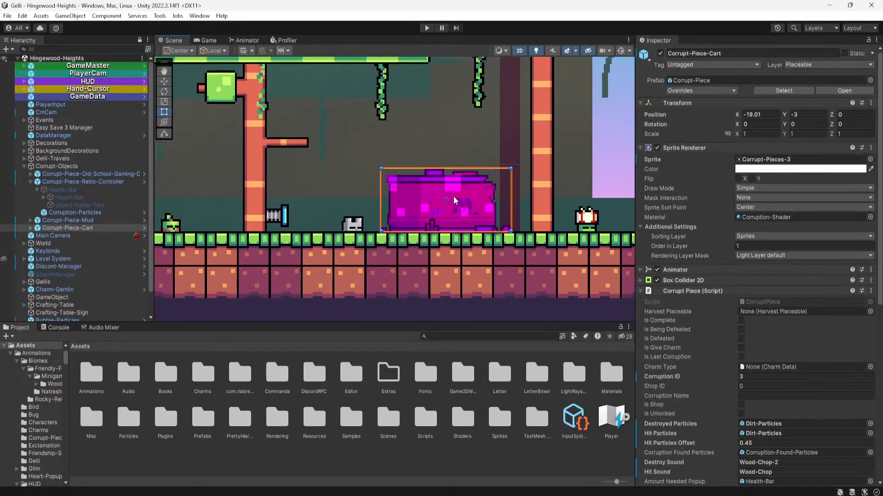
left_click(870, 159)
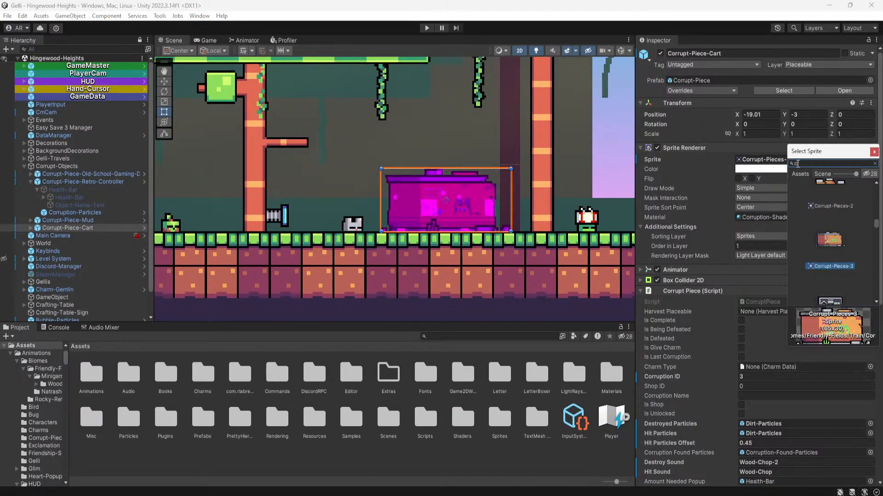
type("lan")
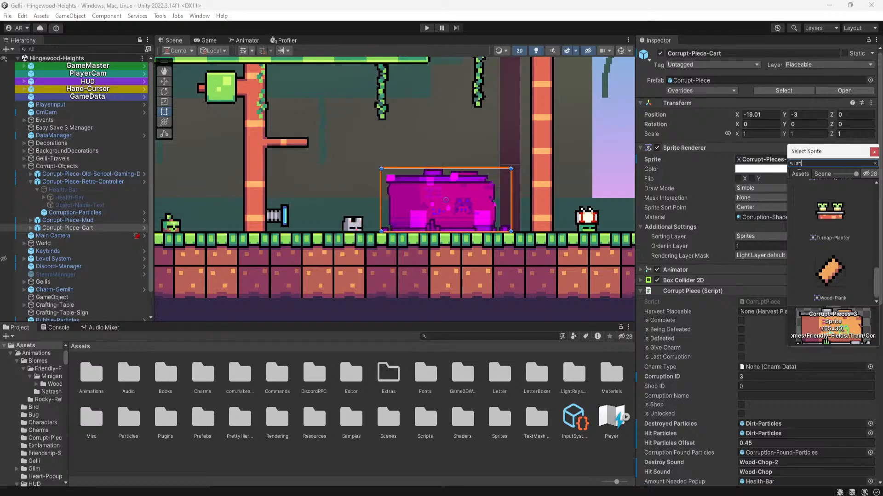
double_click(830, 272)
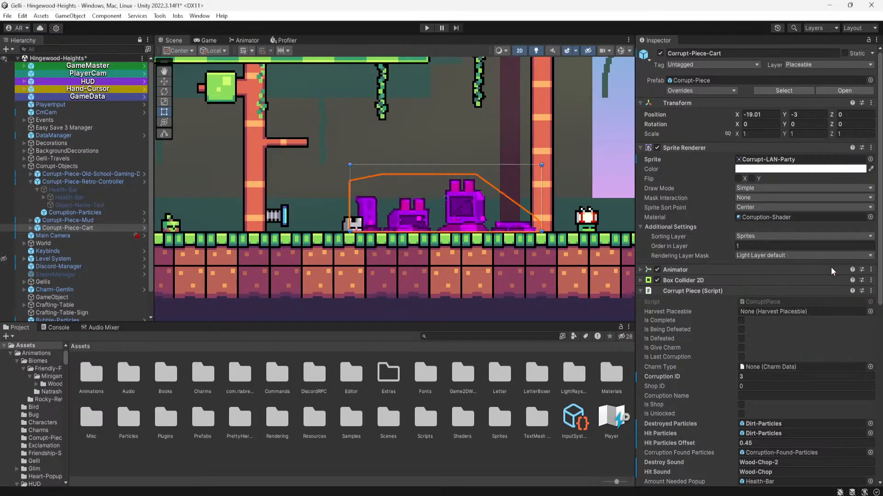
Widen the Box Collider 2D of Corrupt-Piece-Cart on both sides to about 6 units so it spans the new sprite
scroll(409, 205, "up", 5)
key("f")
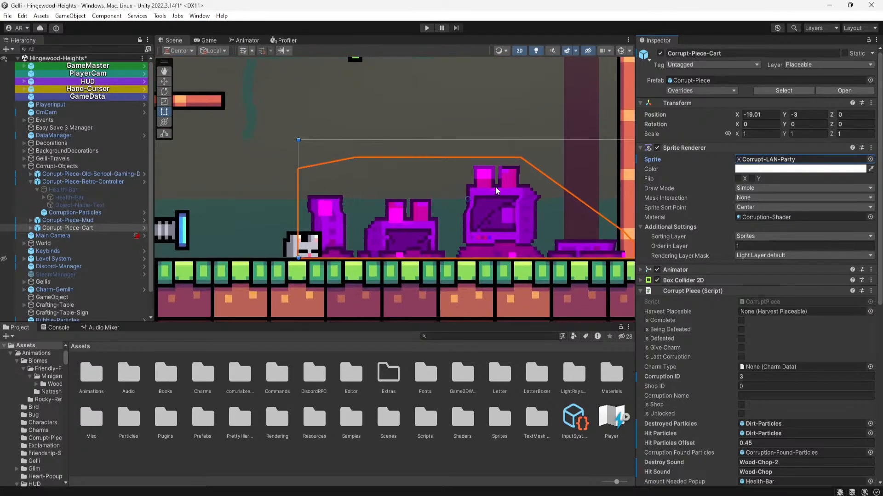
left_click(683, 281)
left_click(742, 293)
scroll(450, 222, "up", 1)
scroll(450, 222, "up", 1)
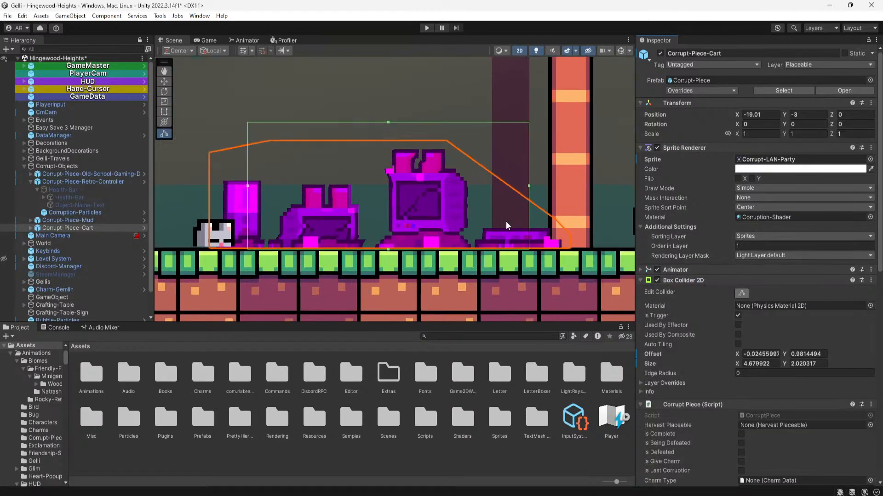
left_click(518, 196)
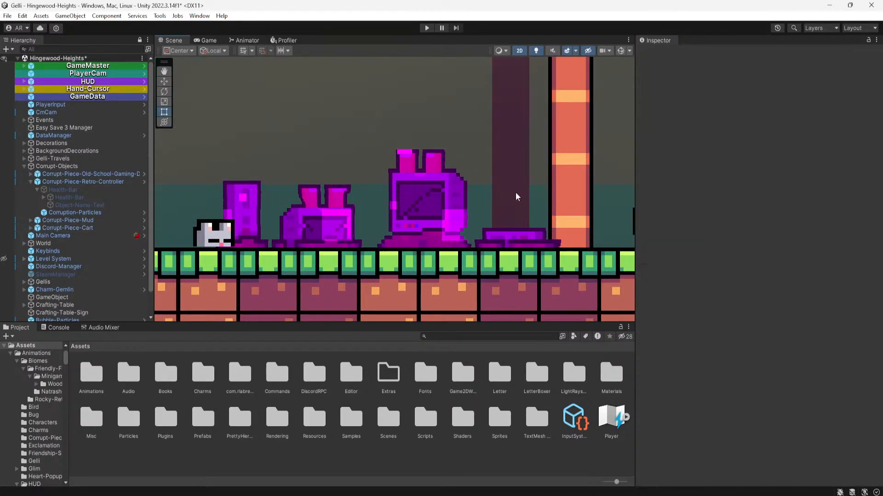
left_click(431, 211)
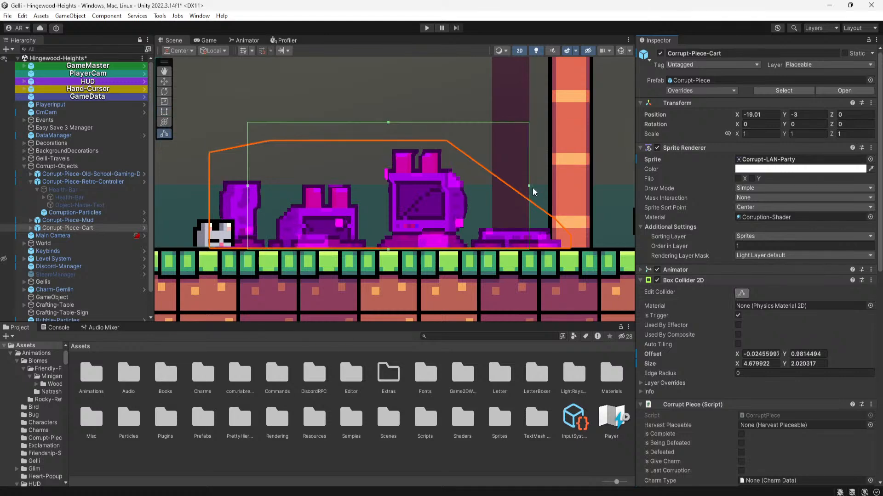
left_click_drag(529, 190, 572, 189)
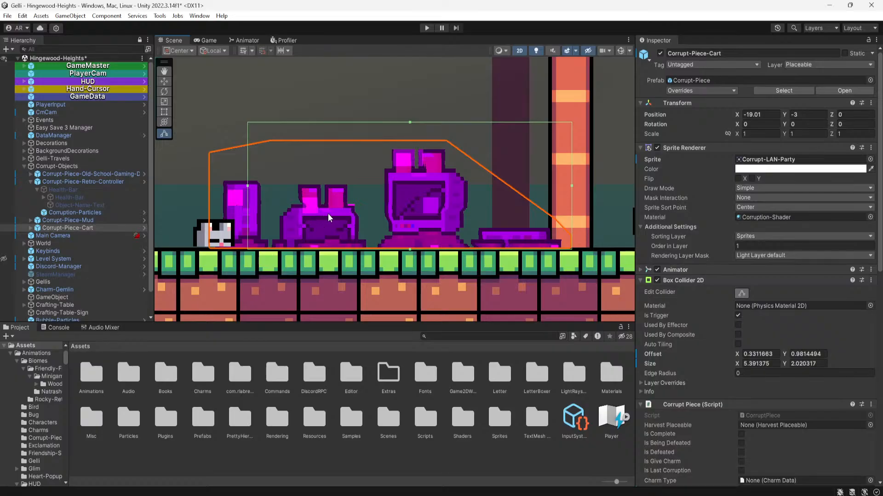
left_click_drag(247, 185, 211, 187)
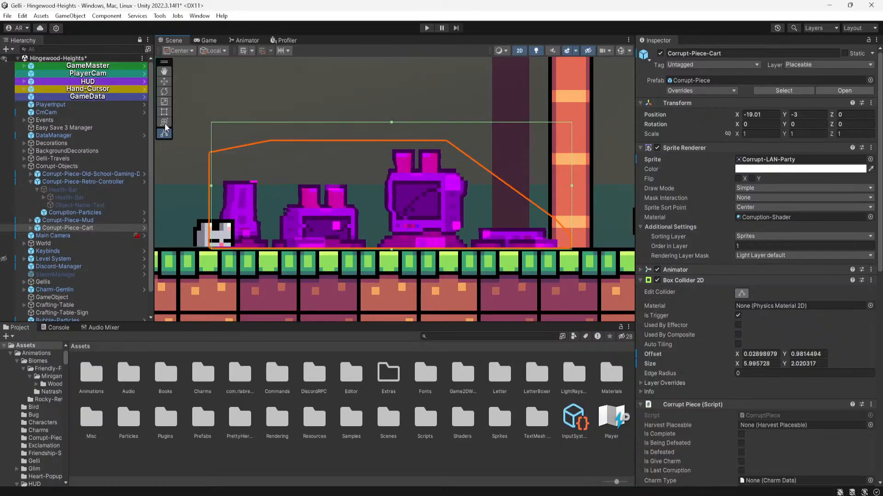
key("w")
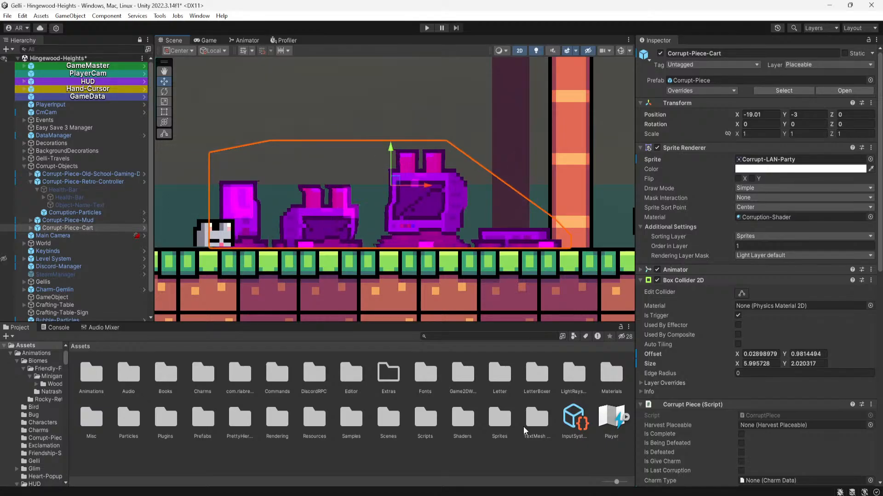
left_click(560, 494)
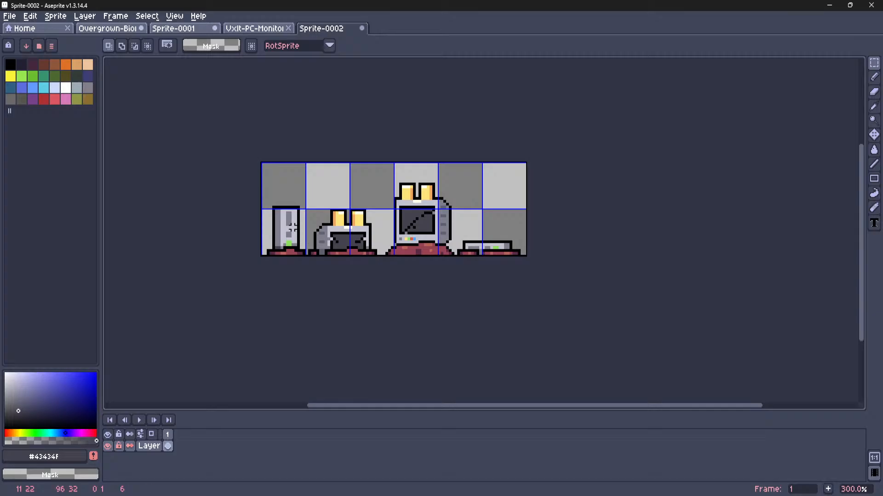
double_click(296, 231)
left_click_drag(296, 231, 508, 242)
key("ctrl+z")
left_click(330, 189)
left_click(621, 259)
key("alt+Tab")
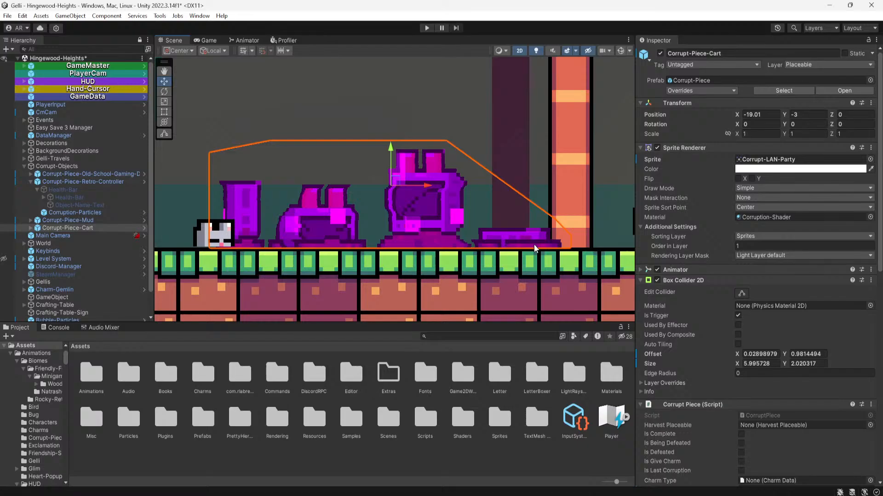
Check the box collider around the LAN party sprite and collapse the Box Collider 2D component
scroll(377, 167, "down", 5)
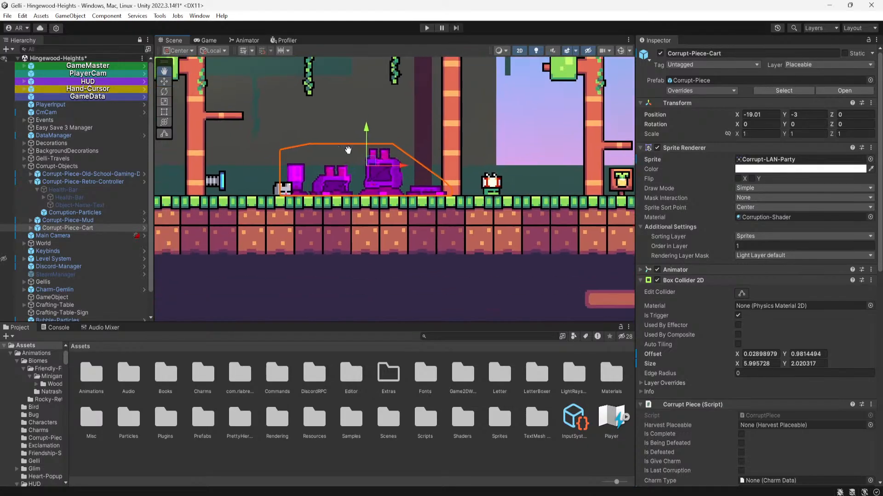
scroll(376, 167, "up", 1)
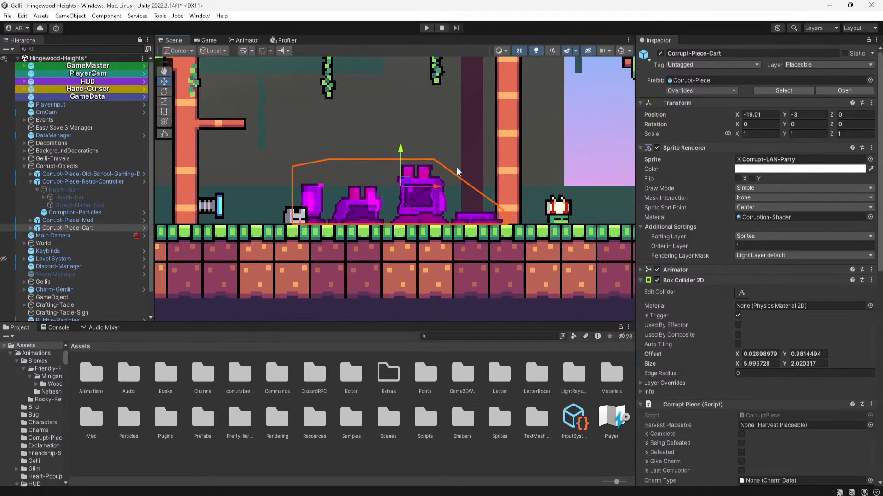
left_click(738, 295)
left_click(738, 294)
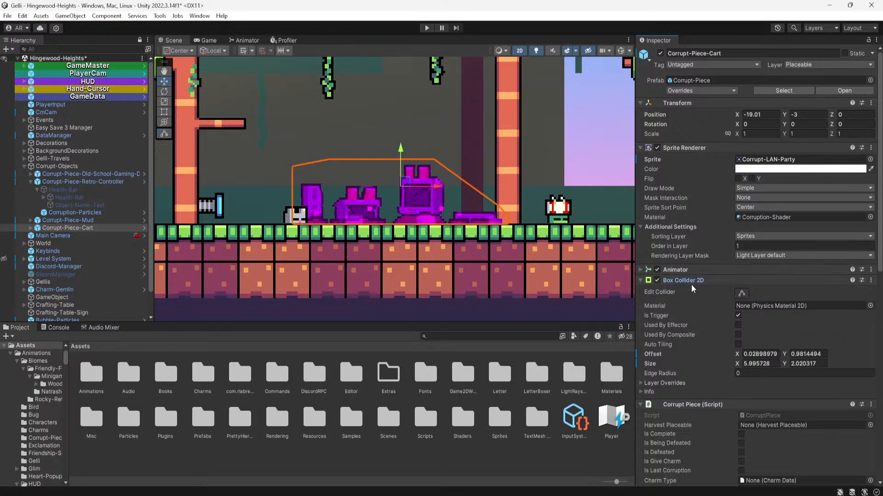
left_click(640, 280)
Rename the Corrupt-Piece-Cart object as Corrupt-Piece-LAN-Party
right_click(67, 228)
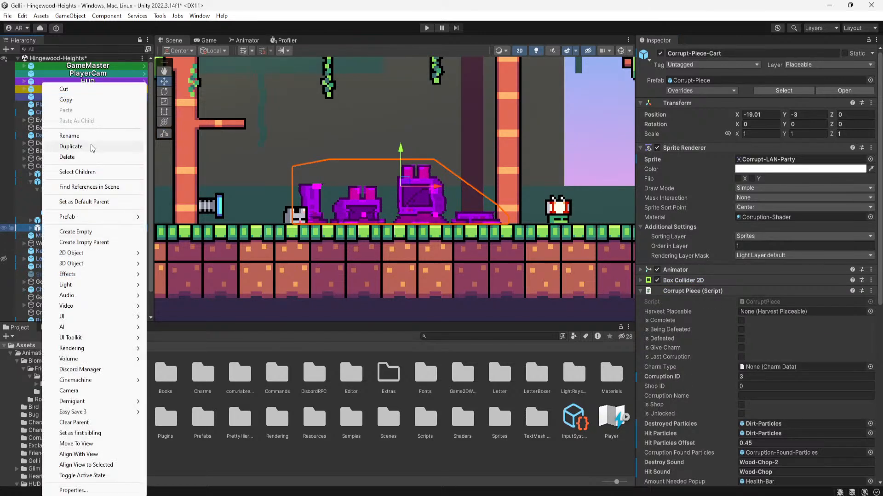
left_click(89, 136)
type("Corrupt-Piece-LAn")
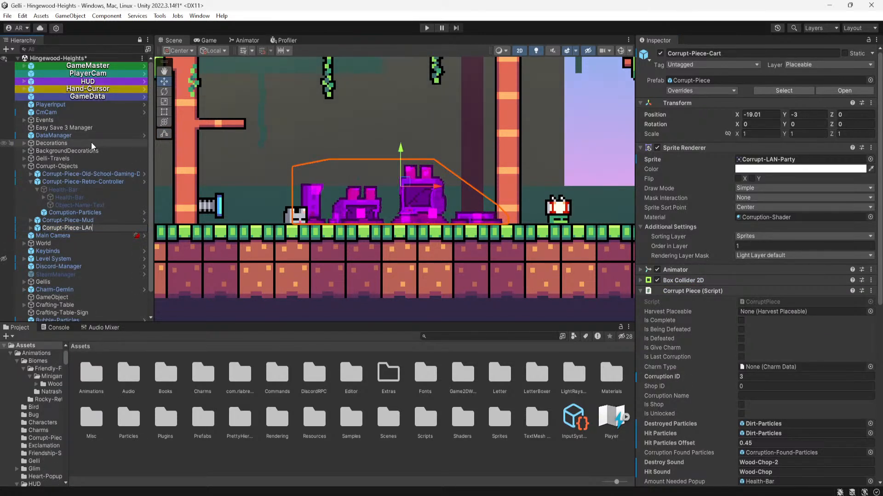
key("BackSpace")
type("N")
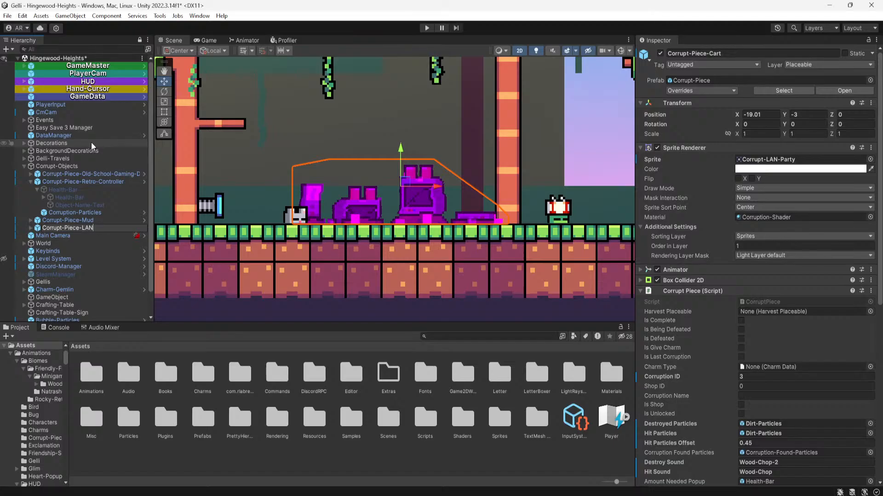
type("-P")
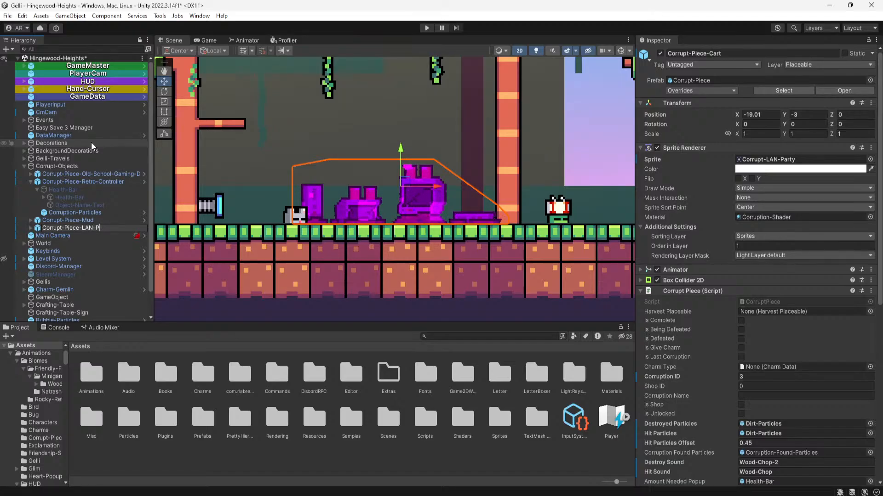
type("arty")
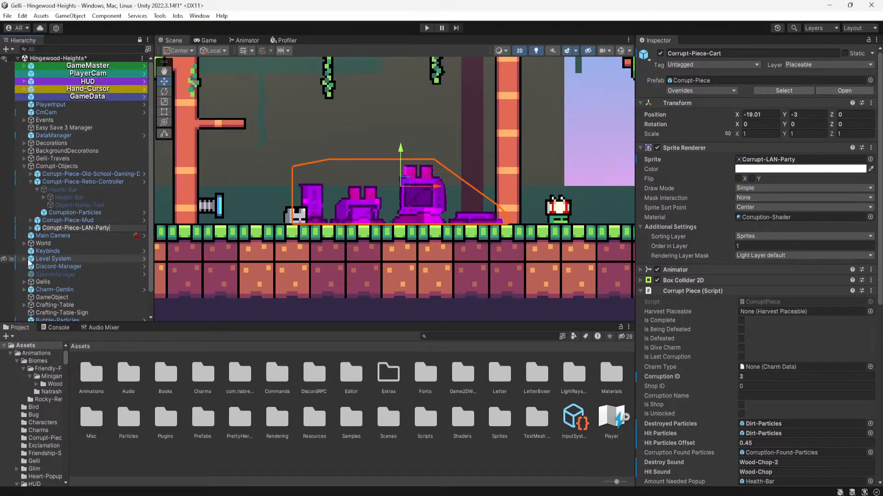
key("Return")
Select the Object-Name-Text child under the Health-Bar of Corrupt-Piece-LAN-Party
left_click(30, 228)
left_click(42, 236)
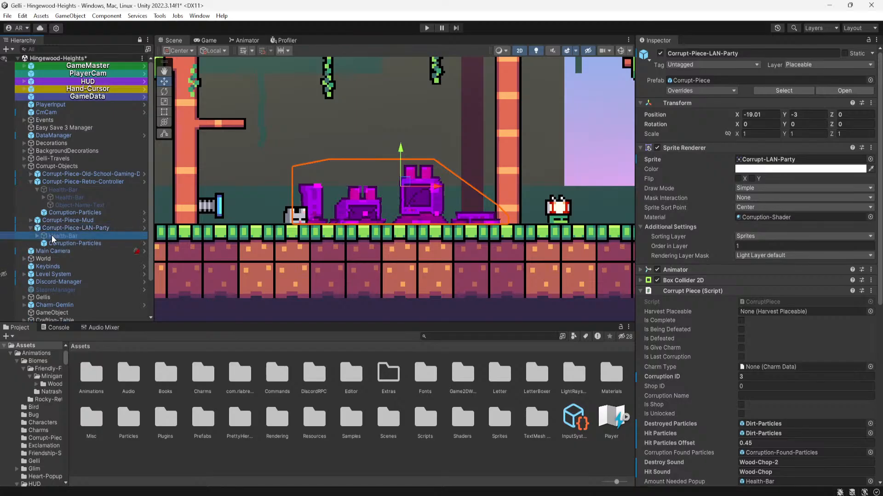
left_click(36, 236)
left_click(67, 243)
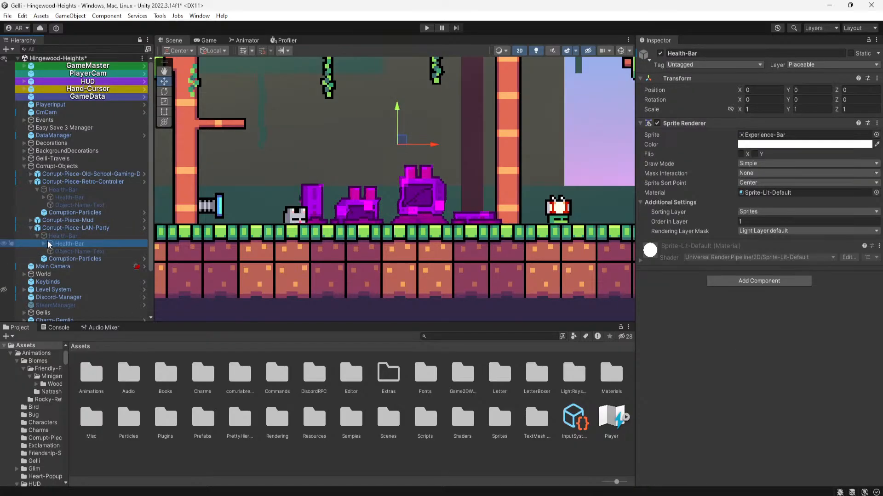
left_click(79, 251)
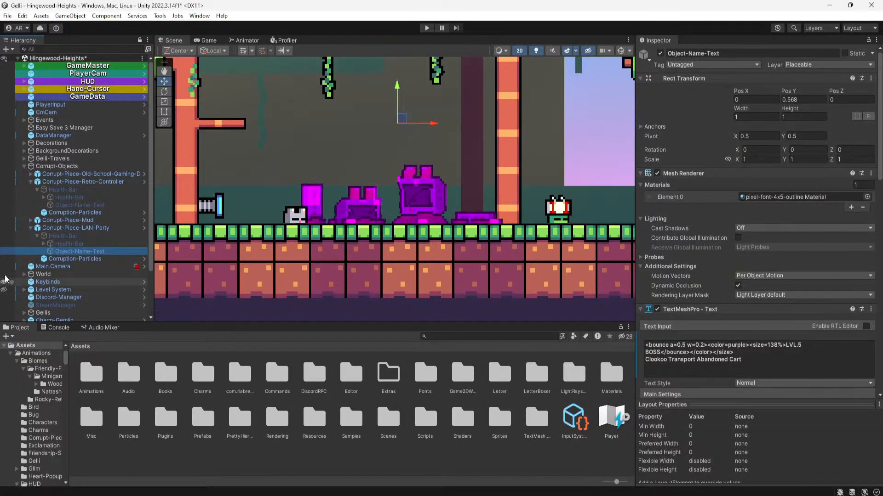
left_click(44, 245)
left_click(39, 246)
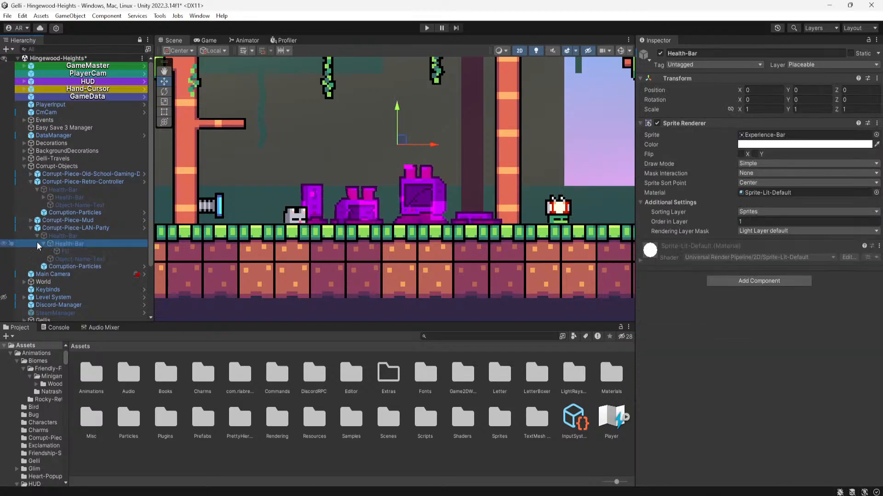
left_click(43, 245)
left_click(79, 251)
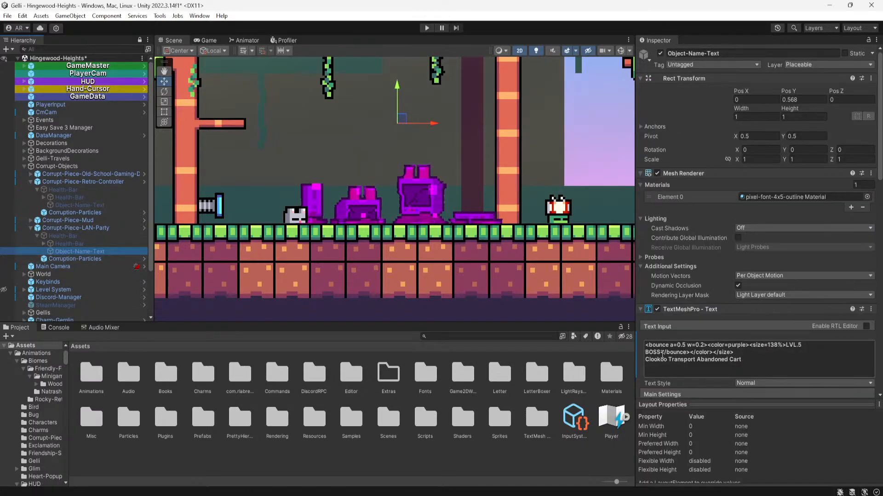
Replace the last line of the name text, "Clookoo Transport Abandoned Cart", with "Lost PC Party" and deselect the object
left_click_drag(745, 362, 646, 365)
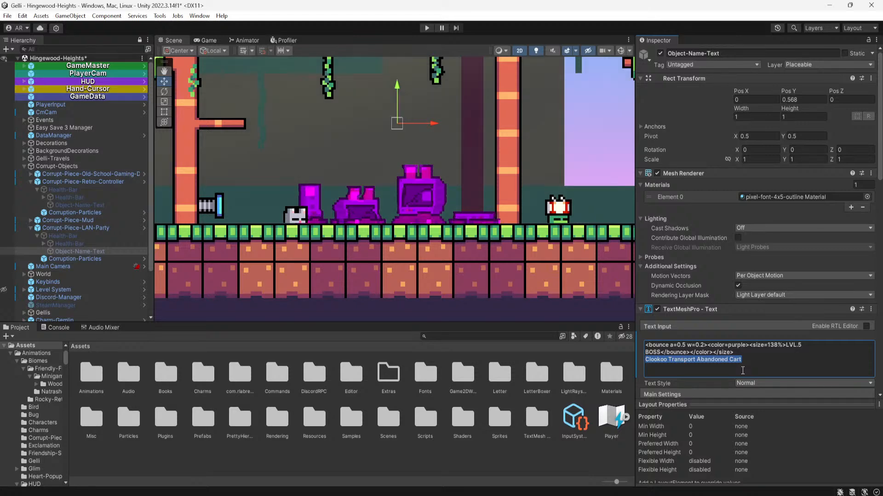
type("PC Party")
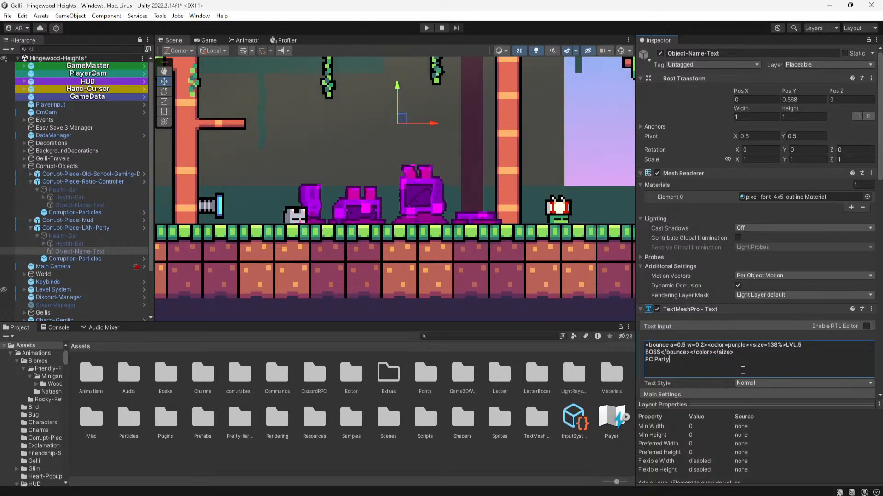
key("BackSpace")
key("BackSpace")
key("BackSpace")
key("BackSpace")
key("BackSpace")
key("BackSpace")
key("BackSpace")
key("BackSpace")
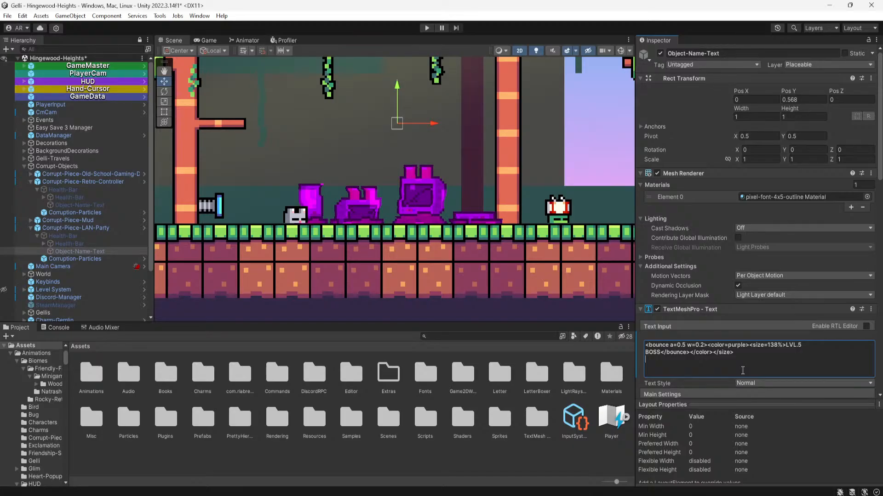
type("Lost")
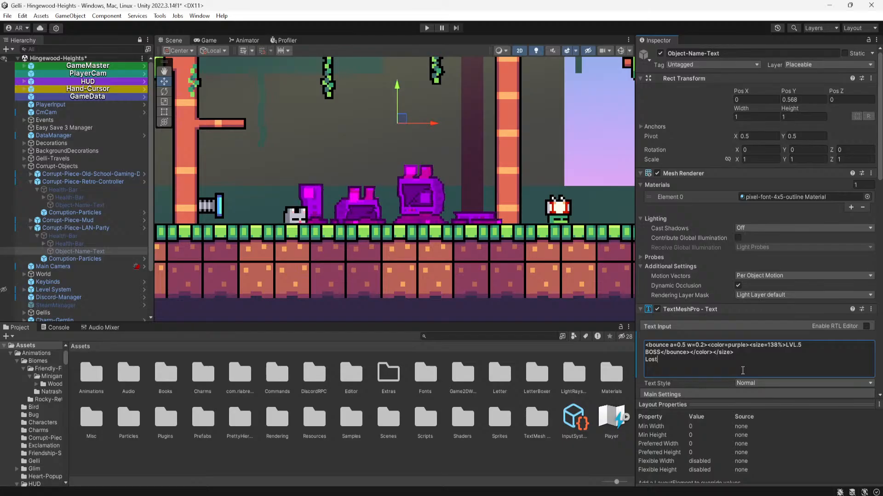
type(" PC Party")
key("Return")
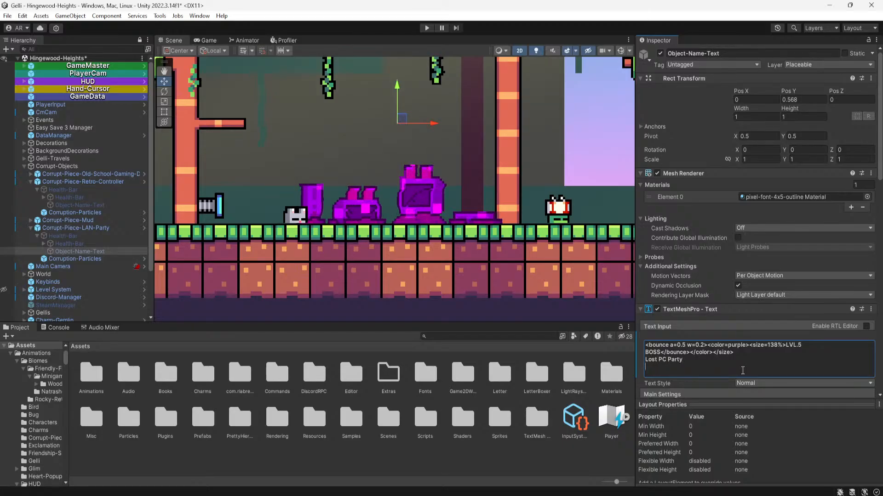
left_click(549, 464)
Run the game, go to the Retro Controller and defeat it with the developer option Beat Corruption
scroll(580, 141, "down", 6)
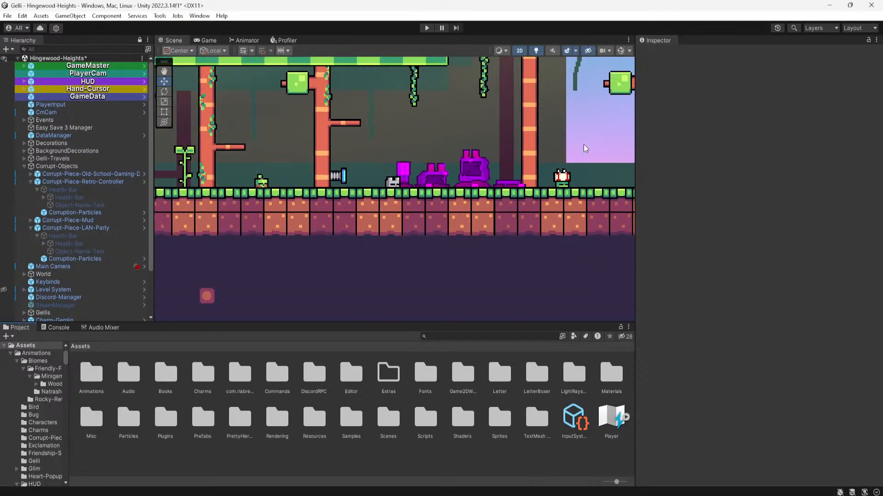
middle_click_drag(584, 144, 418, 168)
left_click(427, 28)
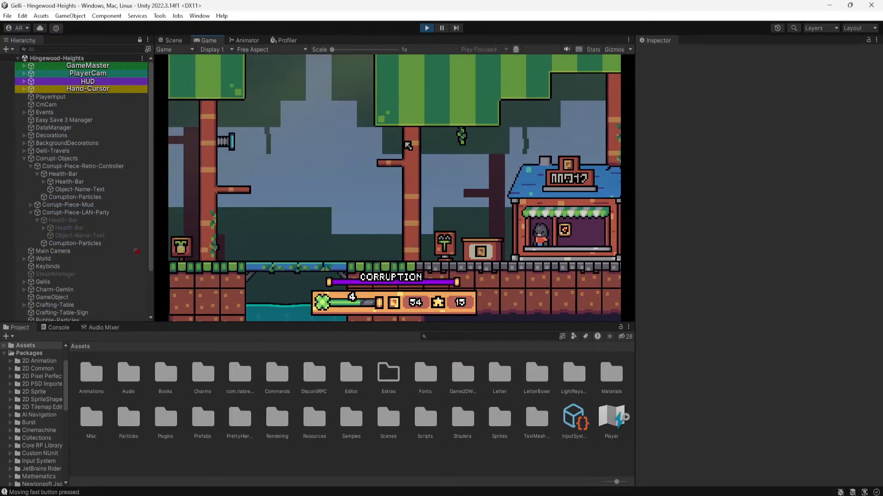
key("shift+a")
scroll(405, 142, "down", 3)
scroll(524, 185, "up", 5)
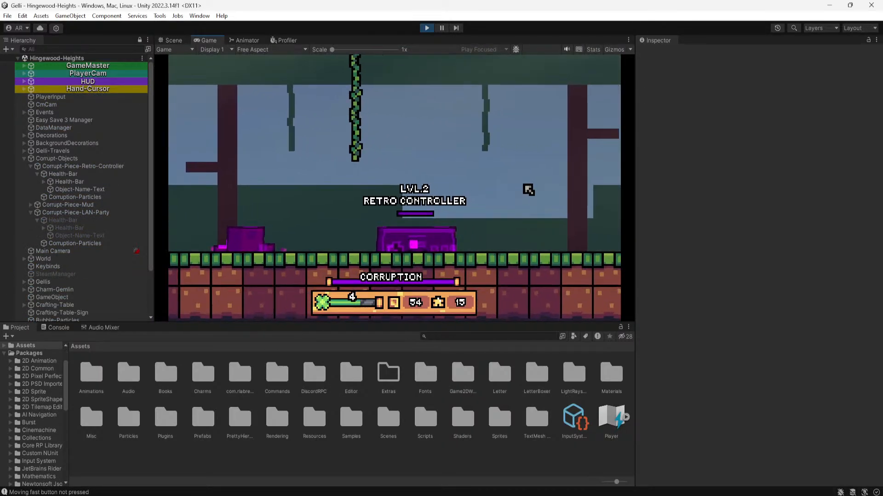
key("F1")
left_click(546, 177)
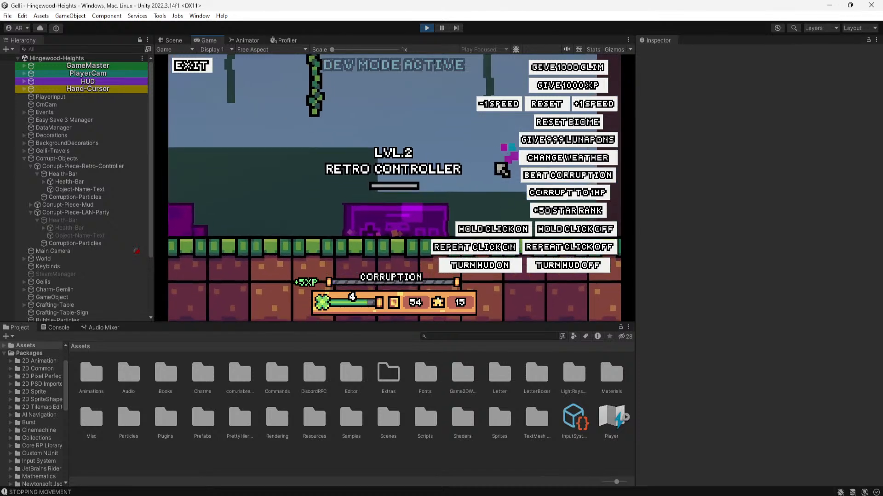
key("F1")
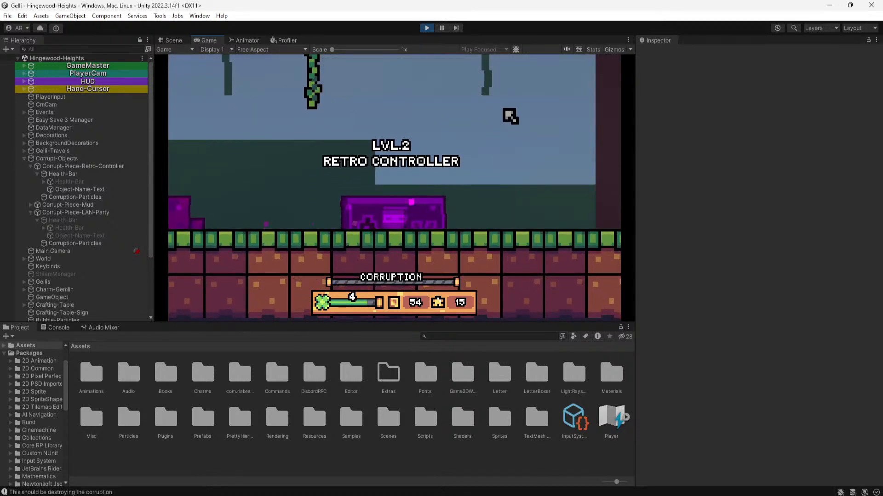
Plant a red mushroom crop beside the Mud Cubes and grow it
key("a")
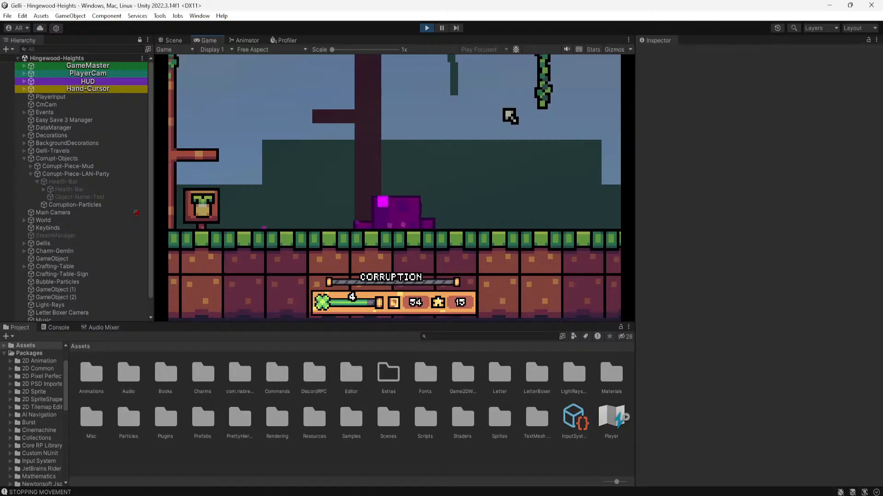
key("d")
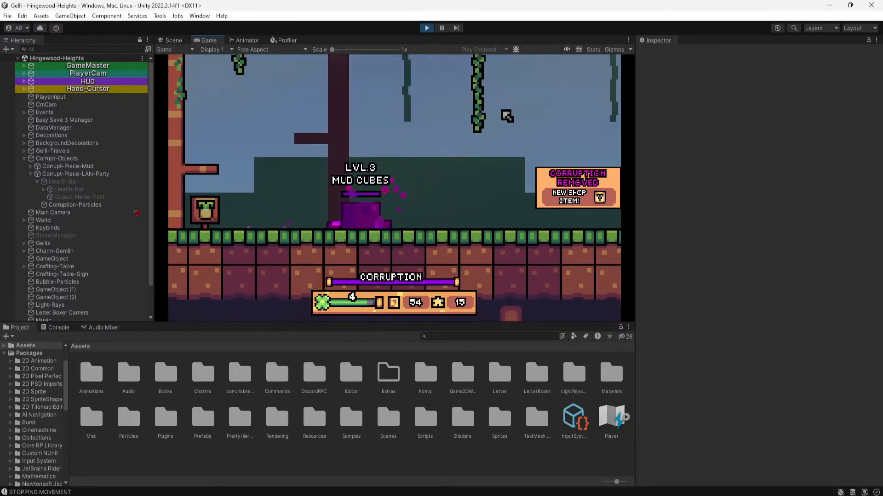
key("d")
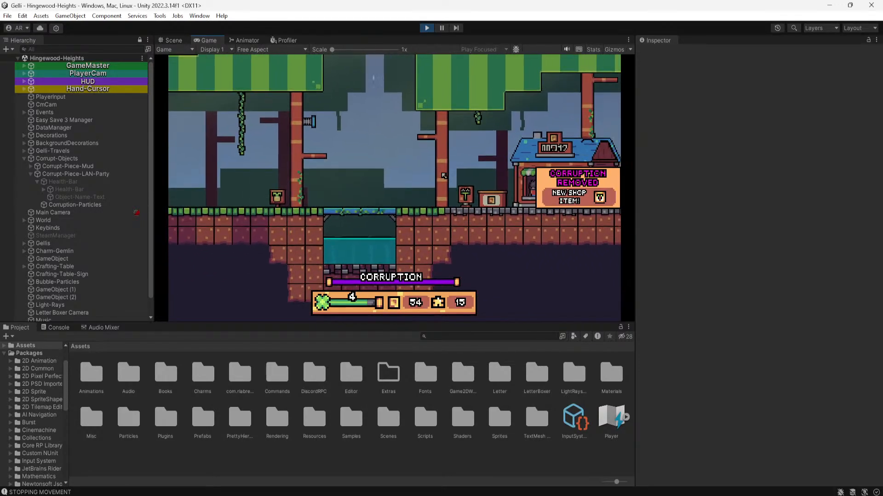
key("a")
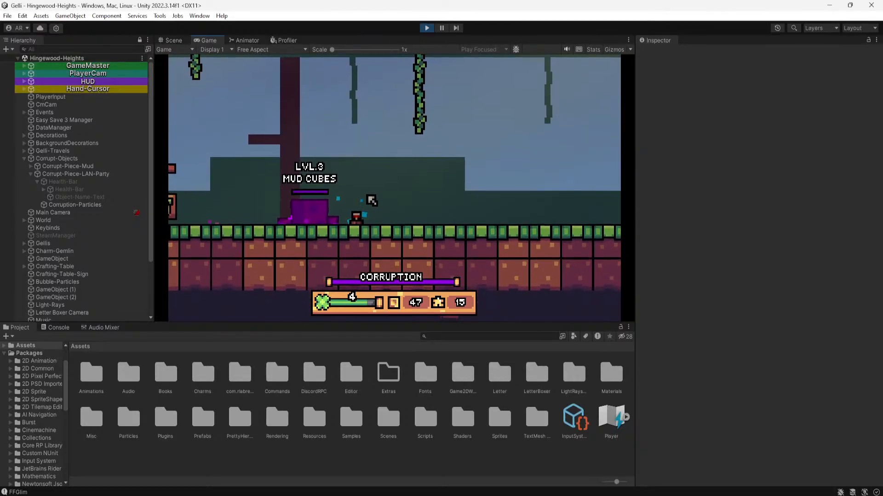
left_click(368, 196)
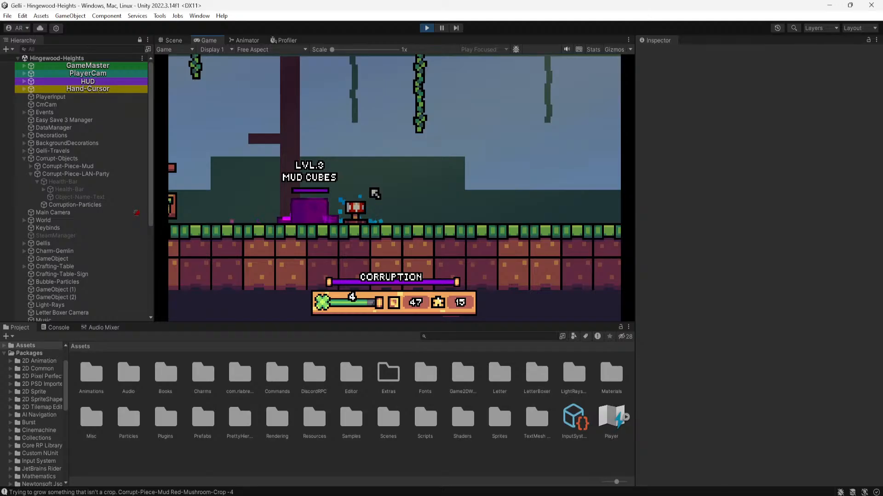
left_click(375, 193)
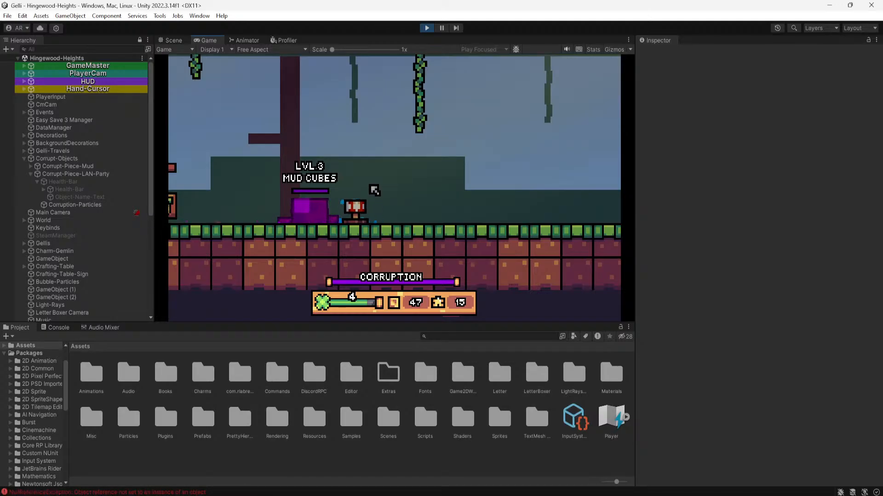
left_click(375, 190)
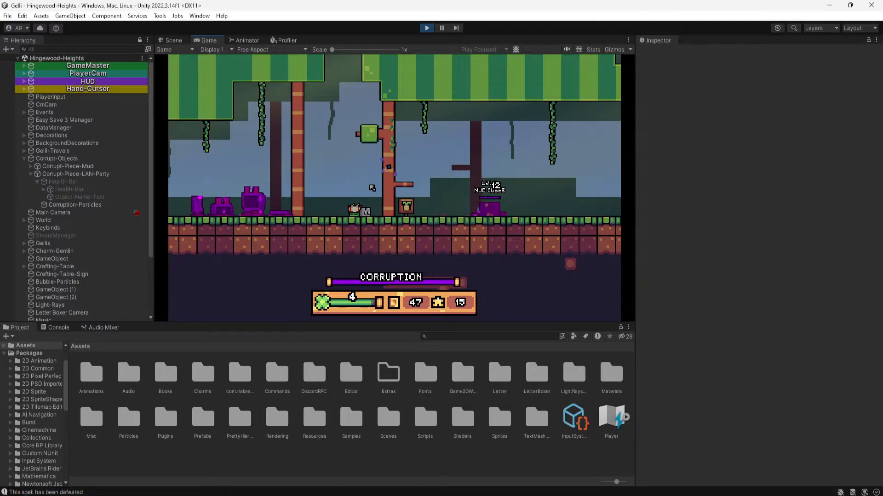
Defeat the Mud Cubes with the developer option Beat Corruption, accept the Plant Power charm and exit developer mode
key("F1")
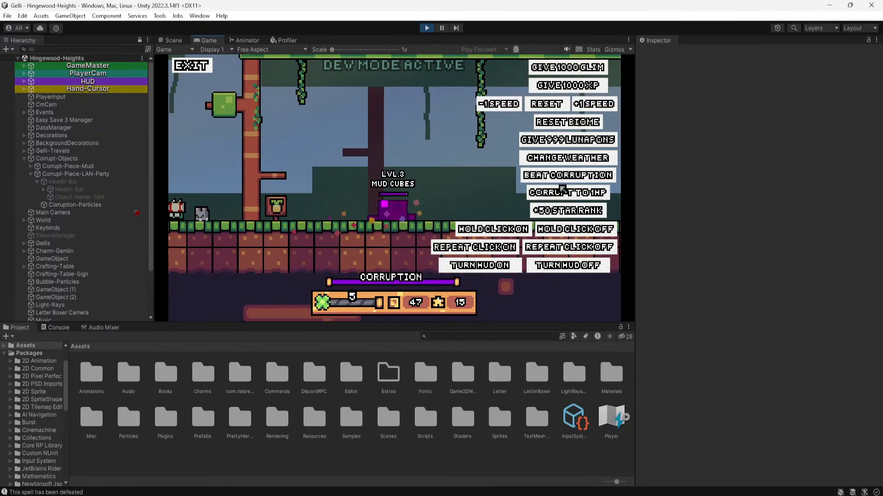
left_click(542, 179)
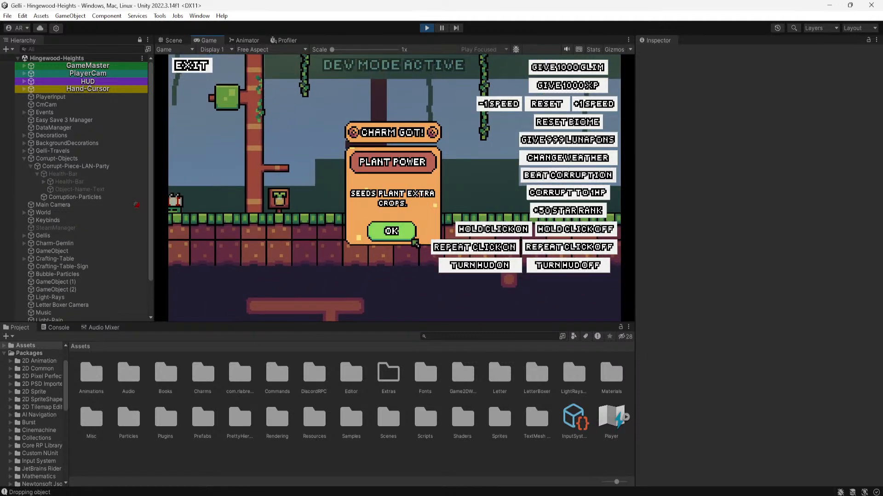
left_click(413, 240)
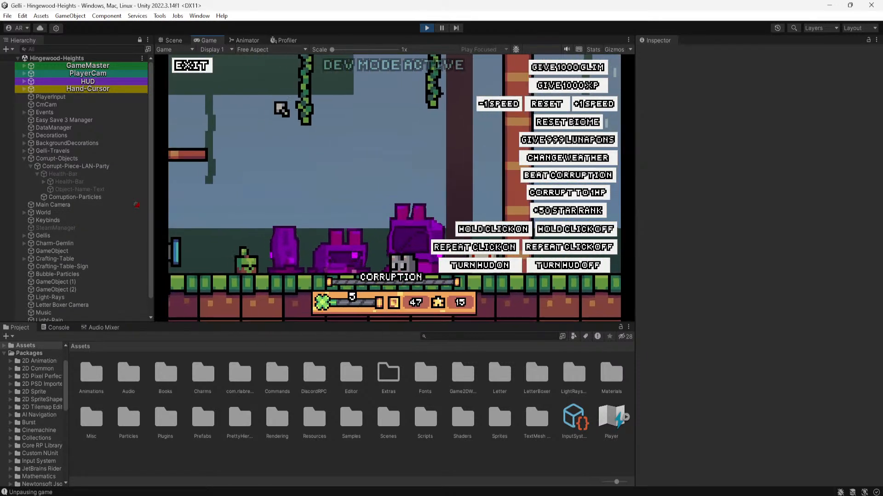
left_click(191, 65)
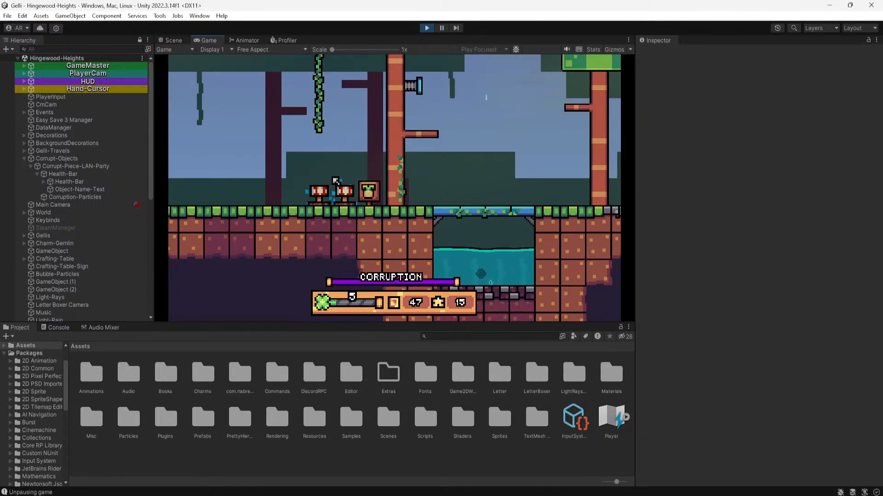
Harvest the grown red mushrooms, store them in the bag and sell them at the stall beside the shop
left_click(338, 180)
left_click_drag(339, 185, 340, 149)
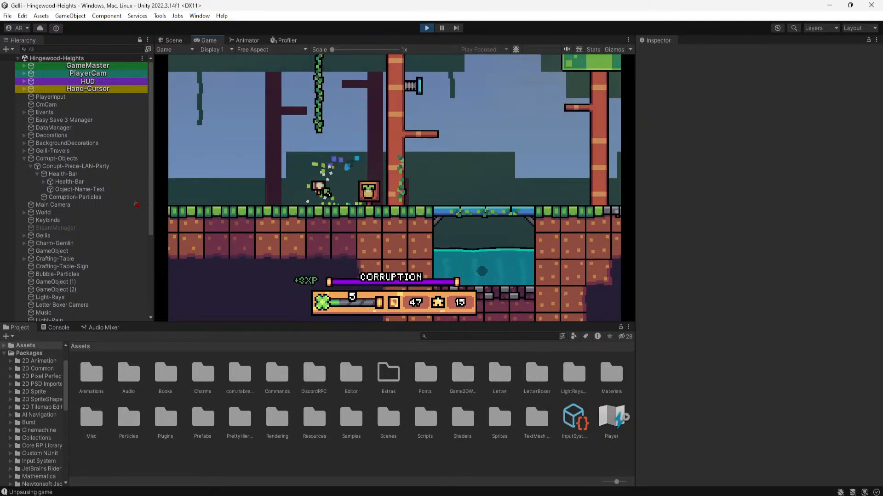
left_click_drag(323, 191, 345, 151)
key("Tab")
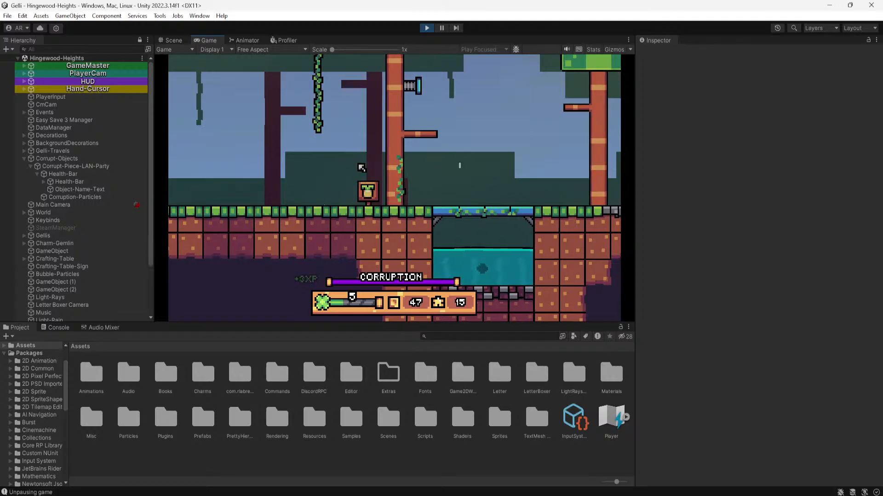
key("Tab")
key("Tab")
left_click_drag(389, 131, 471, 181)
key("Tab")
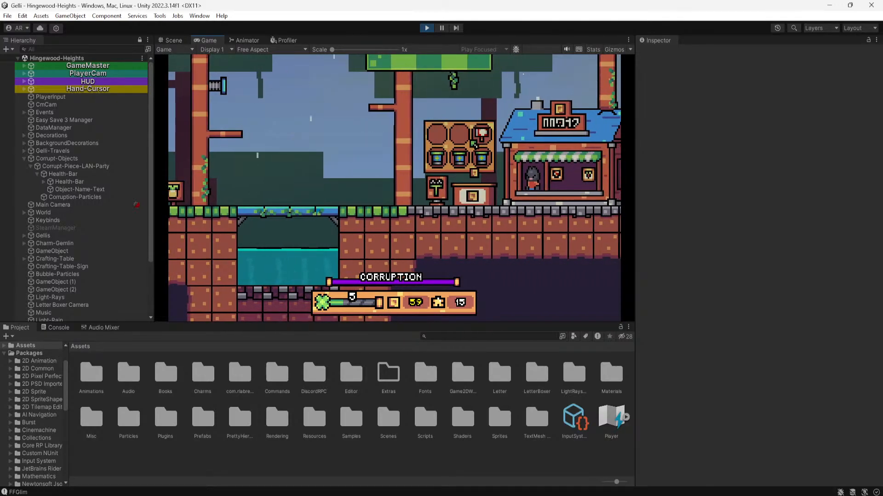
left_click_drag(460, 136, 473, 170)
key("Tab")
Walk past the shop to the mossy stone, collect a moss bunch and open the bag
scroll(479, 164, "down", 2)
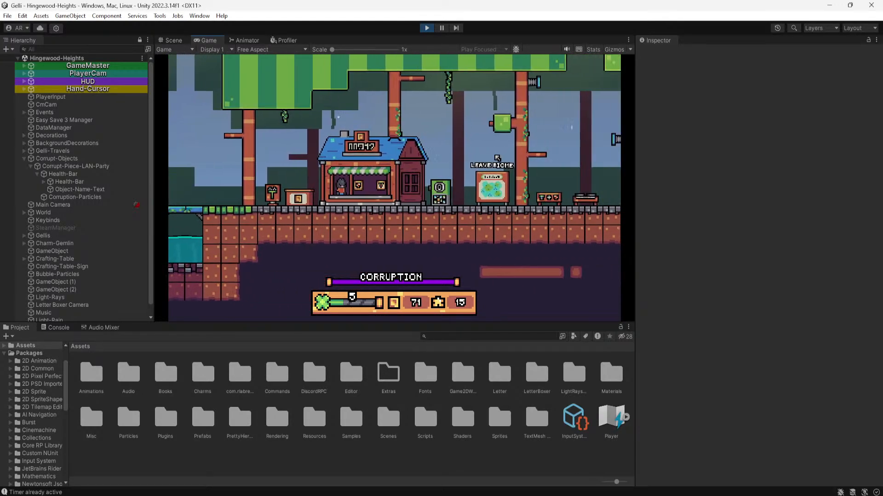
key("d")
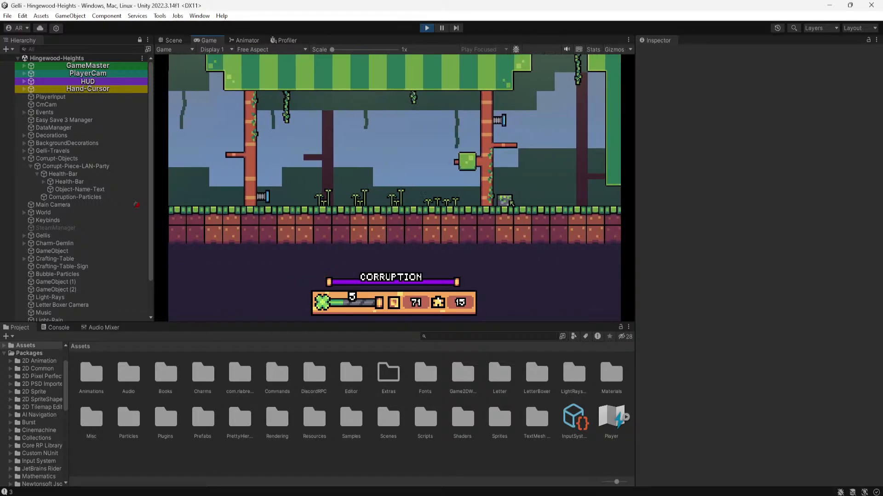
key("a")
key("Tab")
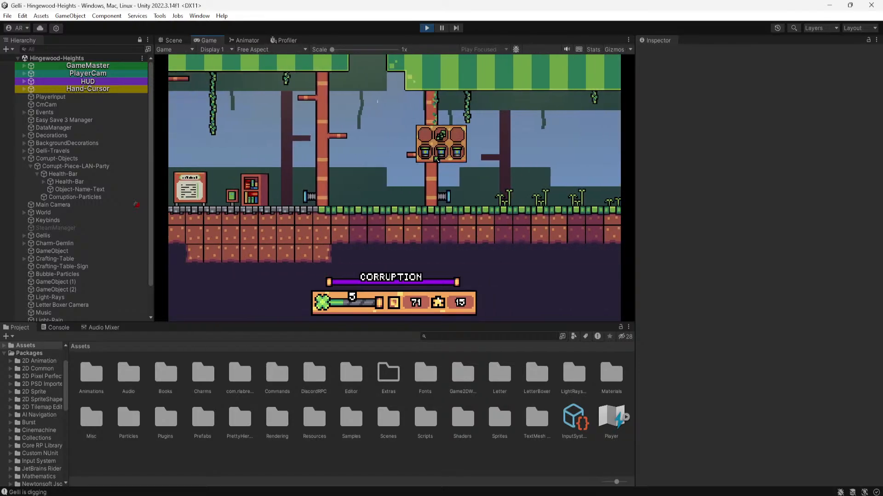
Carry the moss bunch back past the shop and pond to the Lost PC Party boss
key("a")
key("a")
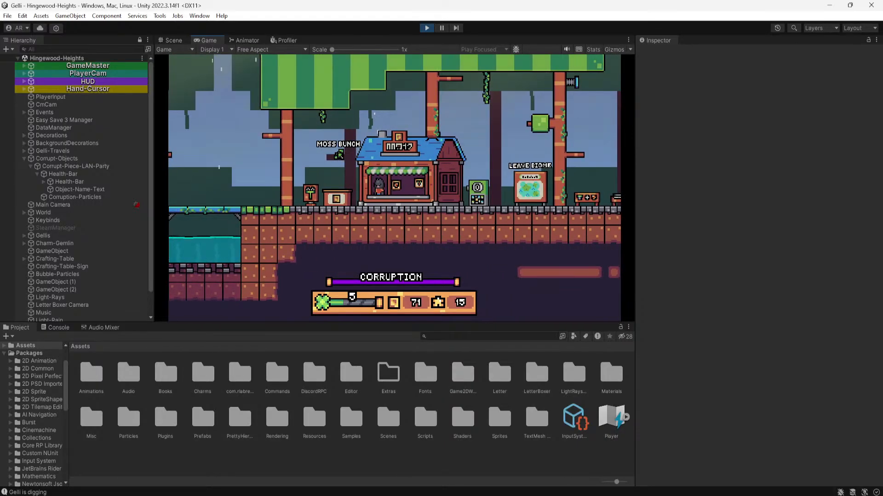
key("a")
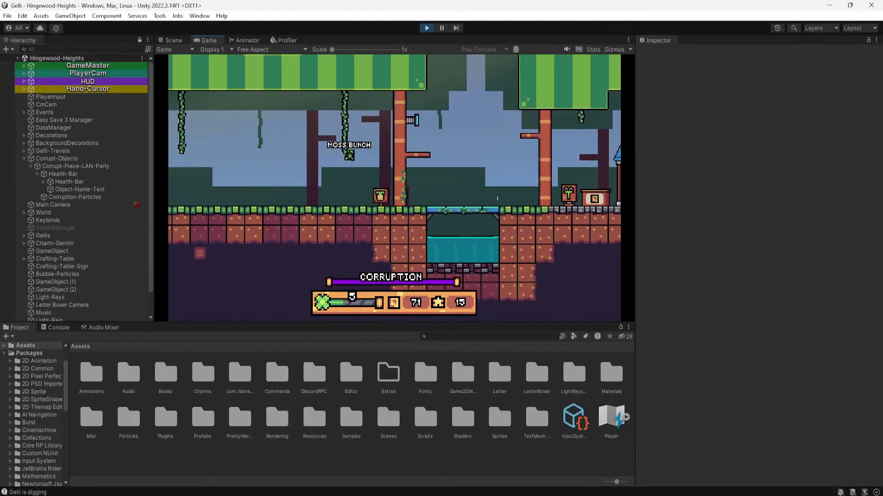
key("a")
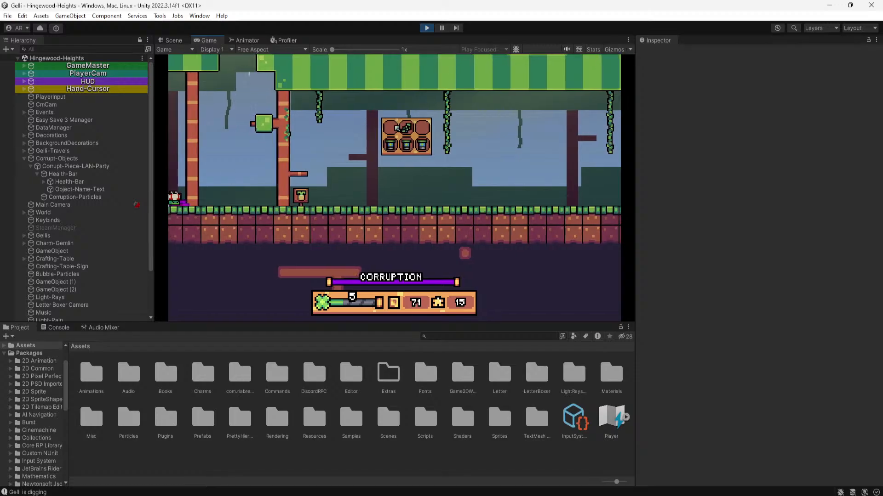
key("a")
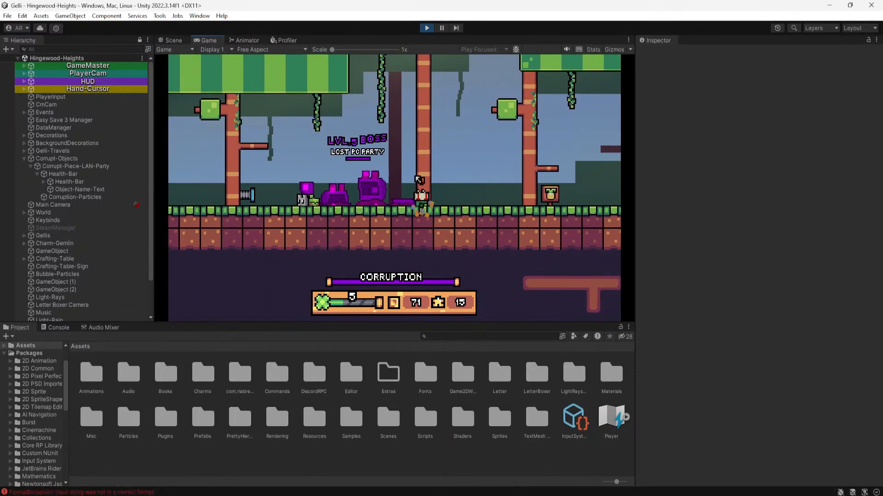
Take the corrupted item from the Lost PC Party to the pond and sell it at the stall beside the shop
key("d")
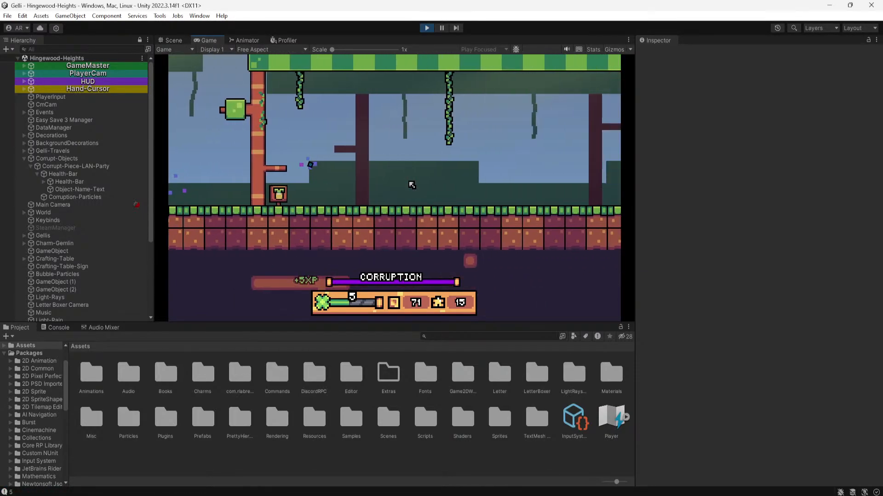
key("d")
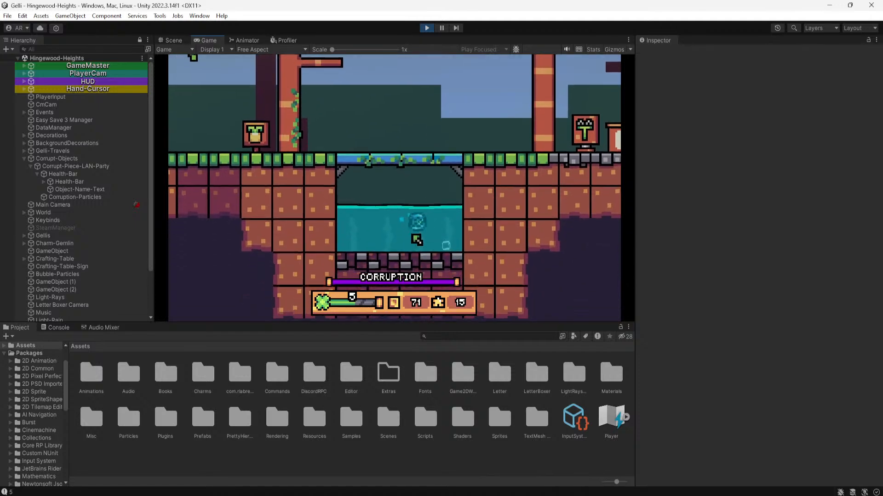
key("d")
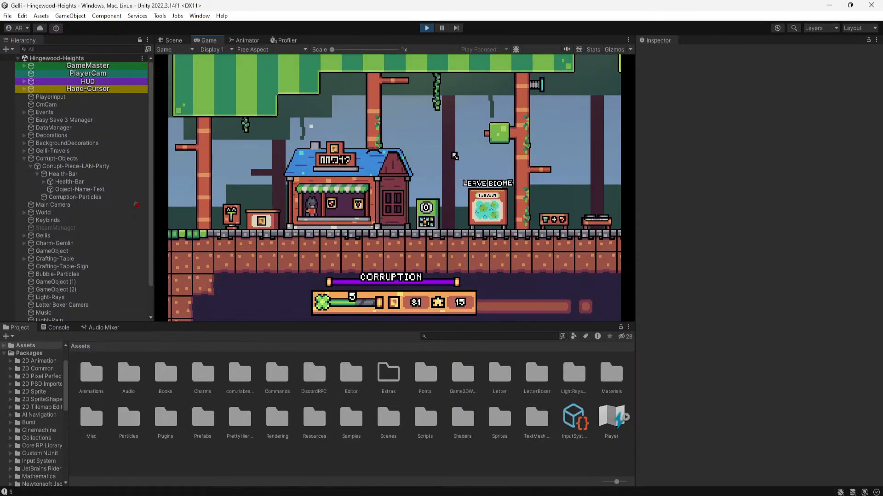
Exit the game from its pause menu and stop the play-test
key("Escape")
left_click(396, 219)
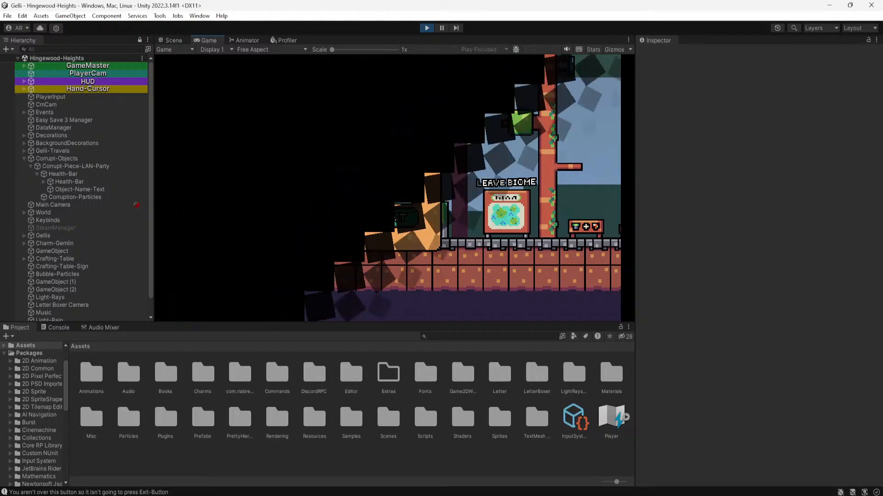
left_click(427, 28)
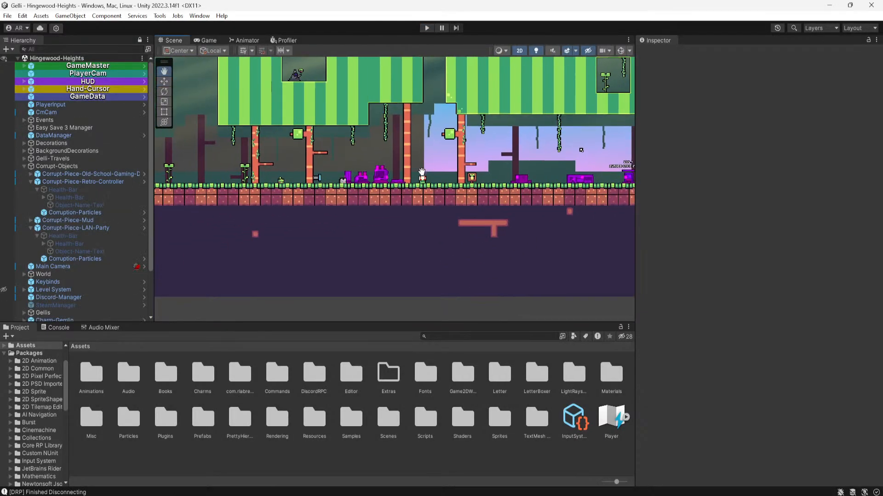
Examine the layout of the Hingewood-Heights scene from the corrupt objects to the pond and shop
middle_click_drag(422, 172, 422, 173)
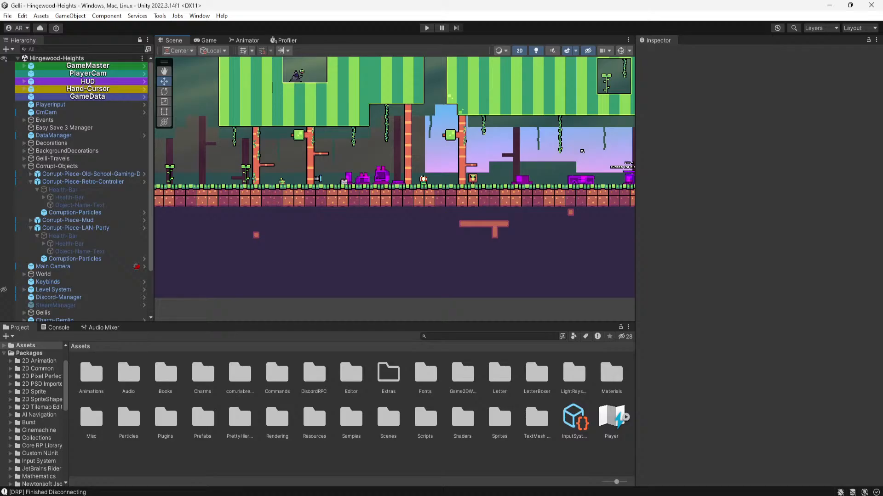
scroll(333, 220, "down", 8)
middle_click_drag(478, 251, 374, 286)
scroll(400, 276, "up", 10)
middle_click_drag(538, 278, 392, 276)
scroll(428, 270, "up", 4)
scroll(430, 270, "up", 5)
middle_click_drag(316, 289, 472, 288)
scroll(387, 291, "down", 6)
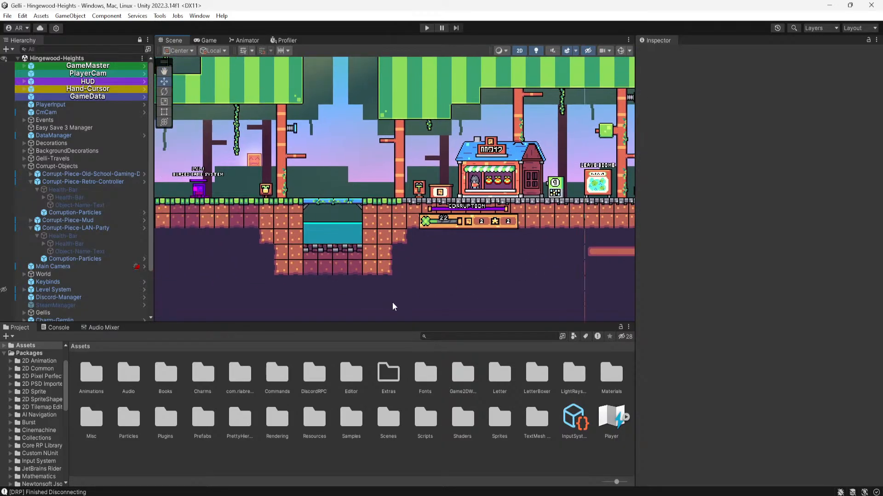